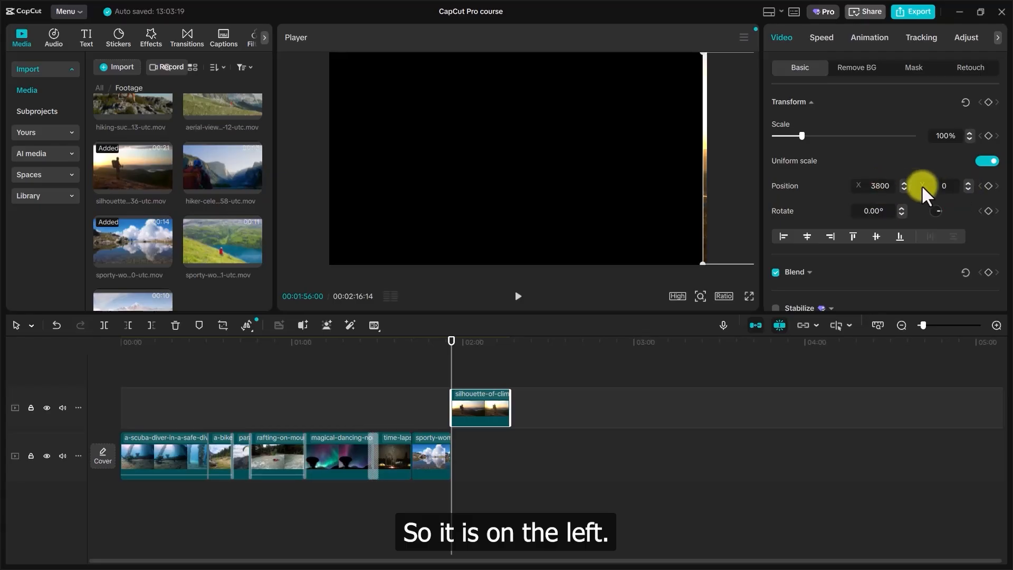
# - Set the silhouette clip's X position to 3845 and add a position keyframe at 00:01:56:00
pyautogui.click(903, 182)
pyautogui.moveTo(902, 183); pyautogui.dragTo(902, 183)
pyautogui.click(902, 182)
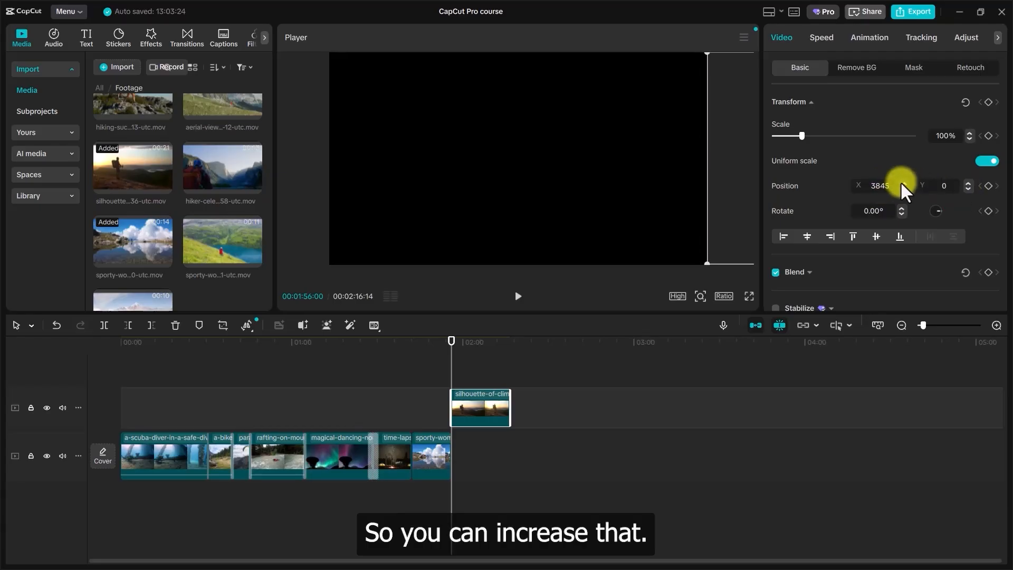
pyautogui.click(988, 187)
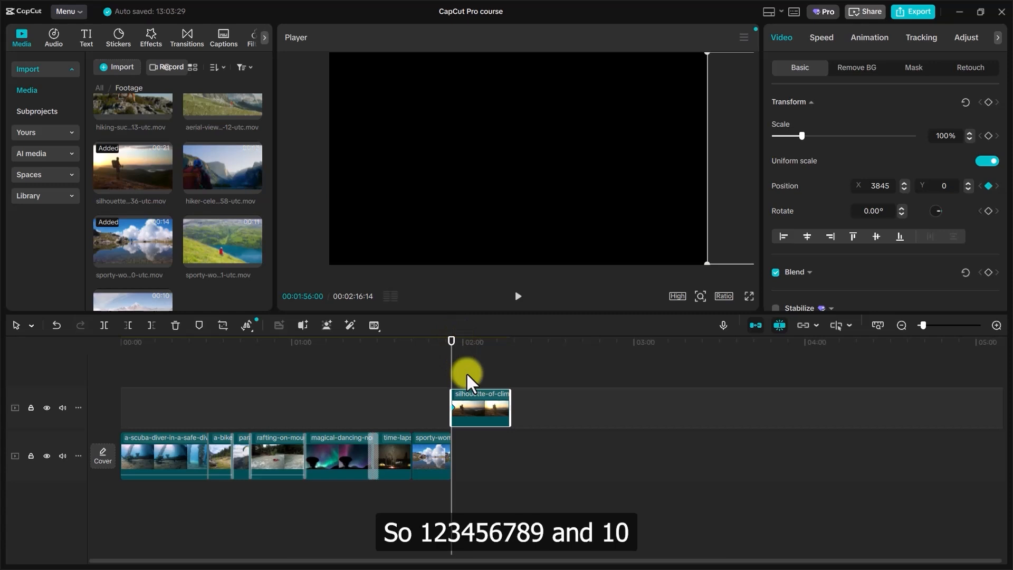
# - Advance the playhead to 00:01:56:24 and set the silhouette clip's X position to 0 to keyframe its slide into frame
pyautogui.press('Right')
pyautogui.press('Right')
pyautogui.press('Right')
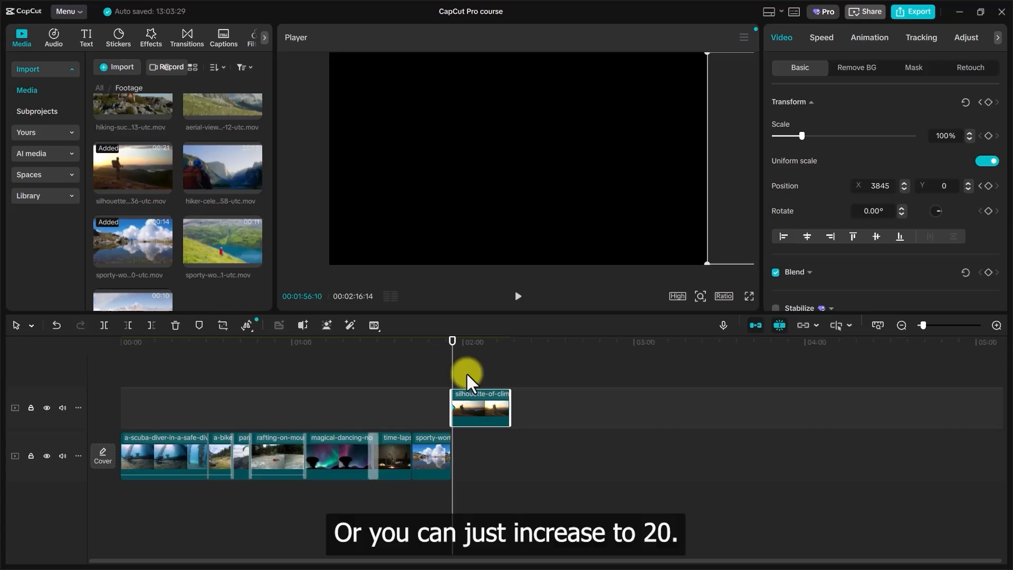
pyautogui.press('Right')
pyautogui.press('Right')
pyautogui.press('Right')
pyautogui.press('Right')
pyautogui.press('Right')
pyautogui.press('Right')
pyautogui.press('Right')
pyautogui.press('Right')
pyautogui.press('Right')
pyautogui.press('Right')
pyautogui.press('Right')
pyautogui.press('Right')
pyautogui.press('Right')
pyautogui.press('Right')
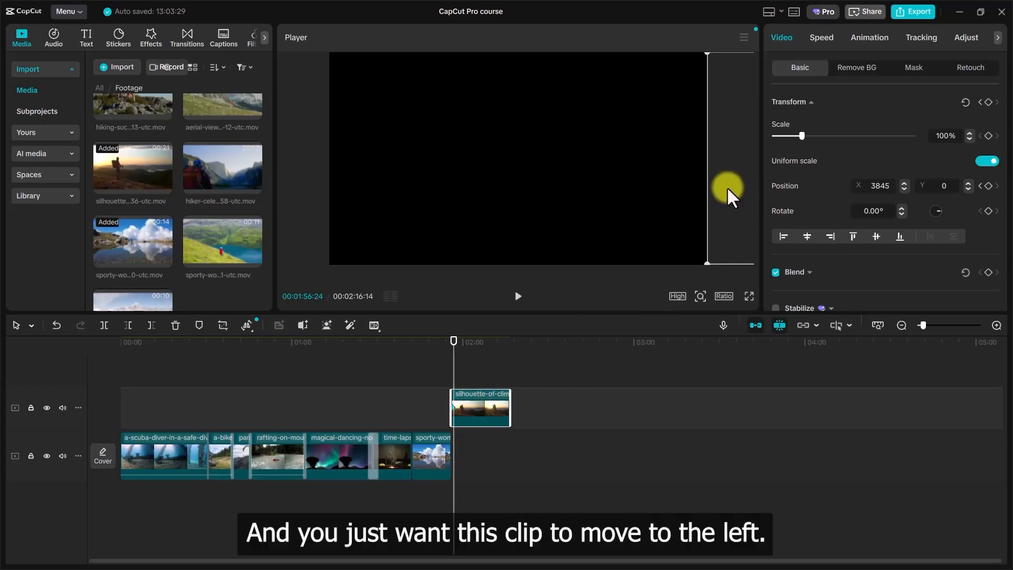
pyautogui.click(884, 191)
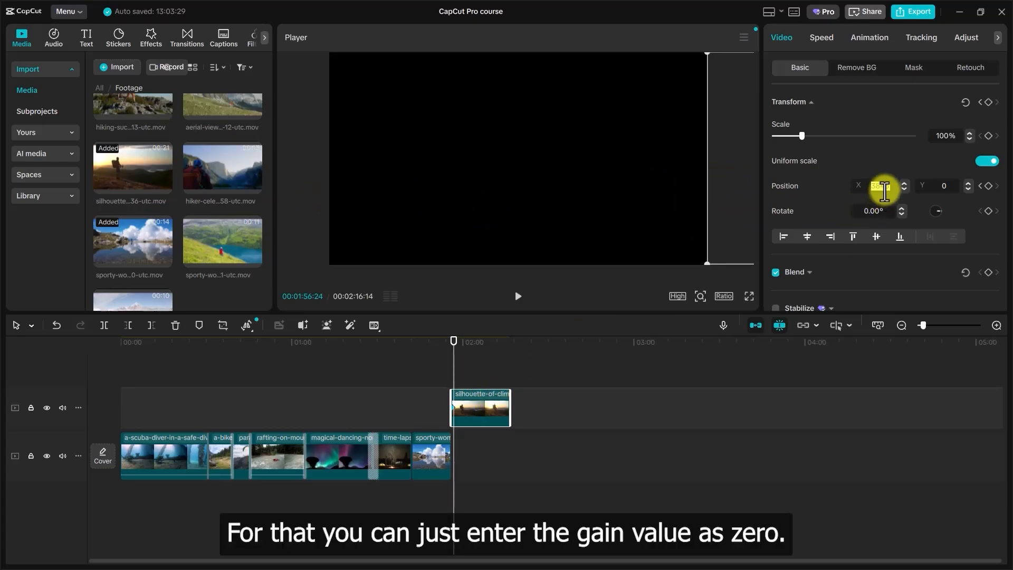
pyautogui.write('0')
pyautogui.press('Return')
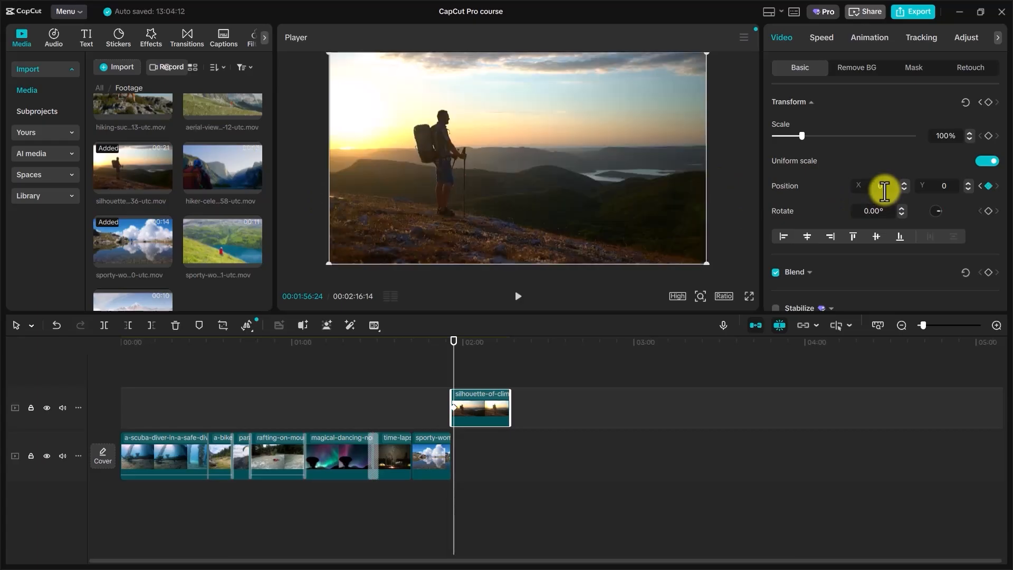
# - Play back the slide-in from shortly before the silhouette clip begins to check the animation
pyautogui.click(441, 337)
pyautogui.press('space')
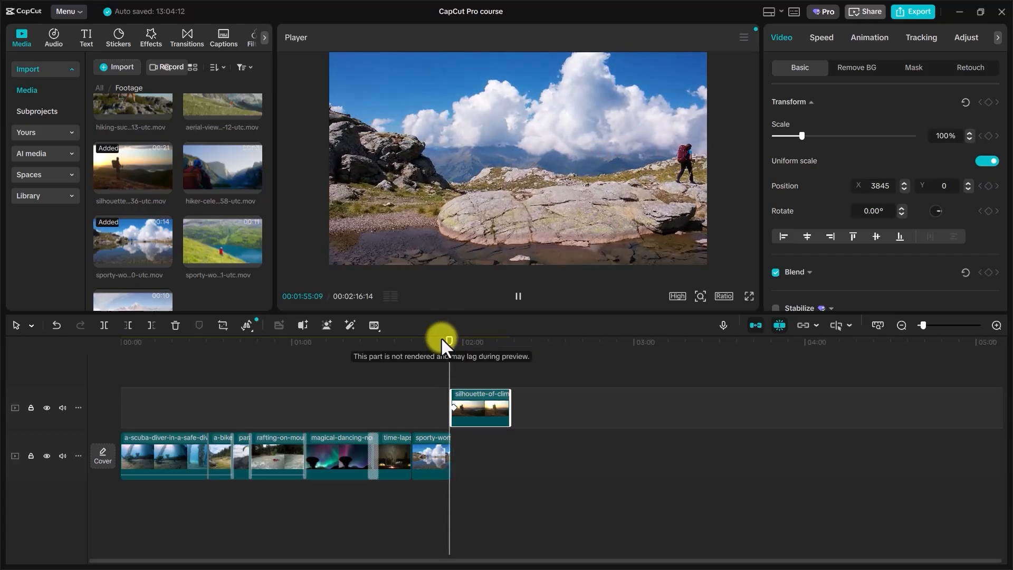
pyautogui.press('space')
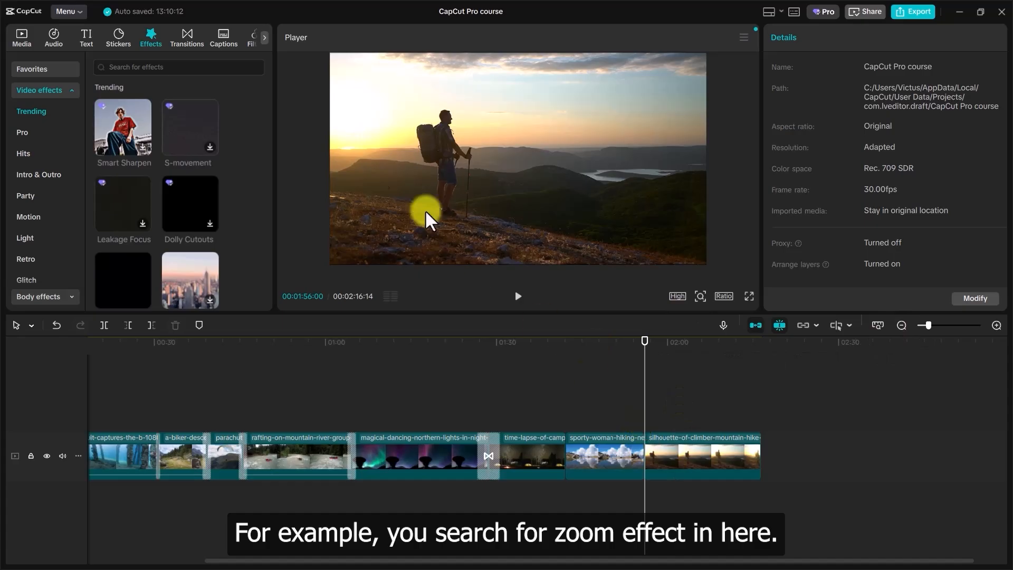
# - Search the effects for "zoom" and apply Zoom Lens to the silhouette clip
pyautogui.click(191, 65)
pyautogui.write('zoom')
pyautogui.press('Return')
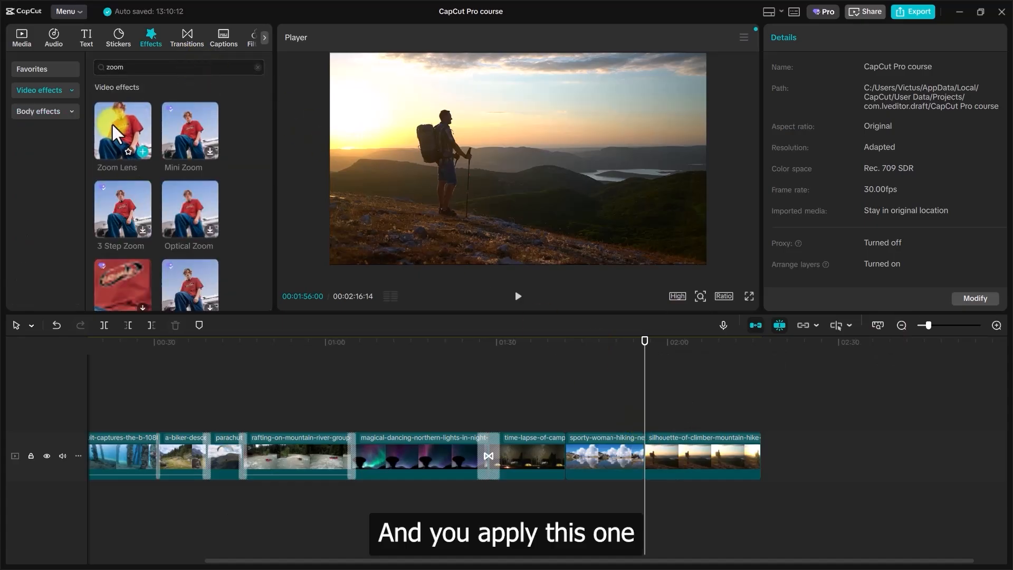
pyautogui.moveTo(114, 122); pyautogui.dragTo(650, 442)
# - Shorten the Zoom Lens effect to the first moments of the silhouette clip and lower its speed
pyautogui.moveTo(759, 457); pyautogui.dragTo(655, 455)
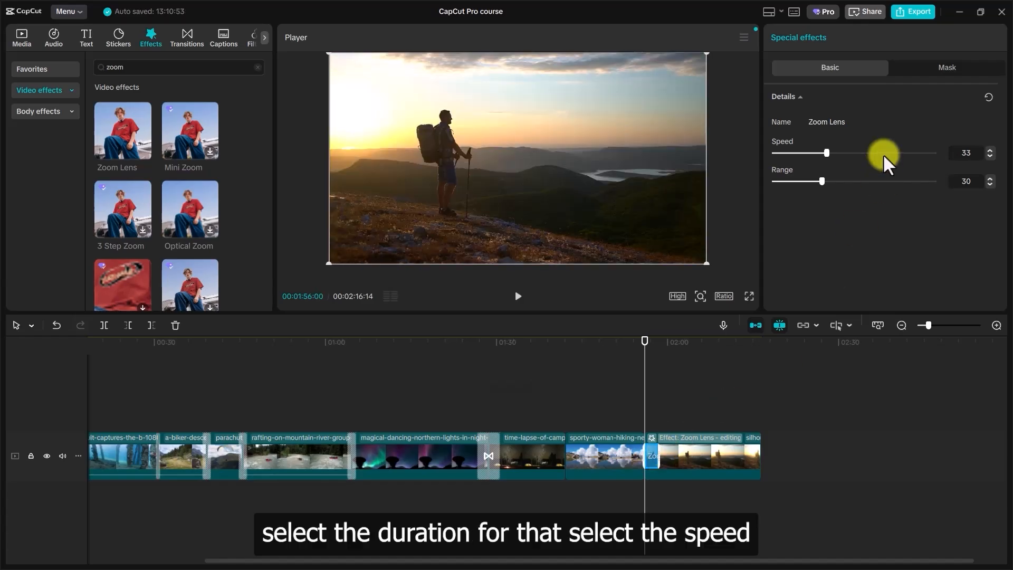
pyautogui.moveTo(822, 154); pyautogui.dragTo(803, 159)
pyautogui.click(664, 483)
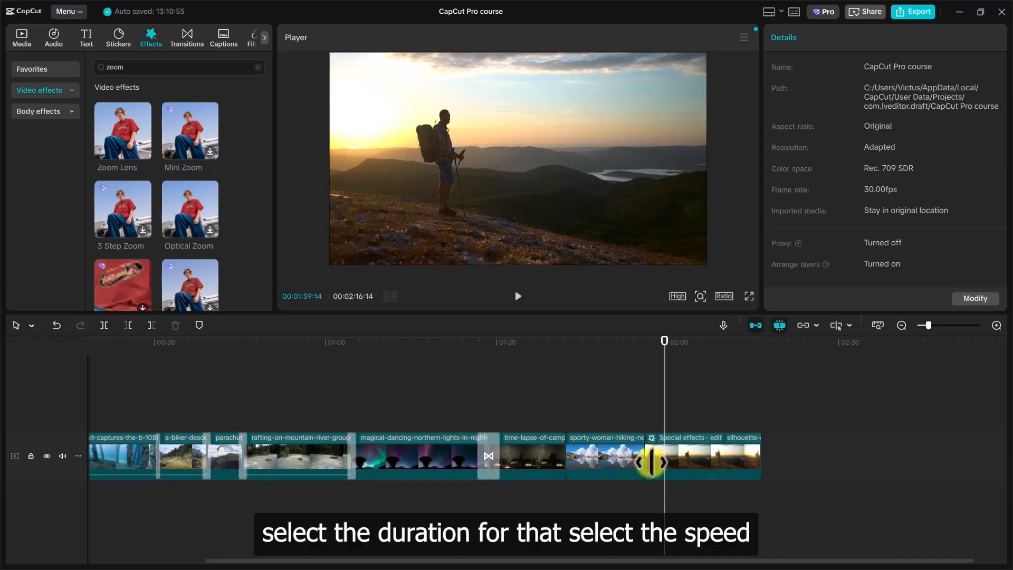
# - Search the effects for "motion", apply Motion Blur to the silhouette clip and shorten it to the clip's very beginning
pyautogui.click(167, 67)
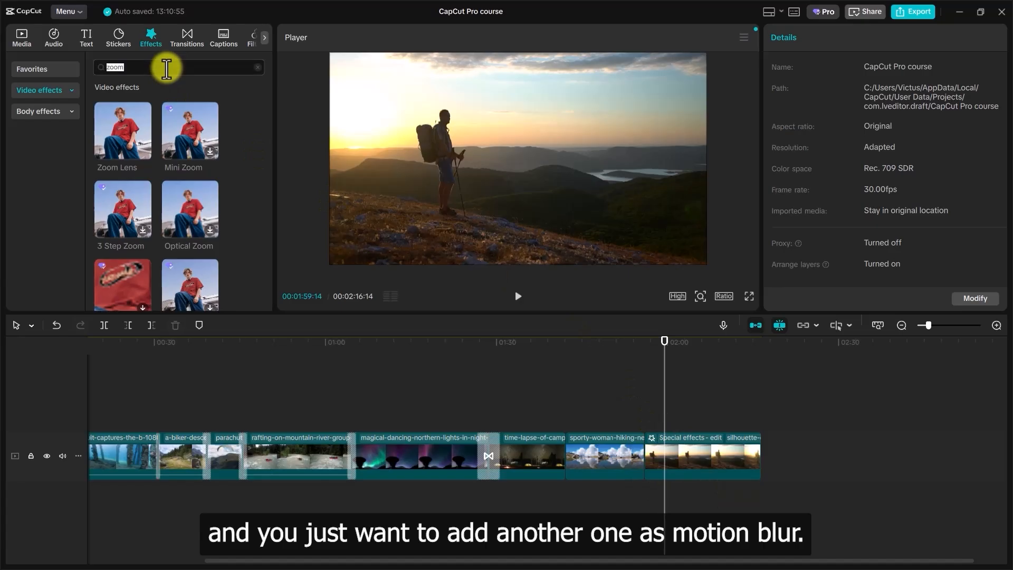
pyautogui.write('motion')
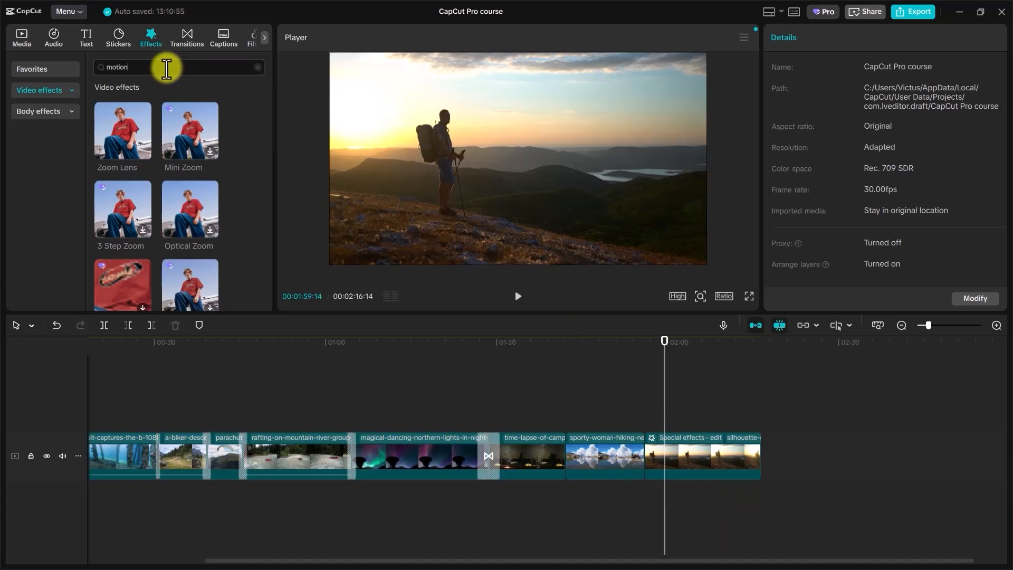
pyautogui.press('Return')
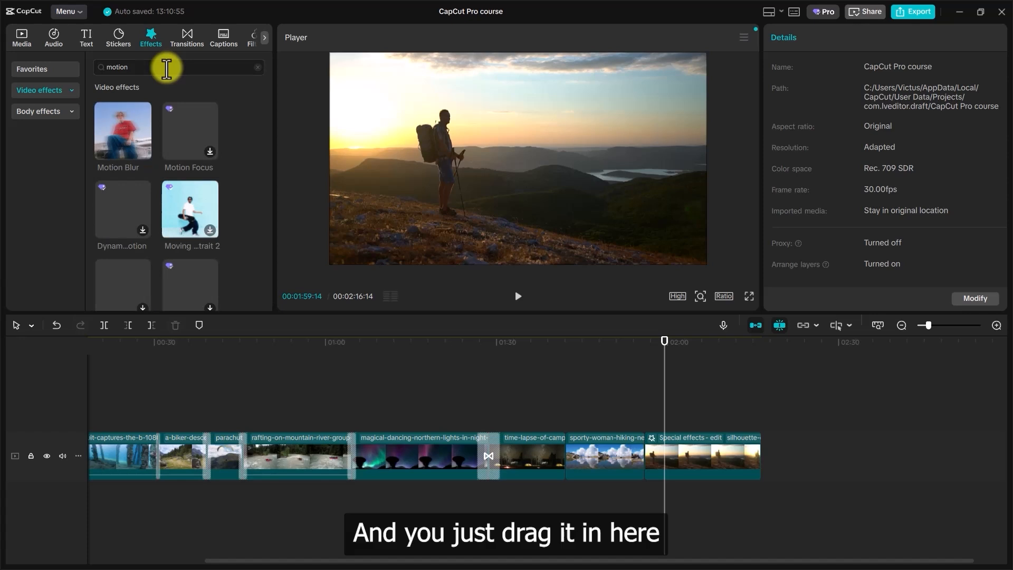
pyautogui.moveTo(117, 129); pyautogui.dragTo(644, 447)
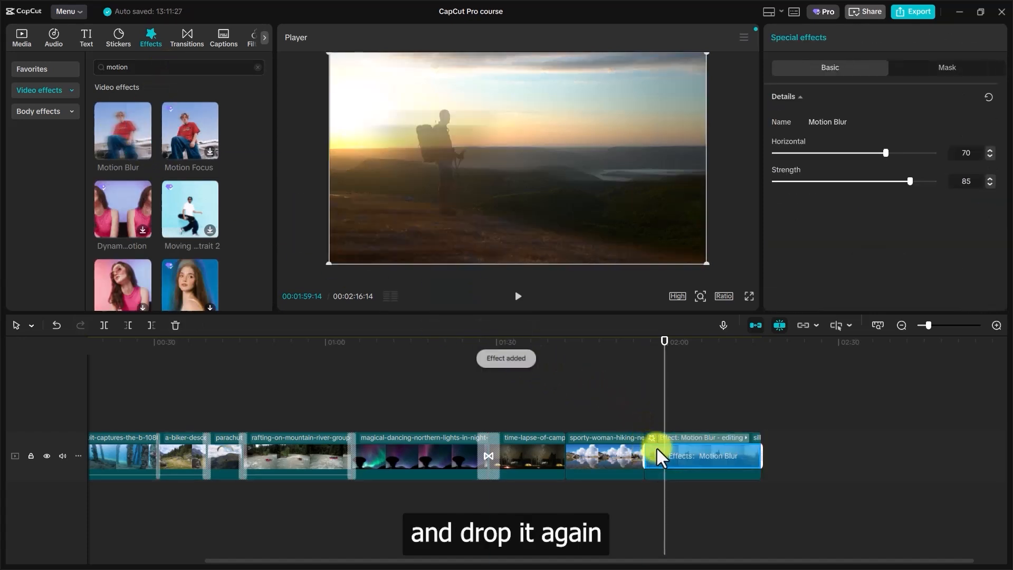
pyautogui.moveTo(758, 459); pyautogui.dragTo(647, 460)
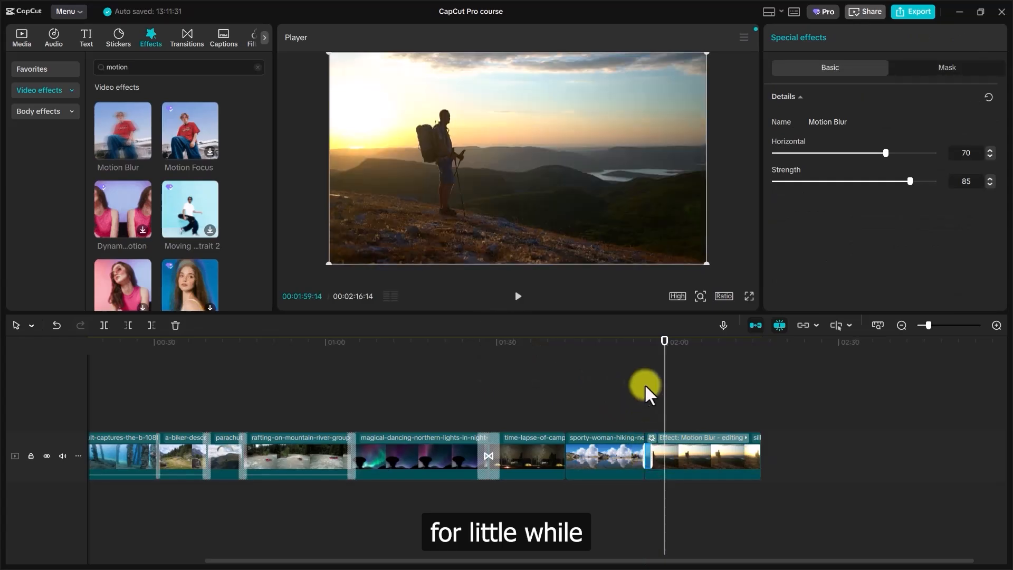
# - Play back the cut into the silhouette clip to review the zoom and motion blur effects
pyautogui.click(635, 338)
pyautogui.press('space')
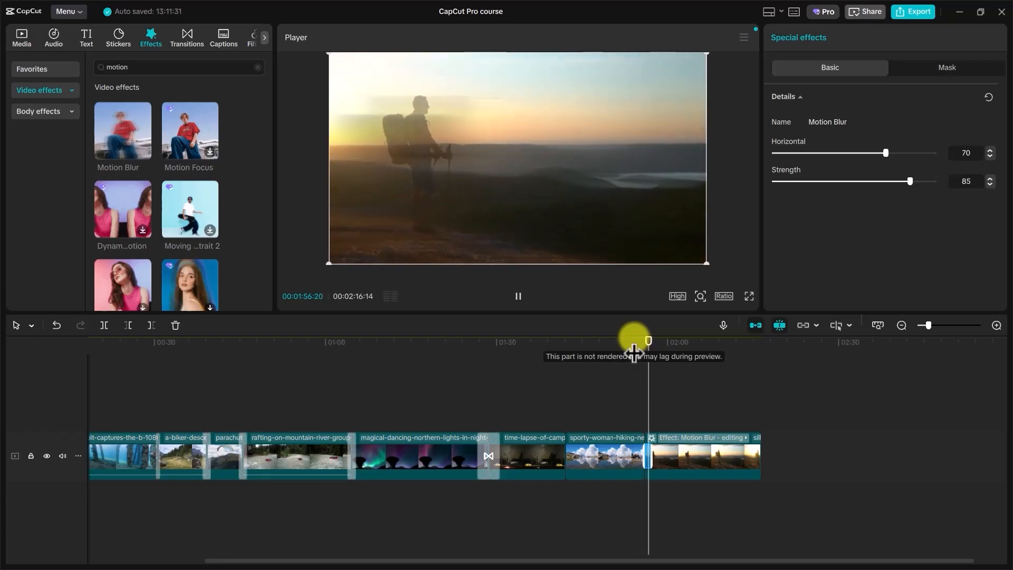
pyautogui.press('space')
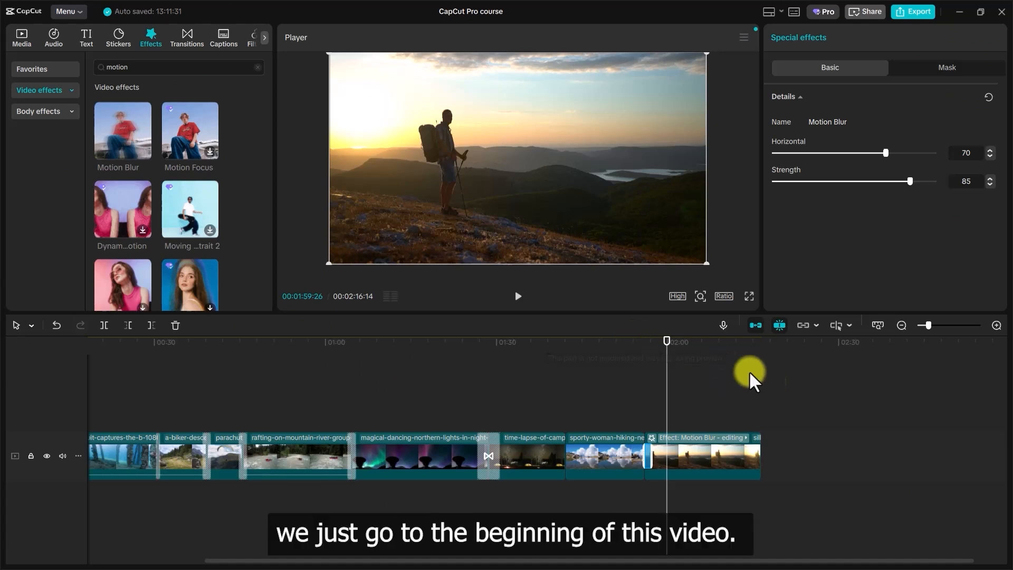
# - Return the playhead to 00:00:00:00 and add a default text over the scuba diver clip
pyautogui.click(664, 352)
pyautogui.moveTo(665, 352); pyautogui.dragTo(1, 384)
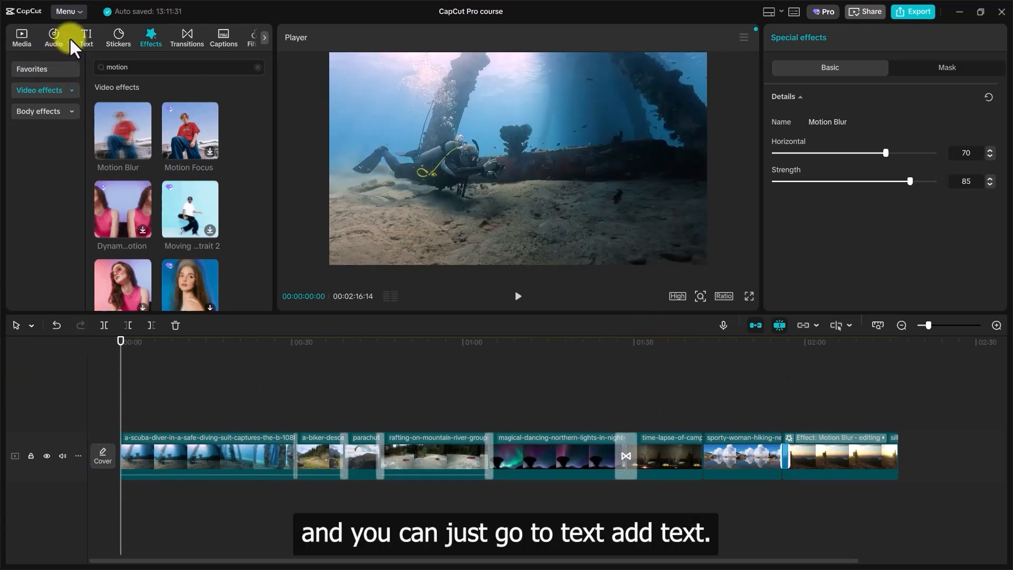
pyautogui.click(84, 35)
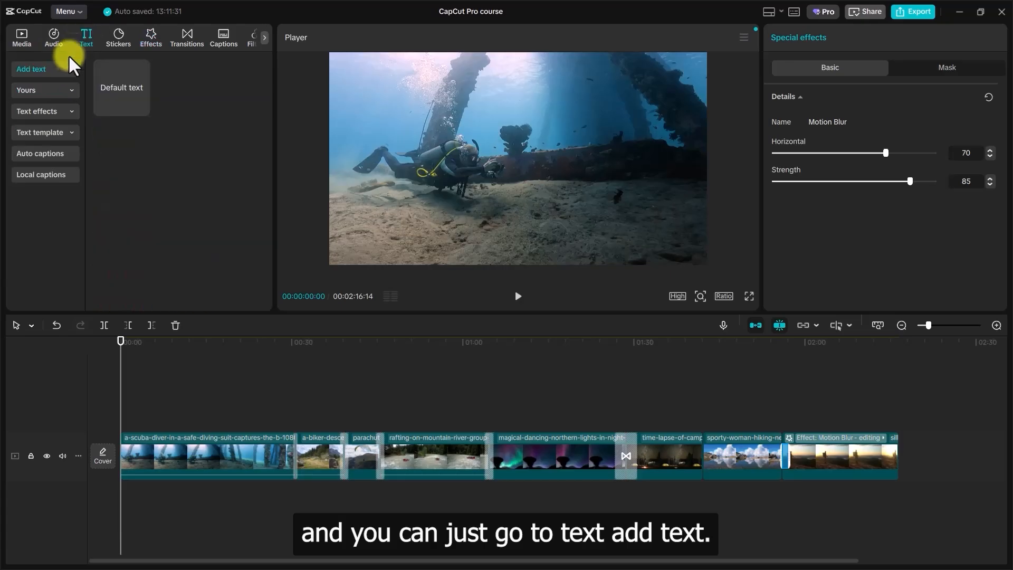
pyautogui.moveTo(122, 87)
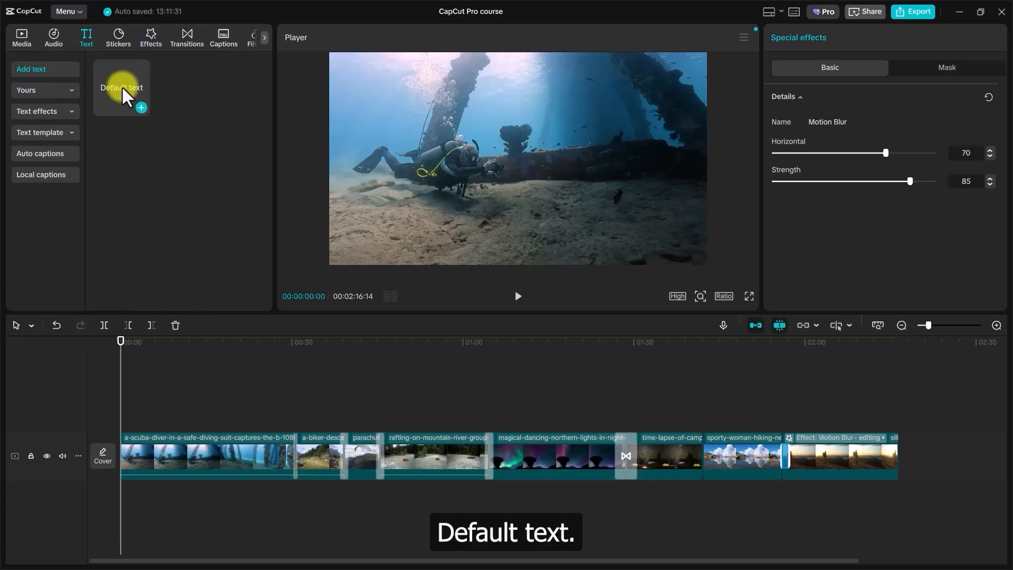
pyautogui.moveTo(121, 86); pyautogui.dragTo(506, 171)
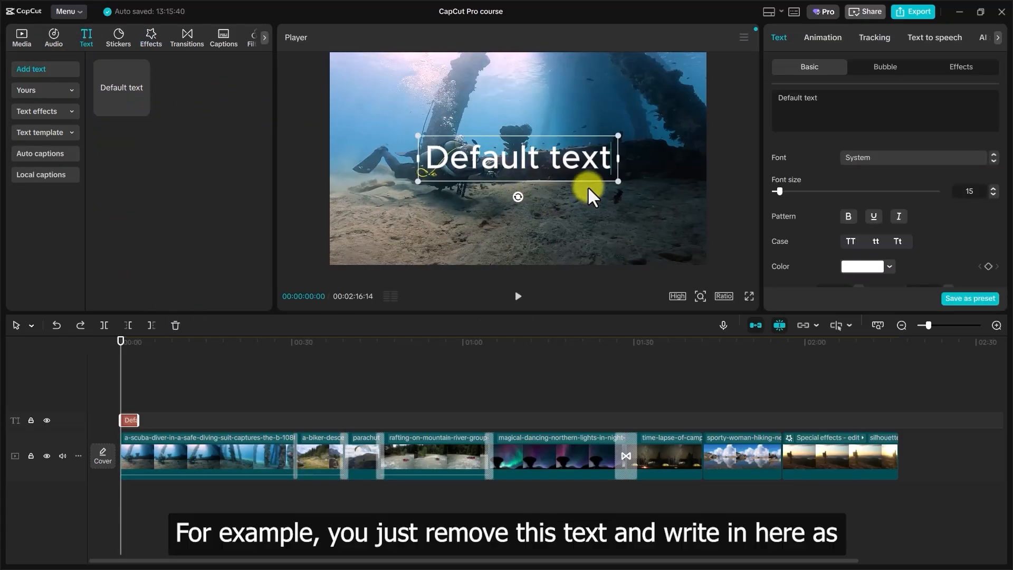
# - Replace the default text's wording with "A trip to remember"
pyautogui.doubleClick(596, 167)
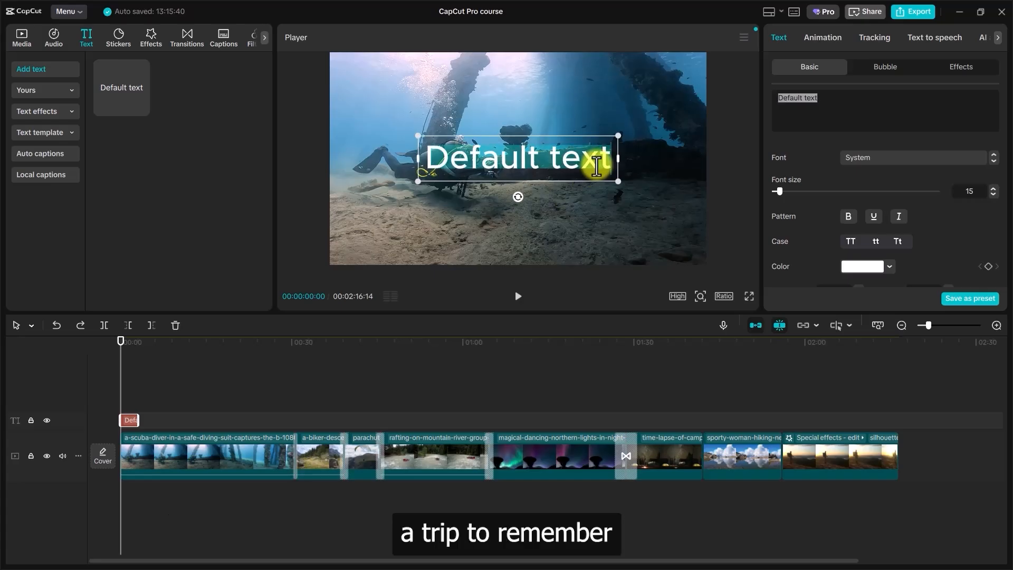
pyautogui.write('A trip')
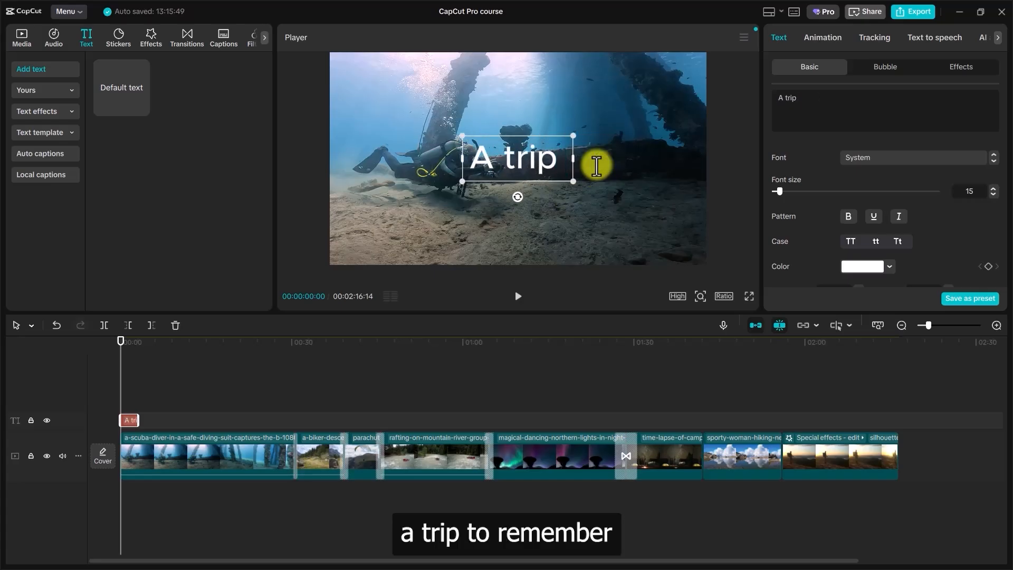
pyautogui.write(' to remember')
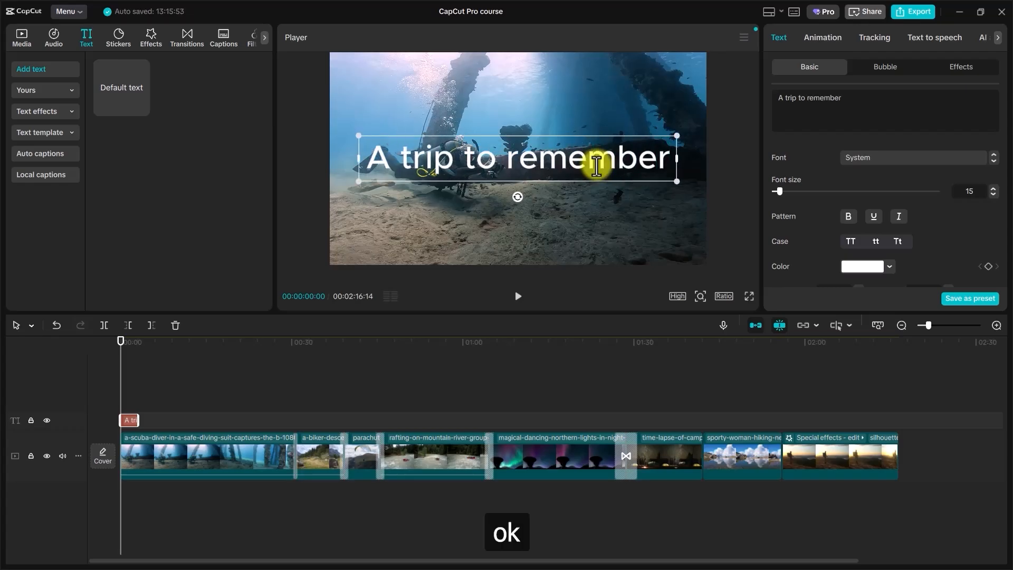
# - Move the "A trip to remember" title to the lower part of the frame
pyautogui.click(577, 182)
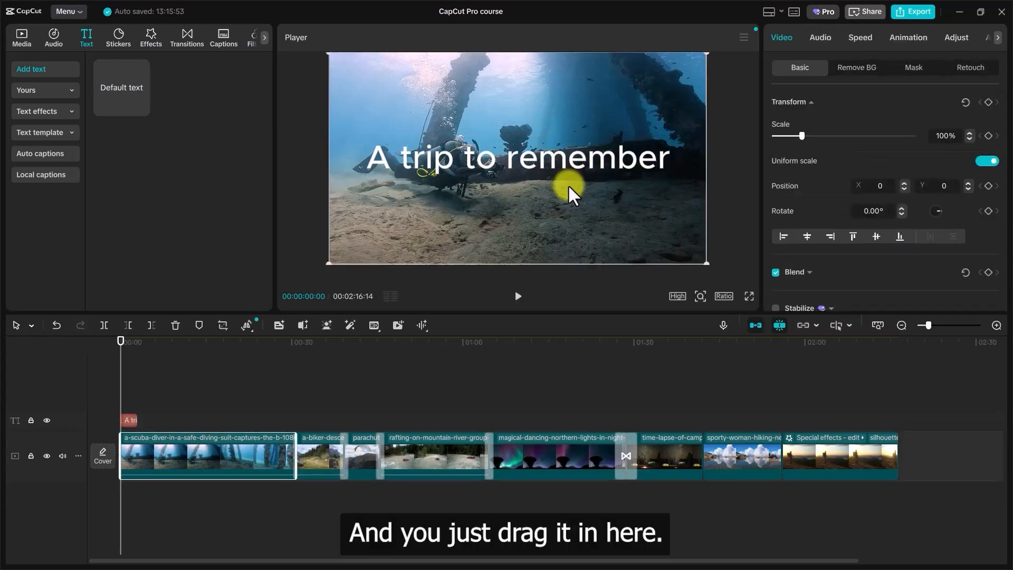
pyautogui.click(580, 157)
pyautogui.moveTo(571, 163); pyautogui.dragTo(565, 241)
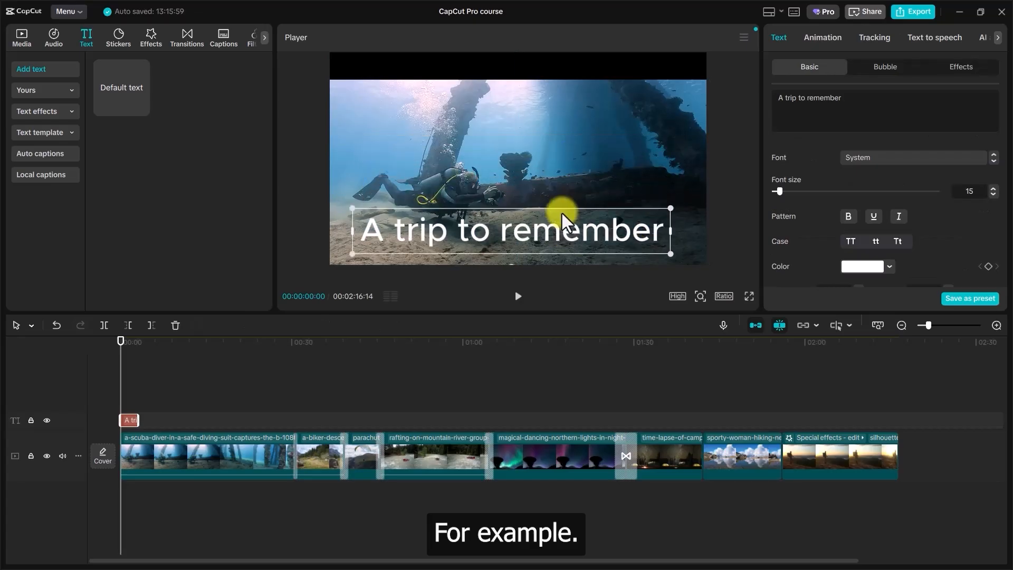
# - Add an opacity keyframe at the start of the "A trip to remember" title and set its opacity to 0%
pyautogui.click(122, 389)
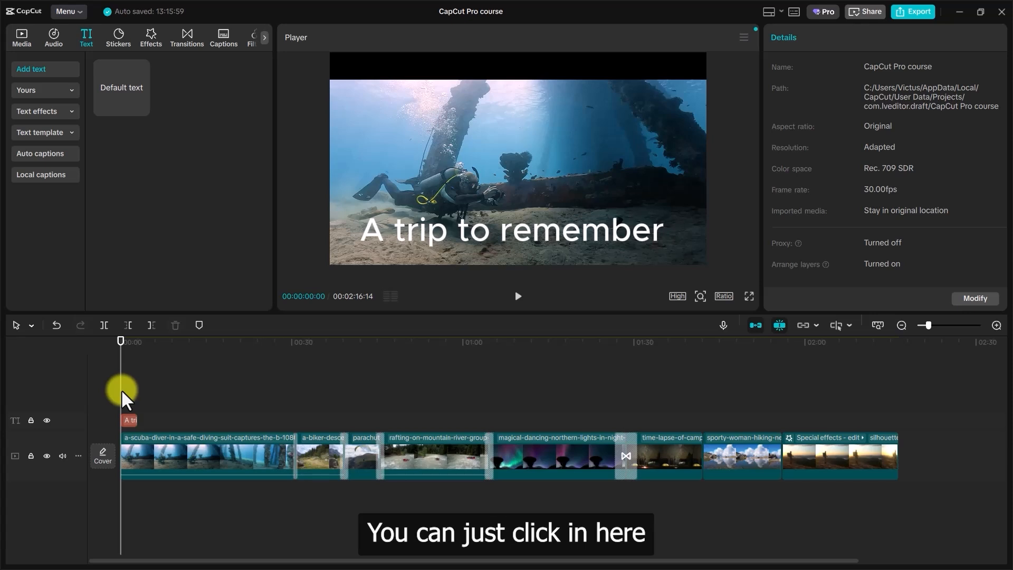
pyautogui.click(131, 418)
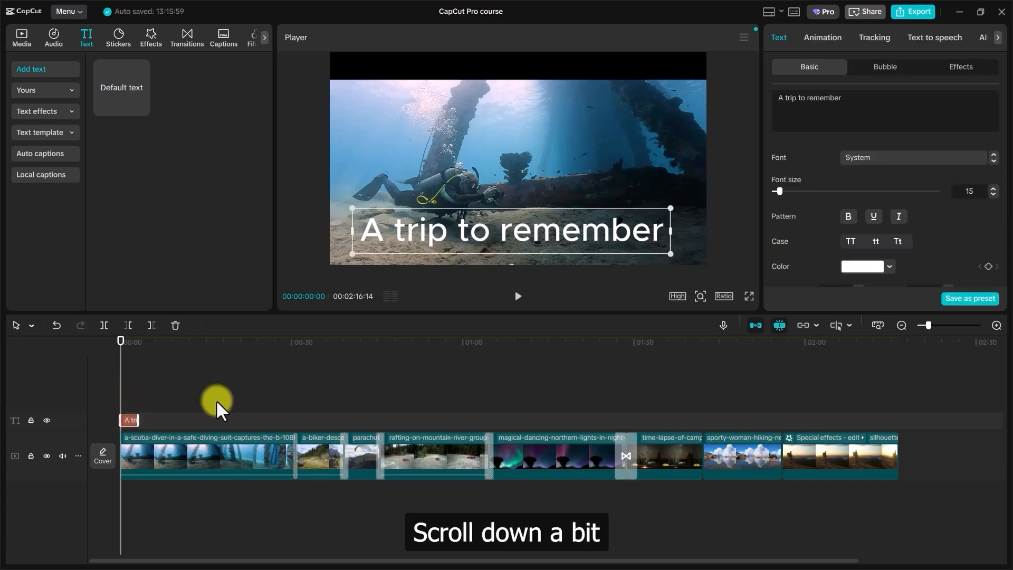
pyautogui.scroll(-6, 925, 144)
pyautogui.scroll(6, 925, 145)
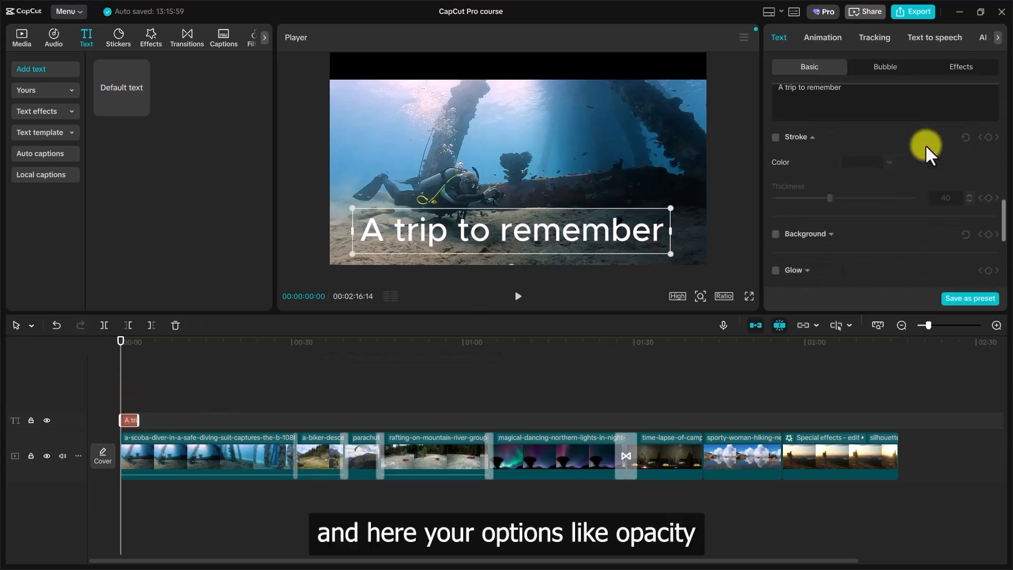
pyautogui.scroll(-3, 925, 154)
pyautogui.scroll(-5, 925, 154)
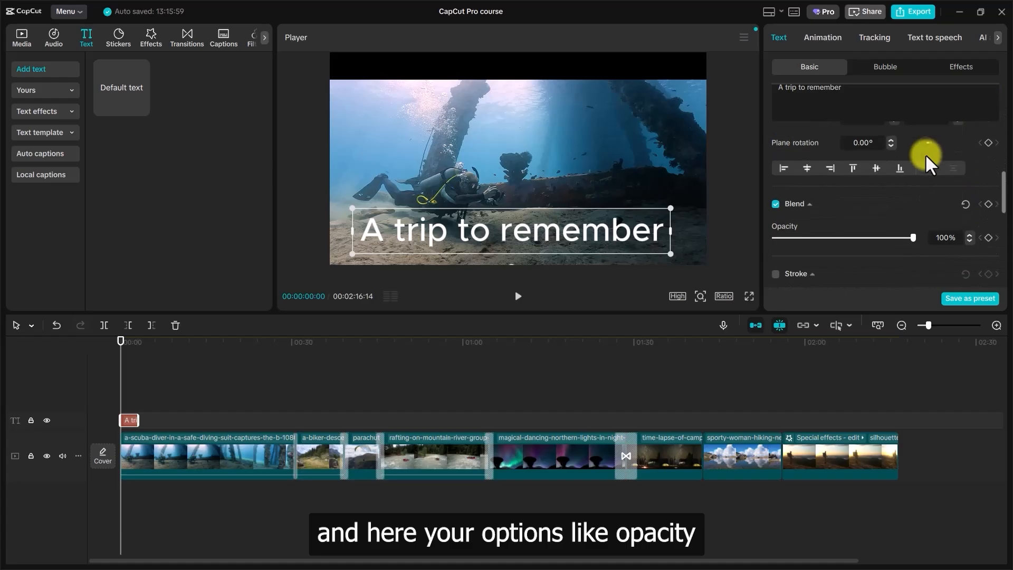
pyautogui.scroll(1, 925, 155)
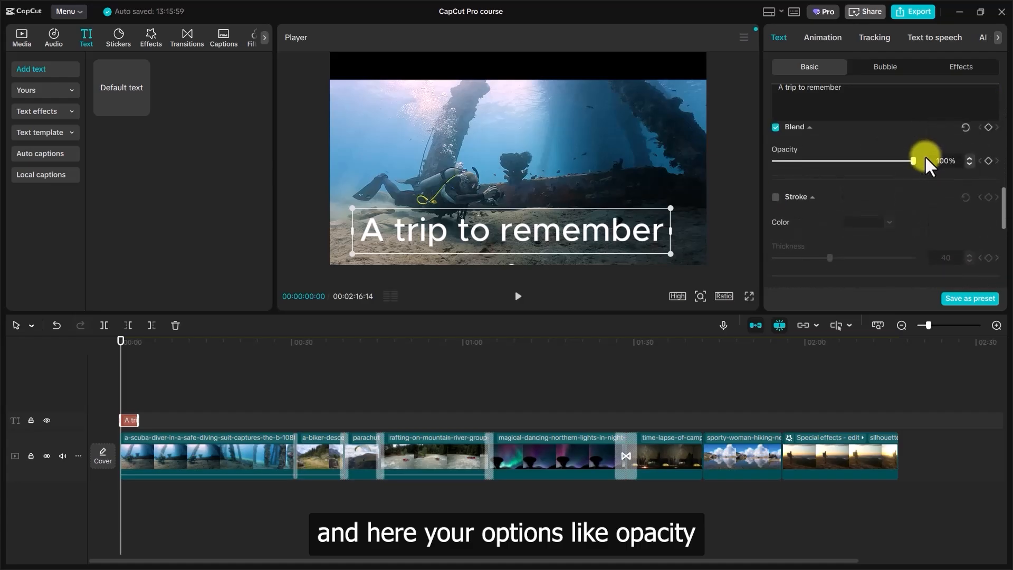
pyautogui.click(987, 161)
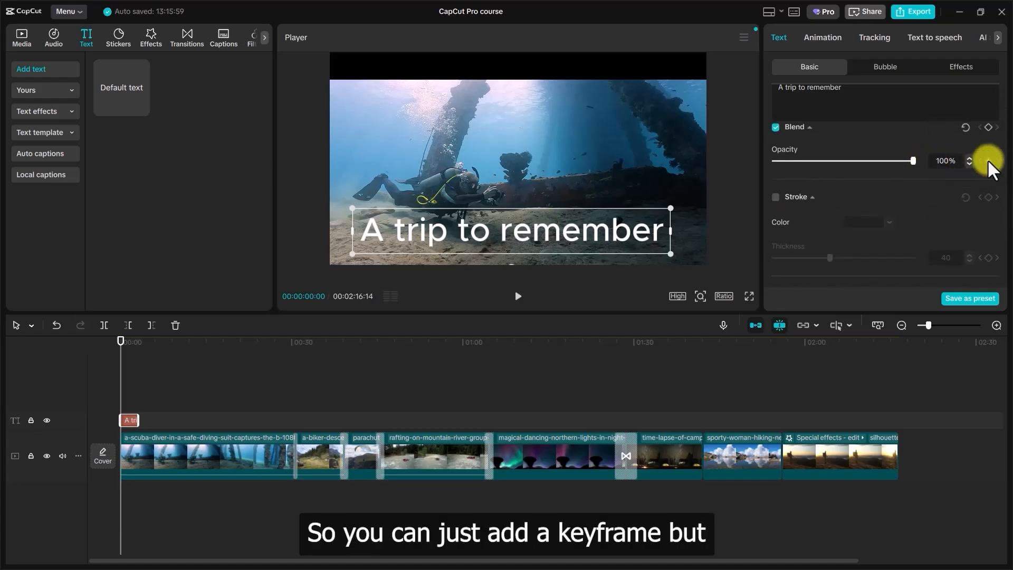
pyautogui.moveTo(914, 160); pyautogui.dragTo(772, 166)
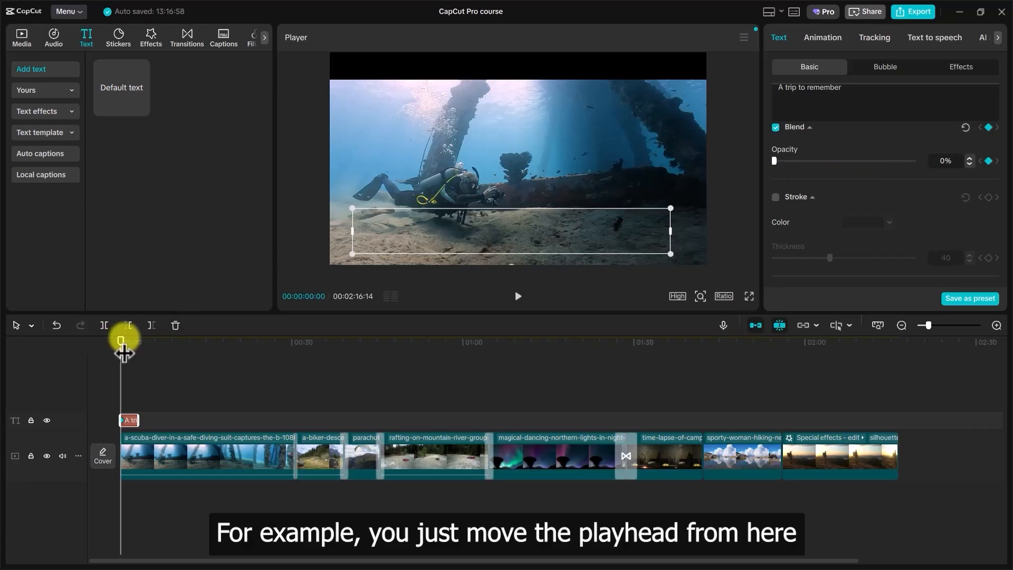
# - Add an opacity keyframe at 00:00:03:00 on the "A trip to remember" title and set its opacity to 100%
pyautogui.moveTo(122, 340); pyautogui.dragTo(135, 344)
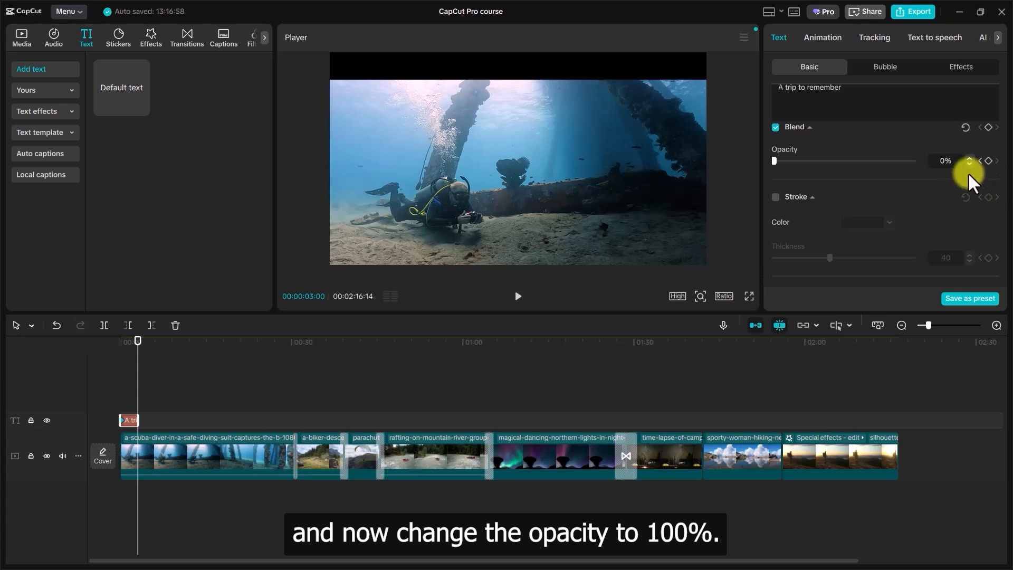
pyautogui.click(988, 160)
pyautogui.moveTo(774, 161); pyautogui.dragTo(913, 162)
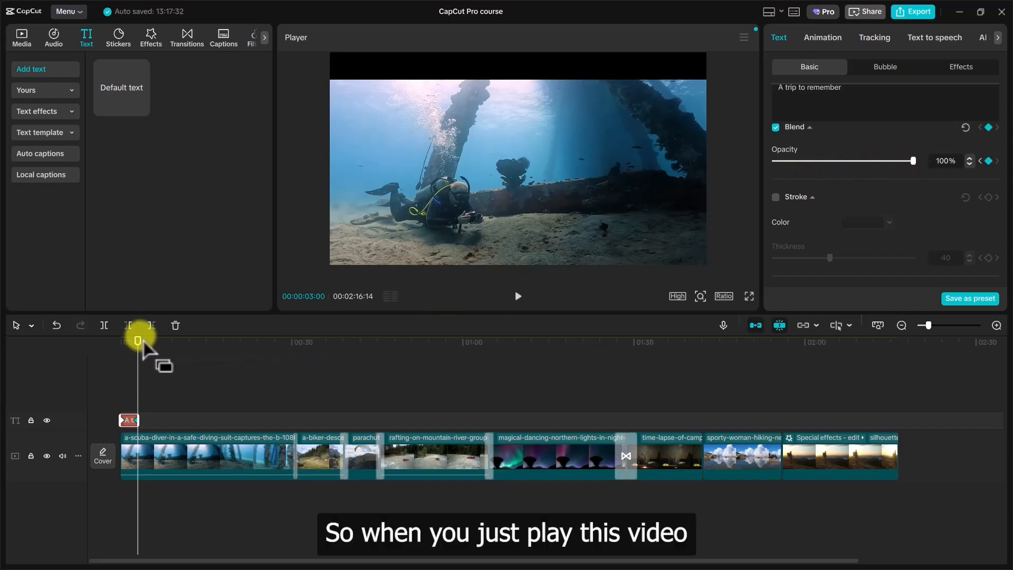
# - Play back the "A trip to remember" title's fade-in from 00:00:00:00
pyautogui.moveTo(139, 342); pyautogui.dragTo(112, 343)
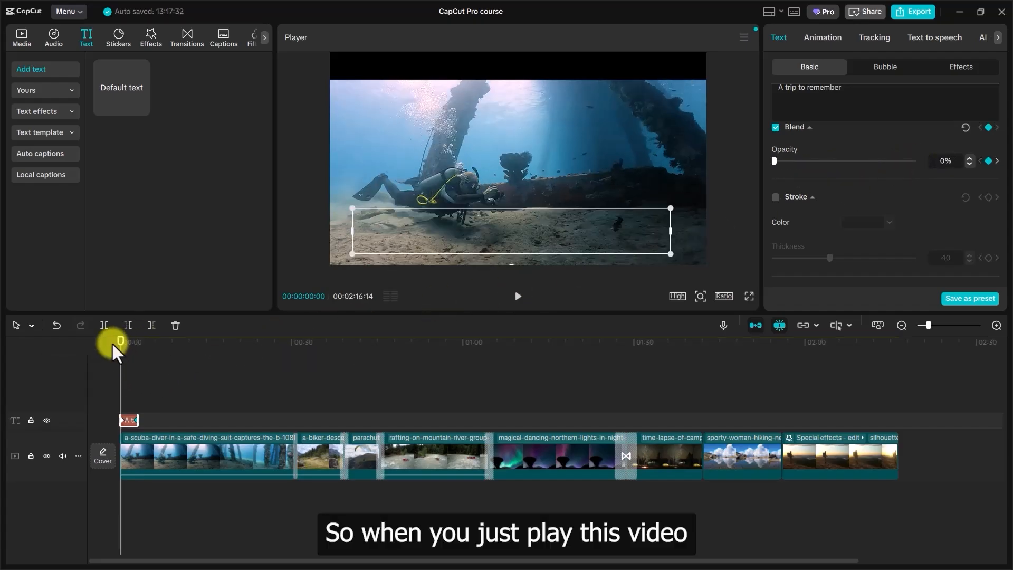
pyautogui.press('space')
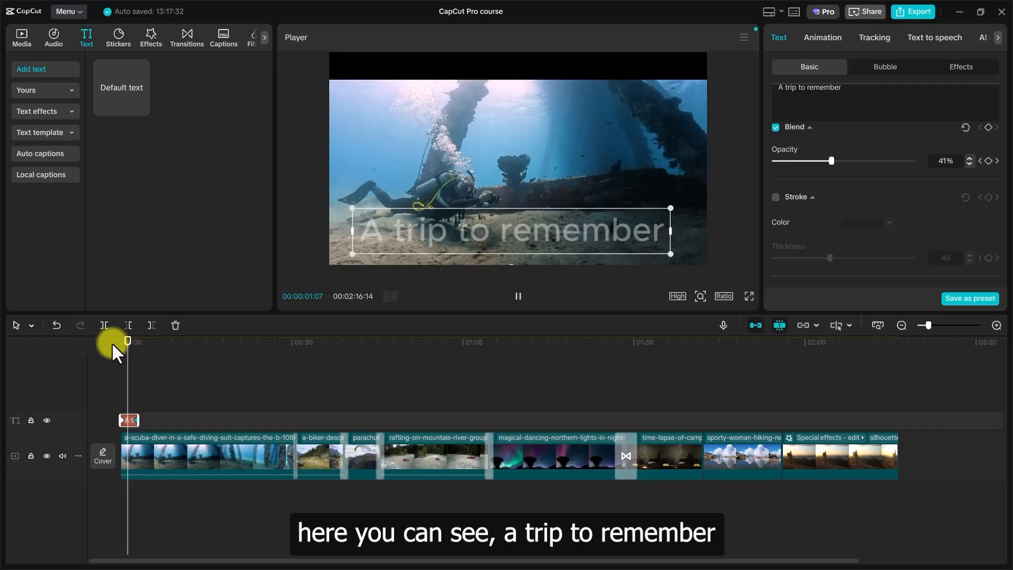
pyautogui.press('space')
pyautogui.click(125, 363)
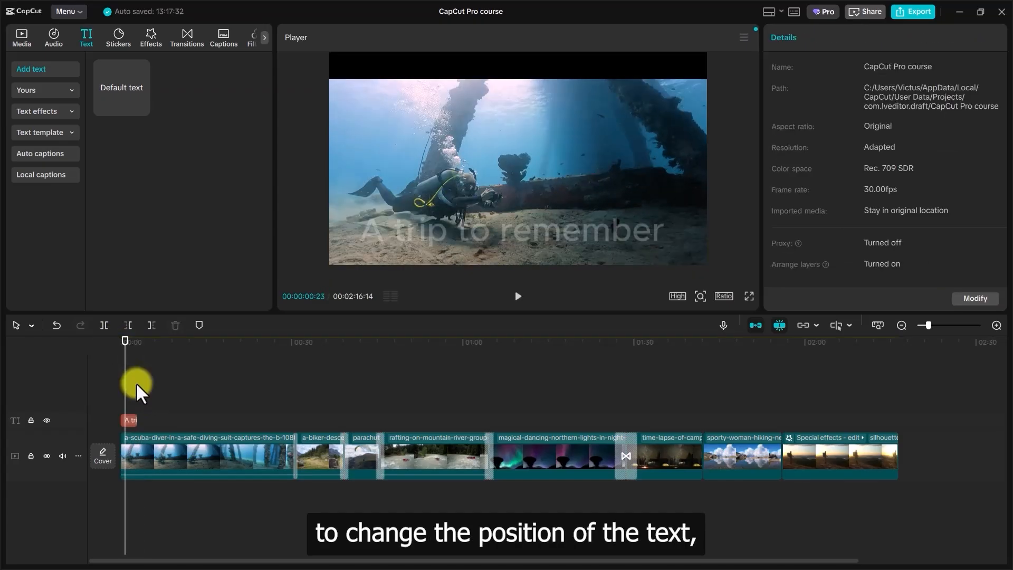
# - Add a position keyframe at the start of the "A trip to remember" title
pyautogui.click(129, 416)
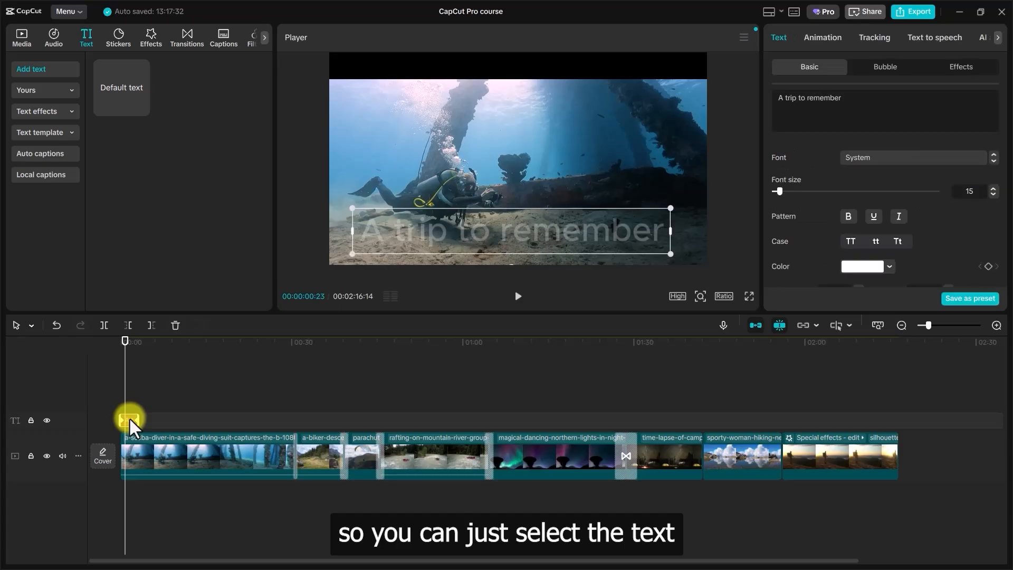
pyautogui.scroll(-6, 903, 186)
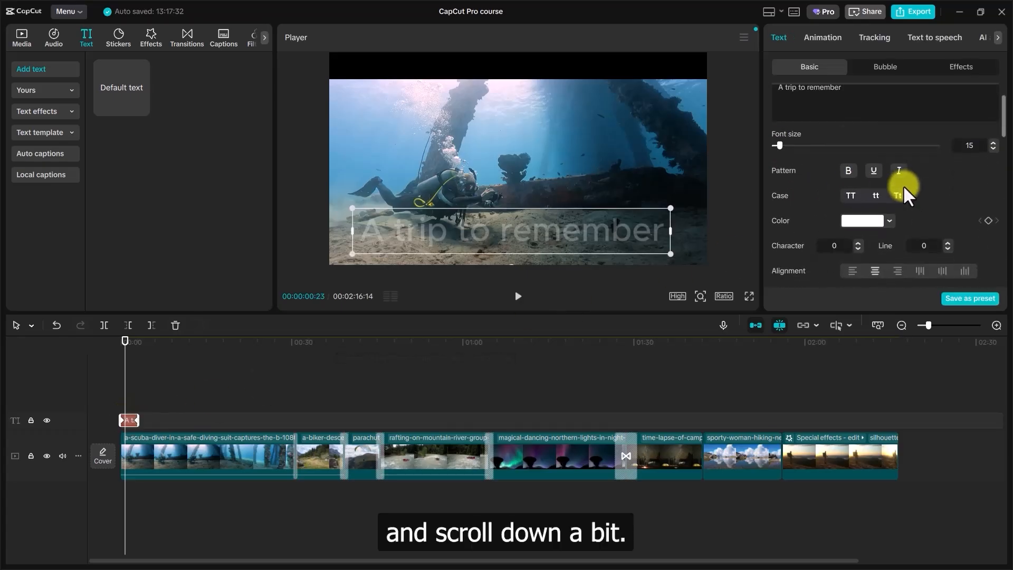
pyautogui.scroll(-2, 903, 185)
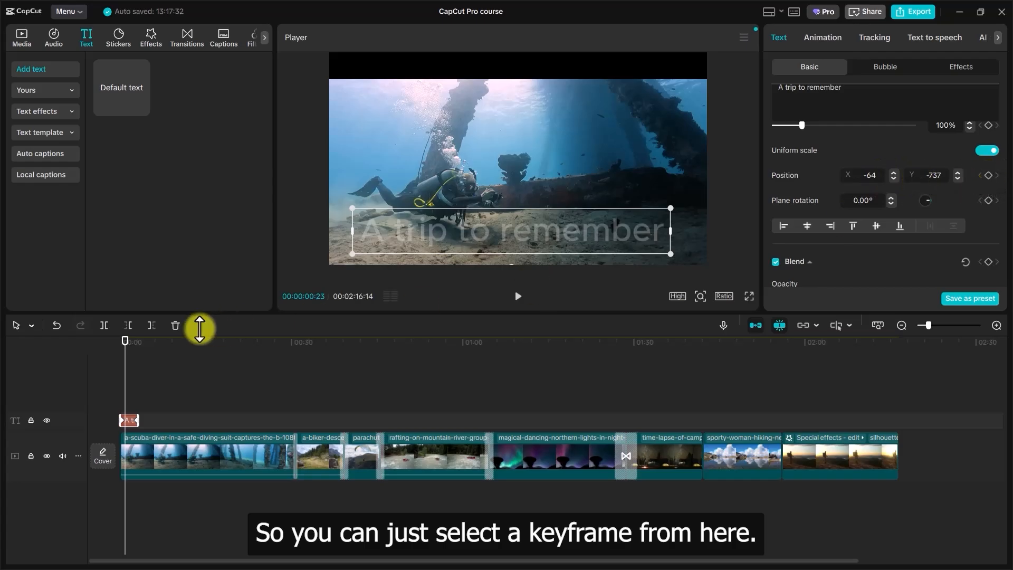
pyautogui.moveTo(125, 353); pyautogui.dragTo(120, 342)
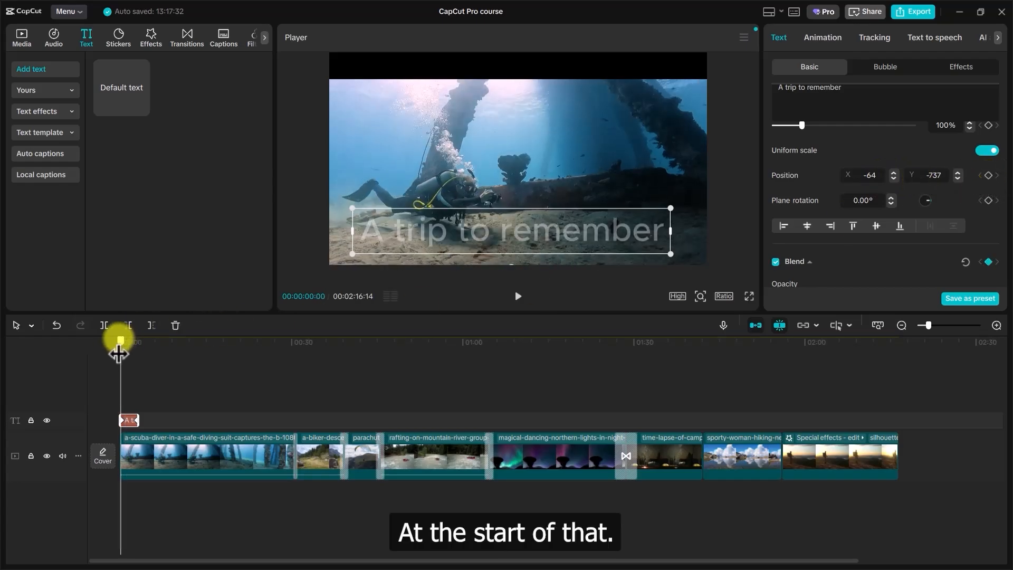
pyautogui.click(987, 175)
pyautogui.click(930, 176)
# - Set the "A trip to remember" title's Y position to -1500 at 00:00:00:28
pyautogui.click(120, 340)
pyautogui.moveTo(125, 353); pyautogui.dragTo(127, 356)
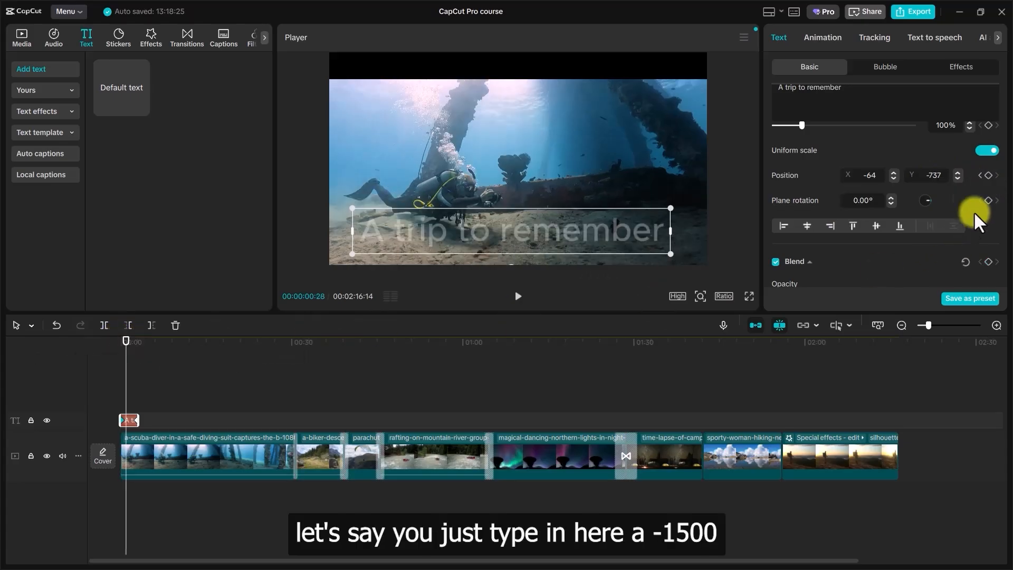
pyautogui.click(935, 176)
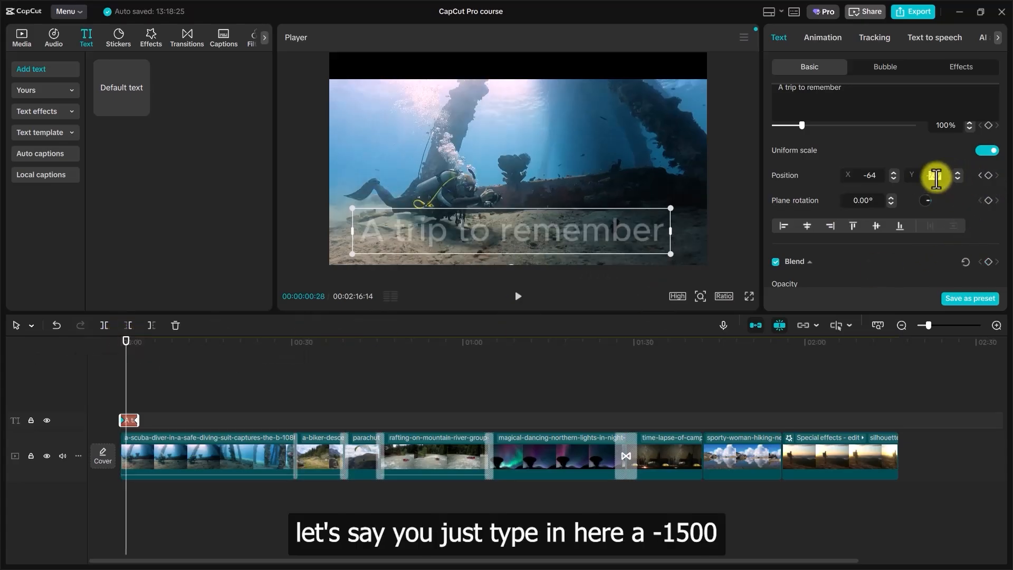
pyautogui.click(936, 178)
pyautogui.write('1500')
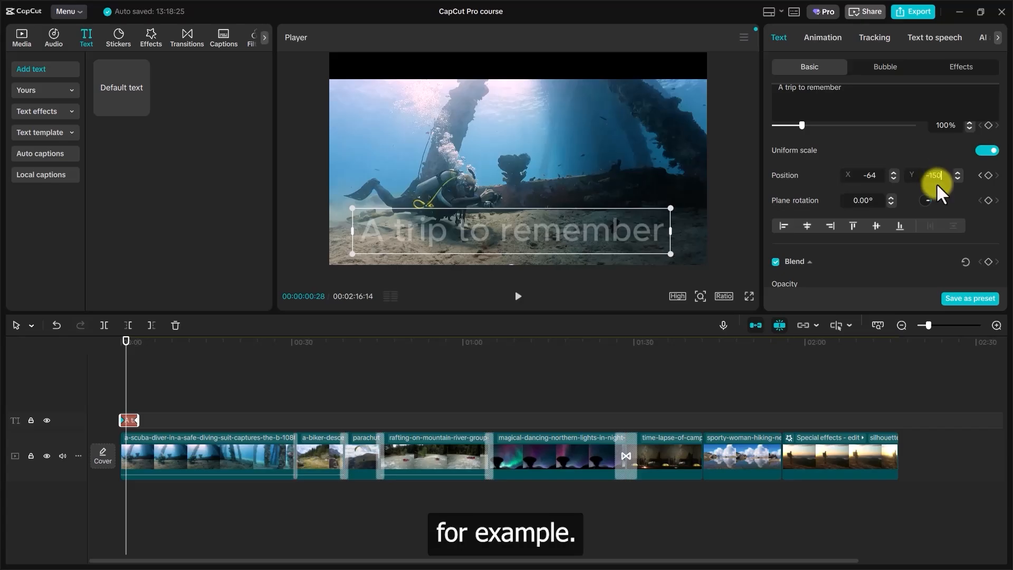
pyautogui.press('Return')
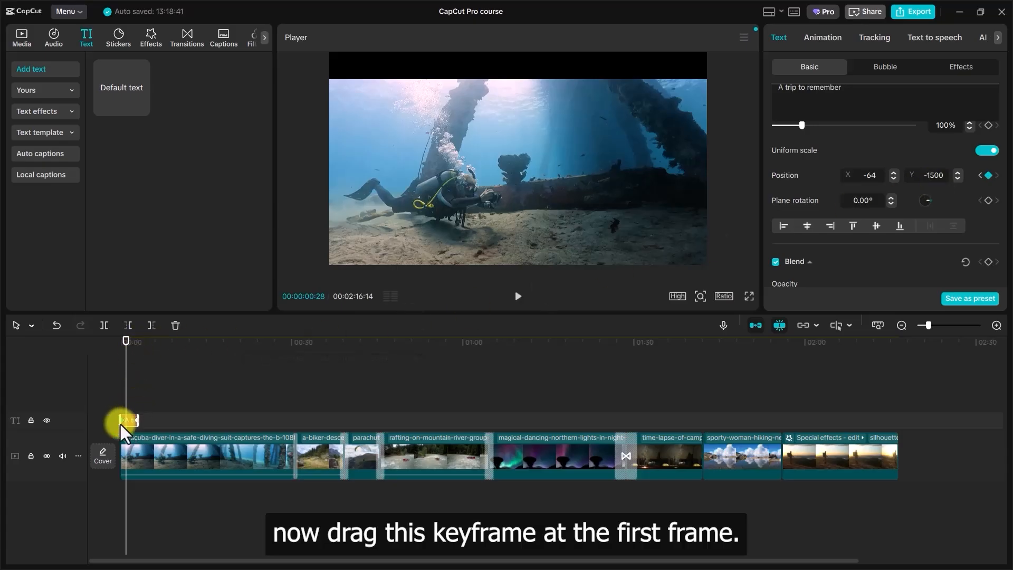
pyautogui.moveTo(120, 424); pyautogui.dragTo(119, 423)
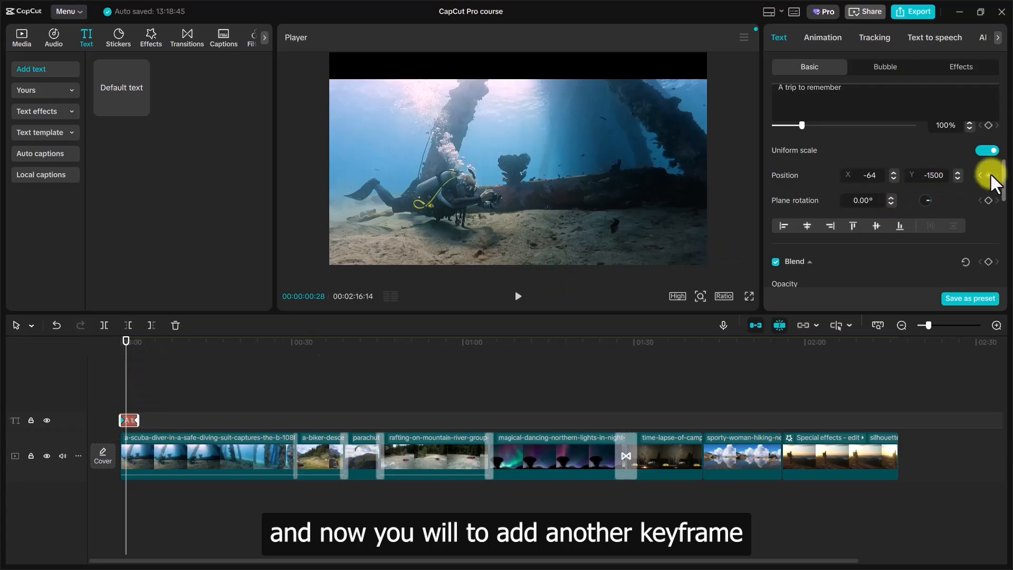
# - Add a position keyframe to the title at 00:00:01:10 and set its Y position to -750
pyautogui.click(128, 341)
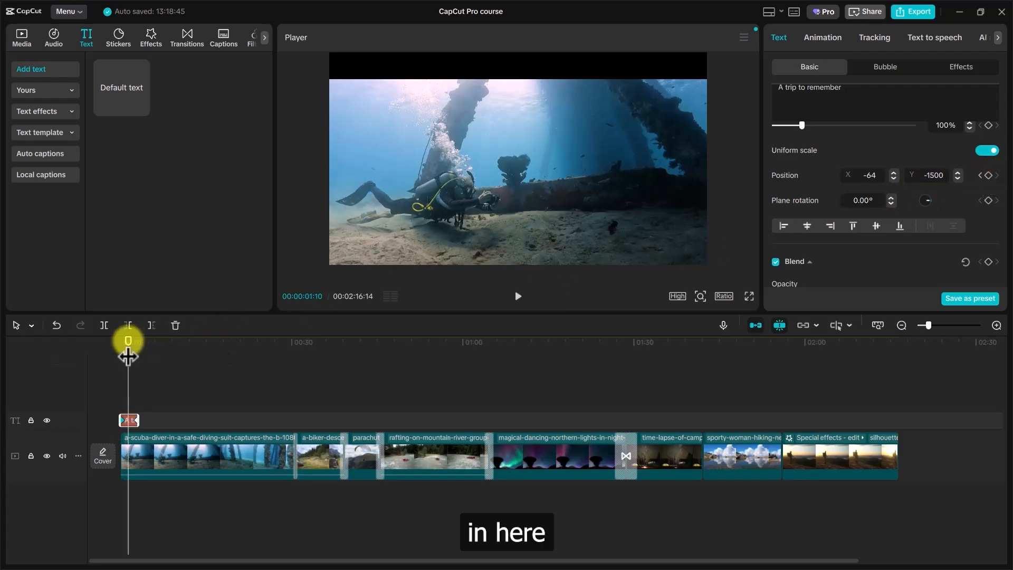
pyautogui.click(987, 176)
pyautogui.click(935, 179)
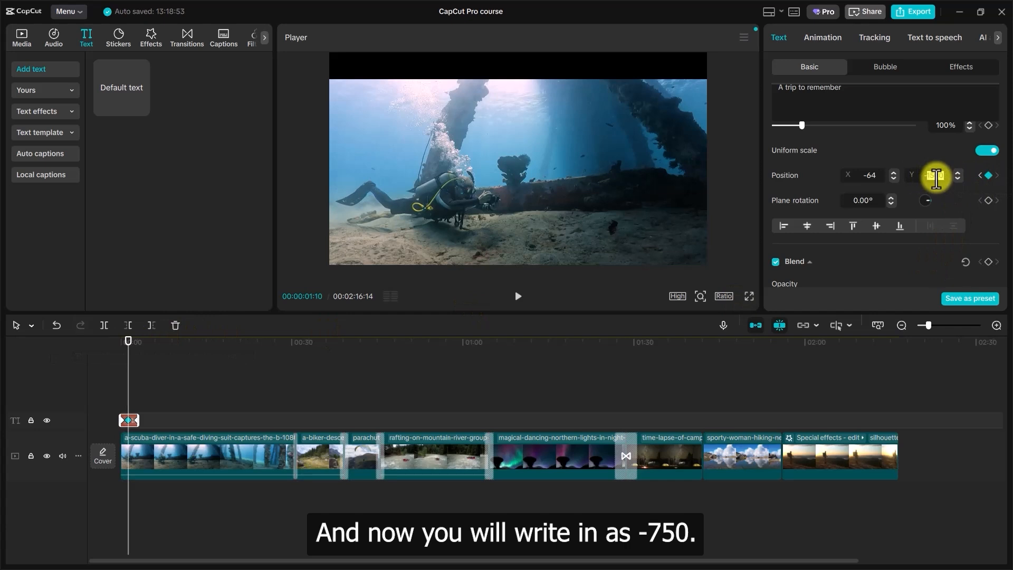
pyautogui.click(936, 178)
pyautogui.write('7')
pyautogui.press('BackSpace')
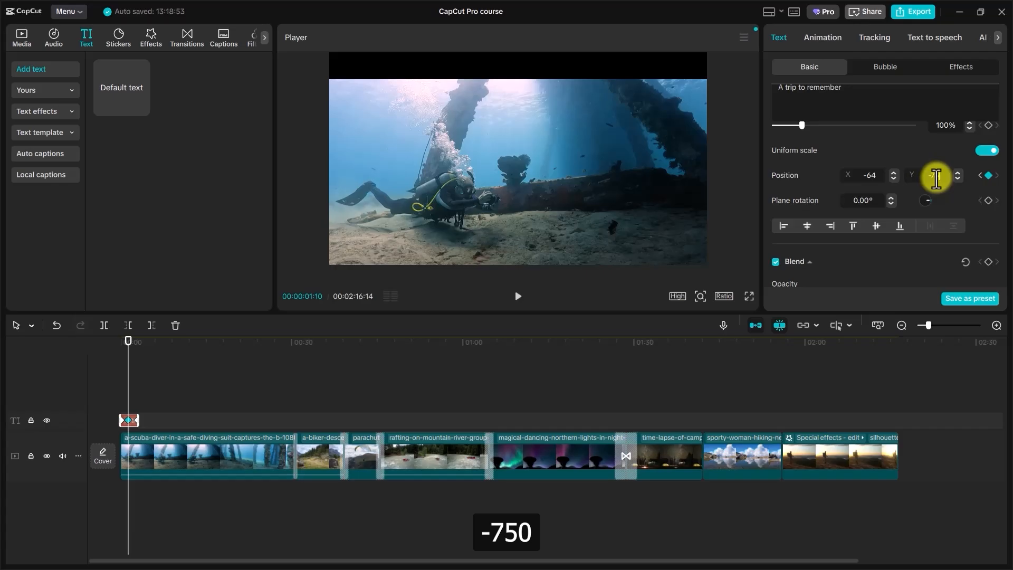
pyautogui.write('750')
pyautogui.press('Return')
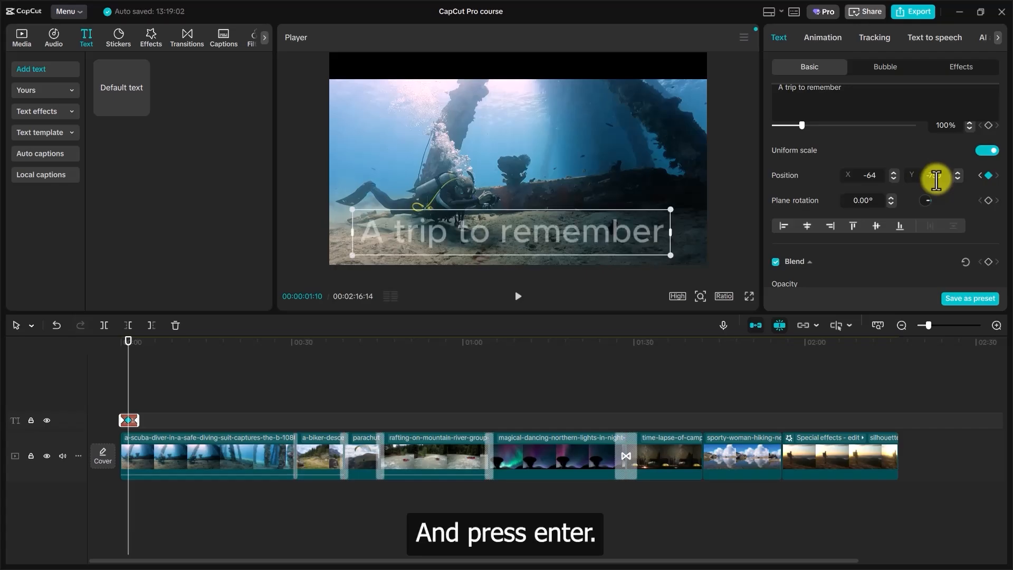
# - Play back the title's position animation from 00:00:00:00
pyautogui.moveTo(129, 340); pyautogui.dragTo(112, 344)
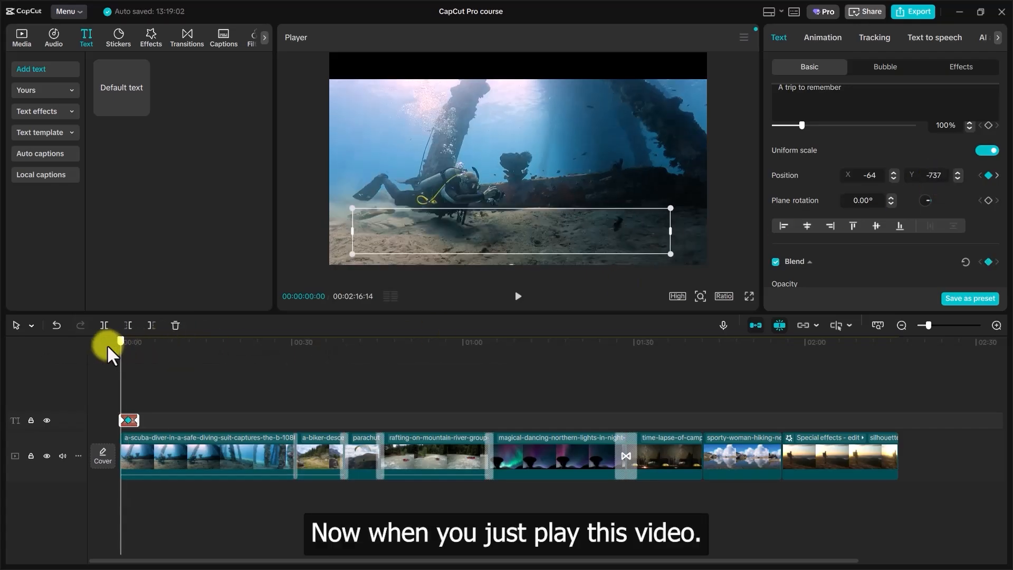
pyautogui.press('space')
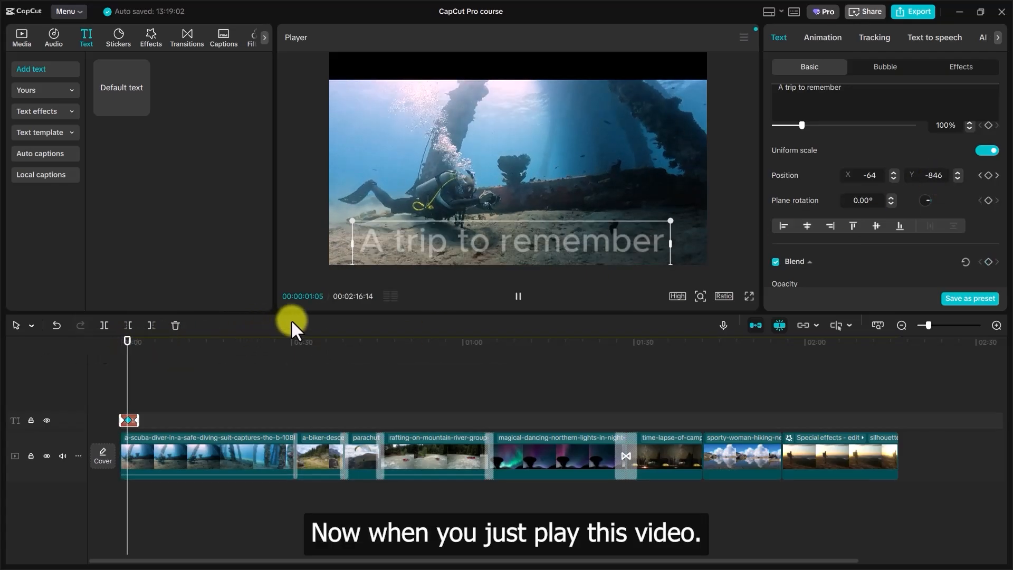
pyautogui.press('space')
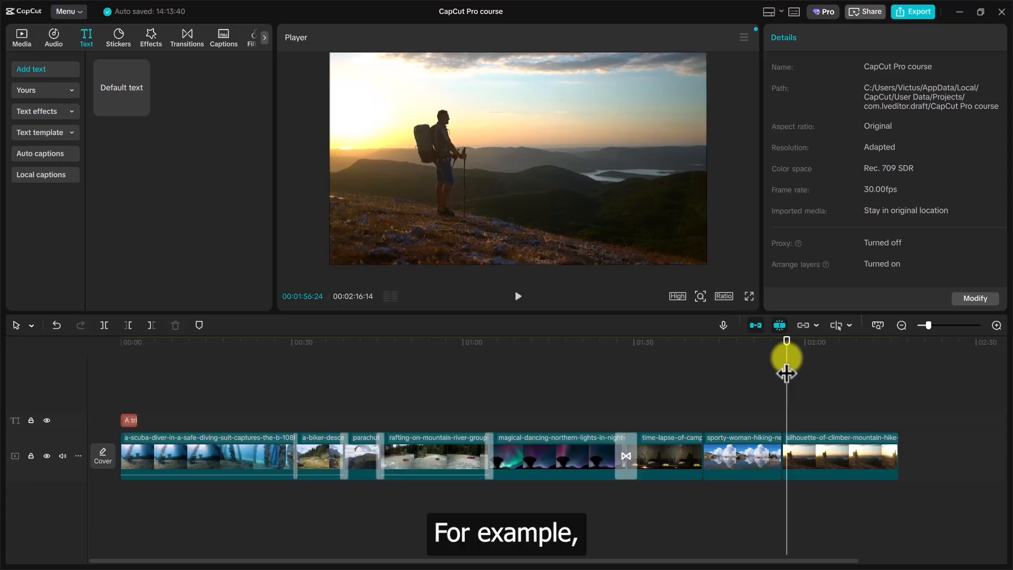
# - Add a scale keyframe at the start of the mountain climber silhouette clip, at 00:01:56:00
pyautogui.click(828, 451)
pyautogui.moveTo(785, 354); pyautogui.dragTo(782, 344)
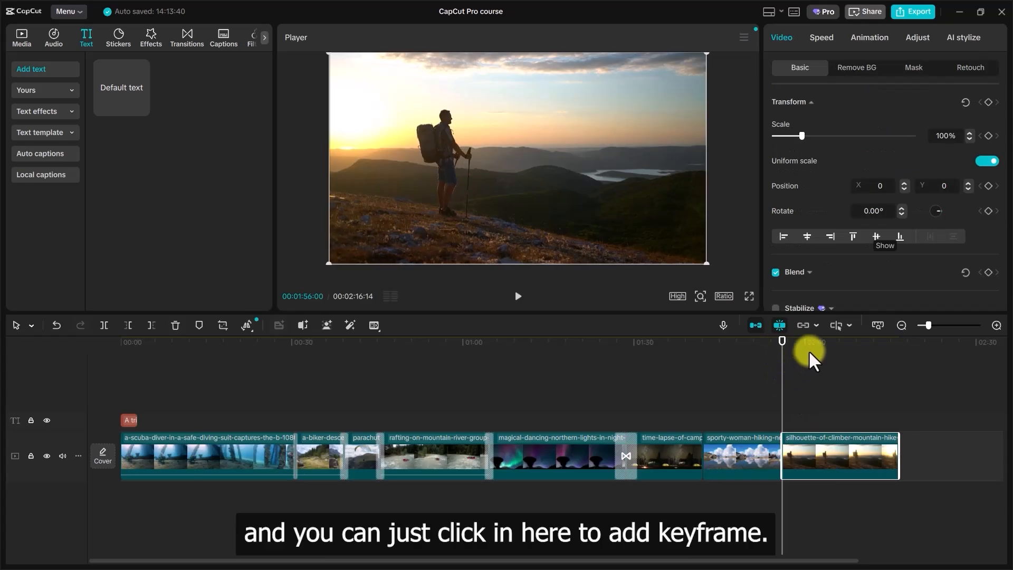
pyautogui.click(985, 136)
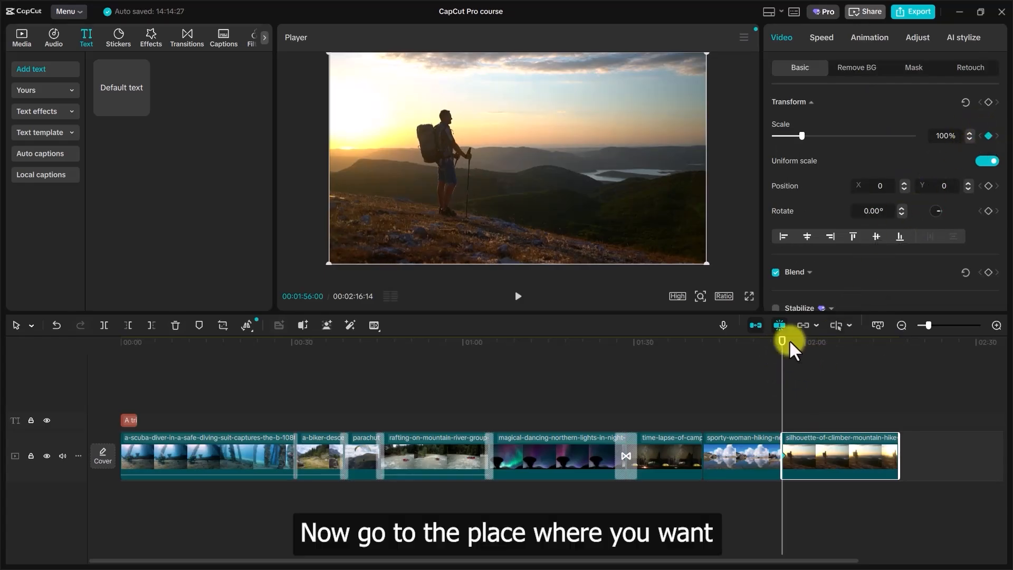
# - Set the silhouette clip's scale to 150% at its end, 00:02:16:14, and play back the zoom
pyautogui.moveTo(783, 355); pyautogui.dragTo(895, 334)
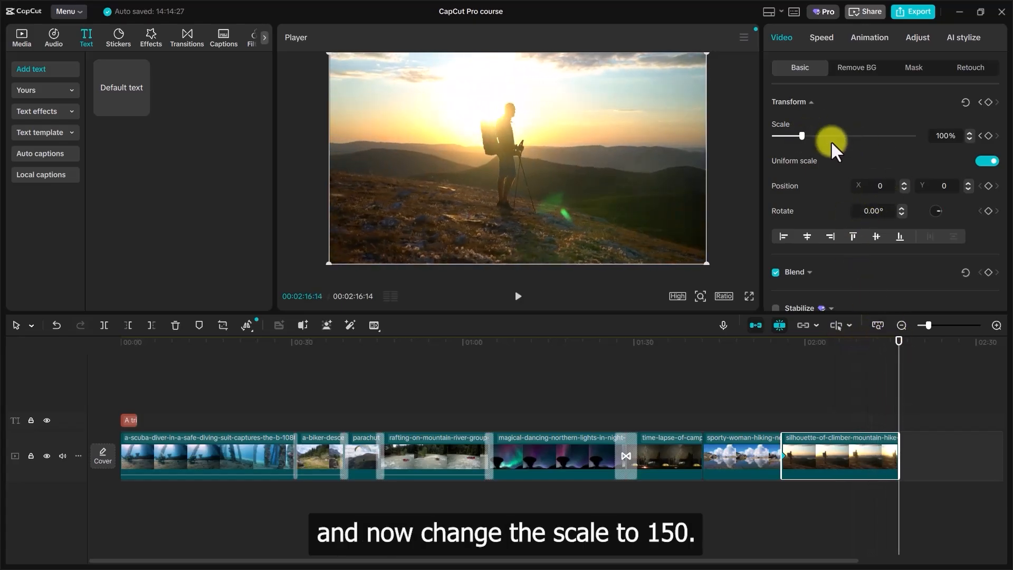
pyautogui.click(937, 136)
pyautogui.write('150')
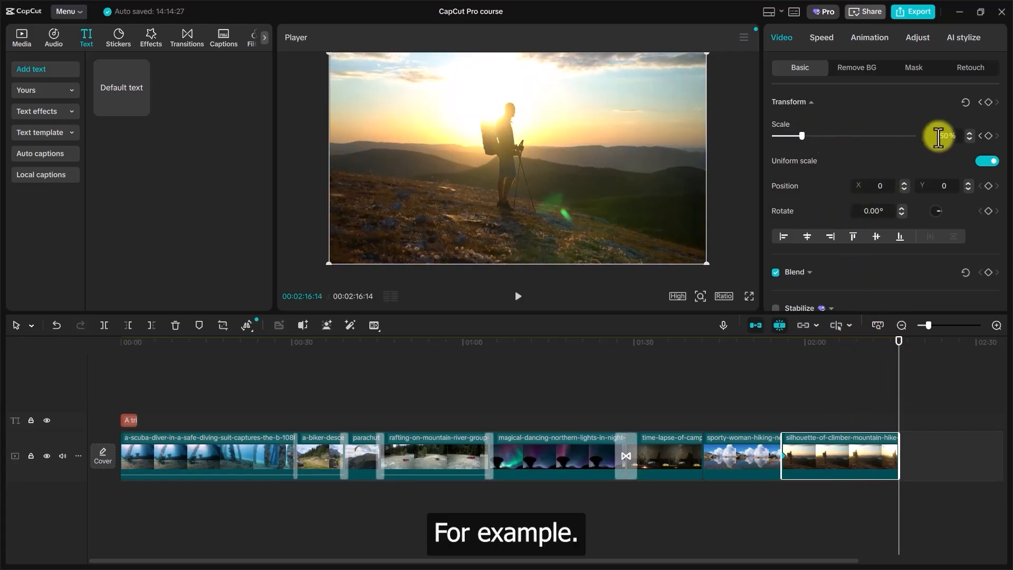
pyautogui.press('Return')
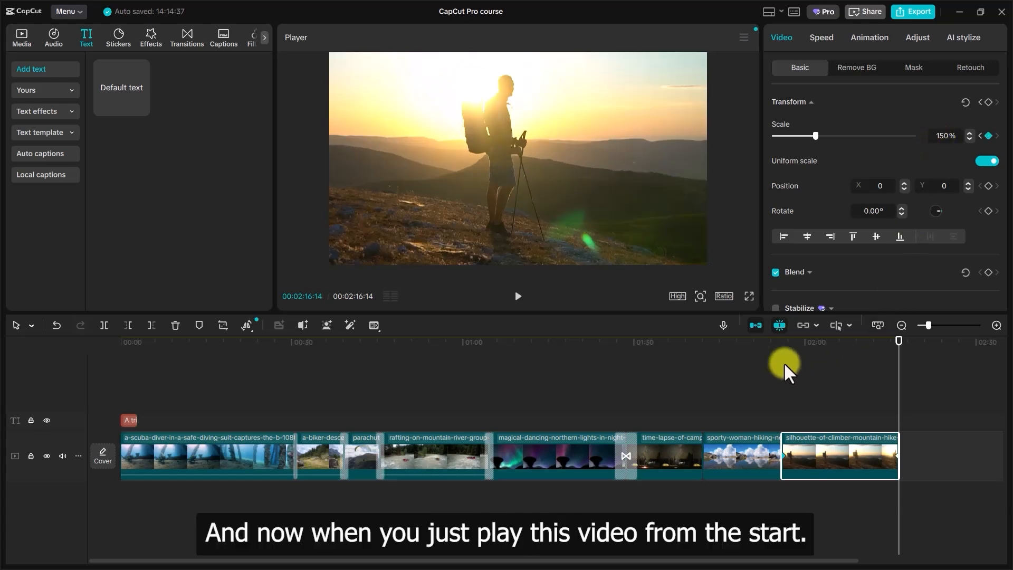
pyautogui.click(771, 339)
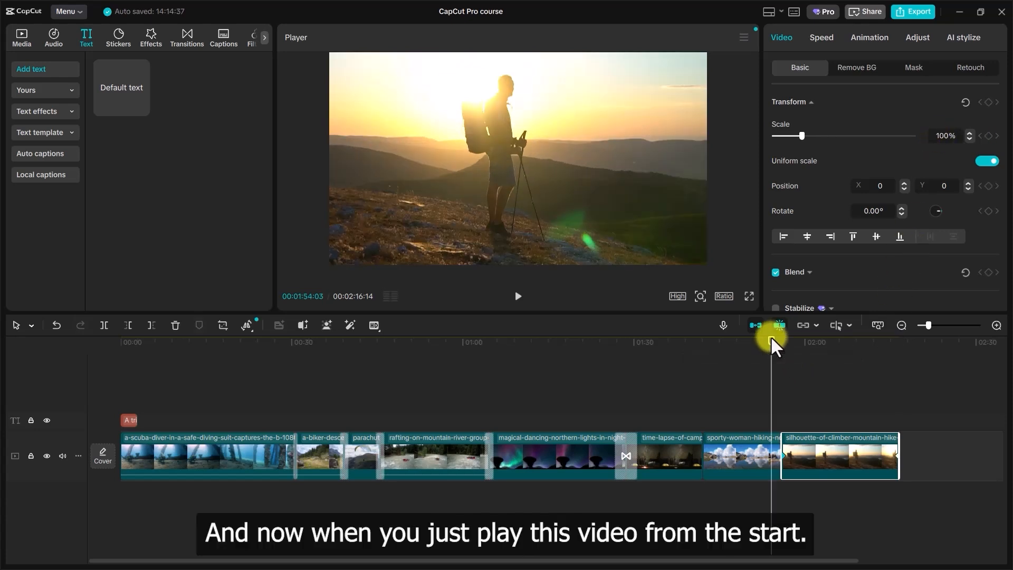
pyautogui.press('space')
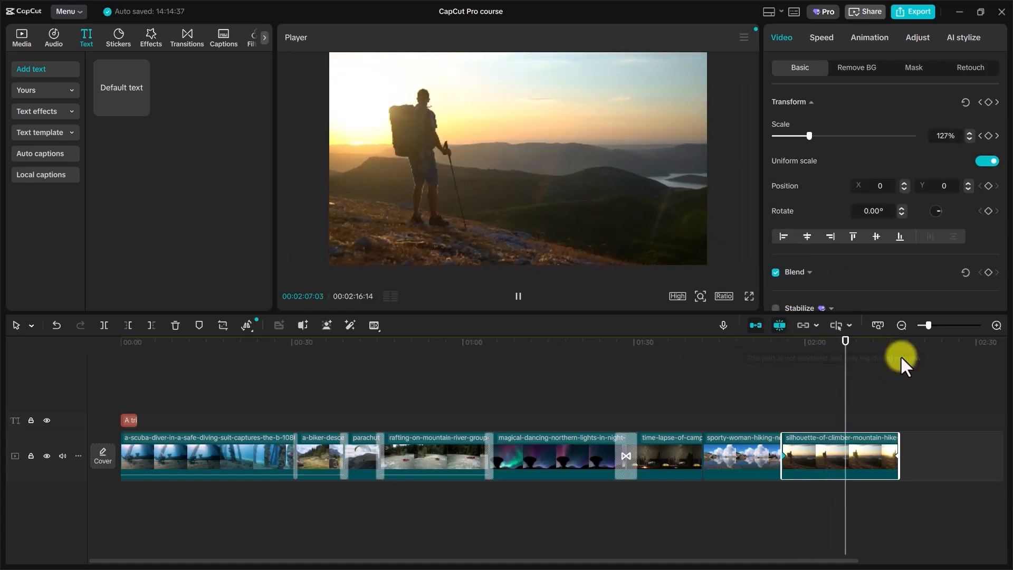
# - Add a scale keyframe to the silhouette clip at 00:02:03:27 and set its scale to 150%
pyautogui.click(825, 446)
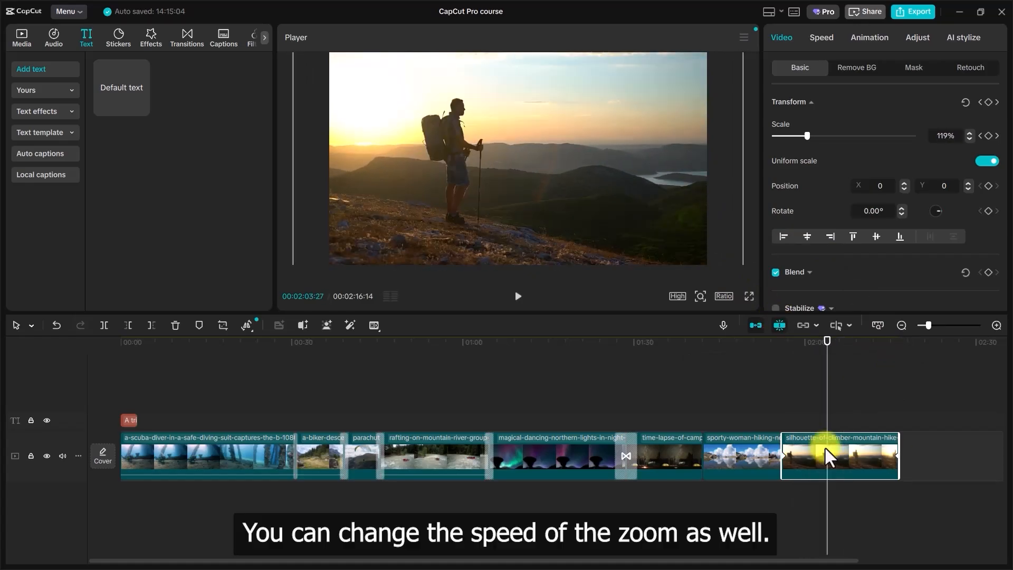
pyautogui.click(988, 135)
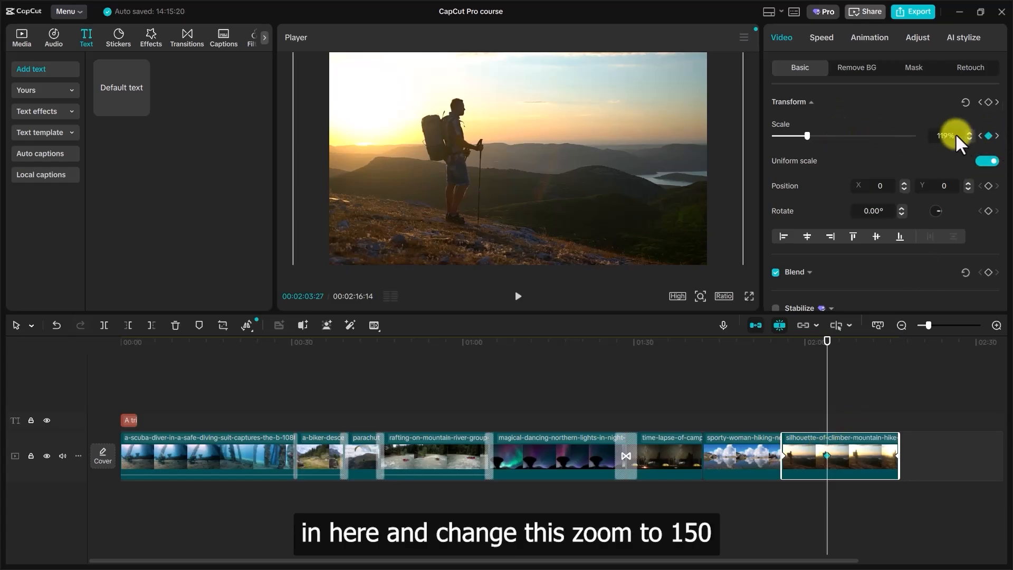
pyautogui.press('BackSpace')
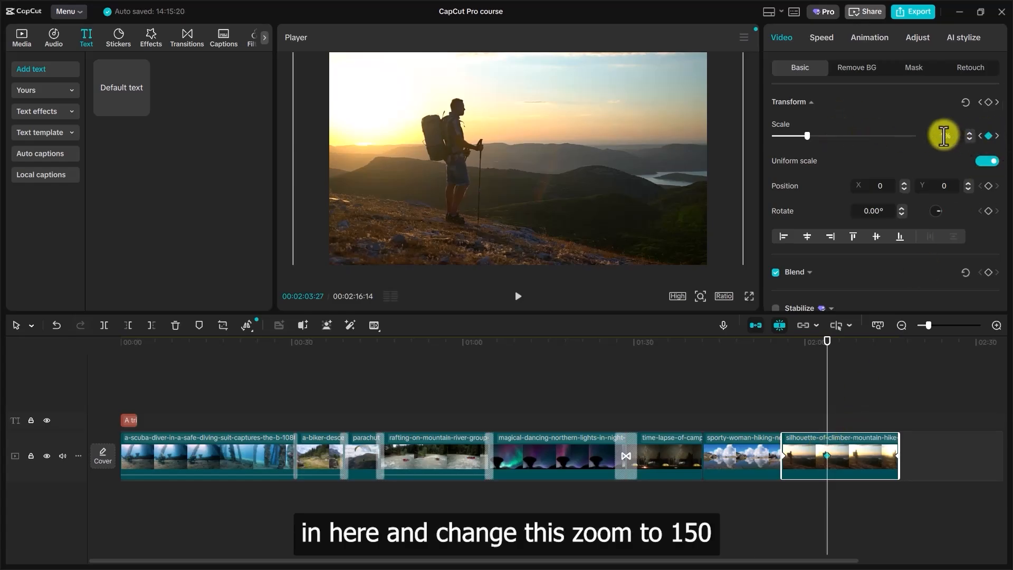
pyautogui.write('150')
pyautogui.press('Return')
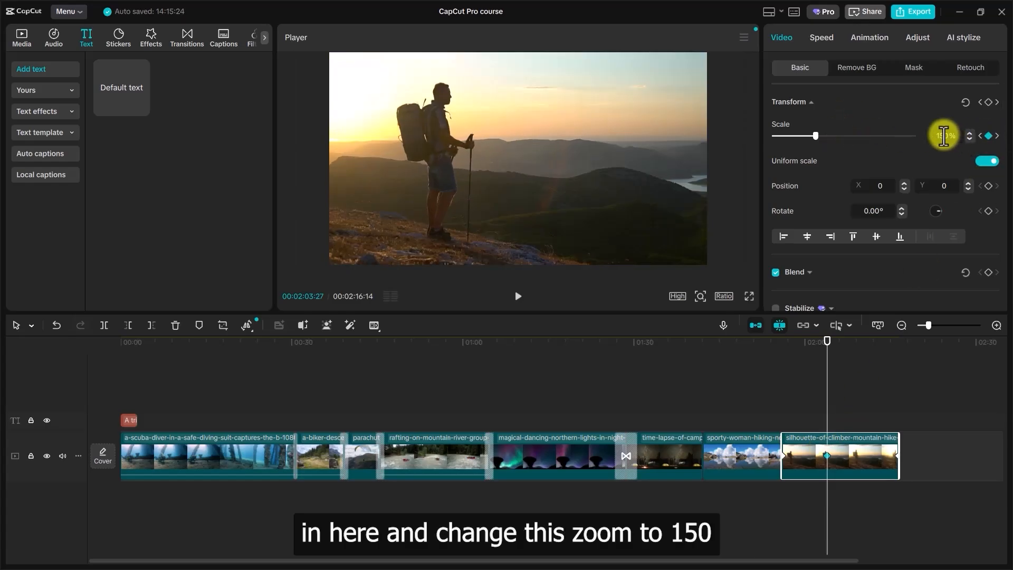
# - Play back the silhouette clip's faster zoom from shortly before the clip begins
pyautogui.click(754, 337)
pyautogui.click(769, 337)
pyautogui.press('space')
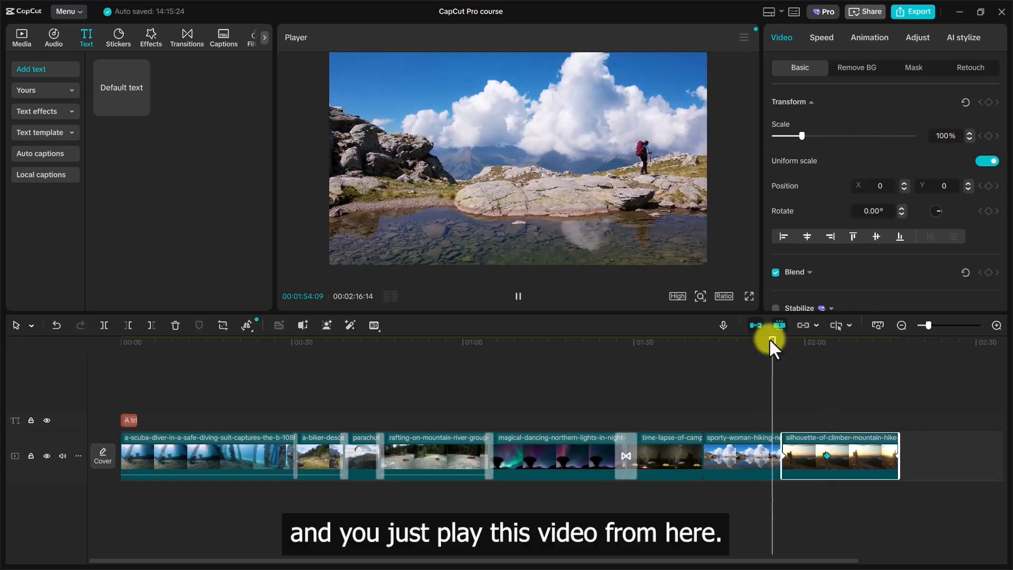
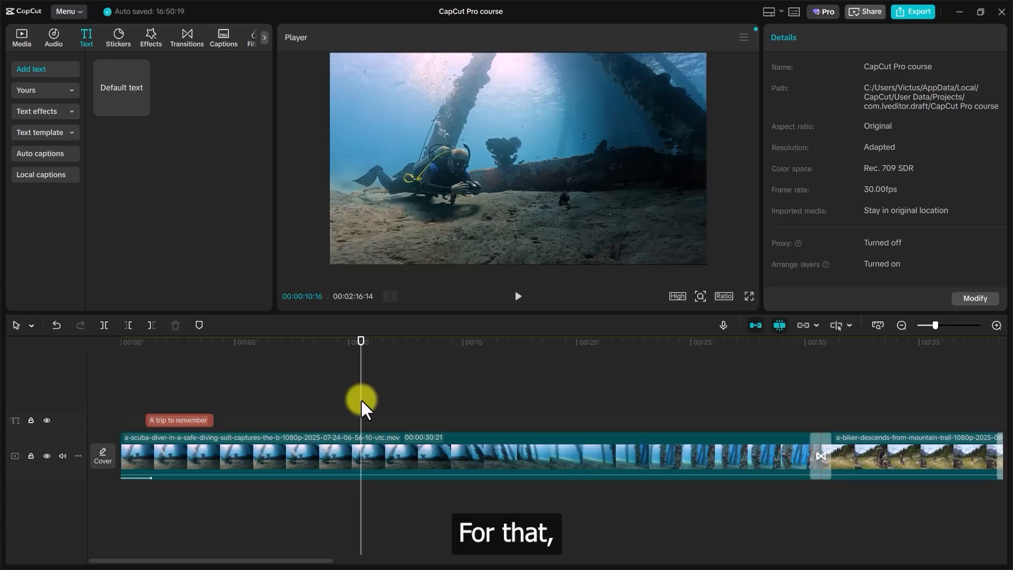
# - Add a default text above the scuba diver clip, spanning the playhead at 00:00:10:16
pyautogui.moveTo(125, 98); pyautogui.dragTo(337, 415)
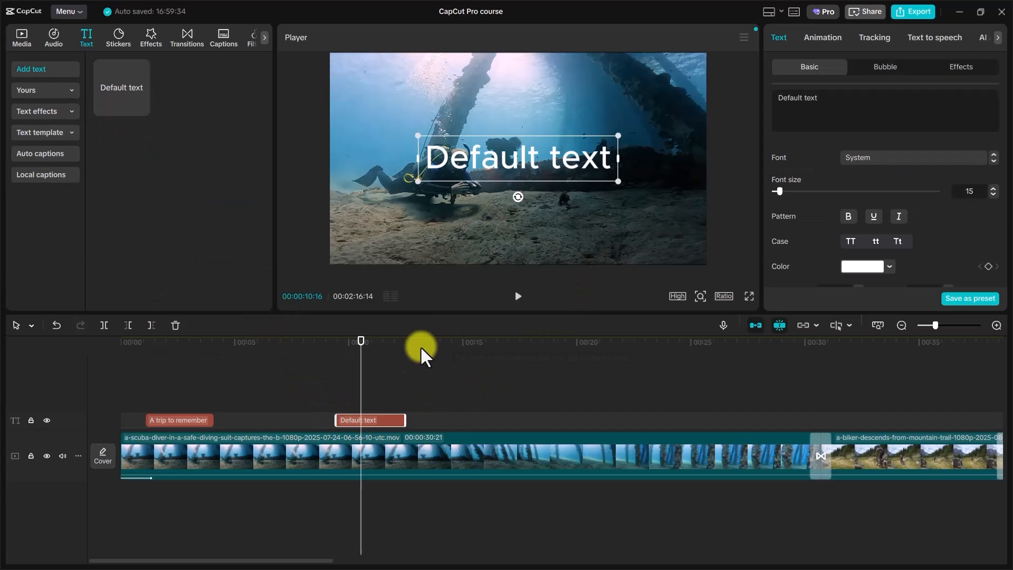
# - Change the wording of the new default text above the scuba diver clip to "Scuba Diving"
pyautogui.tripleClick(869, 101)
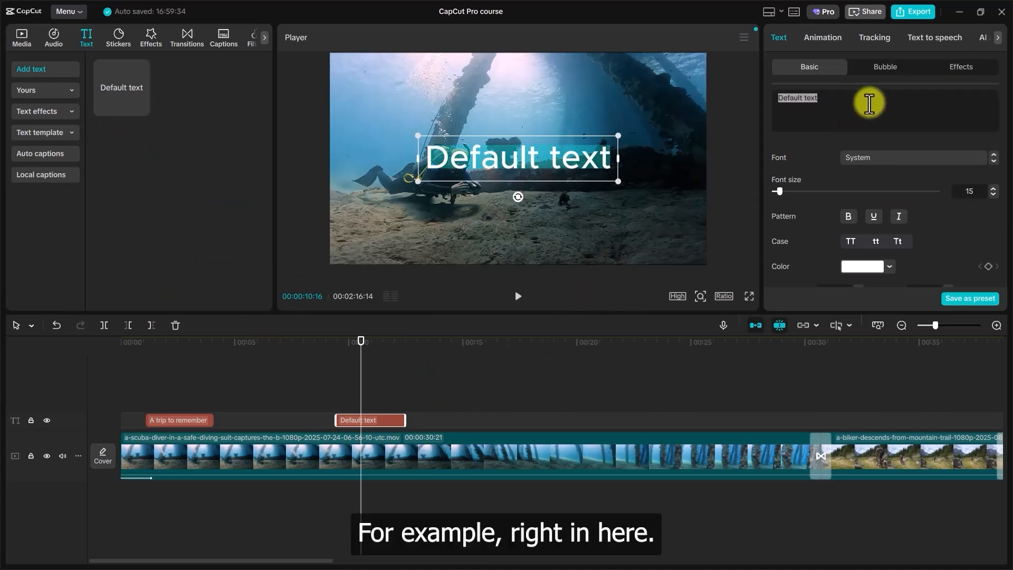
pyautogui.write('Scuba ')
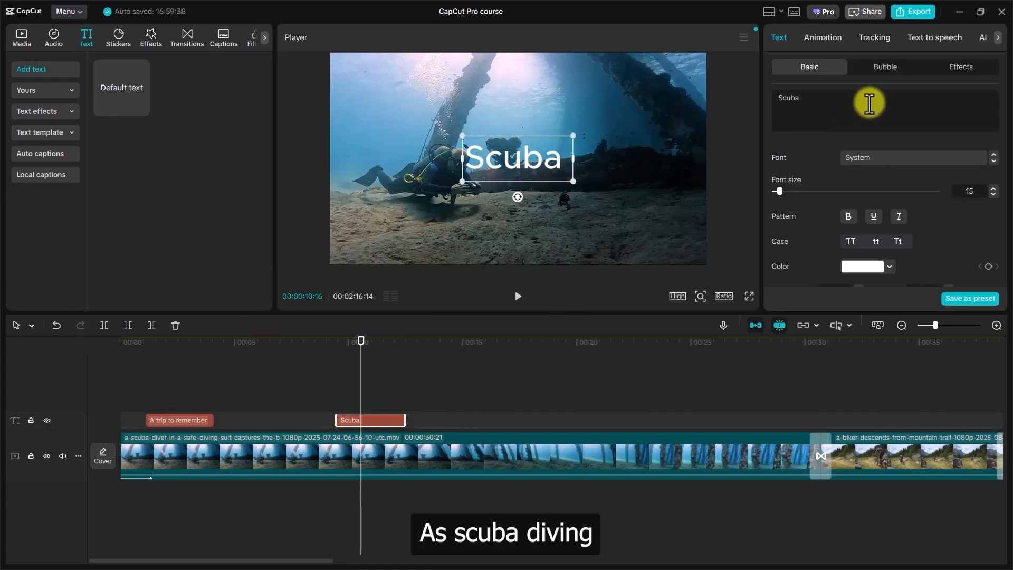
pyautogui.write('Diving')
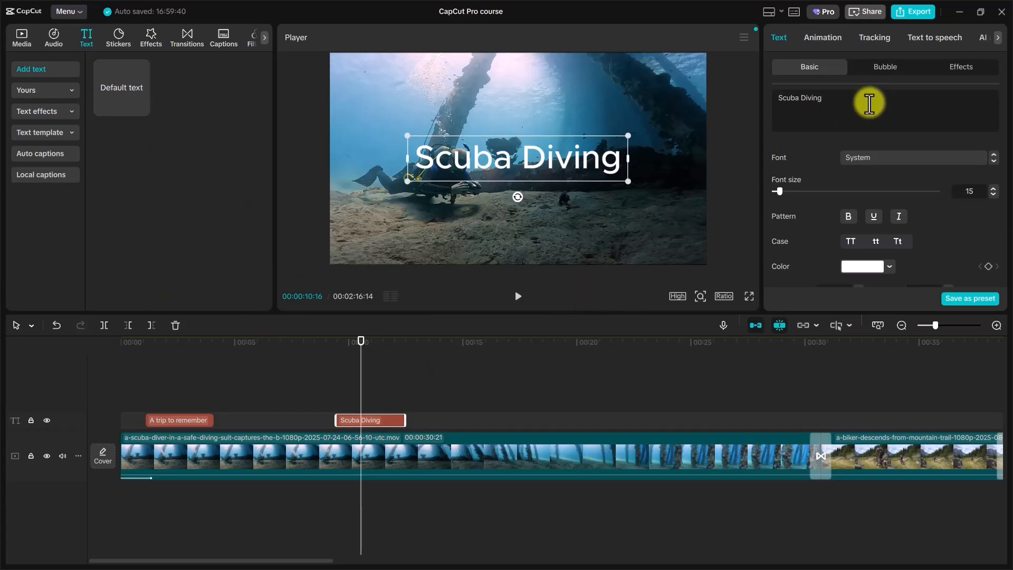
pyautogui.click(656, 211)
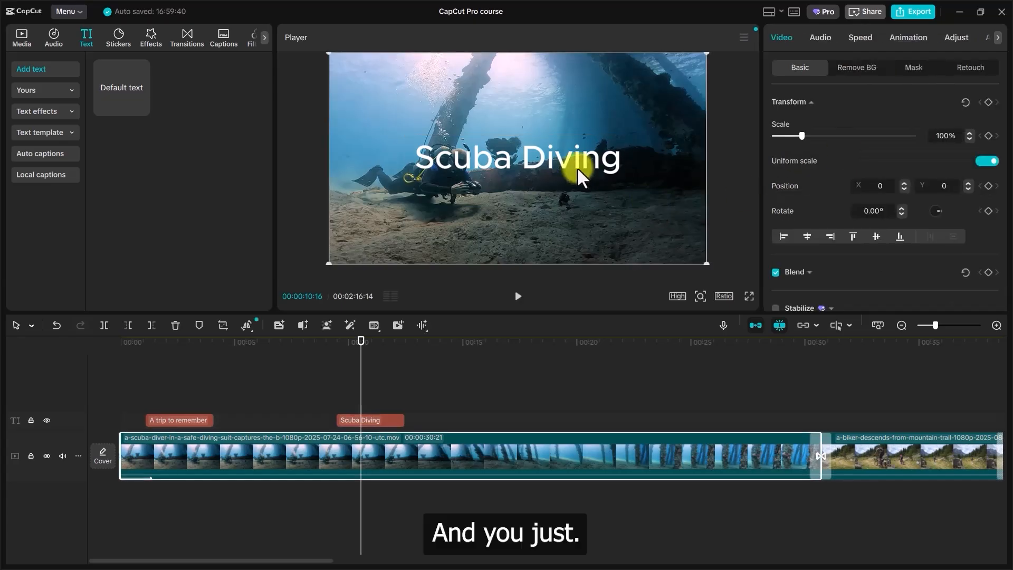
# - Move the Scuba Diving text lower by trying a Y position of -800 and settling on -700
pyautogui.click(394, 419)
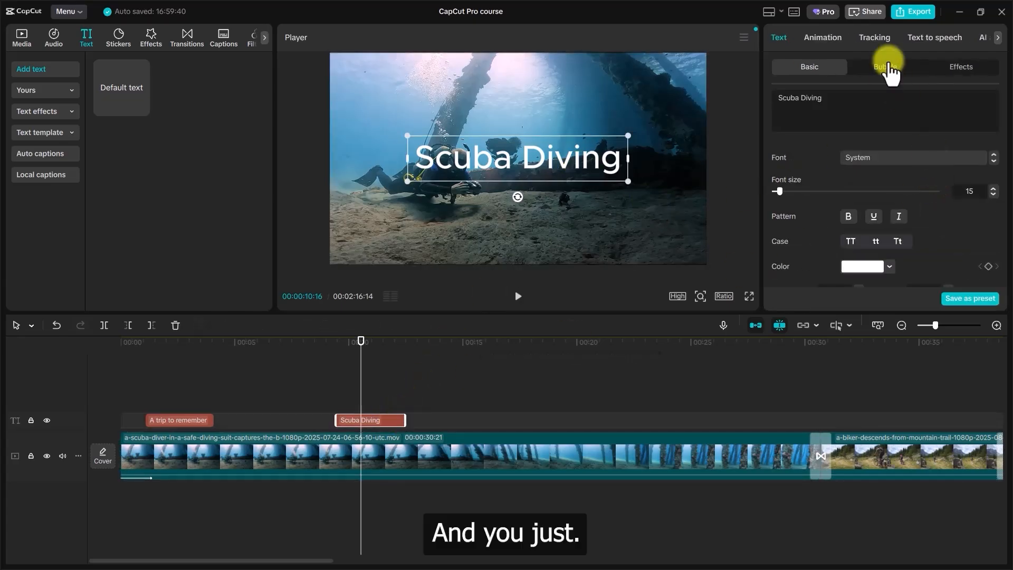
pyautogui.scroll(-6, 894, 182)
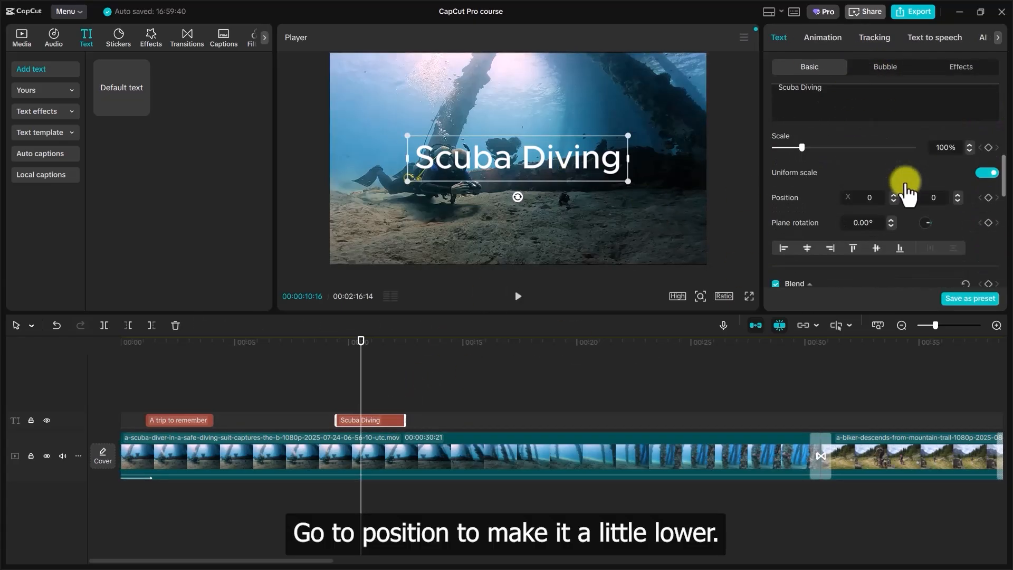
pyautogui.scroll(2, 905, 186)
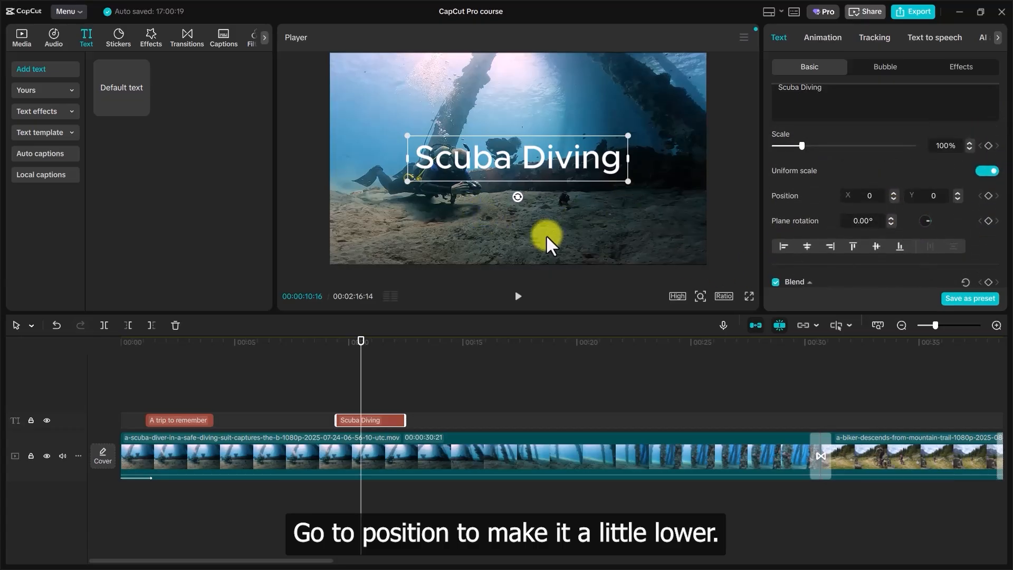
pyautogui.click(933, 196)
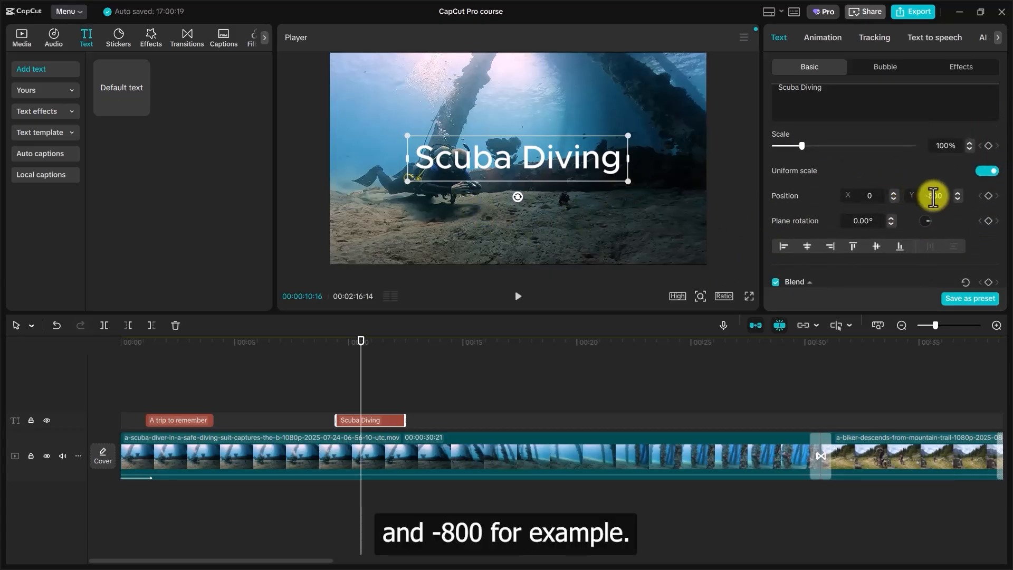
pyautogui.press('Return')
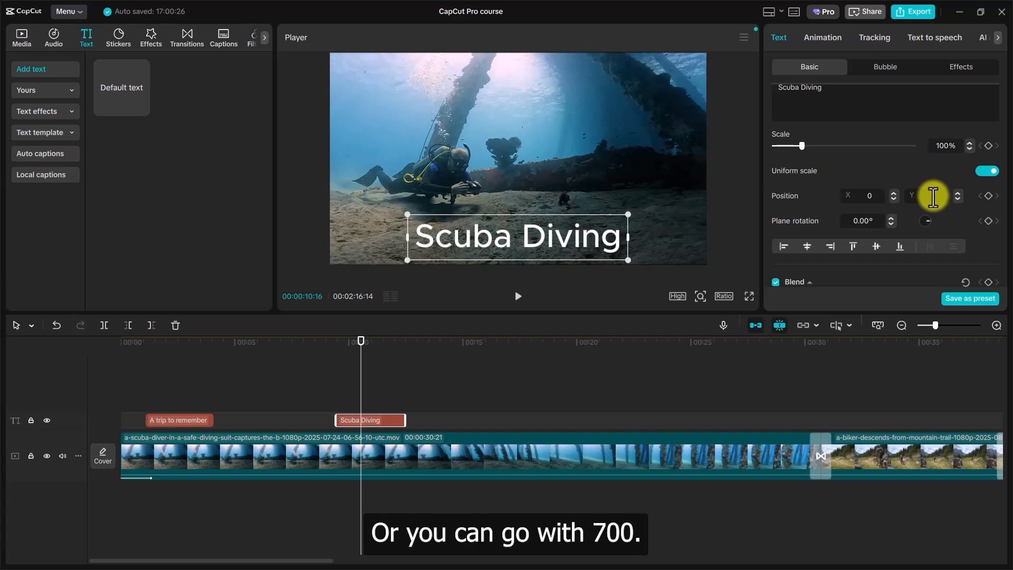
pyautogui.press('Return')
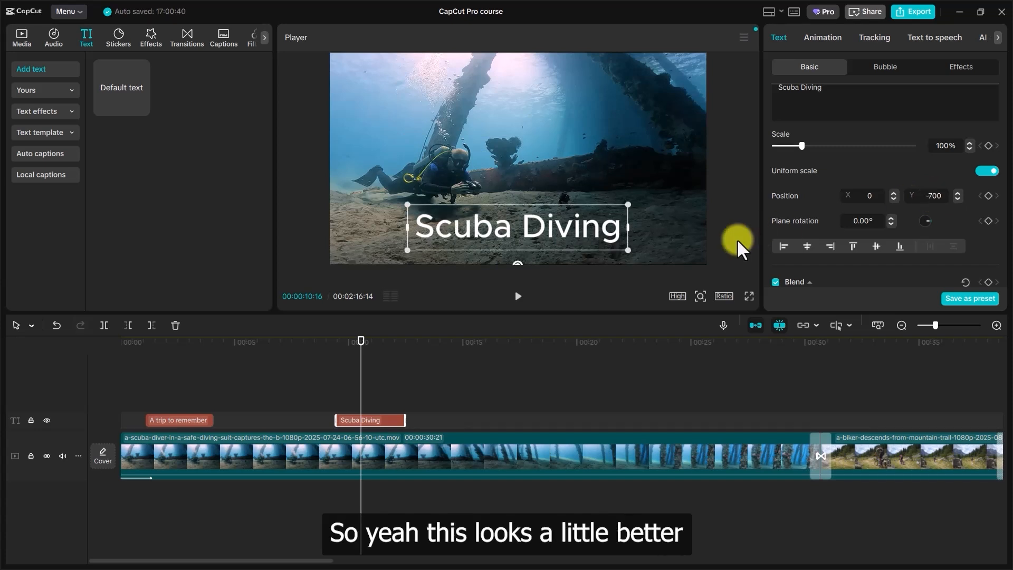
pyautogui.click(646, 247)
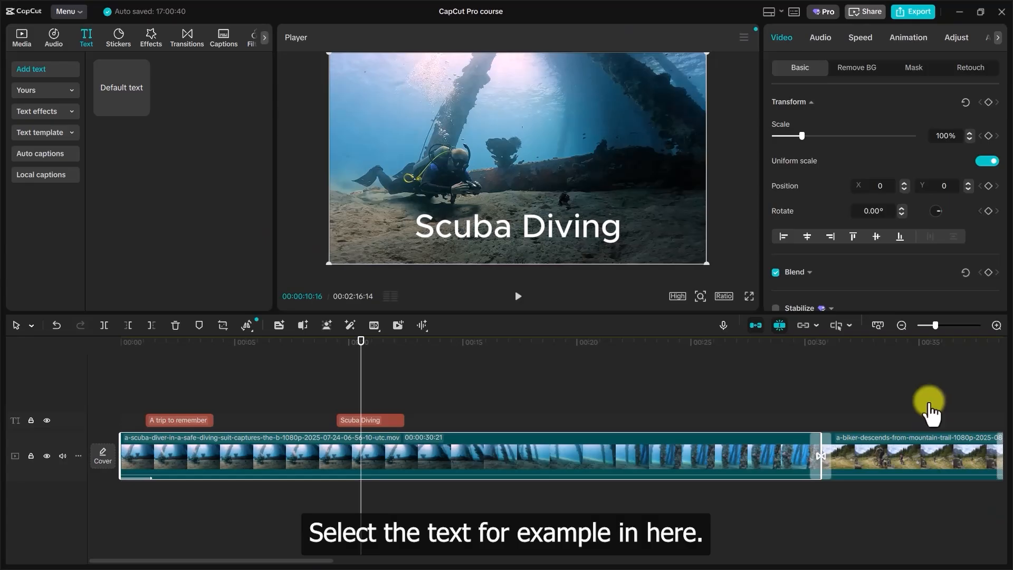
# - Try the Shiny Slide-in and Prairie Fire entrance animations on the Scuba Diving text, and settle on Blue Inferno
pyautogui.click(385, 425)
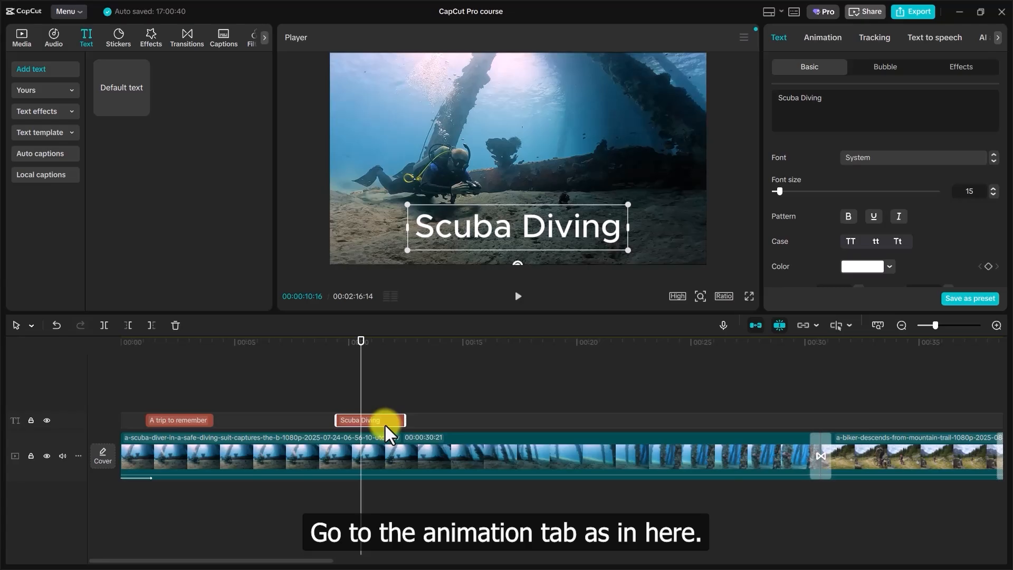
pyautogui.click(815, 36)
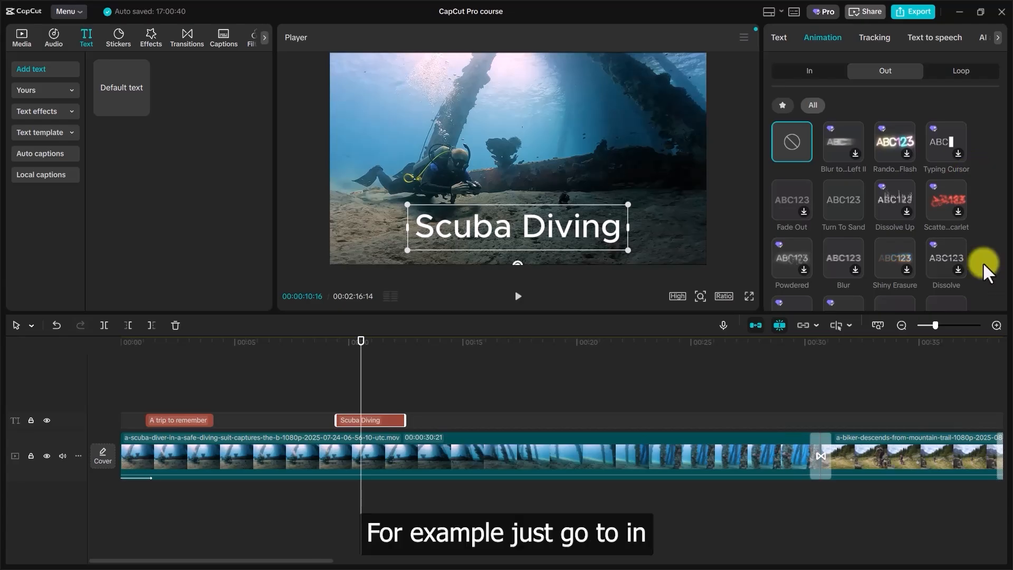
pyautogui.click(807, 70)
pyautogui.moveTo(839, 195)
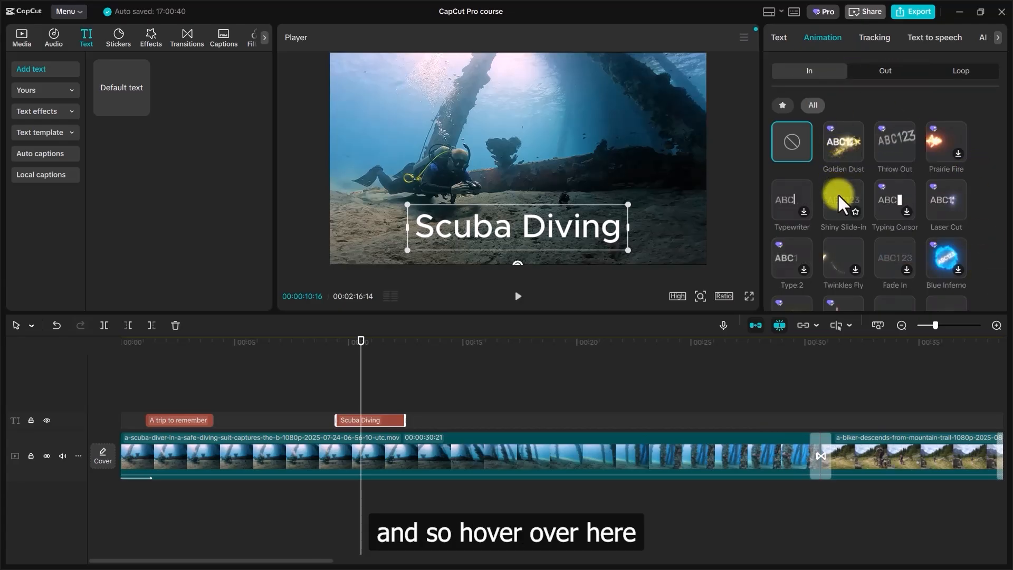
pyautogui.click(838, 194)
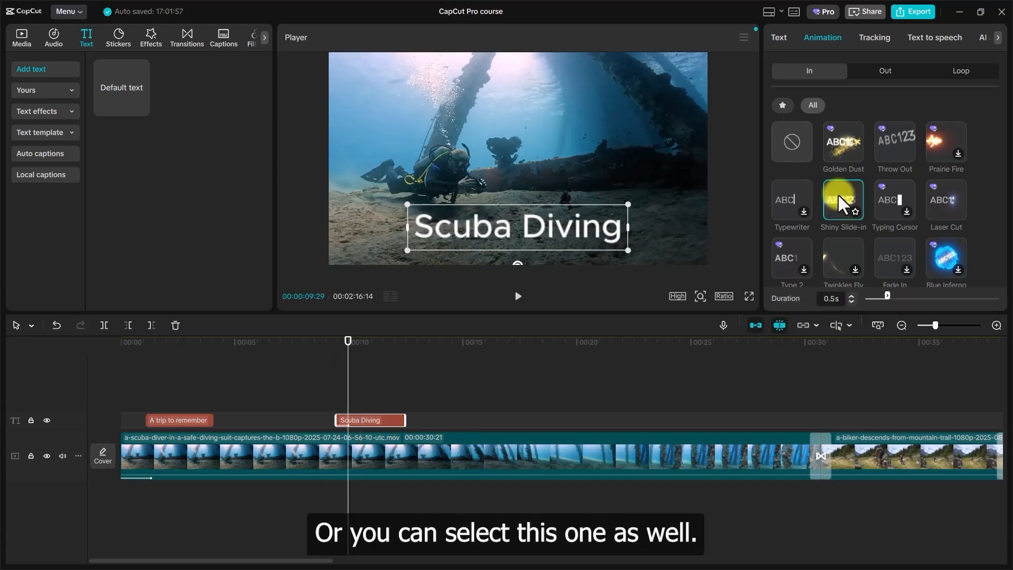
pyautogui.click(940, 133)
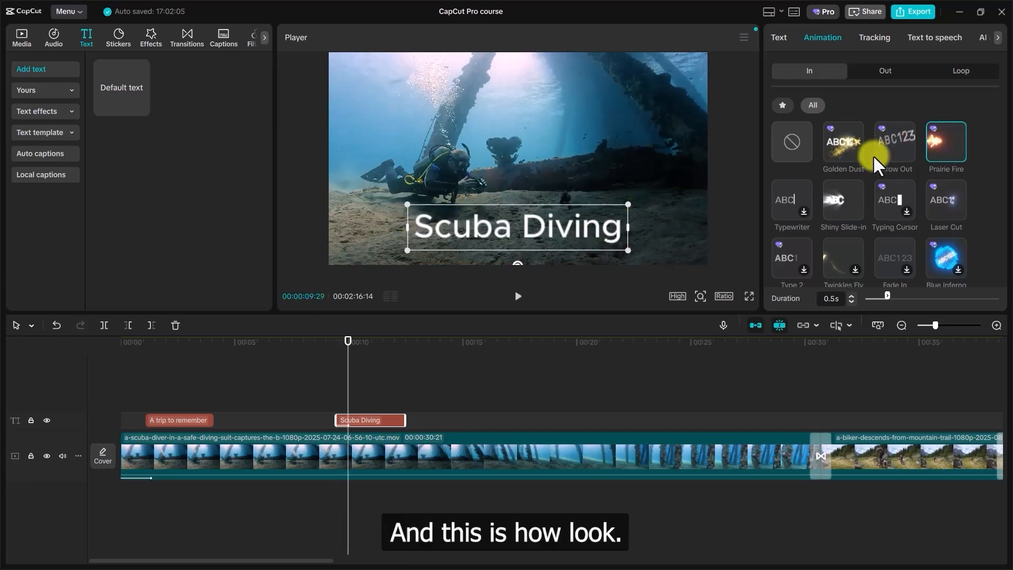
pyautogui.scroll(-2, 878, 162)
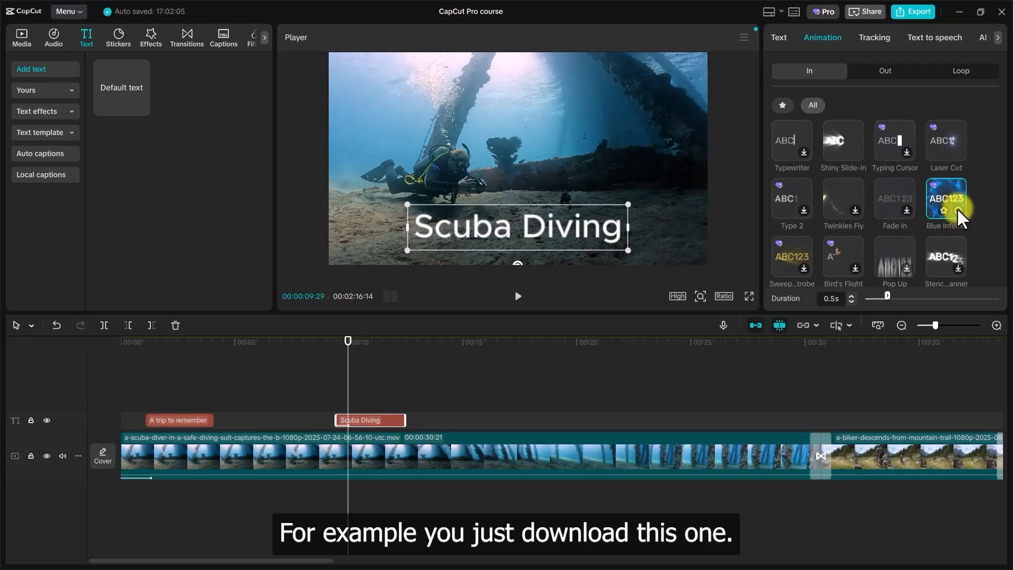
pyautogui.click(952, 195)
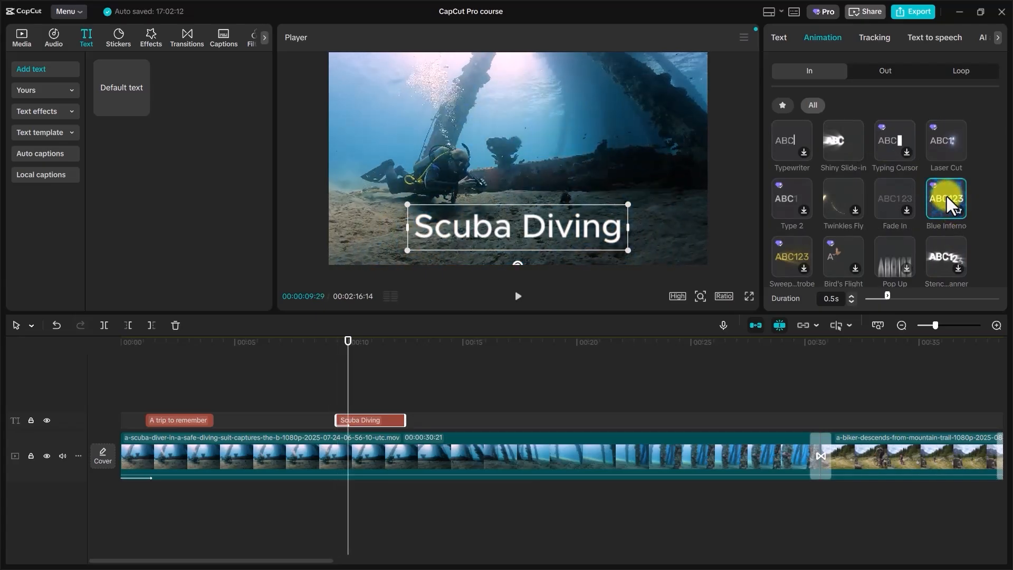
pyautogui.click(946, 196)
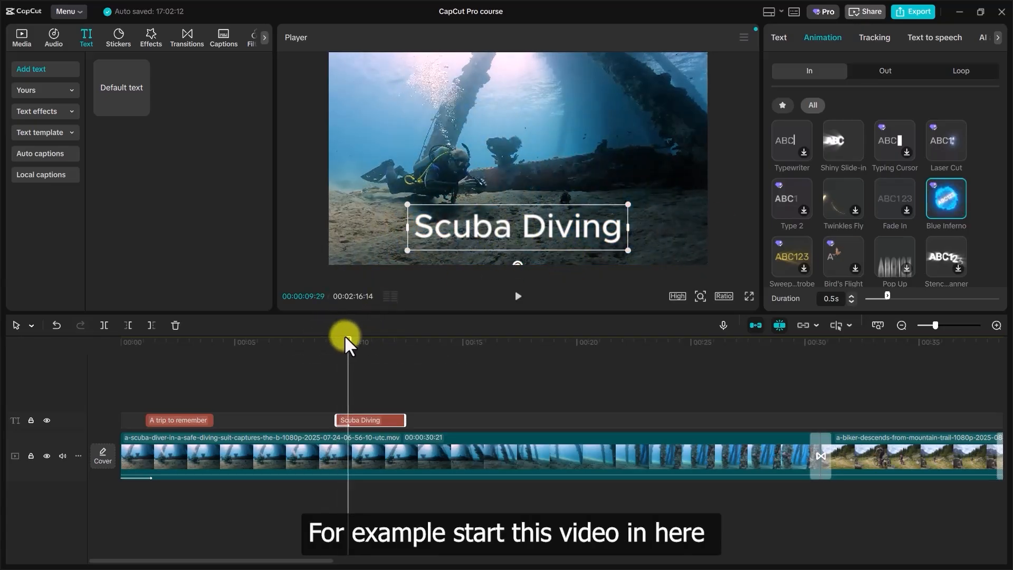
# - Play back the Scuba Diving text's entrance animation from 00:00:08:24, shortly before the text begins
pyautogui.moveTo(348, 340); pyautogui.dragTo(322, 346)
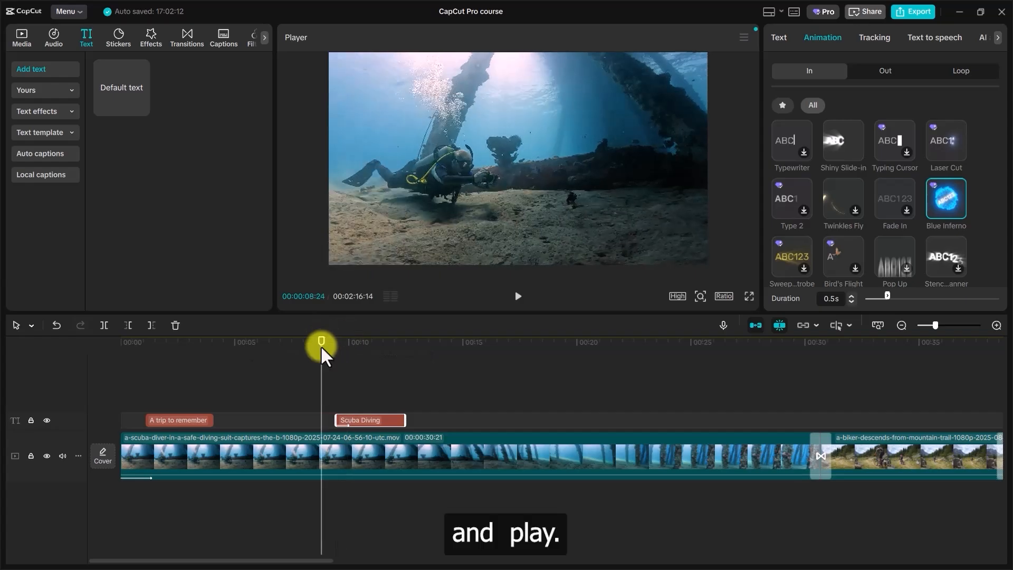
pyautogui.press('space')
pyautogui.press('space')
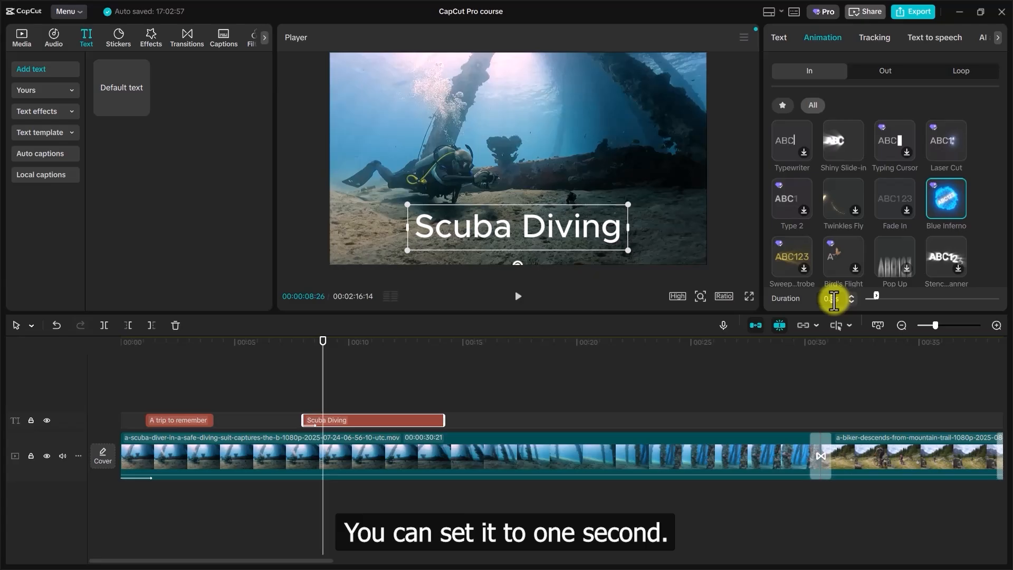
# - Set the Blue Inferno animation's duration to 1 second and play it back from just before the Scuba Diving text
pyautogui.moveTo(822, 301); pyautogui.dragTo(833, 302)
pyautogui.write('1')
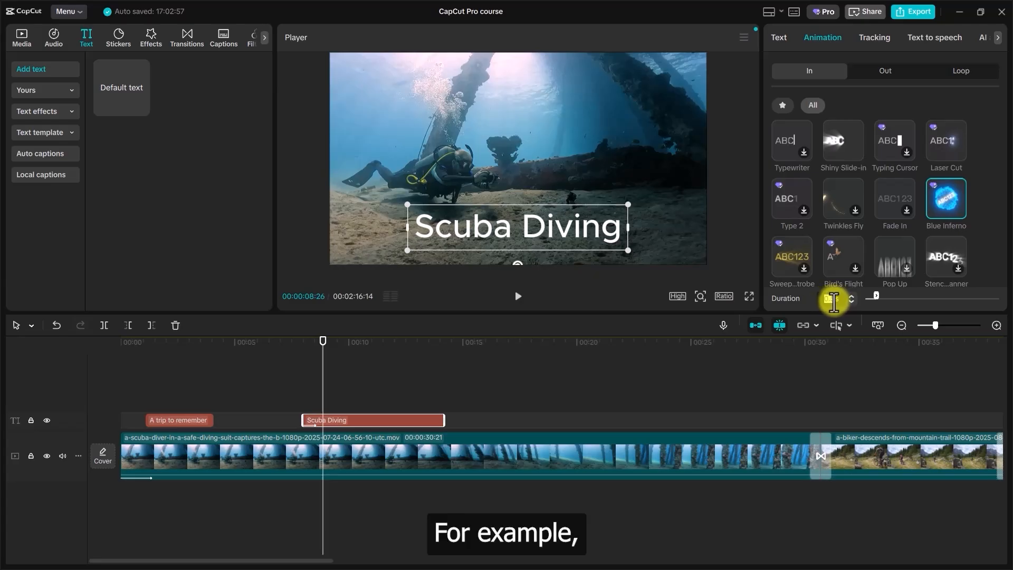
pyautogui.press('Return')
pyautogui.click(637, 370)
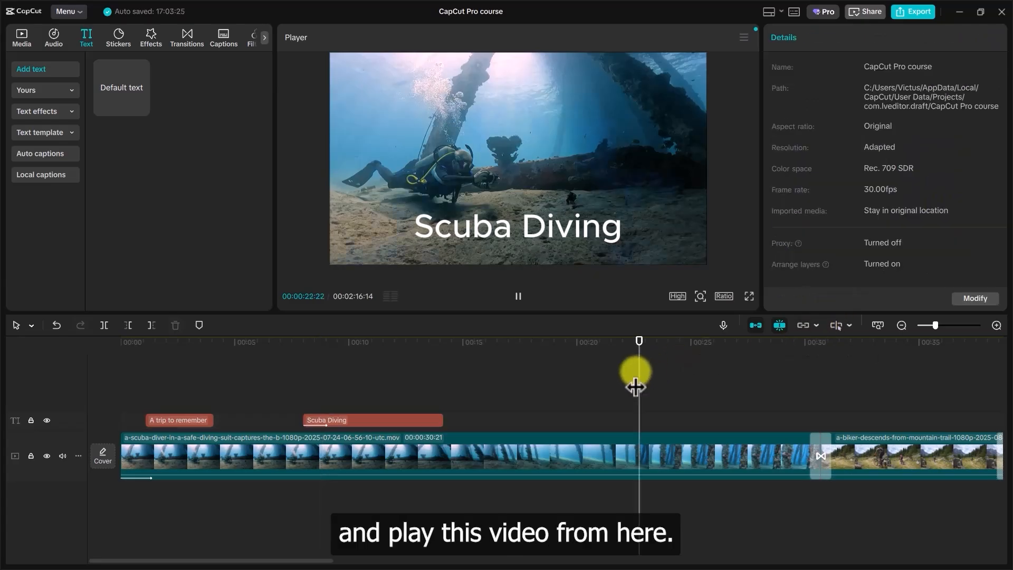
pyautogui.click(296, 337)
pyautogui.press('space')
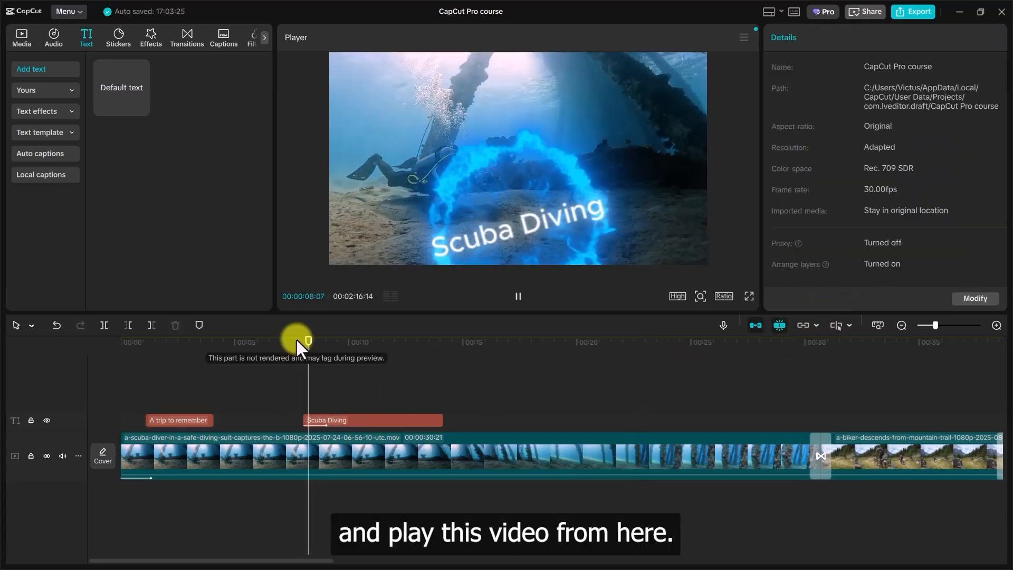
pyautogui.press('space')
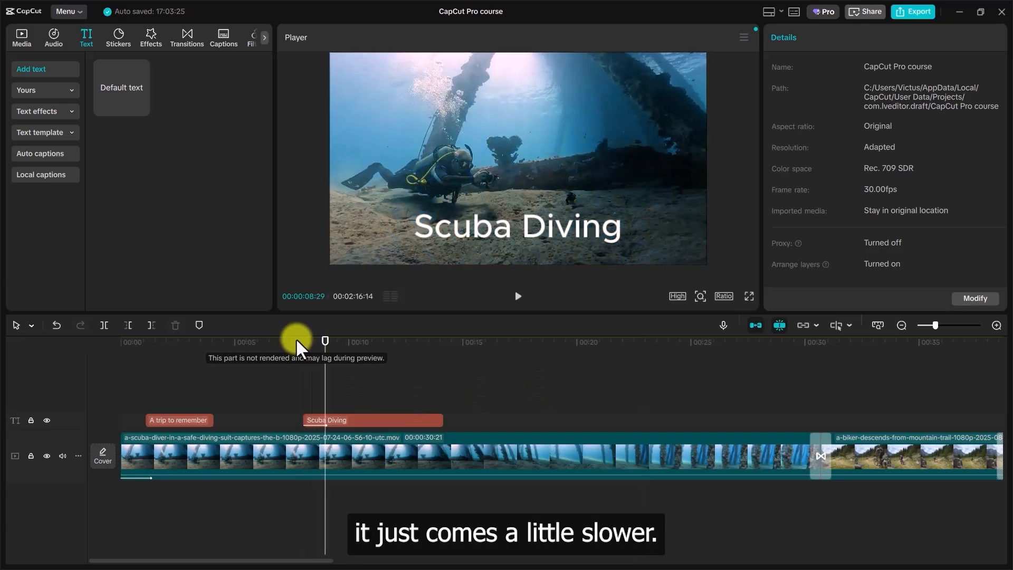
# - Set the duration of the Scuba Diving text's Blue Inferno entrance animation to 2.0 seconds
pyautogui.click(354, 419)
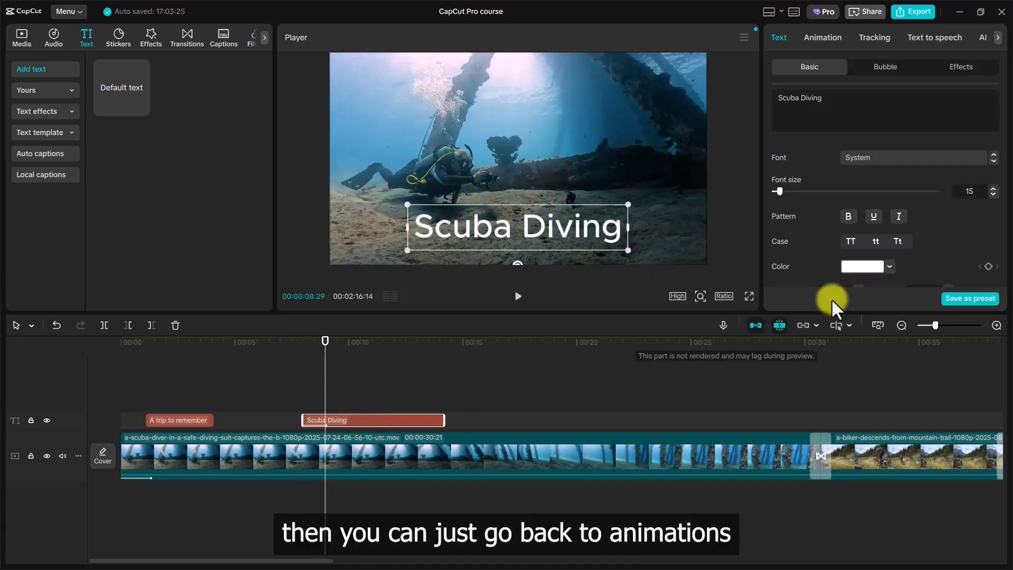
pyautogui.click(827, 38)
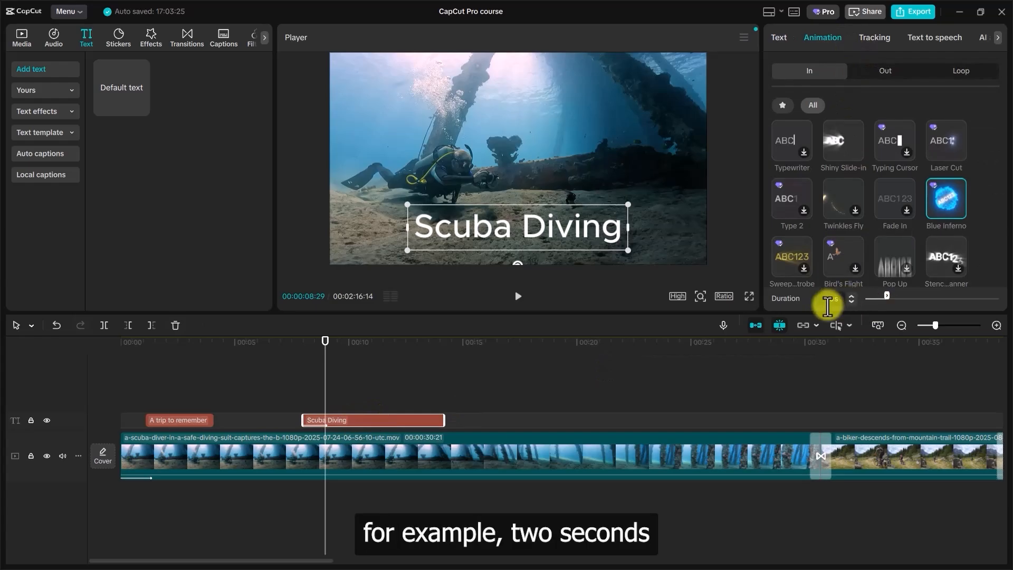
pyautogui.moveTo(828, 305); pyautogui.dragTo(821, 306)
pyautogui.write('2.0s')
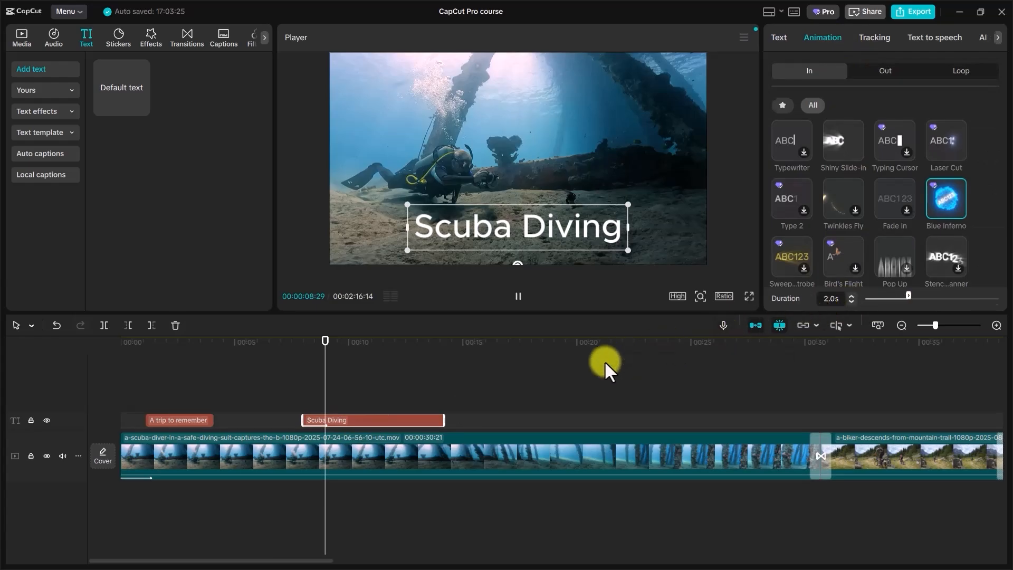
pyautogui.click(604, 361)
# - Play back the Scuba Diving text's two-second entrance animation twice, starting shortly before the text begins
pyautogui.click(290, 342)
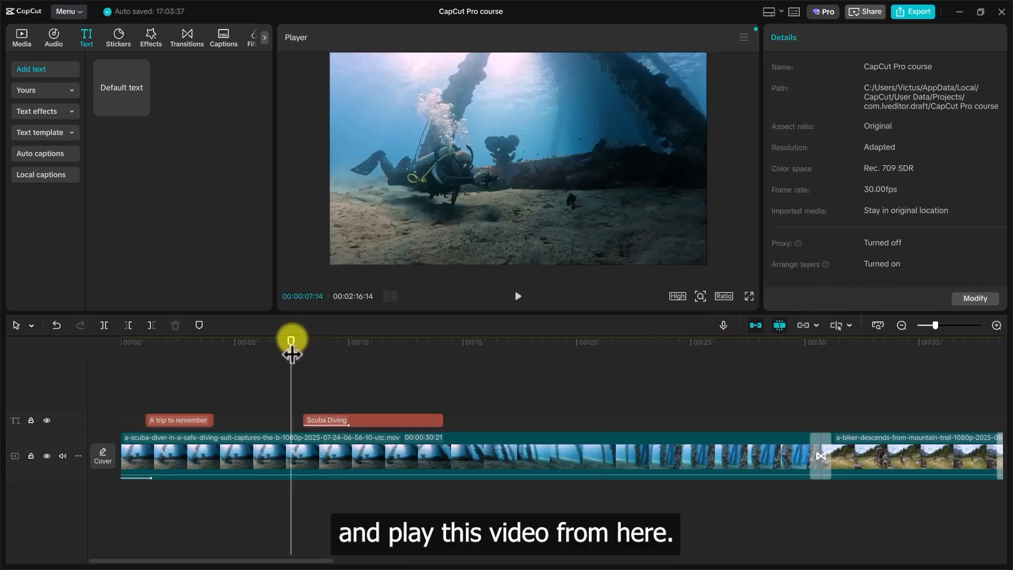
pyautogui.press('space')
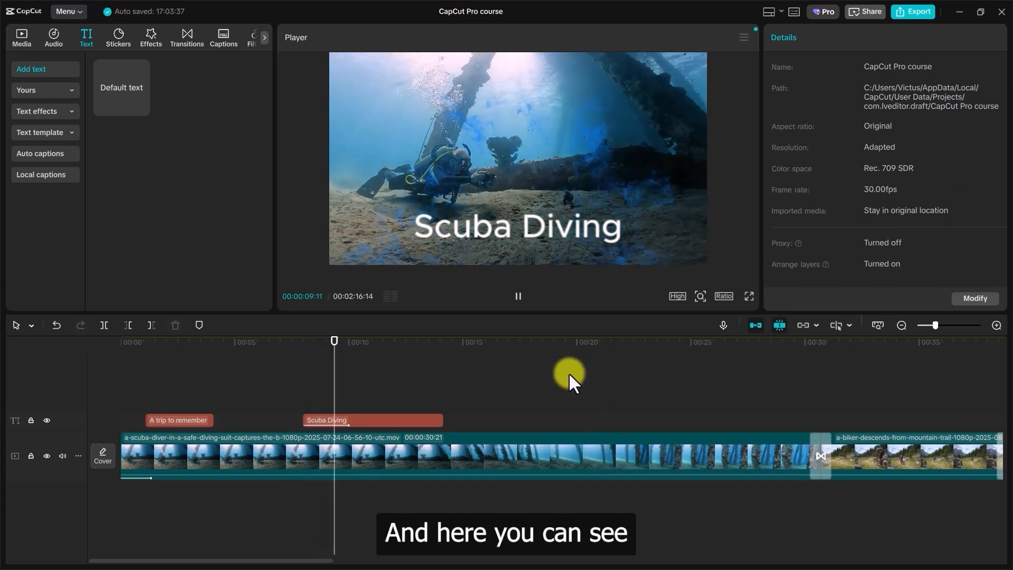
pyautogui.press('space')
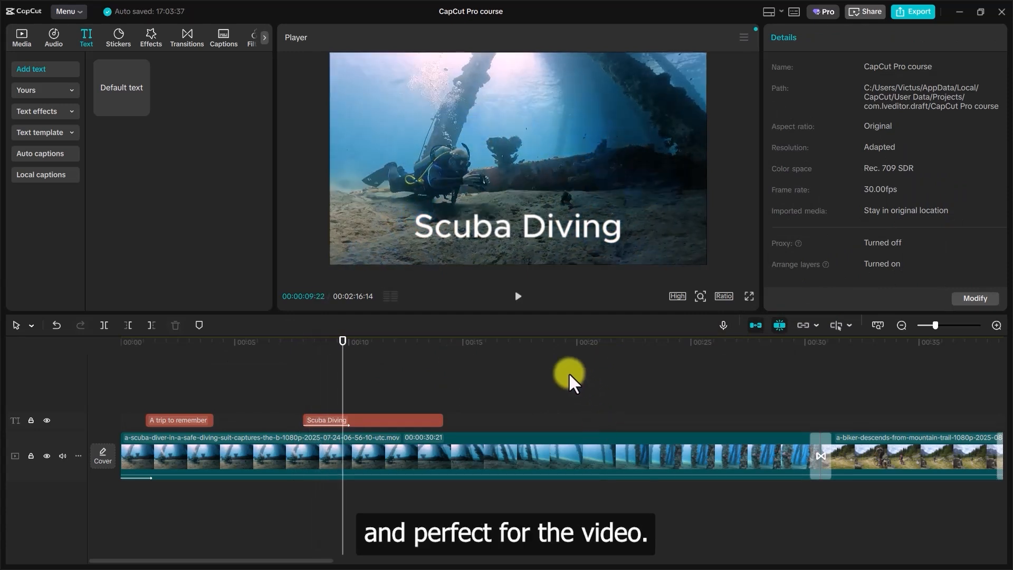
pyautogui.click(300, 339)
pyautogui.press('space')
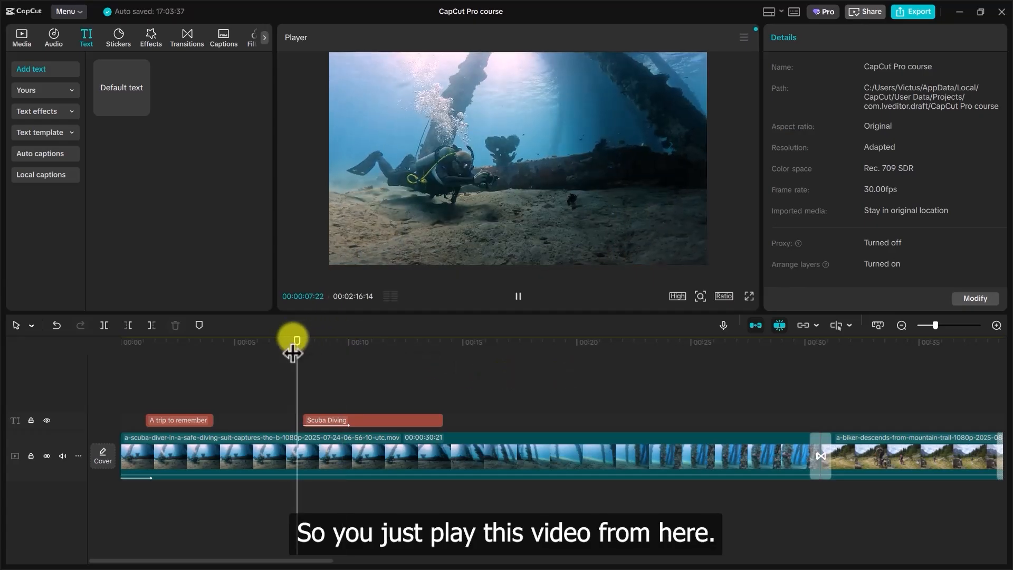
pyautogui.press('space')
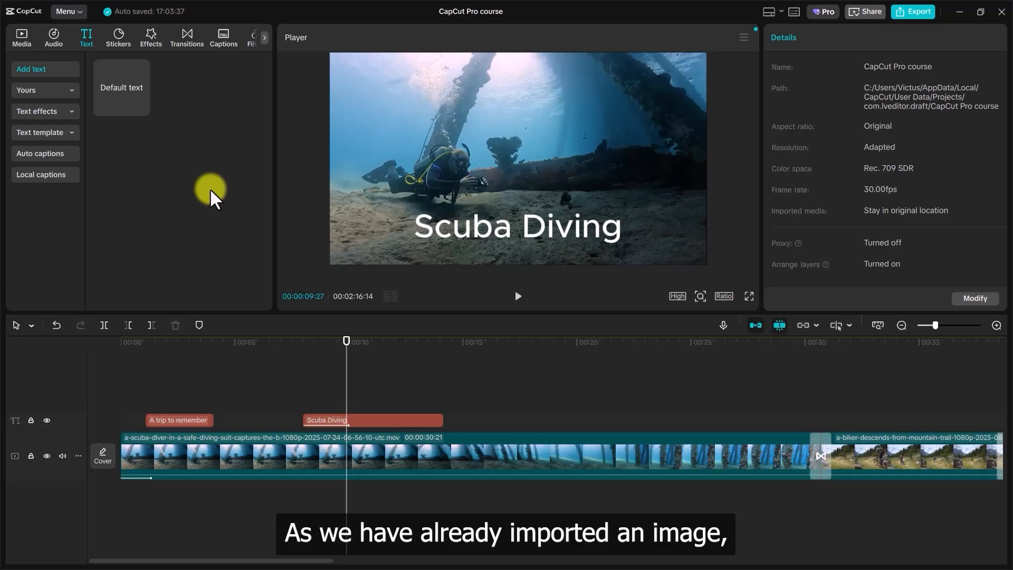
# - Open the imported Graphics folder and move the playhead to 00:02:04:29 over the silhouette clip
pyautogui.click(21, 34)
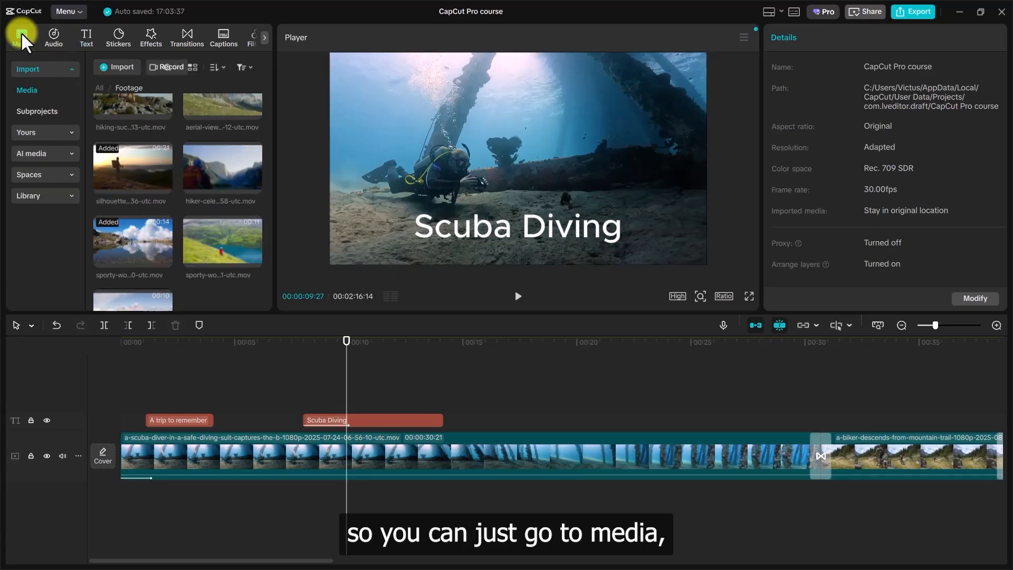
pyautogui.click(98, 87)
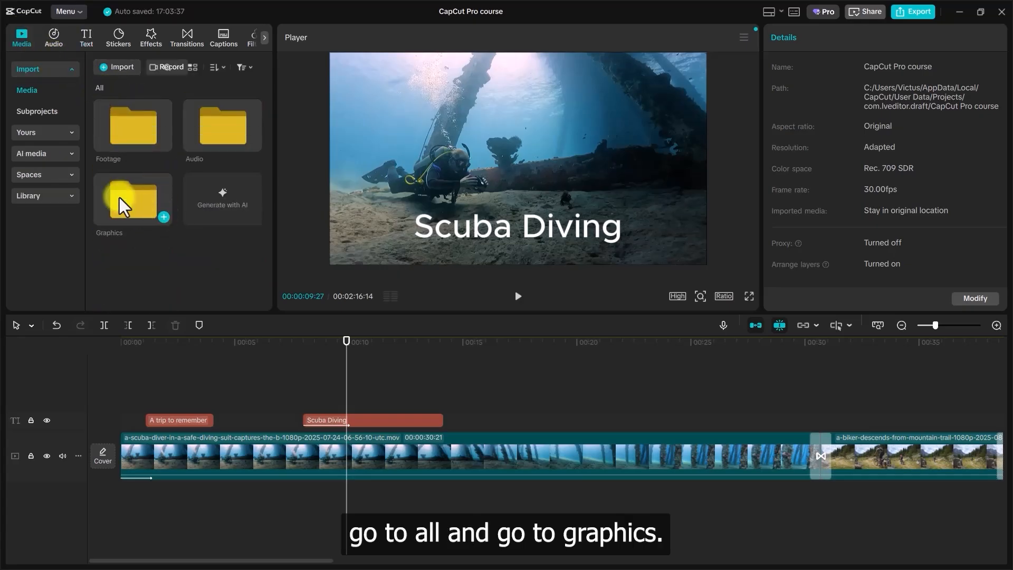
pyautogui.doubleClick(161, 216)
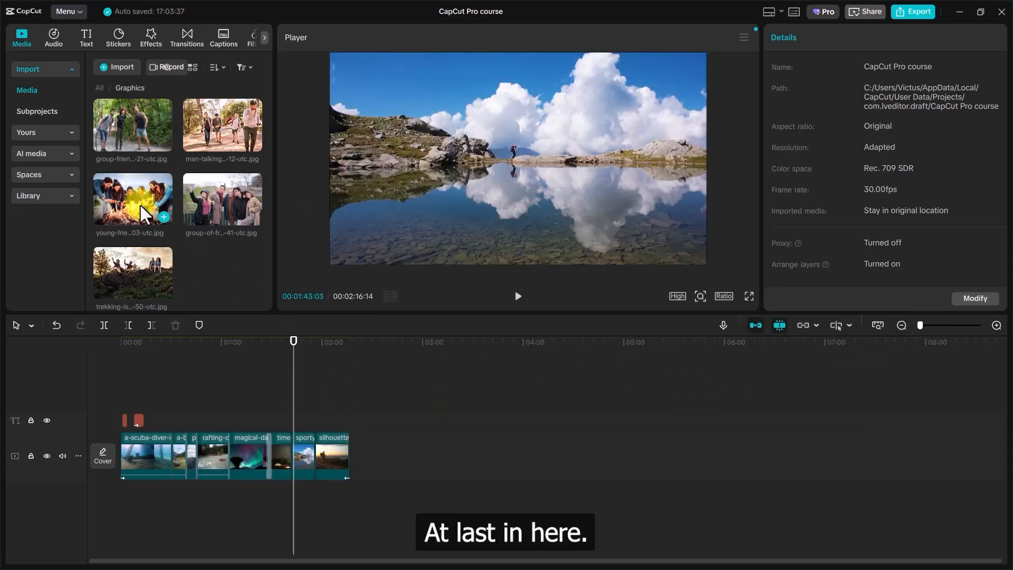
pyautogui.click(338, 341)
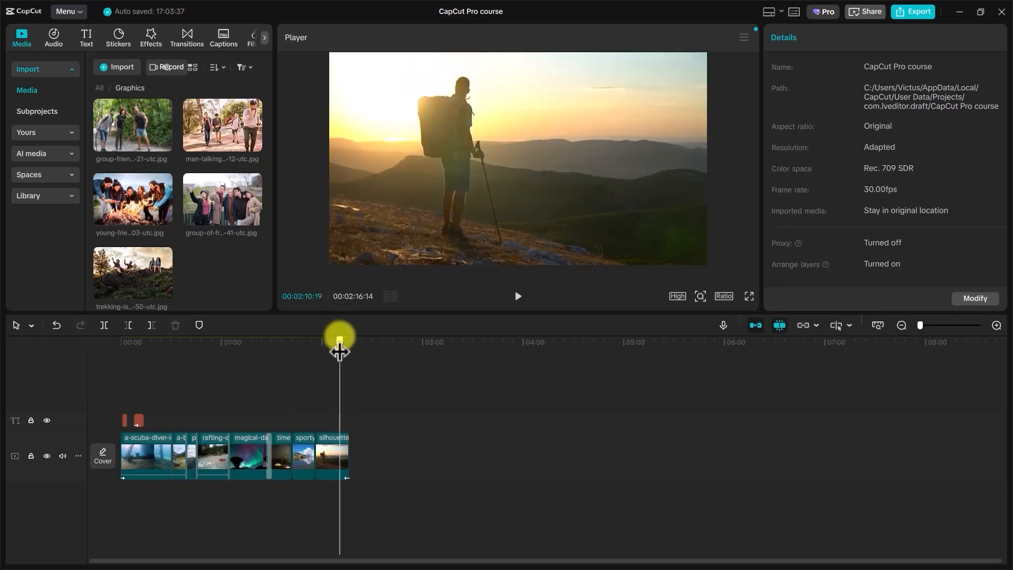
pyautogui.moveTo(339, 341); pyautogui.dragTo(330, 341)
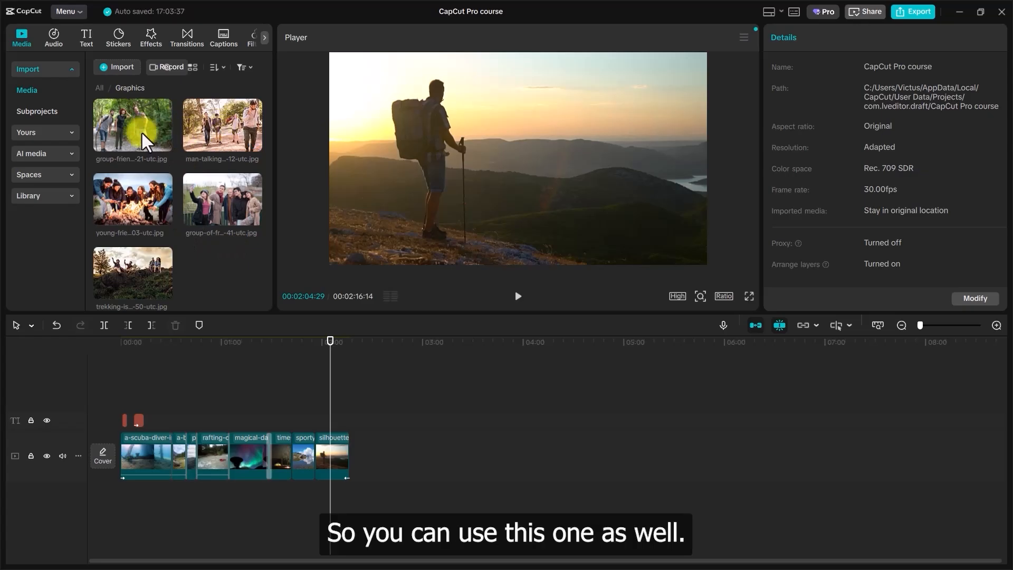
# - Place the trekking photo from the Graphics folder on a track above the silhouette clip, starting at 00:02:07:15
pyautogui.moveTo(131, 273); pyautogui.dragTo(328, 411)
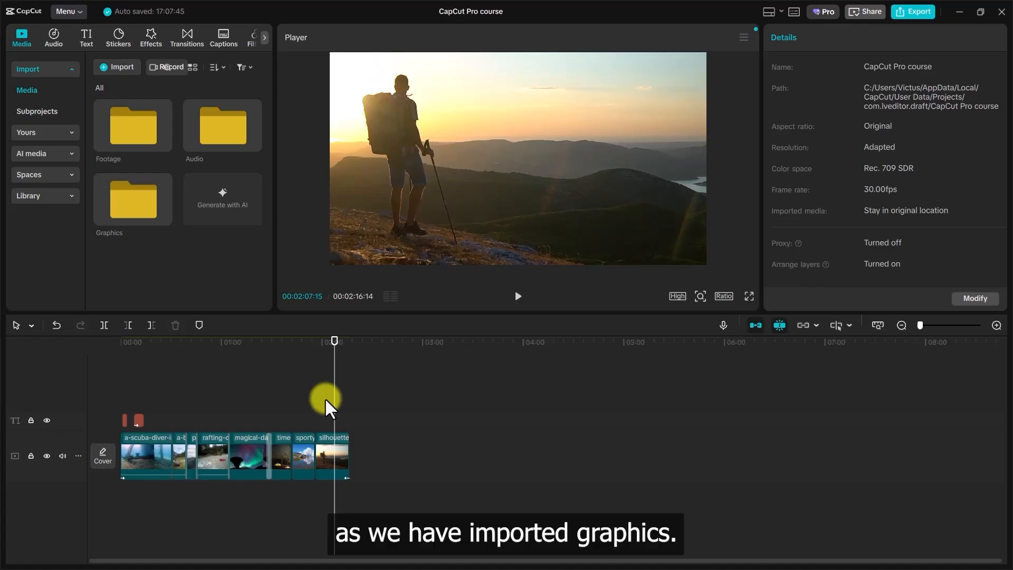
pyautogui.doubleClick(137, 211)
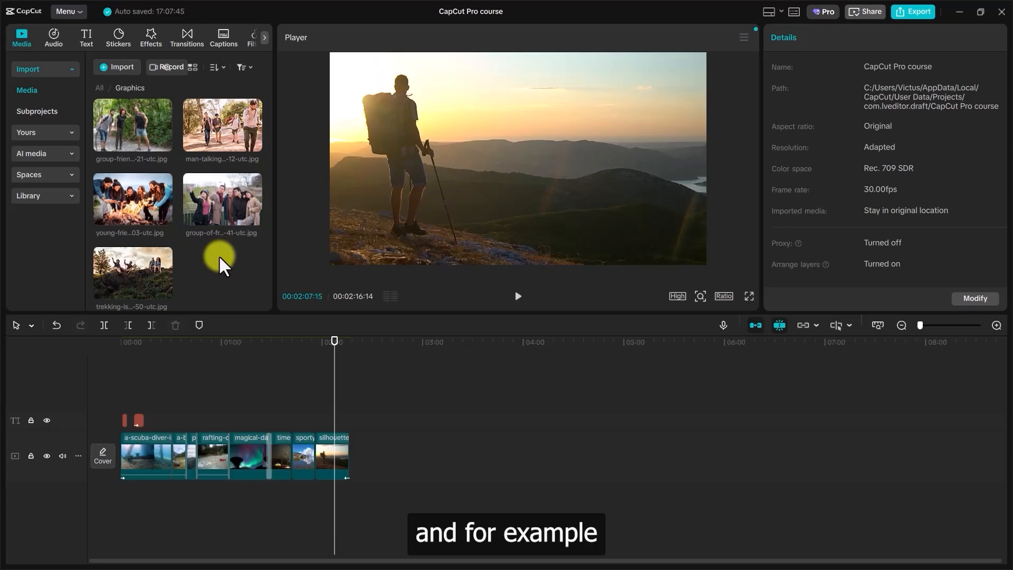
pyautogui.moveTo(150, 260)
pyautogui.moveTo(129, 267); pyautogui.dragTo(336, 415)
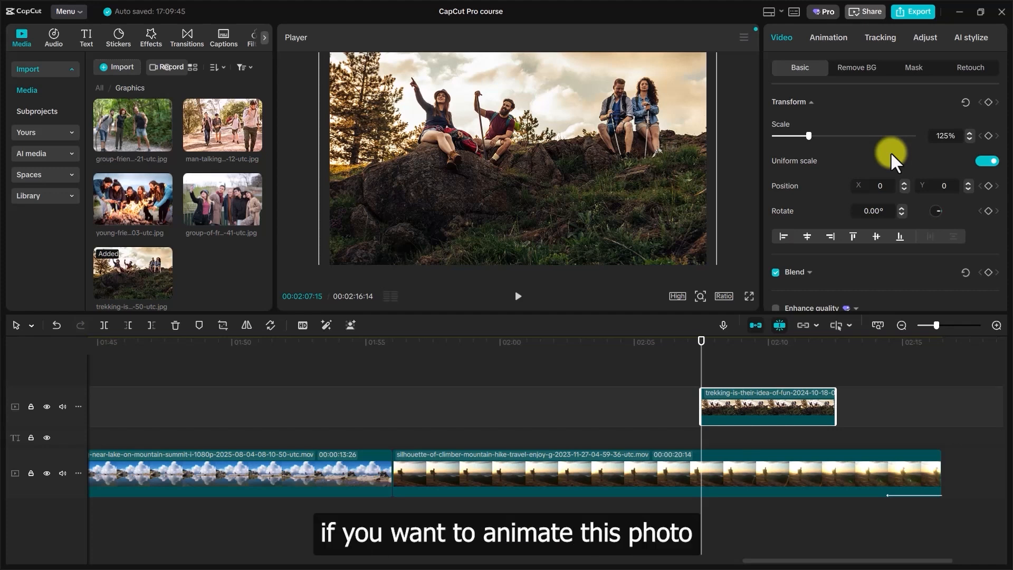
# - Keyframe the trekking photo's scale at its start, then increase it to 159% at 00:02:10:00
pyautogui.click(988, 135)
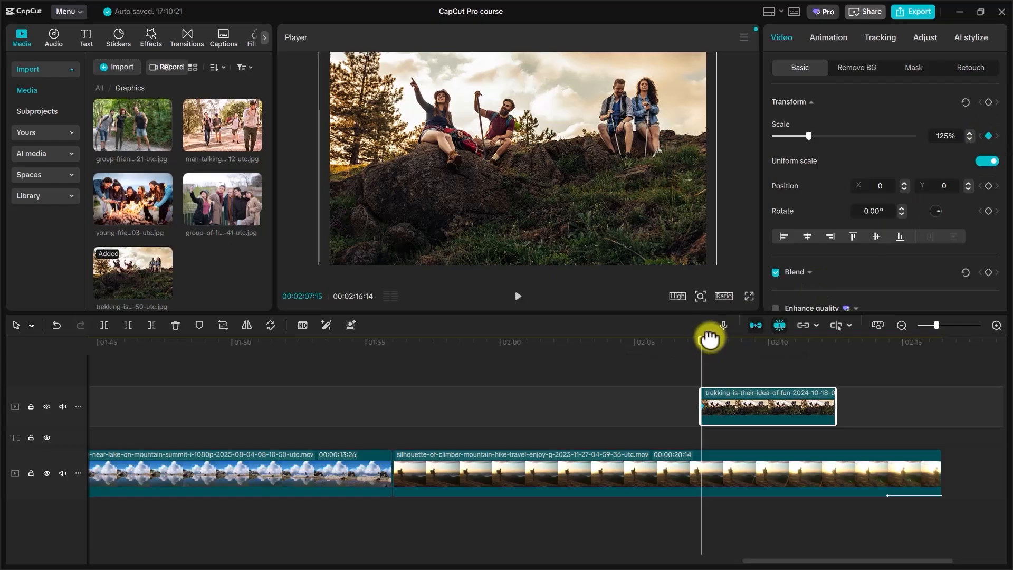
pyautogui.moveTo(702, 355); pyautogui.dragTo(768, 361)
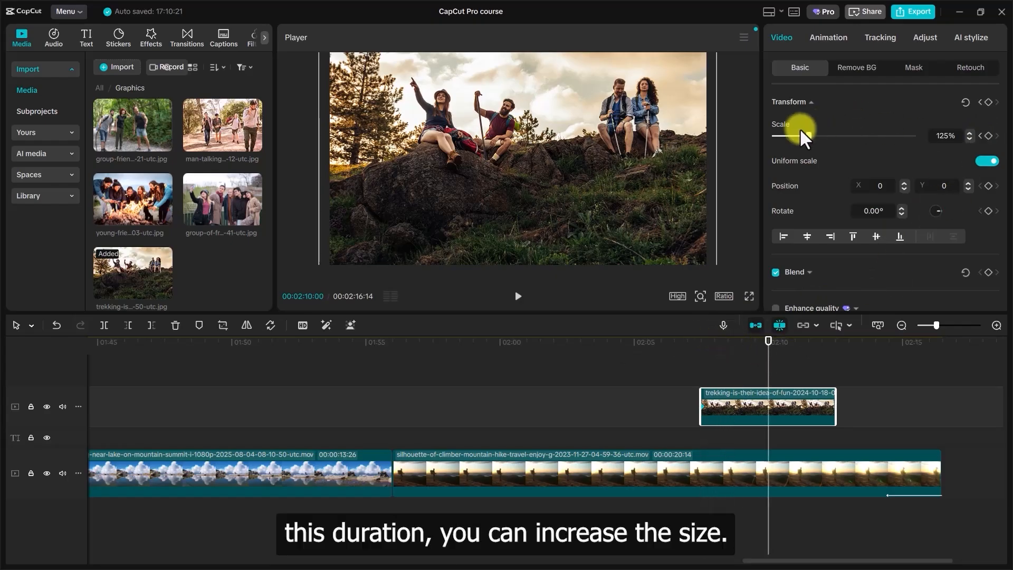
pyautogui.moveTo(808, 136); pyautogui.dragTo(819, 157)
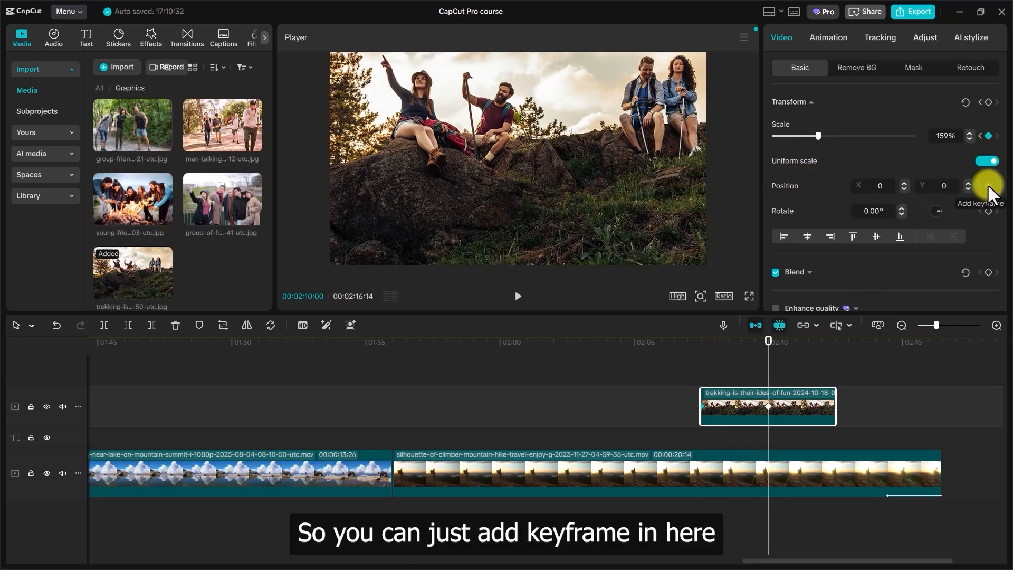
# - Add a position keyframe at the trekking photo's start and set the Y position to -700 at 00:02:10:00
pyautogui.moveTo(769, 342); pyautogui.dragTo(704, 337)
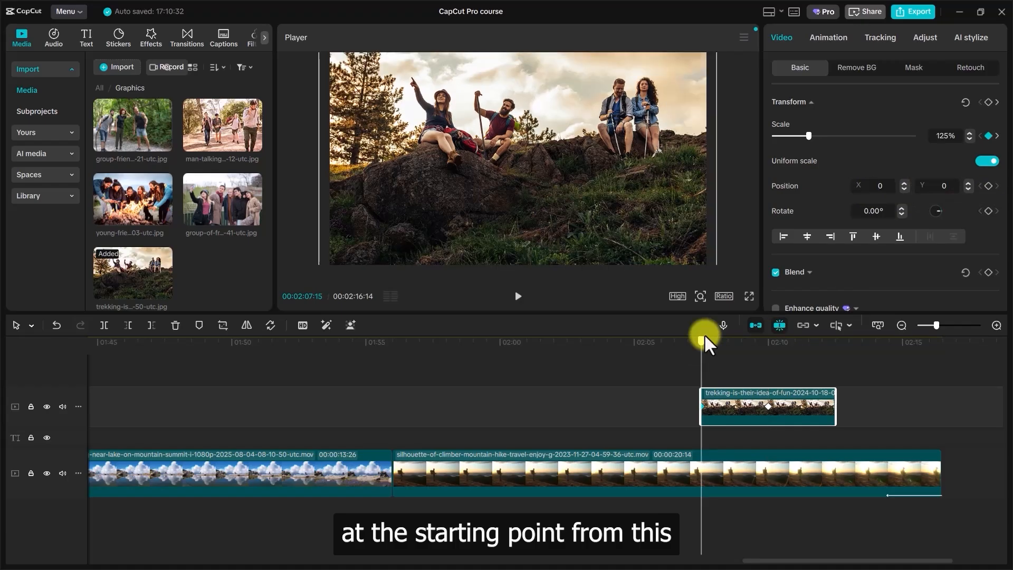
pyautogui.click(987, 185)
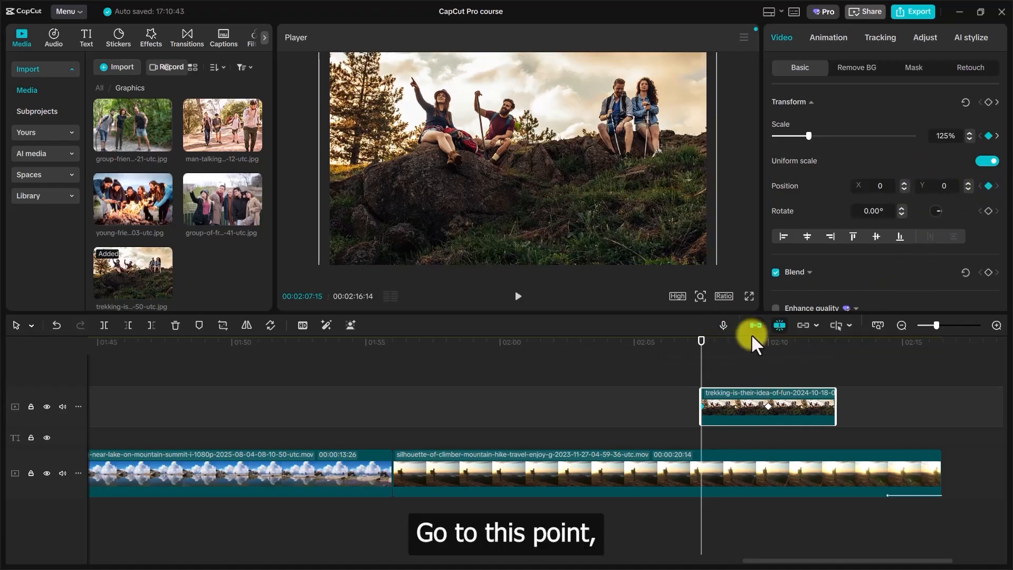
pyautogui.click(768, 342)
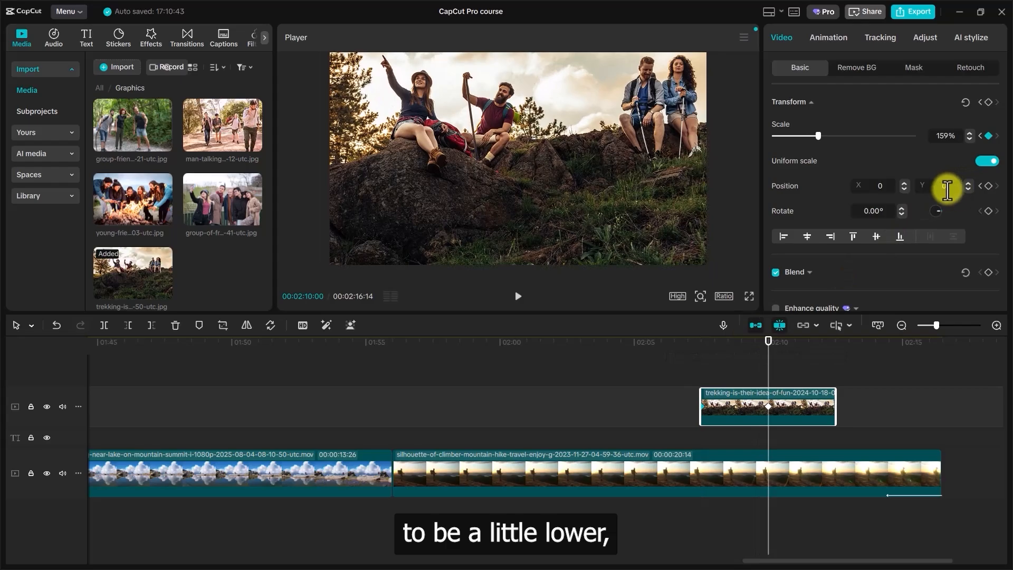
pyautogui.click(945, 187)
pyautogui.press('BackSpace')
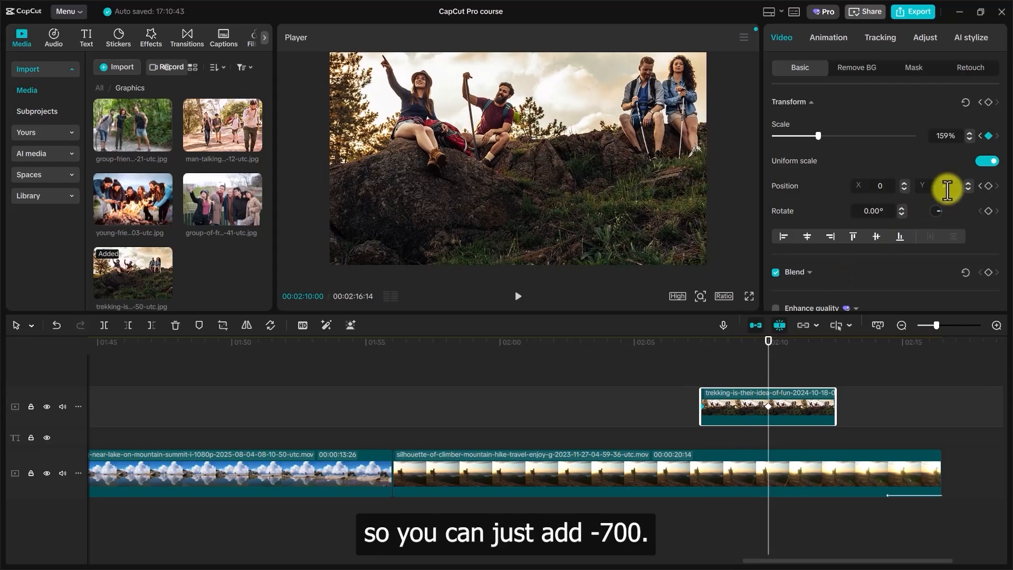
pyautogui.write('-700')
pyautogui.press('Return')
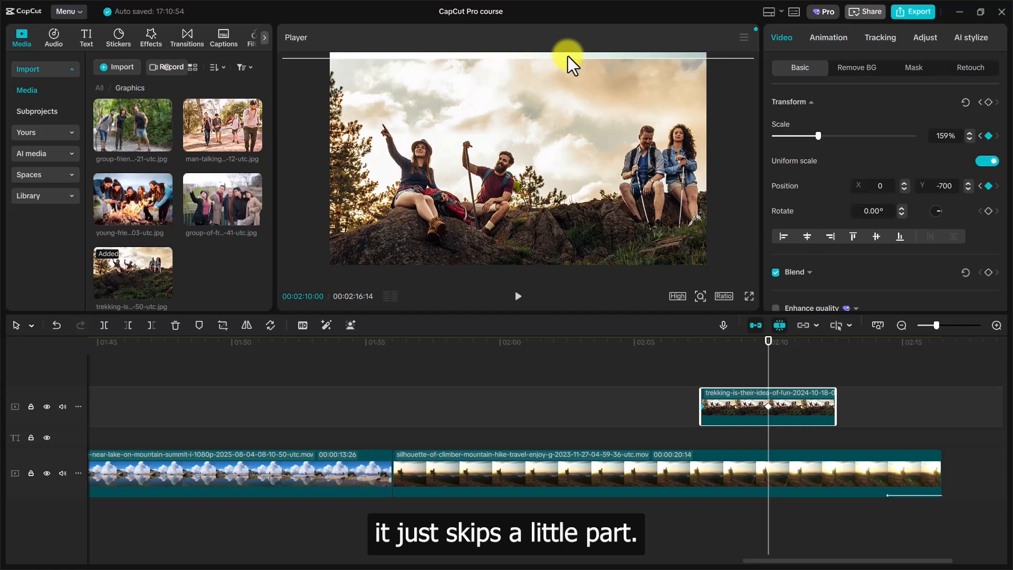
# - Set the trekking photo's Y position to -600 at the 00:02:10:00 keyframe
pyautogui.doubleClick(945, 188)
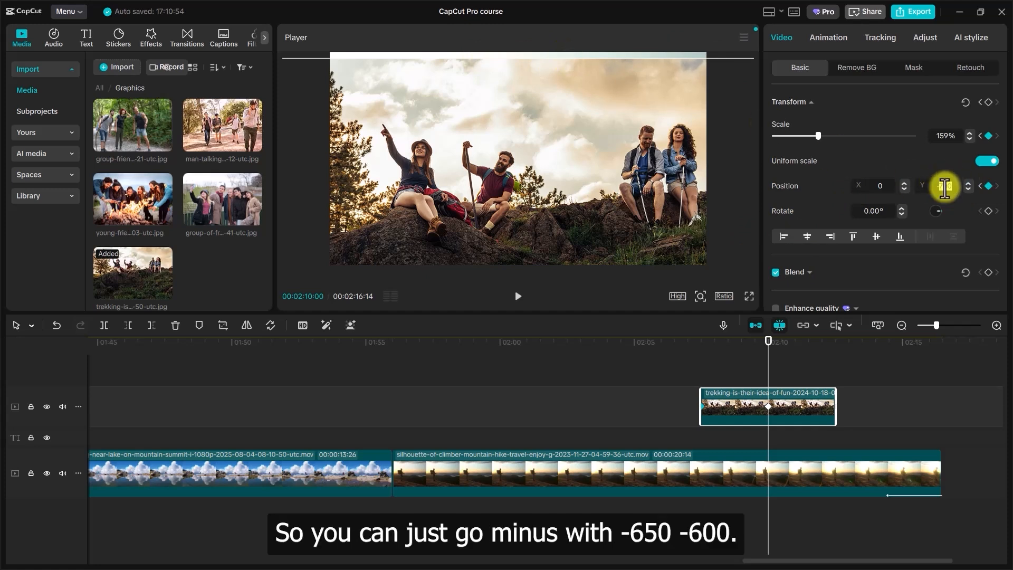
pyautogui.press('BackSpace')
pyautogui.write('-650')
pyautogui.press('BackSpace')
pyautogui.press('BackSpace')
pyautogui.write('00')
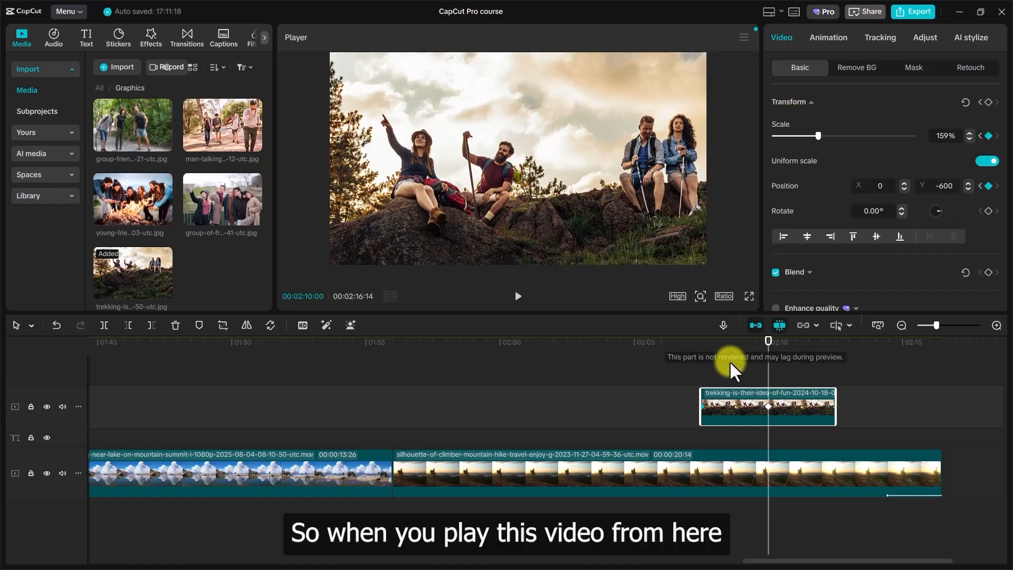
# - Play back the trekking photo's zoom animation from just before the photo begins
pyautogui.click(689, 337)
pyautogui.press('space')
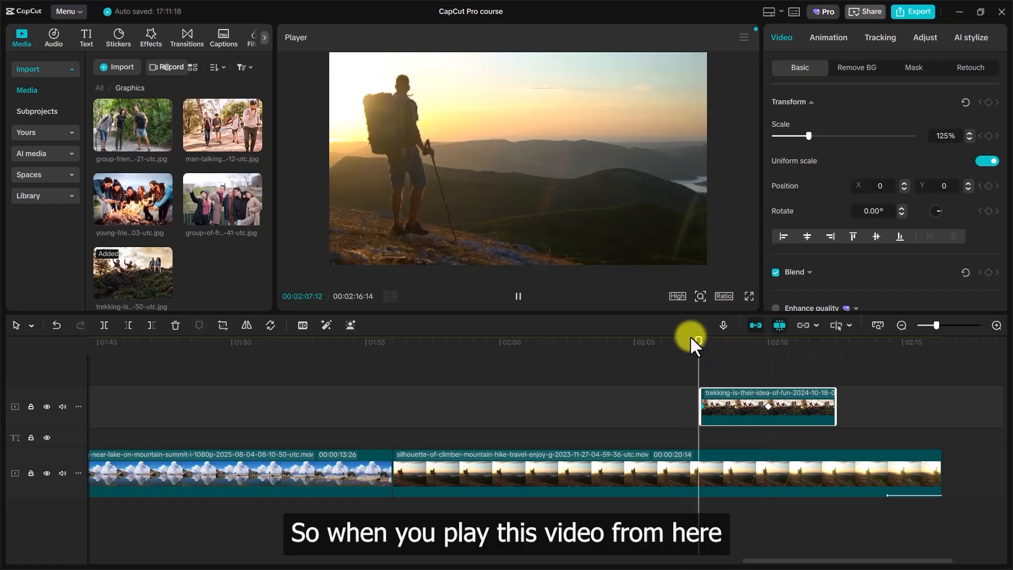
pyautogui.press('space')
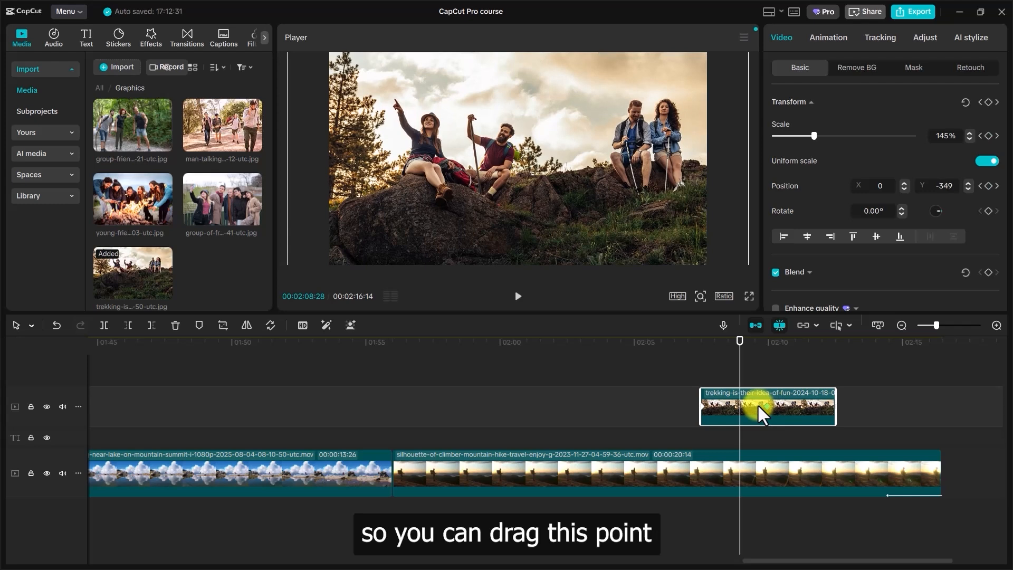
# - Move the trekking photo's end keyframe closer to its start and play back the faster zoom
pyautogui.moveTo(767, 404); pyautogui.dragTo(749, 407)
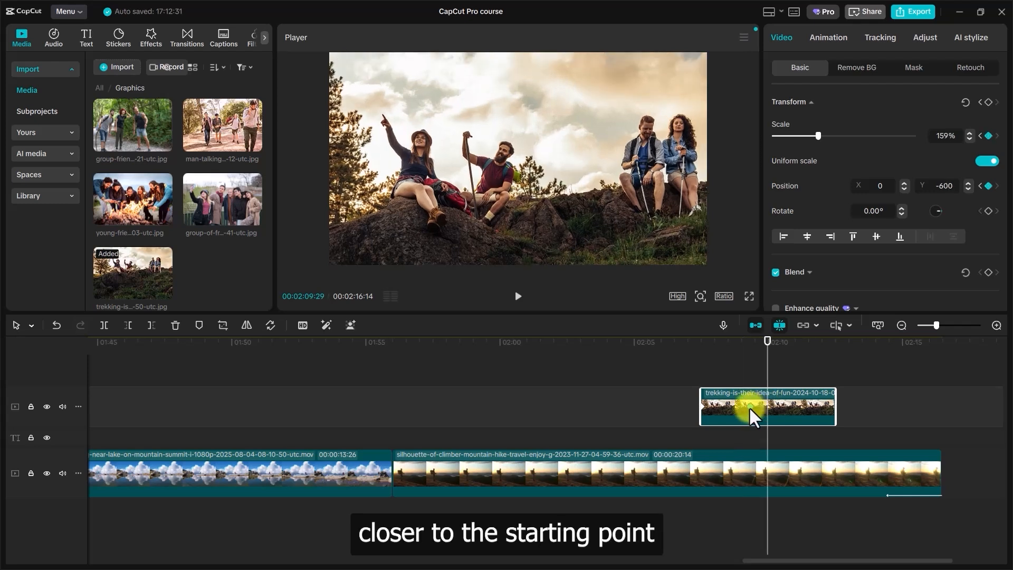
pyautogui.click(681, 338)
pyautogui.press('space')
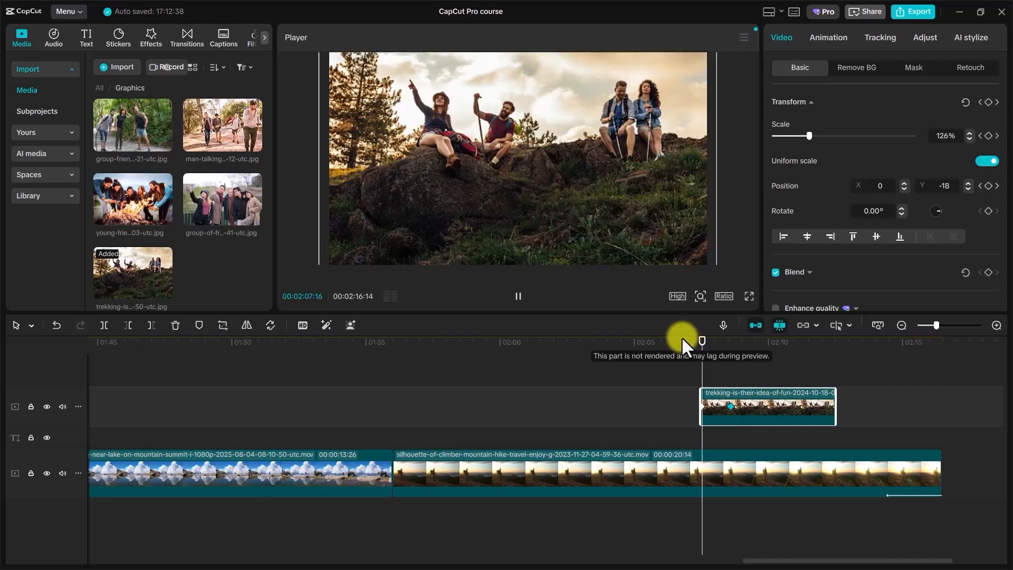
pyautogui.press('space')
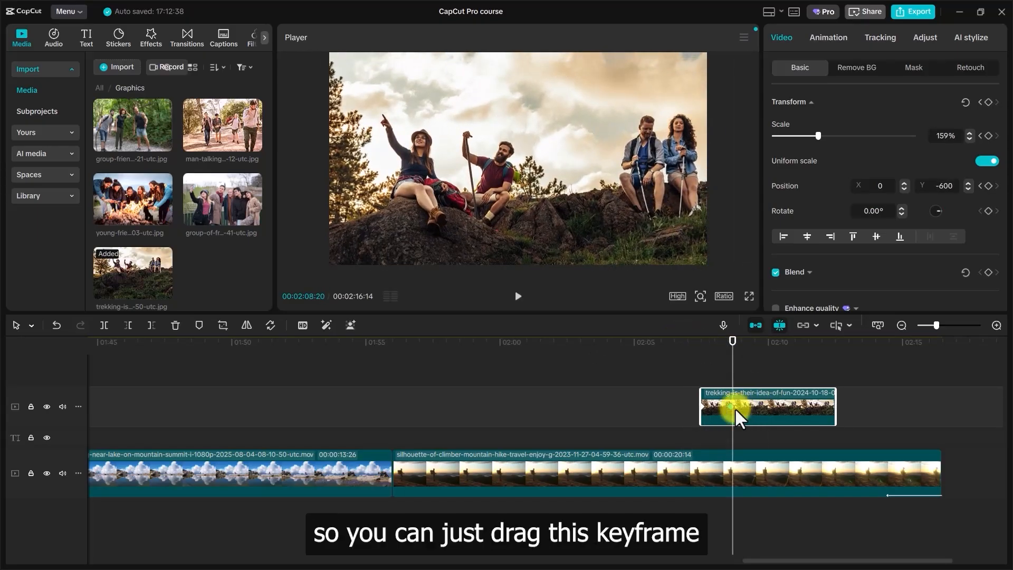
# - Move the trekking photo's second keyframe near the end of the photo and play back the slower zoom
pyautogui.moveTo(732, 406); pyautogui.dragTo(805, 412)
pyautogui.click(686, 335)
pyautogui.press('space')
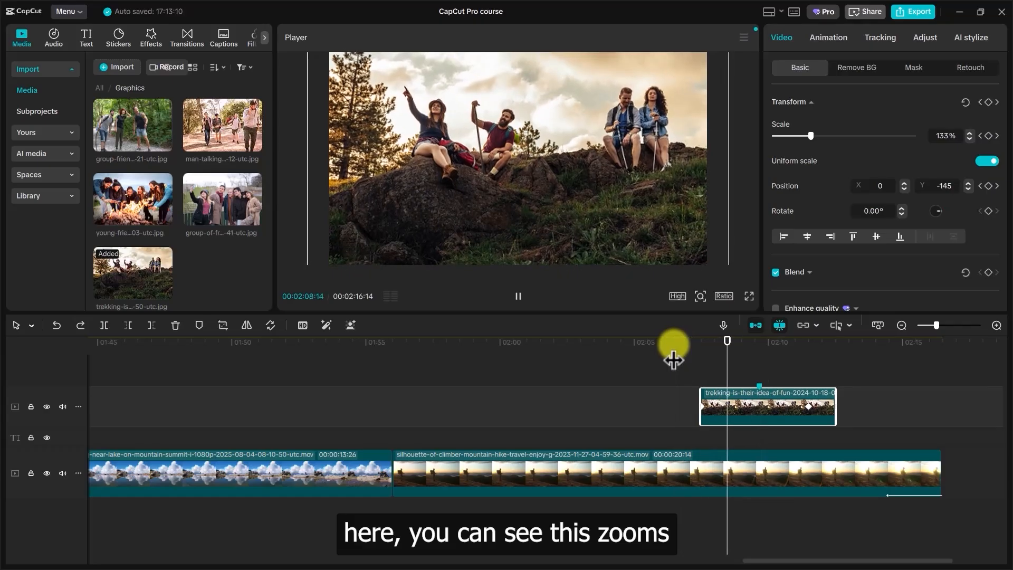
pyautogui.press('space')
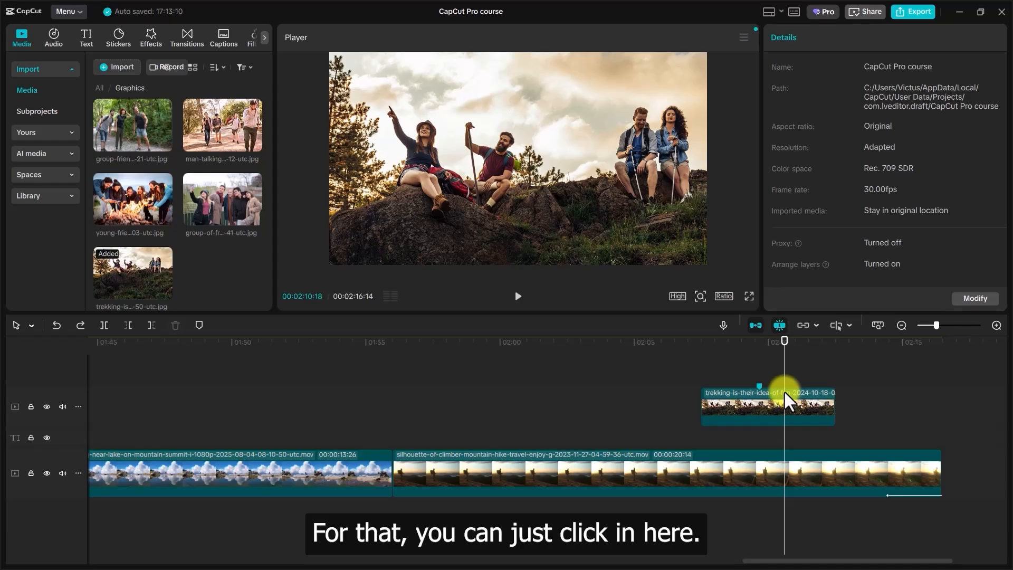
# - Search the stickers for "circle" and preview the white multi-line circle sticker
pyautogui.click(118, 41)
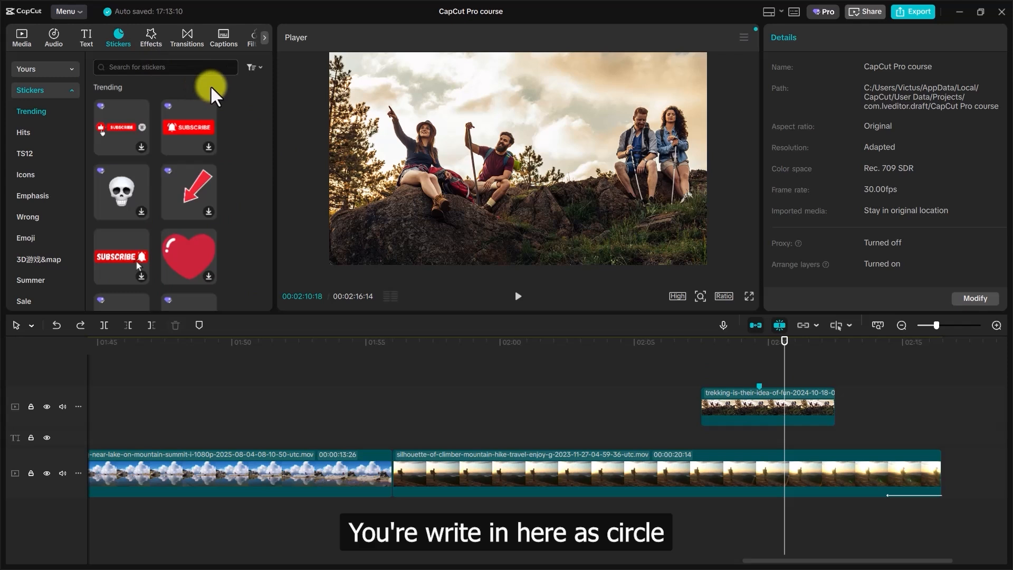
pyautogui.write('circle')
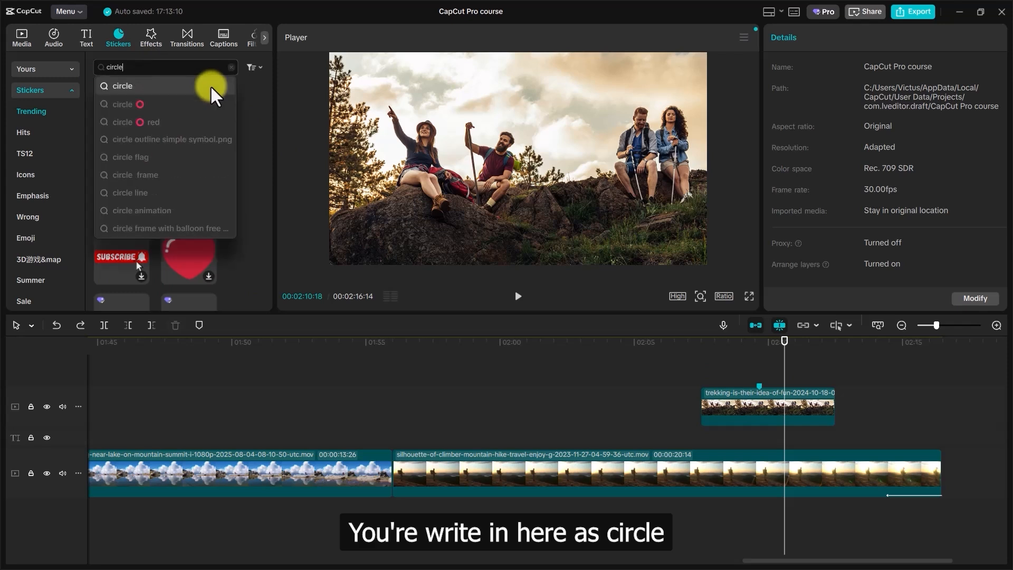
pyautogui.press('Return')
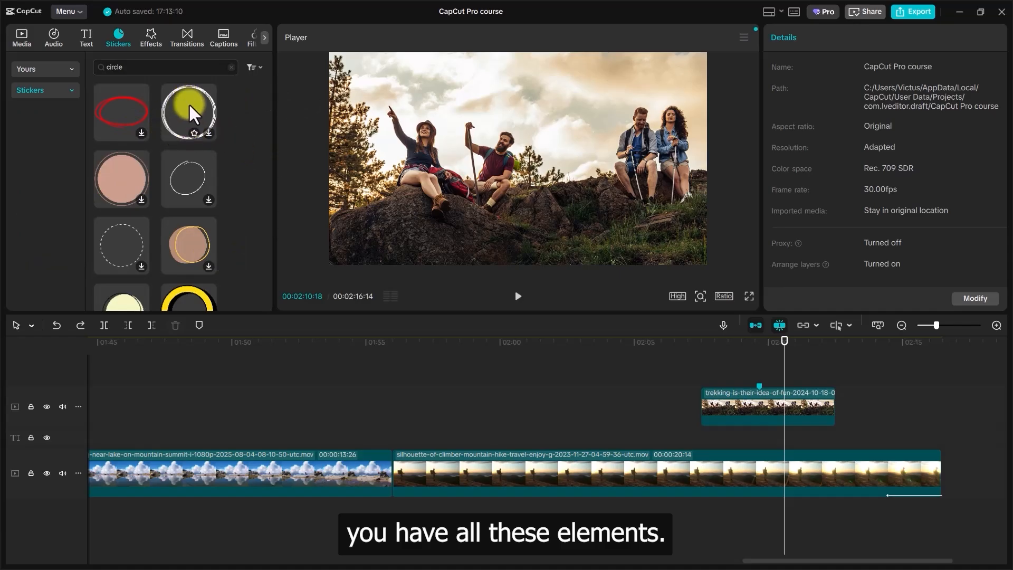
pyautogui.click(206, 136)
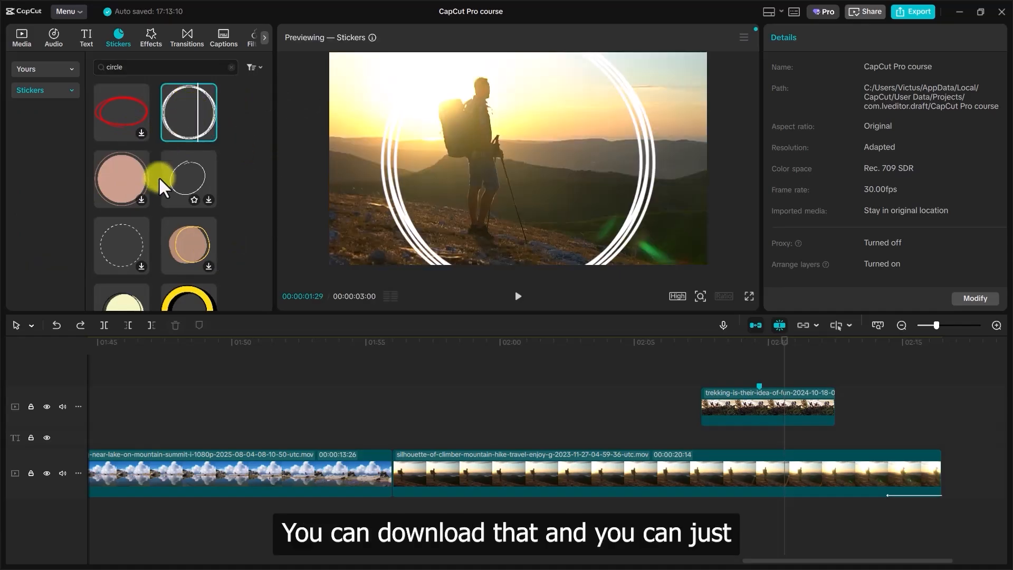
# - Download the purple hand-drawn circle sticker and place it on a track above the latter part of the trekking photo
pyautogui.scroll(-2, 192, 191)
pyautogui.scroll(2, 192, 192)
pyautogui.scroll(-1, 191, 191)
pyautogui.scroll(2, 192, 192)
pyautogui.scroll(-3, 184, 191)
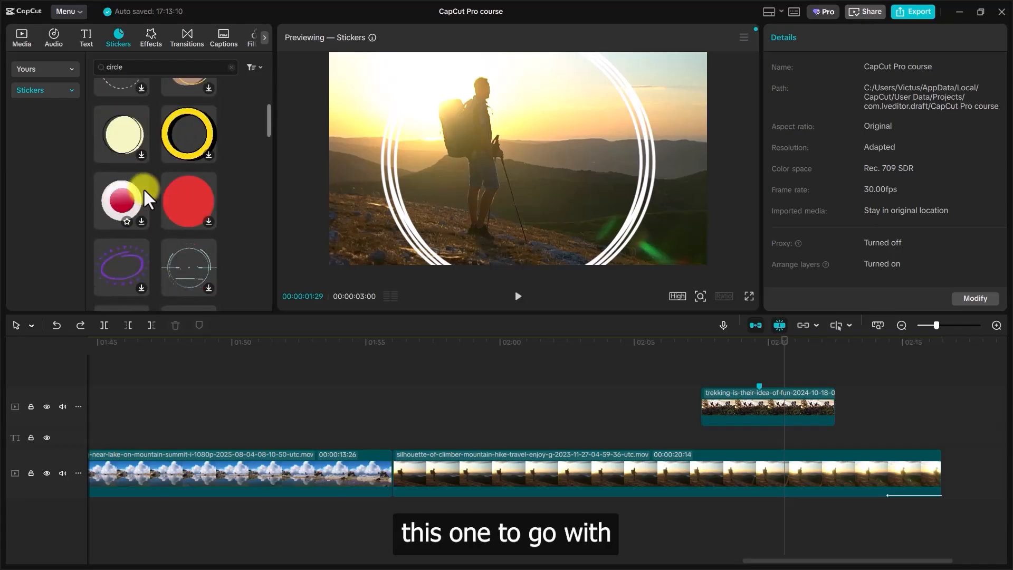
pyautogui.scroll(-1, 143, 190)
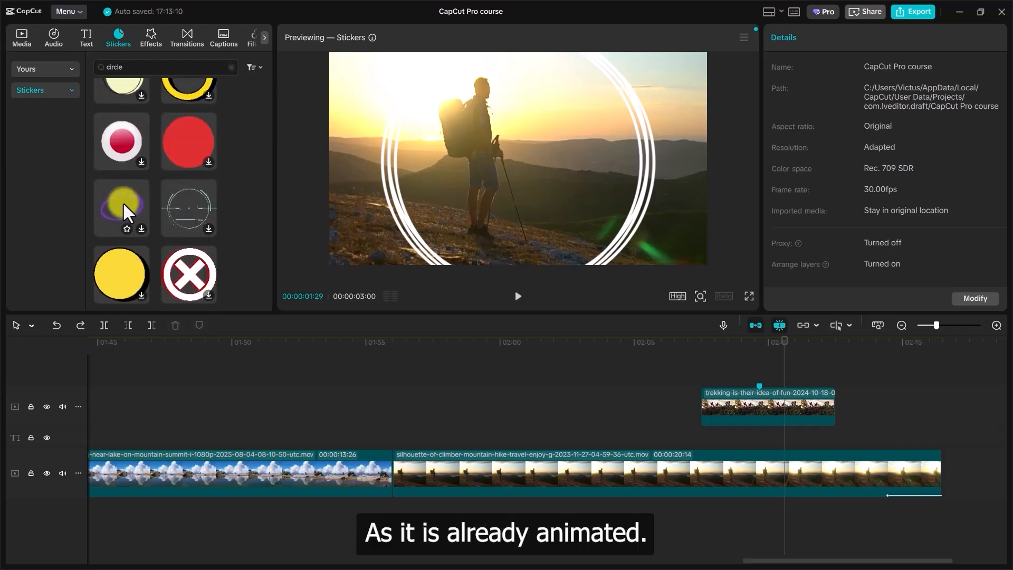
pyautogui.click(140, 229)
pyautogui.moveTo(122, 206); pyautogui.dragTo(707, 369)
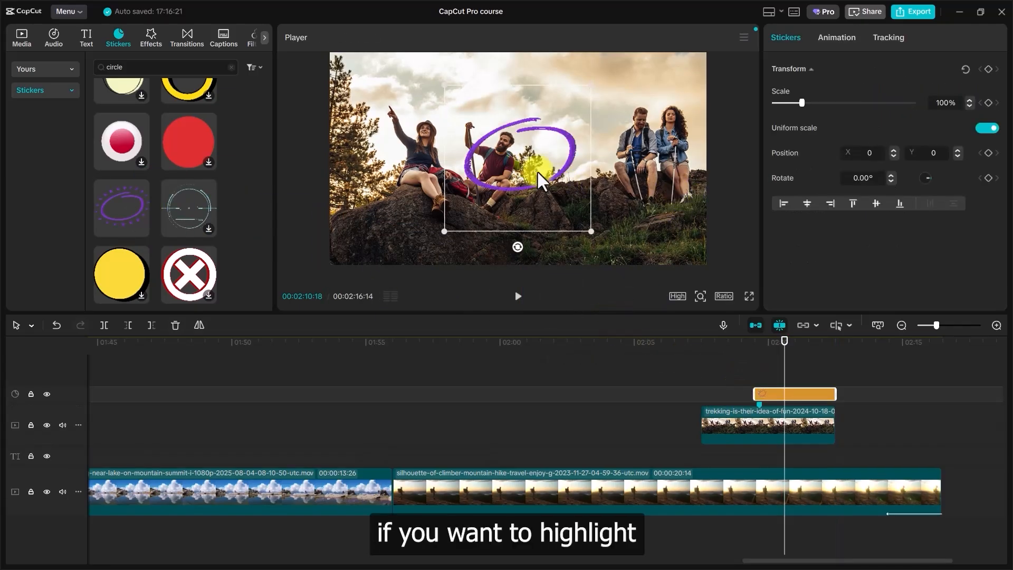
# - Position the purple circle around the seated man at X -184, Y 50 and scale it to 98%
pyautogui.moveTo(537, 169); pyautogui.dragTo(519, 165)
pyautogui.moveTo(576, 227)
pyautogui.mouseDown()
pyautogui.moveTo(567, 223)
pyautogui.moveTo(592, 239)
pyautogui.moveTo(573, 225)
pyautogui.mouseUp()
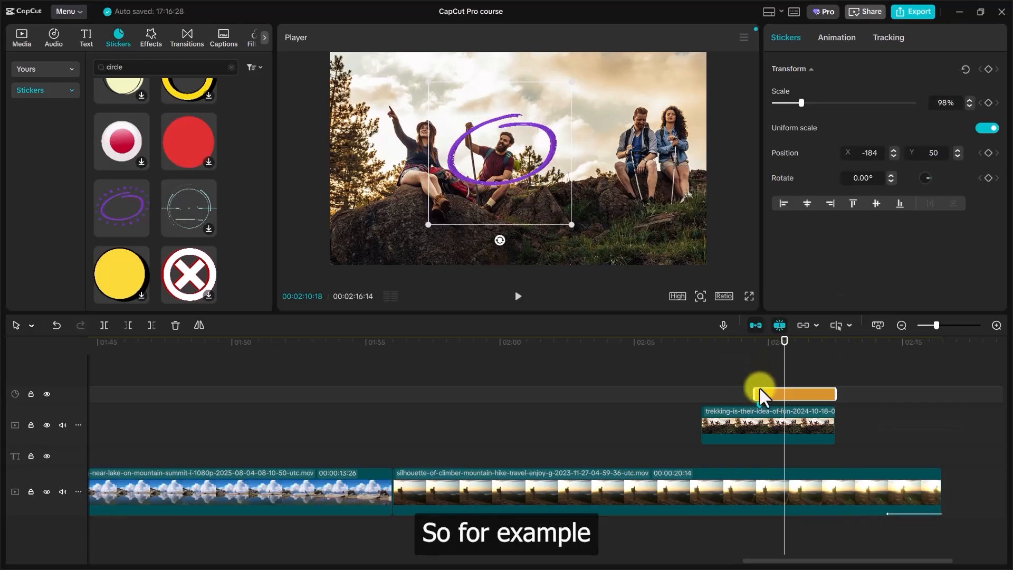
# - Trim the circle sticker's start to the marker on the trekking photo and play back from shortly before it
pyautogui.moveTo(755, 391); pyautogui.dragTo(759, 391)
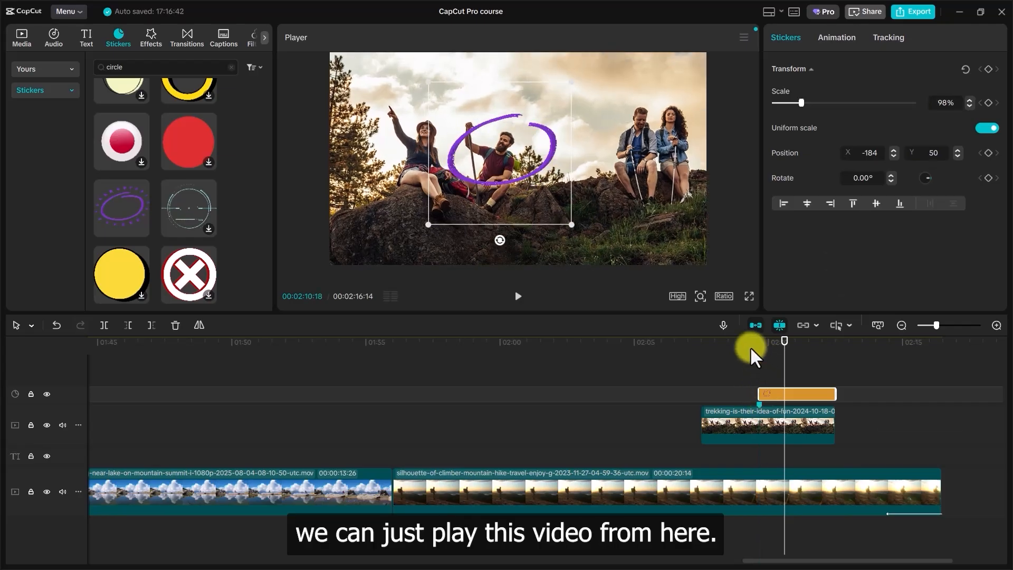
pyautogui.click(735, 340)
pyautogui.press('space')
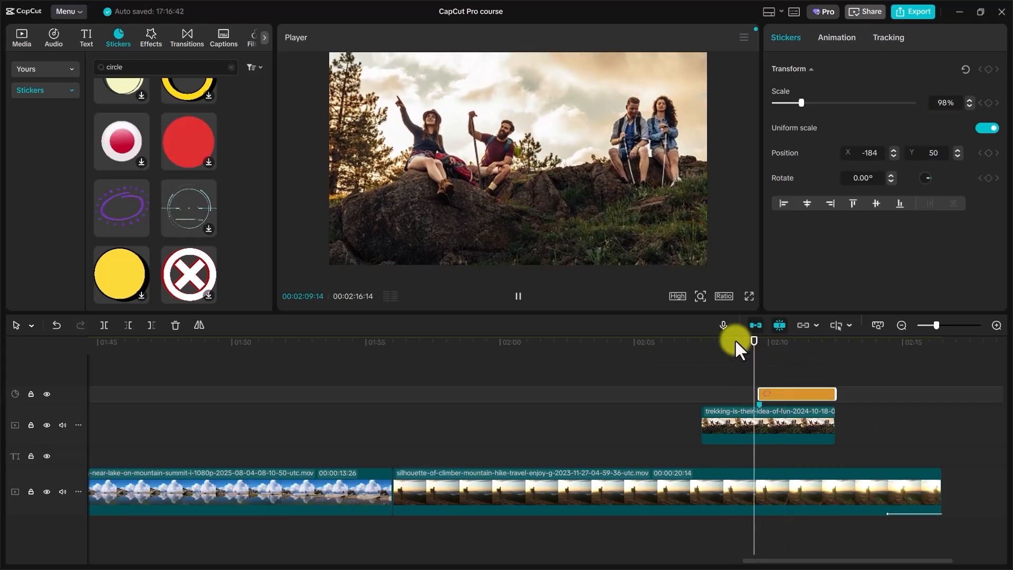
# - Stop playback, move the playhead onto the hiking-near-lake clip, and search the stickers for "rectangle"
pyautogui.press('space')
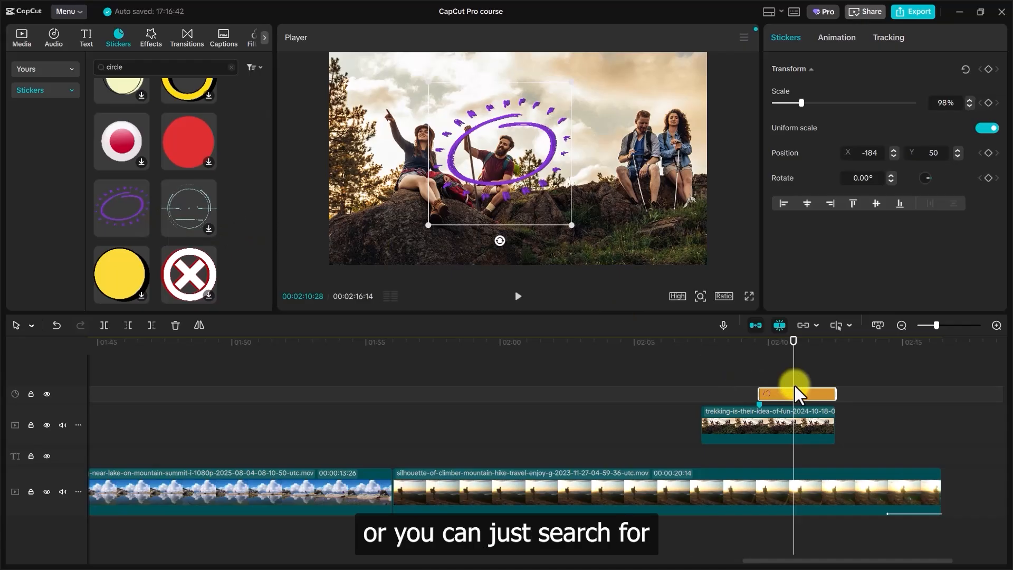
pyautogui.click(186, 67)
pyautogui.write('rec')
pyautogui.press('Return')
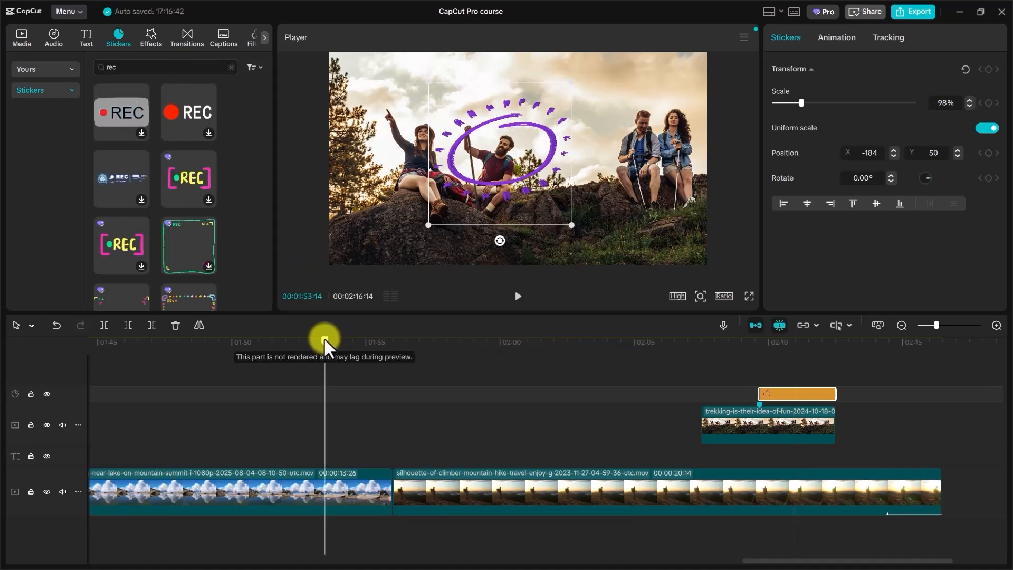
pyautogui.click(324, 338)
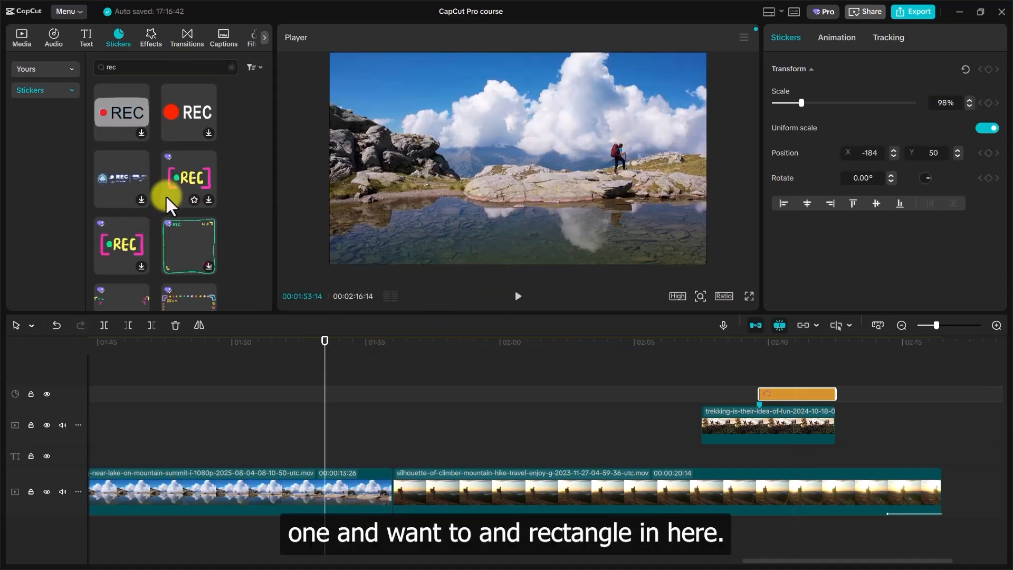
pyautogui.scroll(-4, 167, 195)
pyautogui.scroll(-4, 238, 195)
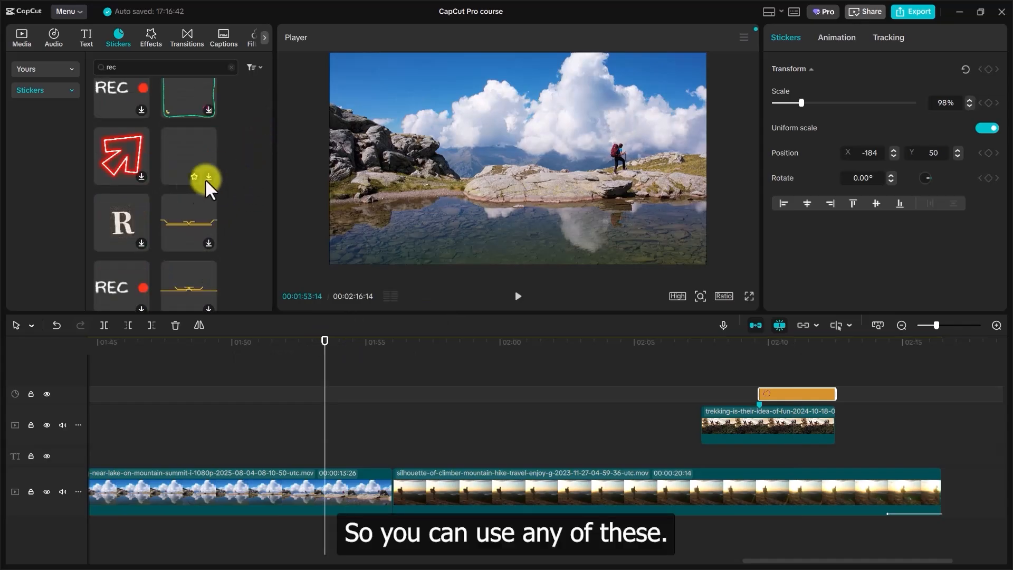
pyautogui.scroll(5, 179, 185)
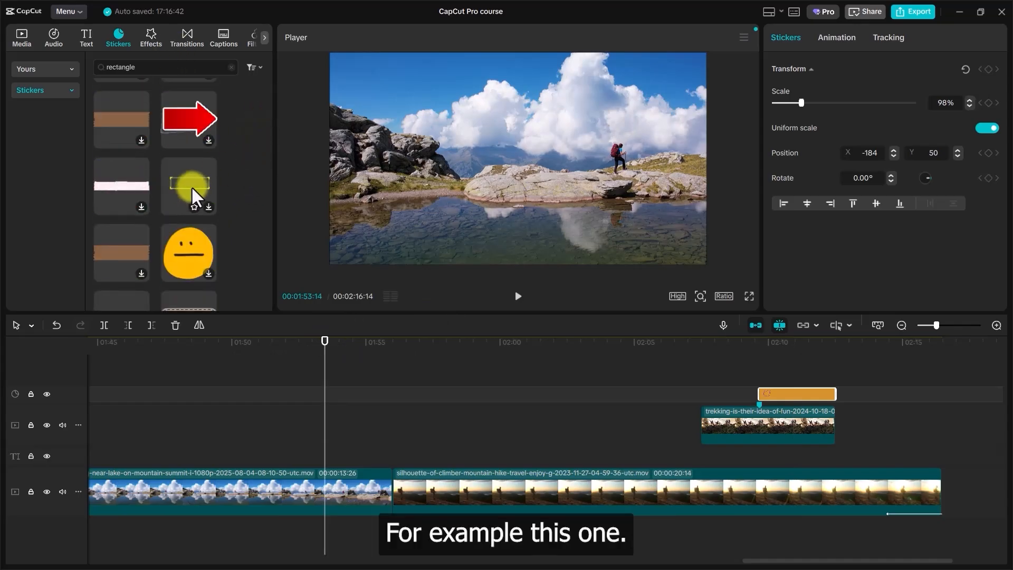
# - Download the thin yellow rectangle sticker, place it on a track above the lake clip, and extend it over the clip's full length
pyautogui.click(191, 184)
pyautogui.moveTo(190, 182); pyautogui.dragTo(157, 452)
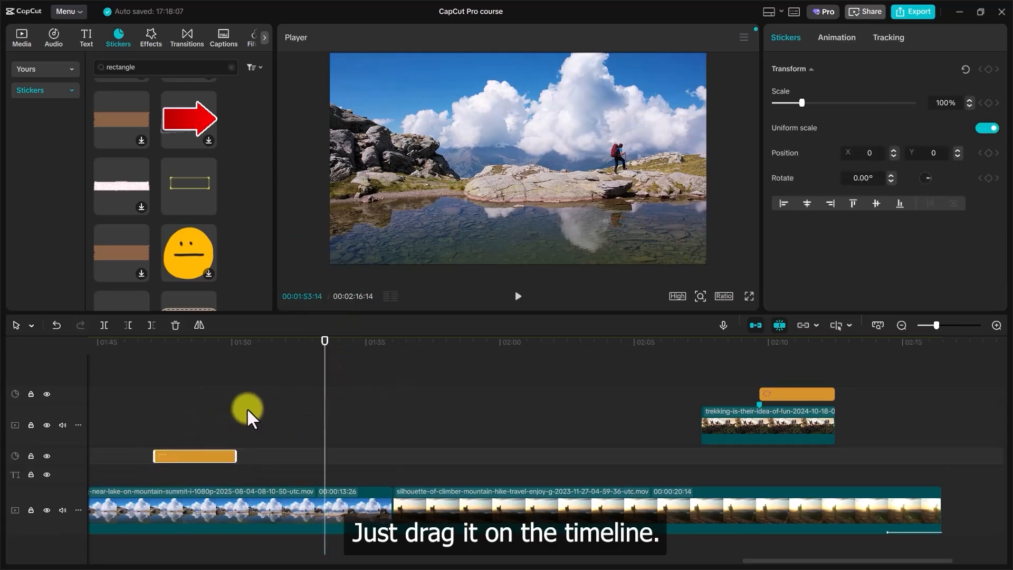
pyautogui.click(901, 325)
pyautogui.click(901, 325)
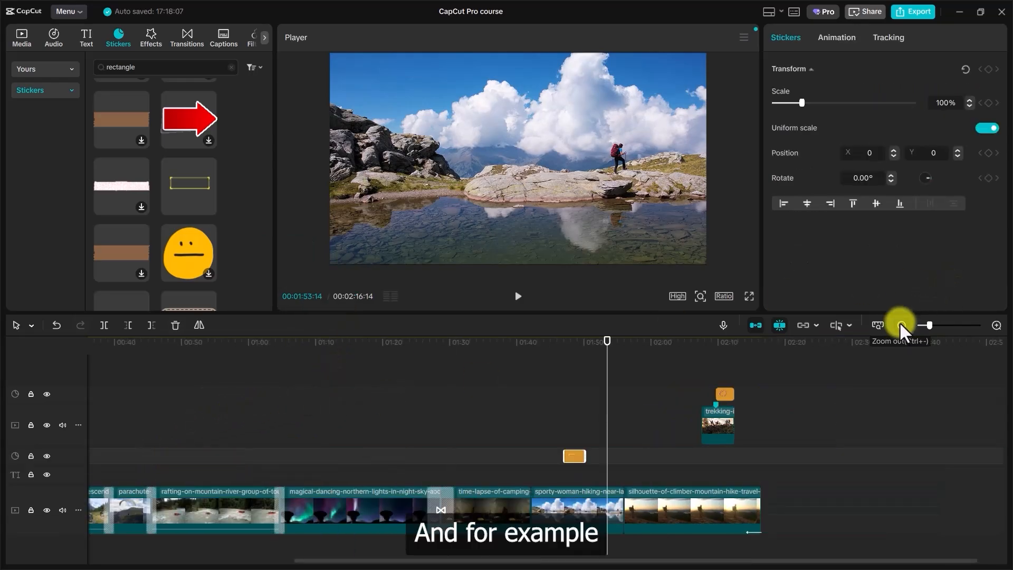
pyautogui.moveTo(565, 455); pyautogui.dragTo(624, 455)
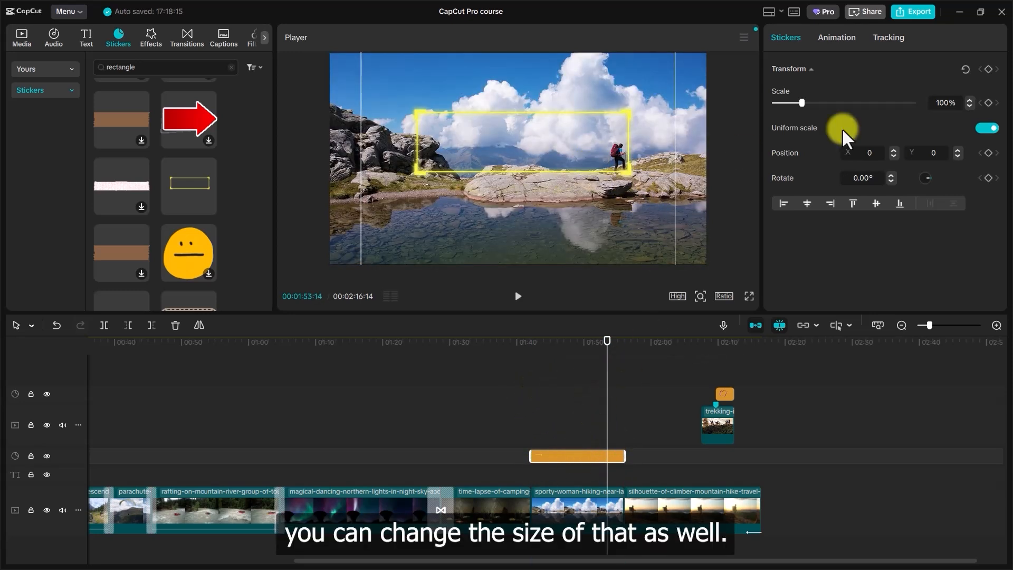
# - Scale the rectangle sticker to 172% and lower it, trying Y -150 and settling on Y -200
pyautogui.moveTo(798, 101); pyautogui.dragTo(821, 104)
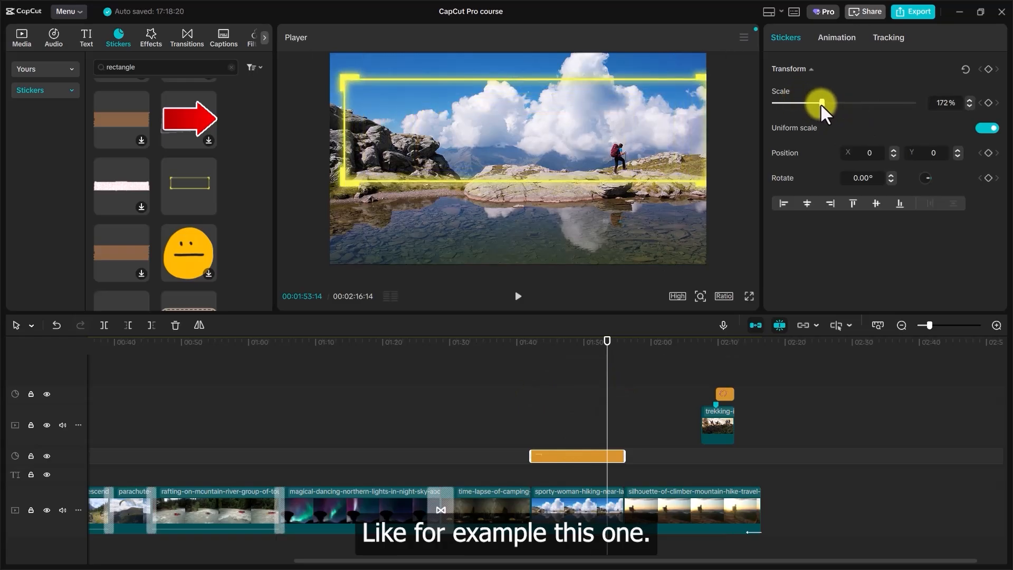
pyautogui.click(941, 154)
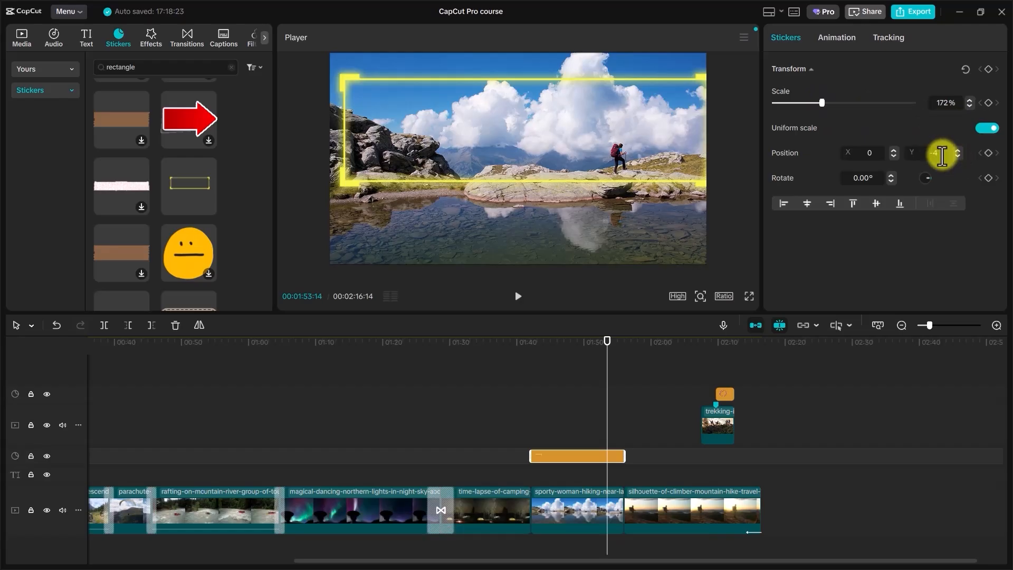
pyautogui.press('Return')
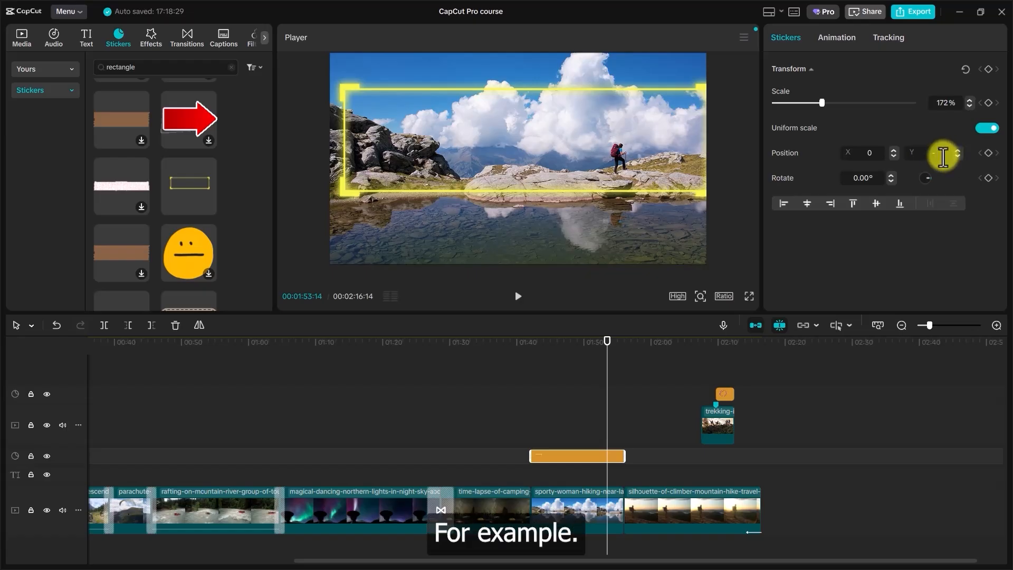
pyautogui.write('150')
pyautogui.press('Return')
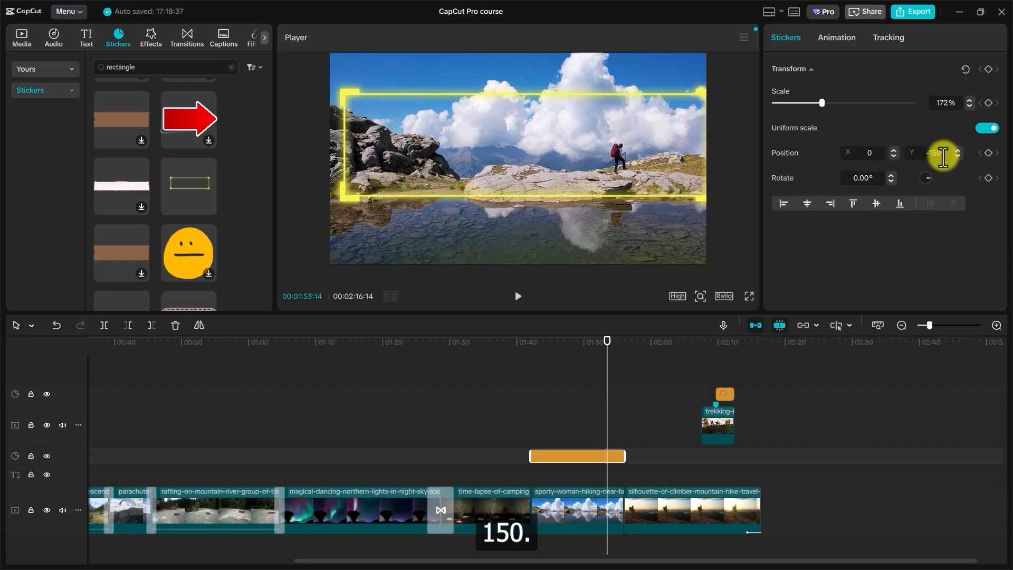
pyautogui.doubleClick(936, 153)
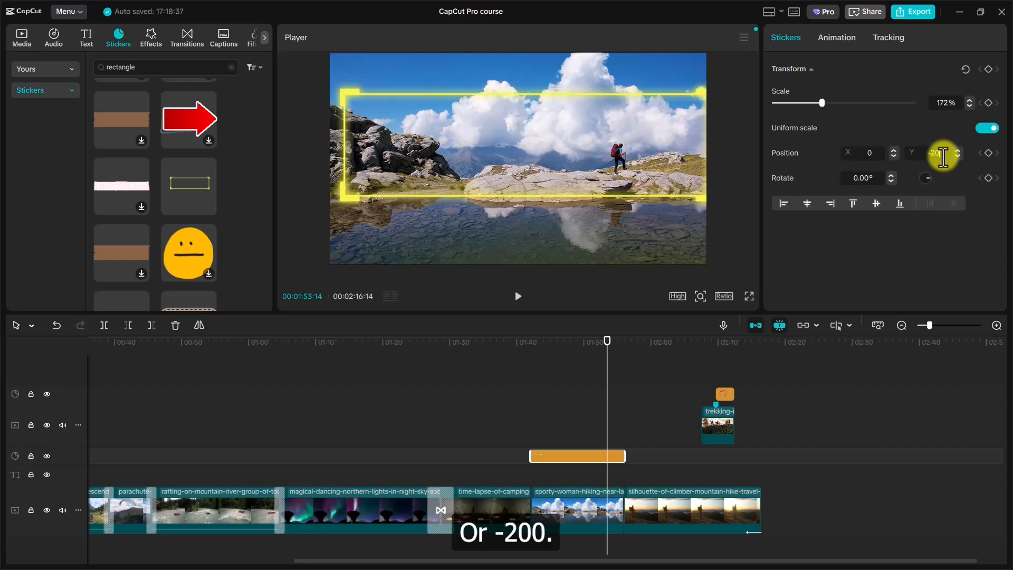
pyautogui.write('-200')
pyautogui.press('Return')
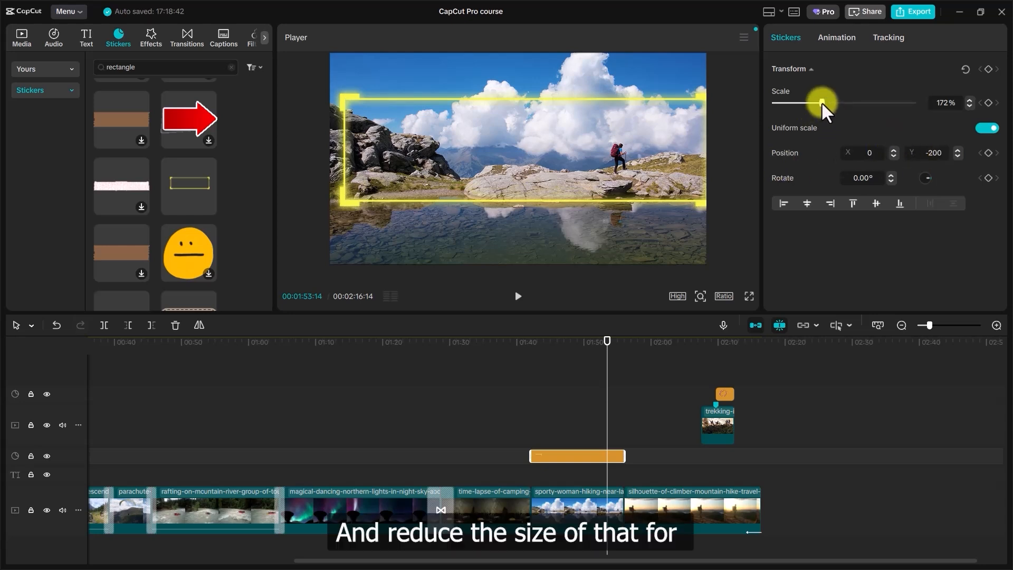
# - Reduce the rectangle sticker's scale to 163% and set its X position to -50
pyautogui.moveTo(821, 102); pyautogui.dragTo(819, 103)
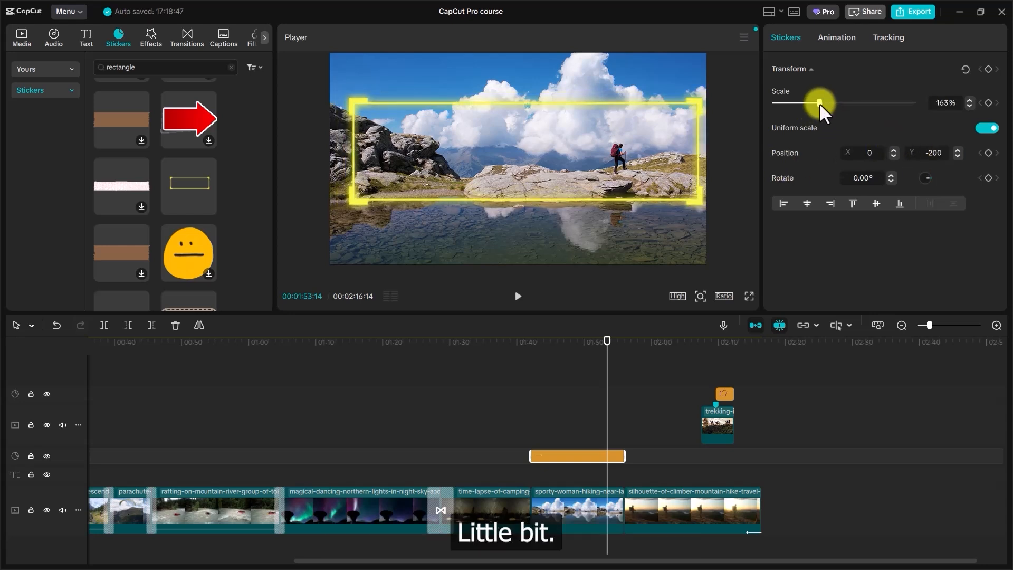
pyautogui.click(867, 156)
pyautogui.write('-5')
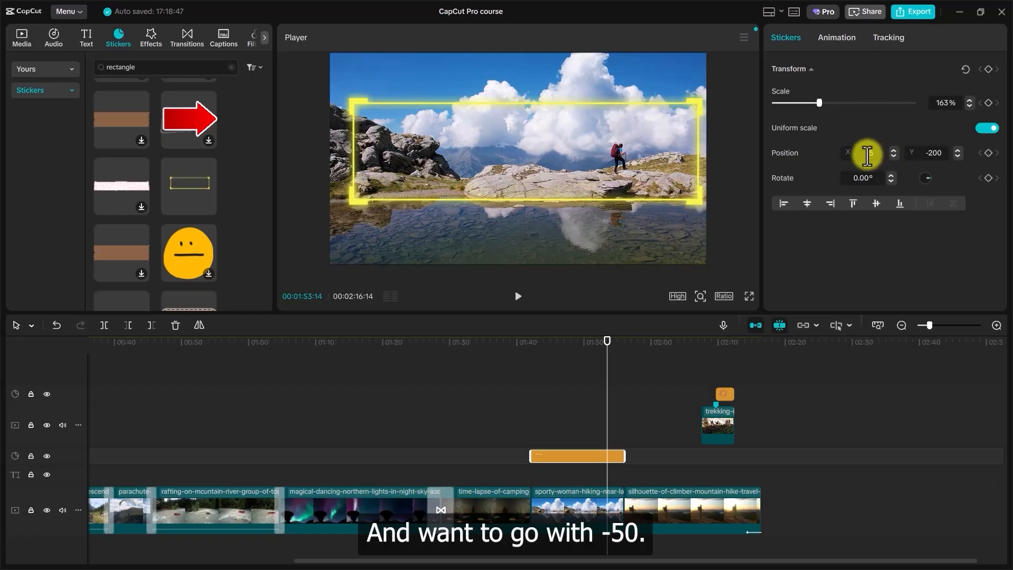
pyautogui.write('0')
pyautogui.press('Return')
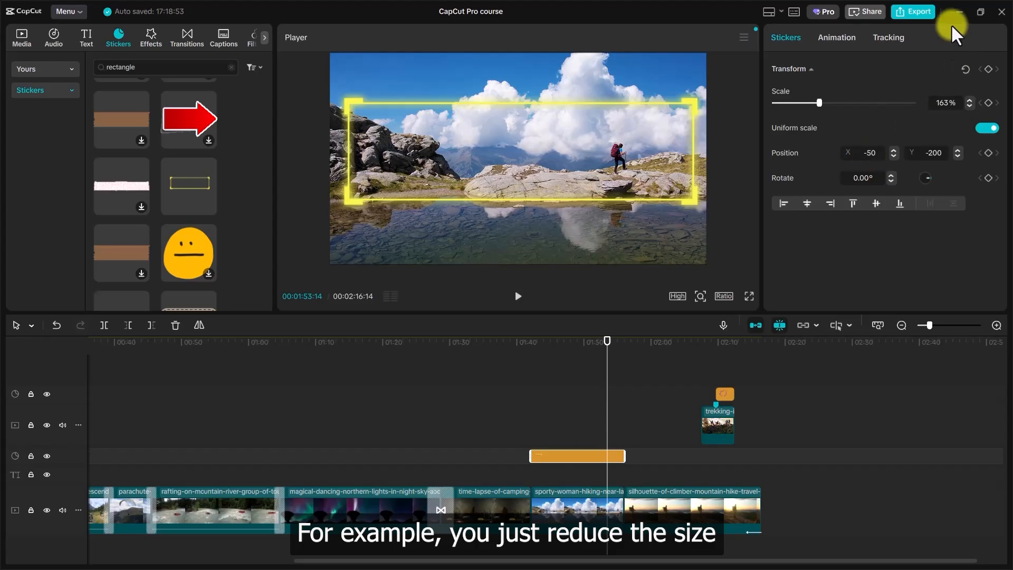
# - Keyframe the rectangle sticker's scale from 100% at its start to 172% at its end, and play back from shortly before it
pyautogui.click(816, 101)
pyautogui.moveTo(815, 102); pyautogui.dragTo(801, 107)
pyautogui.moveTo(607, 354); pyautogui.dragTo(531, 355)
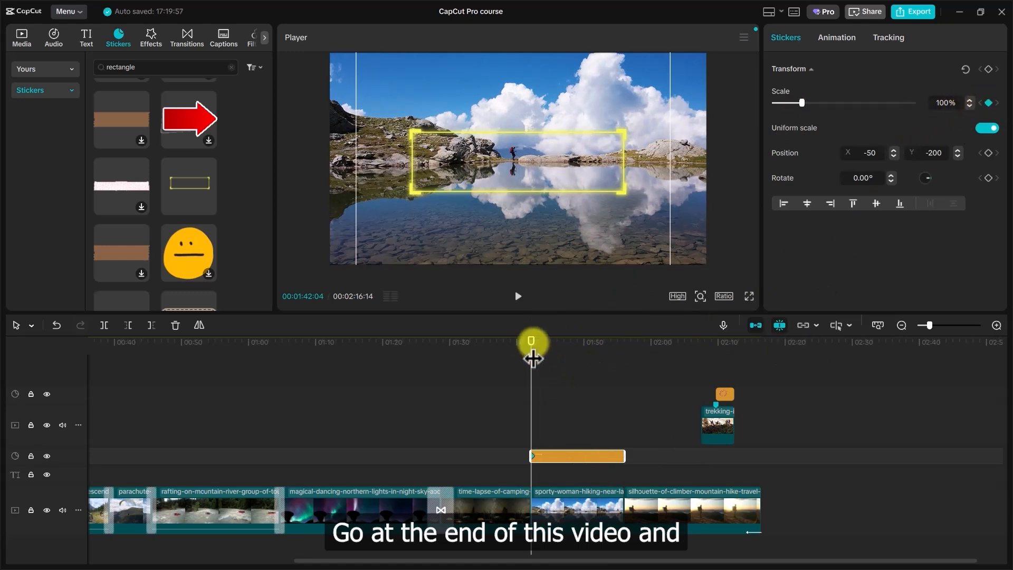
pyautogui.moveTo(533, 343); pyautogui.dragTo(621, 360)
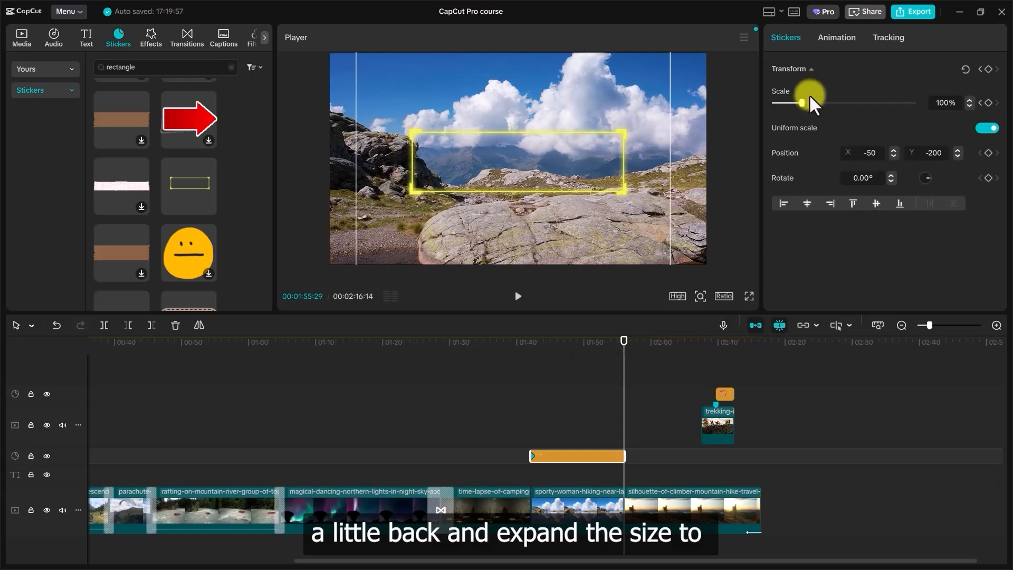
pyautogui.moveTo(801, 101); pyautogui.dragTo(821, 107)
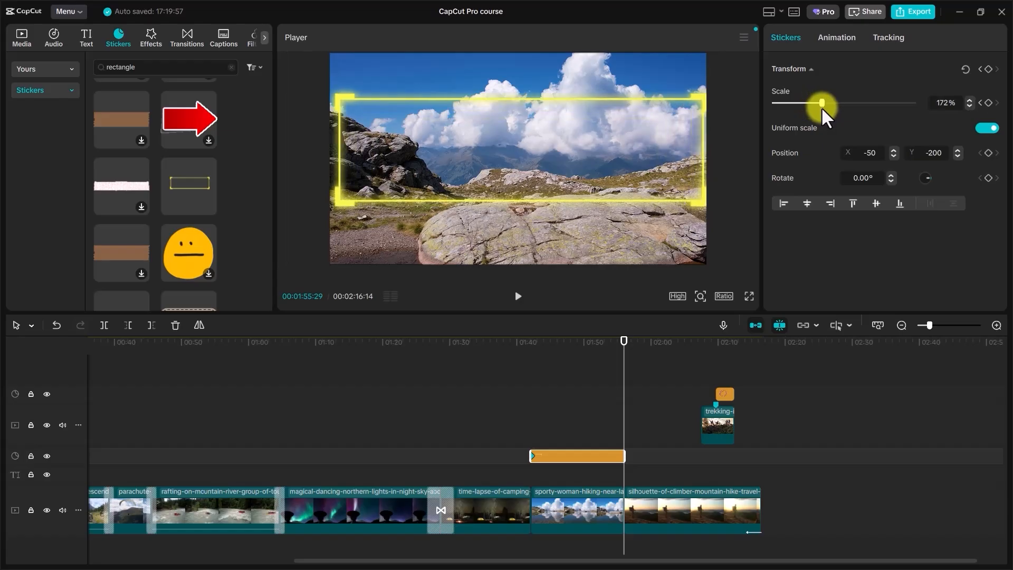
pyautogui.click(514, 338)
pyautogui.press('space')
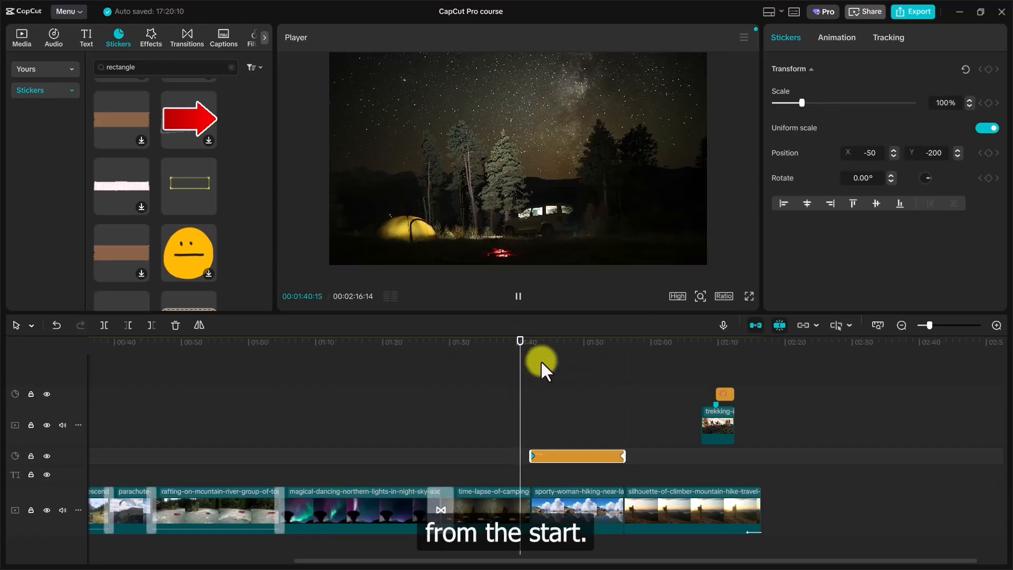
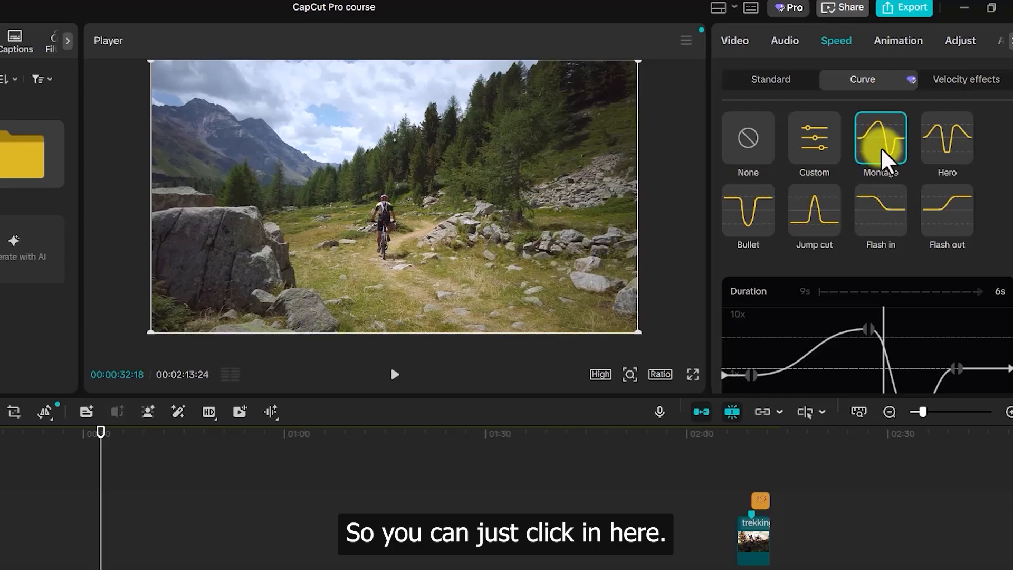
# - Shift the low-speed point of the biking clip's Montage speed curve slightly later and play the clip from its start
pyautogui.scroll(-2, 881, 306)
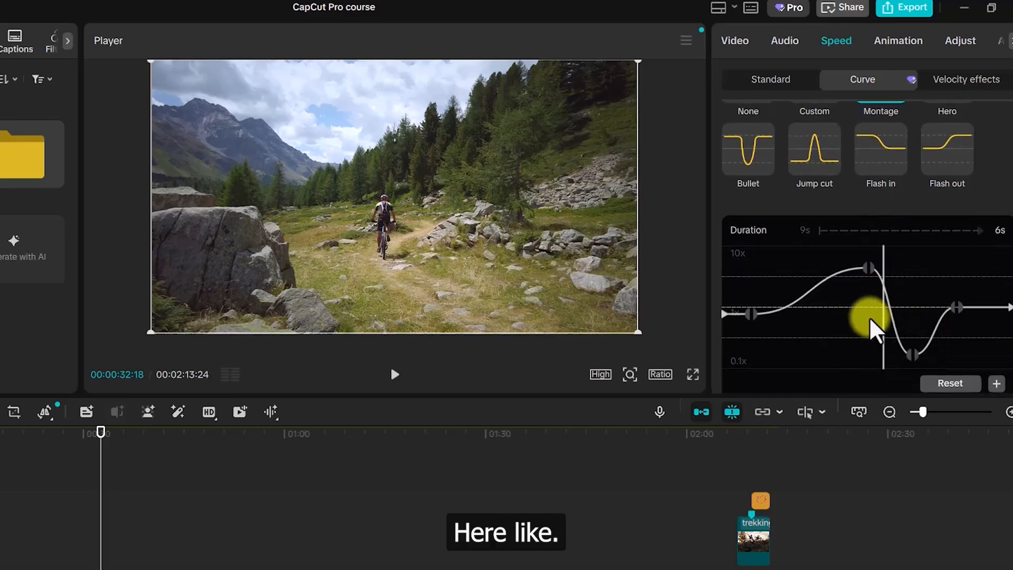
pyautogui.click(918, 357)
pyautogui.moveTo(920, 357)
pyautogui.mouseDown()
pyautogui.moveTo(934, 355)
pyautogui.moveTo(925, 358)
pyautogui.mouseUp()
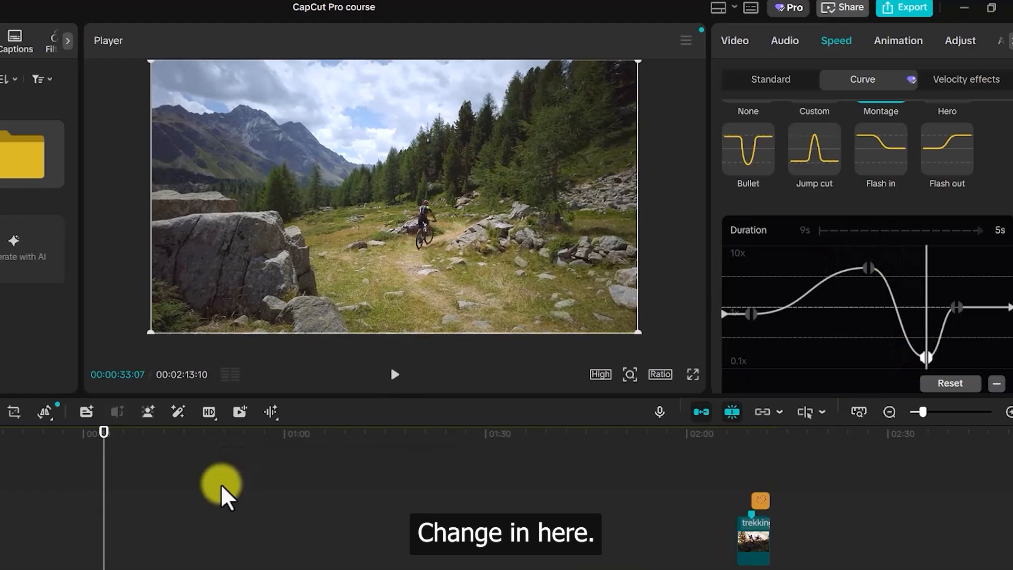
pyautogui.moveTo(105, 429); pyautogui.dragTo(85, 431)
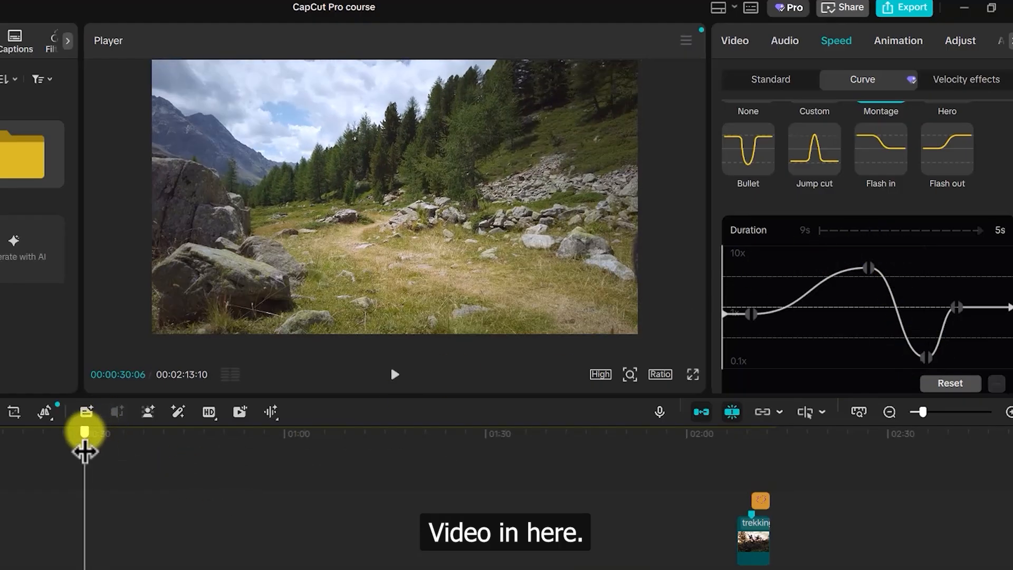
pyautogui.press('space')
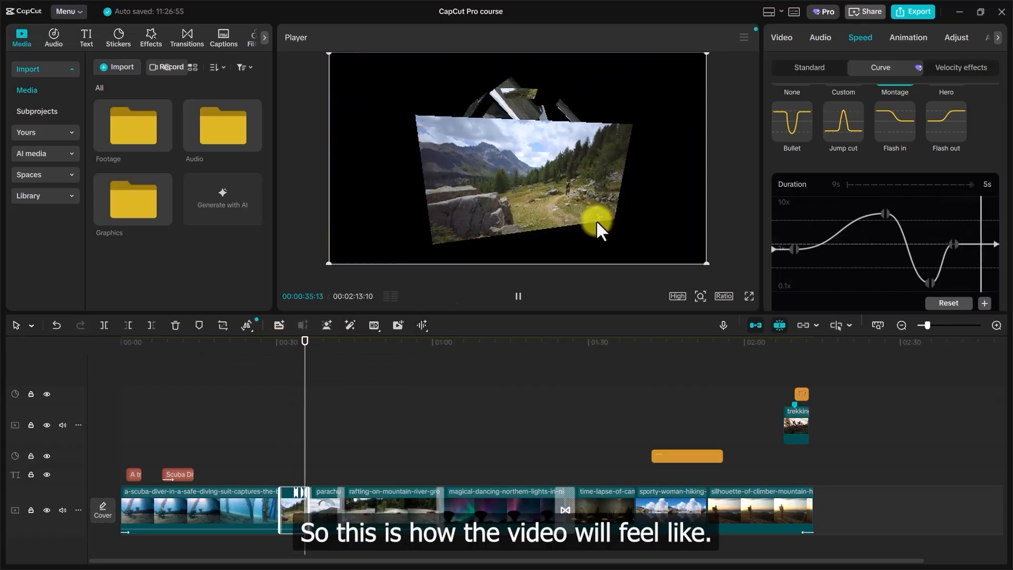
# - Set the preview to full quality and play the biking clip in full-screen view
pyautogui.click(393, 416)
pyautogui.click(677, 297)
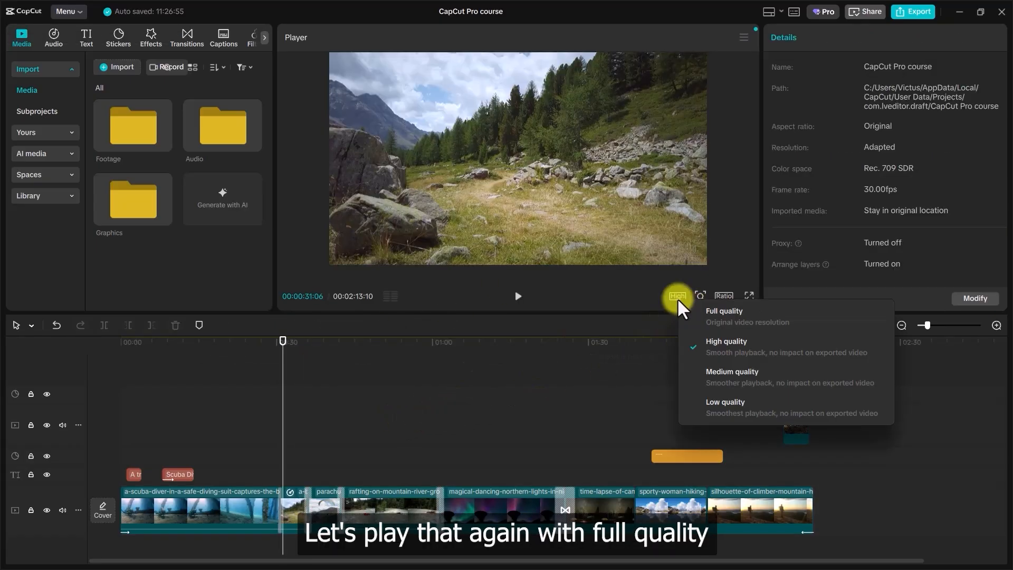
pyautogui.click(680, 311)
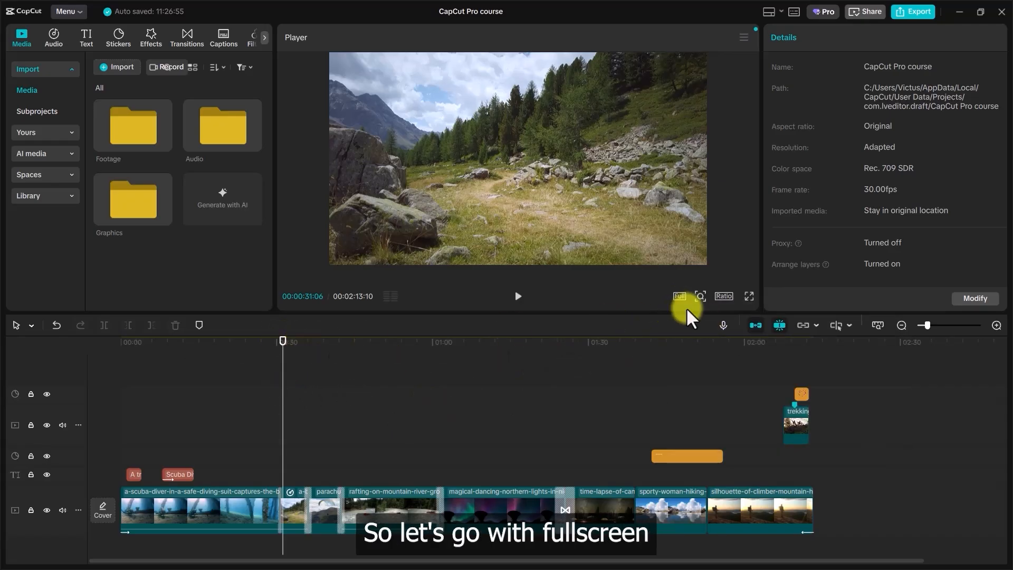
pyautogui.click(746, 298)
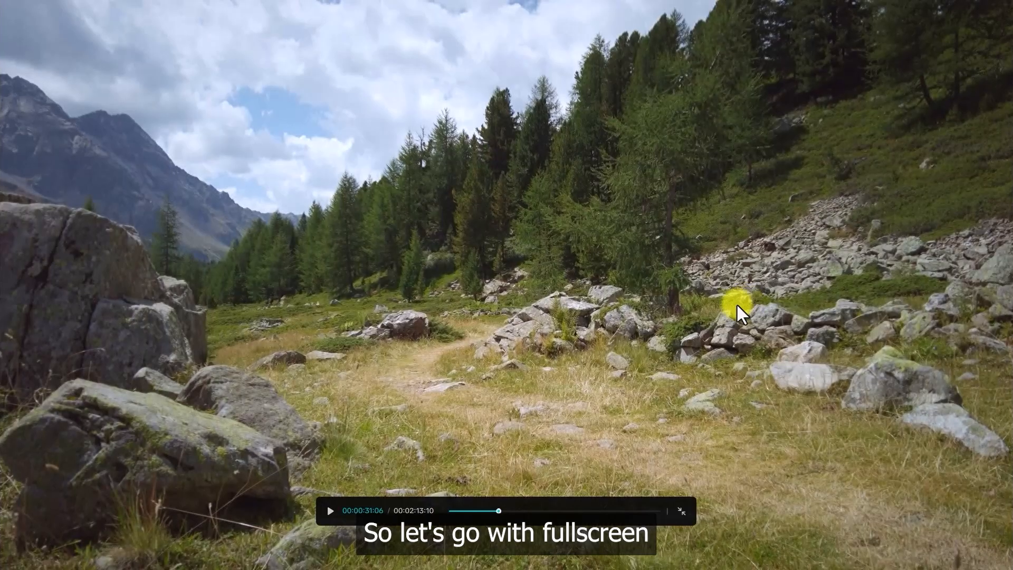
pyautogui.press('space')
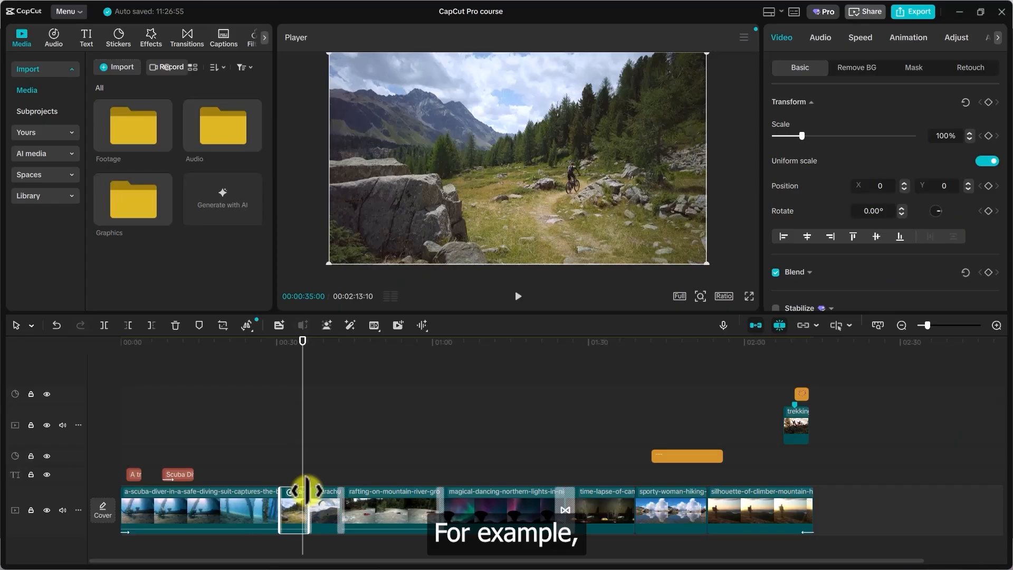
# - Apply the Custom speed curve to the biking clip and bring its curve graph into view
pyautogui.click(861, 38)
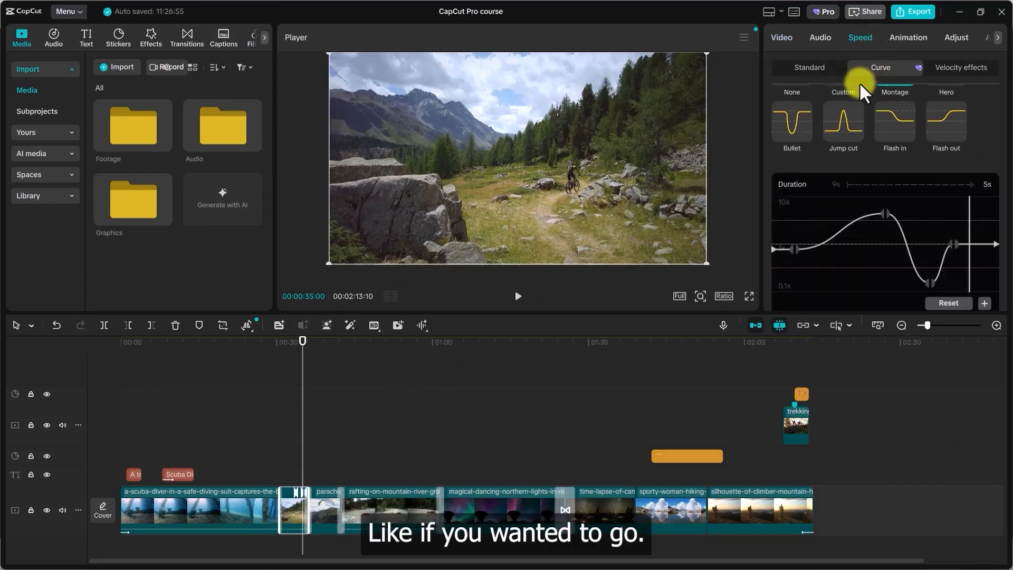
pyautogui.scroll(2, 835, 131)
pyautogui.click(840, 115)
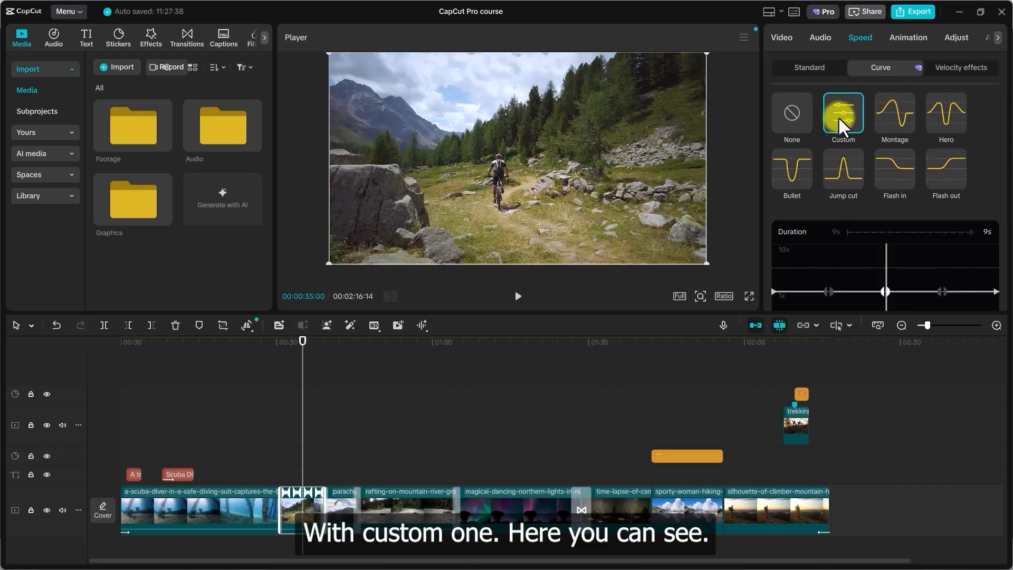
pyautogui.scroll(-3, 866, 259)
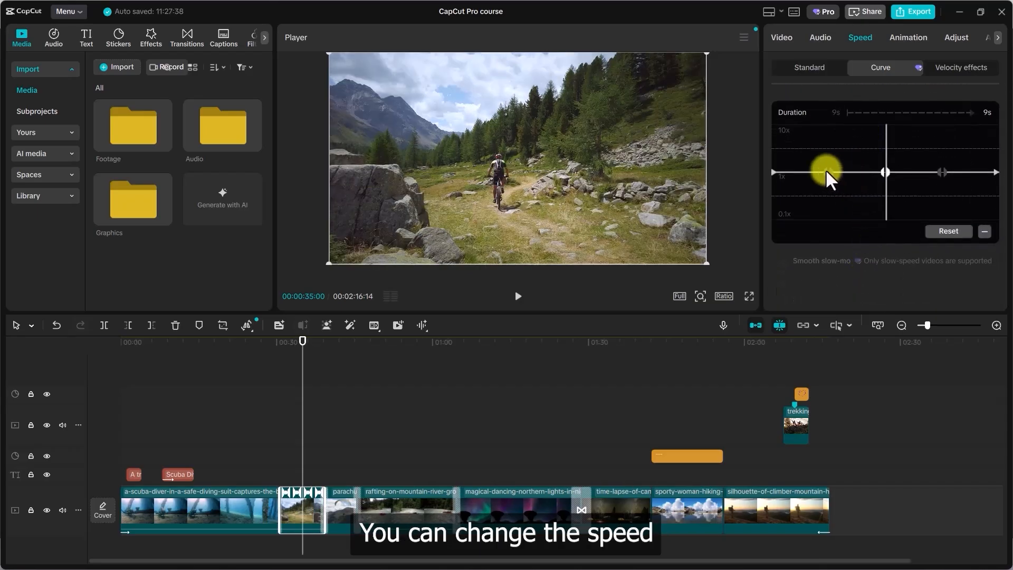
# - Shape the custom speed curve by raising the first point, lowering the middle point to about 0.28x and raising the last to about 4.63x
pyautogui.click(826, 171)
pyautogui.moveTo(825, 169); pyautogui.dragTo(815, 147)
pyautogui.moveTo(883, 169); pyautogui.dragTo(856, 210)
pyautogui.click(942, 169)
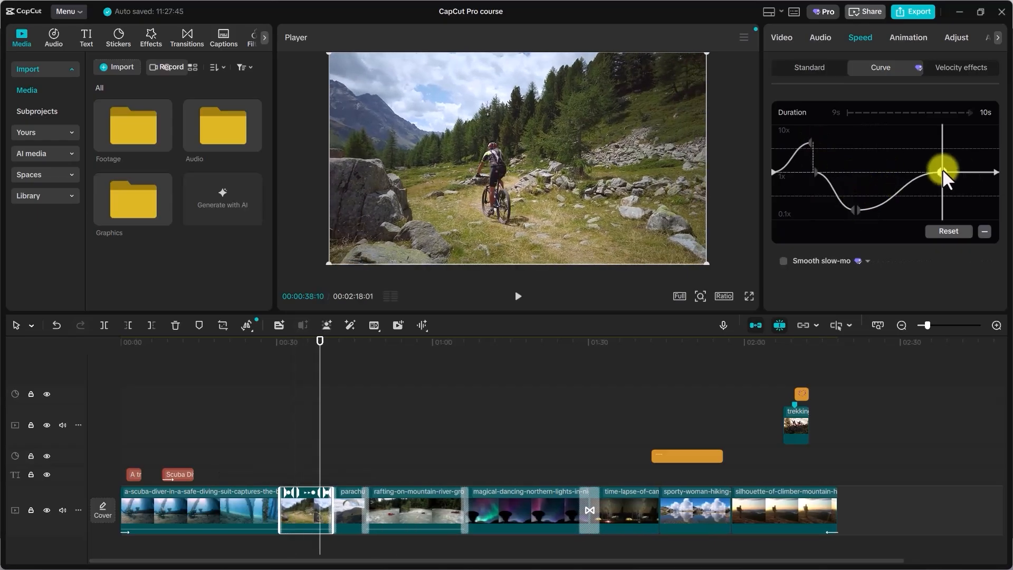
pyautogui.moveTo(940, 169); pyautogui.dragTo(923, 153)
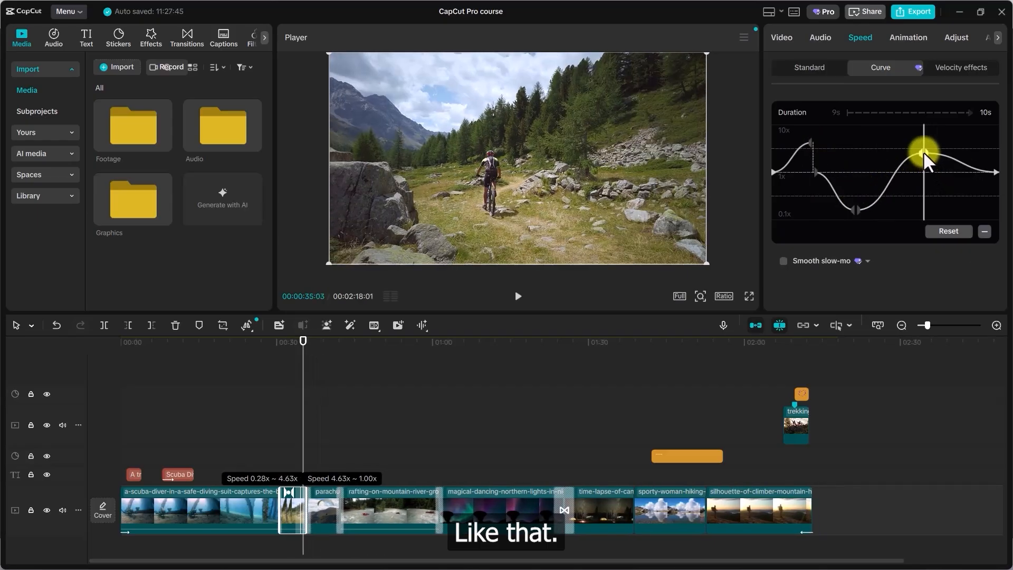
# - Lower the last point of the biking clip's custom speed curve below 1x and play the clip from its start
pyautogui.click(960, 159)
pyautogui.click(954, 168)
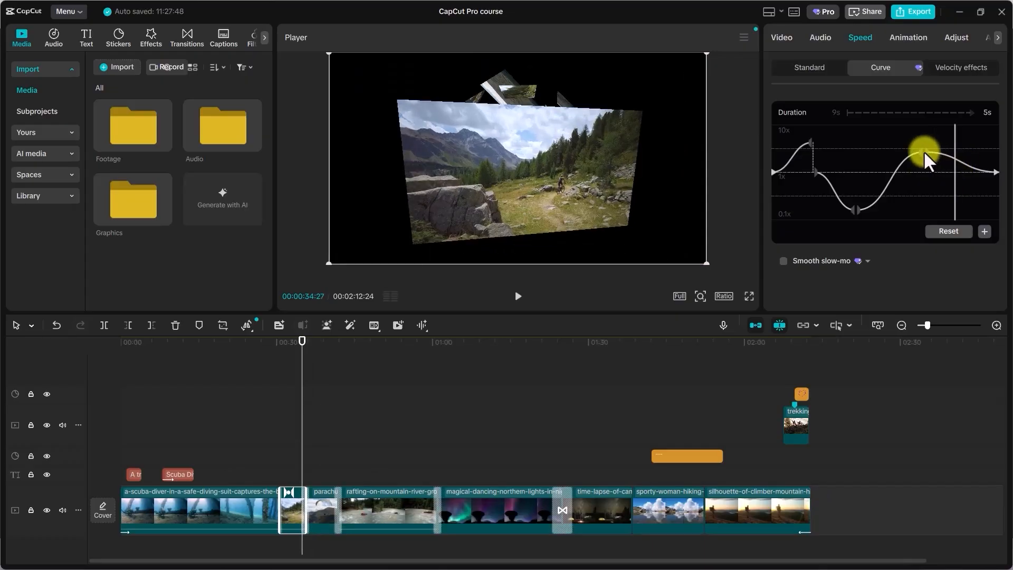
pyautogui.click(924, 151)
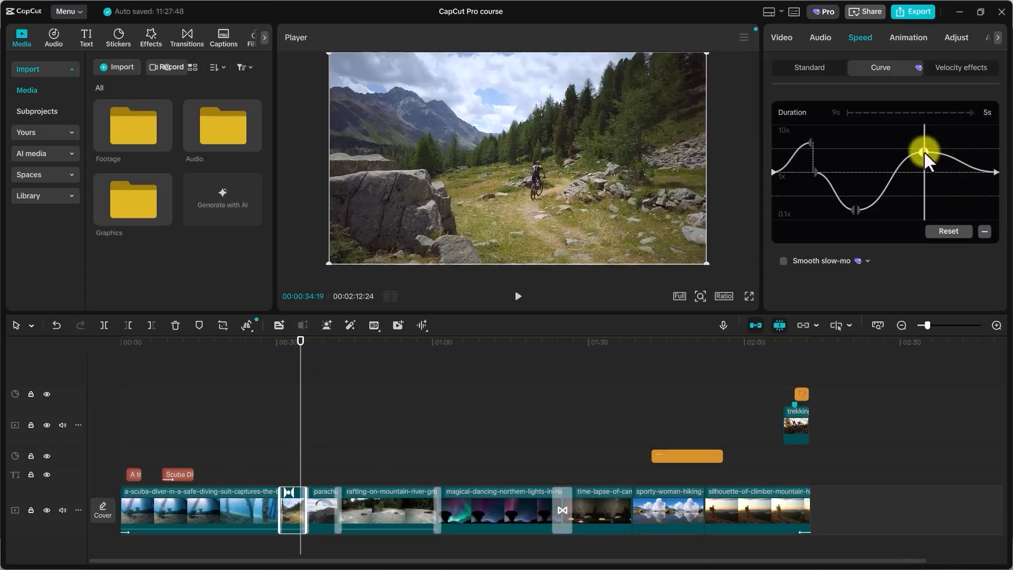
pyautogui.click(953, 157)
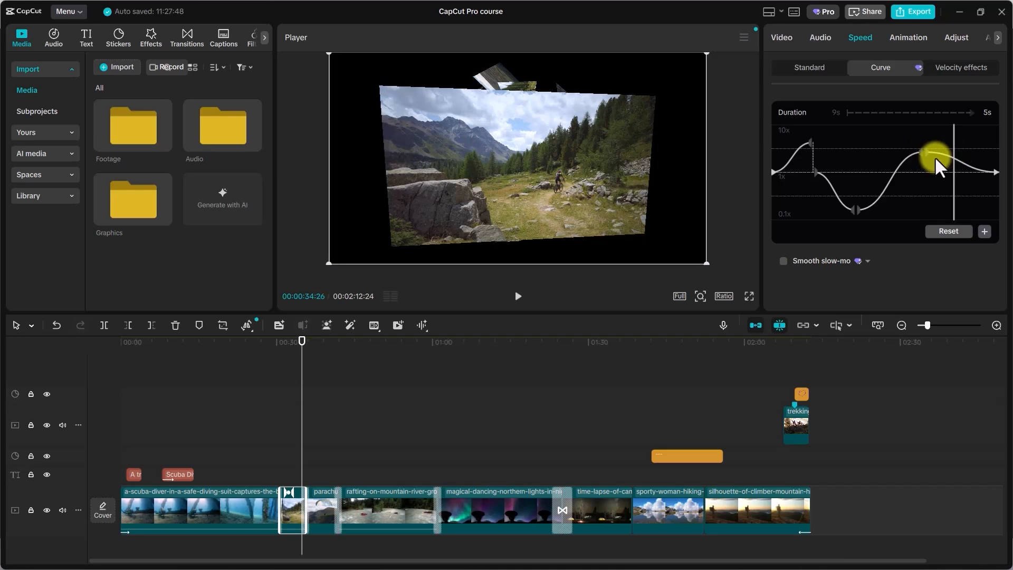
pyautogui.moveTo(920, 153); pyautogui.dragTo(927, 193)
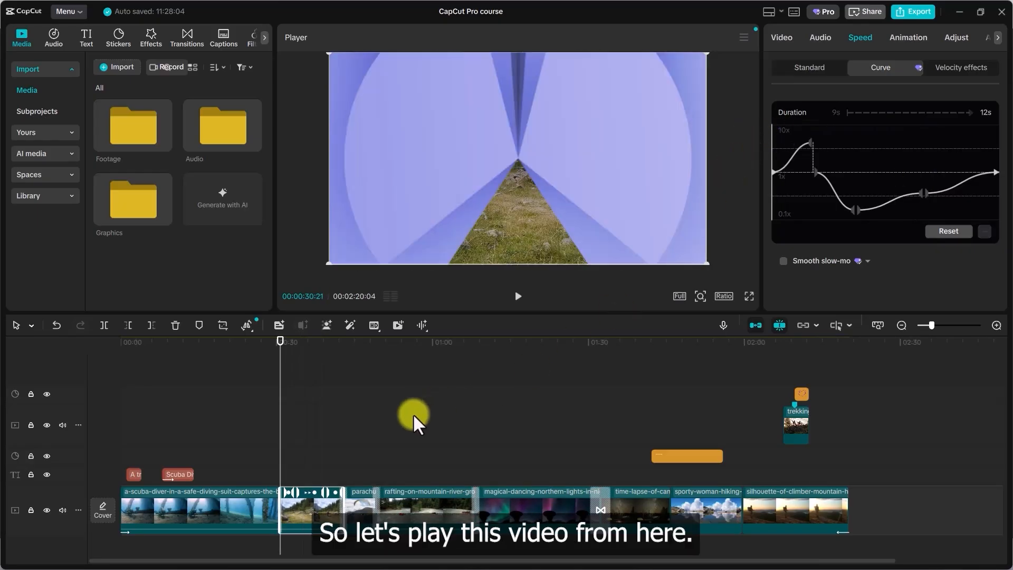
pyautogui.press('space')
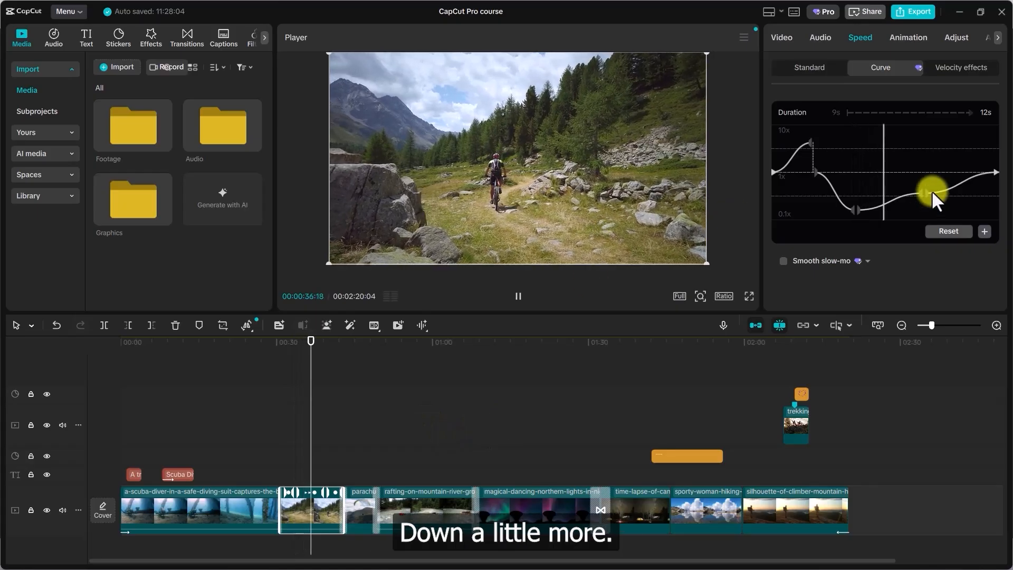
pyautogui.press('space')
# - Raise the custom curve's middle point well above 1x, lower the last point further, and replay the biking clip
pyautogui.moveTo(861, 206); pyautogui.dragTo(853, 136)
pyautogui.moveTo(923, 193); pyautogui.dragTo(911, 202)
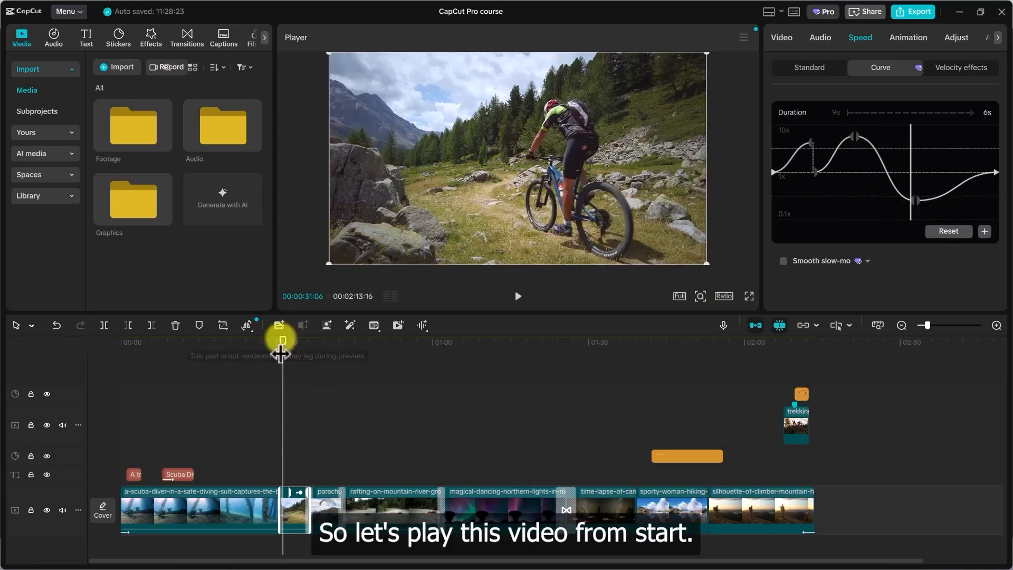
pyautogui.click(276, 338)
pyautogui.press('space')
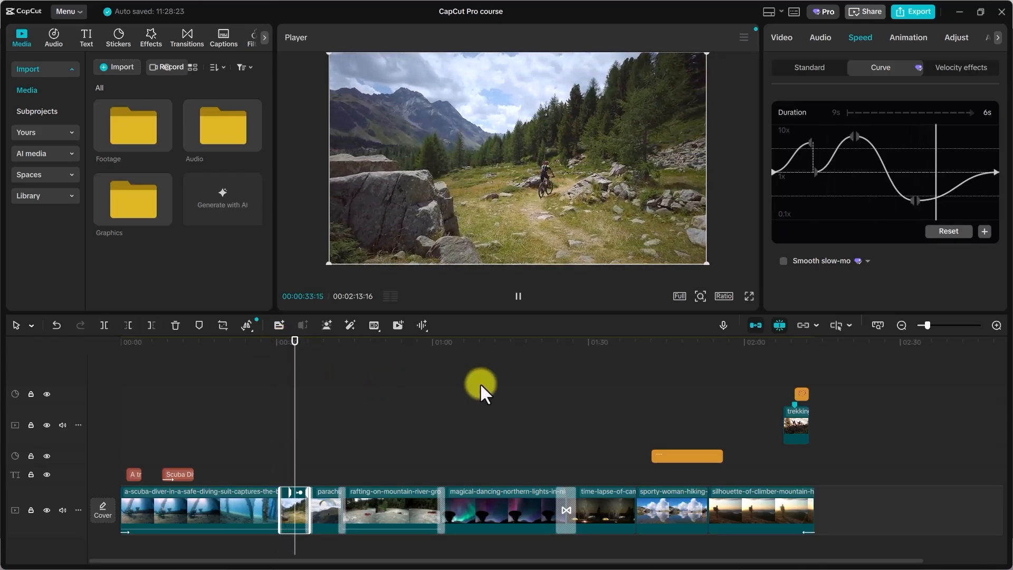
pyautogui.press('space')
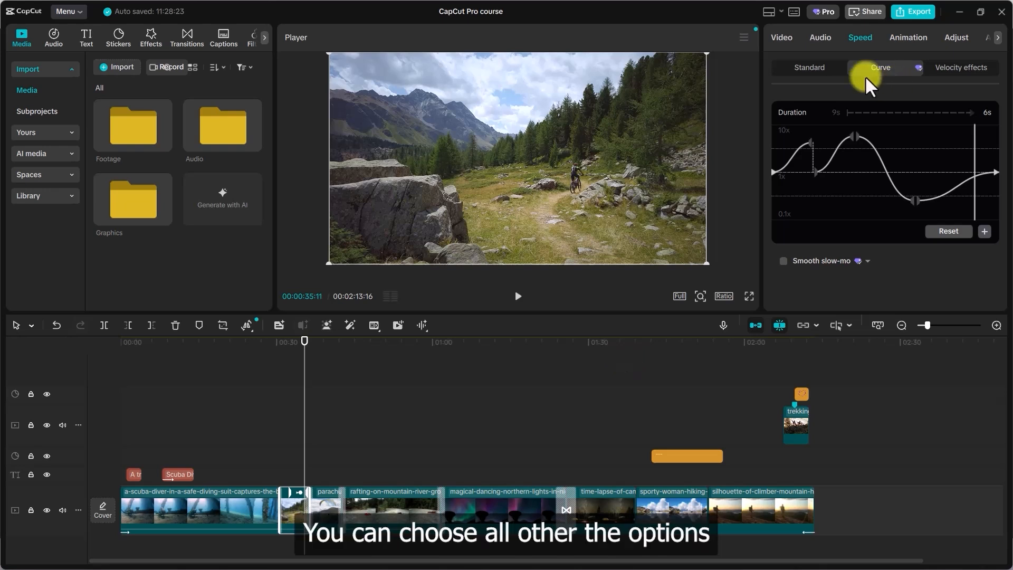
# - Apply the Jump cut speed curve to the biking clip and play it from its start
pyautogui.click(831, 67)
pyautogui.click(882, 68)
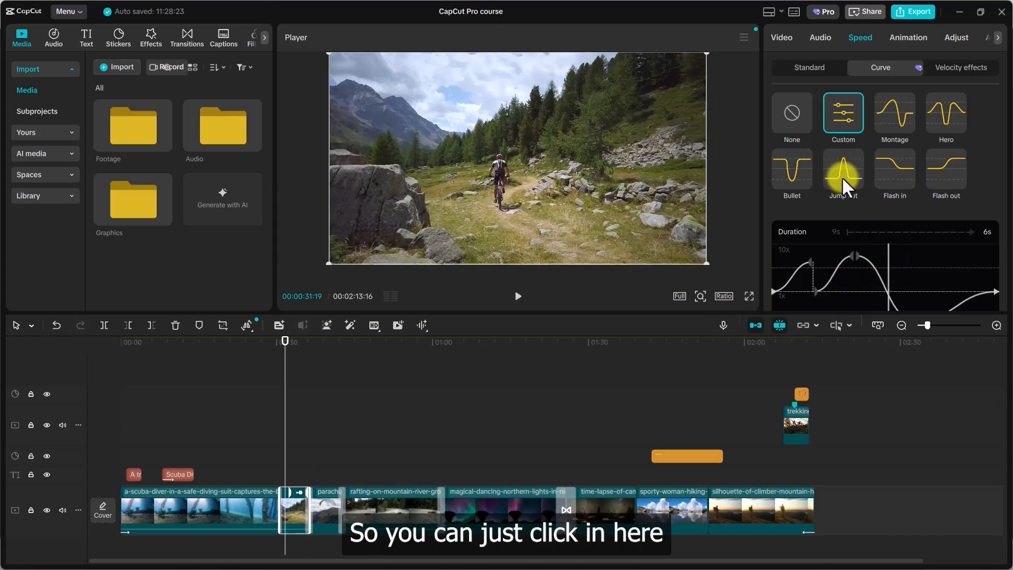
pyautogui.click(842, 176)
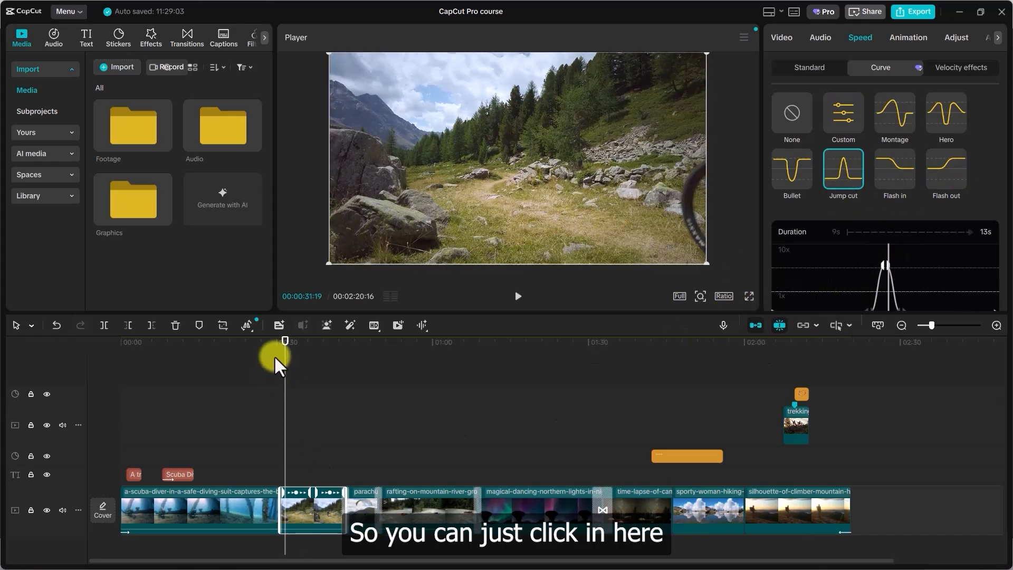
pyautogui.click(278, 342)
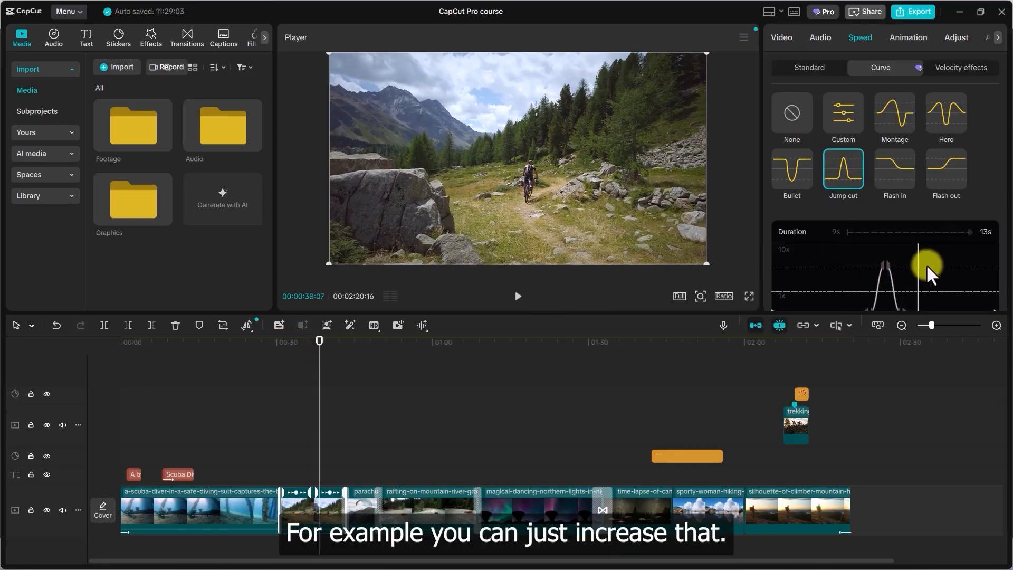
# - Smooth the Jump cut curve by raising the points before and after the peak, moving the first one earlier at about 0.72x
pyautogui.scroll(-2, 926, 264)
pyautogui.click(908, 263)
pyautogui.moveTo(910, 263); pyautogui.dragTo(840, 261)
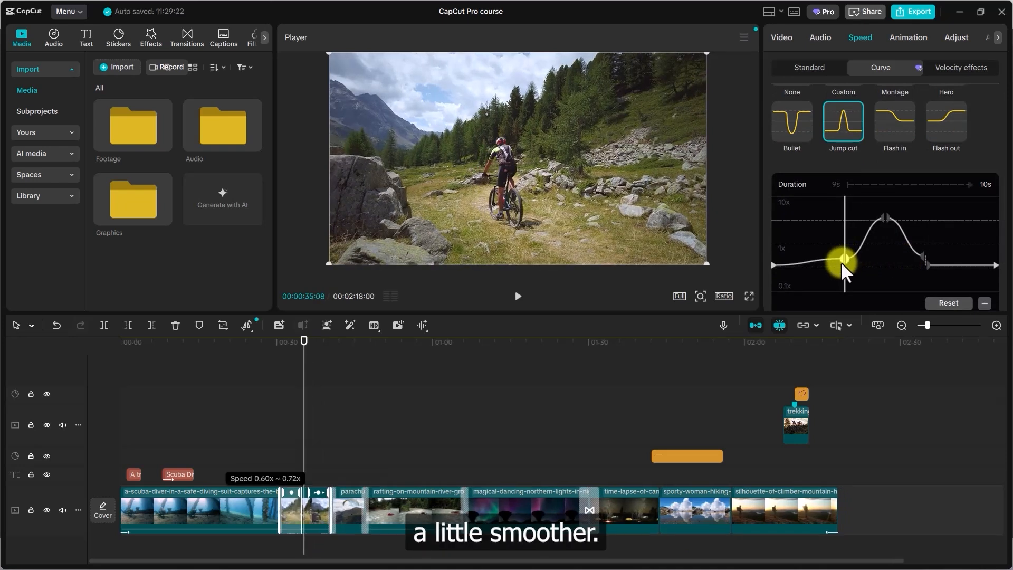
pyautogui.click(927, 263)
pyautogui.moveTo(928, 264); pyautogui.dragTo(926, 258)
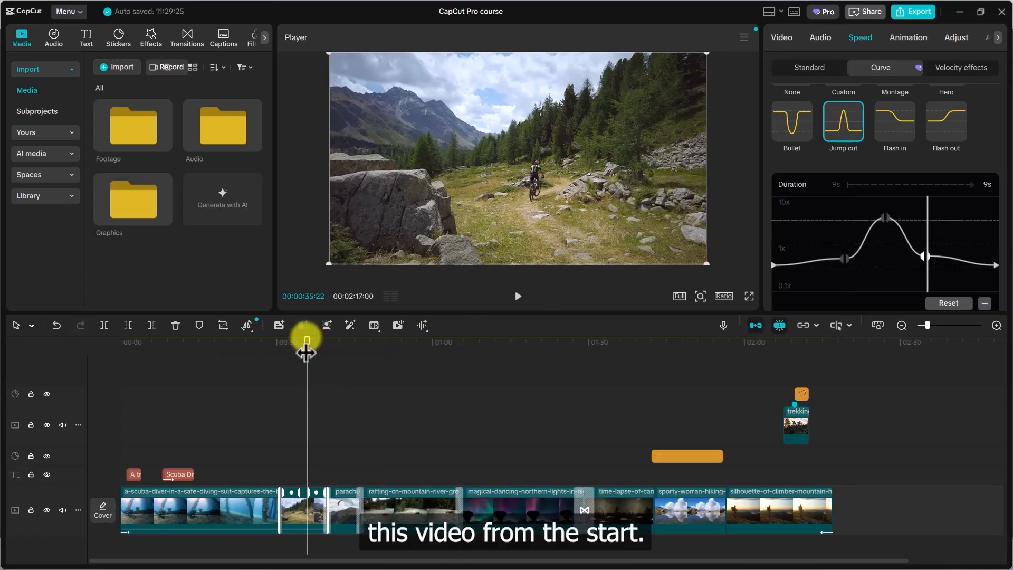
# - Play the biking clip from its start to check the smoothed Jump cut curve
pyautogui.moveTo(306, 353); pyautogui.dragTo(287, 351)
pyautogui.press('space')
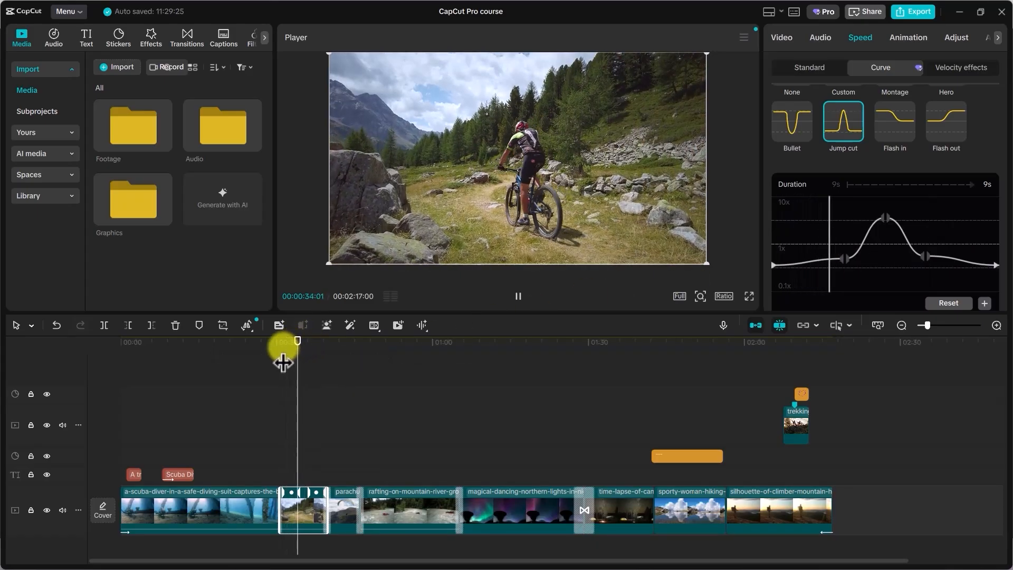
pyautogui.press('space')
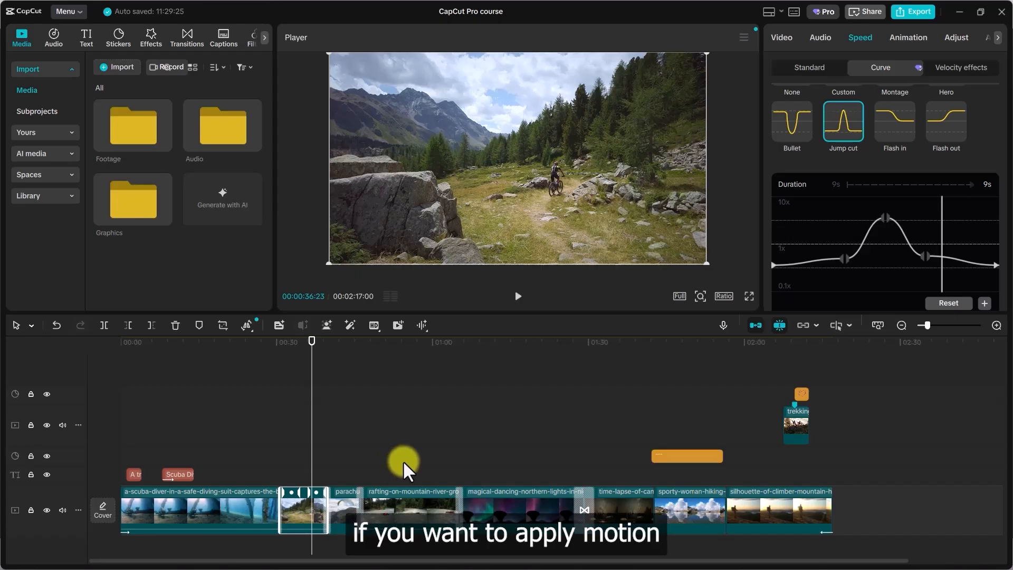
# - Search the effects for "motion blur", preview the Motion Blur effect, and apply it to the rafting clip
pyautogui.click(404, 461)
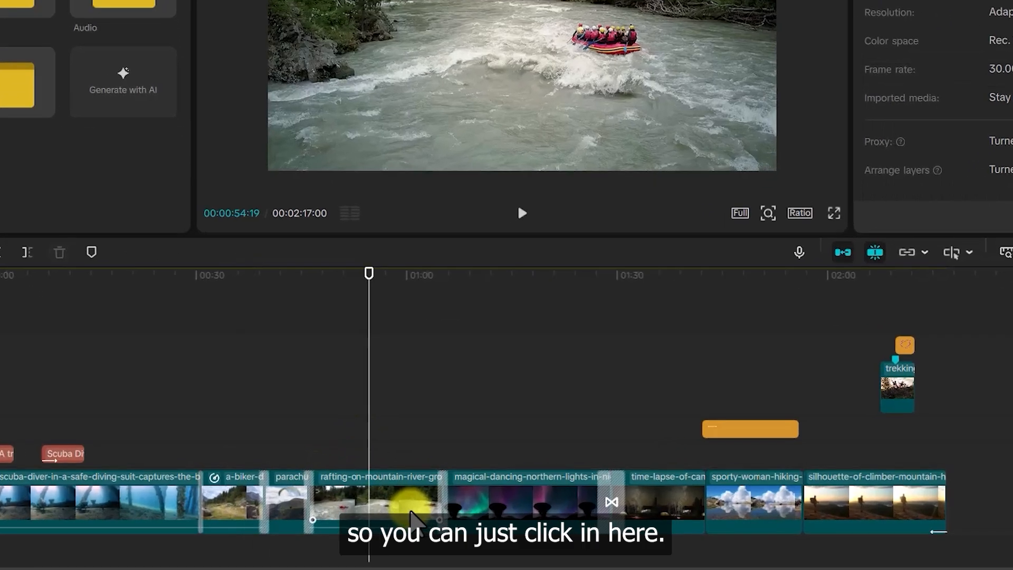
pyautogui.click(411, 512)
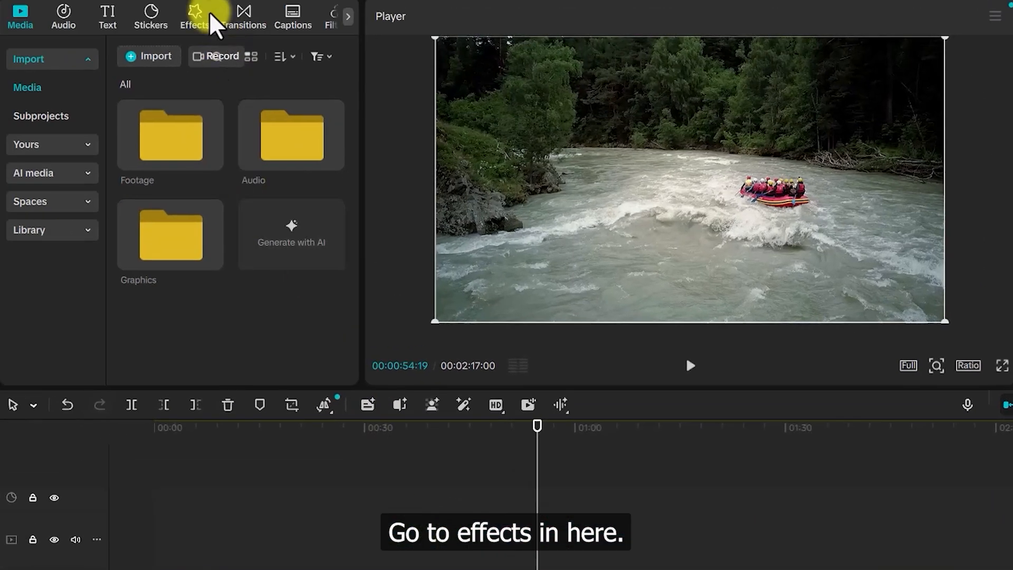
pyautogui.click(196, 21)
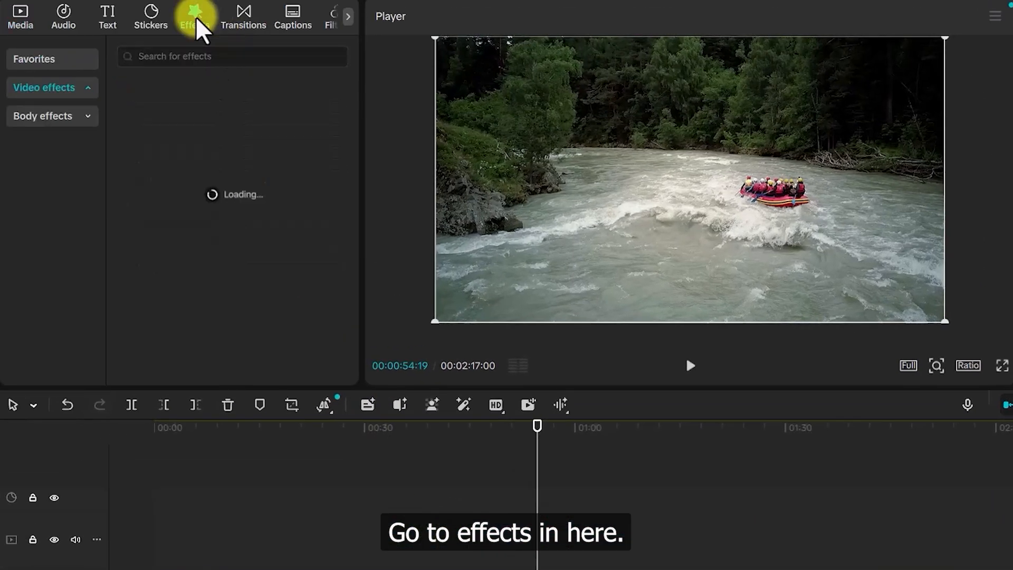
pyautogui.click(249, 52)
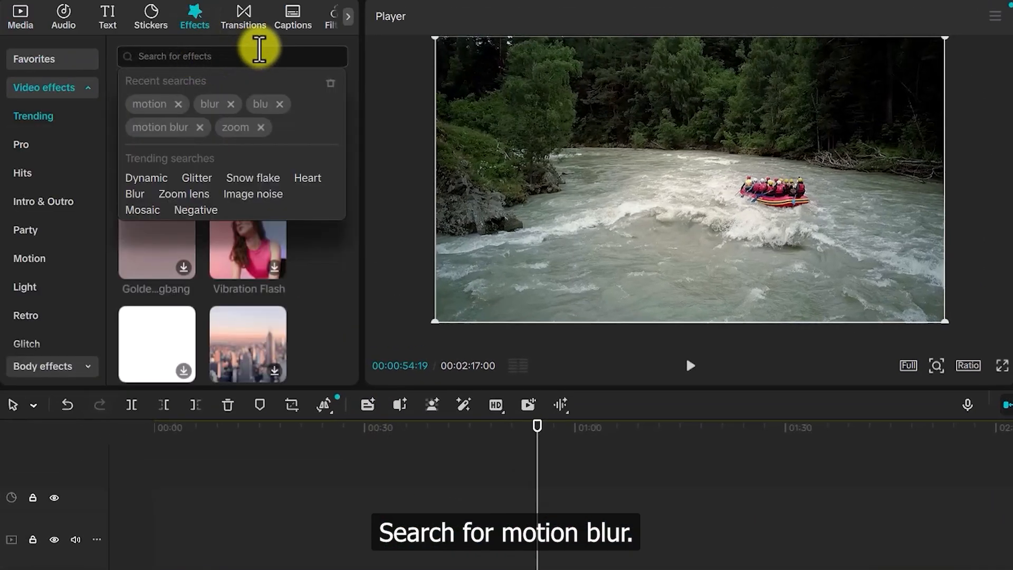
pyautogui.write('motion ')
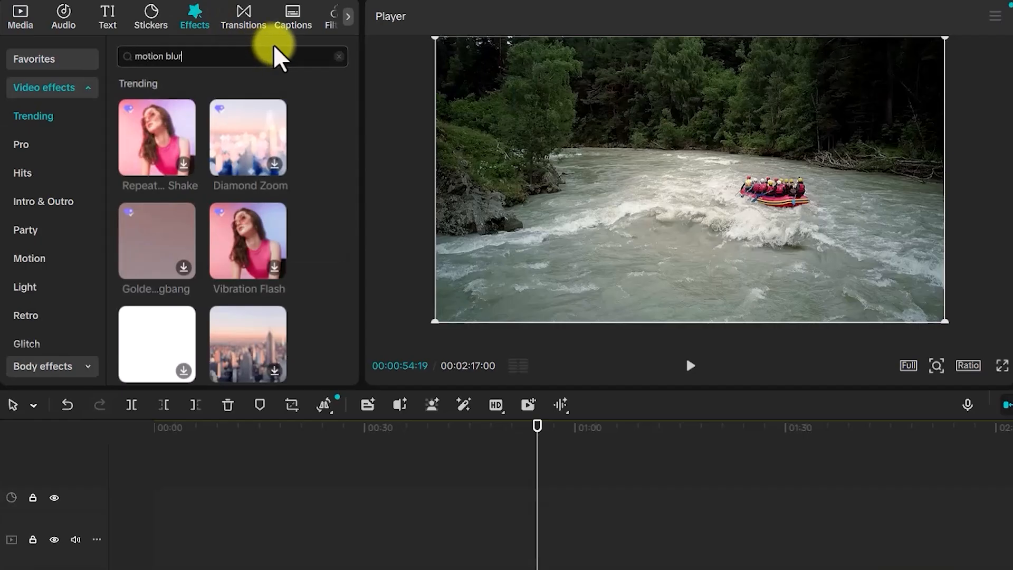
pyautogui.write('blur')
pyautogui.press('Return')
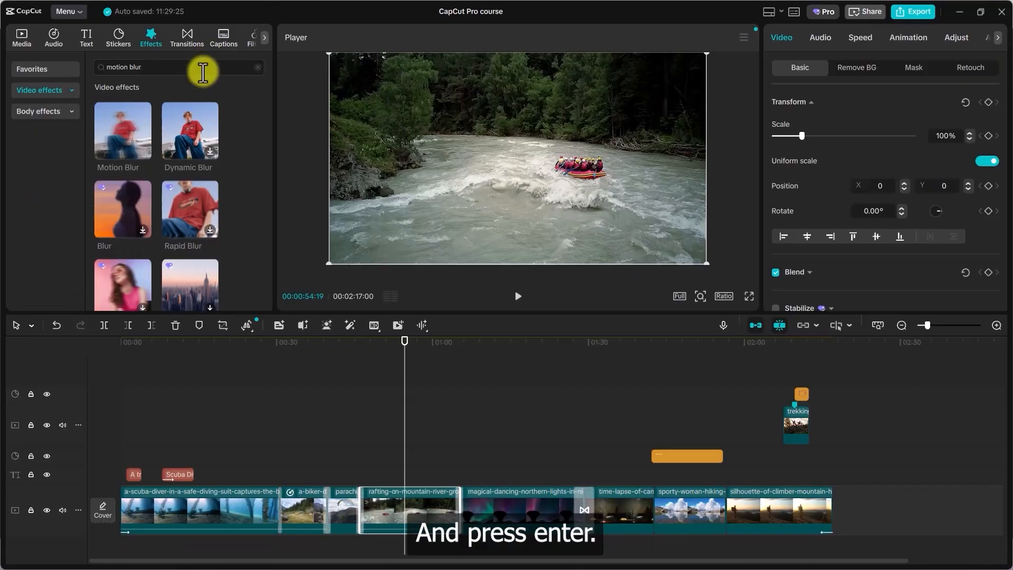
pyautogui.moveTo(134, 142)
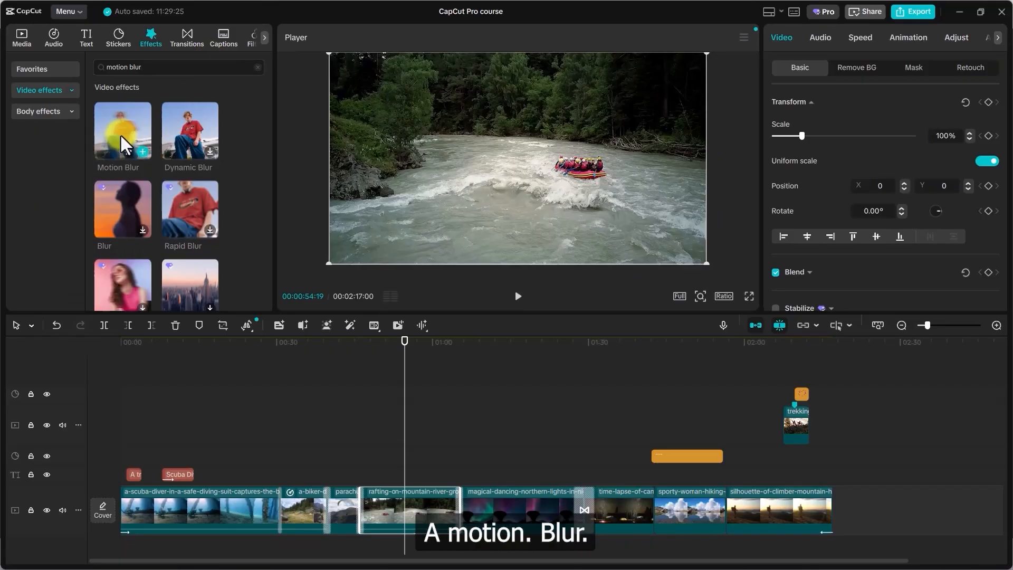
pyautogui.click(128, 135)
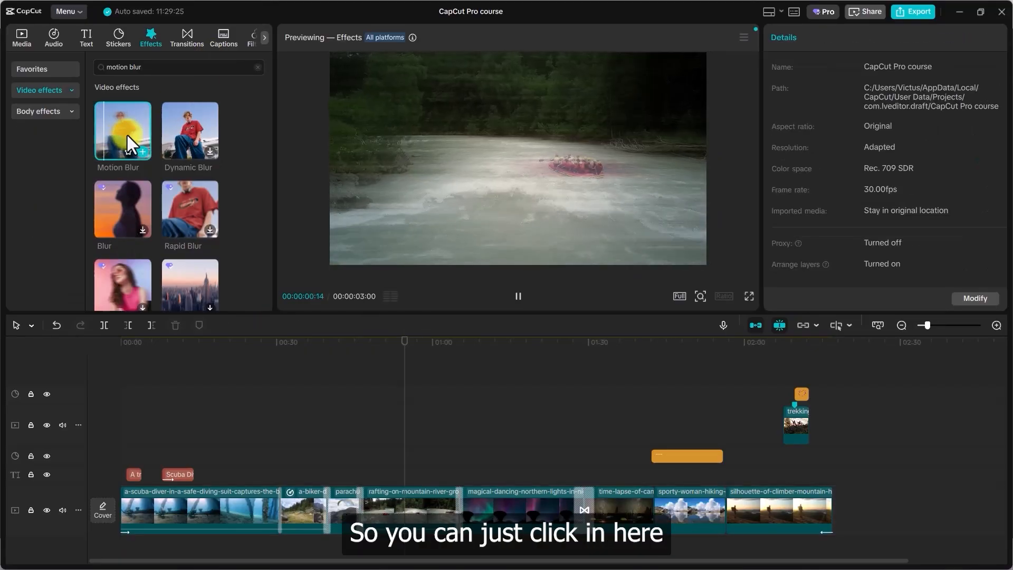
pyautogui.moveTo(116, 134); pyautogui.dragTo(374, 509)
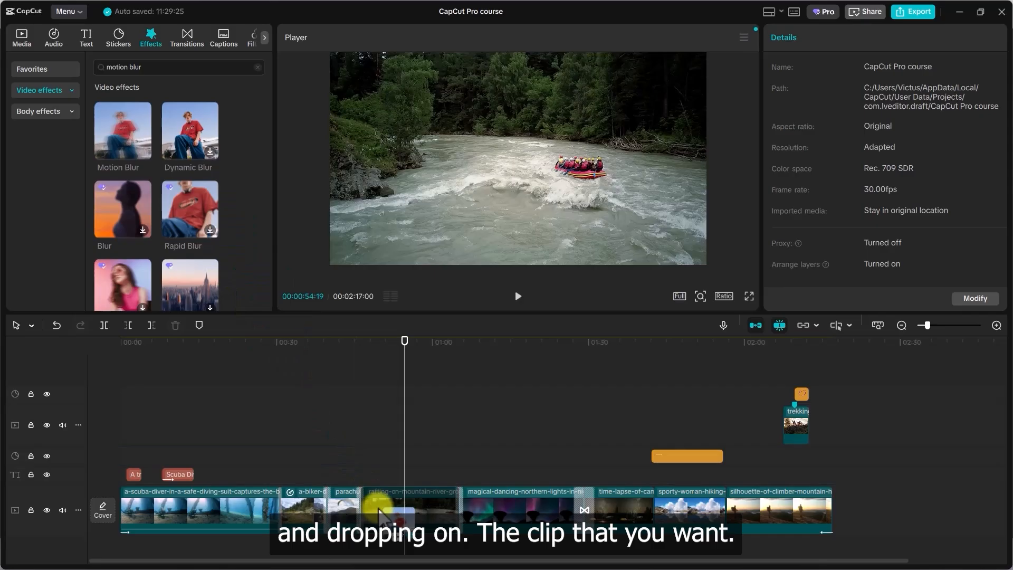
pyautogui.moveTo(377, 507); pyautogui.dragTo(378, 505)
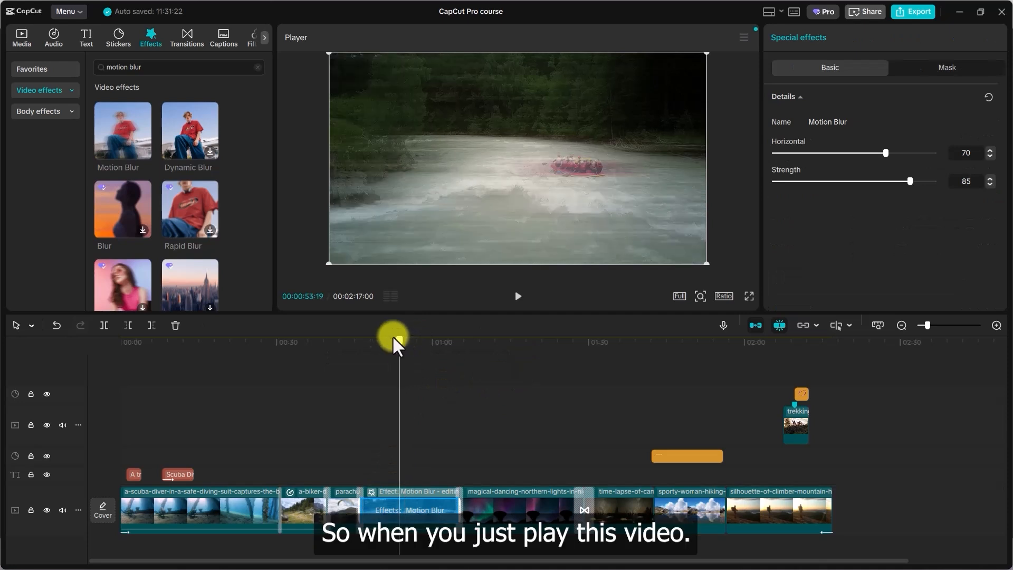
# - Return to the start of the rafting clip and set its Motion Blur strength to 54
pyautogui.moveTo(404, 344); pyautogui.dragTo(356, 358)
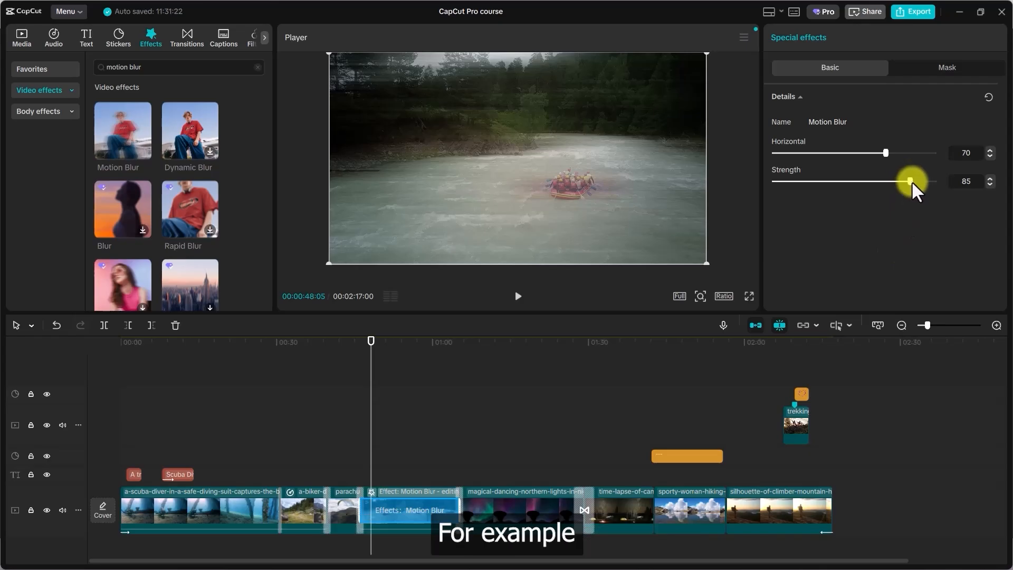
pyautogui.moveTo(907, 181); pyautogui.dragTo(793, 188)
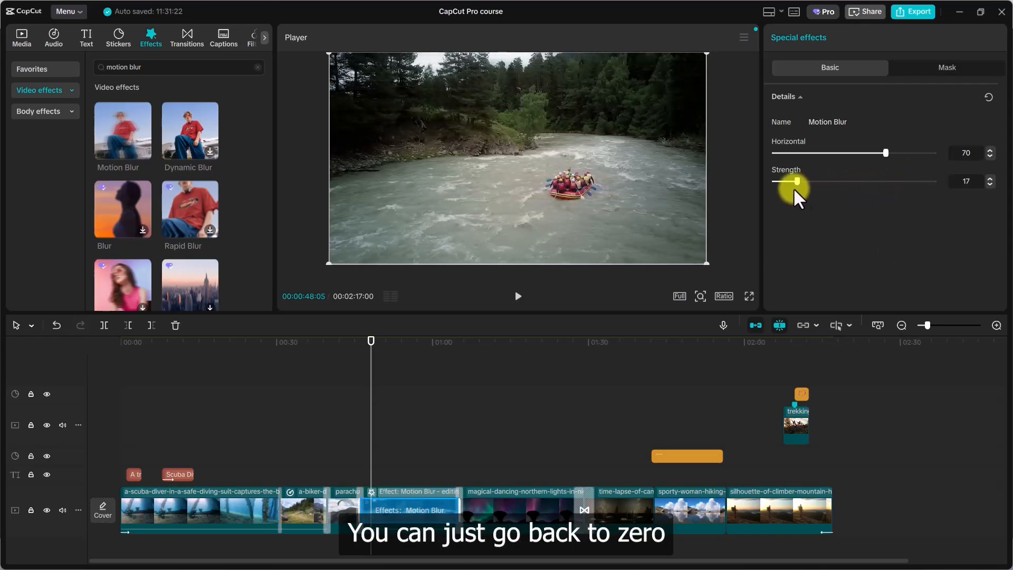
pyautogui.moveTo(773, 187); pyautogui.dragTo(861, 186)
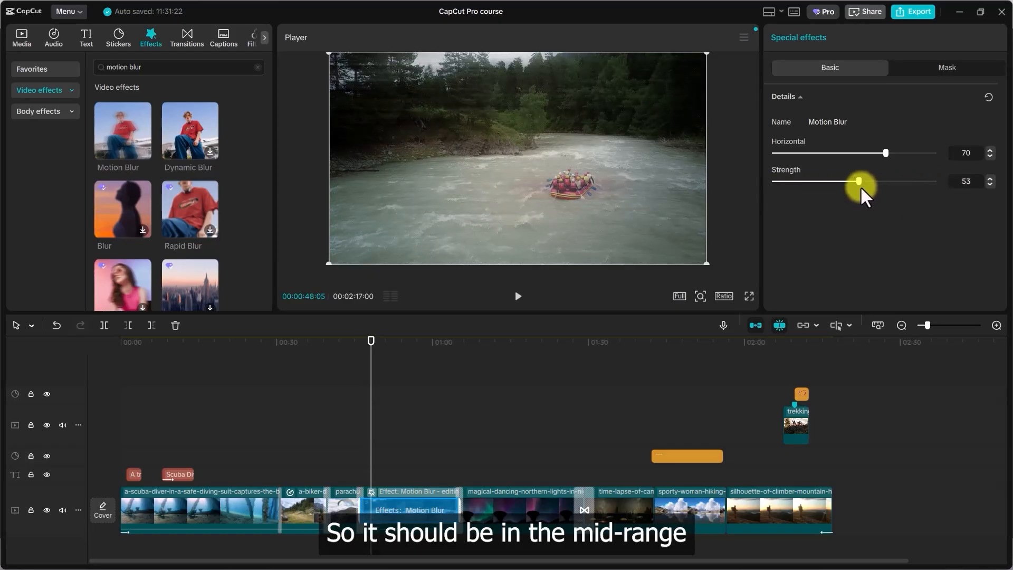
pyautogui.moveTo(858, 186); pyautogui.dragTo(860, 185)
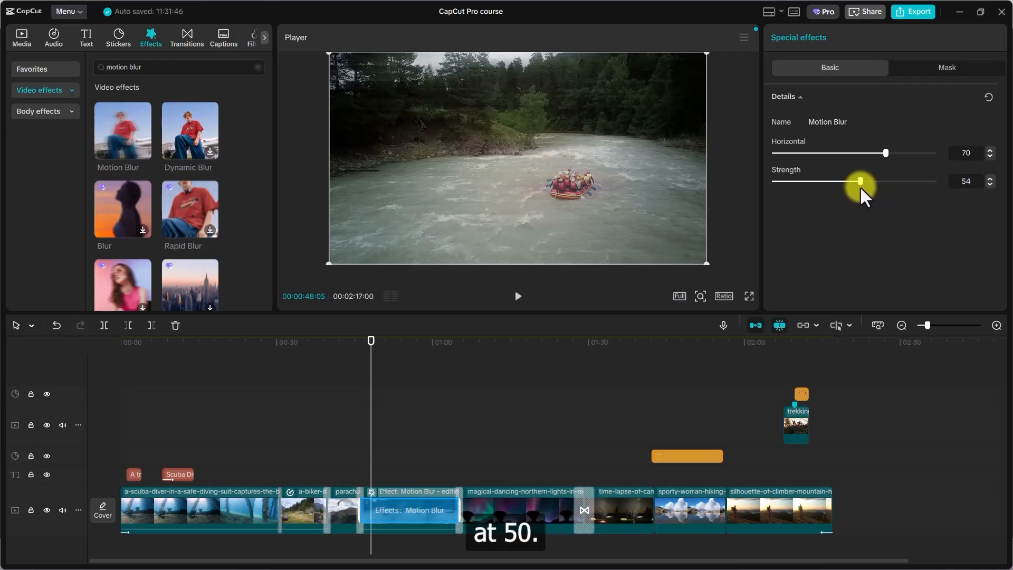
# - Play the blurred rafting clip in full-screen view and raise its Motion Blur strength slightly
pyautogui.press('space')
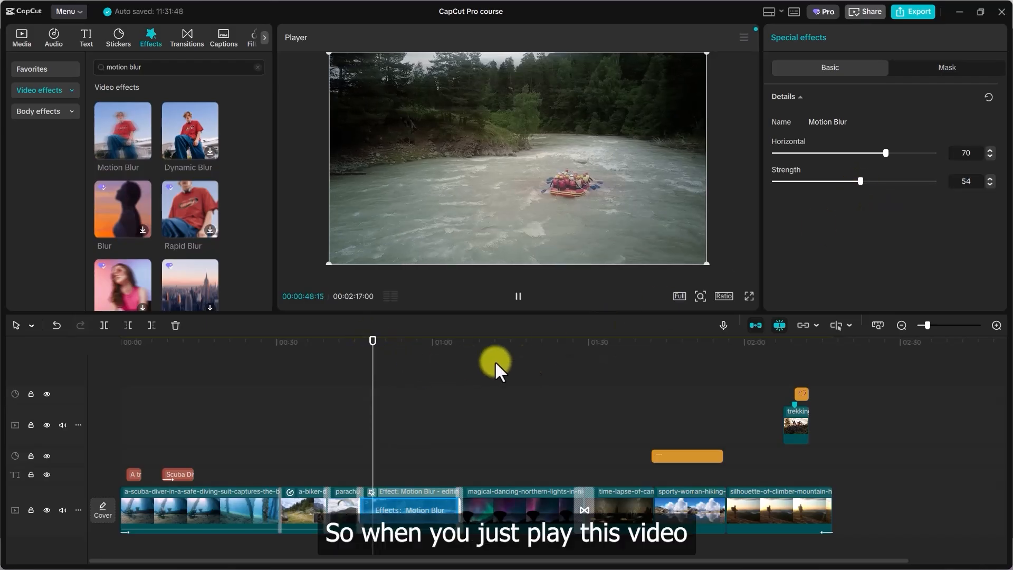
pyautogui.click(749, 296)
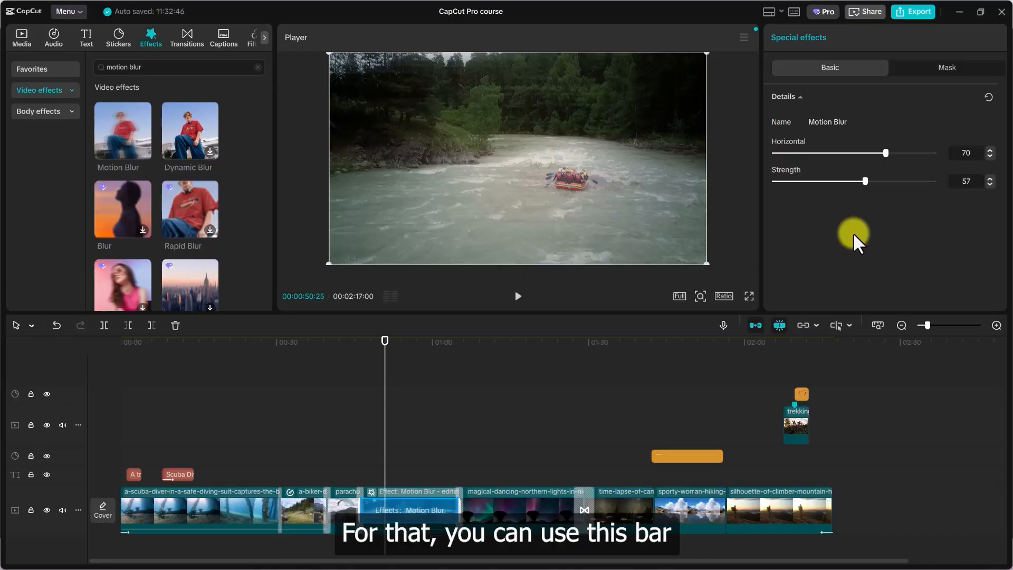
pyautogui.moveTo(862, 179); pyautogui.dragTo(877, 201)
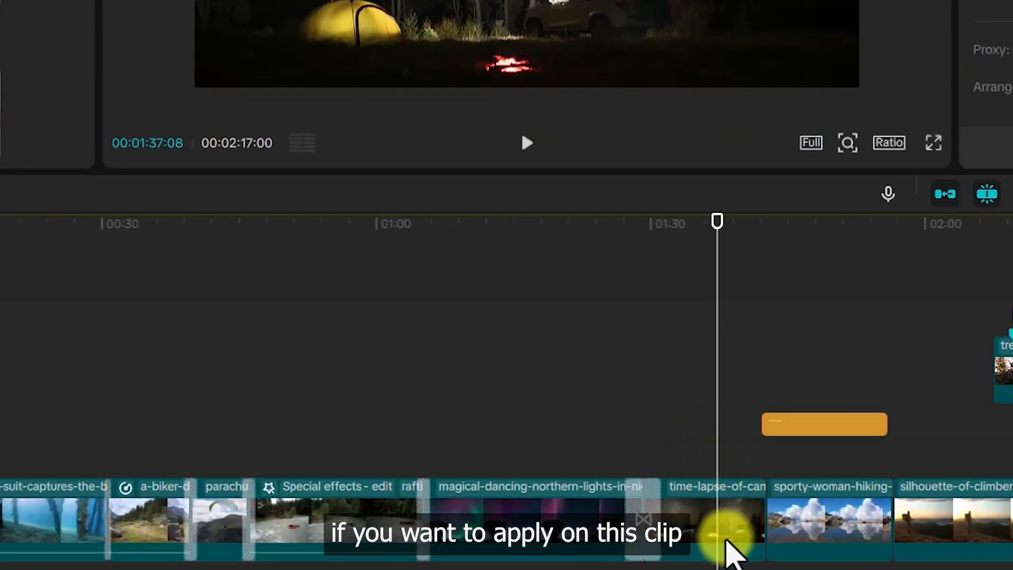
# - Select the time-lapse camping clip and search the effects for "3d"
pyautogui.click(728, 523)
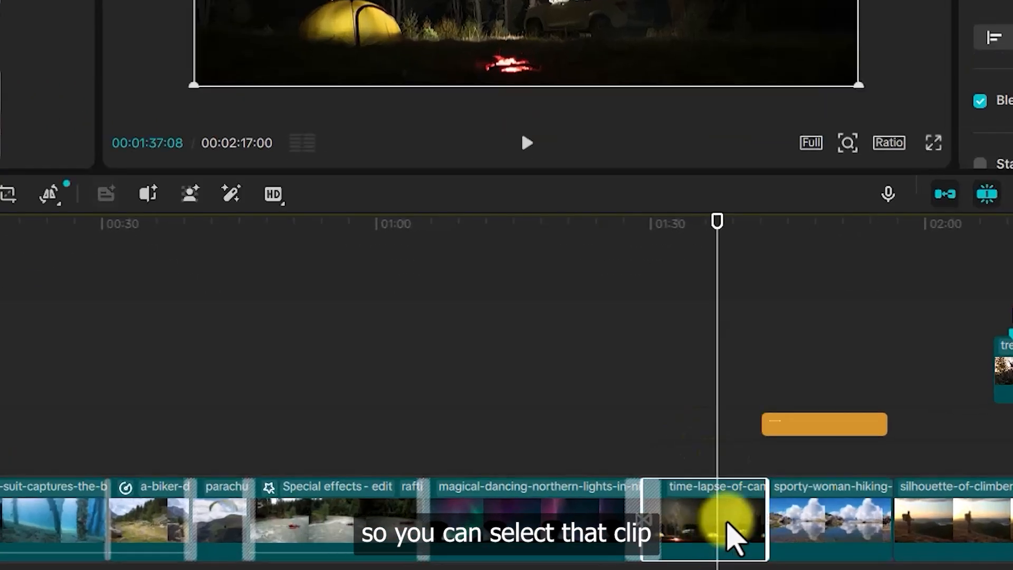
pyautogui.click(222, 79)
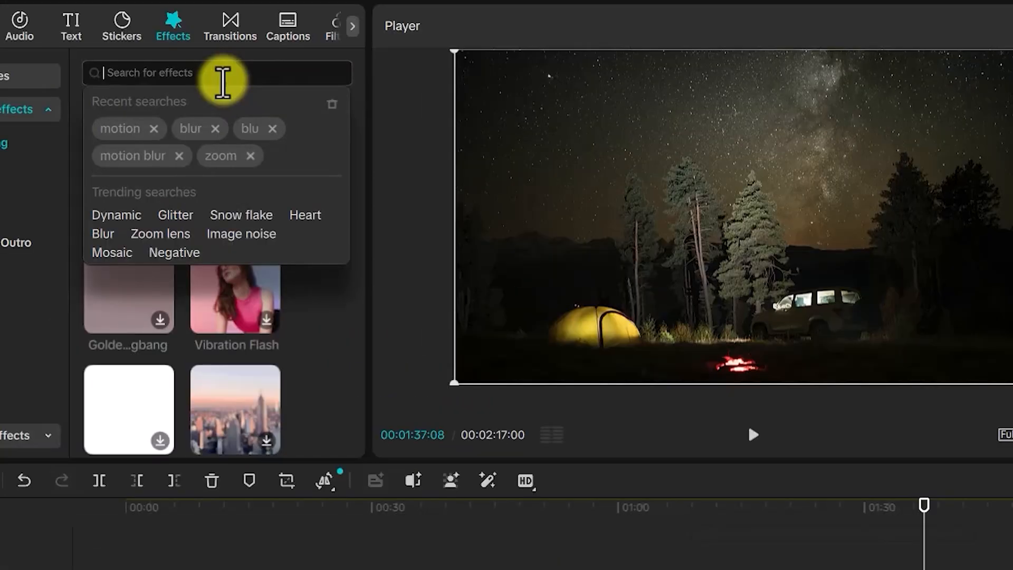
pyautogui.write('3d')
pyautogui.press('Return')
pyautogui.press('Return')
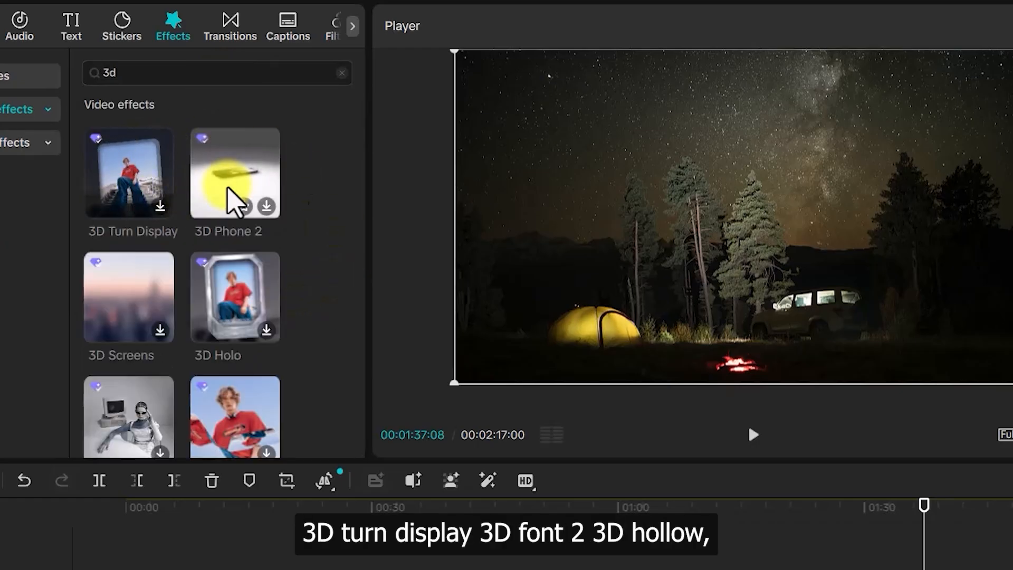
# - Browse the 3D video effects and preview 3D Holo and 3D Rotation on the camping clip
pyautogui.scroll(-3, 243, 314)
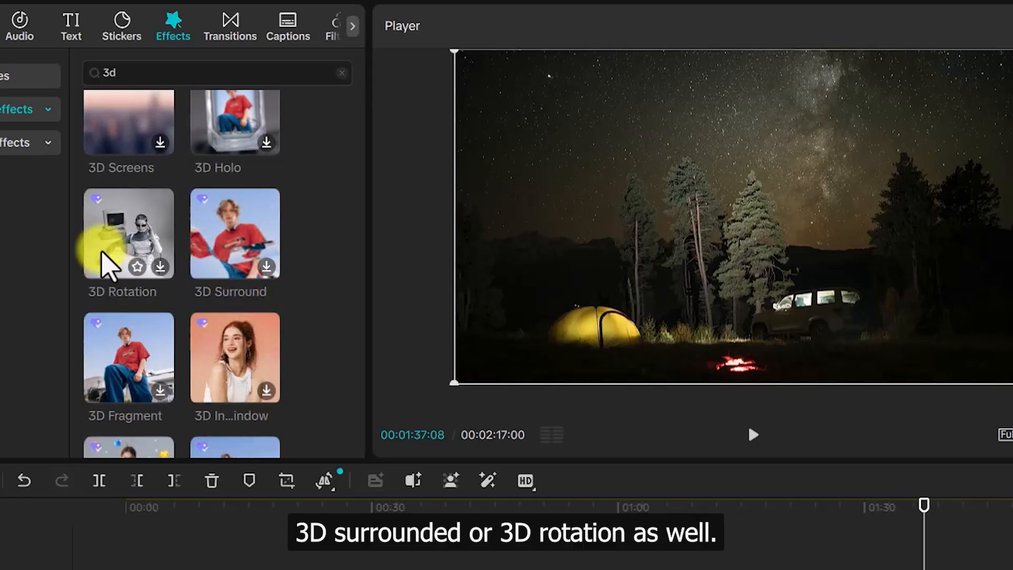
pyautogui.scroll(-5, 169, 362)
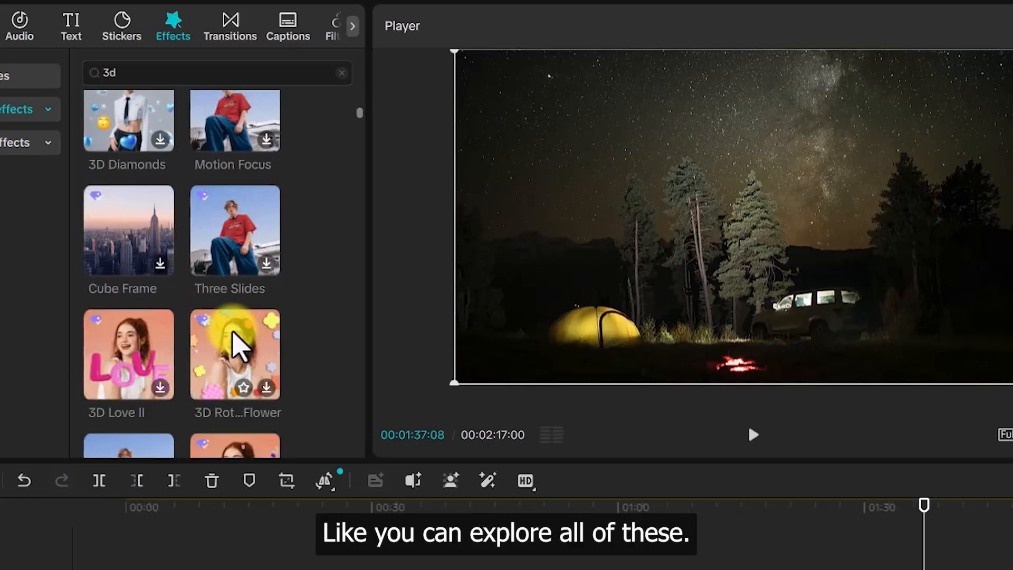
pyautogui.scroll(5, 328, 276)
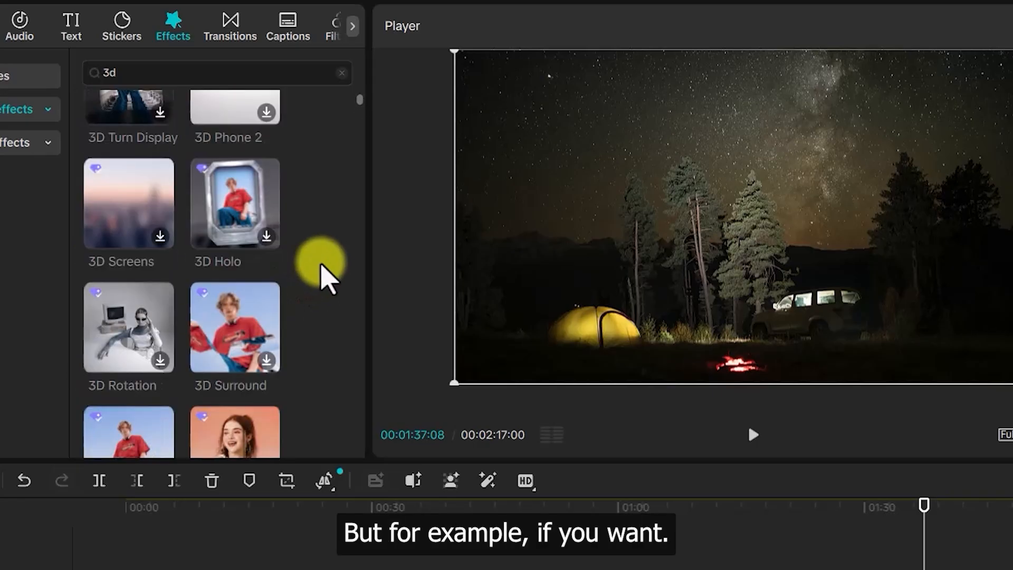
pyautogui.click(266, 238)
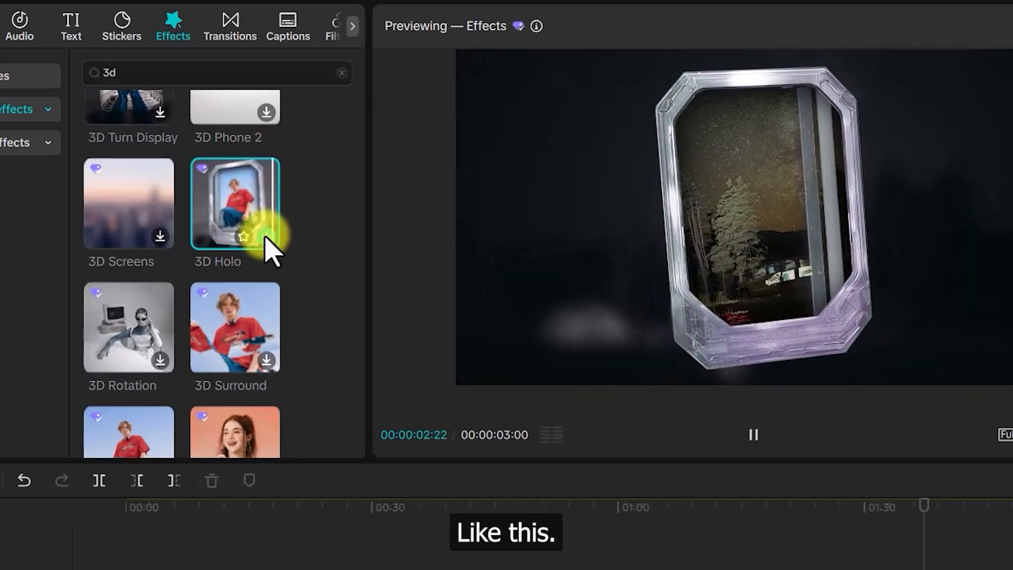
pyautogui.click(160, 348)
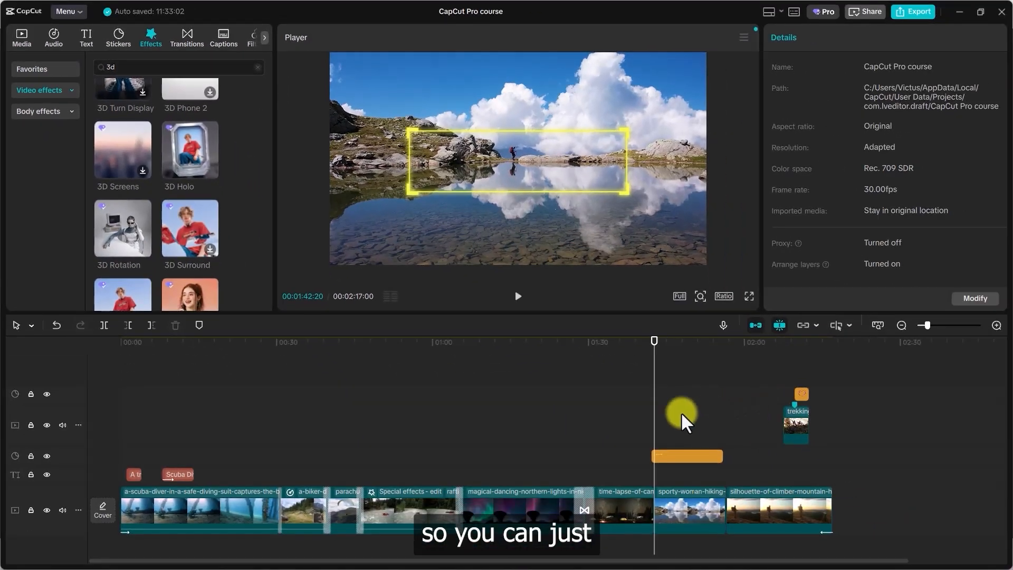
# - Add the campfire group photo from the Graphics folder on a new track above the time-lapse camping clip
pyautogui.click(27, 36)
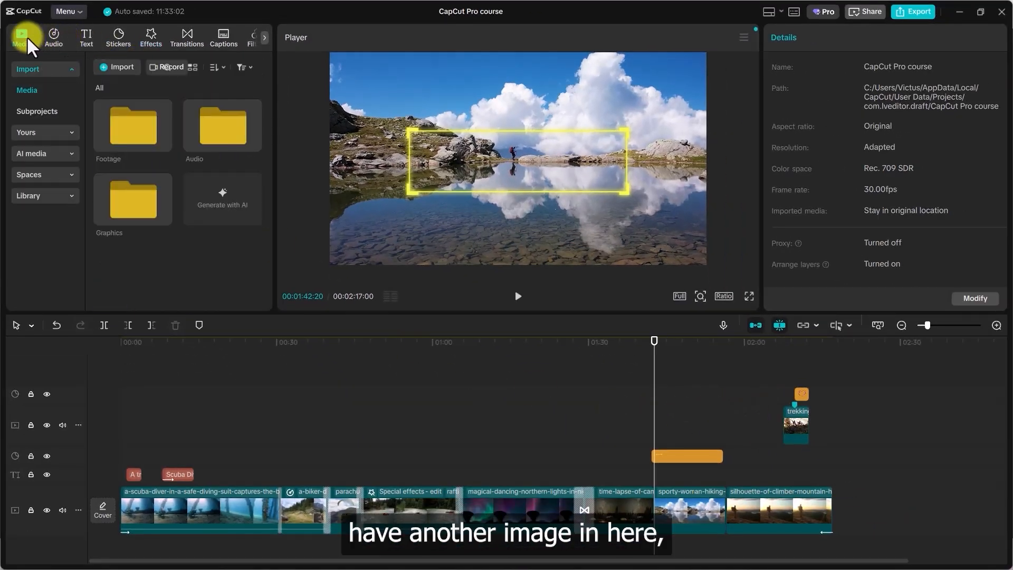
pyautogui.doubleClick(122, 206)
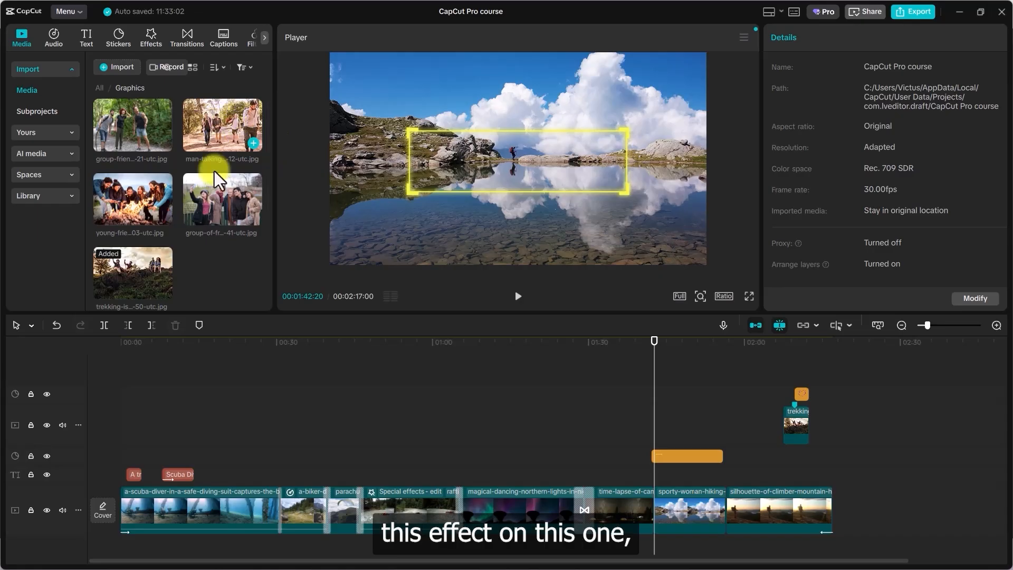
pyautogui.moveTo(131, 184); pyautogui.dragTo(517, 397)
pyautogui.moveTo(618, 453); pyautogui.dragTo(625, 467)
pyautogui.click(649, 401)
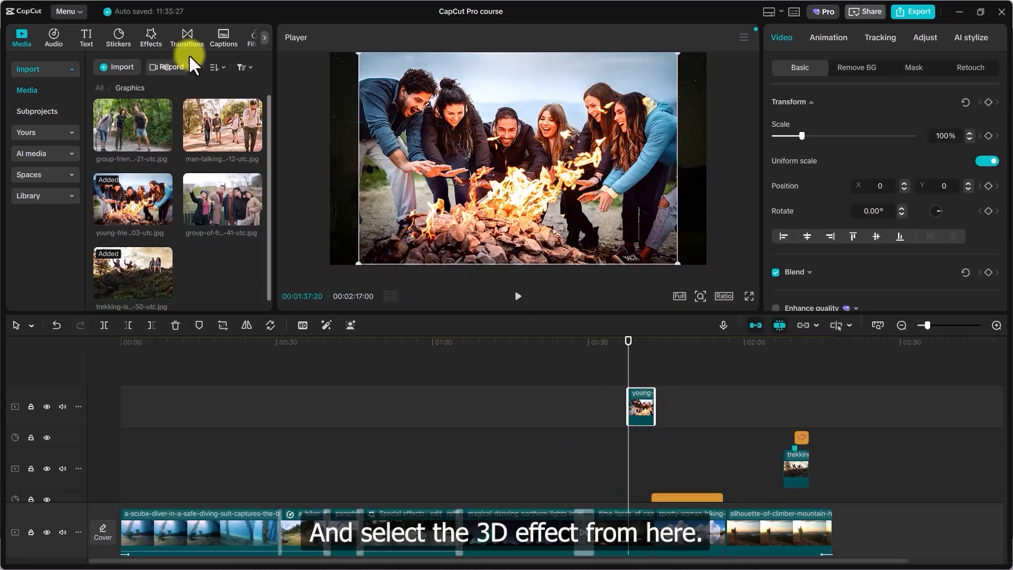
# - Preview the 3D Rotation effect and set the campfire photo's scale to 120%
pyautogui.click(160, 35)
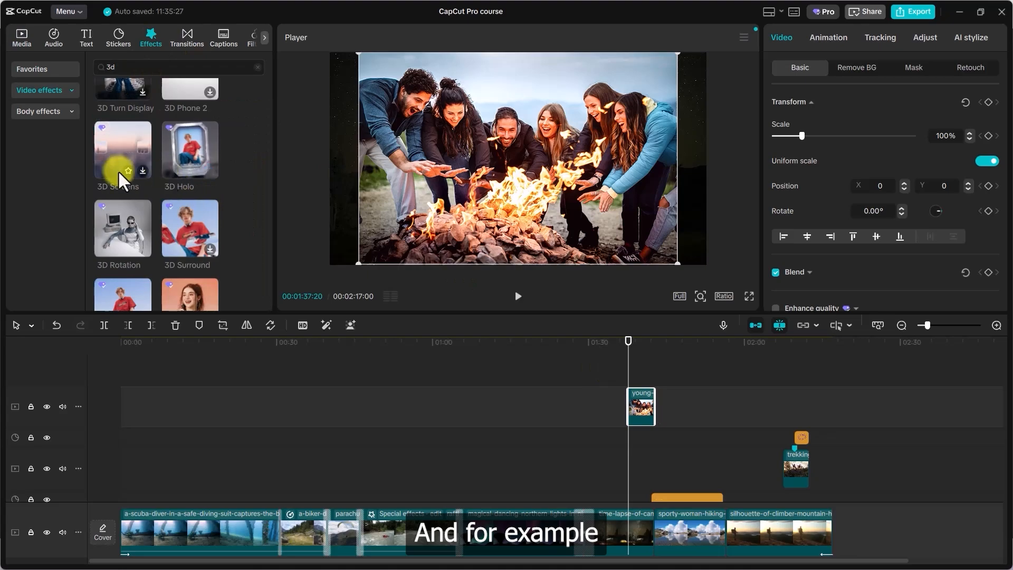
pyautogui.click(127, 225)
pyautogui.click(632, 372)
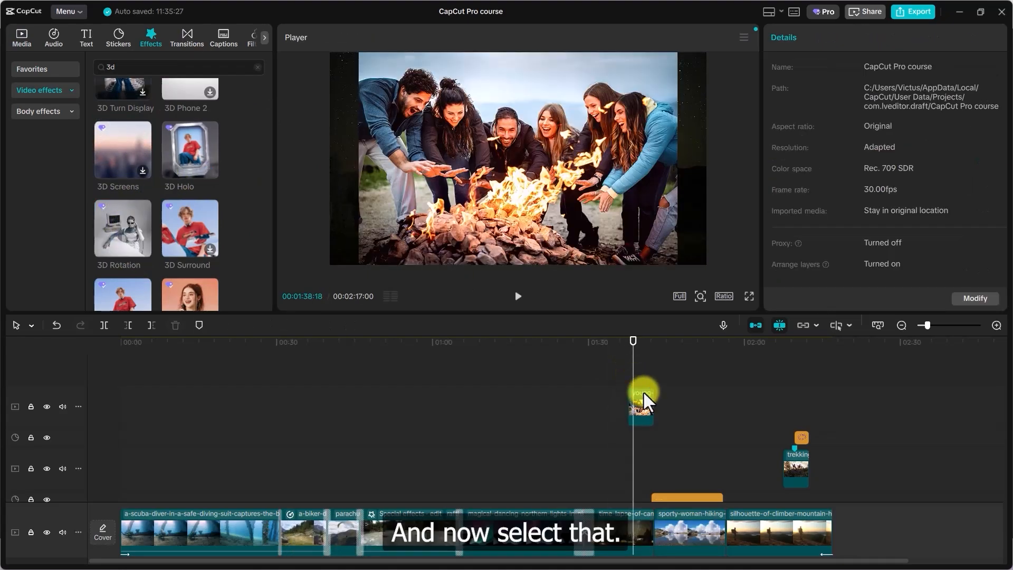
pyautogui.click(641, 406)
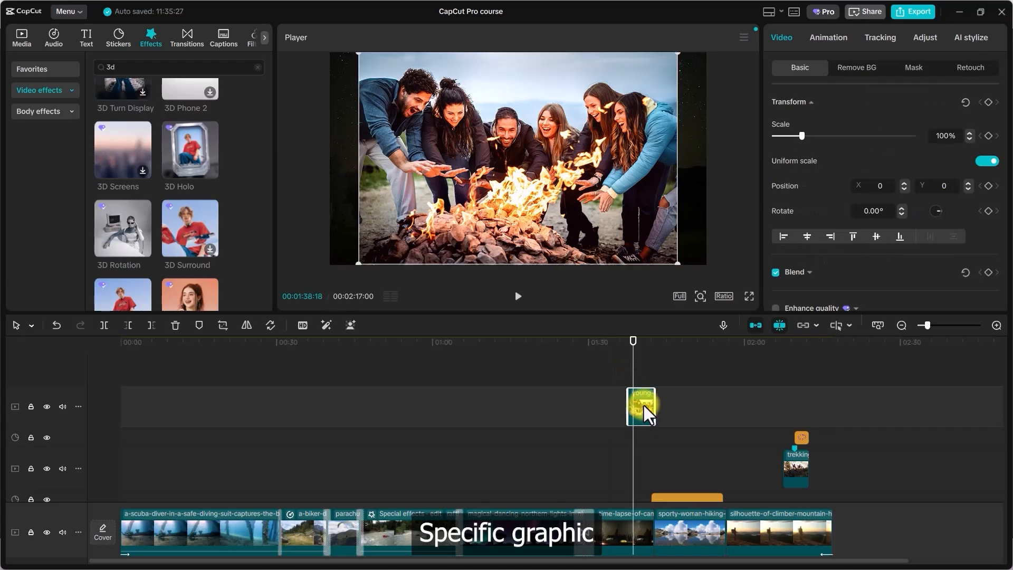
pyautogui.moveTo(800, 138); pyautogui.dragTo(805, 138)
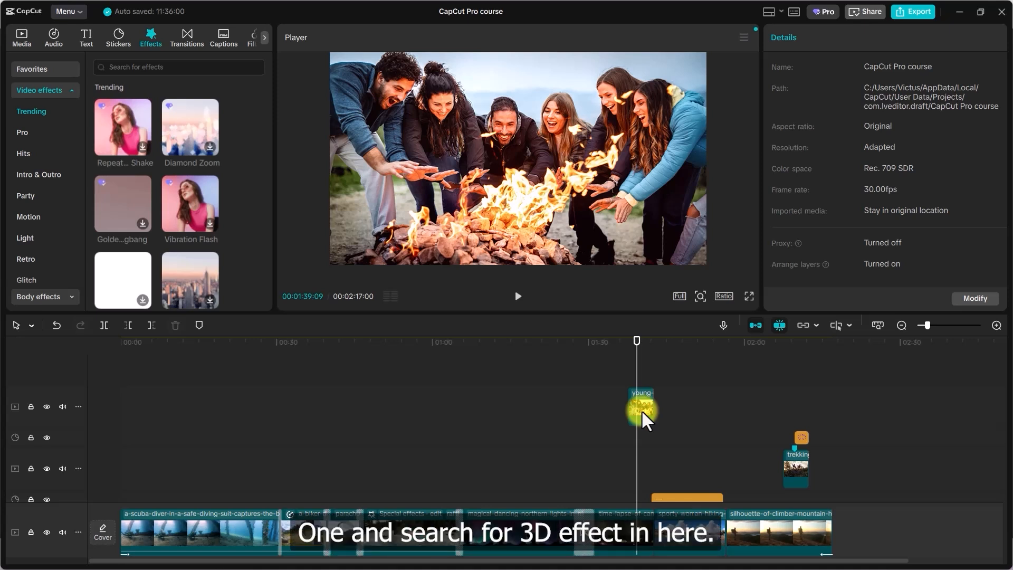
# - Select the campfire photo, search the effects for "3d", and browse the matching video effects
pyautogui.click(641, 410)
pyautogui.click(172, 66)
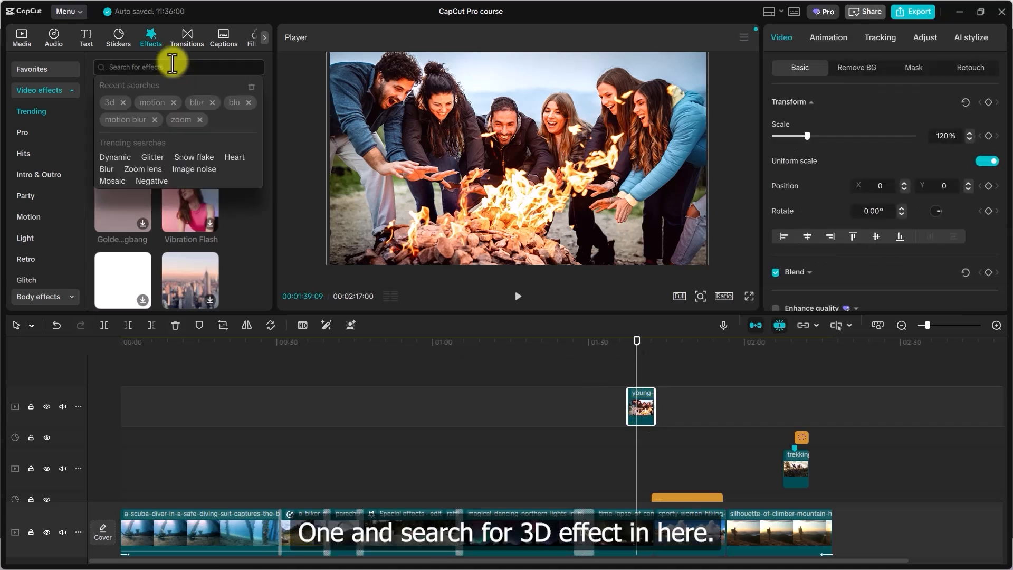
pyautogui.write('3d')
pyautogui.press('Return')
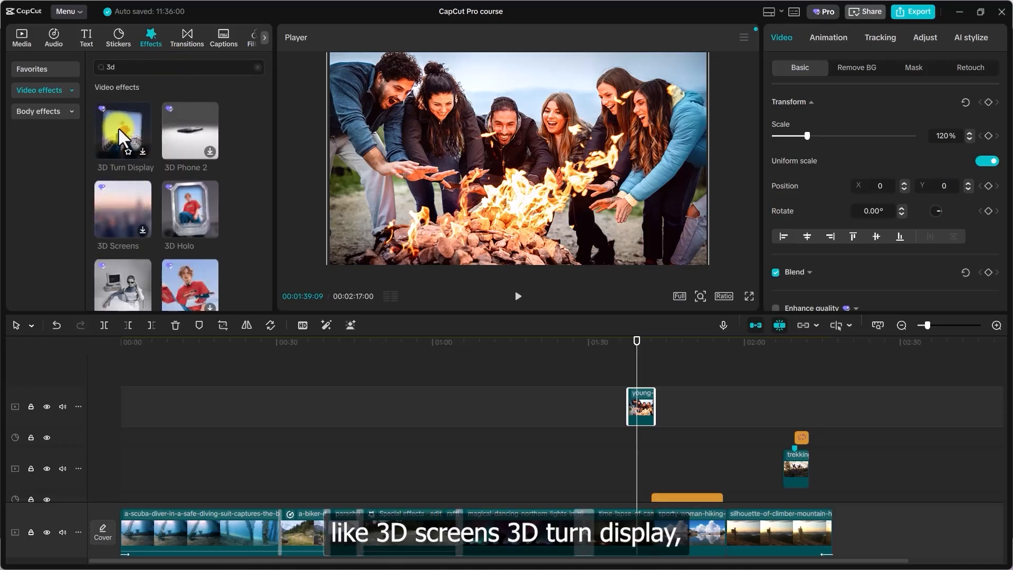
pyautogui.scroll(-2, 178, 209)
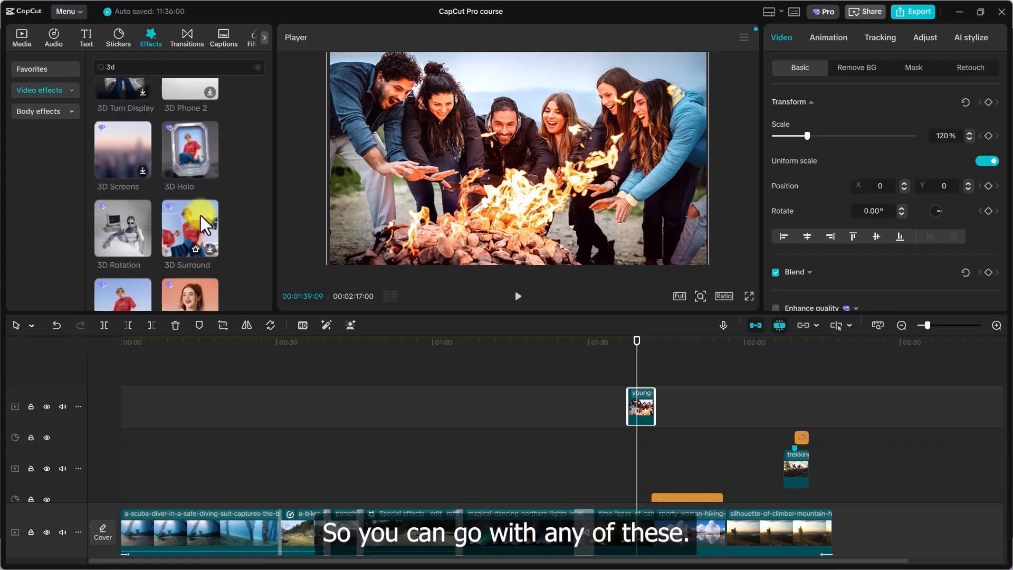
pyautogui.scroll(2, 188, 215)
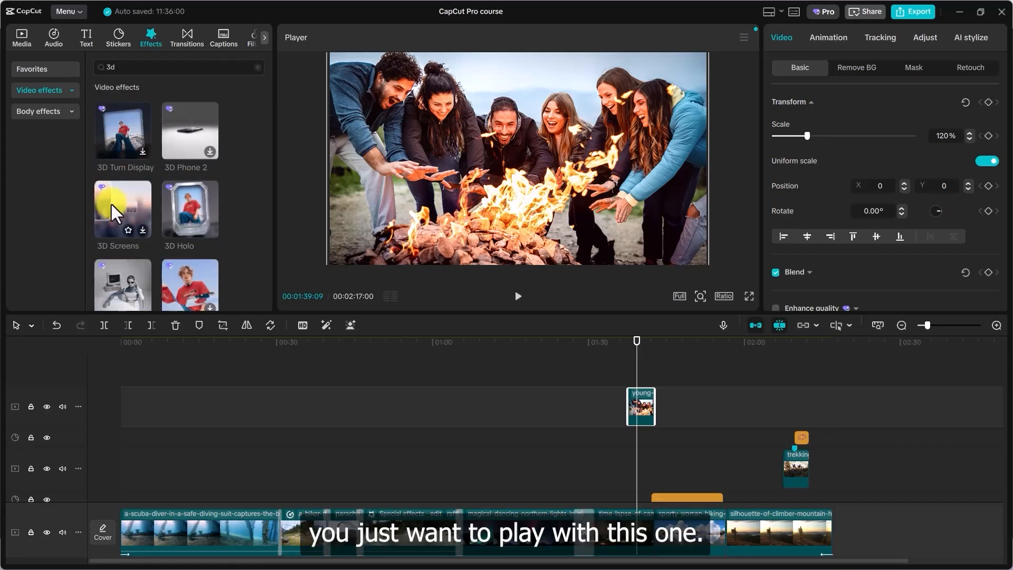
# - Preview the 3D Screens effect and apply it to the campfire photo
pyautogui.click(131, 206)
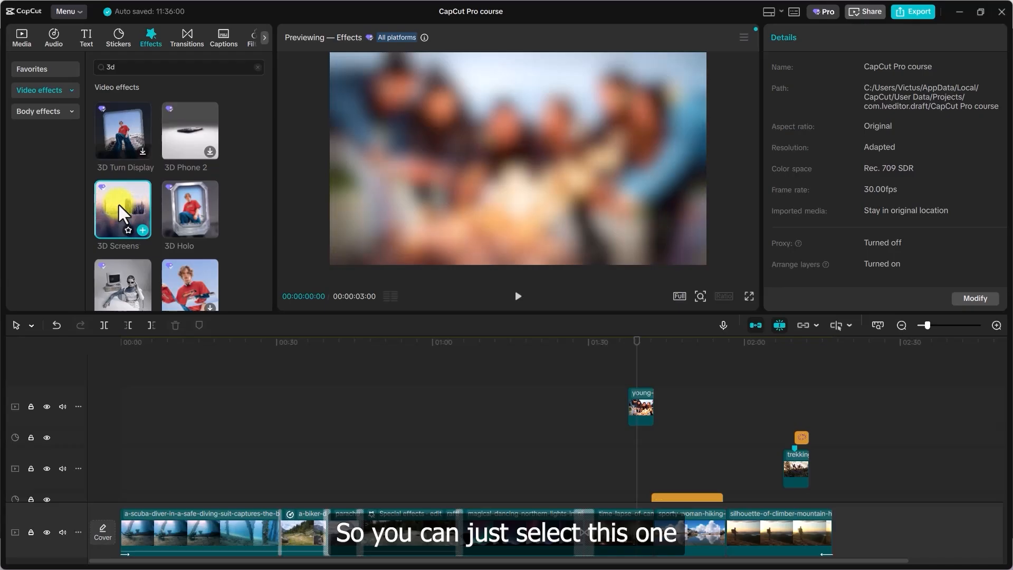
pyautogui.moveTo(118, 203); pyautogui.dragTo(533, 373)
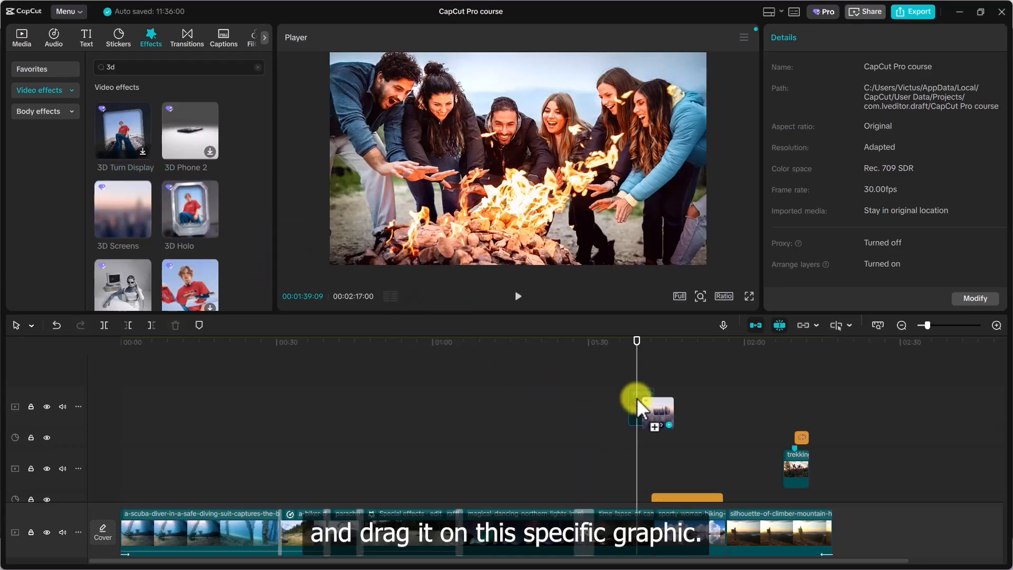
pyautogui.moveTo(636, 397); pyautogui.dragTo(635, 398)
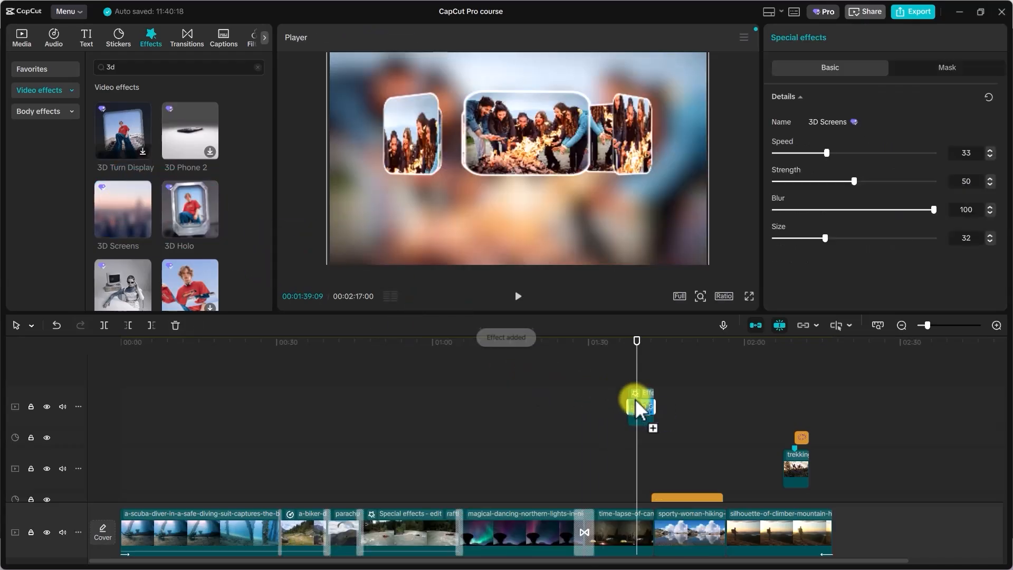
# - Play the campfire photo with its 3D Screens effect in full-screen view from just before its start
pyautogui.click(616, 340)
pyautogui.press('space')
pyautogui.press('space')
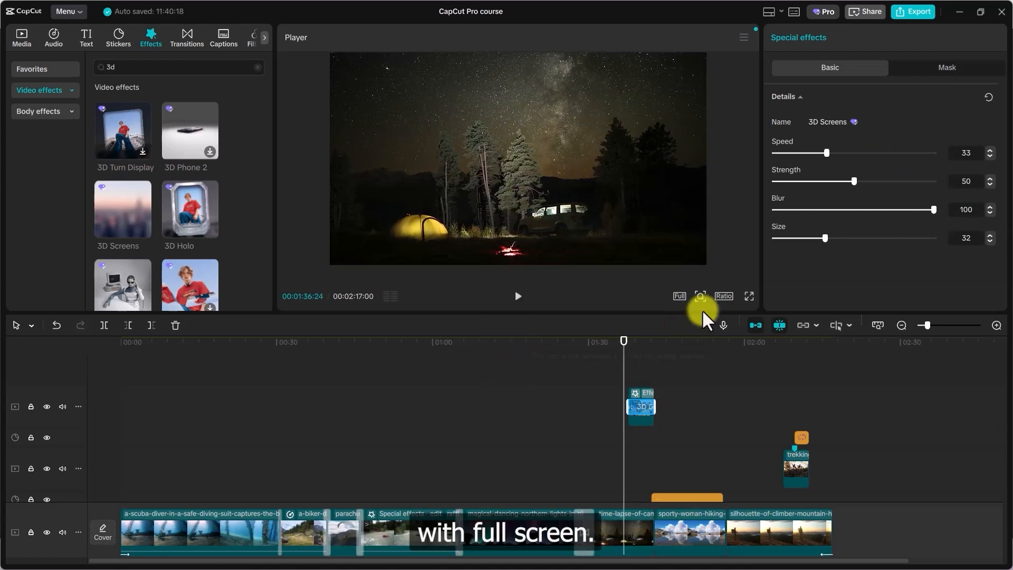
pyautogui.click(749, 296)
pyautogui.press('space')
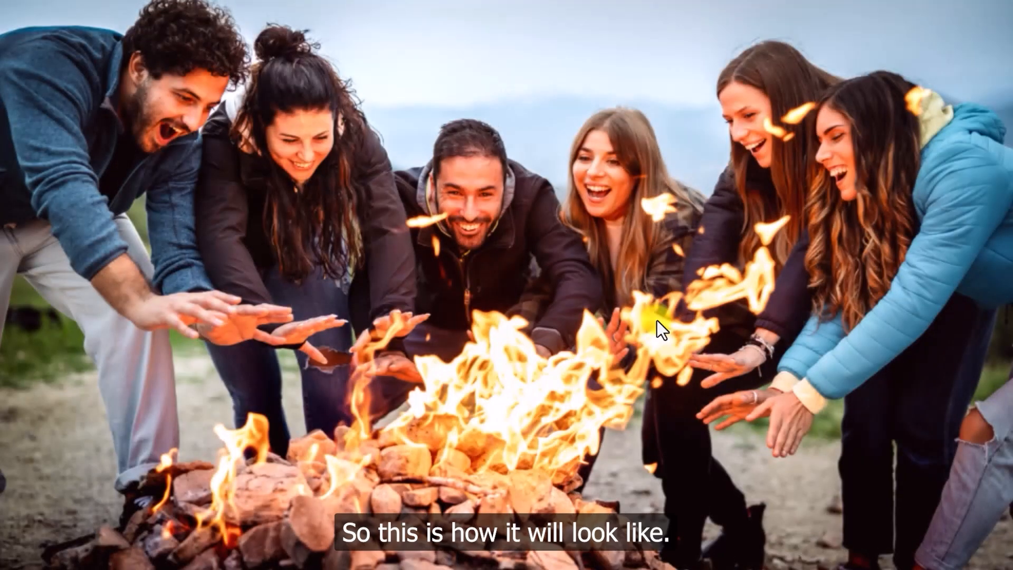
pyautogui.click(657, 321)
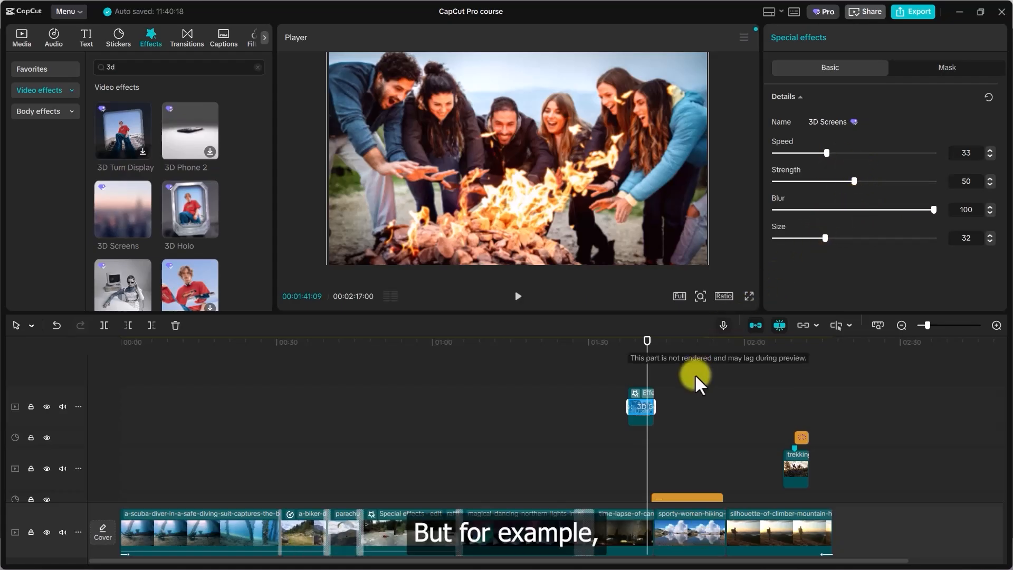
# - Replace the campfire photo's 3D Screens effect with 3D Surround and play it from just before the photo
pyautogui.hotkey('ctrl', 'z')
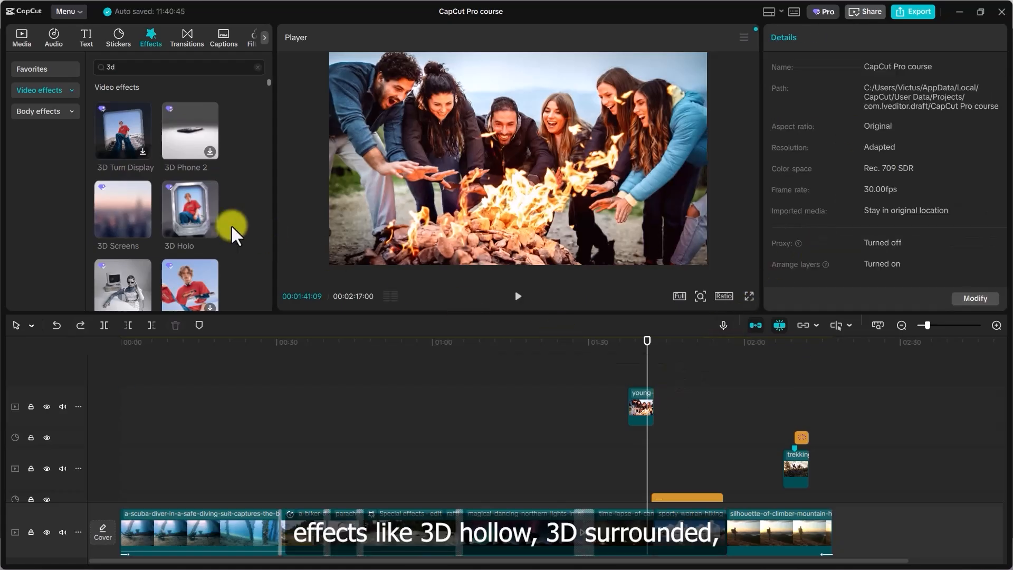
pyautogui.scroll(-1, 184, 210)
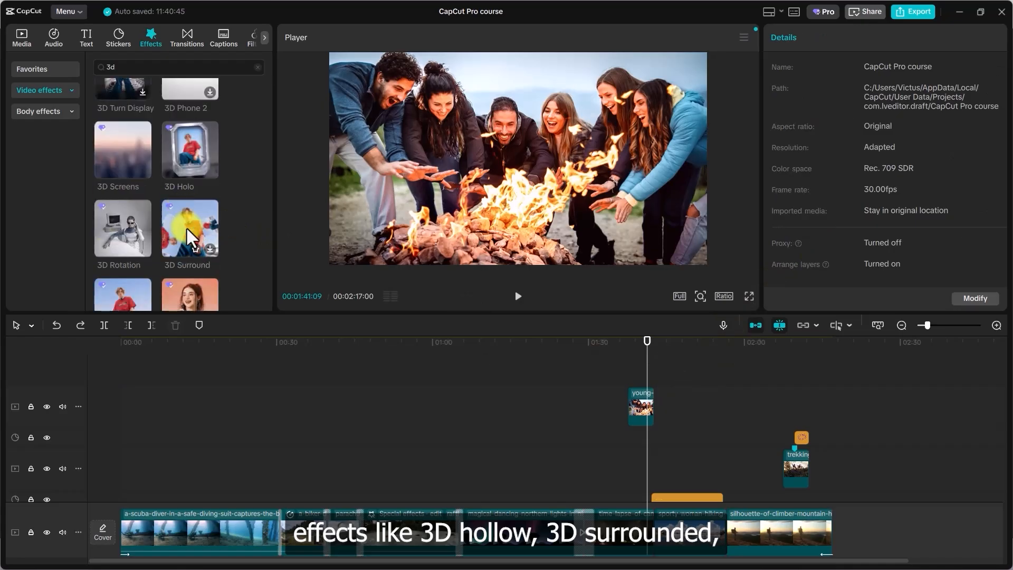
pyautogui.moveTo(182, 227); pyautogui.dragTo(615, 344)
pyautogui.moveTo(631, 394); pyautogui.dragTo(631, 396)
pyautogui.click(619, 337)
pyautogui.press('space')
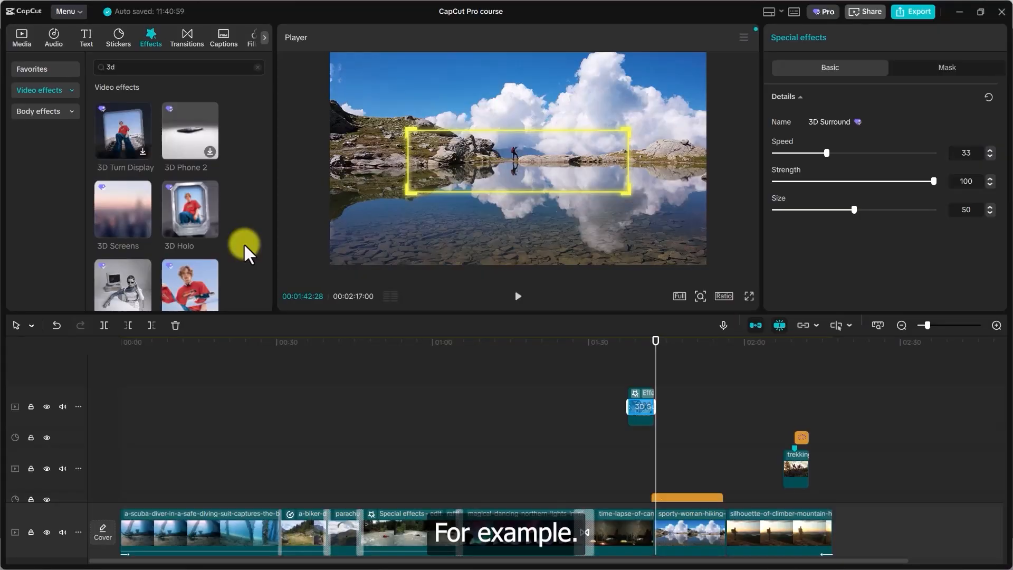
# - Review the overlay tracks in the timeline and play the trekking photo with its circle sticker
pyautogui.scroll(-1, 244, 243)
pyautogui.scroll(-1, 329, 434)
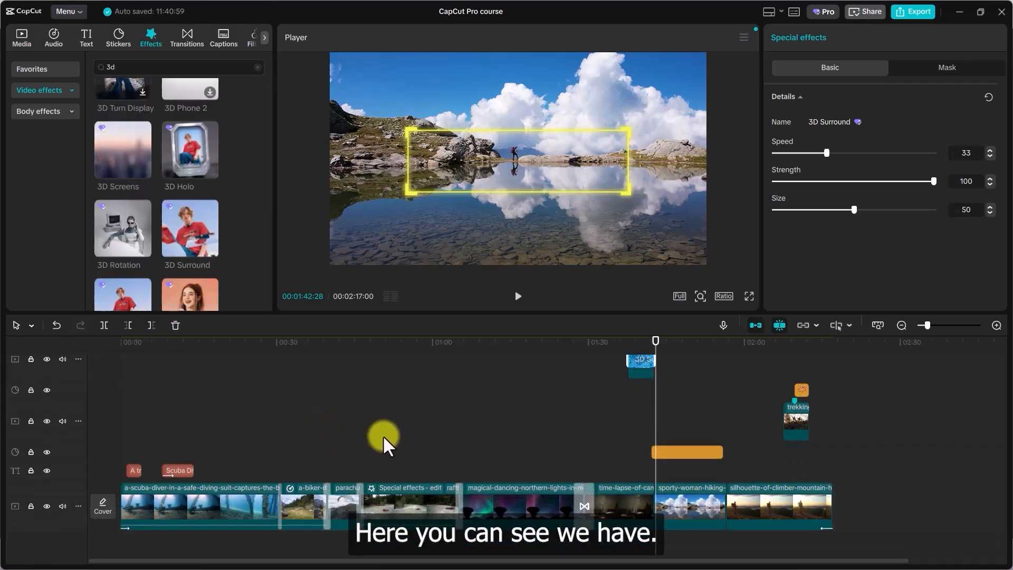
pyautogui.click(686, 451)
pyautogui.click(789, 380)
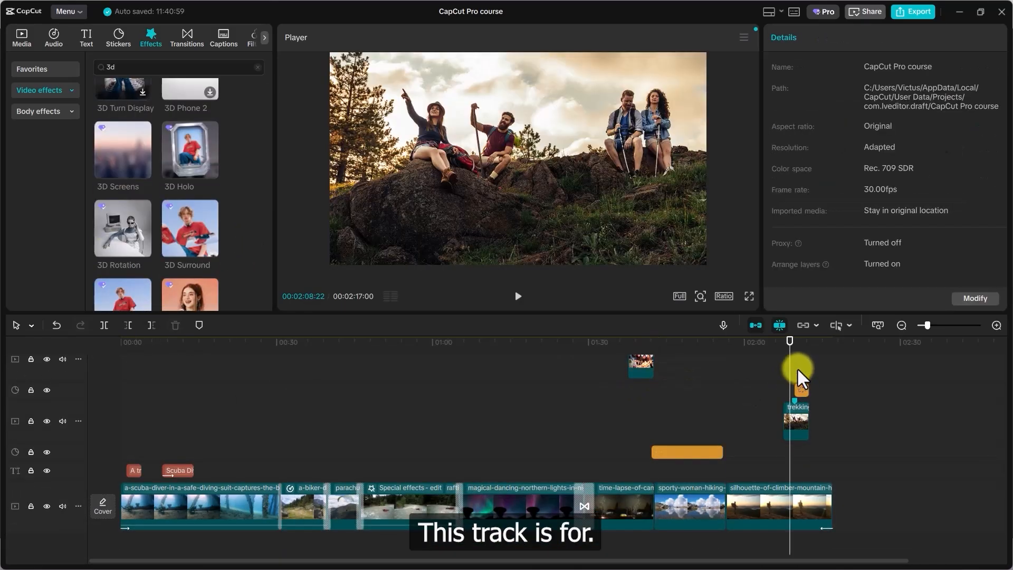
pyautogui.press('space')
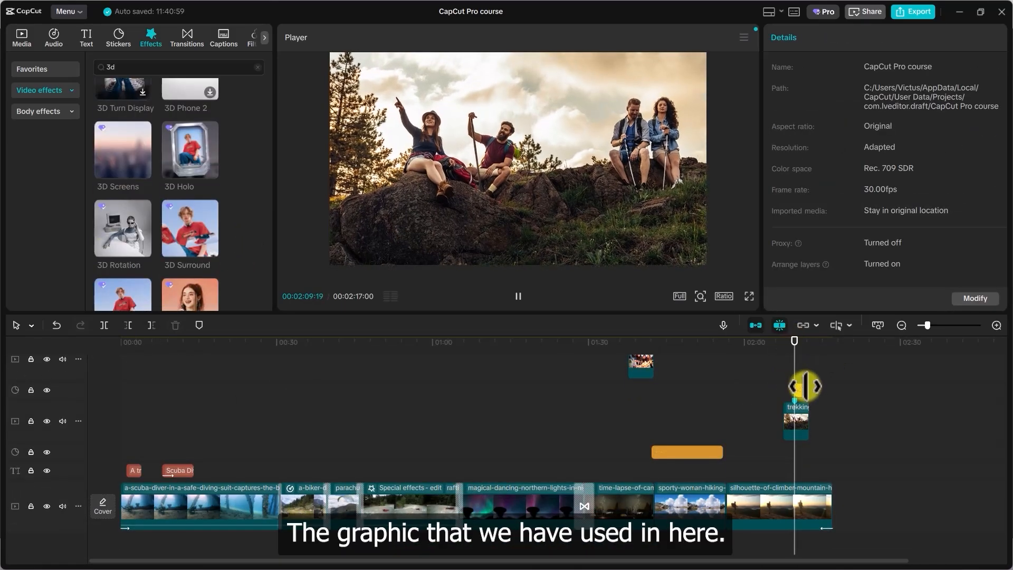
pyautogui.press('space')
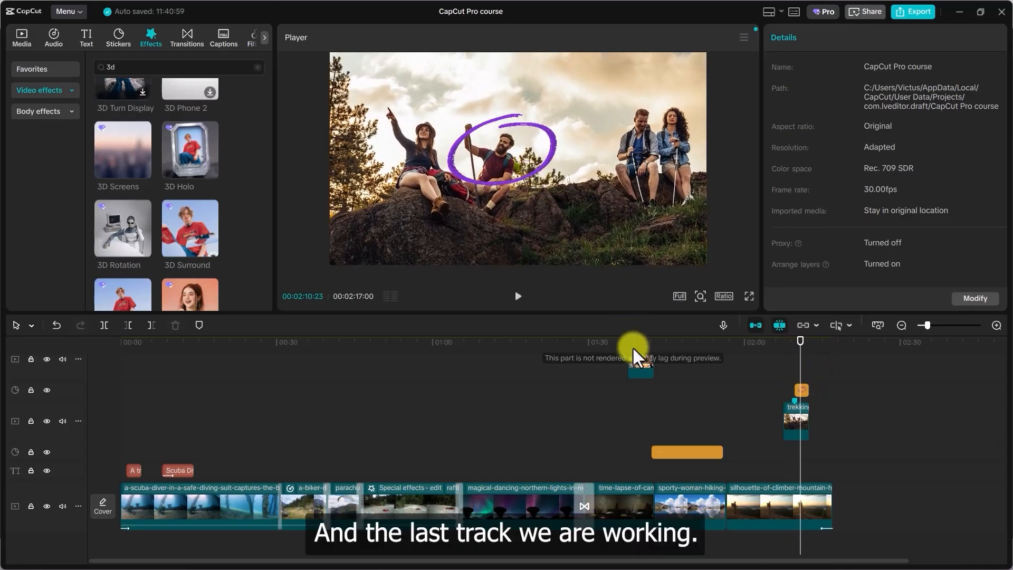
# - Return to just before the campfire photo and replay its 3D Surround effect
pyautogui.scroll(1, 627, 369)
pyautogui.scroll(1, 631, 377)
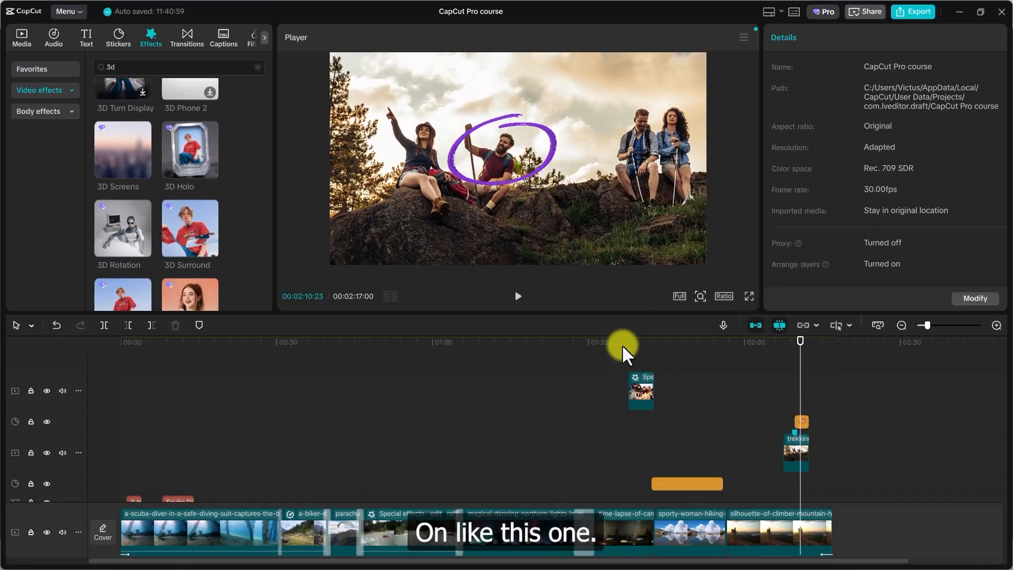
pyautogui.click(623, 347)
pyautogui.press('space')
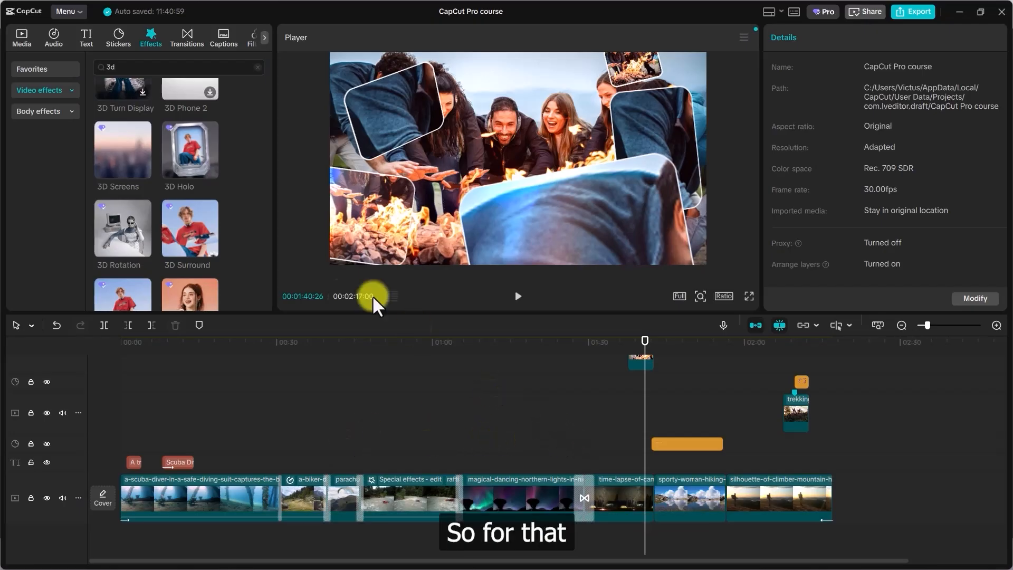
# - Add Villatic - Happy Vibes Song.mp3 from the Audio folder beneath the main video track, starting at the beginning of the timeline
pyautogui.click(25, 33)
pyautogui.click(102, 90)
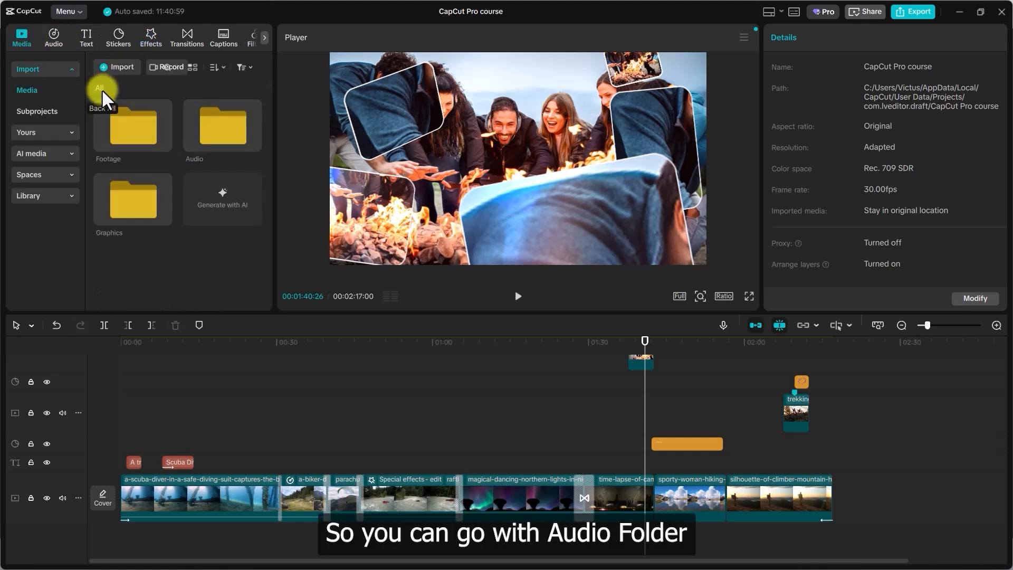
pyautogui.click(216, 131)
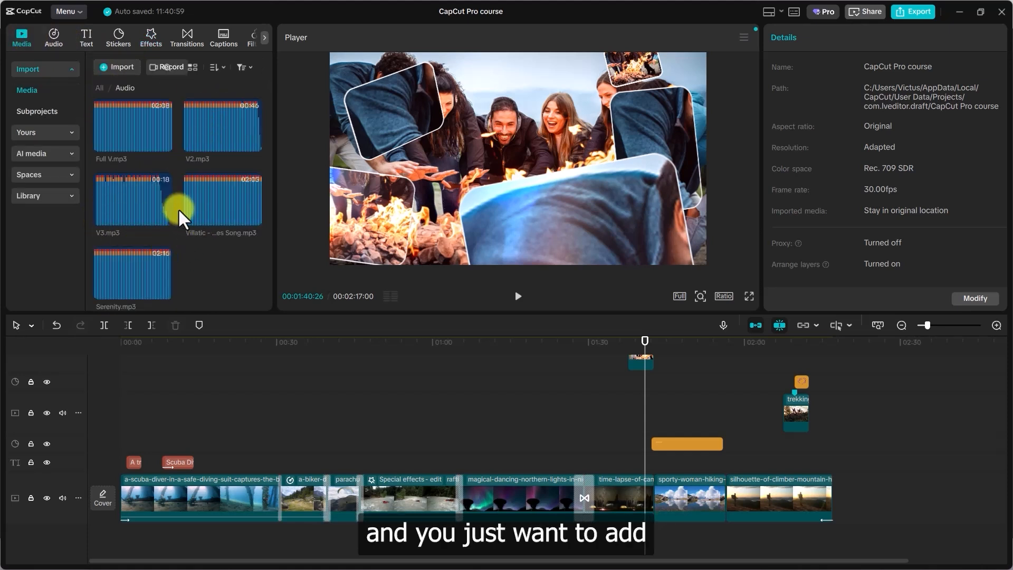
pyautogui.scroll(-1, 194, 210)
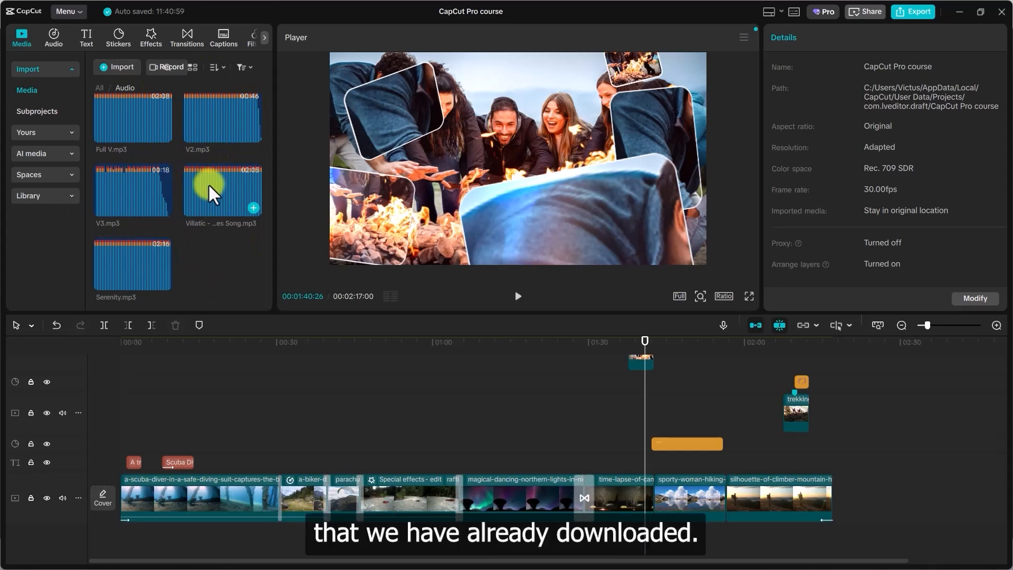
pyautogui.moveTo(215, 194); pyautogui.dragTo(125, 541)
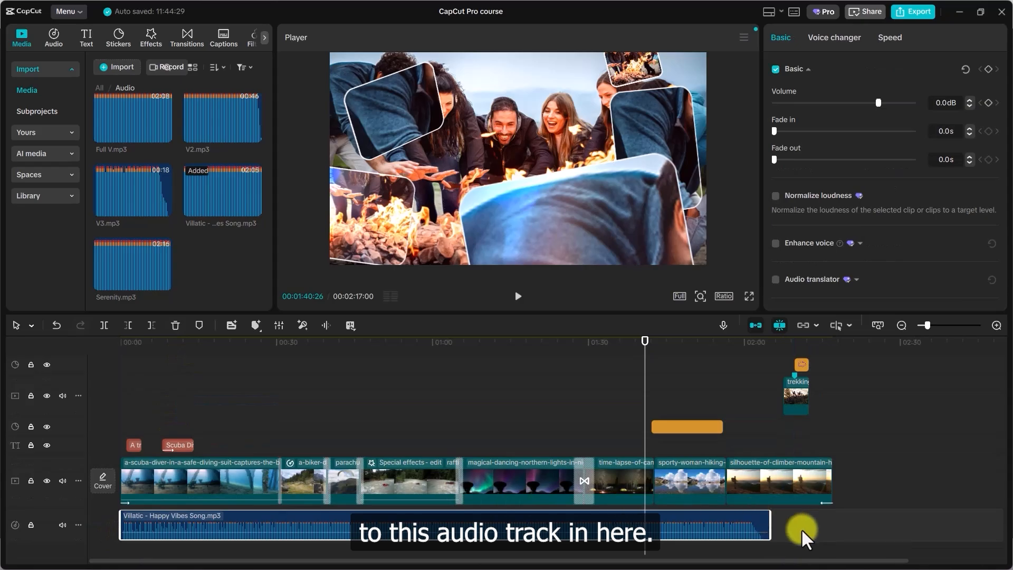
# - Shorten the northern-lights clip from its end, and trim the end of the Happy Vibes song to the end of the main video track
pyautogui.click(551, 477)
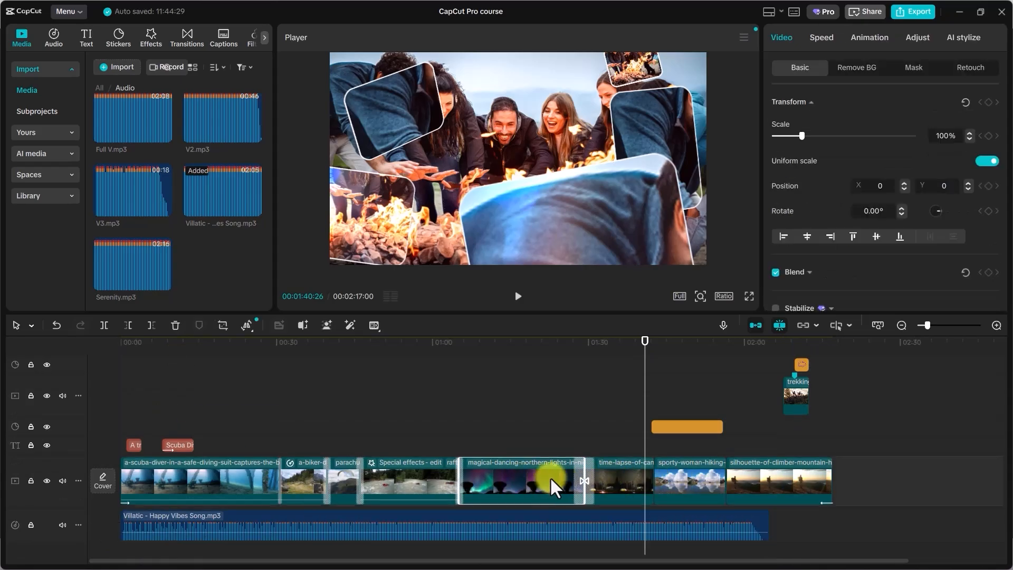
pyautogui.moveTo(580, 470); pyautogui.dragTo(515, 479)
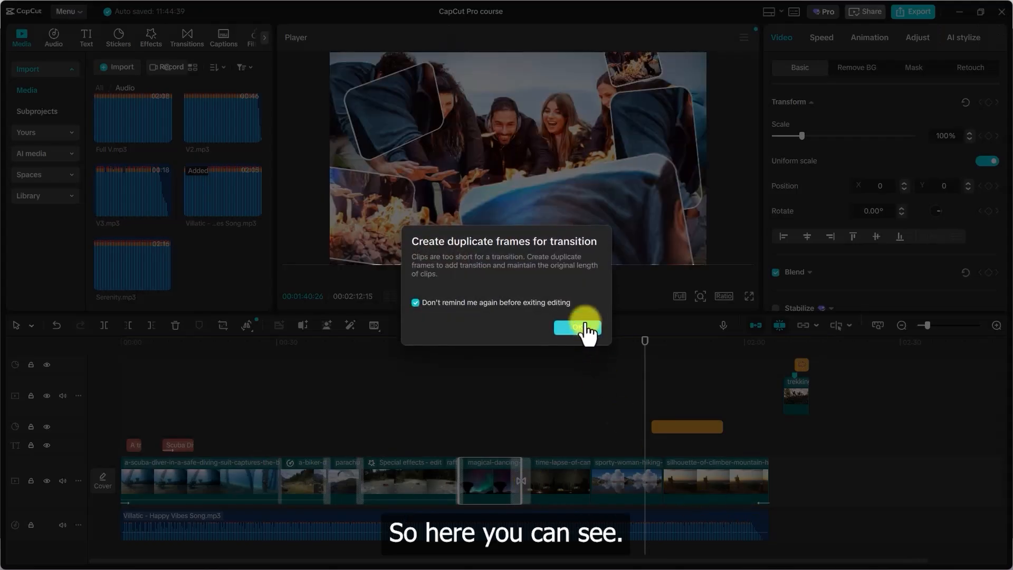
pyautogui.click(578, 328)
pyautogui.click(762, 524)
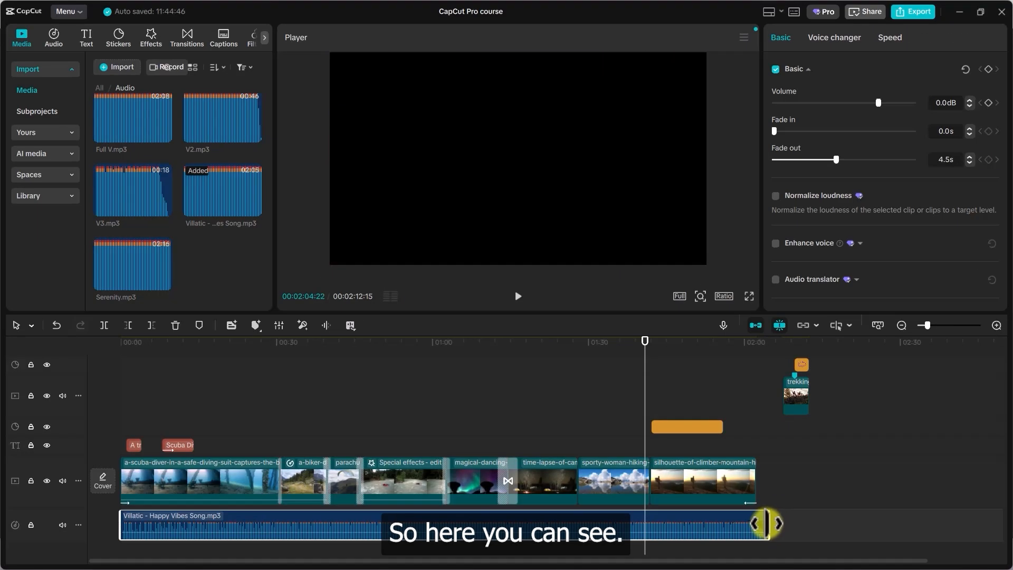
pyautogui.click(818, 514)
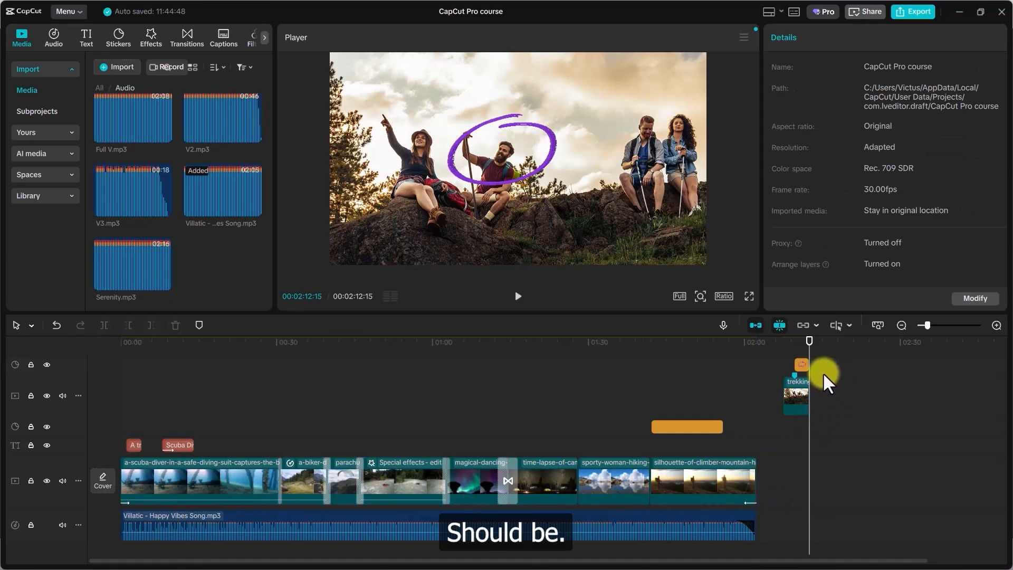
# - Move the trekking photo with its circle sticker back to end with the main video, and align the song's end there
pyautogui.moveTo(793, 384); pyautogui.dragTo(742, 419)
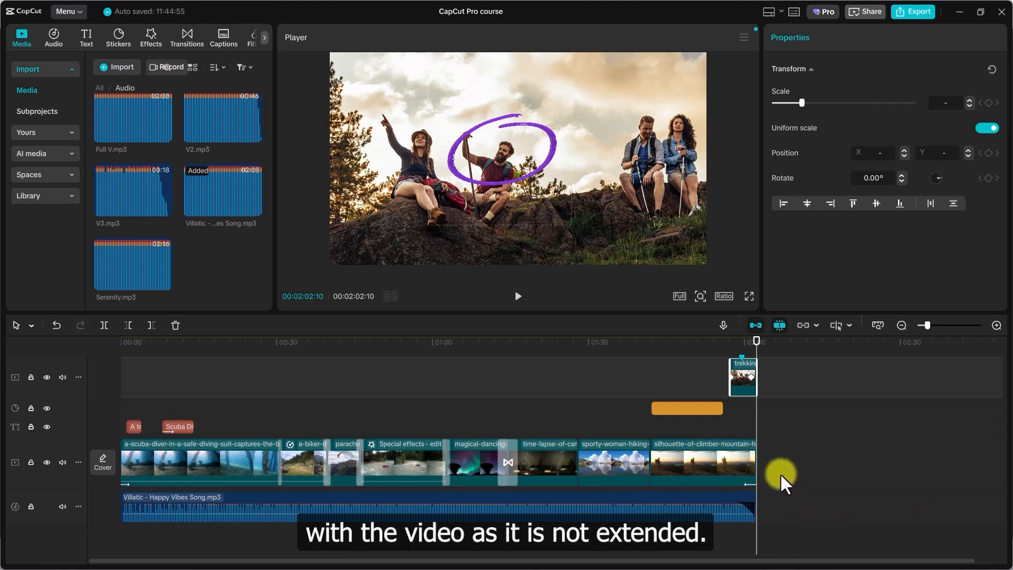
pyautogui.scroll(2, 618, 460)
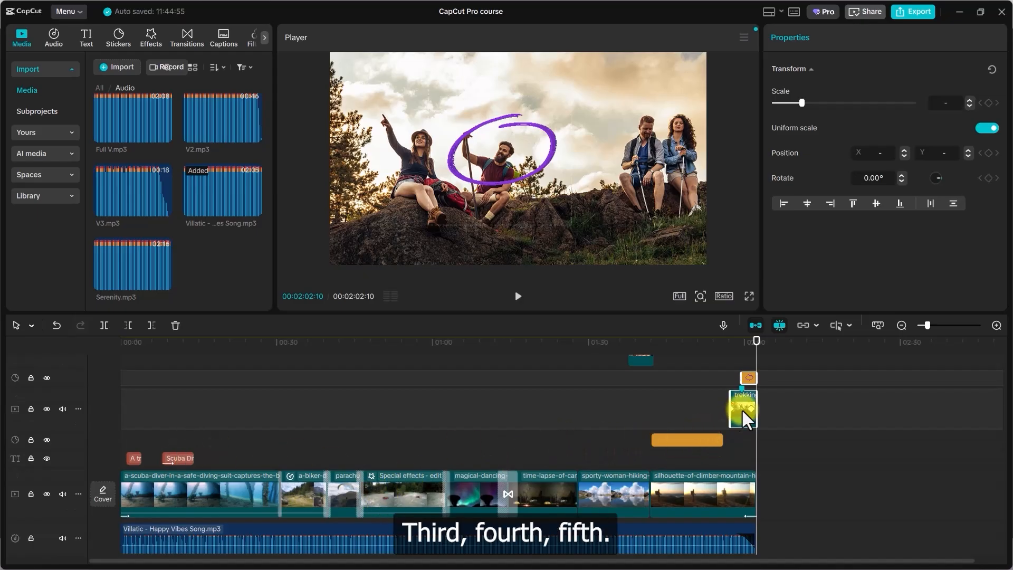
pyautogui.click(606, 546)
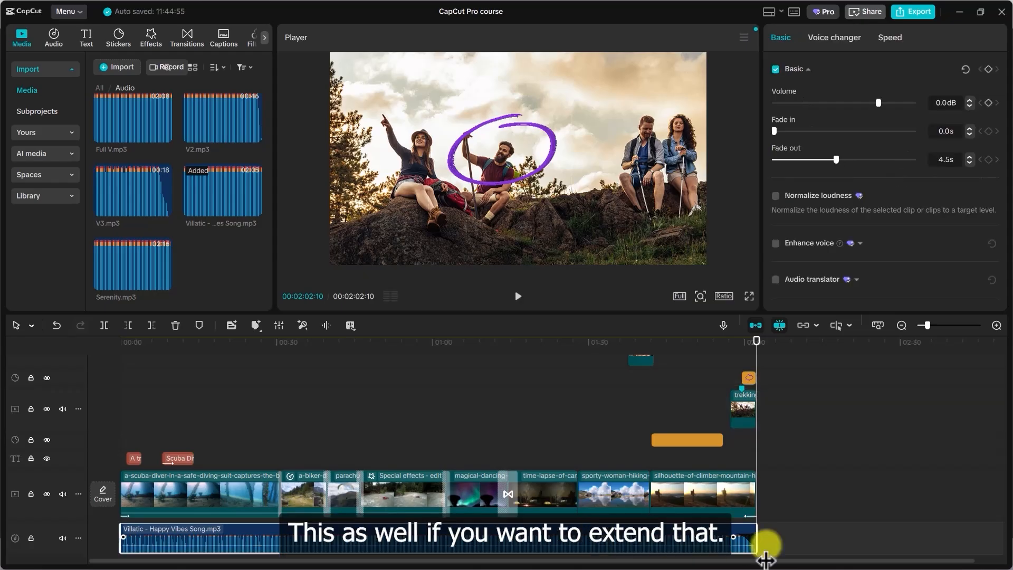
pyautogui.moveTo(758, 538)
pyautogui.mouseDown()
pyautogui.moveTo(802, 541)
pyautogui.moveTo(754, 540)
pyautogui.mouseUp()
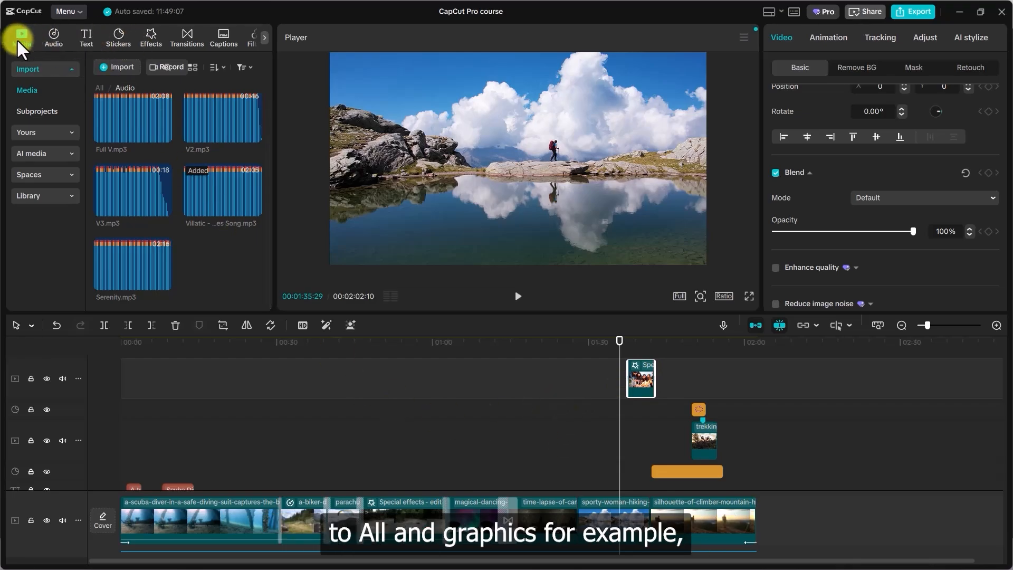
# - Add the group-of-friends photo from the Graphics folder to the top overlay track, above the time-lapse camping clip
pyautogui.click(103, 86)
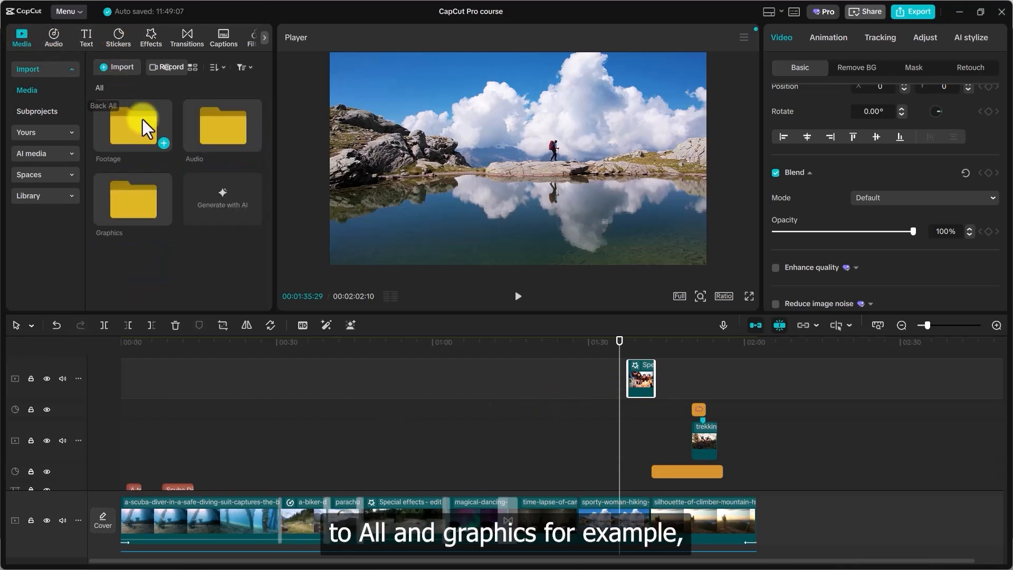
pyautogui.doubleClick(131, 199)
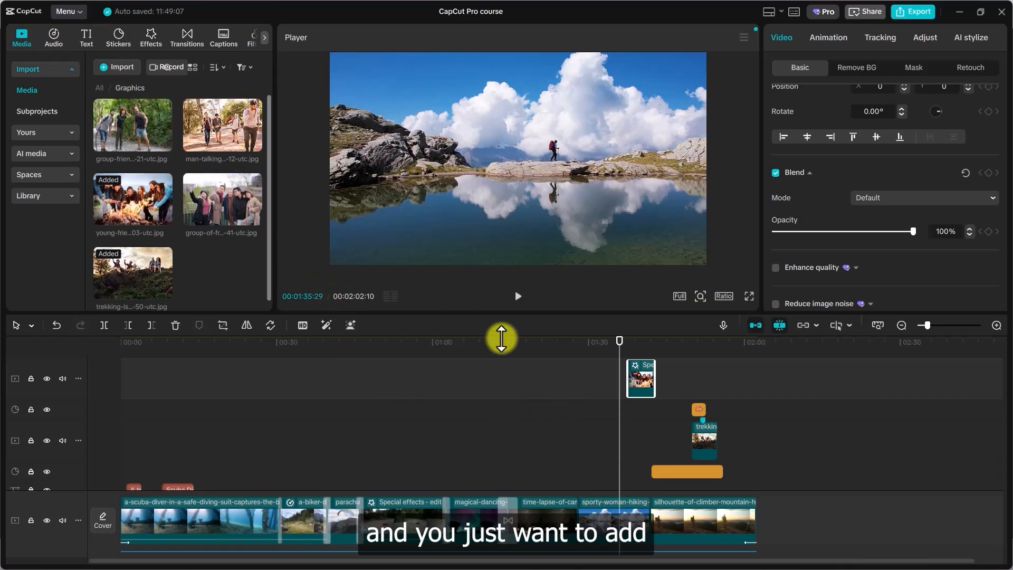
pyautogui.moveTo(220, 196)
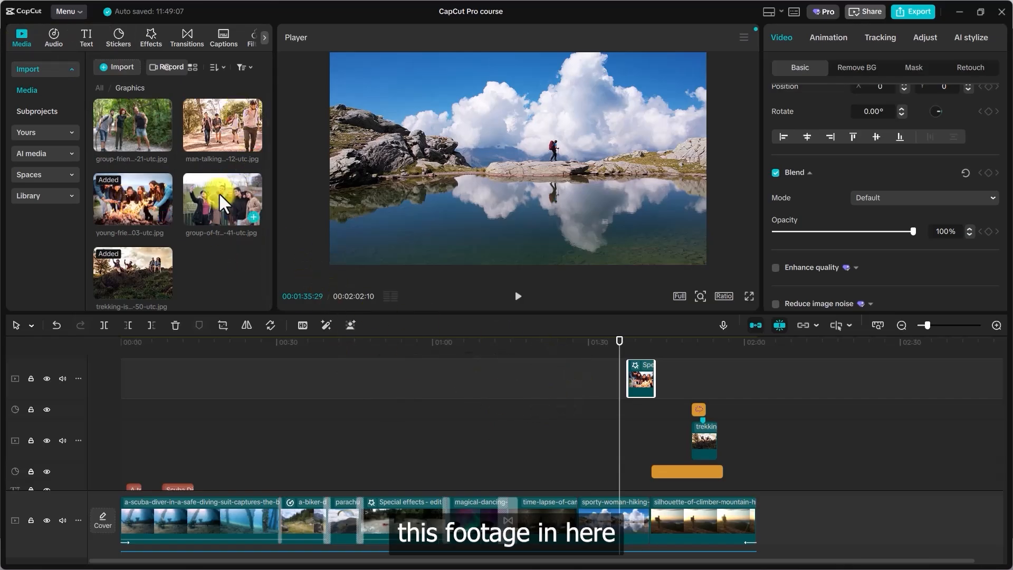
pyautogui.moveTo(220, 192); pyautogui.dragTo(544, 379)
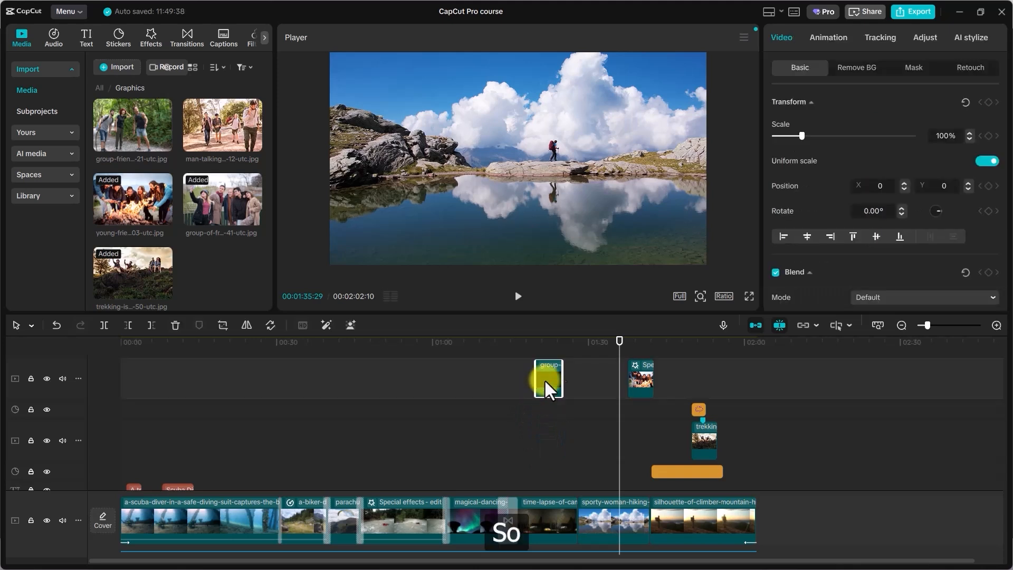
# - Scale the group-of-friends photo to 128% and play its entrance from just before it
pyautogui.click(539, 336)
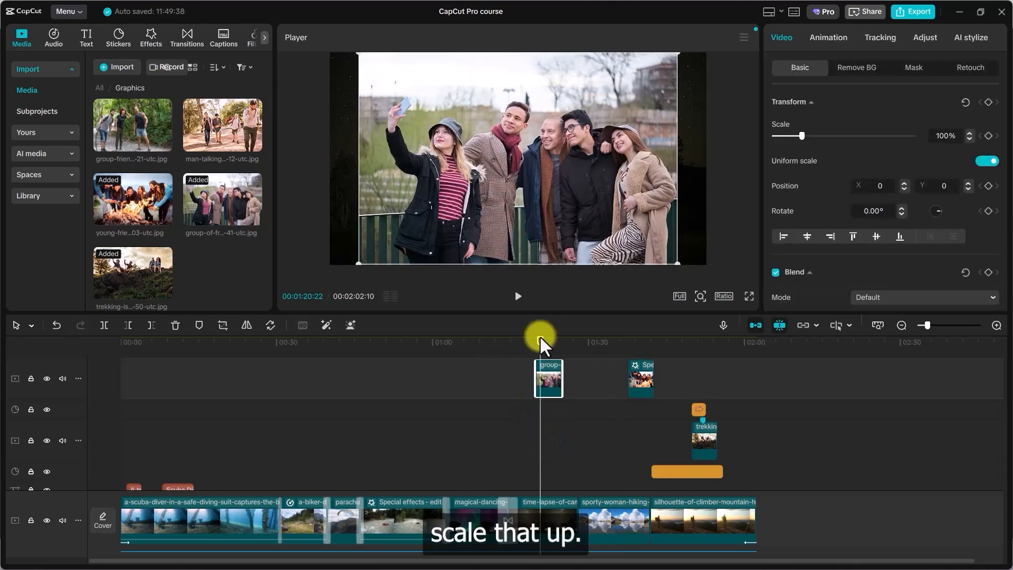
pyautogui.moveTo(800, 136); pyautogui.dragTo(808, 137)
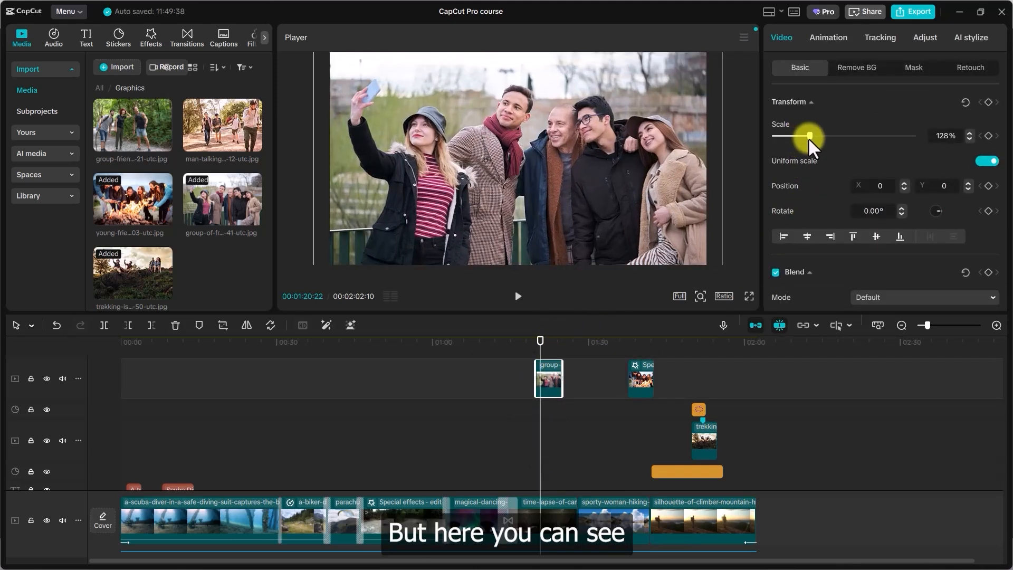
pyautogui.click(522, 340)
pyautogui.press('space')
pyautogui.press('space')
pyautogui.press('space')
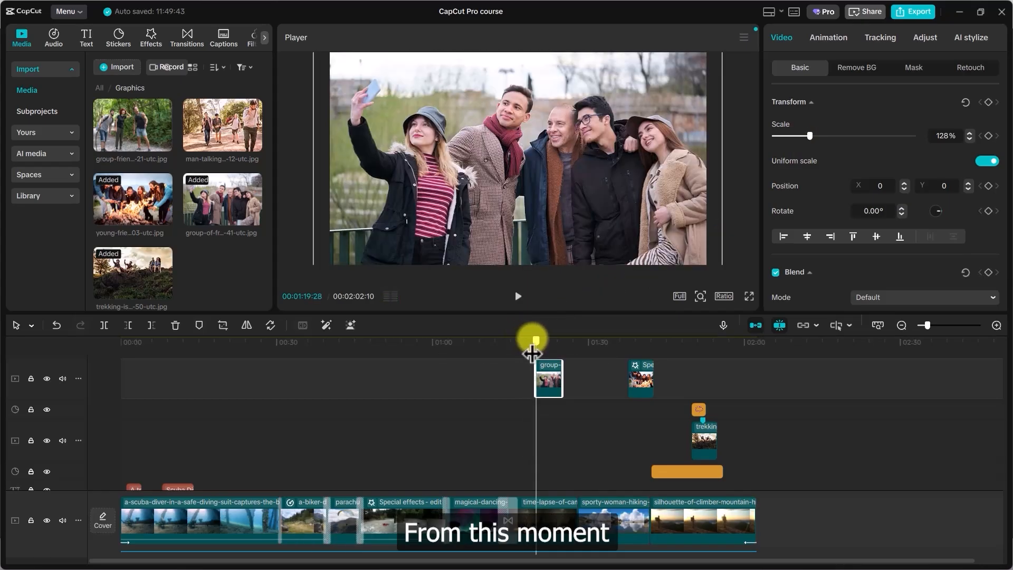
pyautogui.press('space')
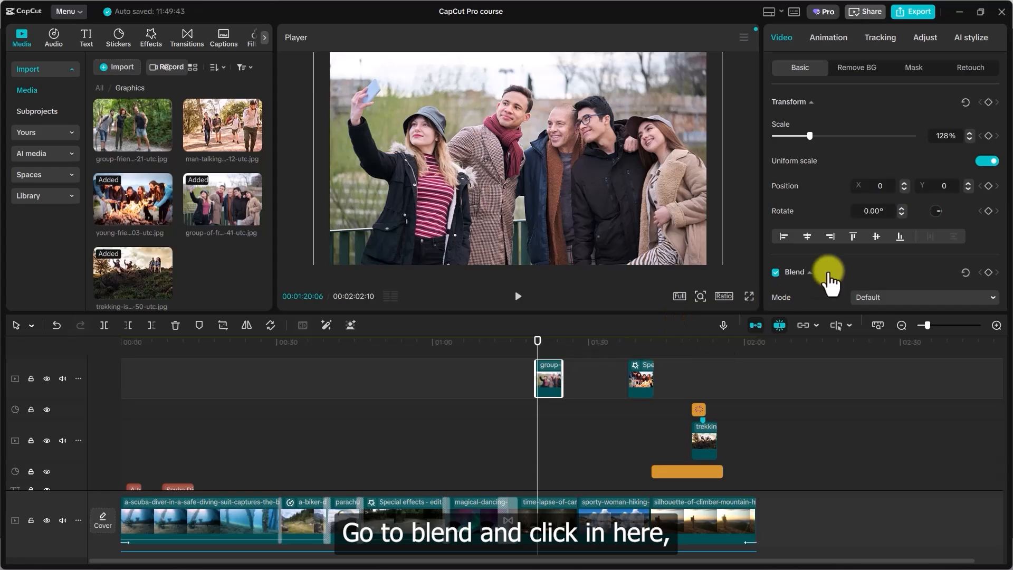
# - Add an opacity keyframe of 7% to the group-of-friends photo and position it at the photo's very beginning
pyautogui.scroll(-3, 828, 271)
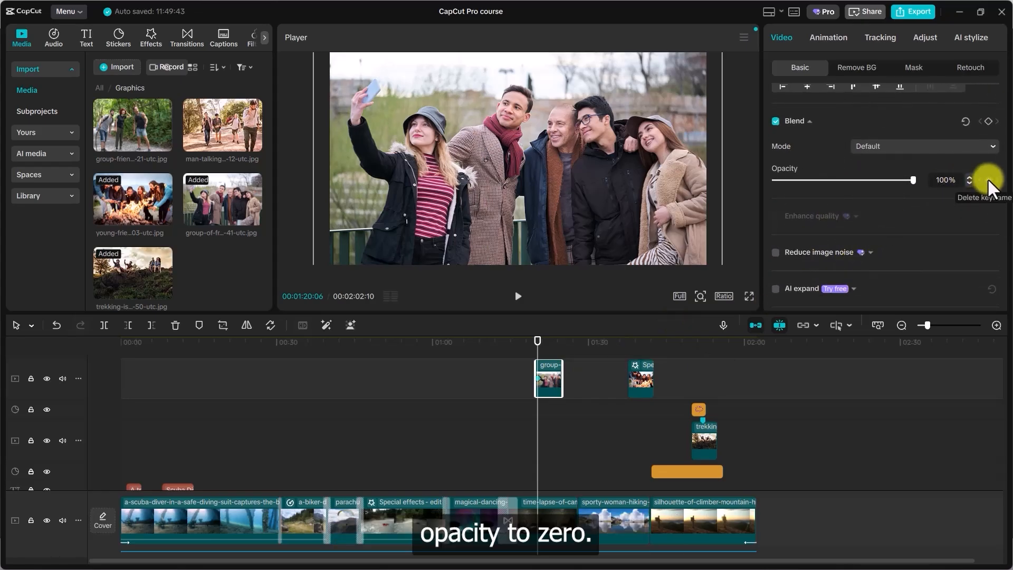
pyautogui.click(987, 179)
pyautogui.moveTo(914, 179); pyautogui.dragTo(785, 189)
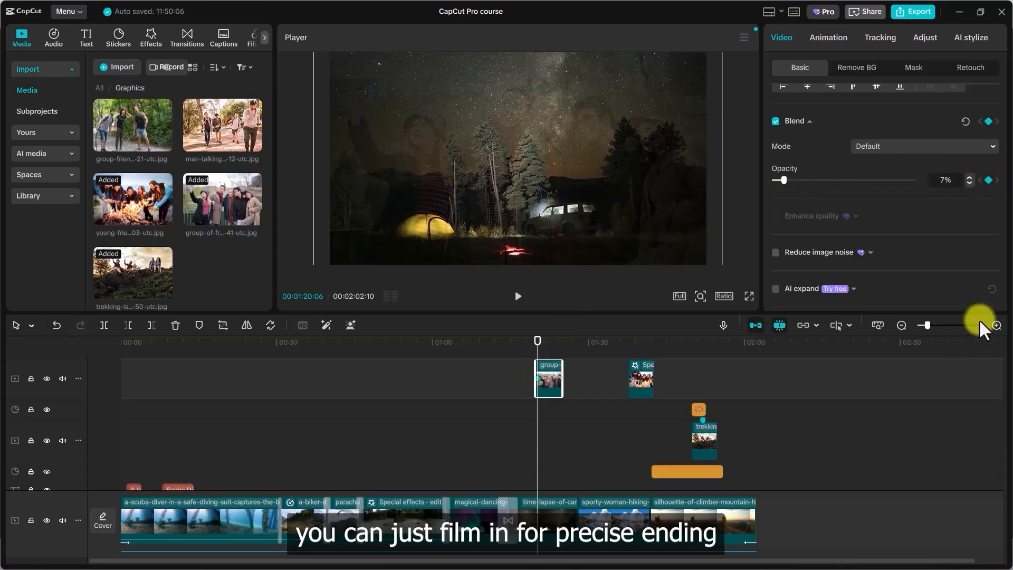
pyautogui.click(996, 325)
pyautogui.click(995, 325)
pyautogui.click(995, 325)
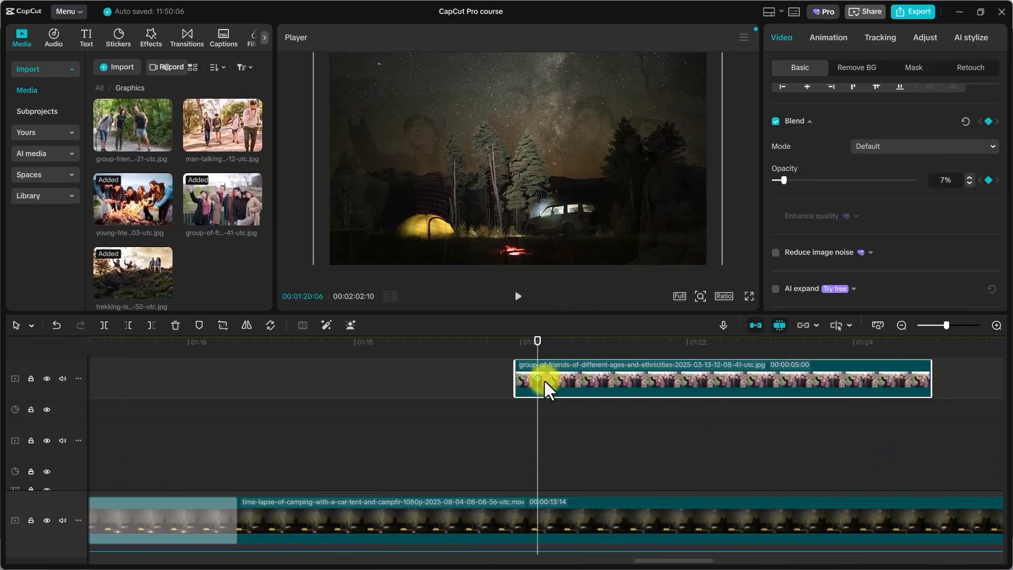
pyautogui.moveTo(520, 378); pyautogui.dragTo(515, 379)
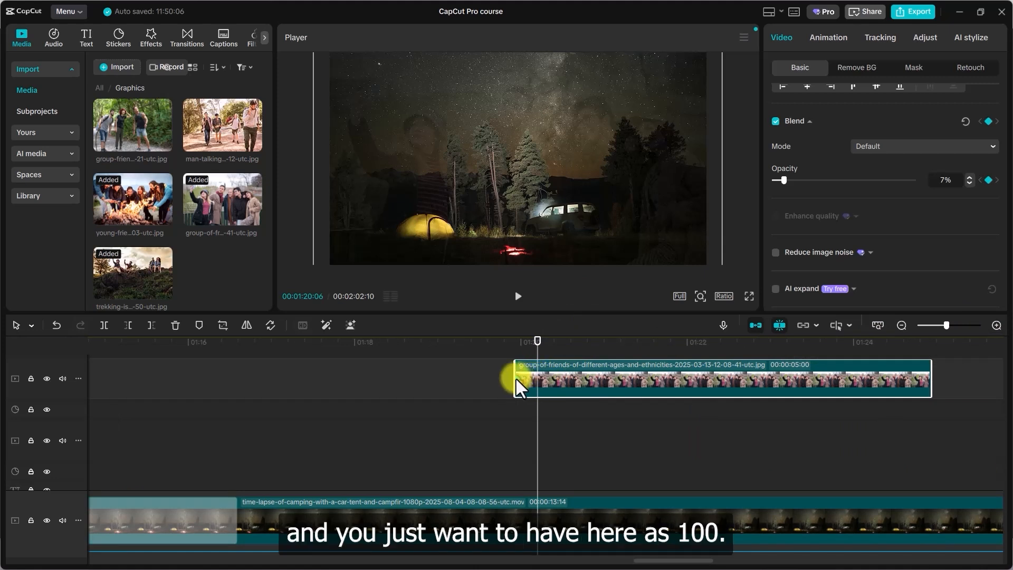
# - Set the group-of-friends photo's opacity to 100% at 00:01:20:25 and play the fade-in from just before the photo
pyautogui.moveTo(545, 343); pyautogui.dragTo(589, 341)
pyautogui.moveTo(779, 182); pyautogui.dragTo(919, 193)
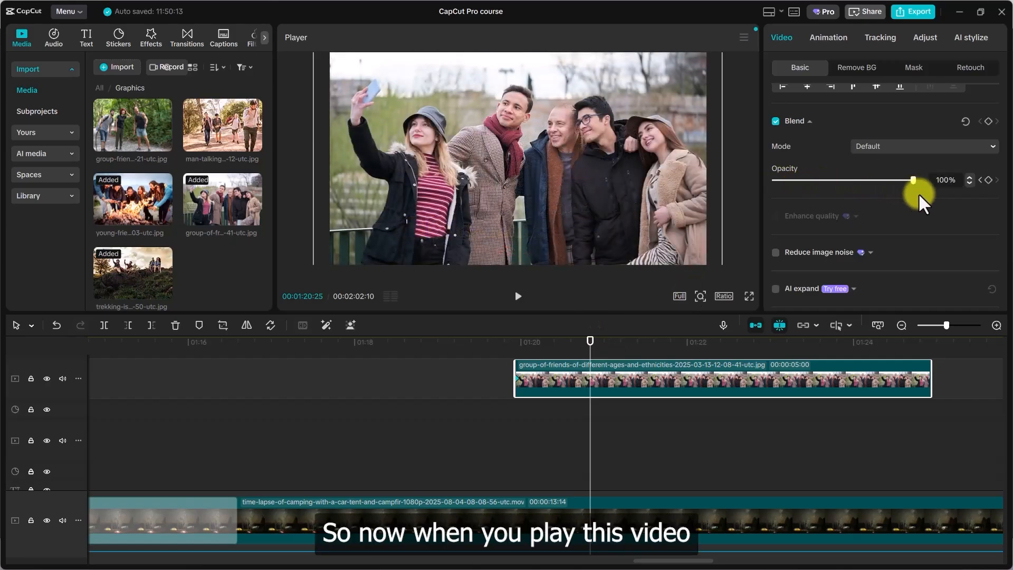
pyautogui.click(501, 338)
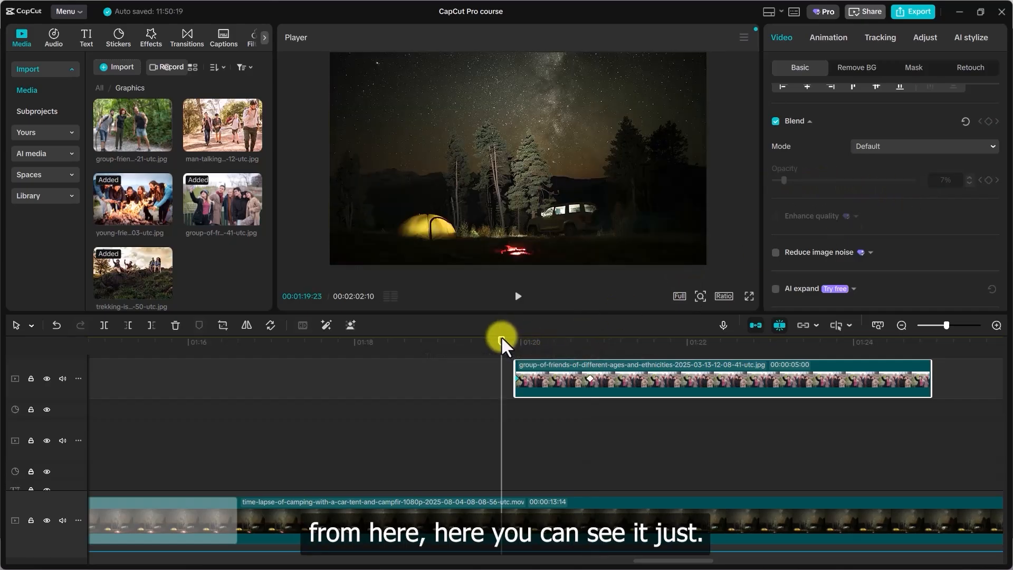
pyautogui.press('space')
pyautogui.press('space')
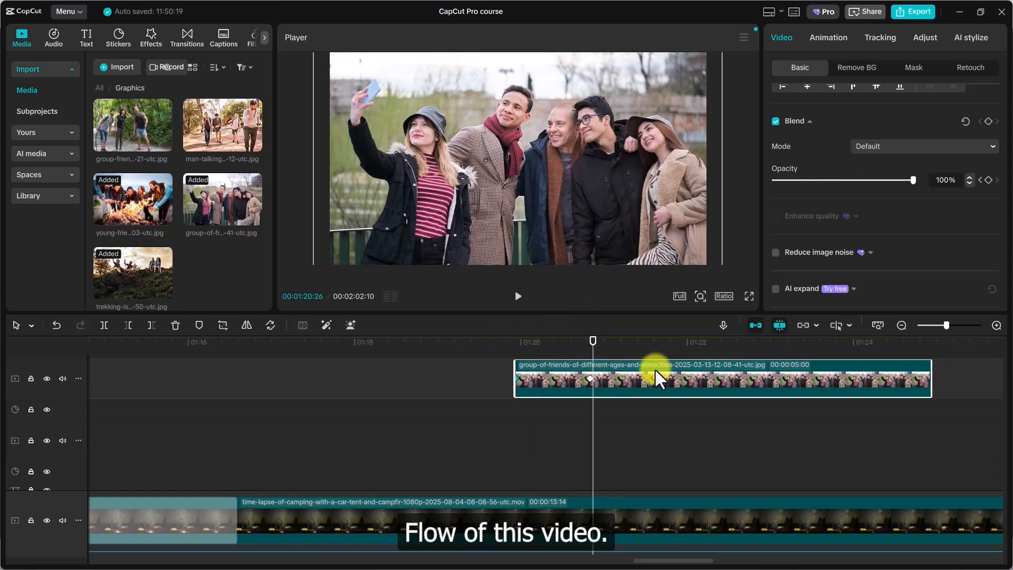
# - Return to just before the group-of-friends photo and replay its fade-in
pyautogui.click(586, 340)
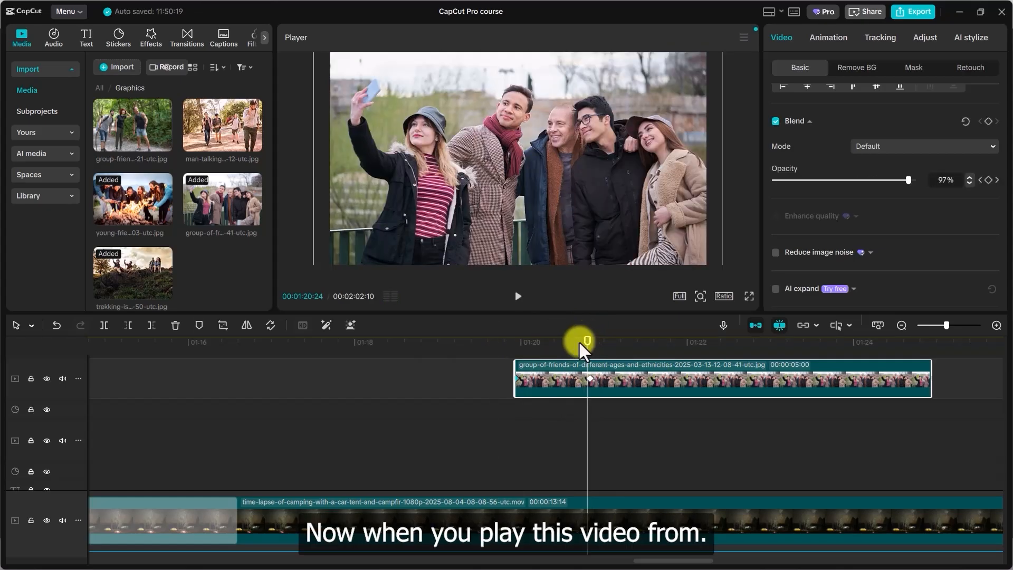
pyautogui.moveTo(585, 351); pyautogui.dragTo(501, 353)
pyautogui.press('space')
pyautogui.click(677, 387)
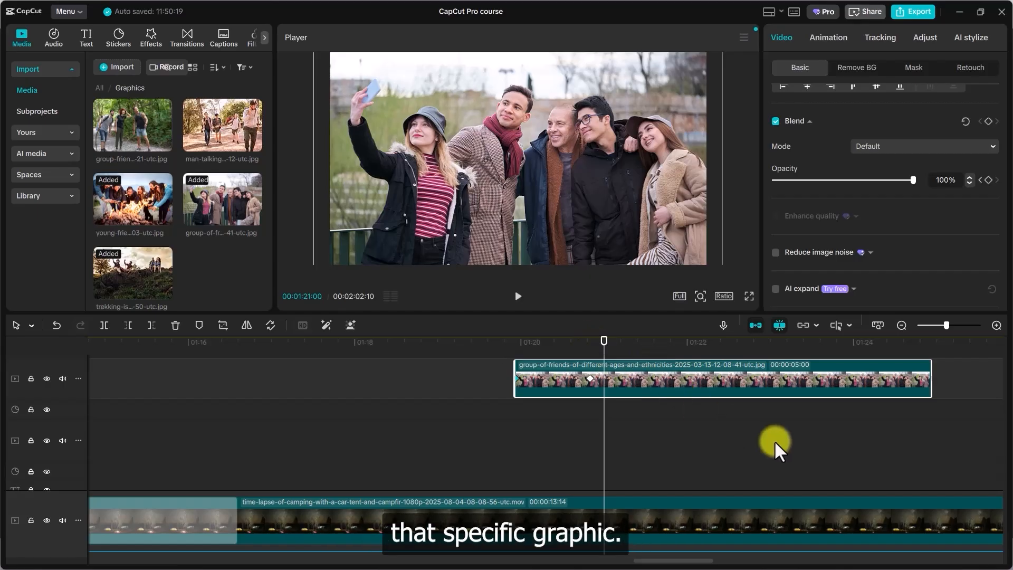
pyautogui.press('Delete')
pyautogui.hotkey('ctrl', 'z')
# - Fade out the group-of-friends photo with an opacity keyframe of 100% at 00:01:24:05 and one of 1% at 00:01:24:28
pyautogui.moveTo(617, 350); pyautogui.dragTo(866, 381)
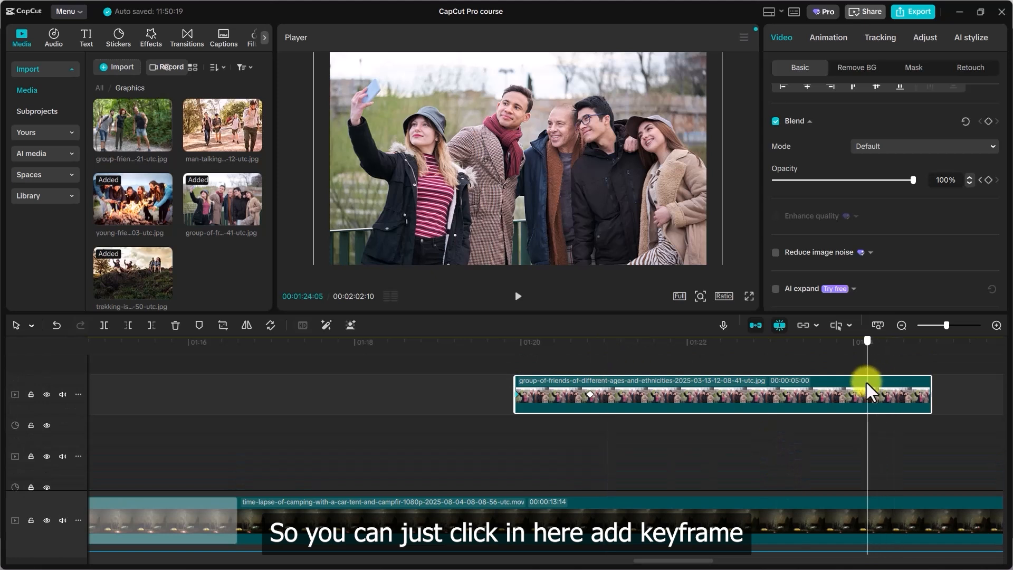
pyautogui.click(988, 180)
pyautogui.moveTo(867, 340); pyautogui.dragTo(930, 346)
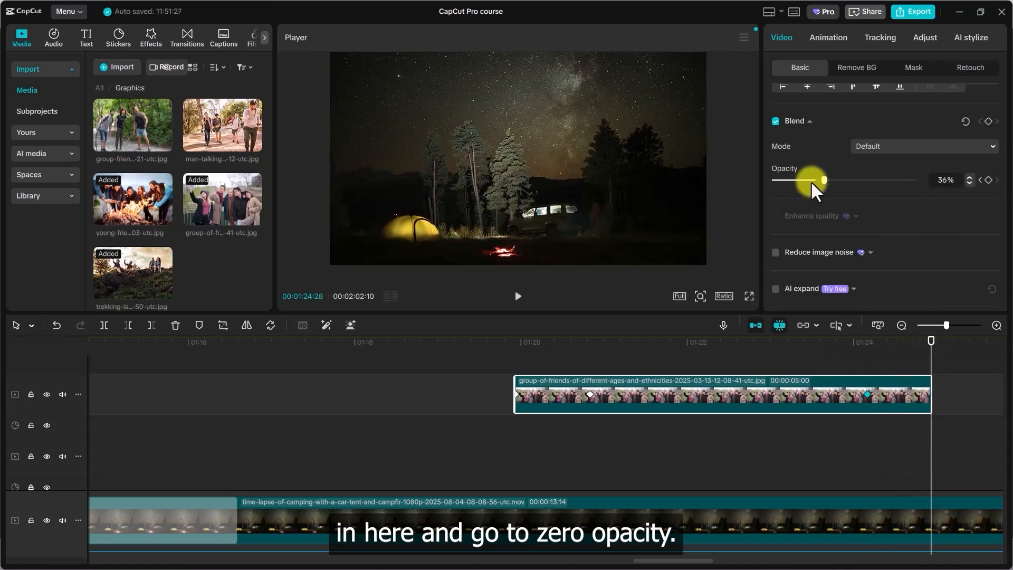
pyautogui.moveTo(864, 182); pyautogui.dragTo(774, 181)
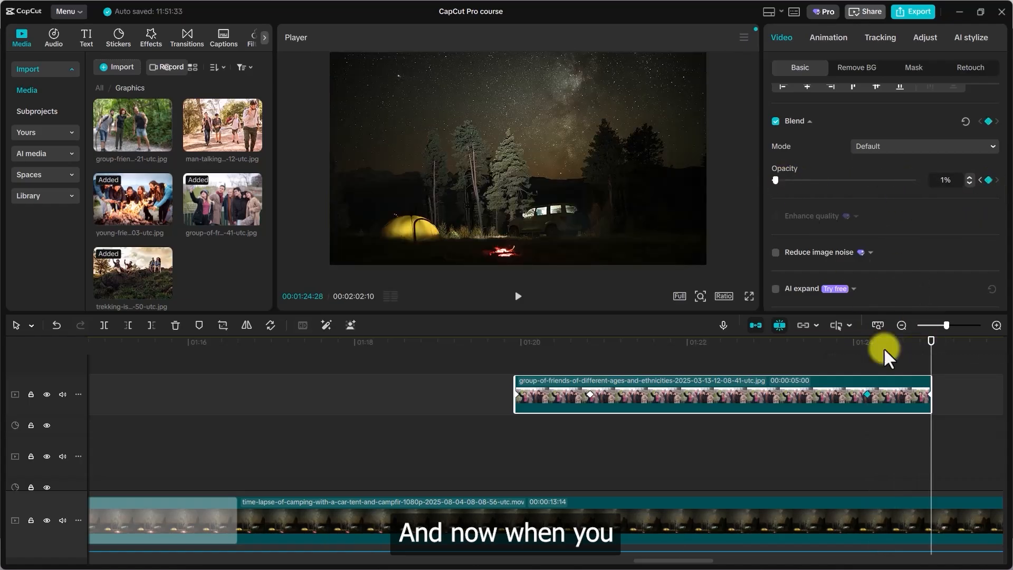
pyautogui.click(792, 349)
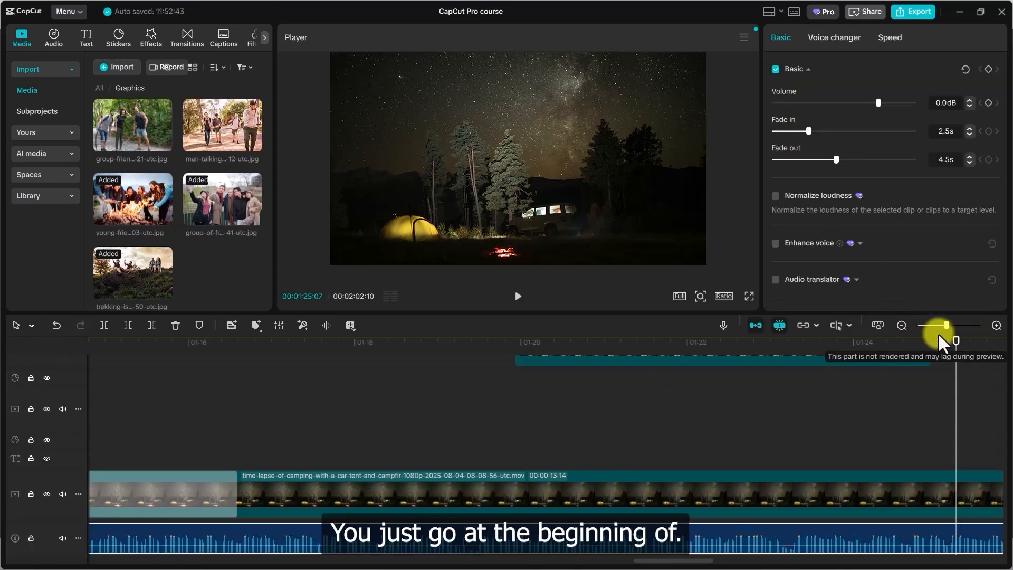
# - Return to the beginning of the timeline and set the song's fade-in to 1.9 s
pyautogui.moveTo(957, 338); pyautogui.dragTo(2, 402)
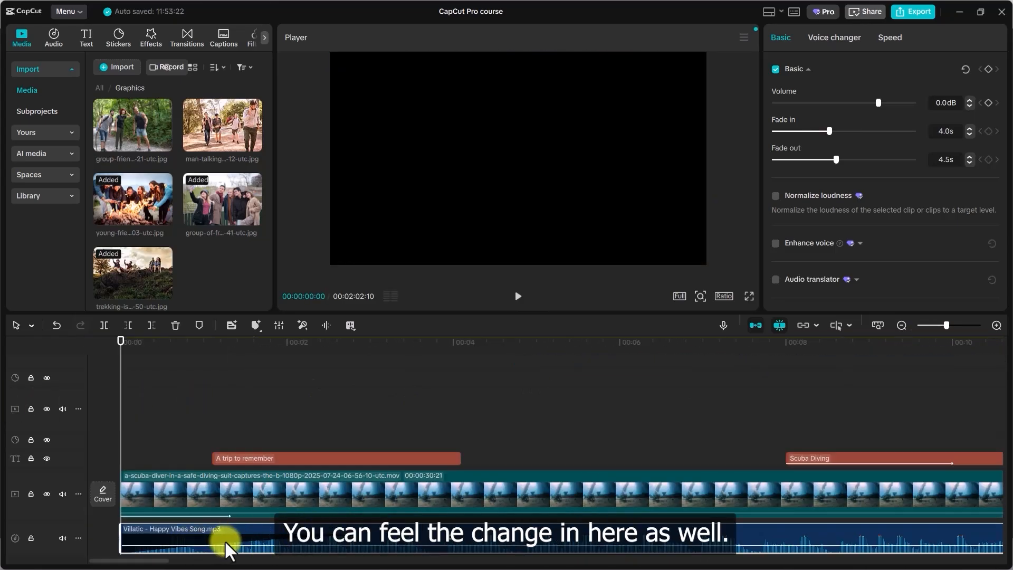
pyautogui.moveTo(830, 132); pyautogui.dragTo(800, 131)
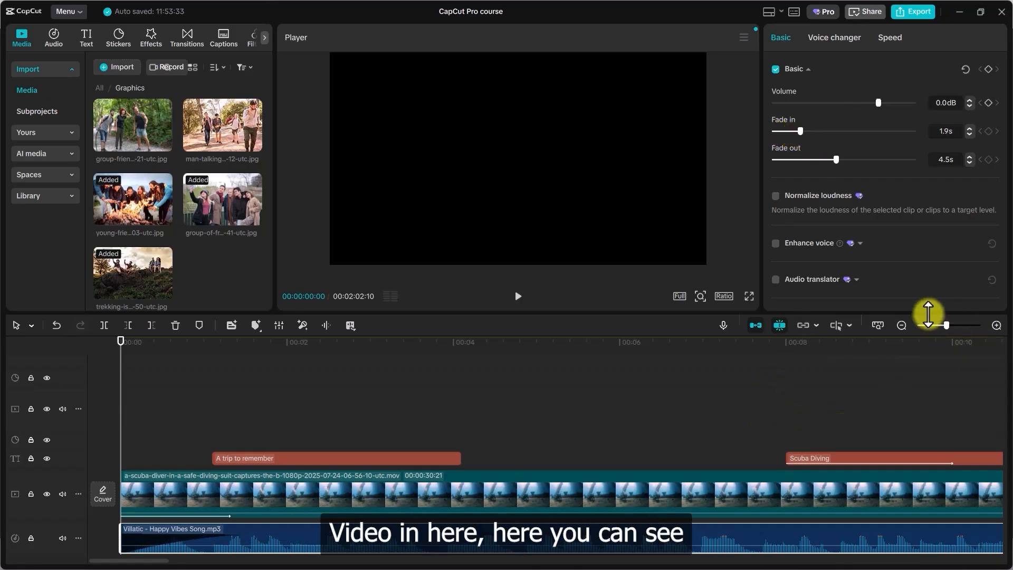
# - Select the Happy Vibes song and play its fade-out from shortly before the end of the video
pyautogui.click(903, 327)
pyautogui.click(903, 326)
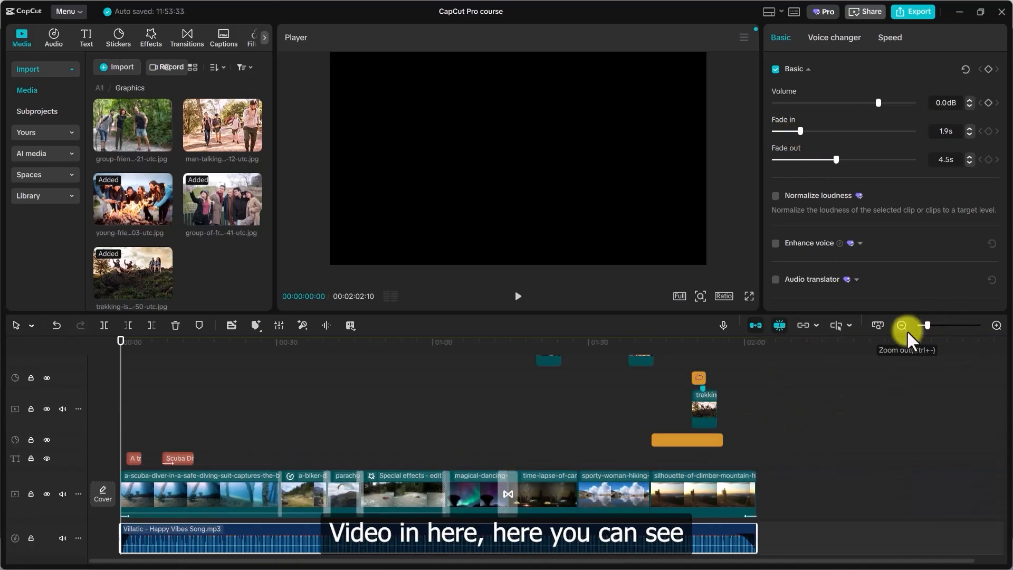
pyautogui.click(742, 453)
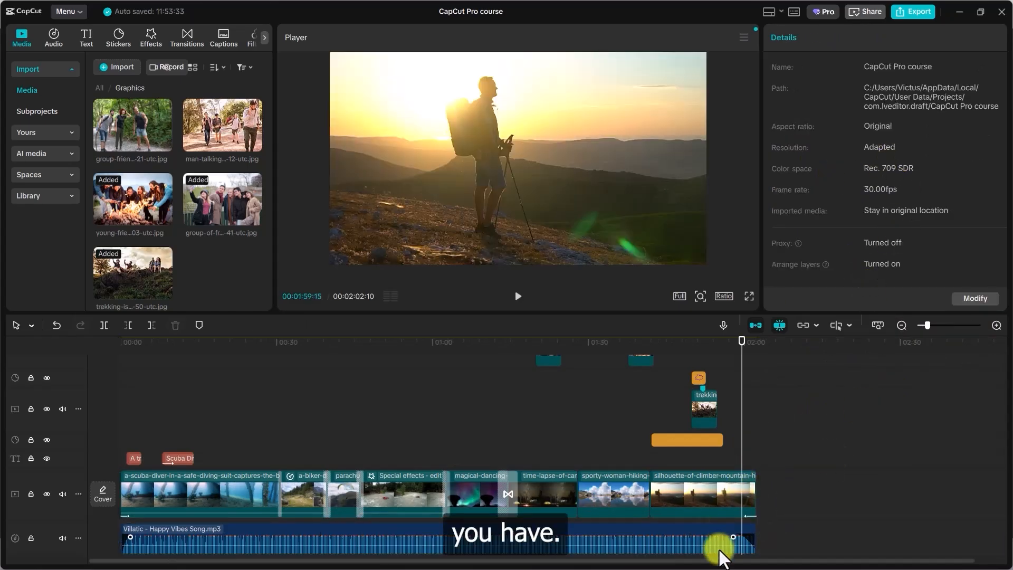
pyautogui.click(736, 534)
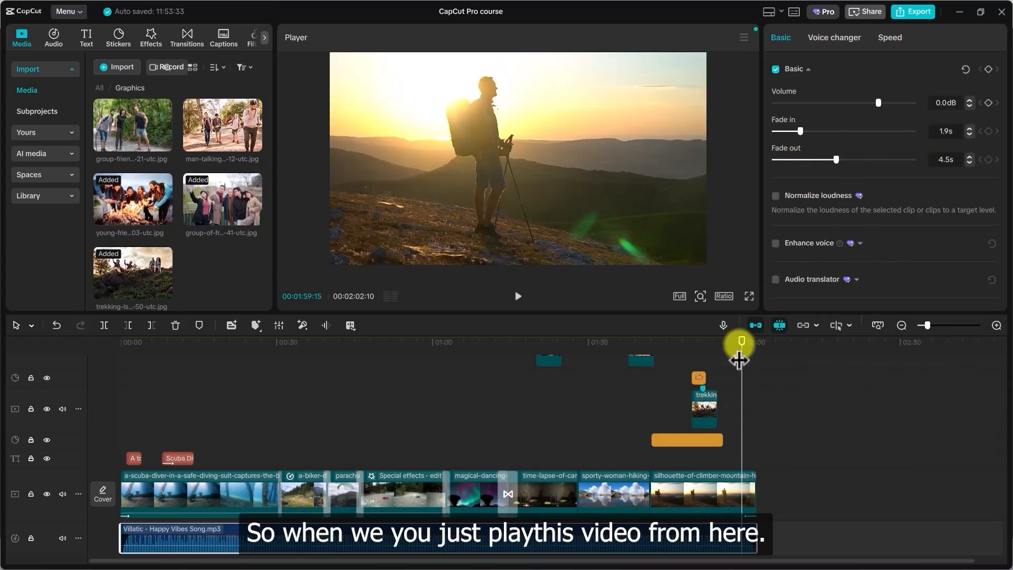
pyautogui.moveTo(741, 342); pyautogui.dragTo(734, 344)
pyautogui.press('space')
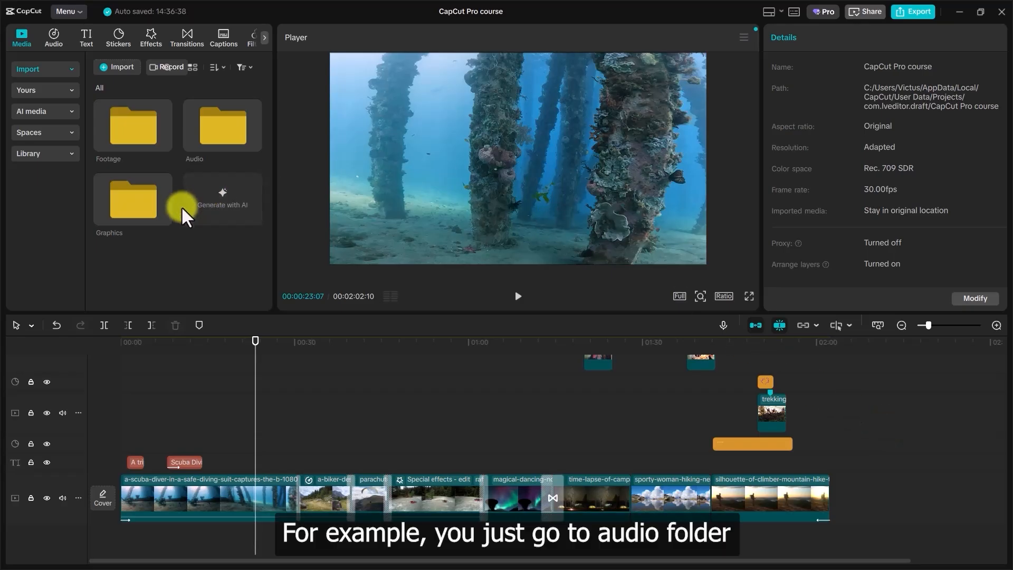
# - Add the Villatic - Happy Vibes Song from the Audio folder at the timeline's start and trim its end to match the video
pyautogui.doubleClick(204, 132)
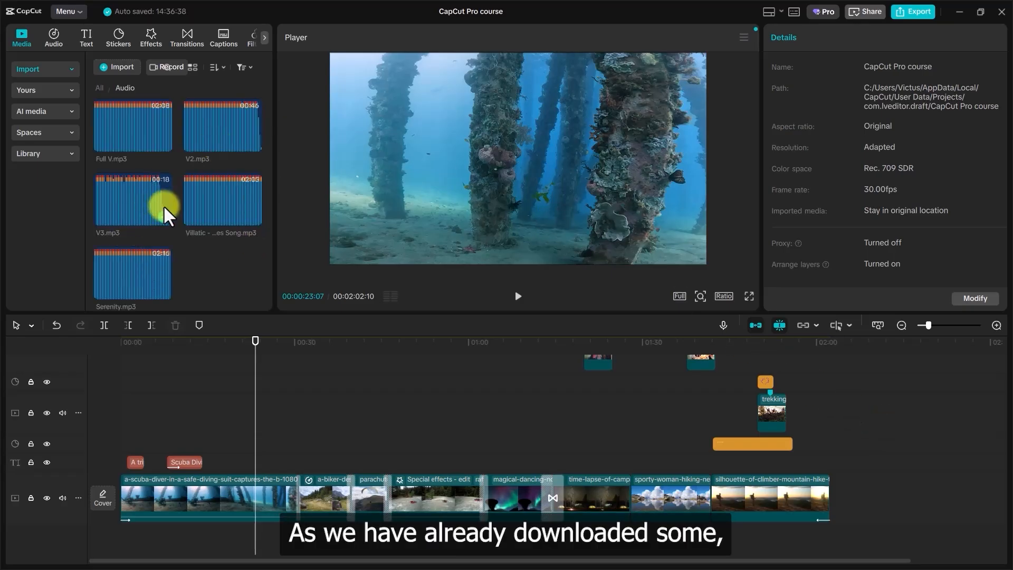
pyautogui.scroll(-1, 201, 209)
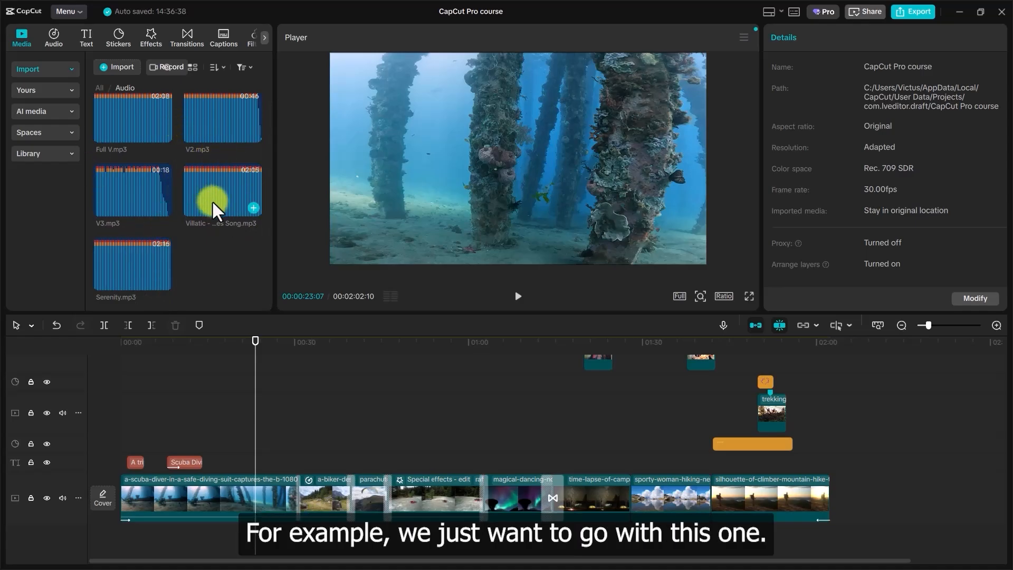
pyautogui.moveTo(212, 200); pyautogui.dragTo(119, 533)
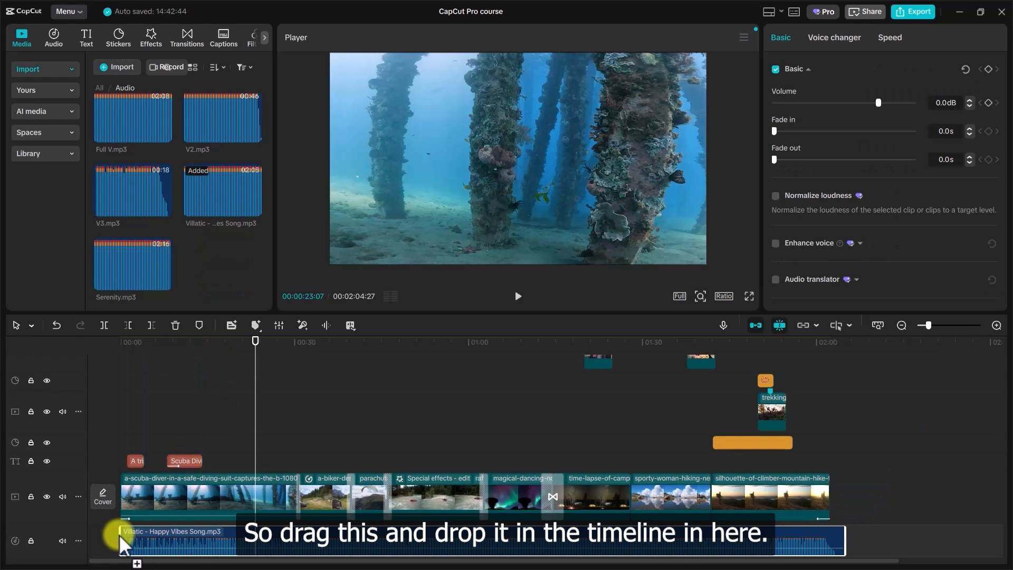
pyautogui.scroll(-1, 302, 442)
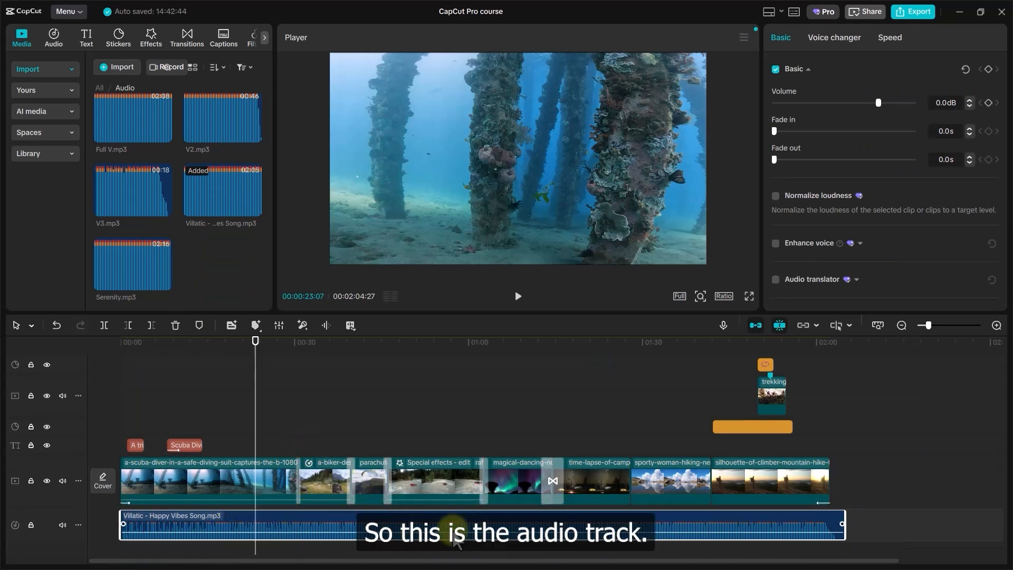
pyautogui.moveTo(846, 522); pyautogui.dragTo(830, 521)
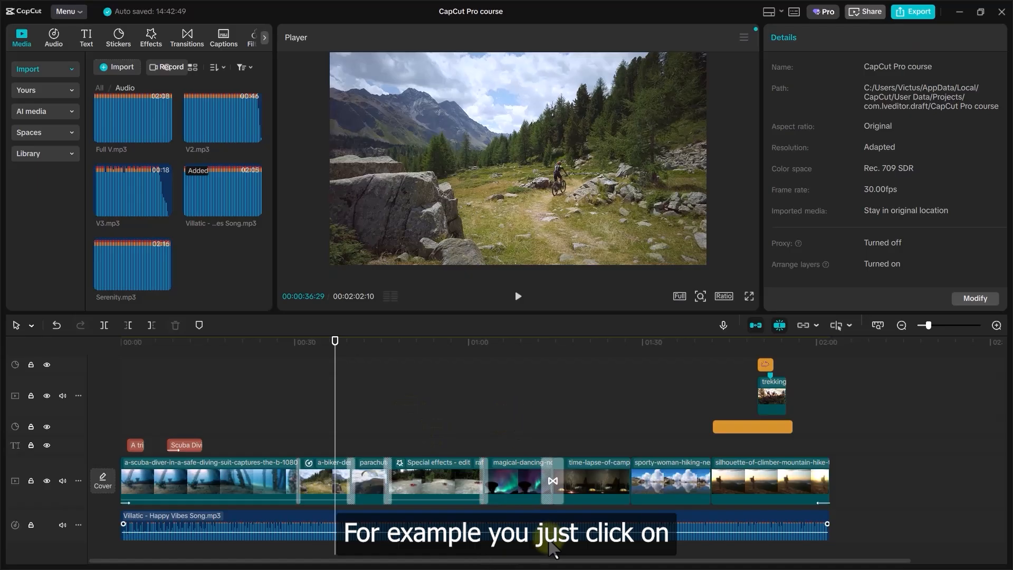
# - Select the Happy Vibes song, check its voice changer options, and try speeds of 2.00x and 5.00x before restoring 1.00x
pyautogui.click(483, 522)
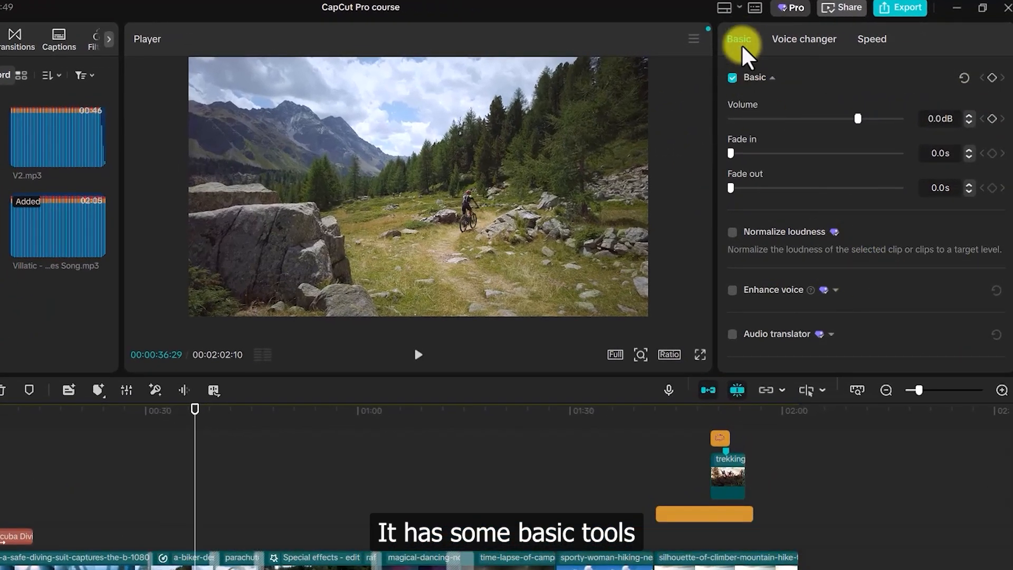
pyautogui.click(804, 40)
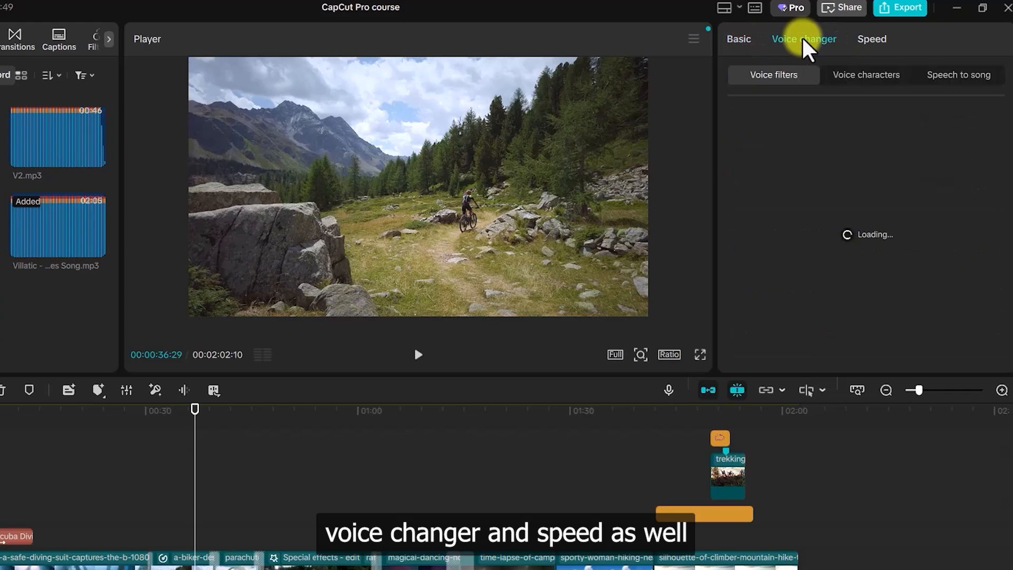
pyautogui.click(873, 40)
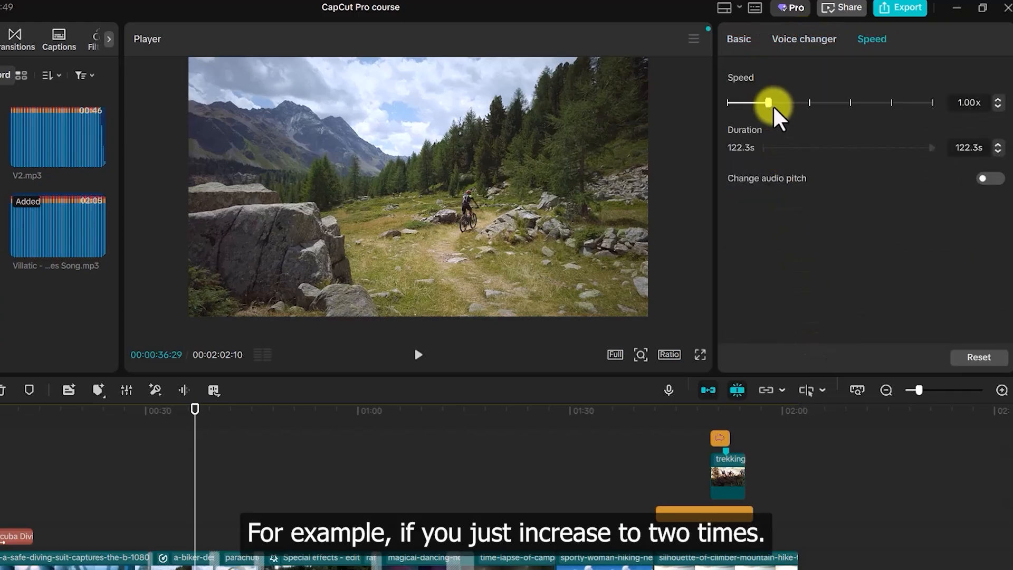
pyautogui.moveTo(805, 107); pyautogui.dragTo(810, 108)
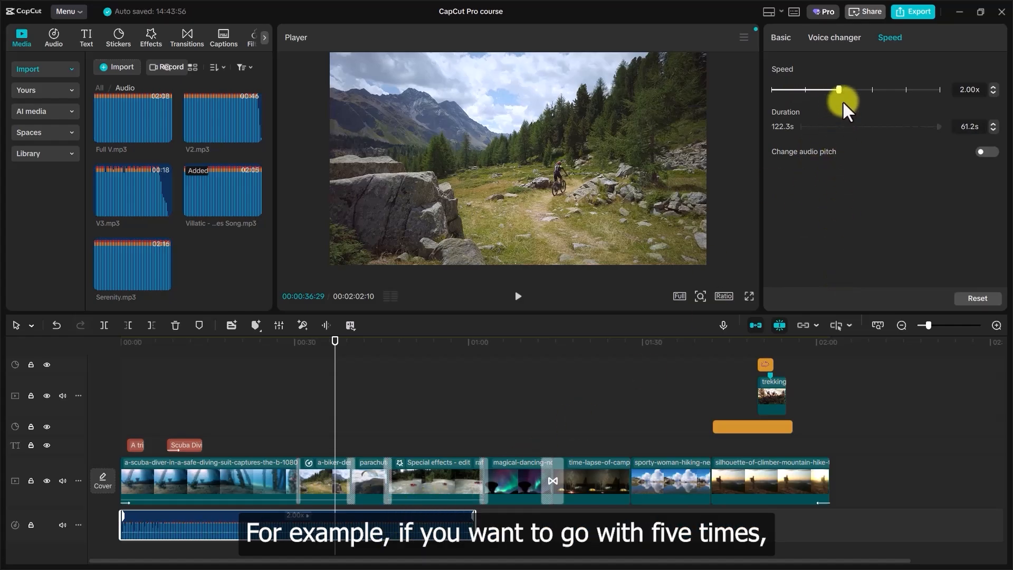
pyautogui.moveTo(840, 92); pyautogui.dragTo(870, 93)
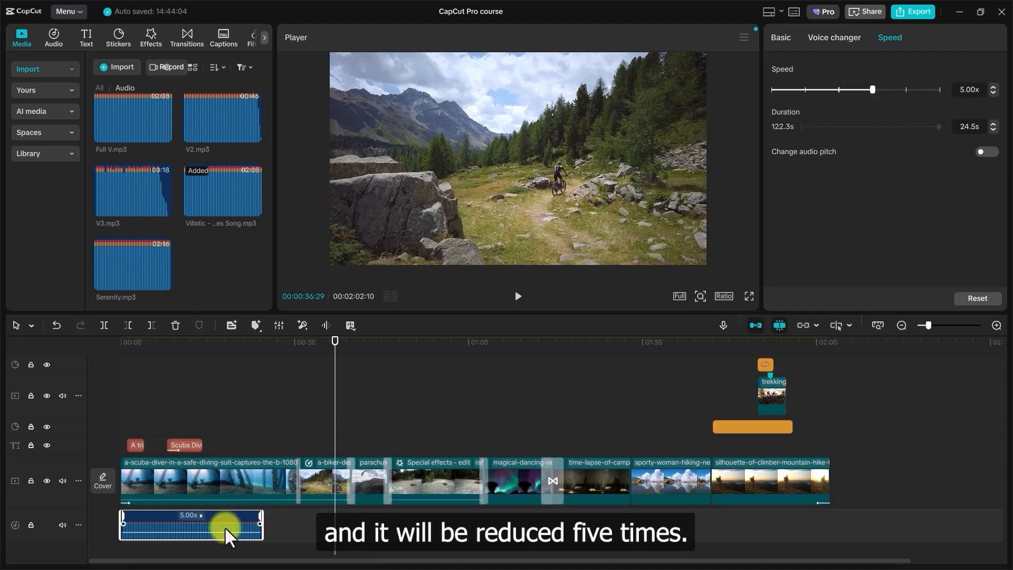
pyautogui.moveTo(872, 89); pyautogui.dragTo(806, 89)
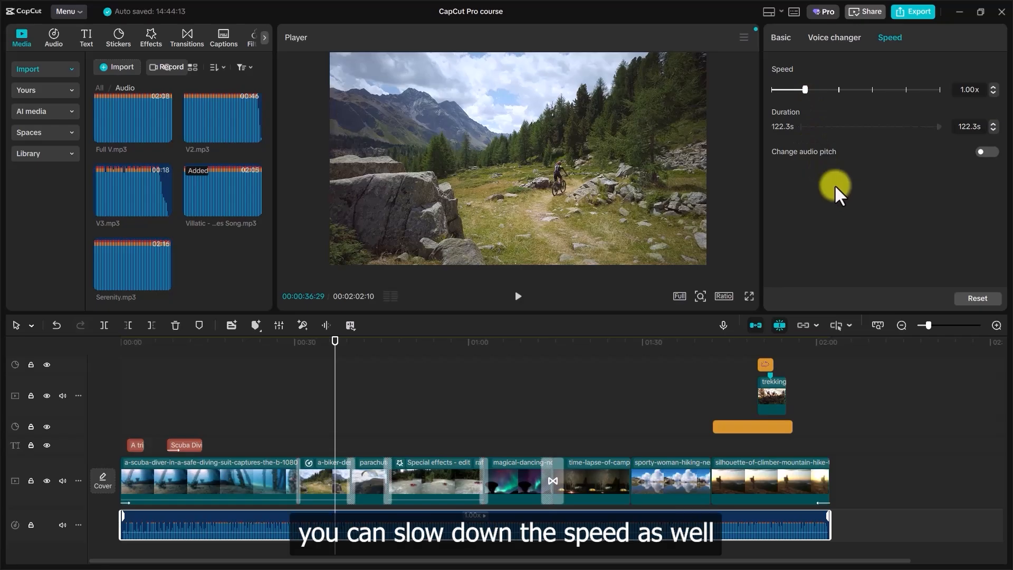
# - Try slowing the song to 0.56x, restore its speed to 1.00x, and try the audio pitch option
pyautogui.moveTo(804, 90); pyautogui.dragTo(791, 91)
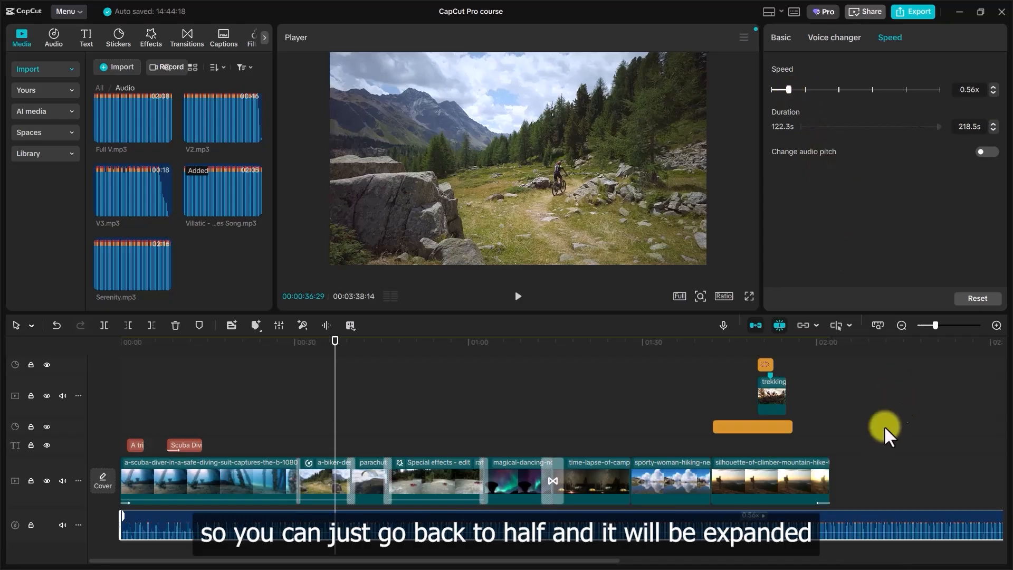
pyautogui.scroll(-1, 842, 522)
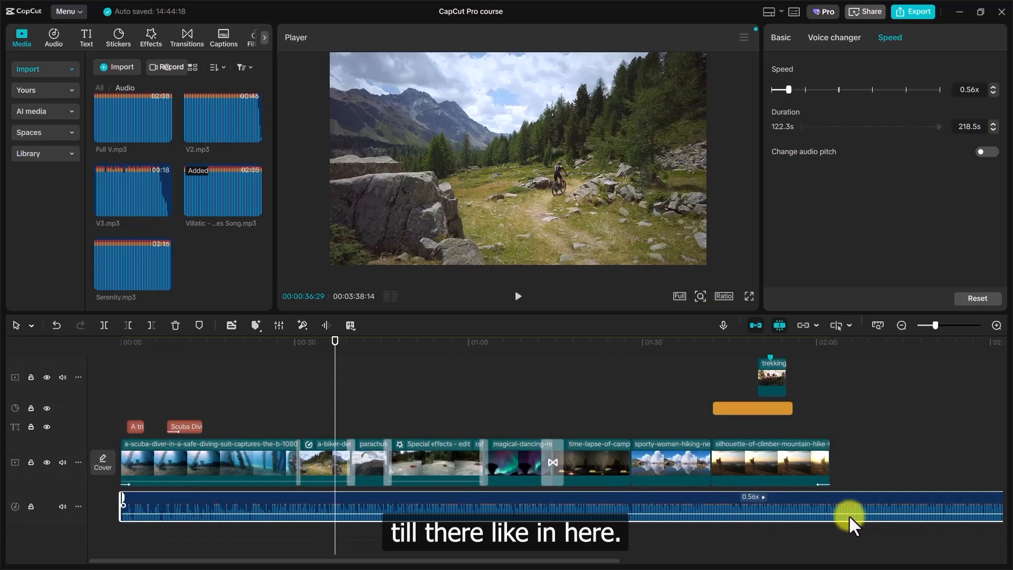
pyautogui.moveTo(599, 562); pyautogui.dragTo(895, 513)
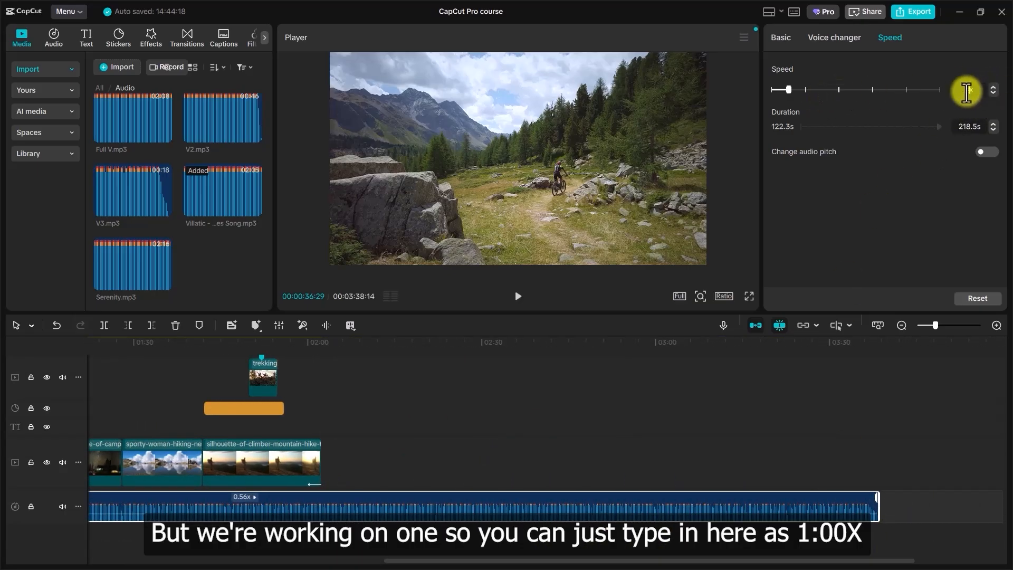
pyautogui.write('1')
pyautogui.press('Return')
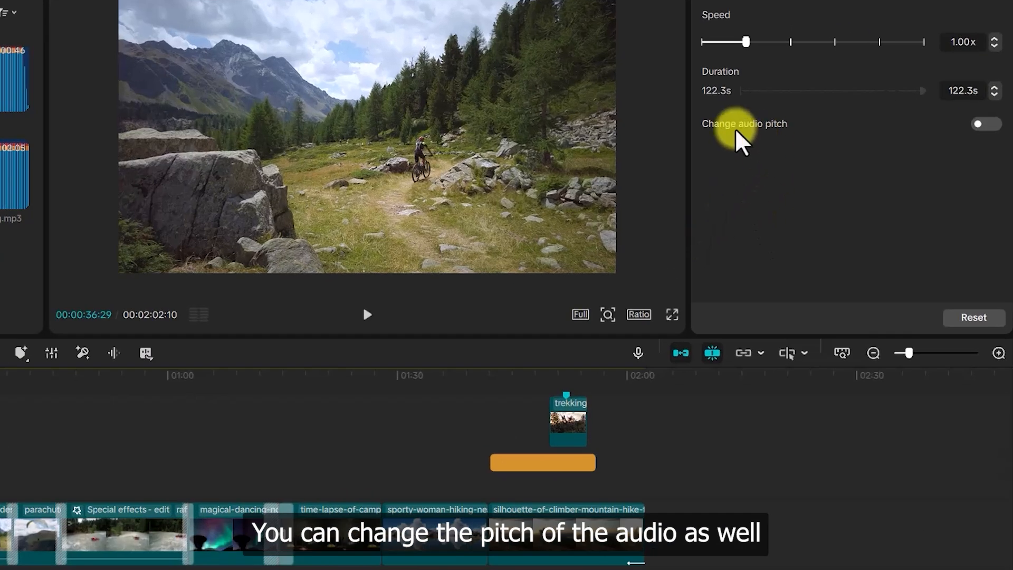
pyautogui.click(985, 125)
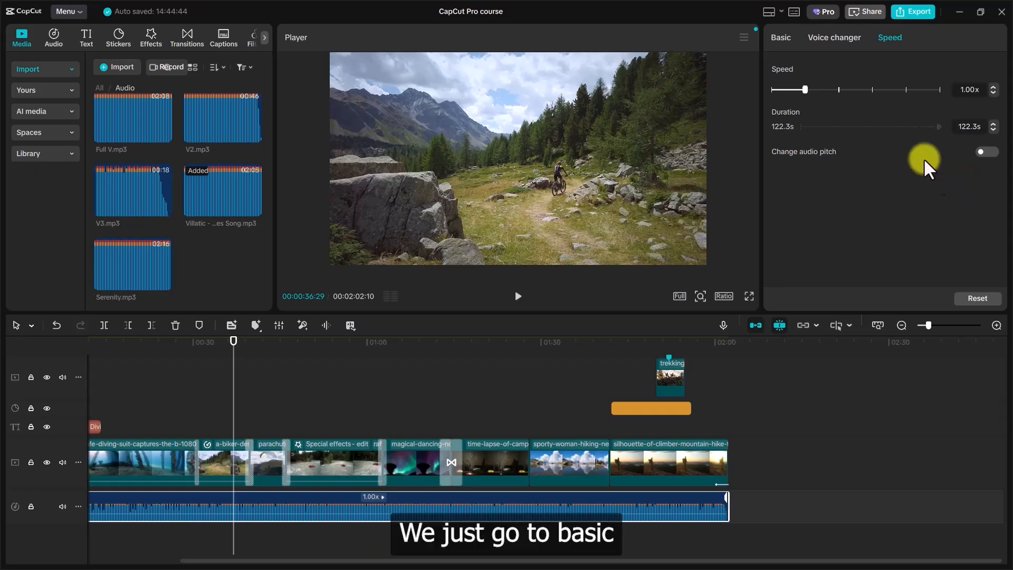
# - Set the song's volume to -15.3 dB and give it a 3.0 s fade-in and a 3.0 s fade-out
pyautogui.click(782, 37)
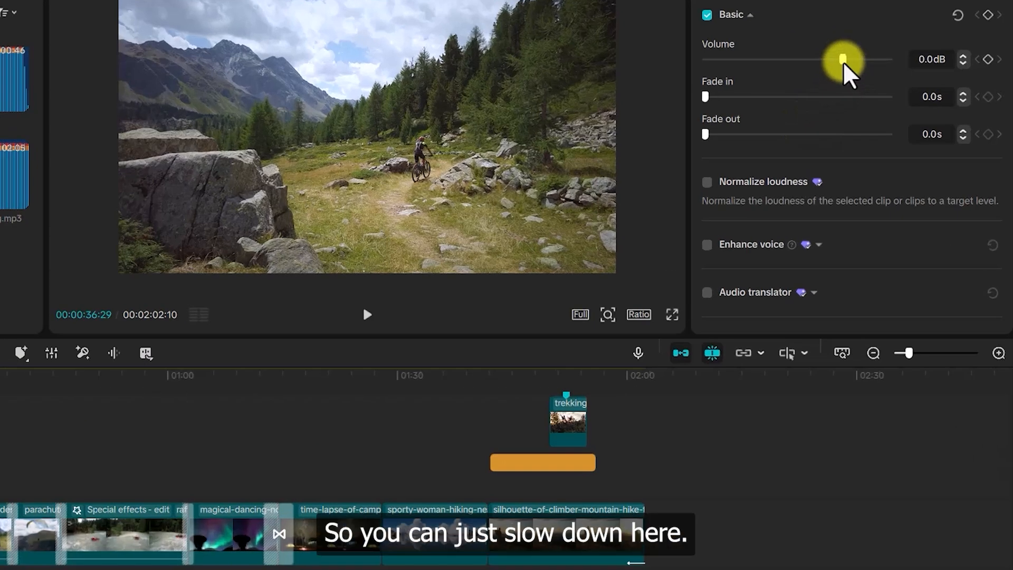
pyautogui.moveTo(836, 62); pyautogui.dragTo(809, 64)
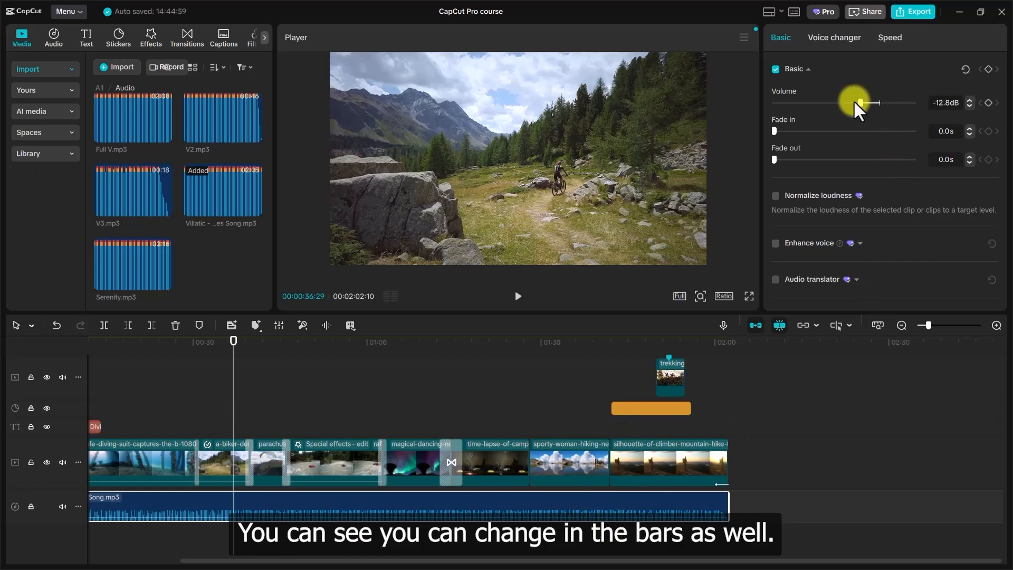
pyautogui.moveTo(836, 96)
pyautogui.mouseDown()
pyautogui.moveTo(862, 88)
pyautogui.moveTo(849, 94)
pyautogui.mouseUp()
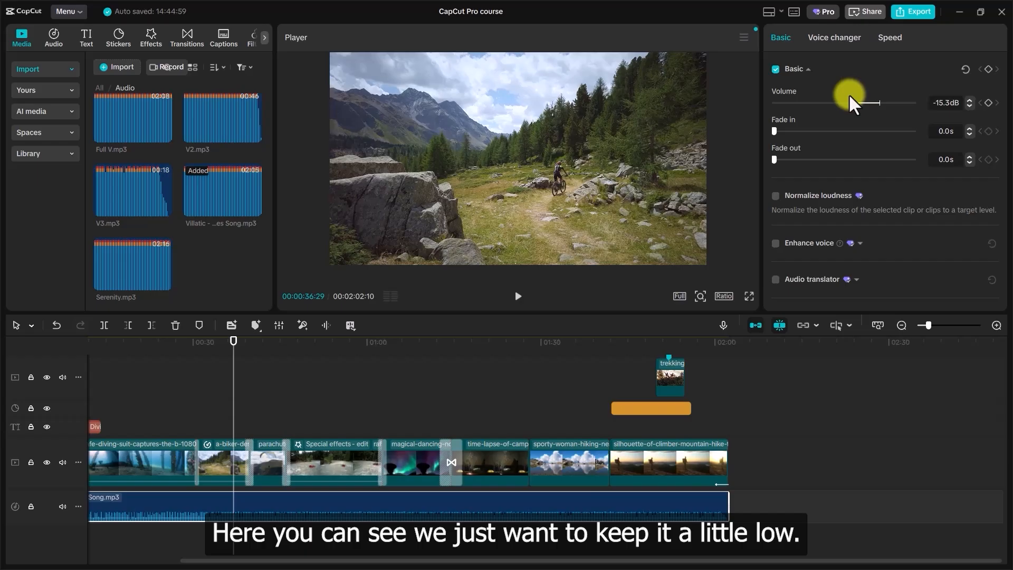
pyautogui.moveTo(776, 129); pyautogui.dragTo(815, 153)
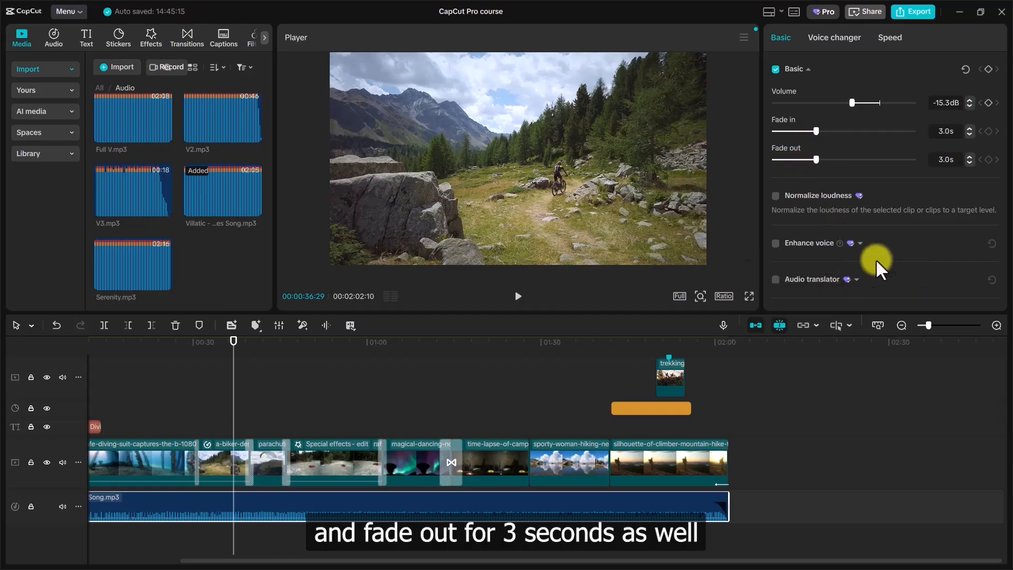
# - Look over the song's remaining audio options and play the music from 00:00:36:29 into the parachute clip
pyautogui.scroll(-1, 886, 185)
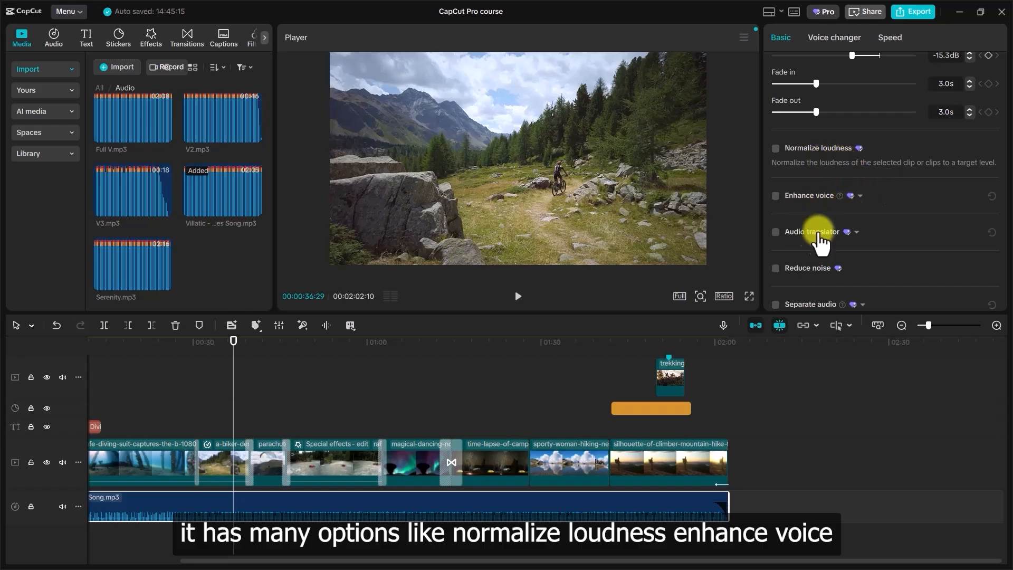
pyautogui.scroll(-1, 850, 243)
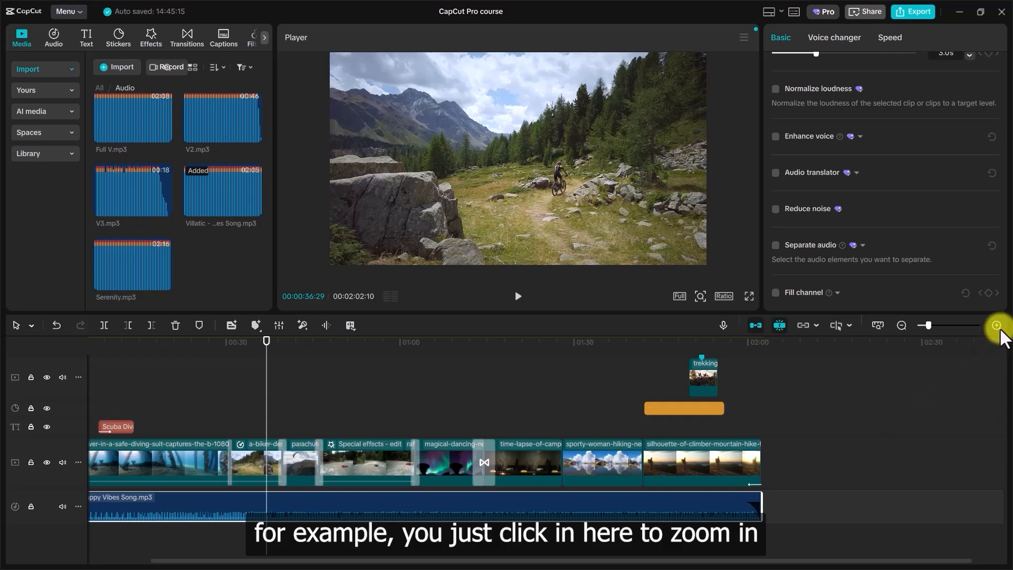
pyautogui.click(997, 326)
pyautogui.click(997, 326)
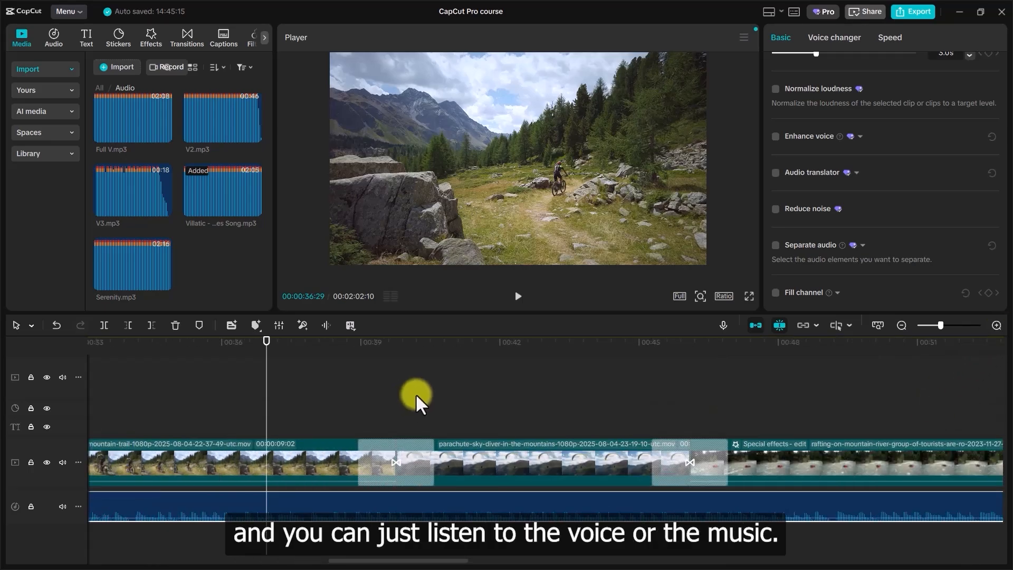
pyautogui.press('space')
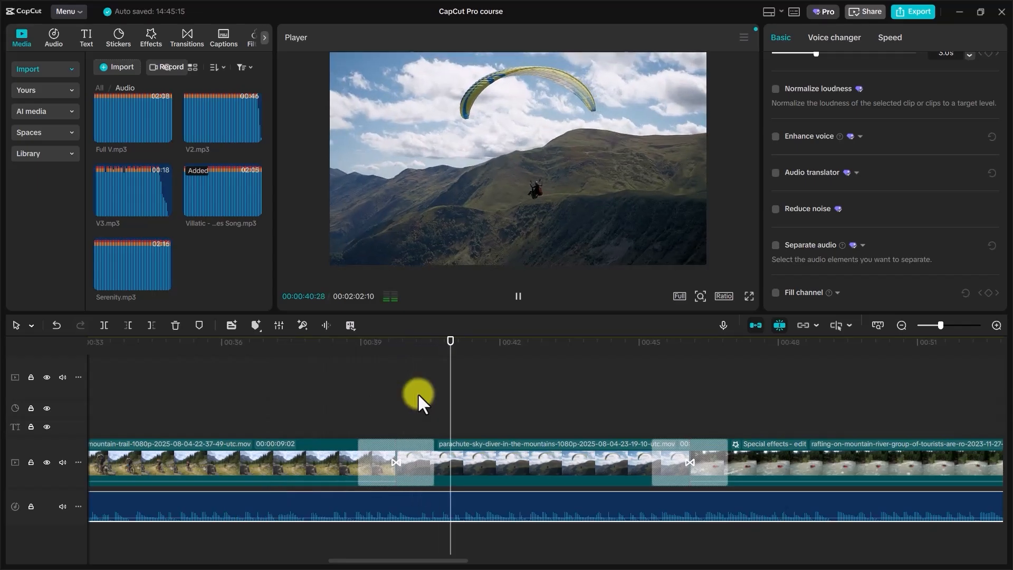
pyautogui.press('space')
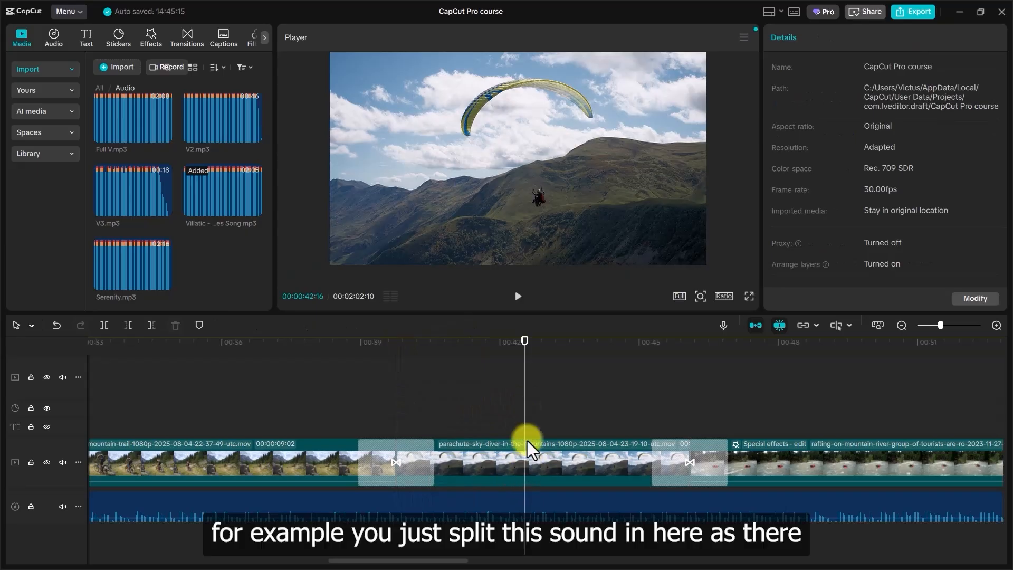
# - Split the Happy Vibes song at 00:00:39:23, at the transition between the biker and parachute clips
pyautogui.moveTo(524, 340); pyautogui.dragTo(397, 356)
pyautogui.click(409, 506)
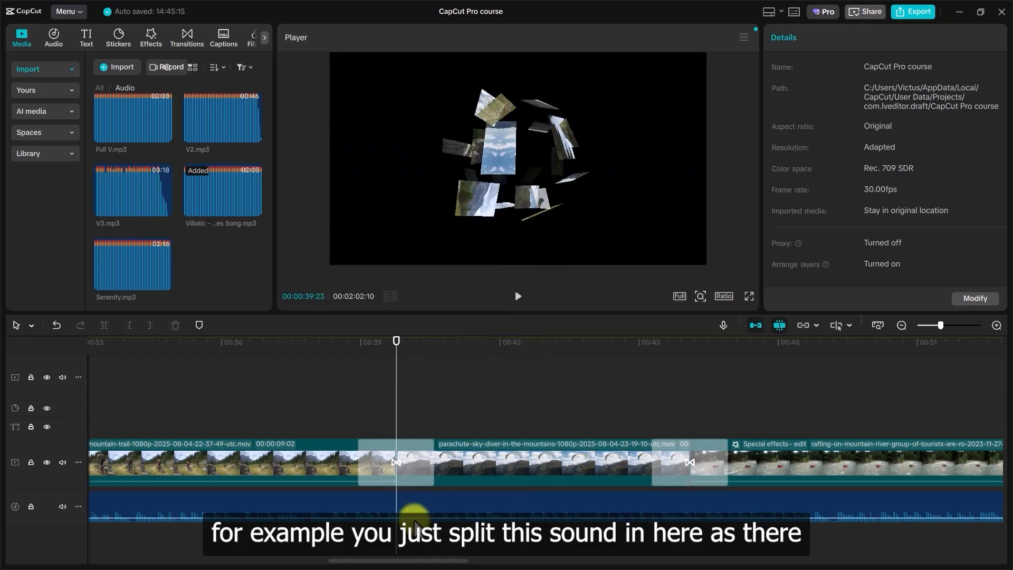
pyautogui.click(107, 329)
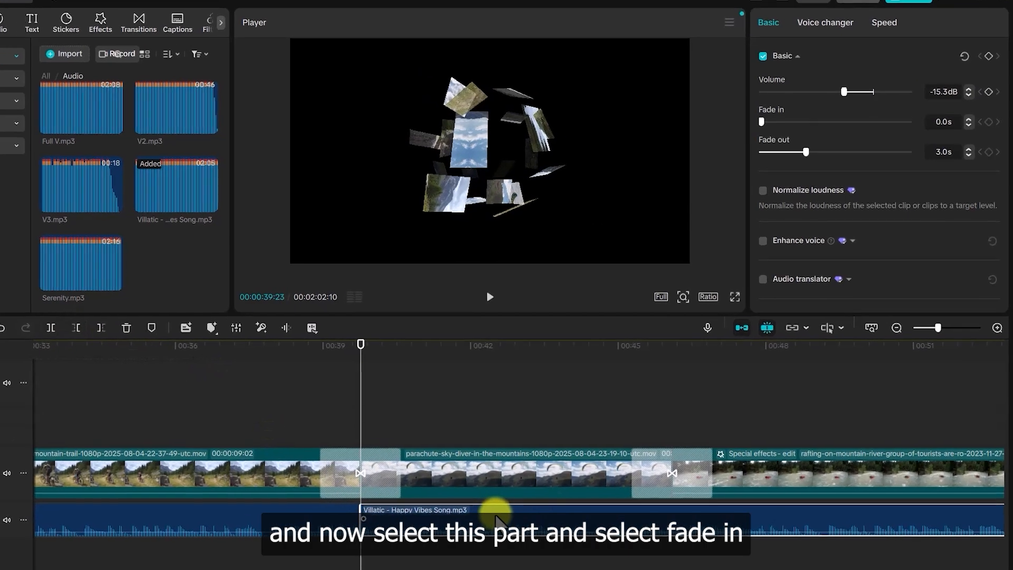
# - Set a 3.4 s fade-in on the second song part and a 3.0 s fade-out on the first part
pyautogui.moveTo(743, 108); pyautogui.dragTo(793, 98)
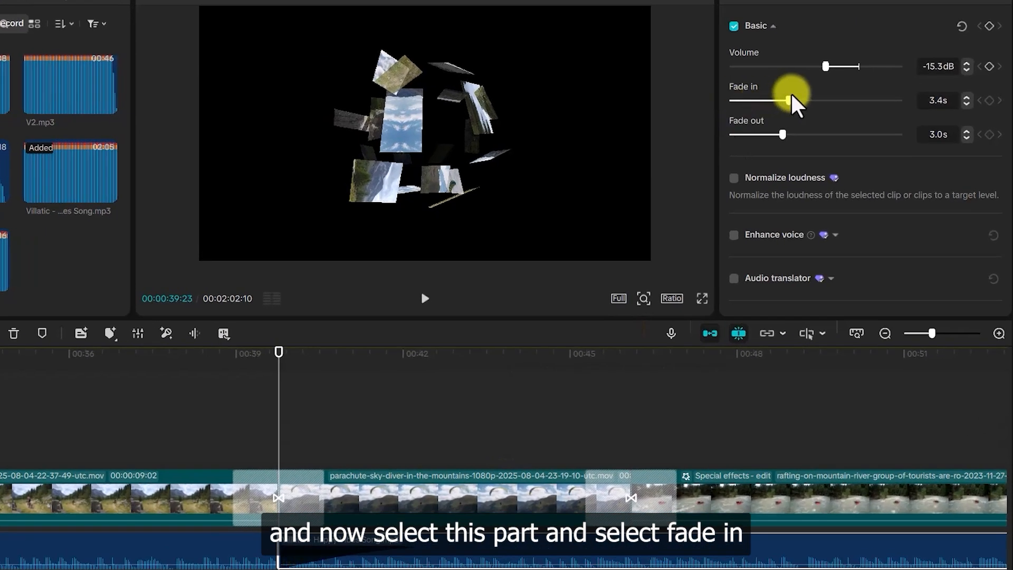
pyautogui.click(200, 546)
pyautogui.moveTo(737, 136); pyautogui.dragTo(783, 139)
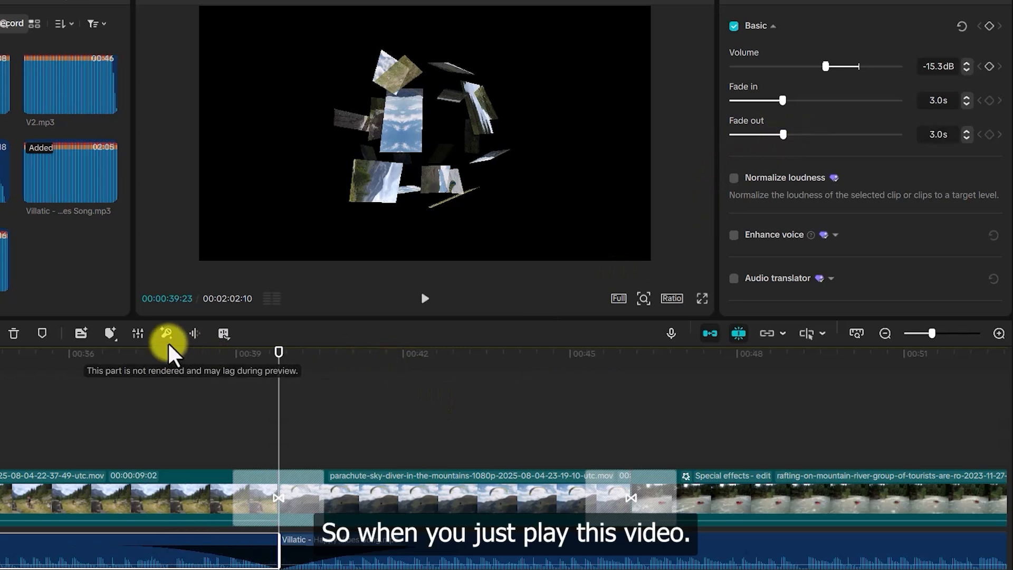
# - Play the video across the song's split from before the cut to hear the fade-out and fade-in
pyautogui.click(123, 351)
pyautogui.press('space')
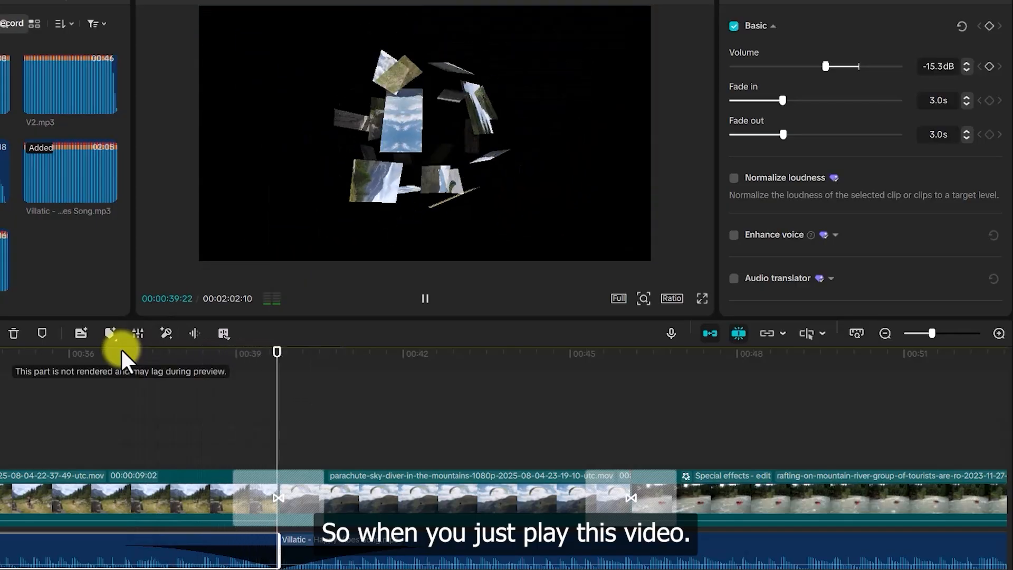
pyautogui.press('space')
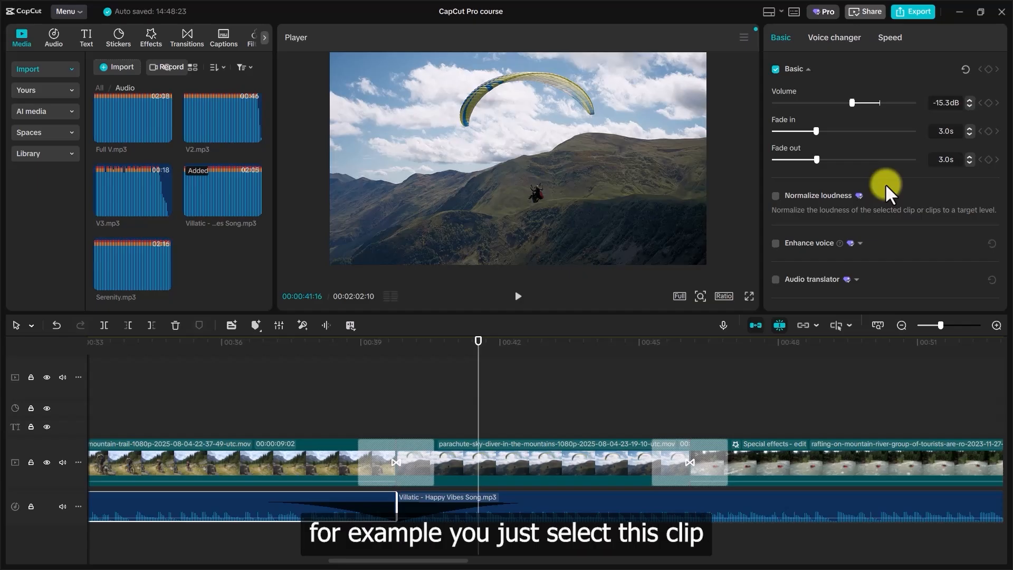
# - Set the second song part's fade-in to 0.0 s and add a -15.3 dB volume keyframe at its start, 00:00:39:23
pyautogui.click(503, 503)
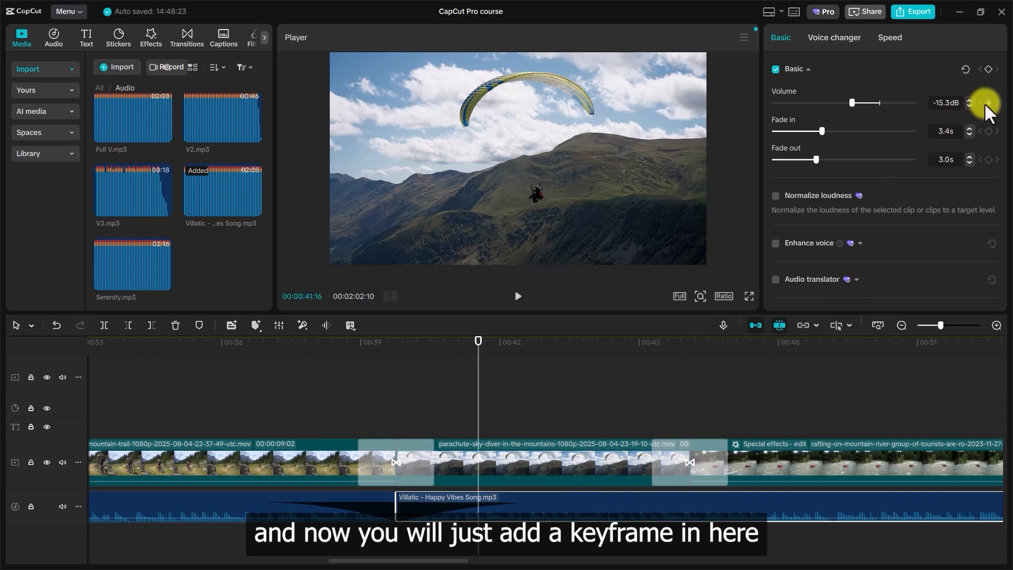
pyautogui.moveTo(477, 352); pyautogui.dragTo(400, 353)
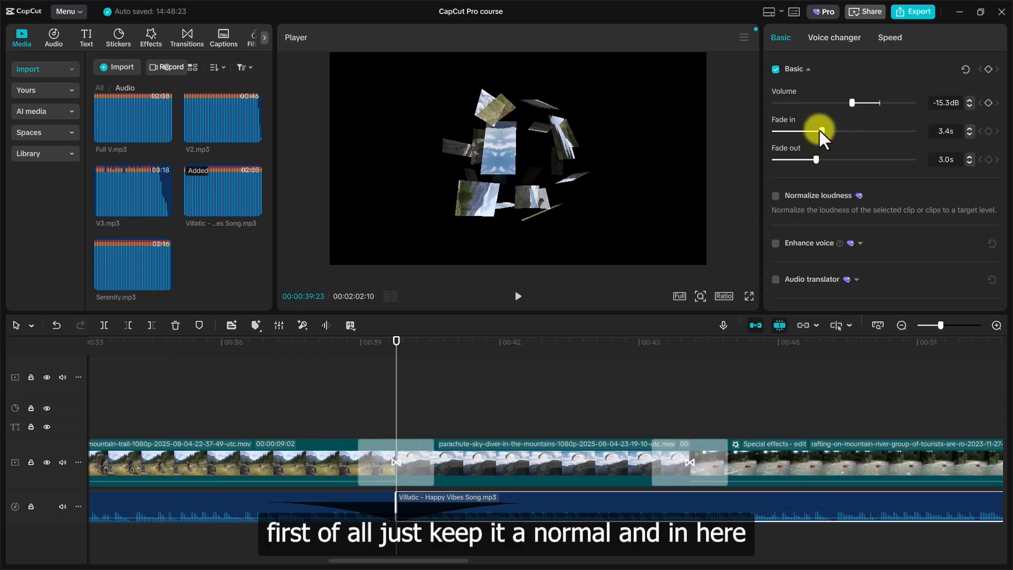
pyautogui.moveTo(821, 131); pyautogui.dragTo(760, 135)
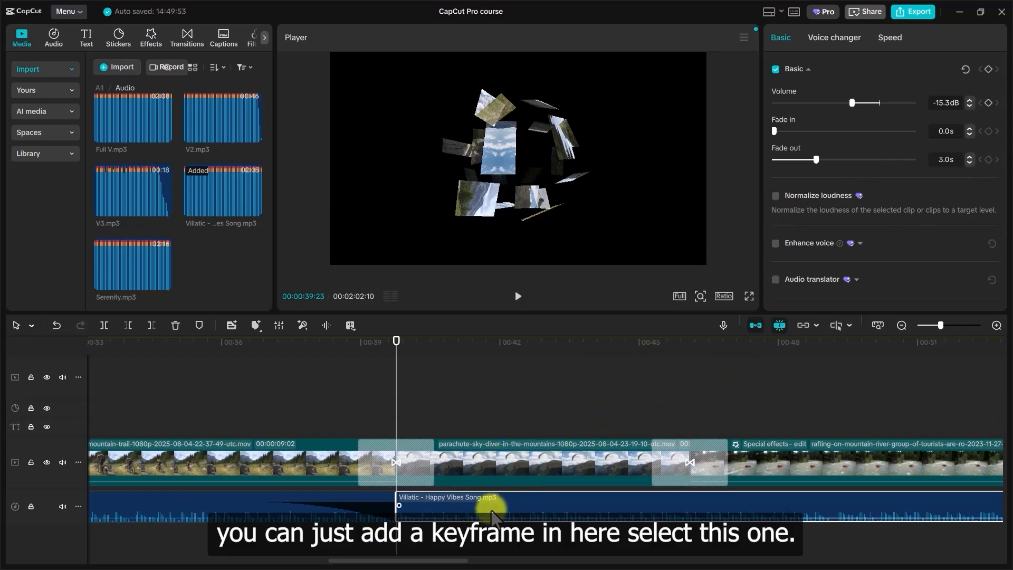
pyautogui.click(987, 103)
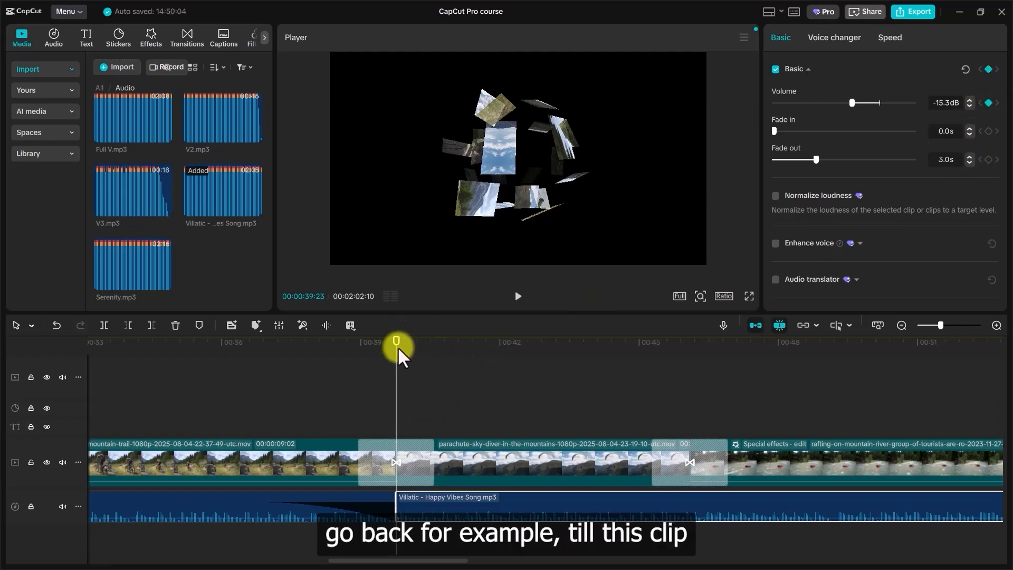
# - Add a -6.5 dB volume keyframe to the second Happy Vibes song part at 00:00:45:05
pyautogui.moveTo(396, 359); pyautogui.dragTo(646, 390)
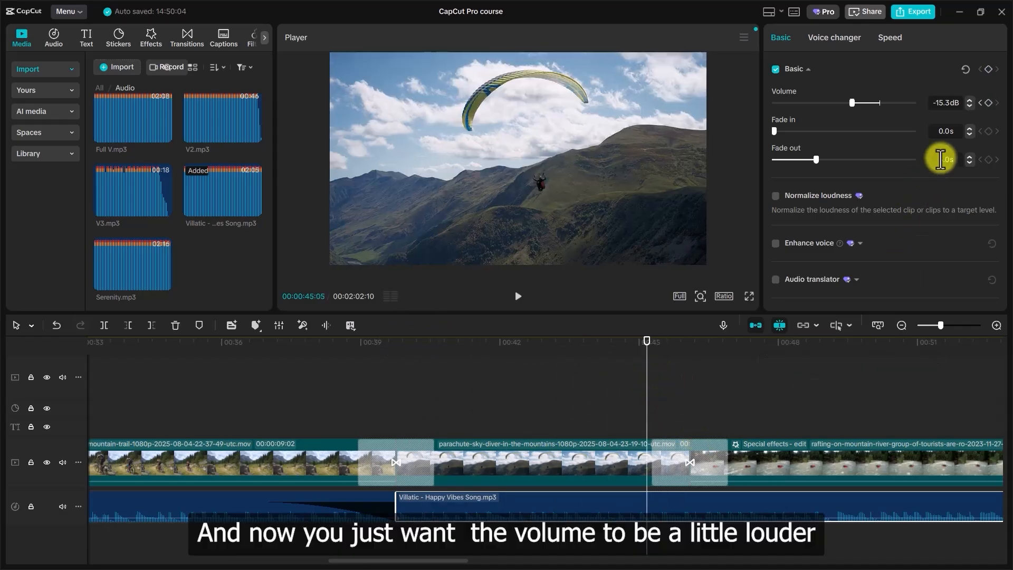
pyautogui.click(989, 103)
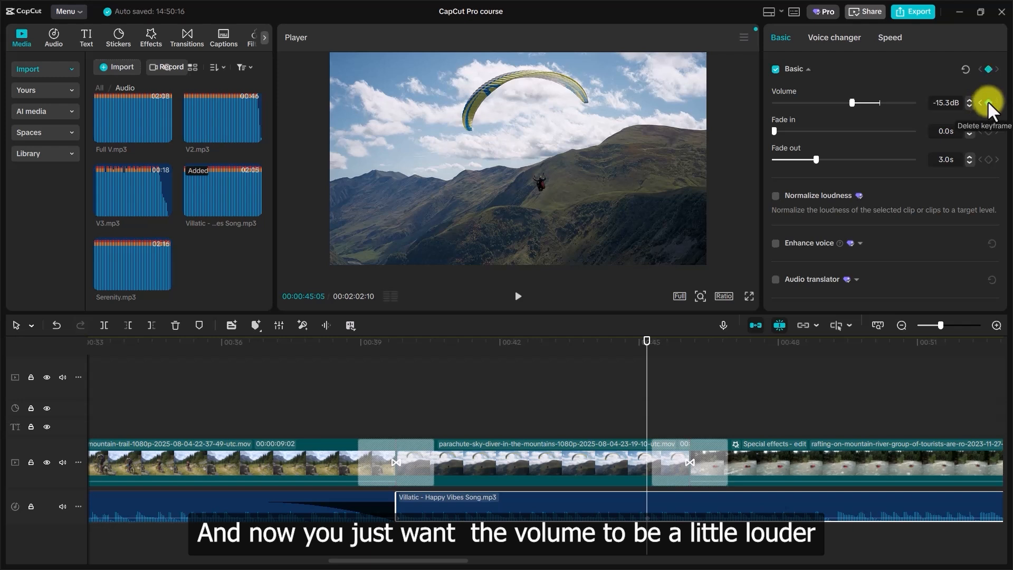
pyautogui.moveTo(854, 103); pyautogui.dragTo(866, 104)
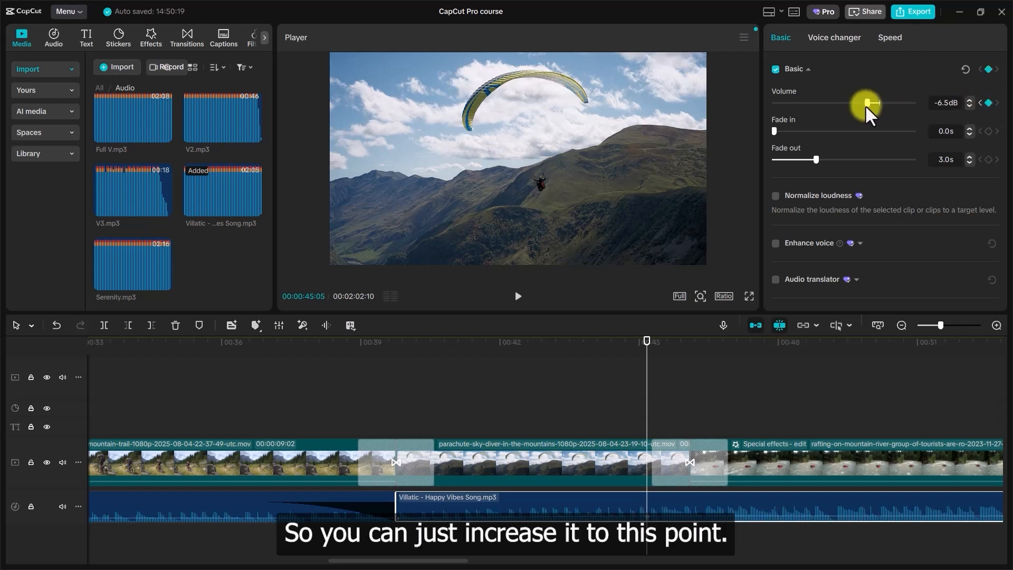
# - Play the video from the start of the second song part to check how its volume rises between the two keyframes
pyautogui.click(397, 362)
pyautogui.press('space')
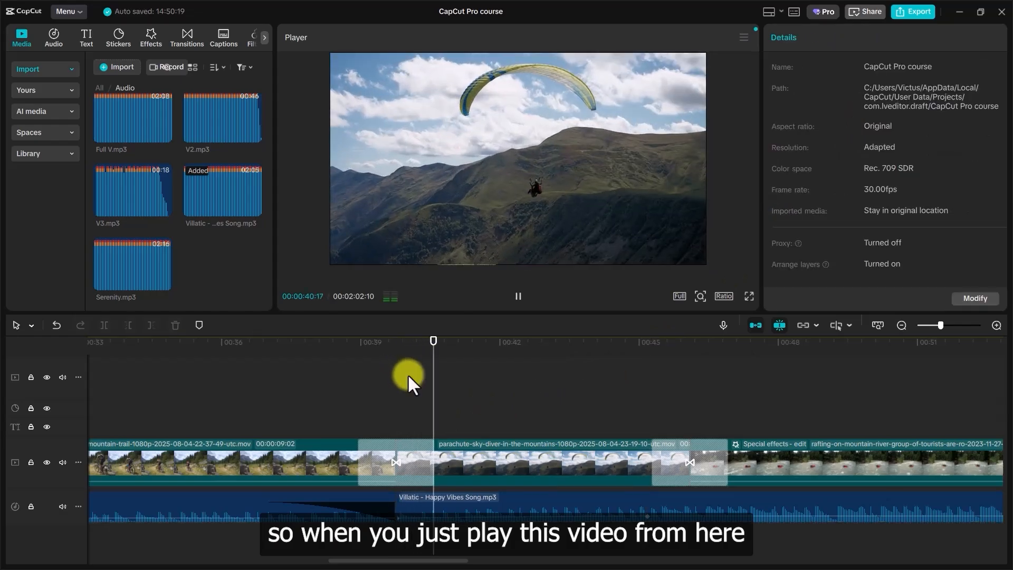
pyautogui.press('space')
pyautogui.click(530, 501)
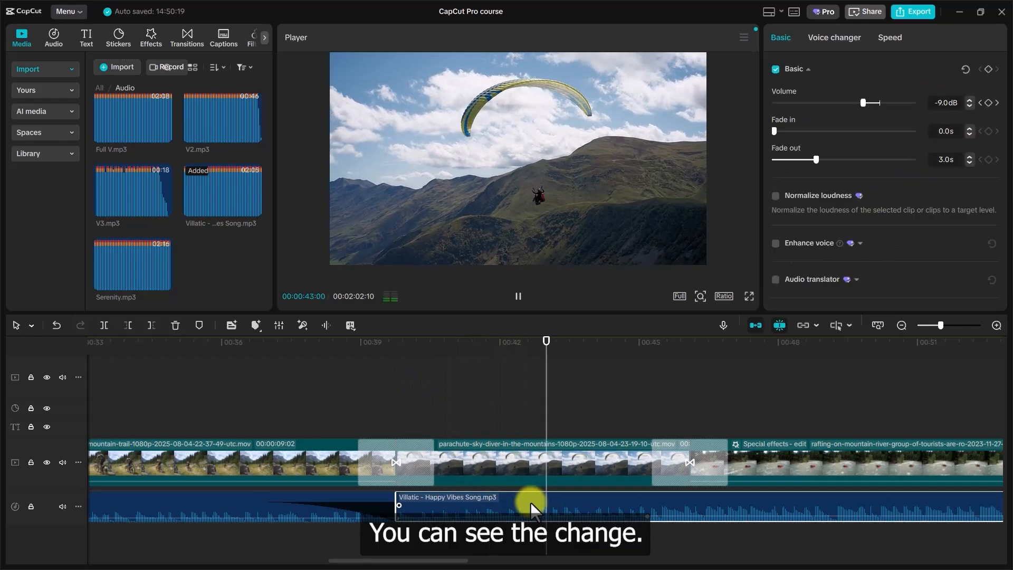
pyautogui.press('space')
pyautogui.press('space')
pyautogui.click(402, 395)
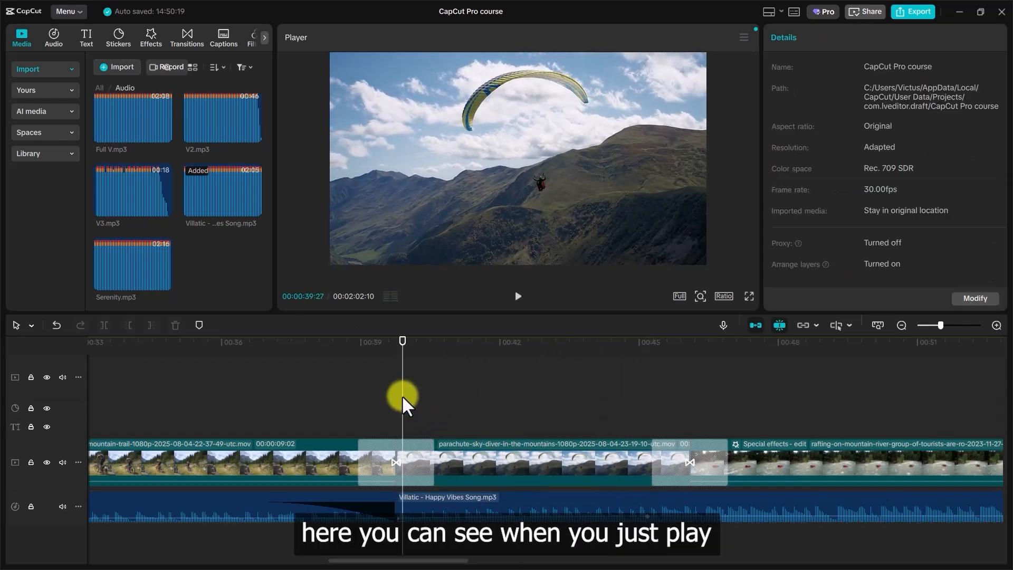
pyautogui.click(502, 502)
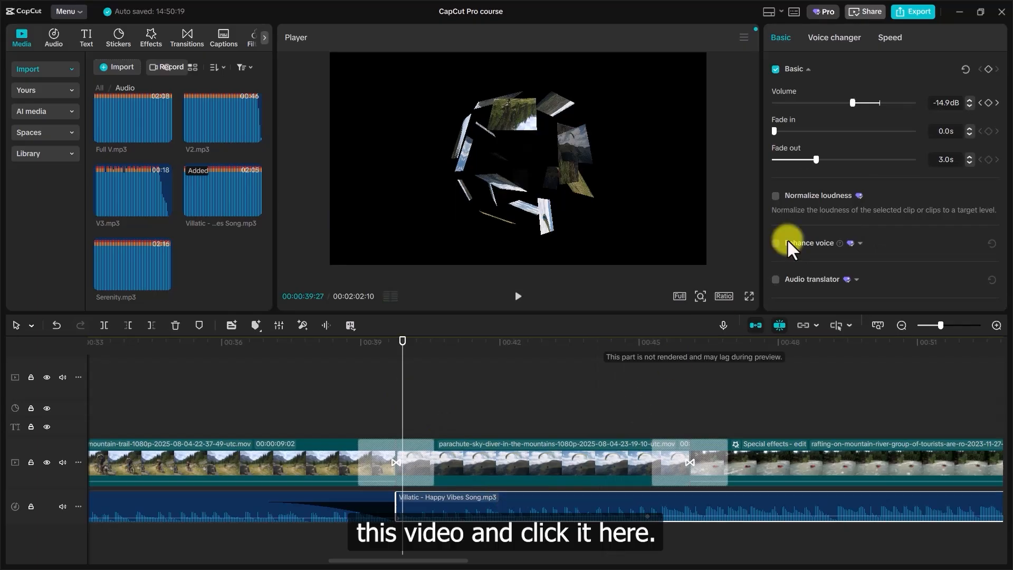
pyautogui.press('space')
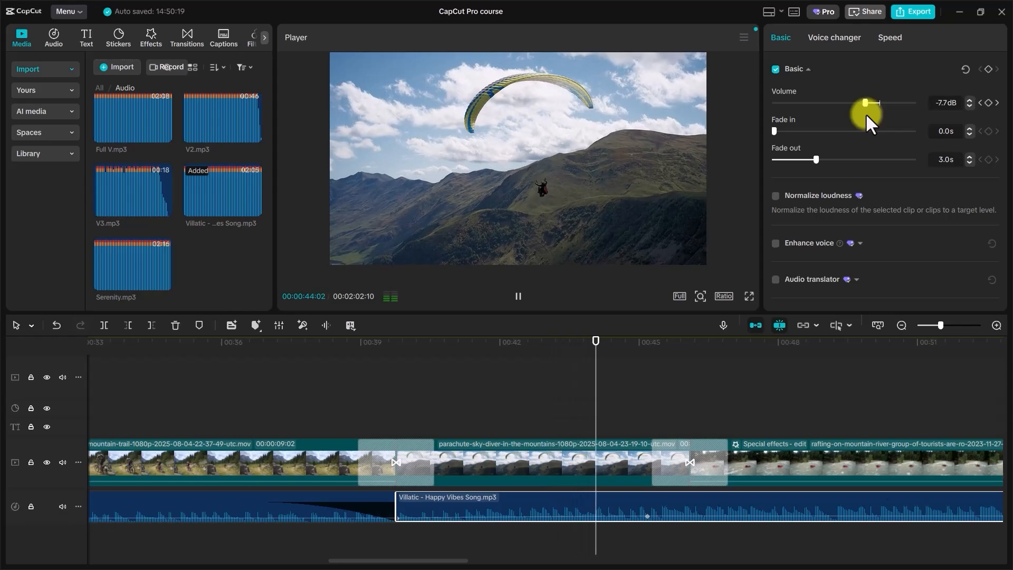
pyautogui.press('space')
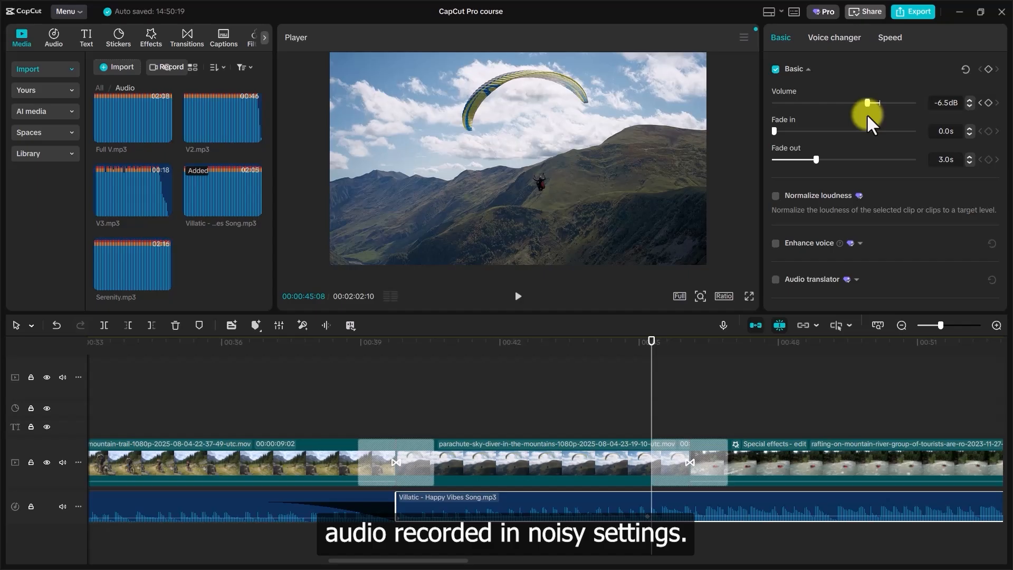
# - Turn on Reduce noise for the second Happy Vibes song part
pyautogui.click(558, 492)
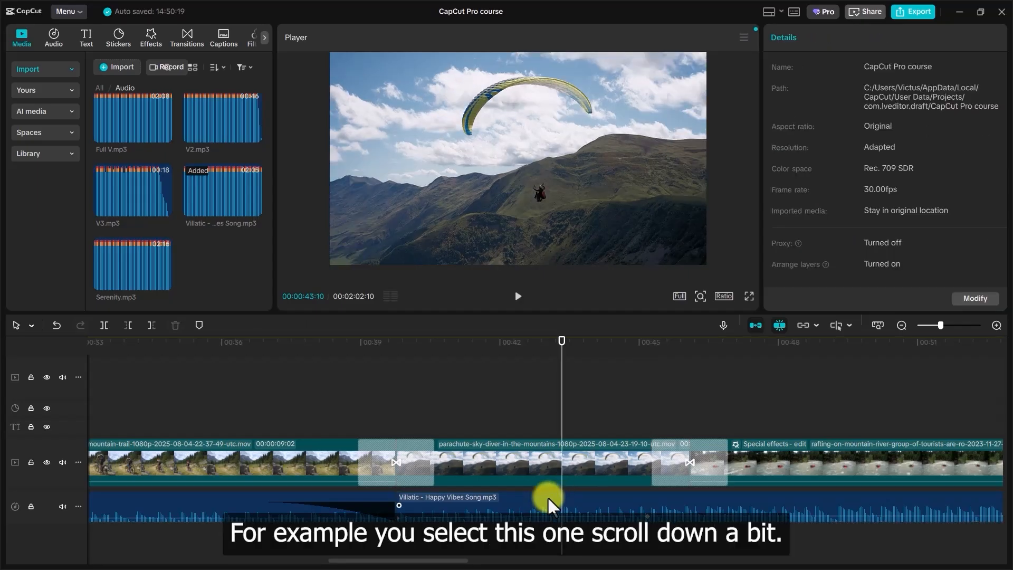
pyautogui.click(548, 496)
pyautogui.scroll(-4, 897, 182)
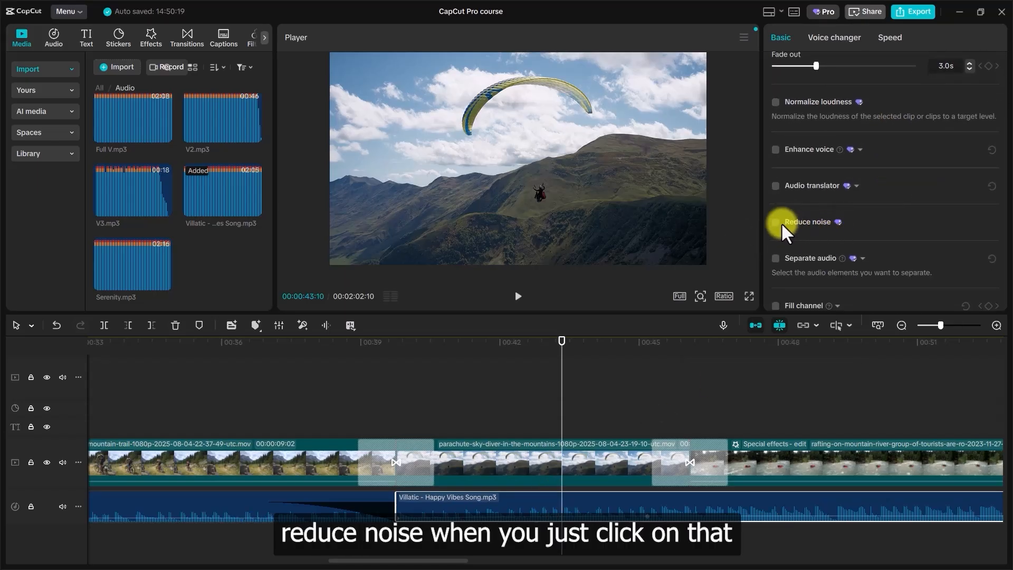
pyautogui.click(775, 222)
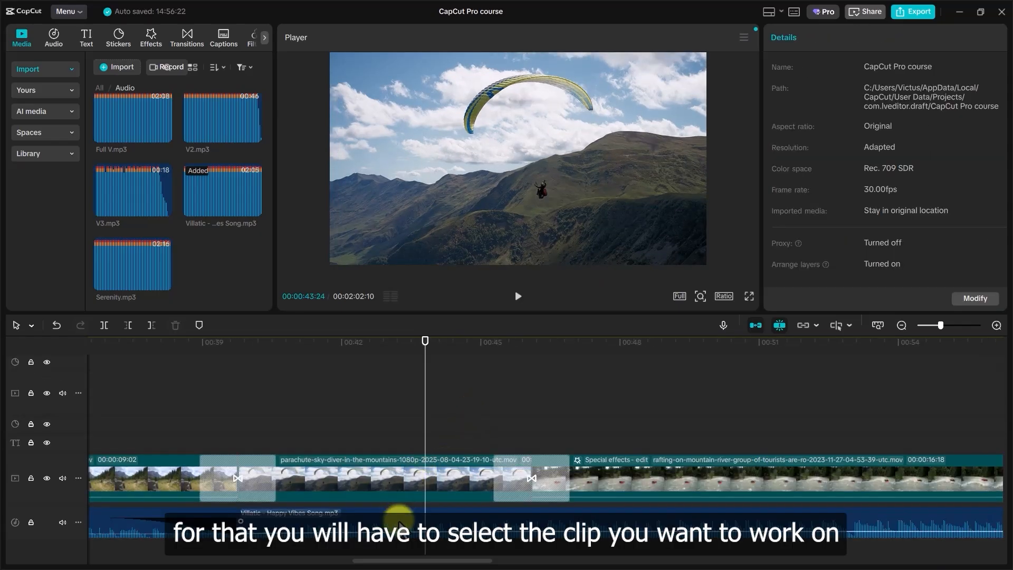
# - Raise the volume of the second Happy Vibes song part slightly, directly on its timeline clip
pyautogui.click(410, 518)
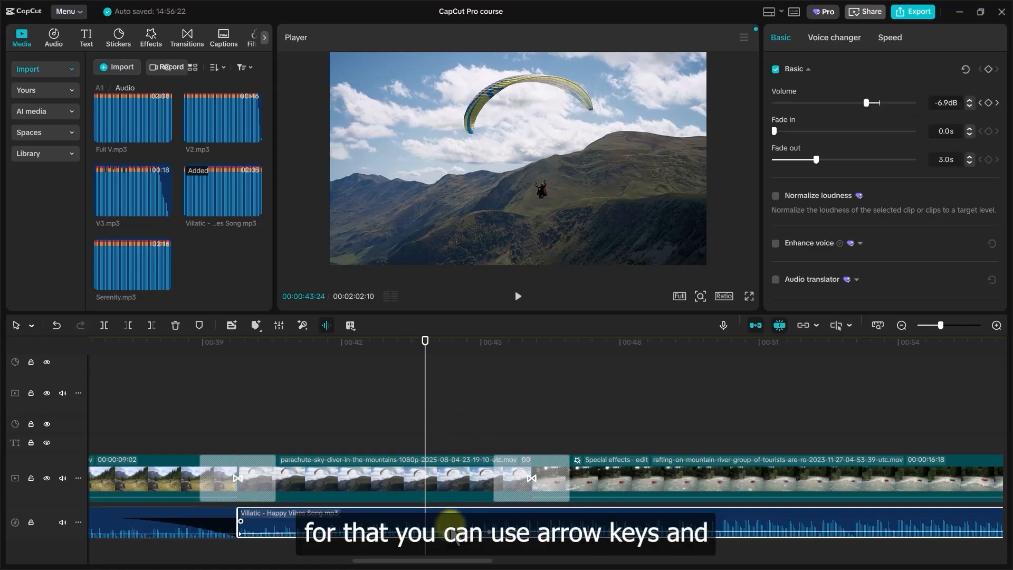
pyautogui.moveTo(450, 525); pyautogui.dragTo(450, 517)
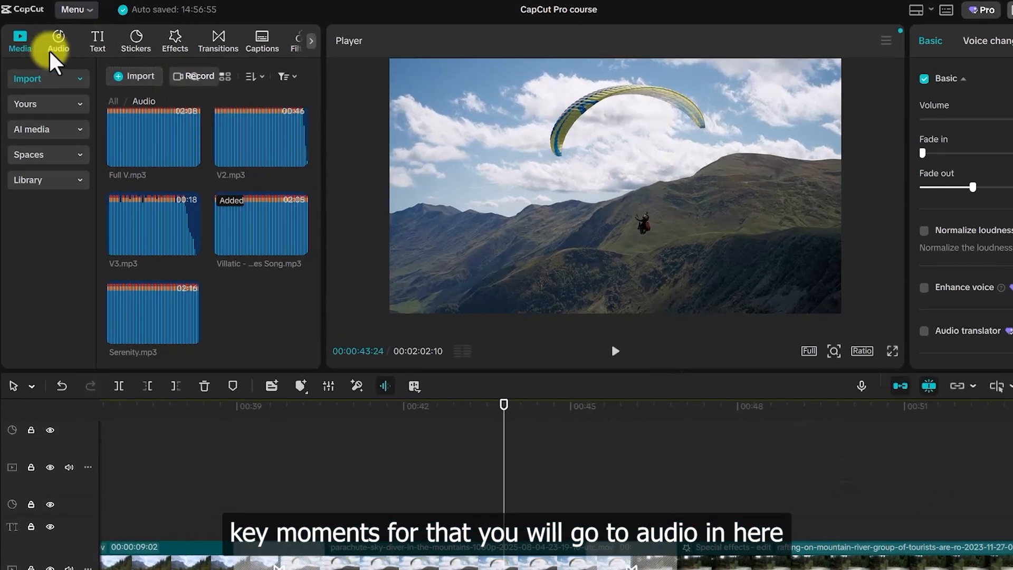
# - Search the audio library for "transition" and "transition sound effect" and preview several of the sounds
pyautogui.click(52, 50)
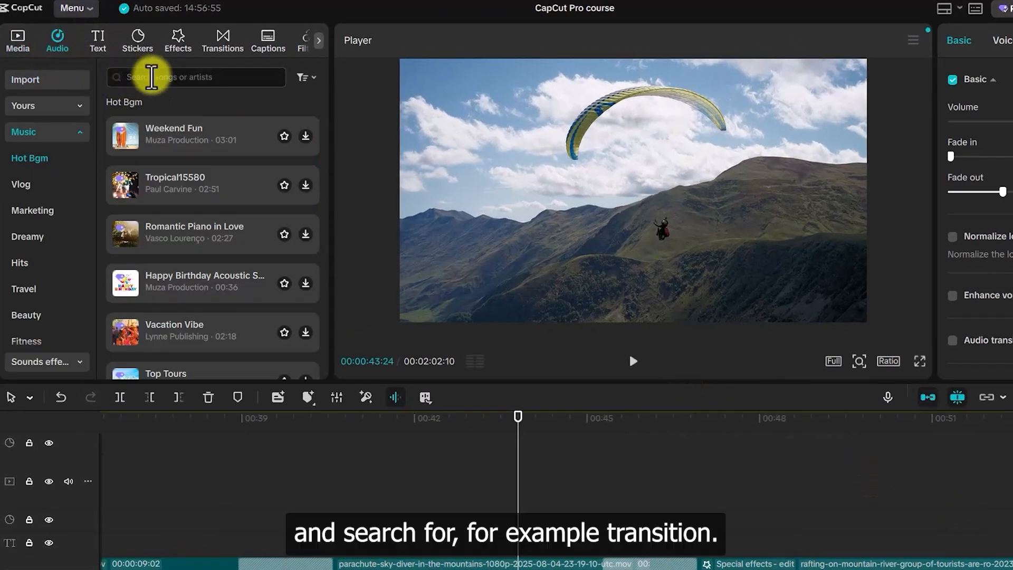
pyautogui.click(152, 77)
pyautogui.write('transition')
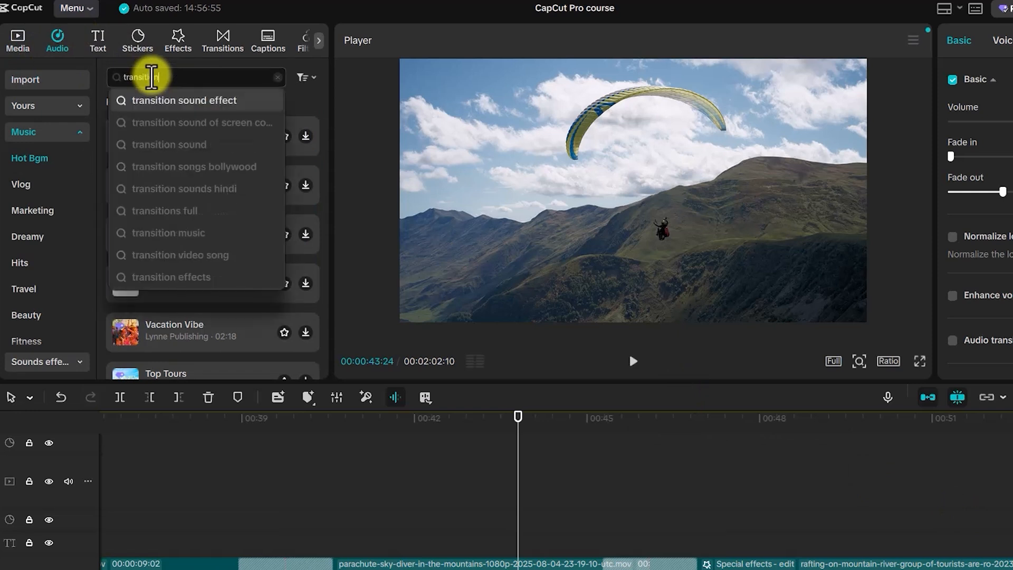
pyautogui.press('Return')
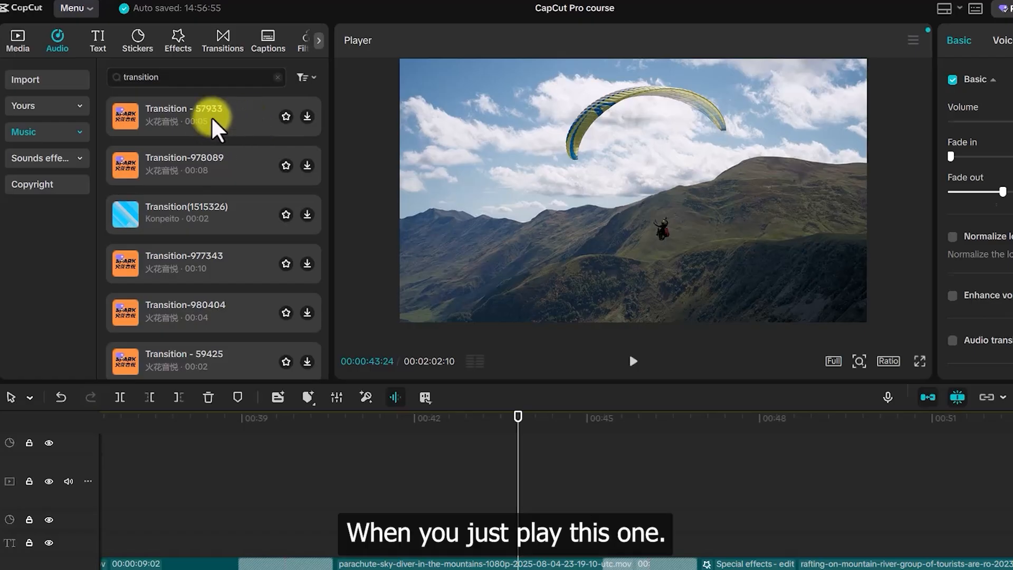
pyautogui.click(212, 126)
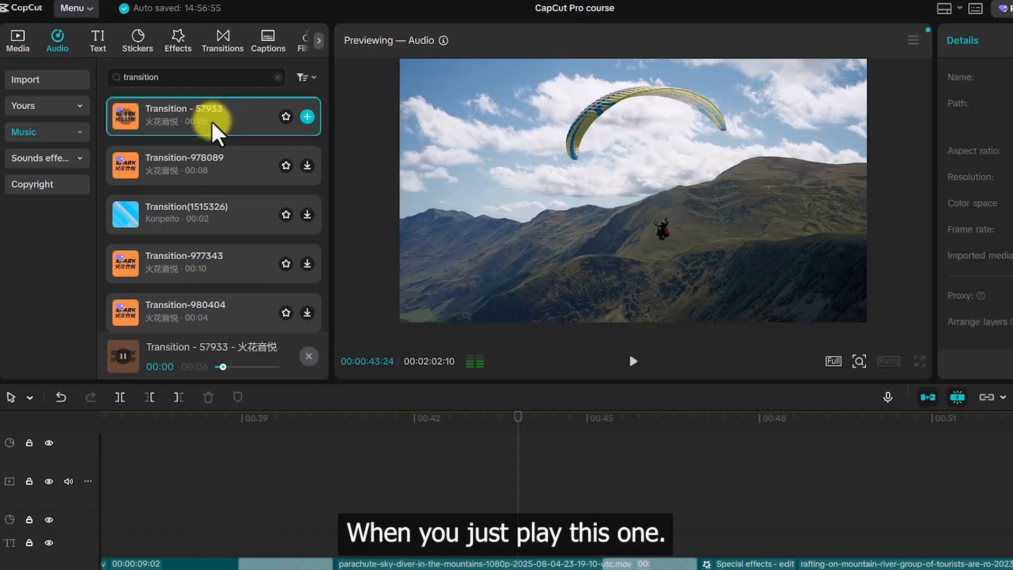
pyautogui.click(210, 169)
pyautogui.click(222, 215)
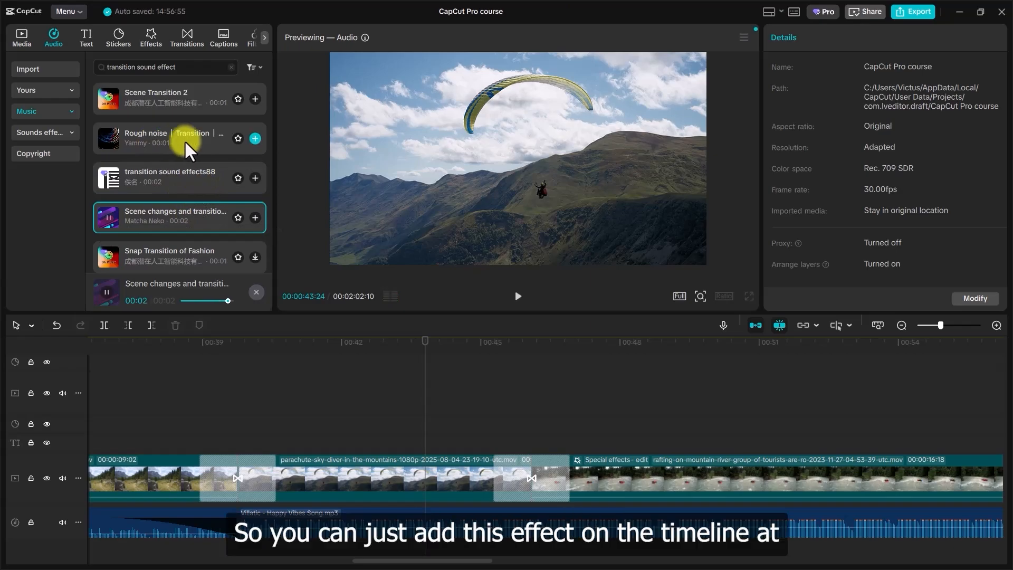
# - Add the two-second "Scene changes and transitio..." sound effect under the parachute-to-rafting transition and play the video across it
pyautogui.scroll(-2, 188, 145)
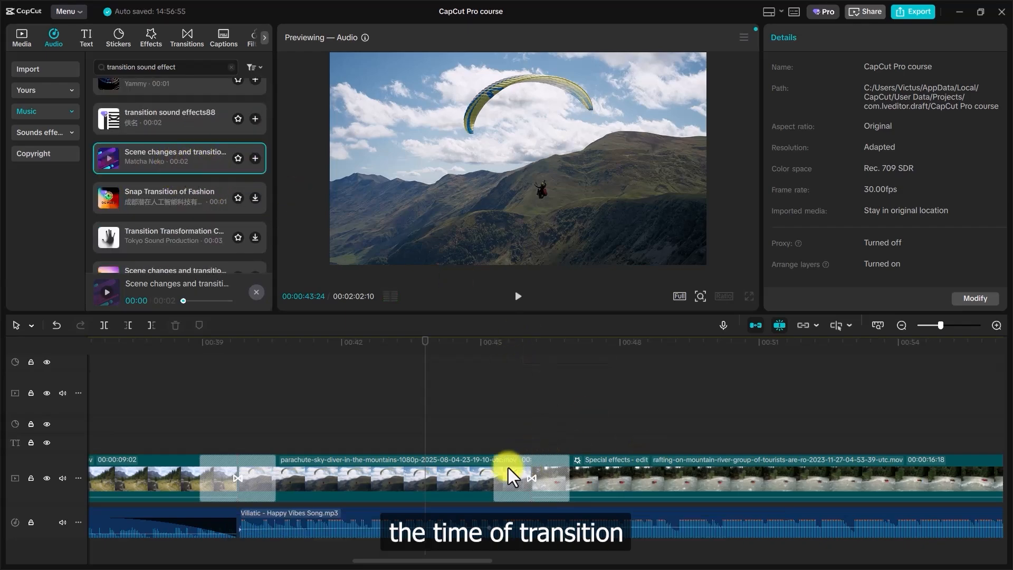
pyautogui.moveTo(181, 168); pyautogui.dragTo(512, 543)
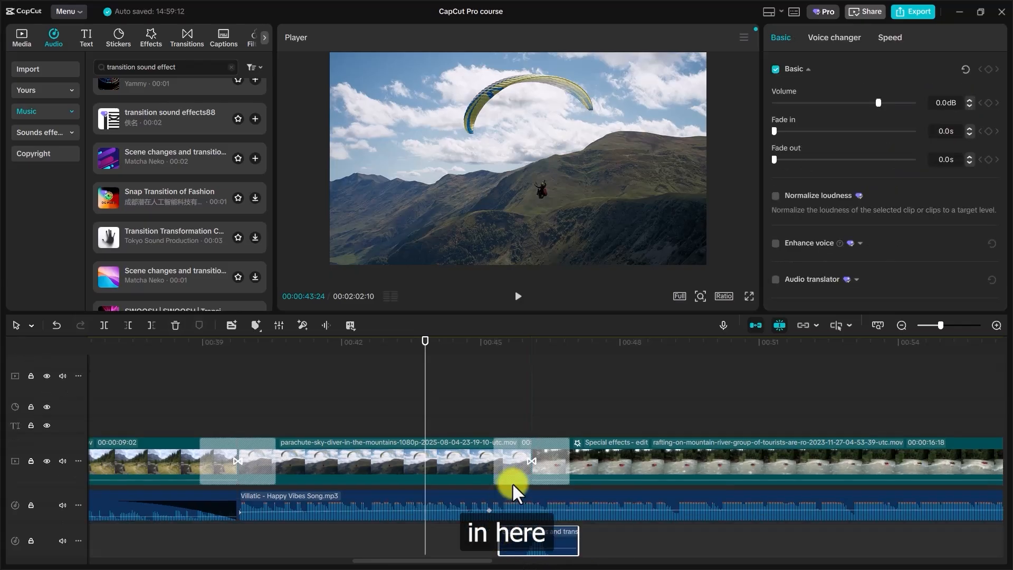
pyautogui.click(477, 404)
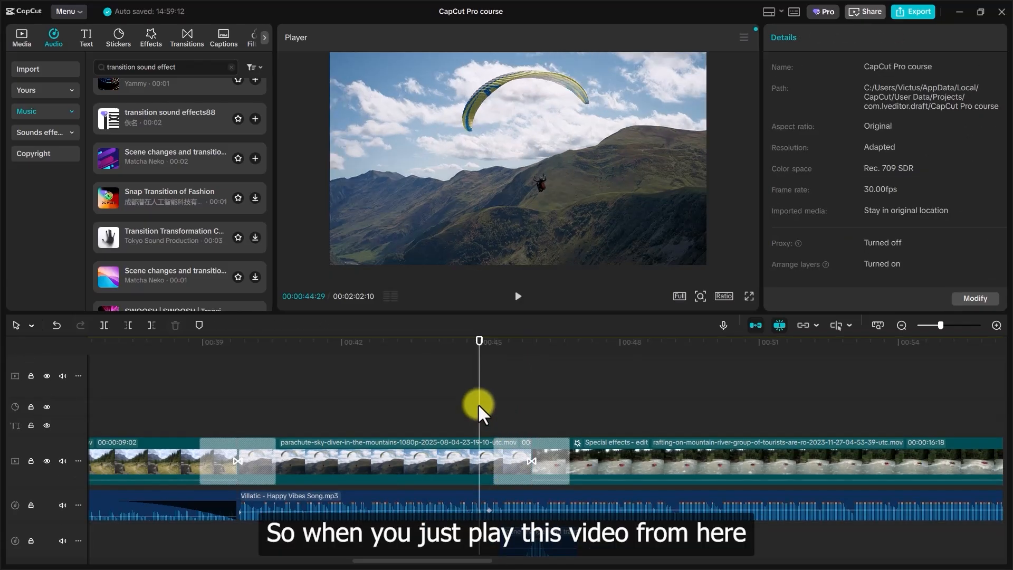
pyautogui.press('space')
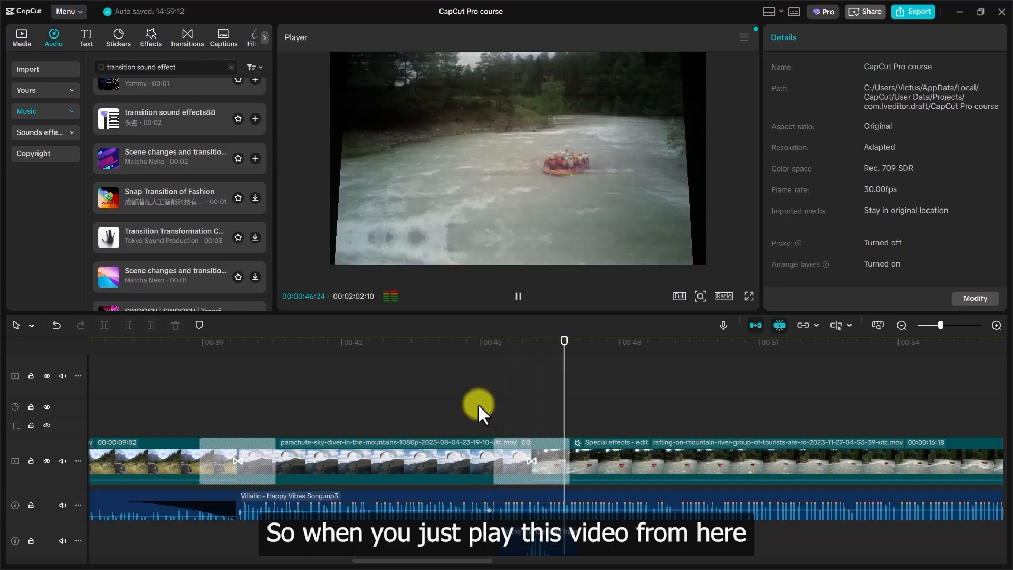
pyautogui.press('space')
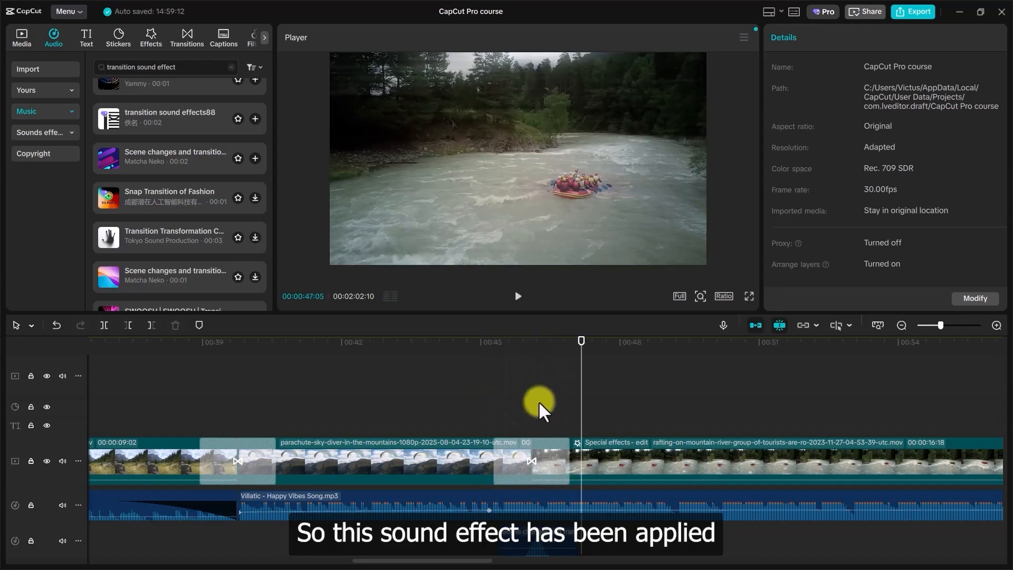
pyautogui.click(529, 461)
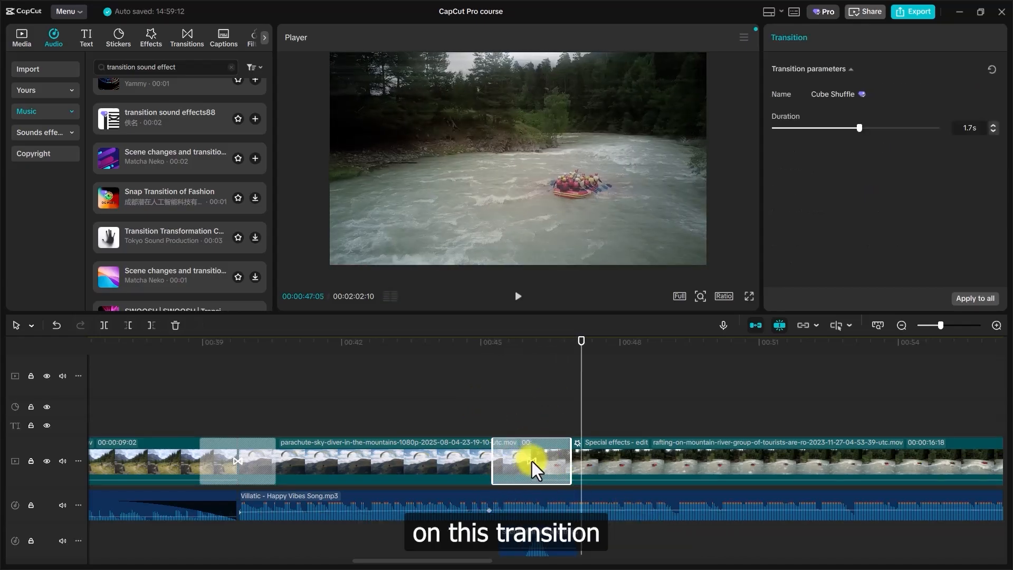
pyautogui.click(477, 392)
# - Move the scene-change sound effect under the transition between the rafting and northern lights clips
pyautogui.scroll(1, 417, 426)
pyautogui.scroll(-1, 419, 420)
pyautogui.click(221, 443)
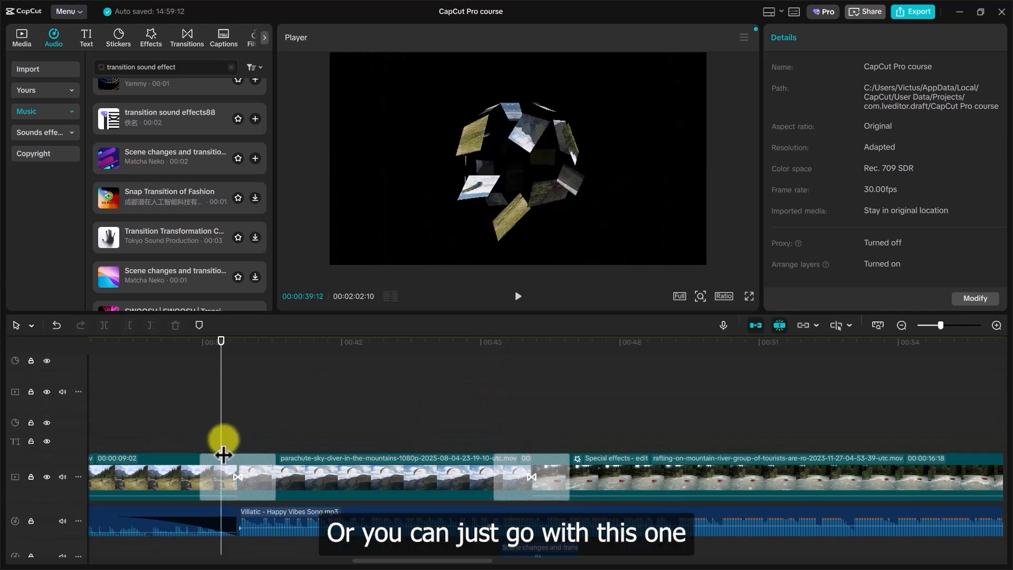
pyautogui.scroll(-1, 606, 424)
pyautogui.scroll(1, 558, 397)
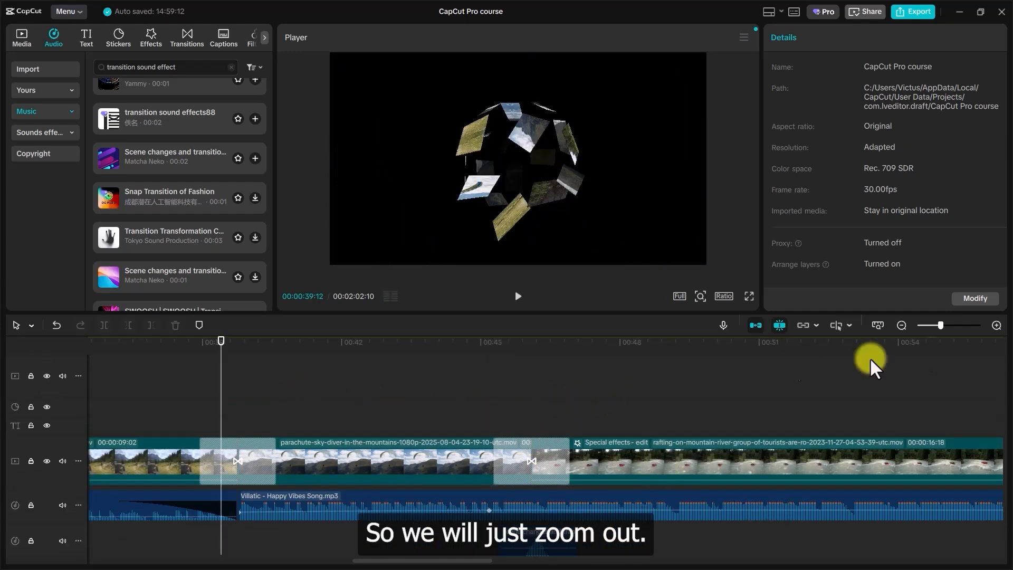
pyautogui.click(899, 327)
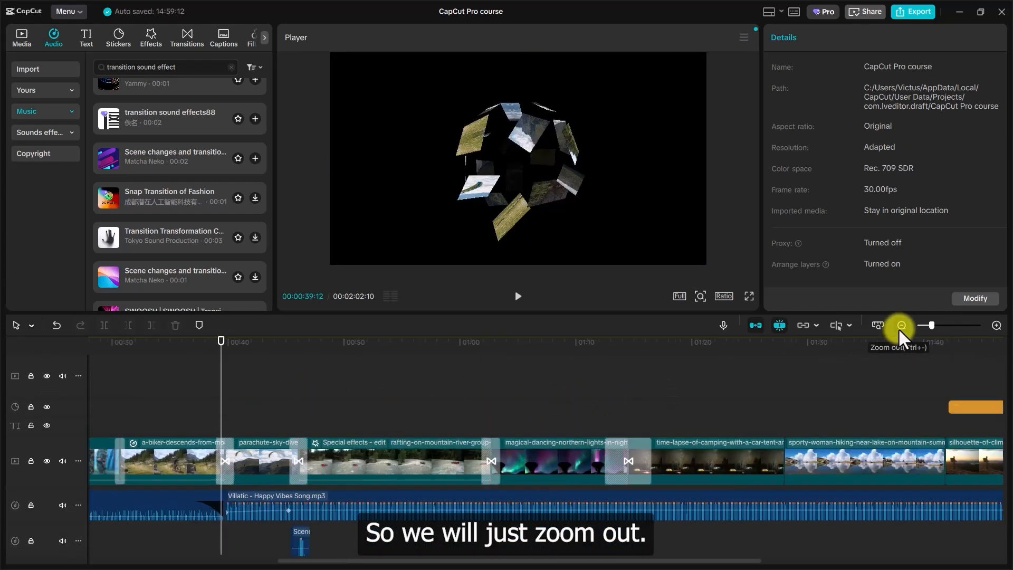
pyautogui.click(479, 424)
pyautogui.moveTo(484, 354)
pyautogui.mouseDown()
pyautogui.moveTo(495, 358)
pyautogui.moveTo(482, 355)
pyautogui.mouseUp()
pyautogui.click(302, 549)
pyautogui.moveTo(304, 552); pyautogui.dragTo(490, 545)
# - Play the video from 00:01:01:02 across the rafting-to-northern-lights transition to hear the sound effect
pyautogui.click(472, 425)
pyautogui.press('space')
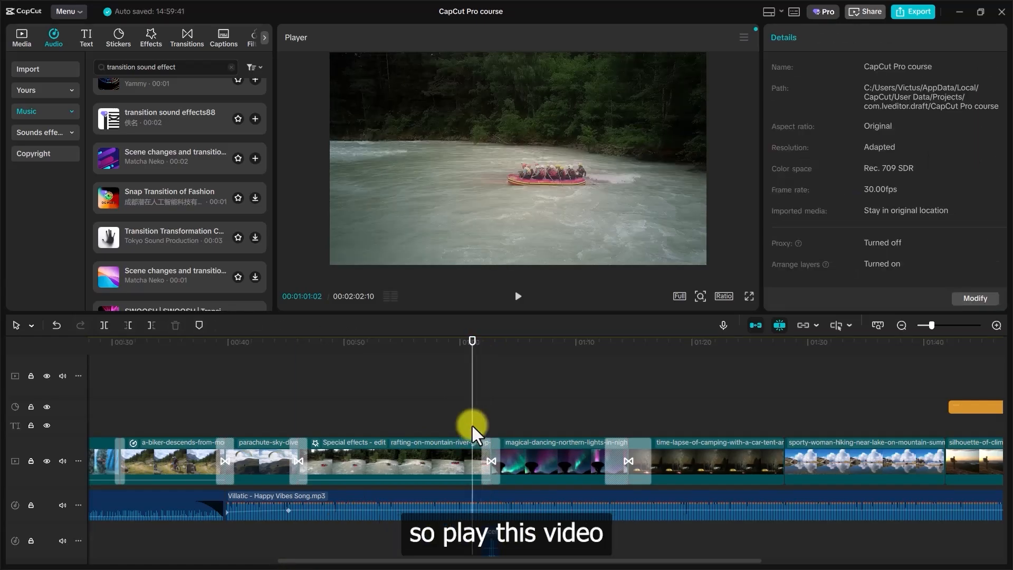
pyautogui.press('space')
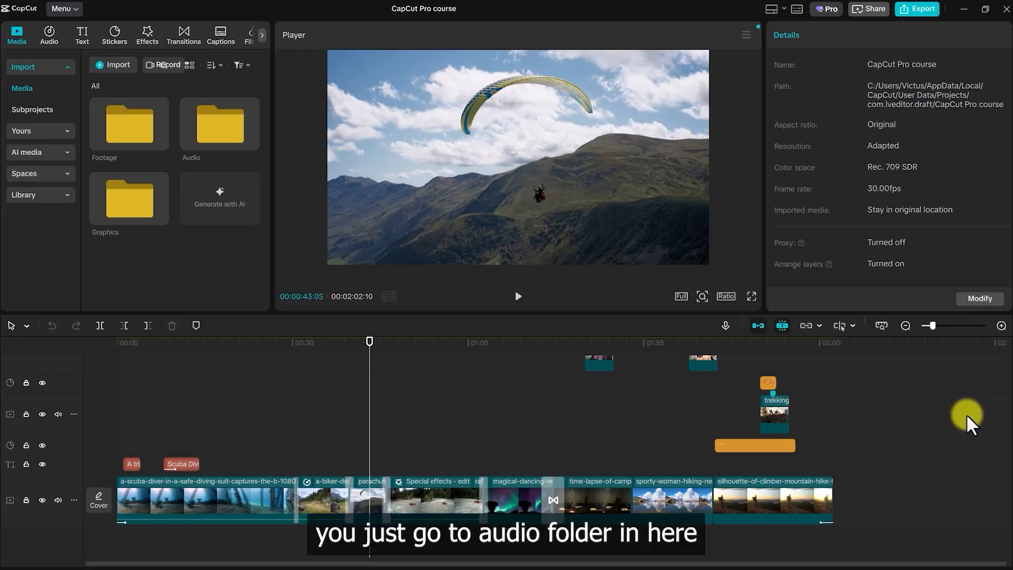
# - Add the Villatic - Happy Vibes song from the Audio folder beneath the main video, starting at the beginning of the timeline
pyautogui.doubleClick(193, 134)
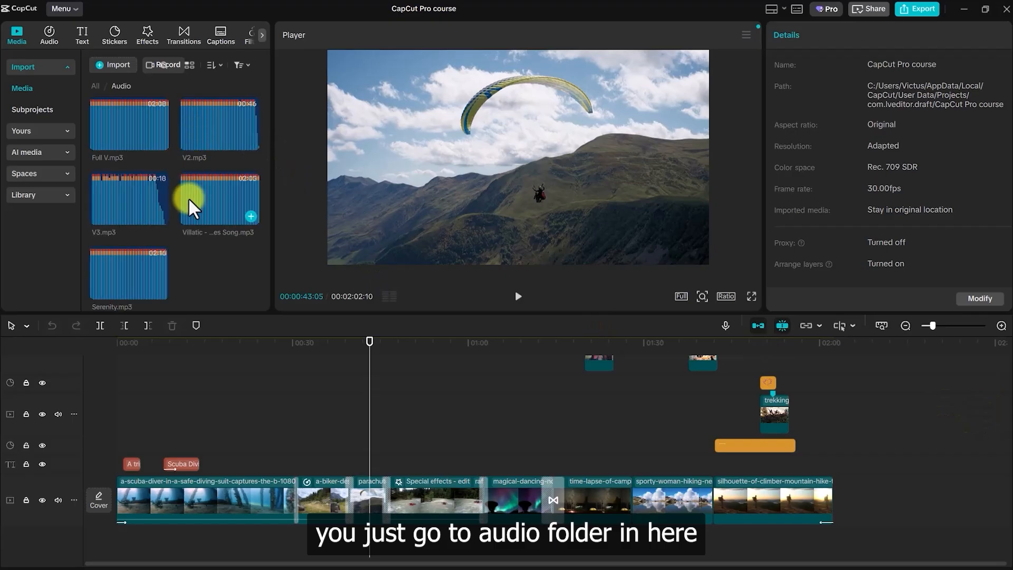
pyautogui.scroll(-1, 211, 254)
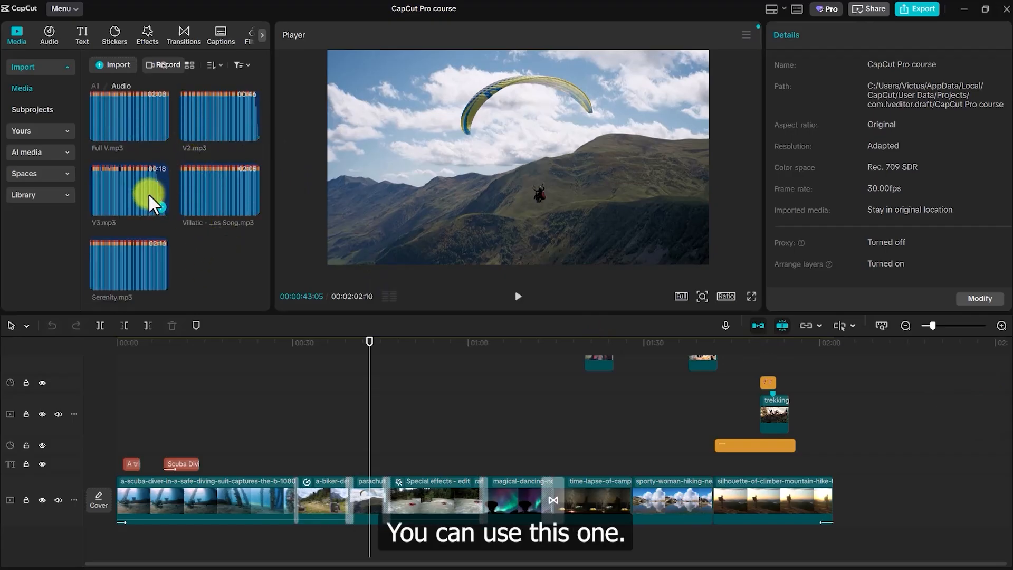
pyautogui.moveTo(207, 194); pyautogui.dragTo(114, 530)
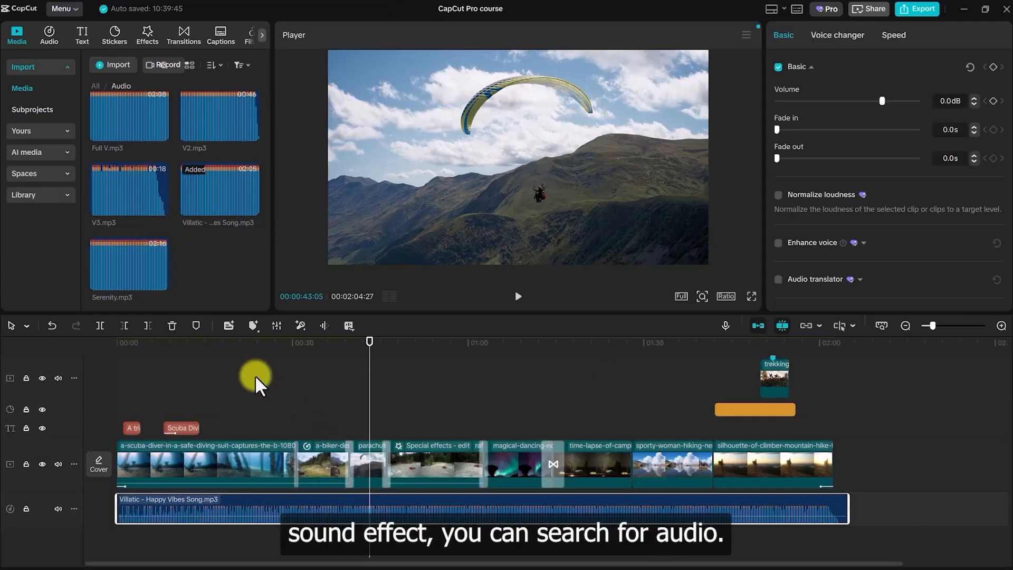
# - Search the audio library for "transition sound effect"
pyautogui.click(46, 37)
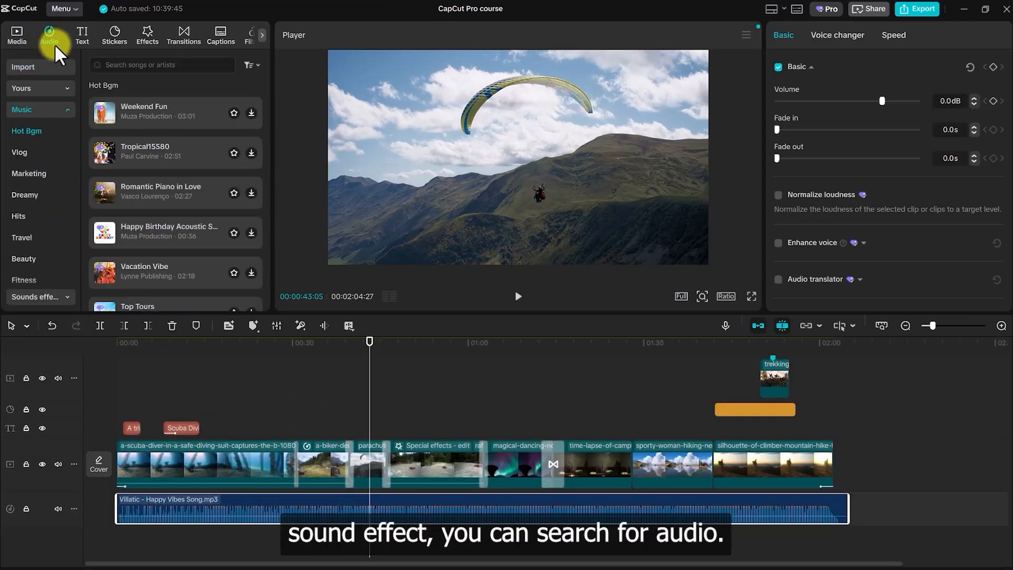
pyautogui.click(133, 67)
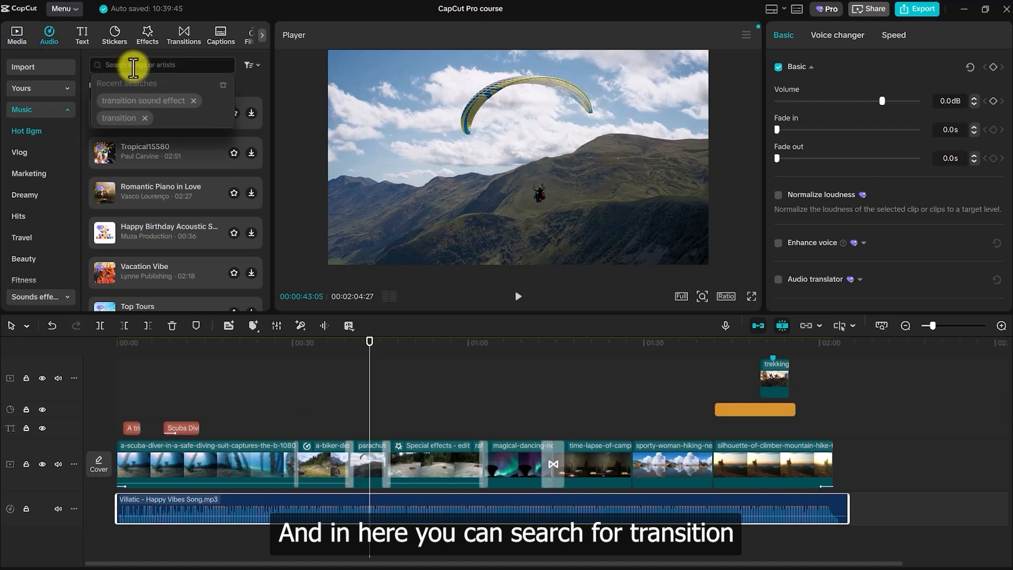
pyautogui.click(146, 97)
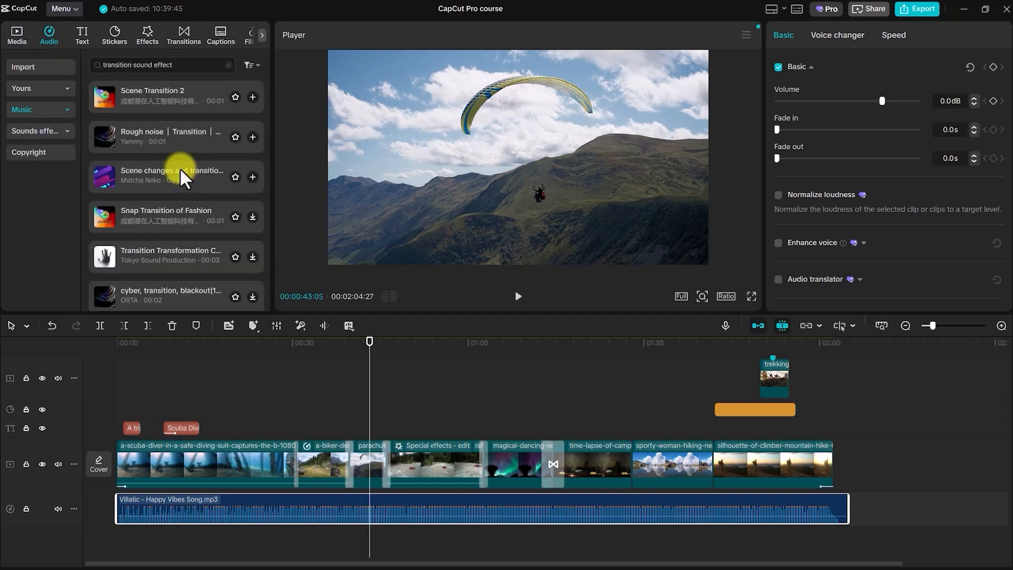
# - Listen to several transition sound effects, from Scene Transition 2 to the cyber, transition, blackout sound, and replay Scene Transition 2
pyautogui.click(177, 93)
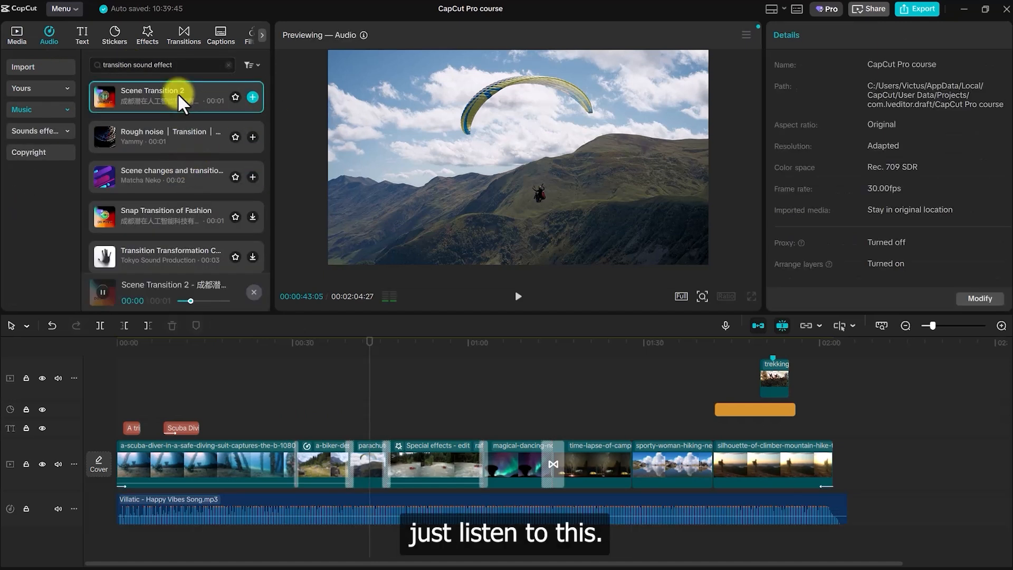
pyautogui.click(183, 137)
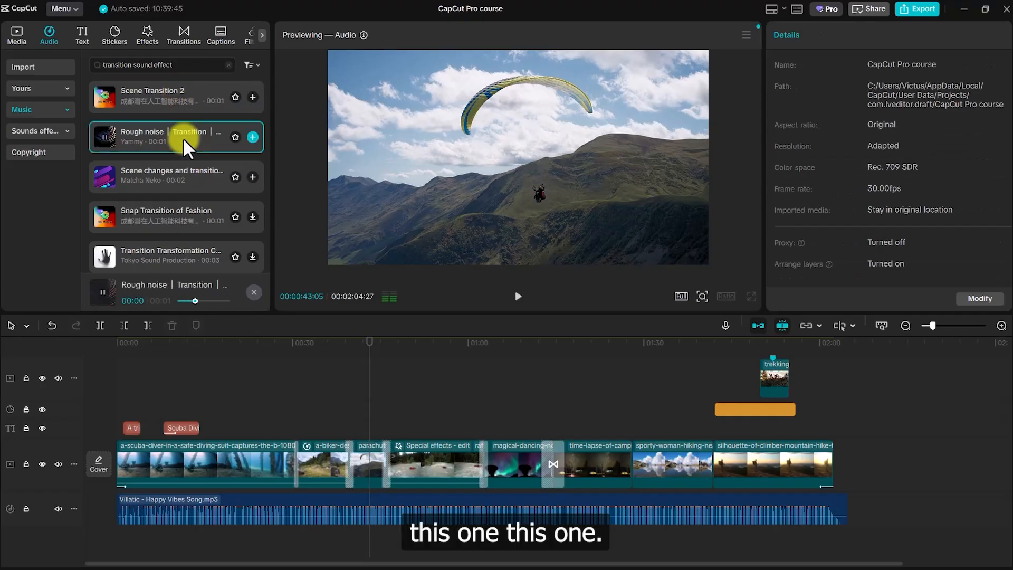
pyautogui.click(182, 171)
pyautogui.scroll(-1, 190, 169)
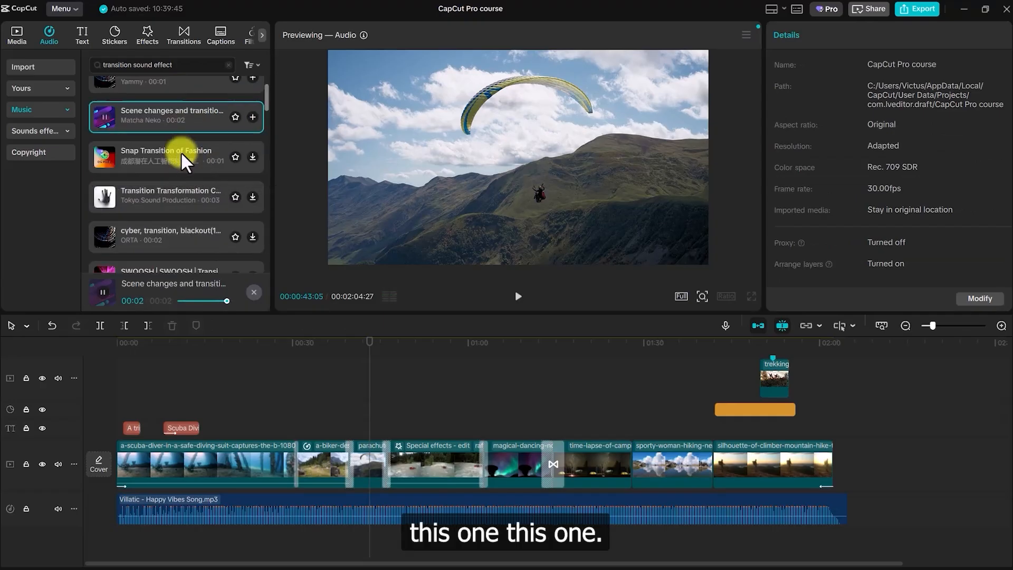
pyautogui.click(178, 149)
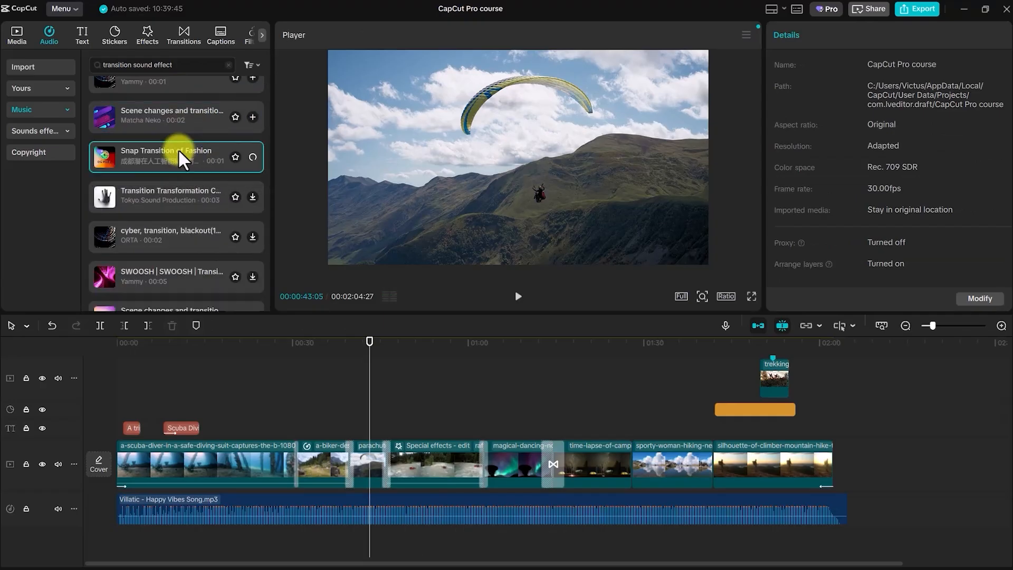
pyautogui.click(159, 198)
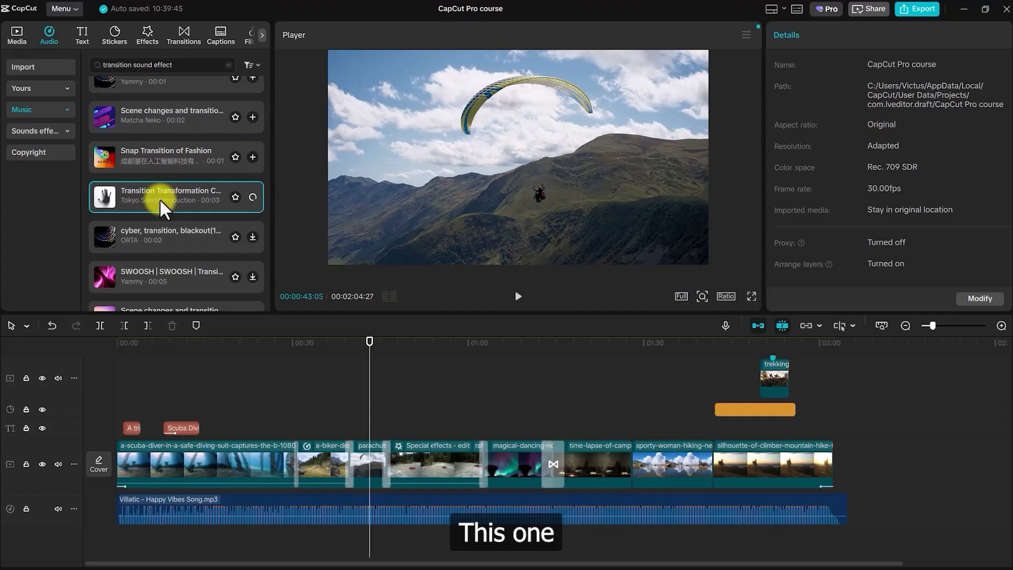
pyautogui.click(179, 227)
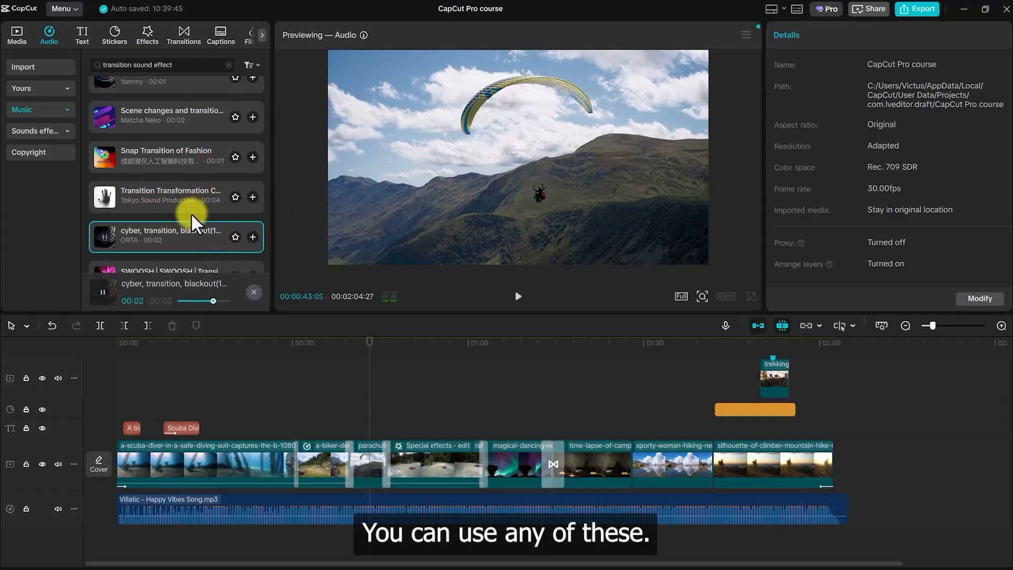
pyautogui.scroll(1, 189, 206)
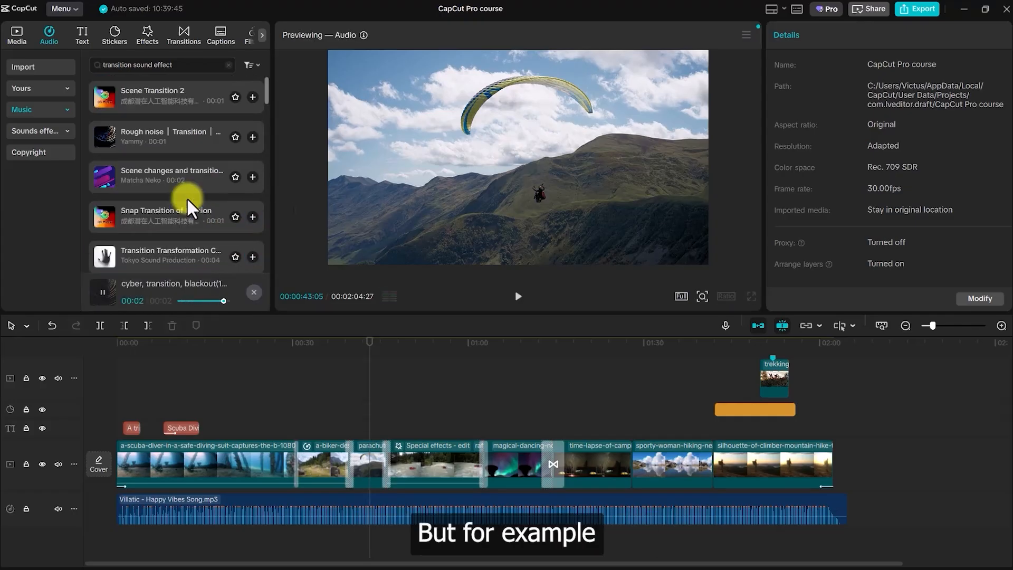
pyautogui.click(154, 96)
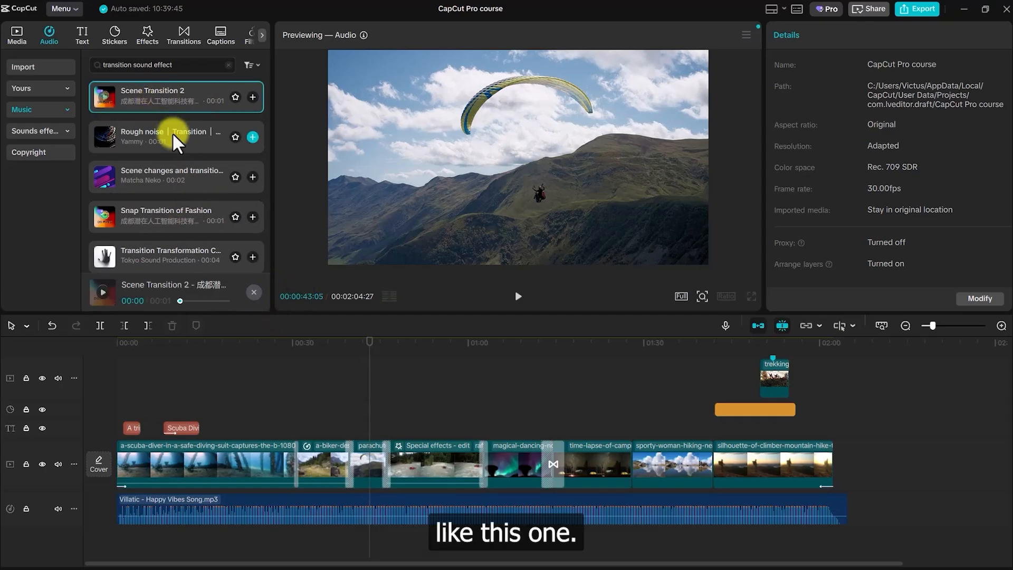
# - Add the Scene Transition 2 sound effect on a new audio track beneath the transition between the biker and parachute clips
pyautogui.click(165, 94)
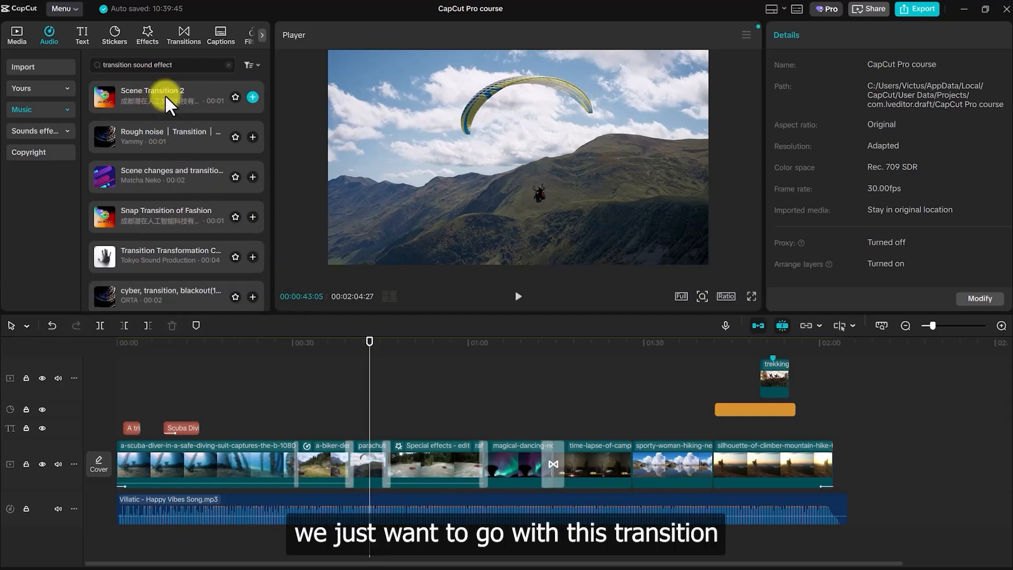
pyautogui.moveTo(165, 94); pyautogui.dragTo(347, 543)
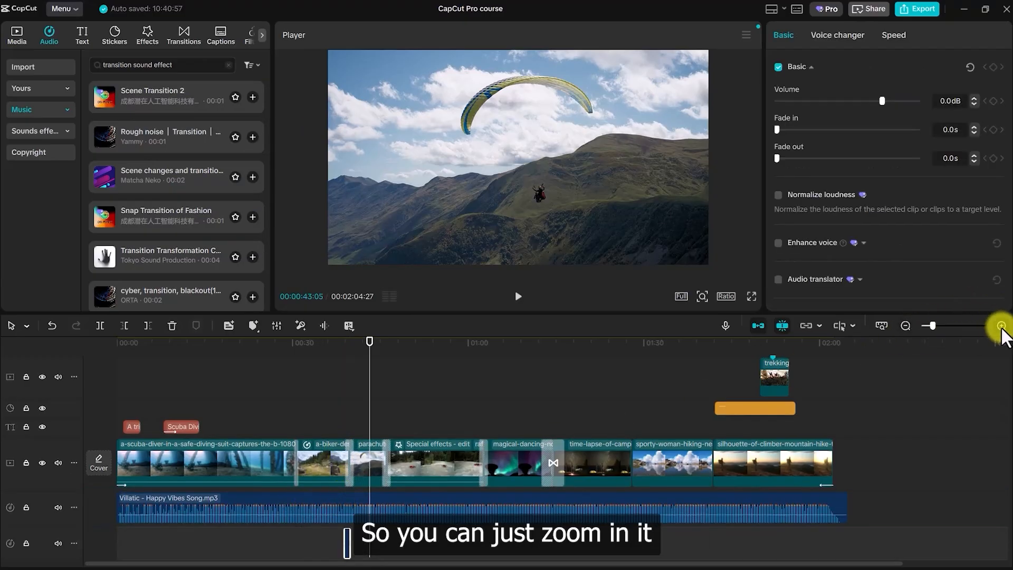
pyautogui.click(1001, 326)
pyautogui.click(1000, 326)
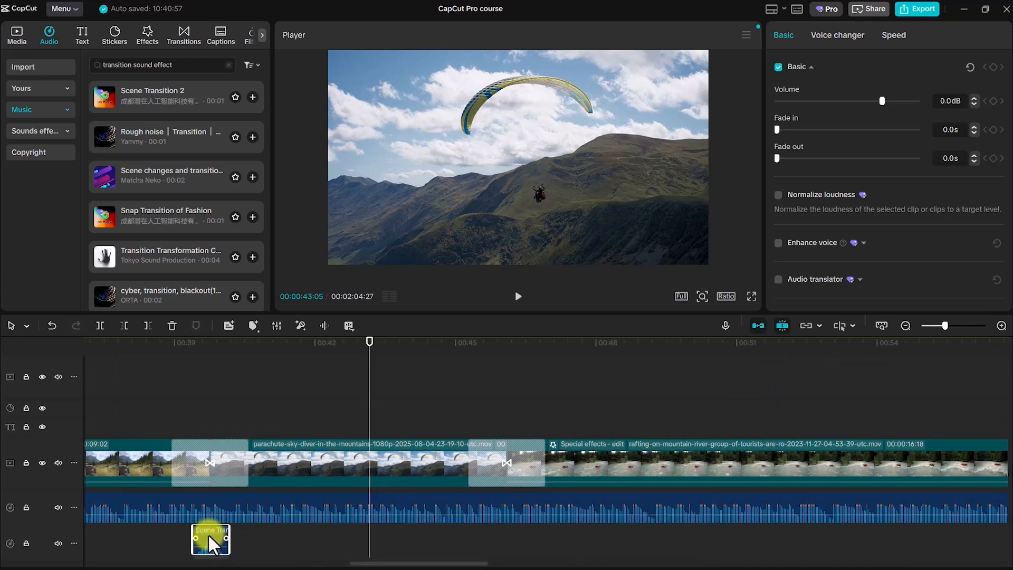
# - Play the video from 00:00:38:23 across the biker-to-parachute transition to hear the sound effect
pyautogui.click(163, 410)
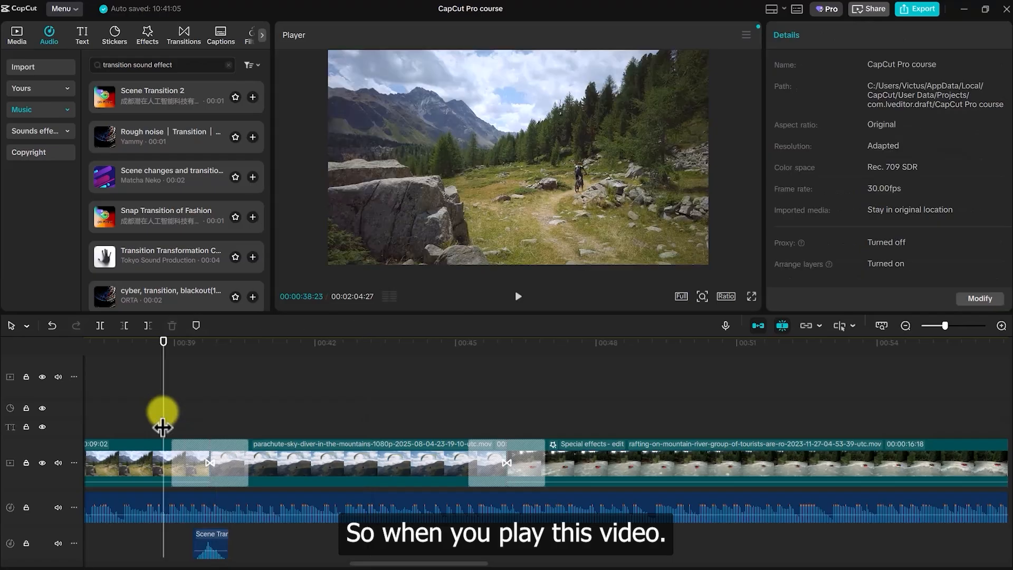
pyautogui.press('space')
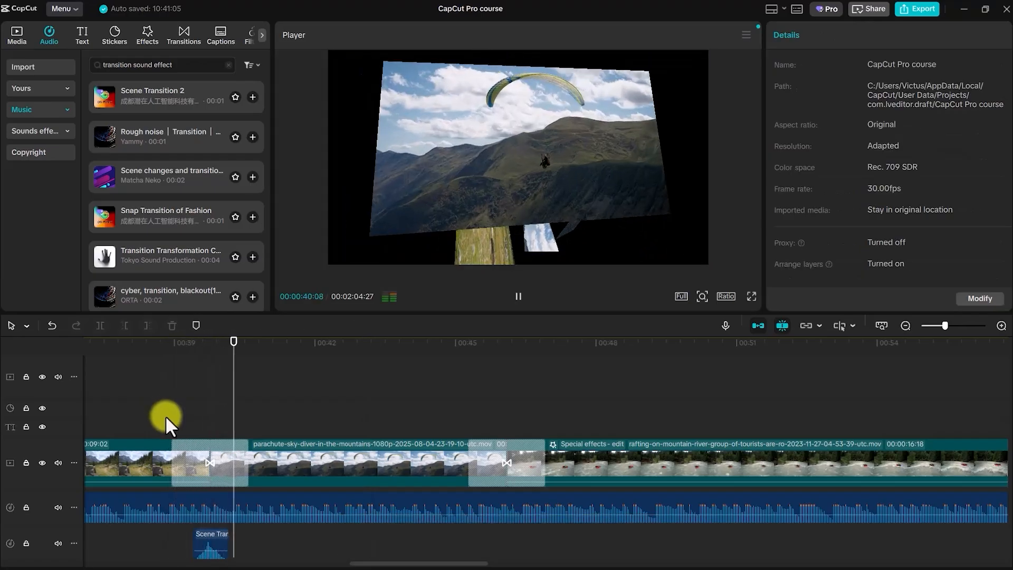
pyautogui.press('space')
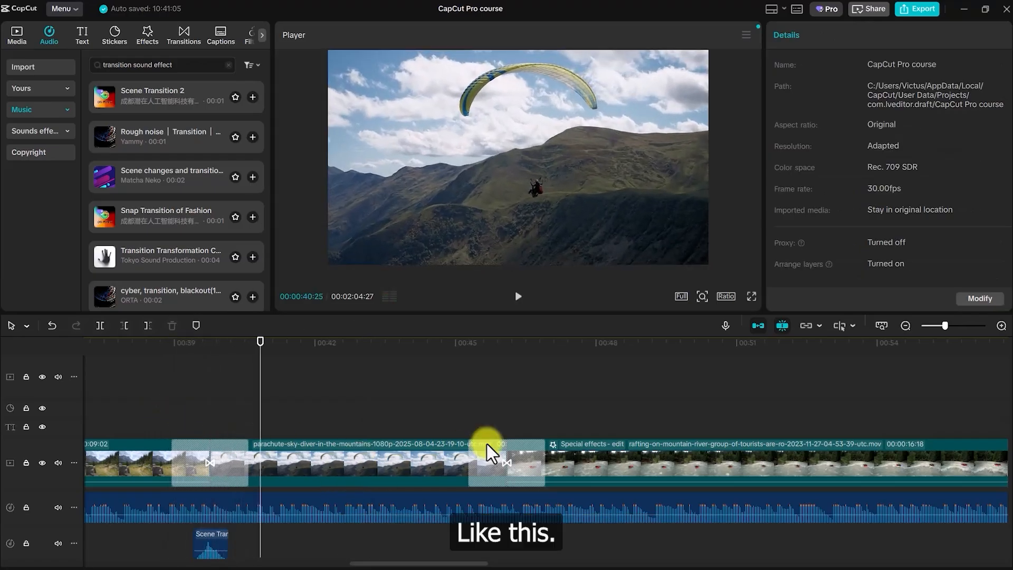
# - Replace the Sphere Album transition between the biker and parachute clips with the Blur transition, searching the transitions for "fade in"
pyautogui.click(224, 459)
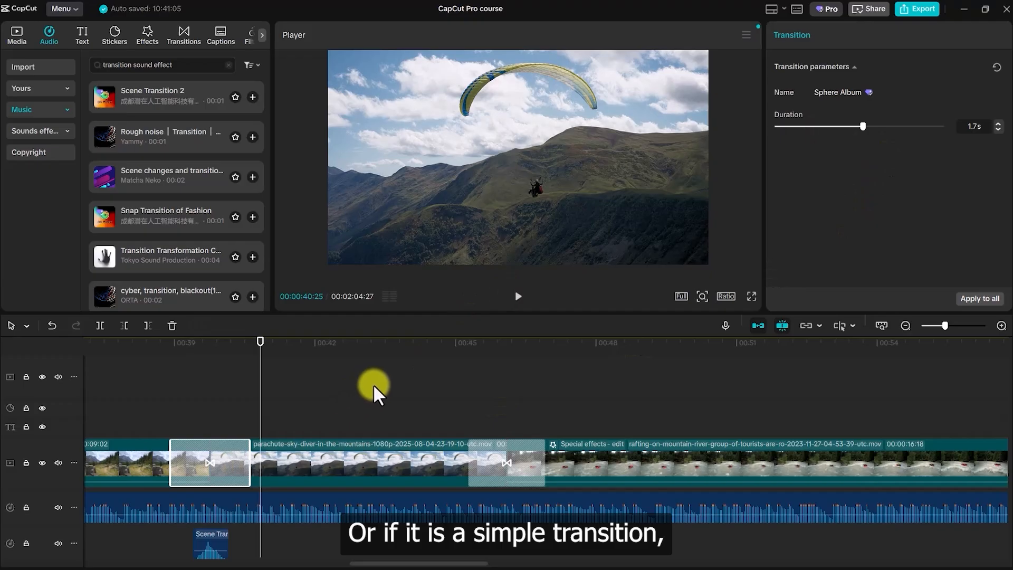
pyautogui.press('Delete')
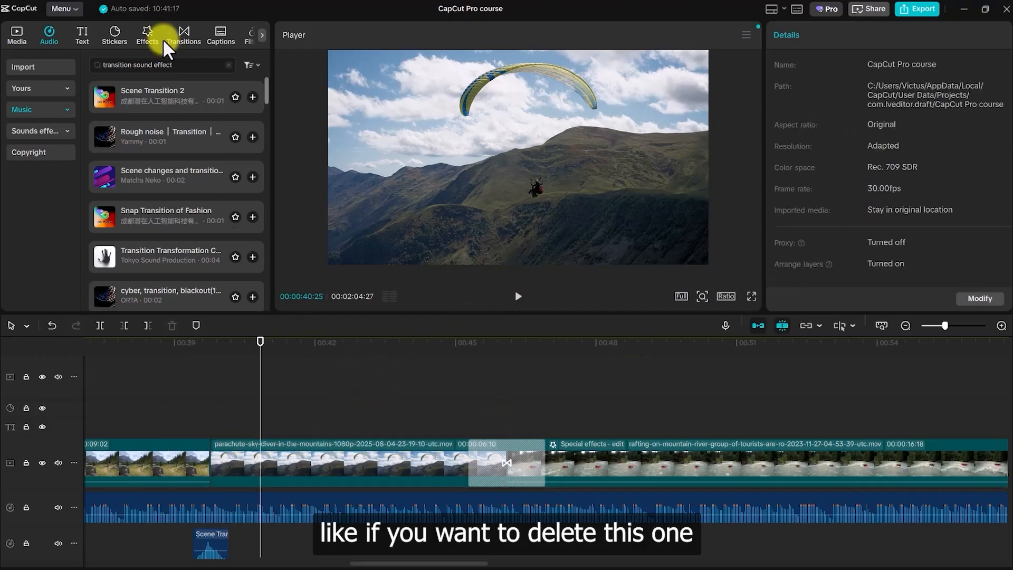
pyautogui.click(191, 34)
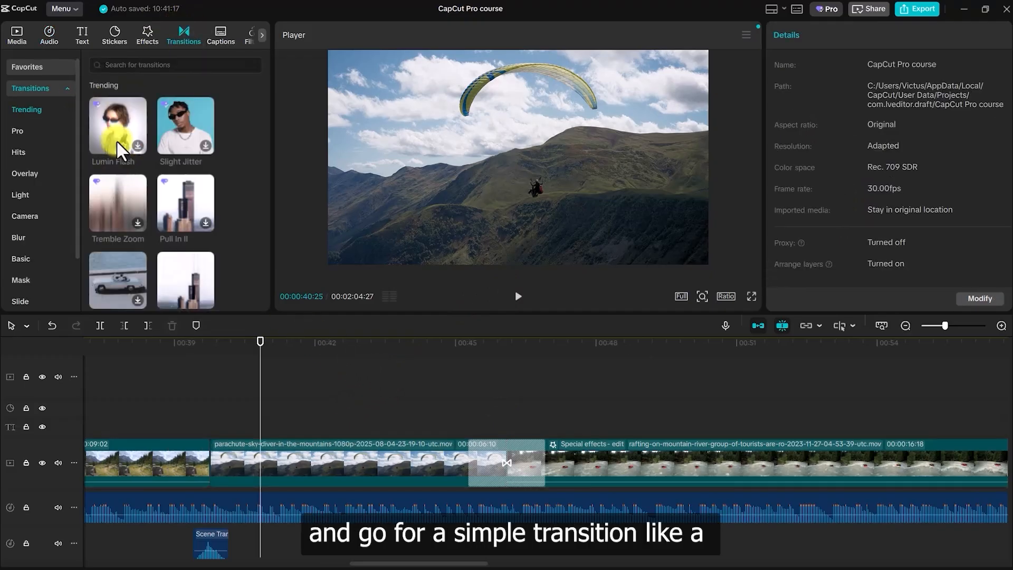
pyautogui.click(21, 238)
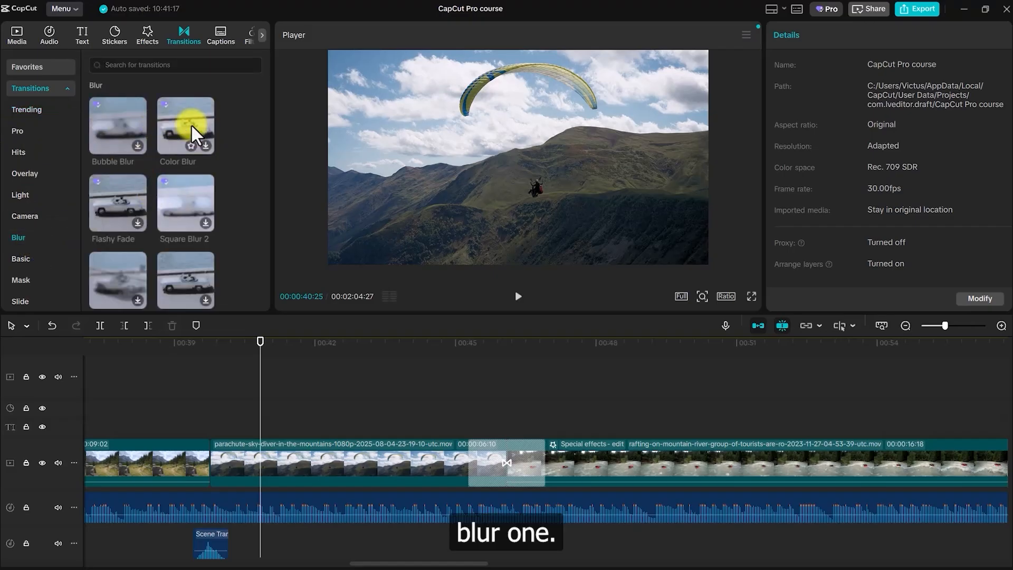
pyautogui.click(157, 64)
pyautogui.write('fade')
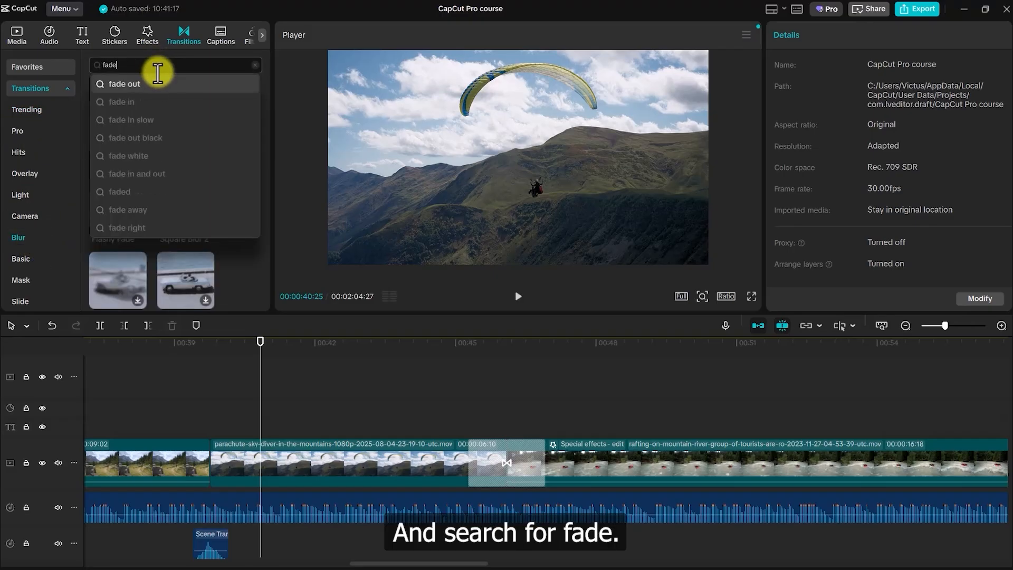
pyautogui.click(154, 98)
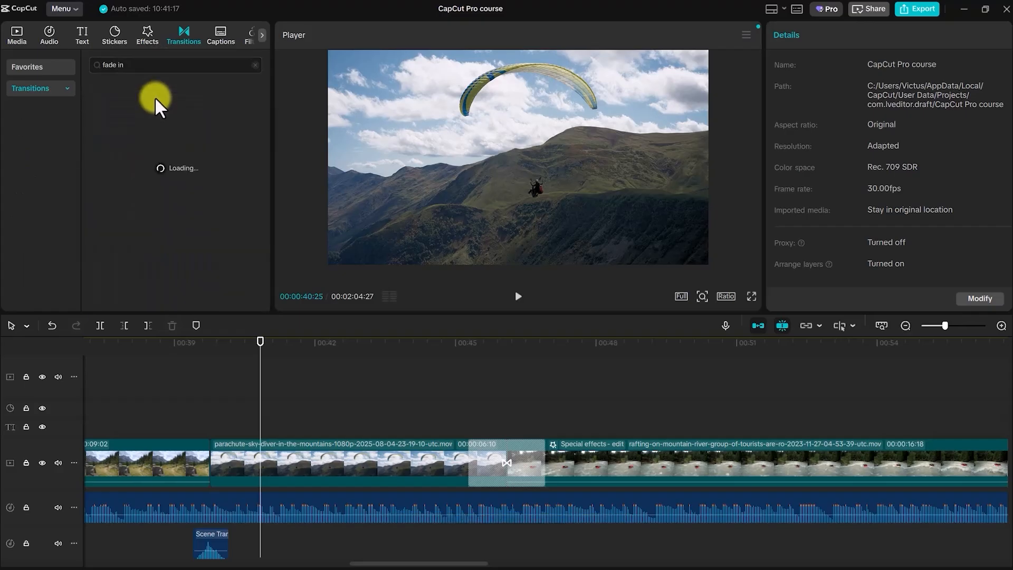
pyautogui.moveTo(119, 115)
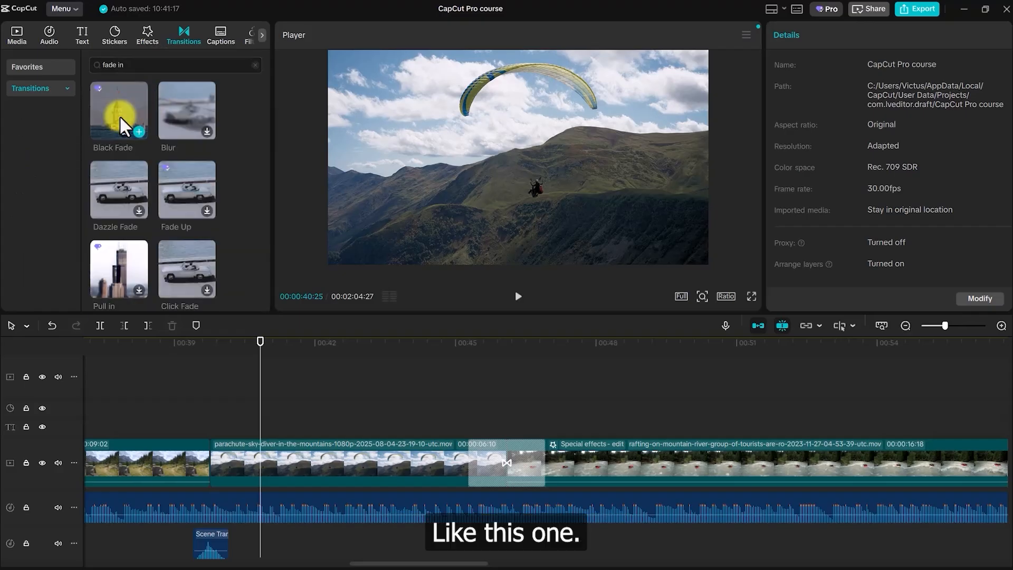
pyautogui.moveTo(181, 102); pyautogui.dragTo(198, 460)
# - Play the video from 00:00:38:28 across the Blur transition to check the sound effect against it
pyautogui.click(170, 404)
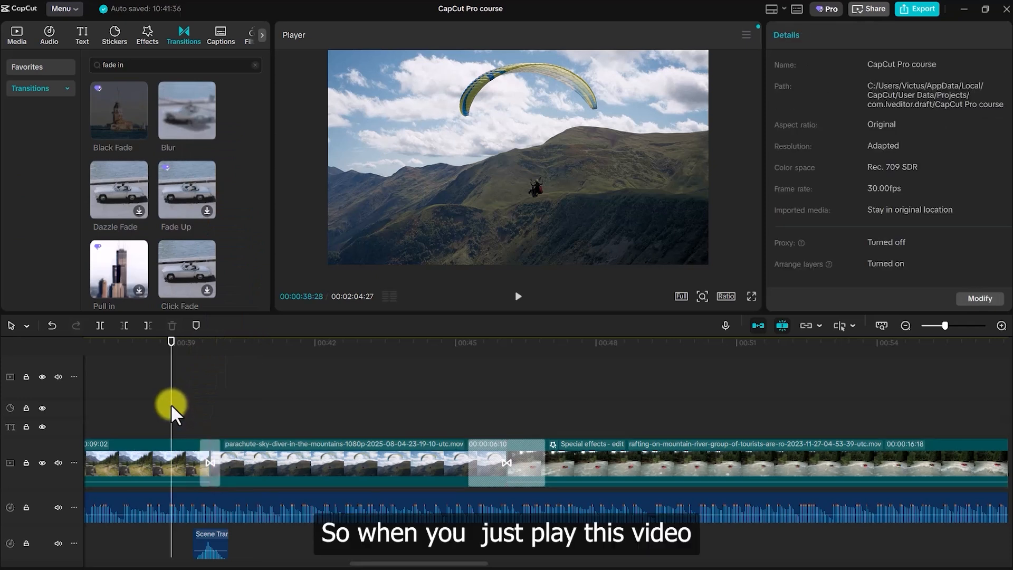
pyautogui.press('space')
pyautogui.press('space')
pyautogui.click(221, 489)
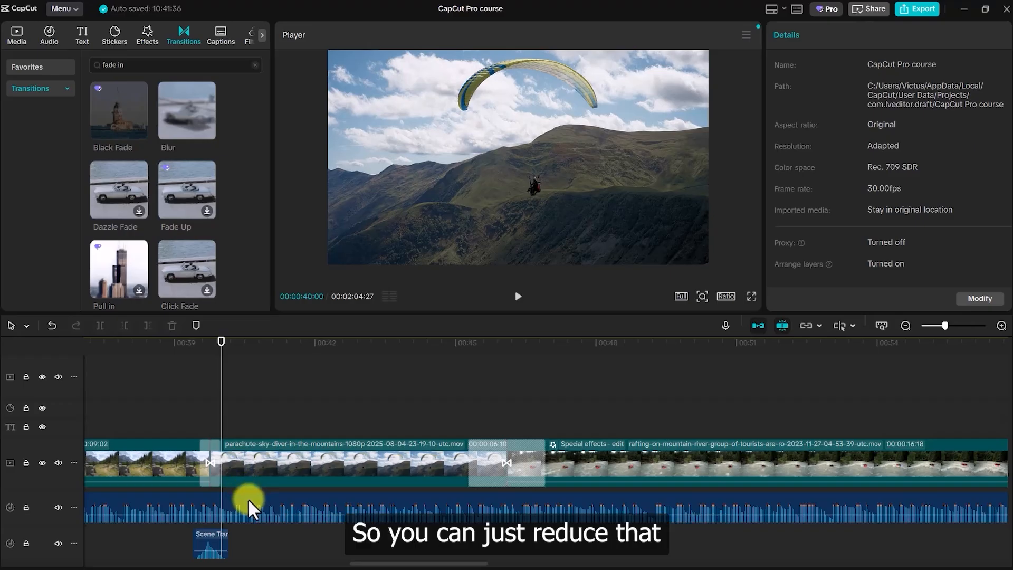
# - Lower the background music's volume to -22.2 dB and play back the part around the 39-second transition
pyautogui.click(247, 499)
pyautogui.moveTo(881, 102); pyautogui.dragTo(840, 104)
pyautogui.click(191, 411)
pyautogui.press('space')
pyautogui.click(185, 414)
pyautogui.press('space')
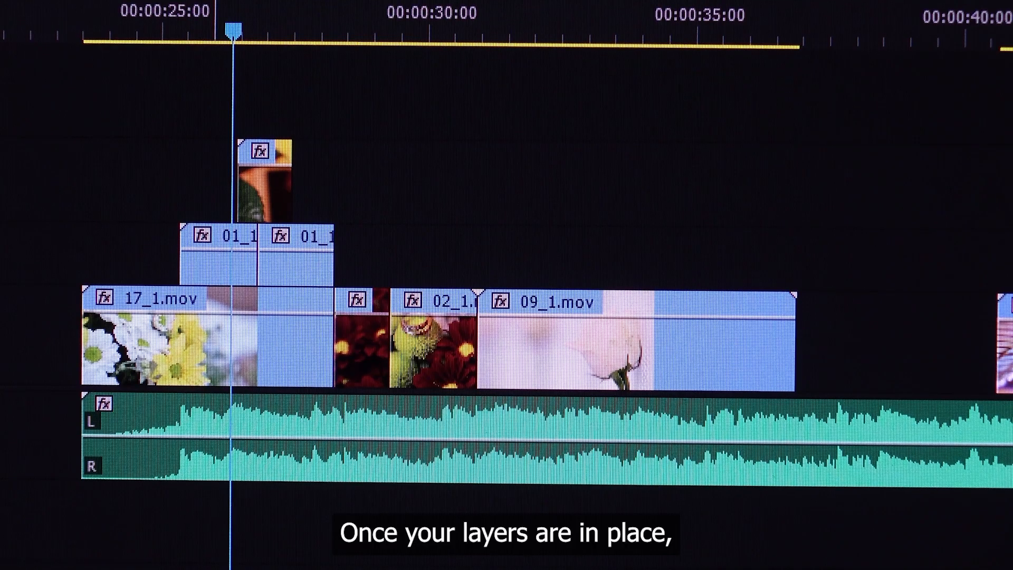
pyautogui.moveTo(1010, 264); pyautogui.dragTo(560, 241)
pyautogui.press('c')
pyautogui.click(423, 242)
pyautogui.press('v')
pyautogui.click(633, 264)
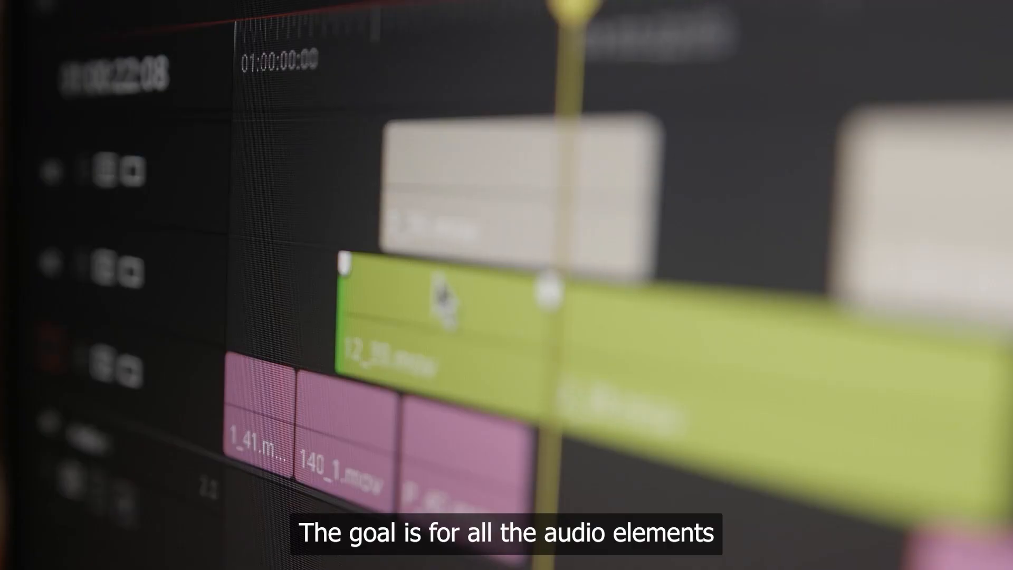
pyautogui.moveTo(441, 294); pyautogui.dragTo(343, 296)
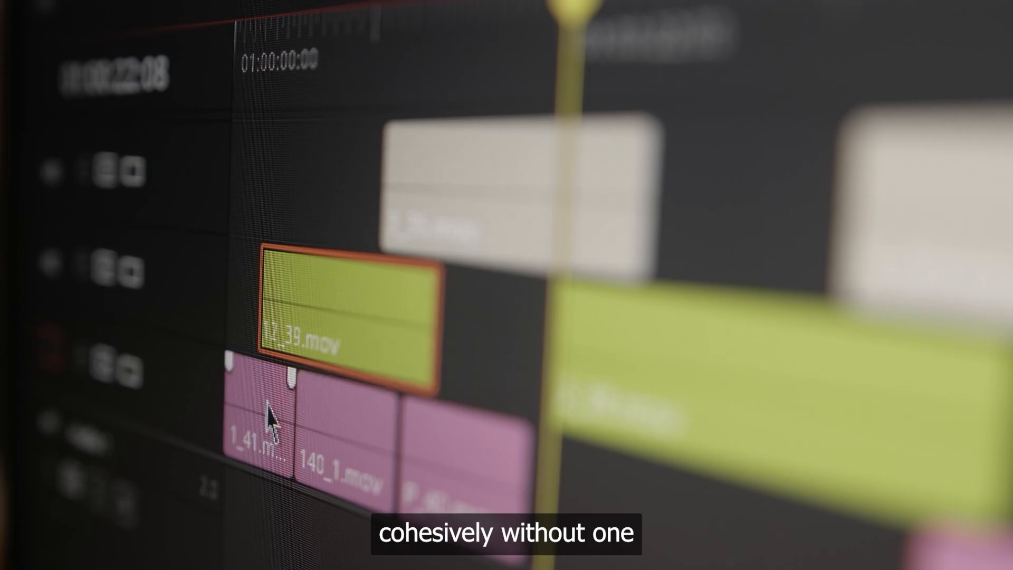
pyautogui.click(265, 414)
pyautogui.click(317, 406)
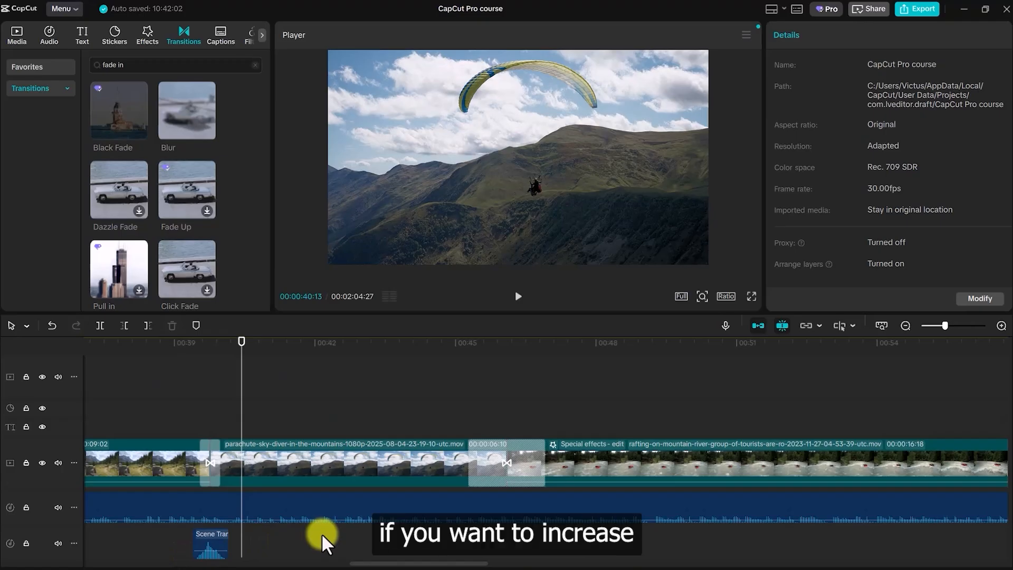
# - Lower the volume of the scene transition sound effect below the music track
pyautogui.click(210, 547)
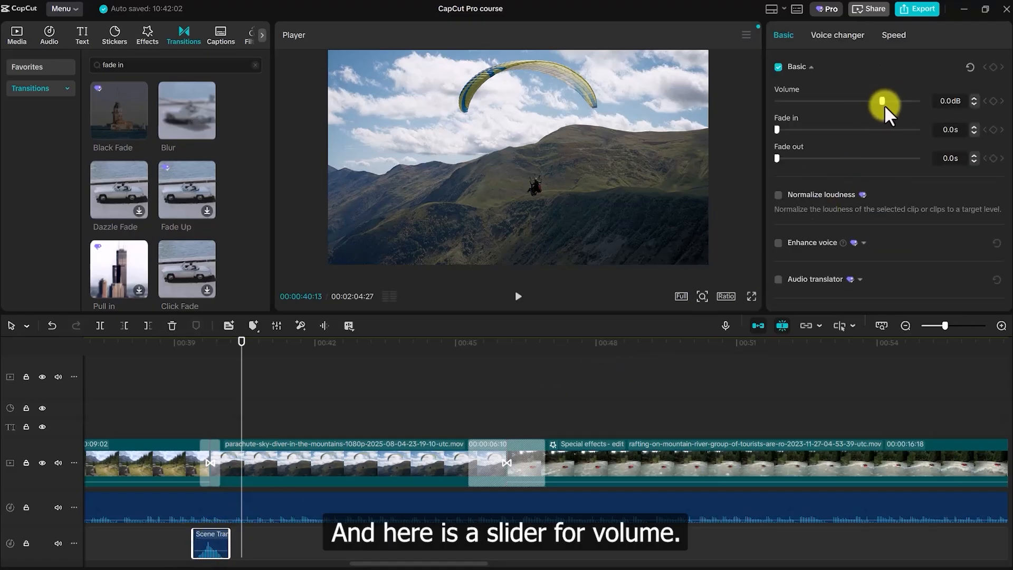
pyautogui.moveTo(884, 99); pyautogui.dragTo(854, 101)
pyautogui.click(211, 548)
pyautogui.moveTo(855, 101)
pyautogui.mouseDown()
pyautogui.moveTo(898, 102)
pyautogui.moveTo(861, 103)
pyautogui.mouseUp()
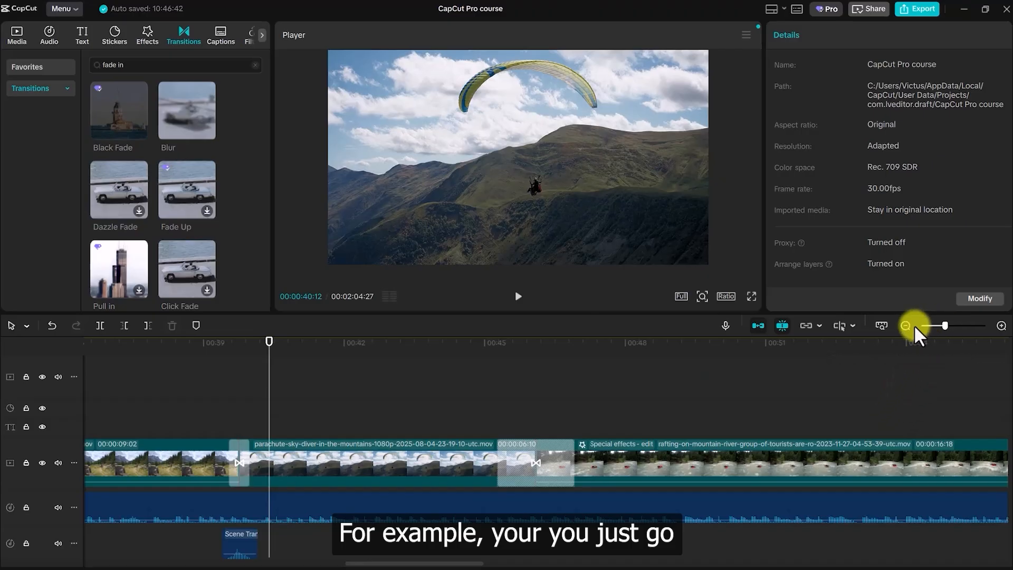
# - Set a 5.1-second fade-in on the Happy Vibes Song music track and play the video from its beginning
pyautogui.click(907, 325)
pyautogui.click(907, 325)
pyautogui.click(907, 325)
pyautogui.moveTo(271, 344); pyautogui.dragTo(5, 384)
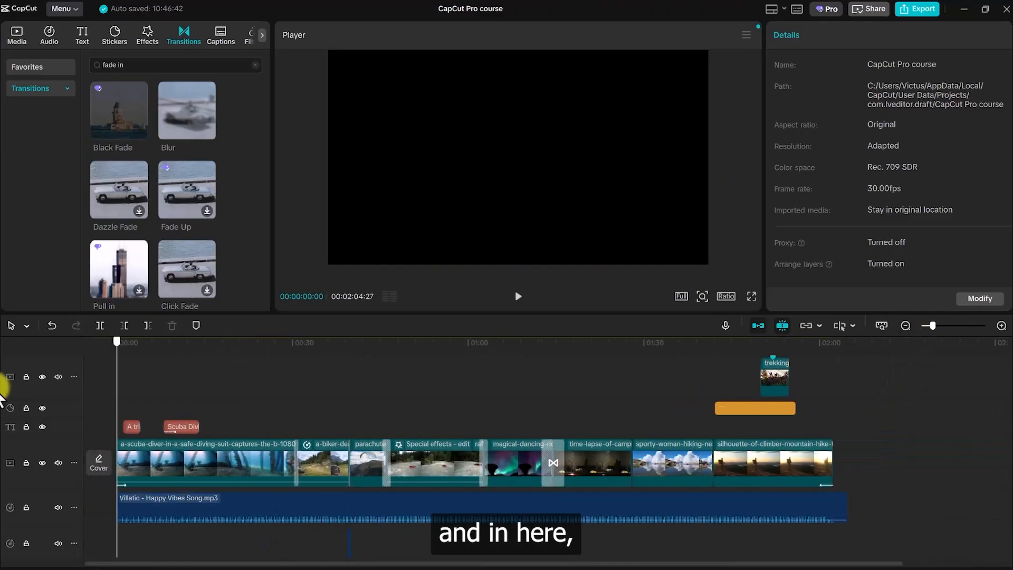
pyautogui.click(269, 524)
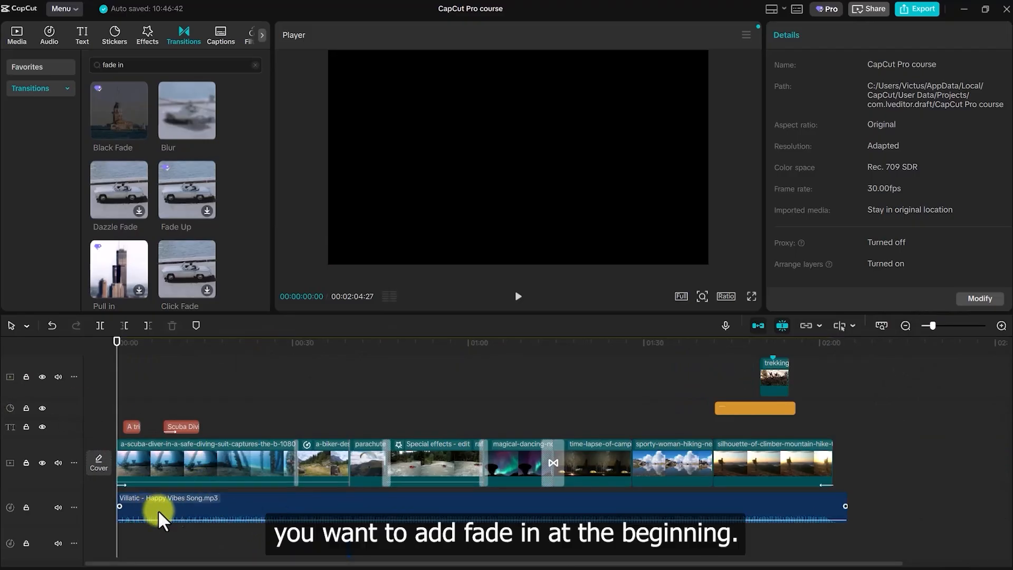
pyautogui.click(243, 505)
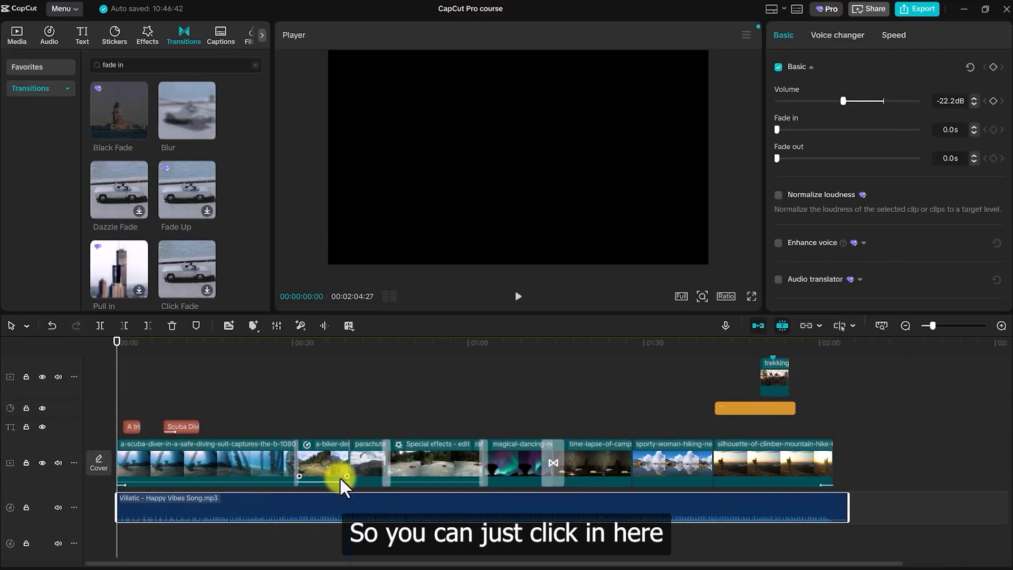
pyautogui.moveTo(777, 131); pyautogui.dragTo(818, 137)
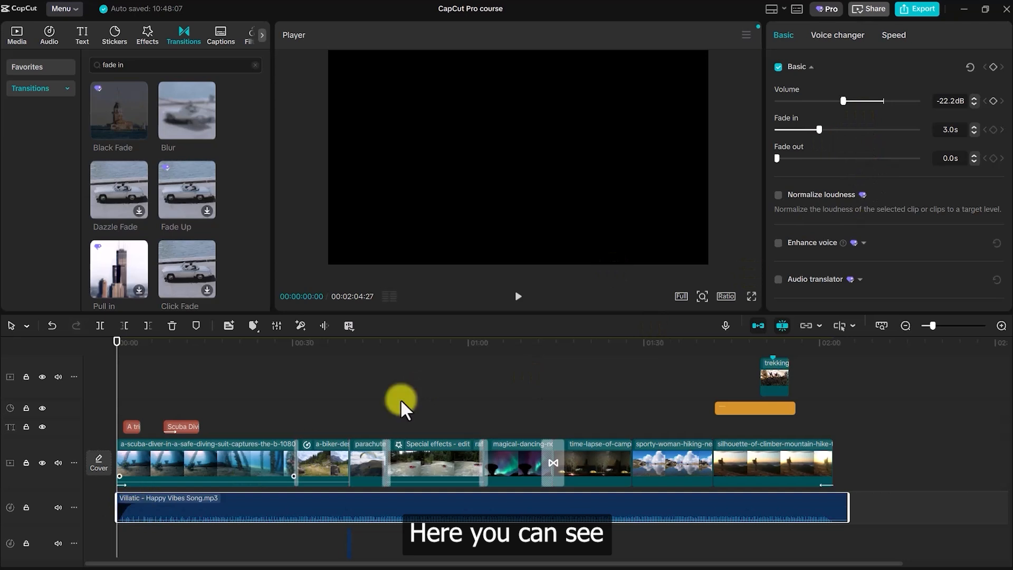
pyautogui.moveTo(820, 132); pyautogui.dragTo(847, 135)
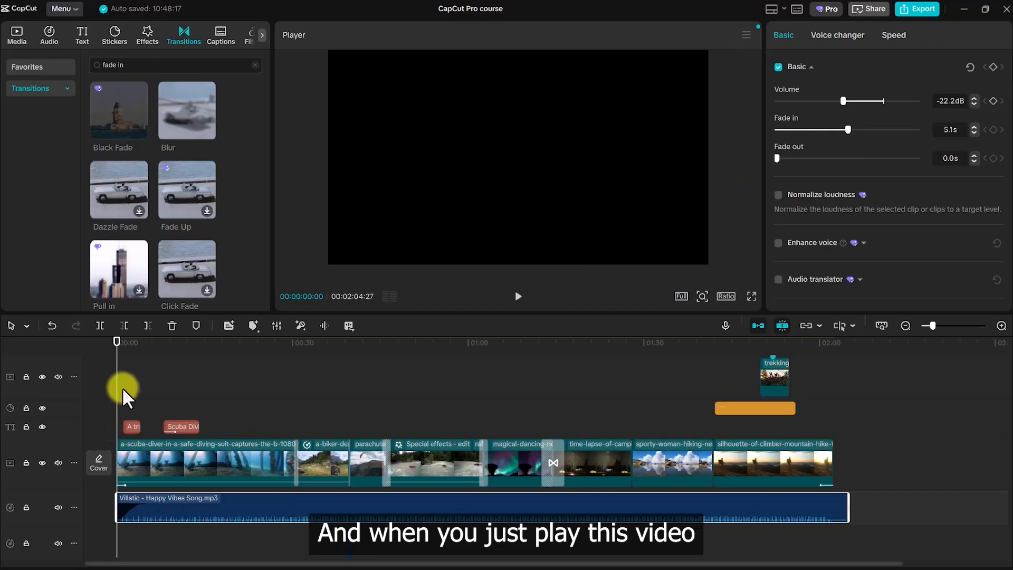
pyautogui.press('space')
pyautogui.press('space')
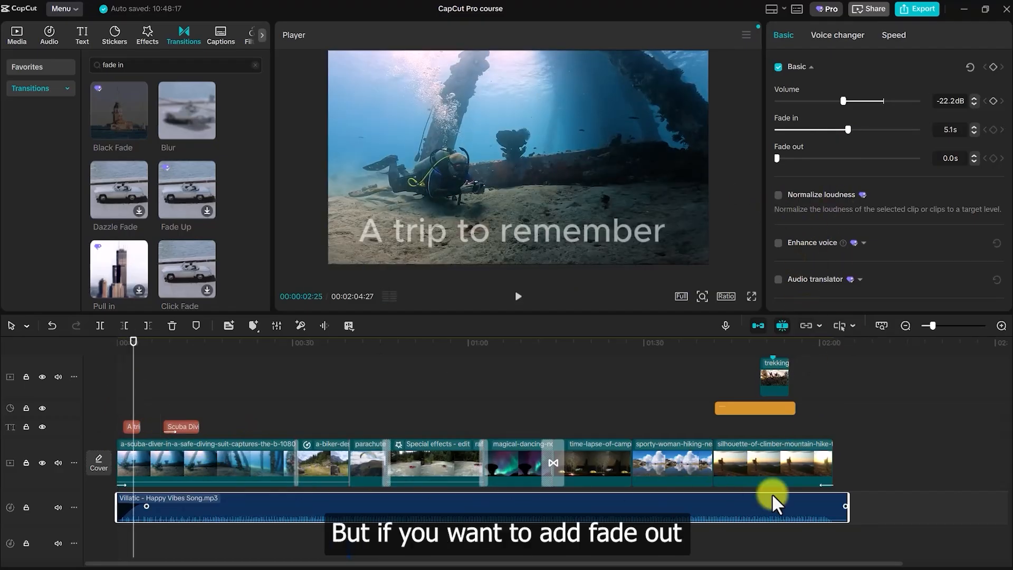
# - Set the music's fade-out to 5.0 s and trim its end to the end of the last video clip, checking it by playback
pyautogui.moveTo(778, 159); pyautogui.dragTo(803, 159)
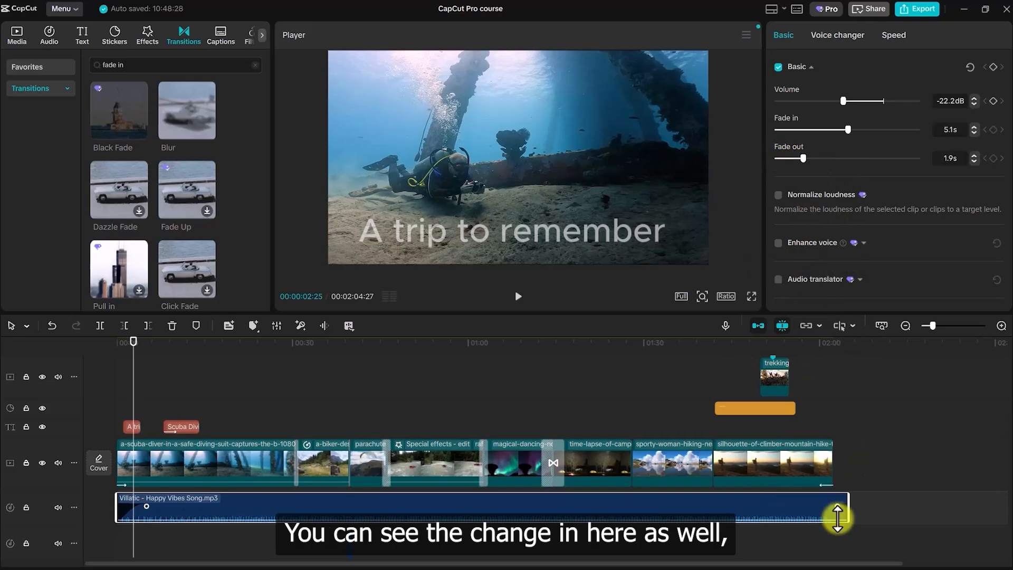
pyautogui.moveTo(802, 159); pyautogui.dragTo(845, 158)
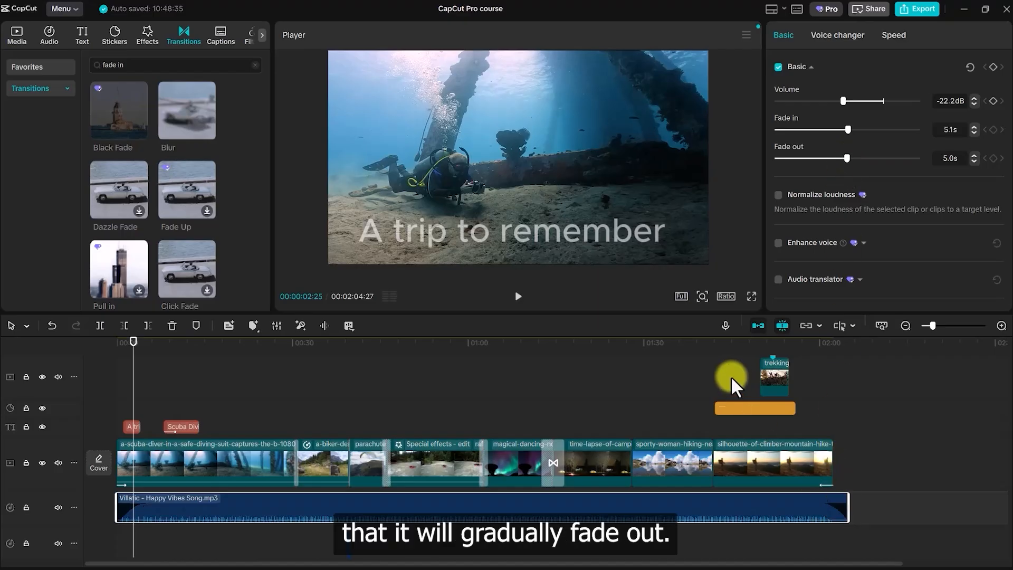
pyautogui.click(809, 409)
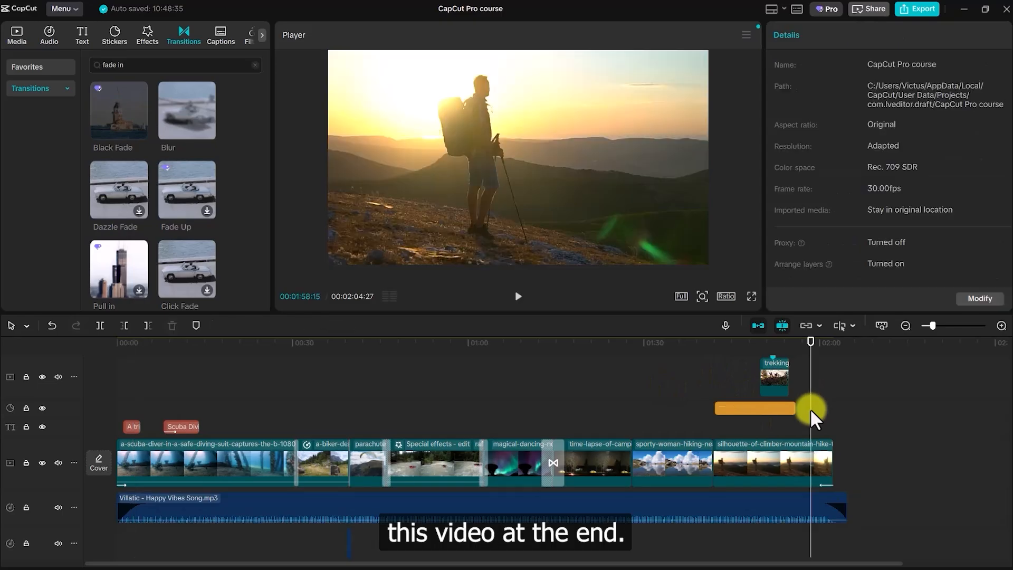
pyautogui.moveTo(843, 496); pyautogui.dragTo(834, 505)
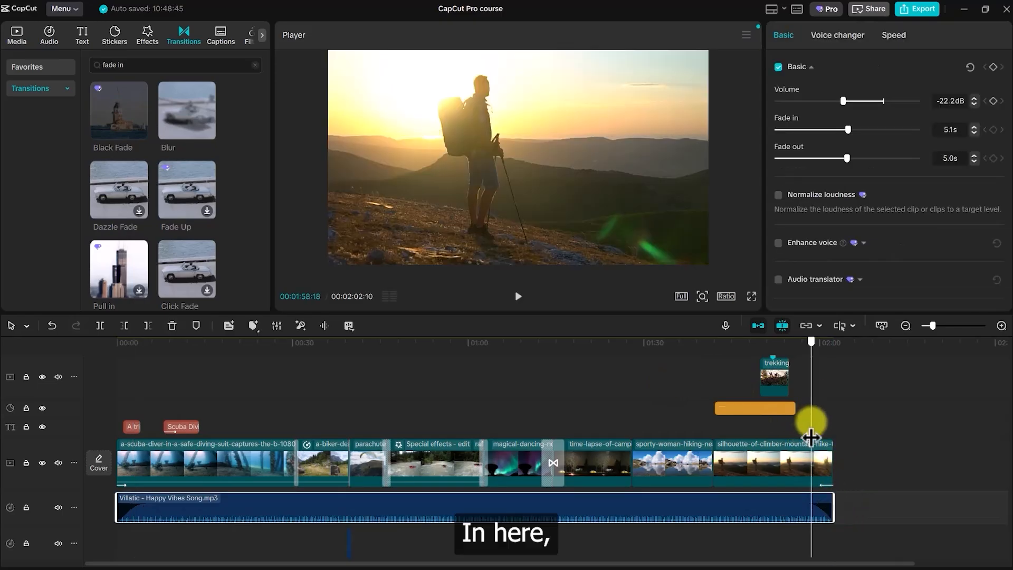
pyautogui.click(801, 426)
pyautogui.press('space')
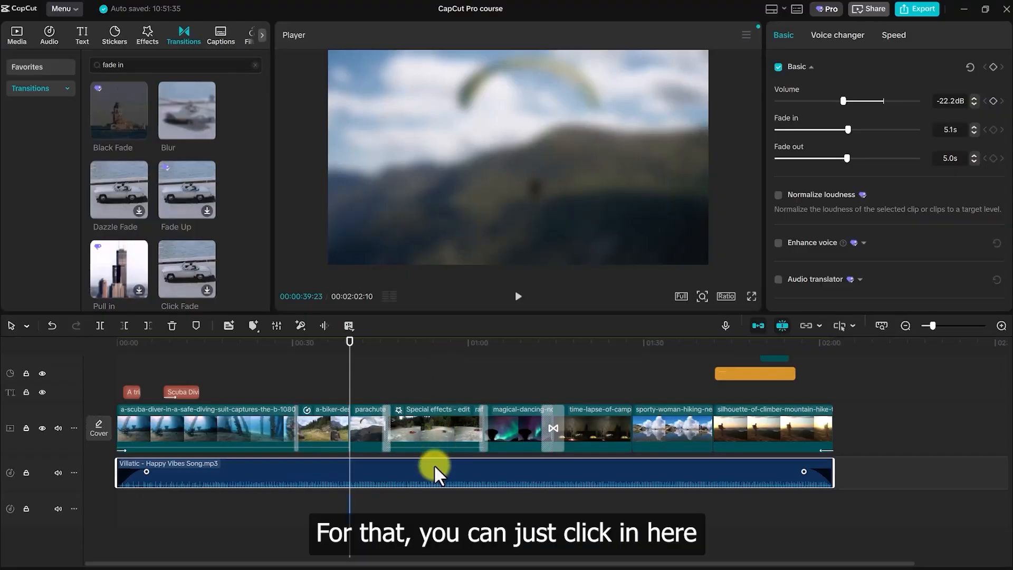
# - Search the audio library for "footsteps walking"
pyautogui.doubleClick(196, 65)
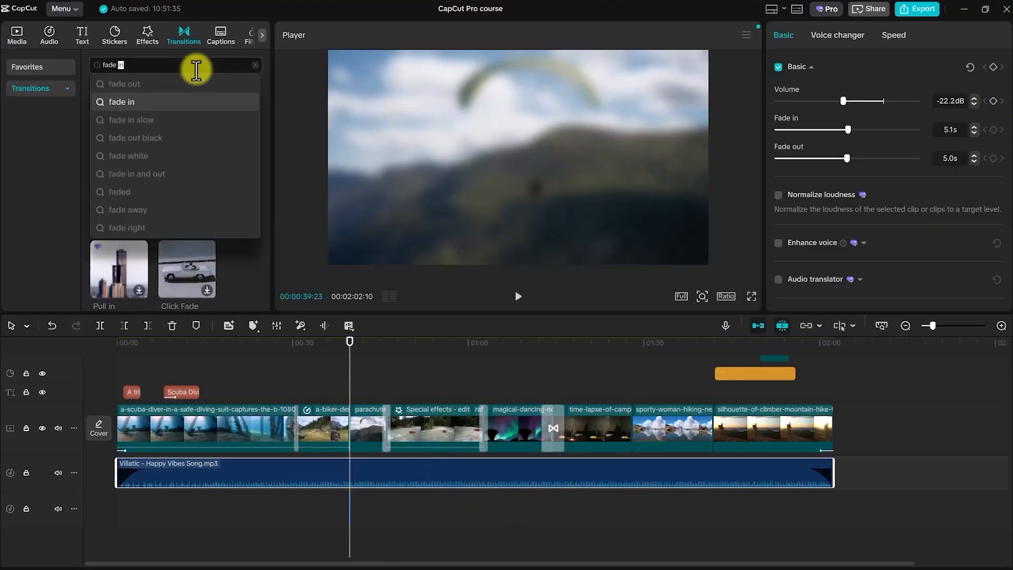
pyautogui.click(51, 33)
pyautogui.doubleClick(167, 67)
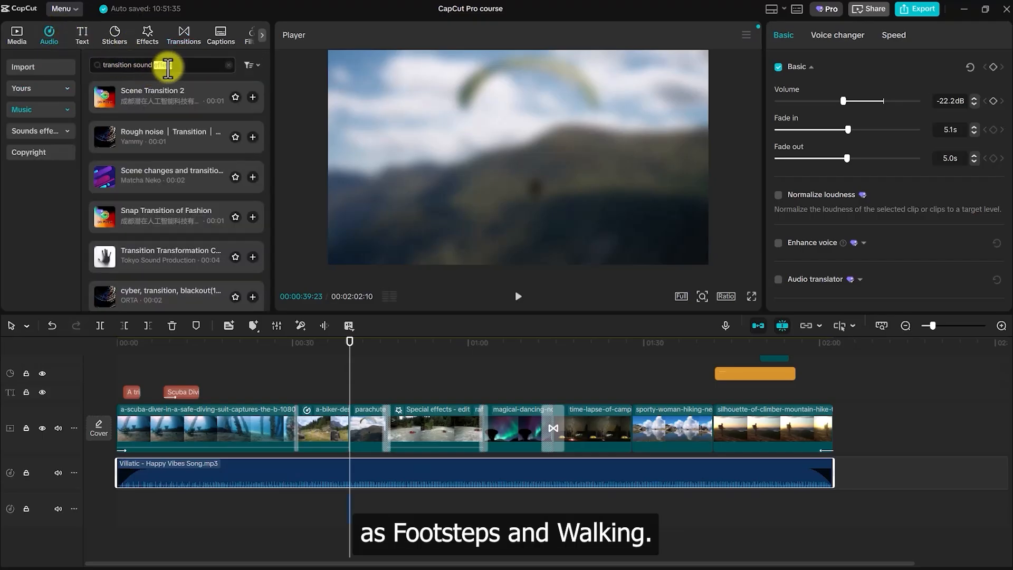
pyautogui.write('footsteps walking')
pyautogui.press('Return')
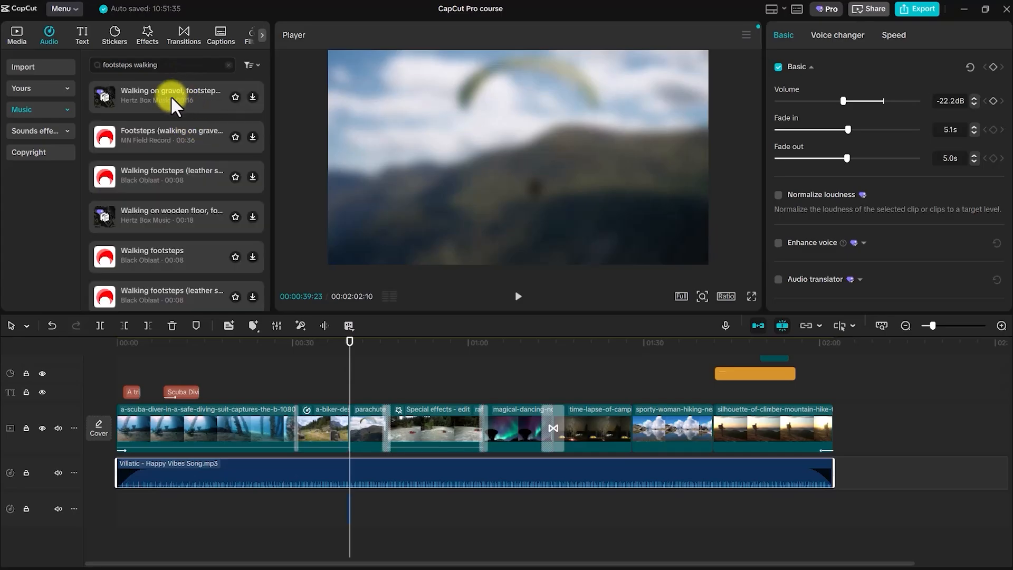
# - Preview the first walking on gravel footsteps sound and place it below the music, under the woman hiking clip
pyautogui.click(166, 100)
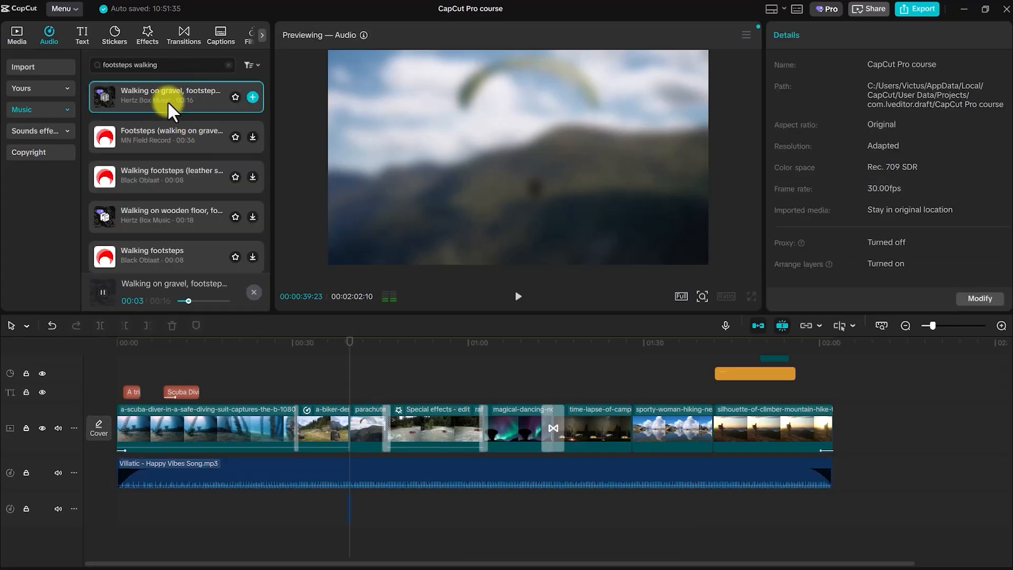
pyautogui.click(167, 100)
pyautogui.moveTo(170, 103); pyautogui.dragTo(628, 504)
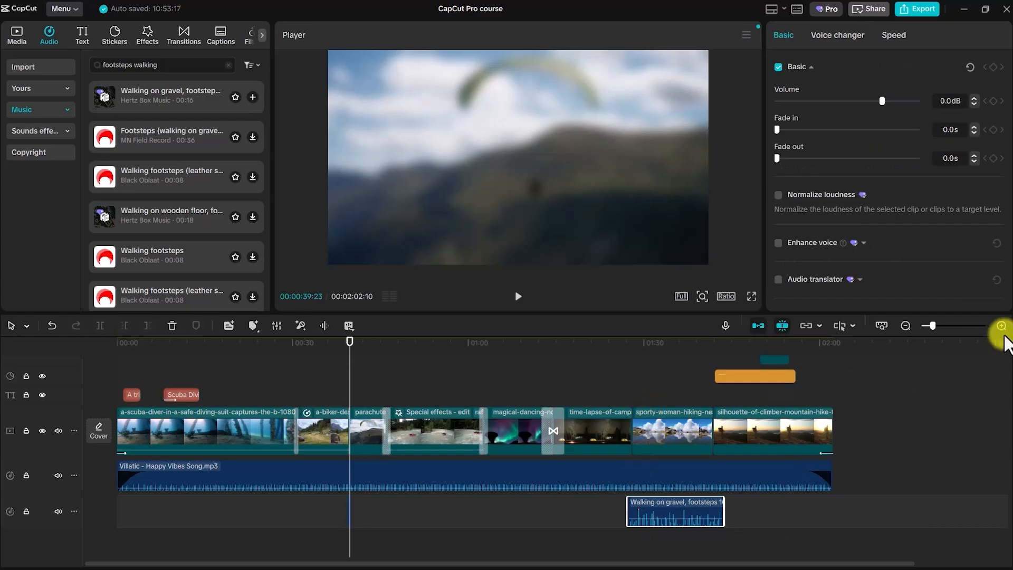
# - Trim both ends of the gravel footsteps audio to fit the woman hiking near the lake clip
pyautogui.click(1001, 326)
pyautogui.click(1001, 326)
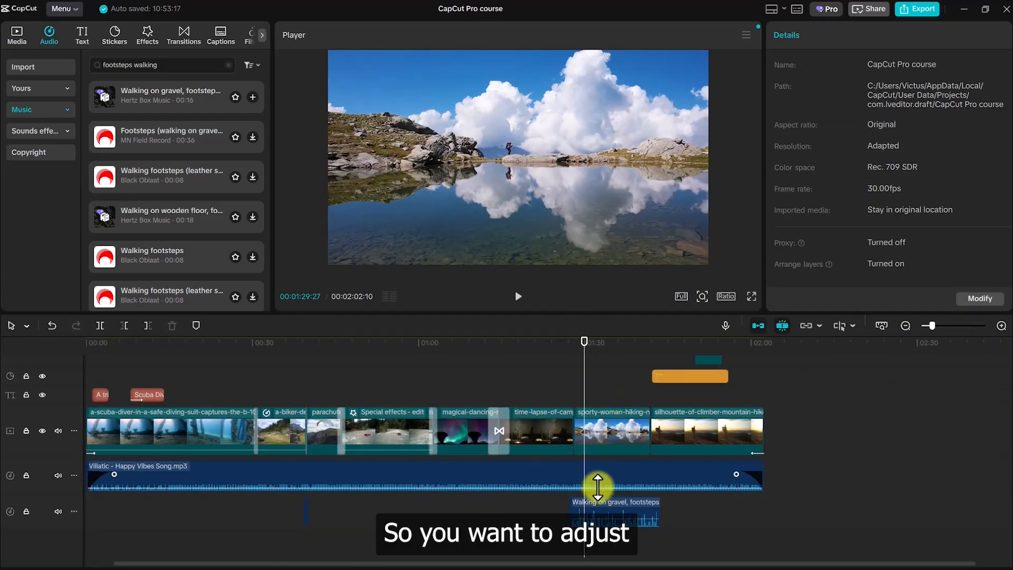
pyautogui.click(1001, 326)
pyautogui.click(1000, 325)
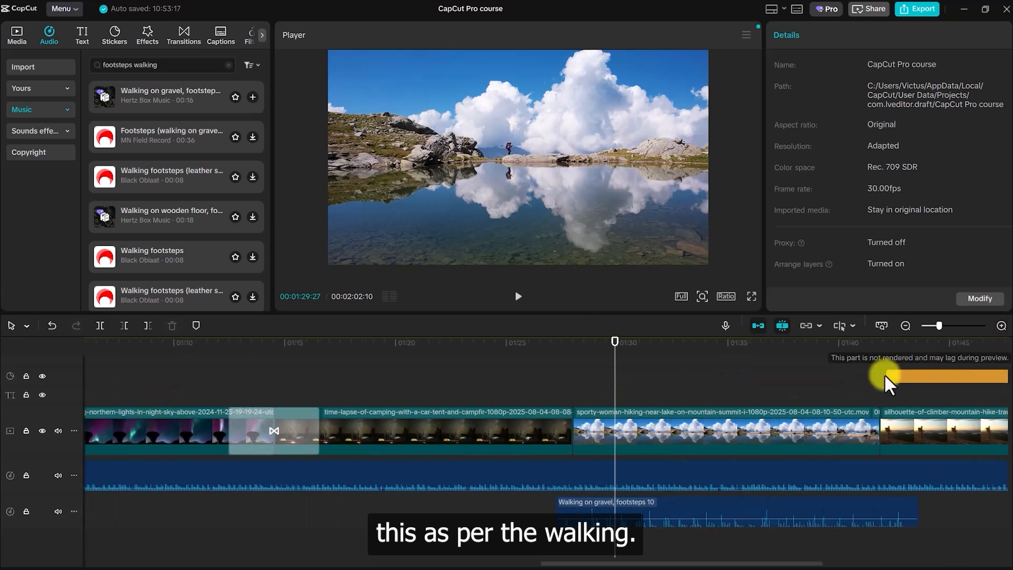
pyautogui.moveTo(558, 511); pyautogui.dragTo(572, 506)
pyautogui.moveTo(919, 510); pyautogui.dragTo(887, 511)
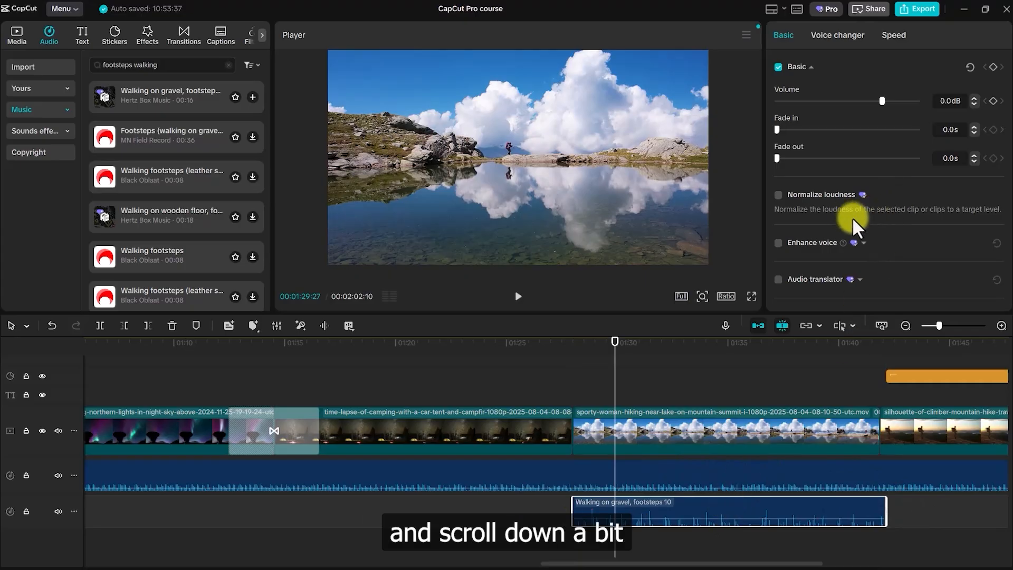
# - Enable Fill channel on the footsteps audio with Fill right with left, and play it back from the hiking clip's start
pyautogui.scroll(-5, 852, 217)
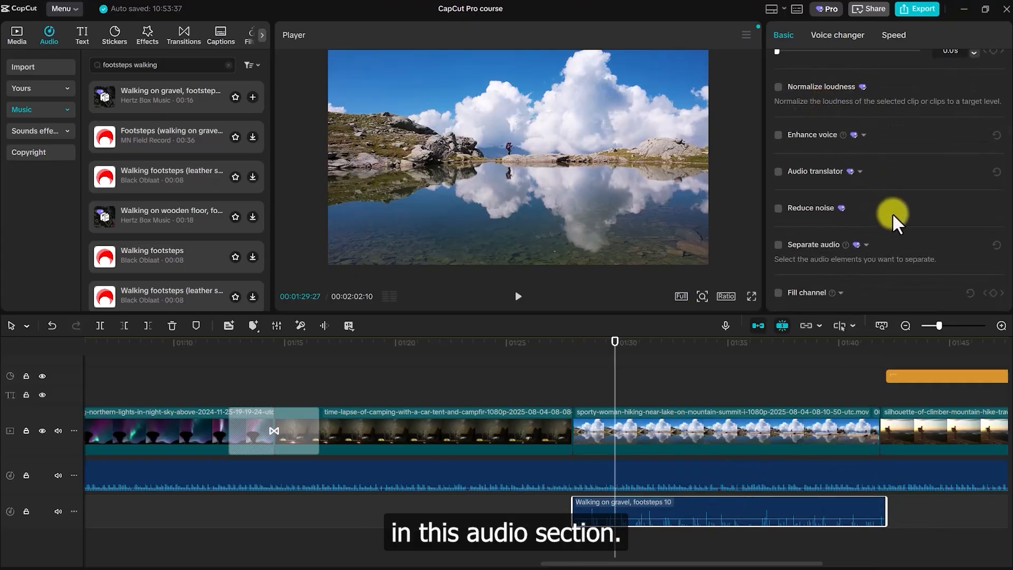
pyautogui.scroll(-1, 896, 264)
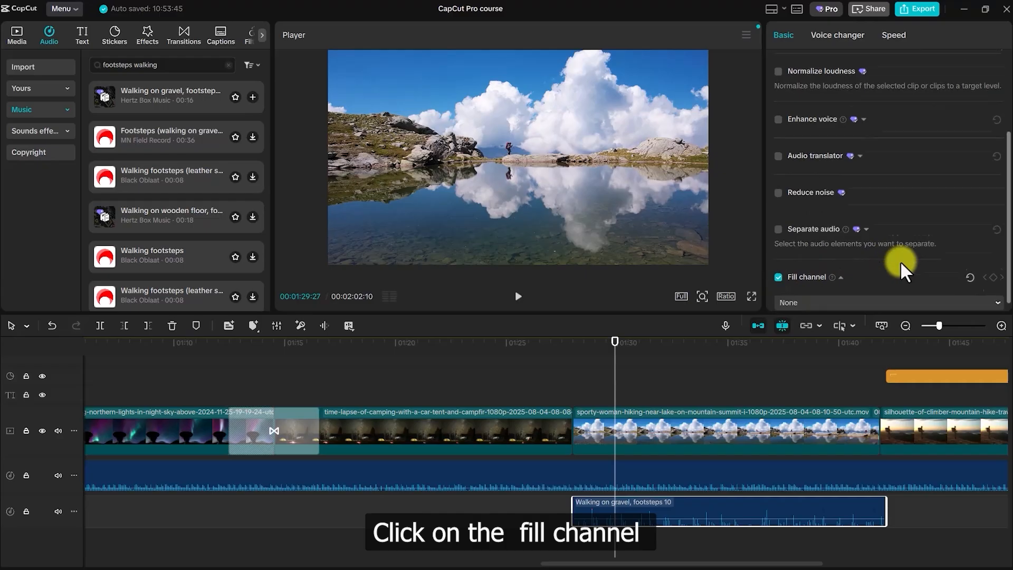
pyautogui.click(897, 293)
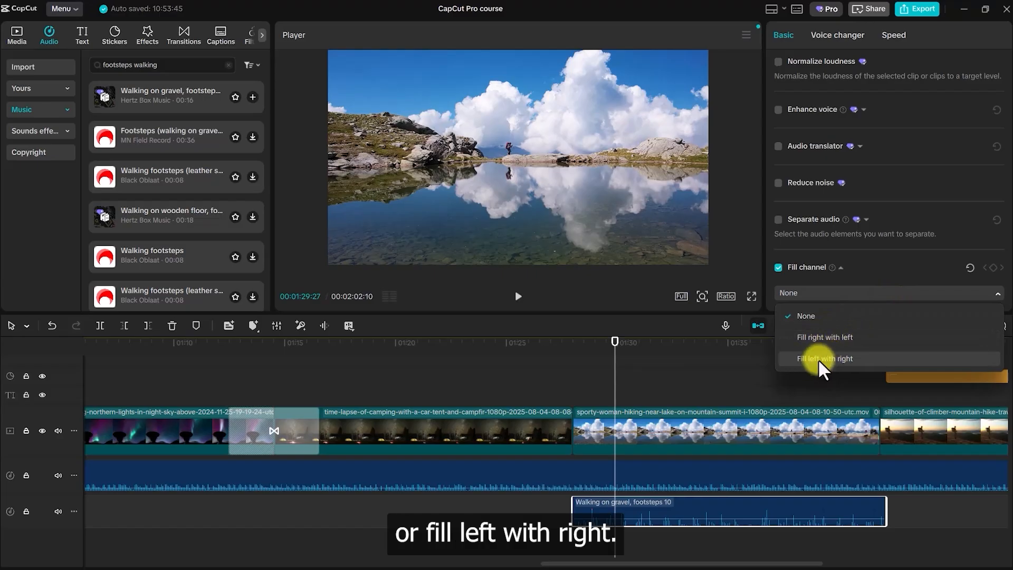
pyautogui.click(849, 336)
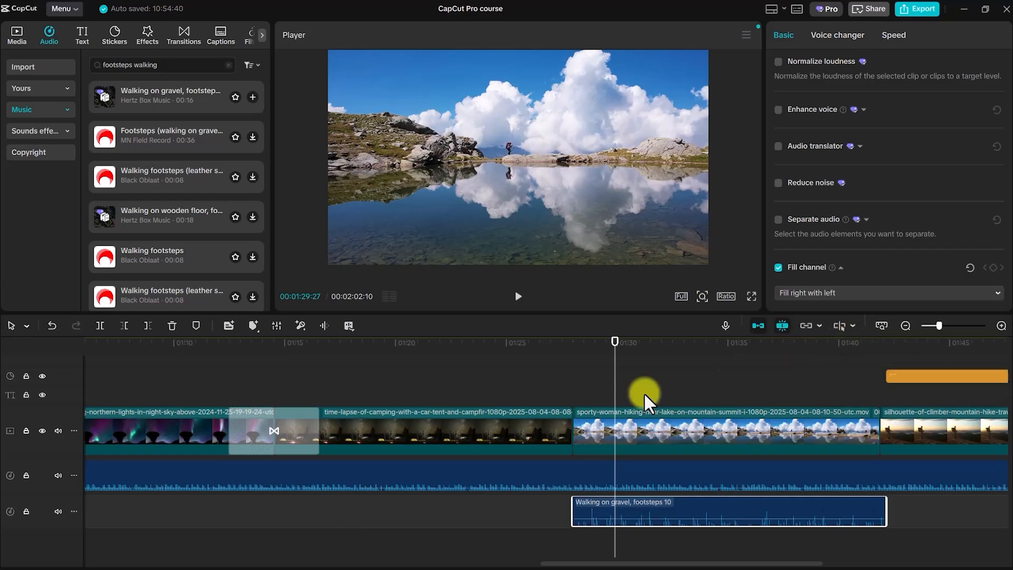
pyautogui.click(569, 391)
pyautogui.press('space')
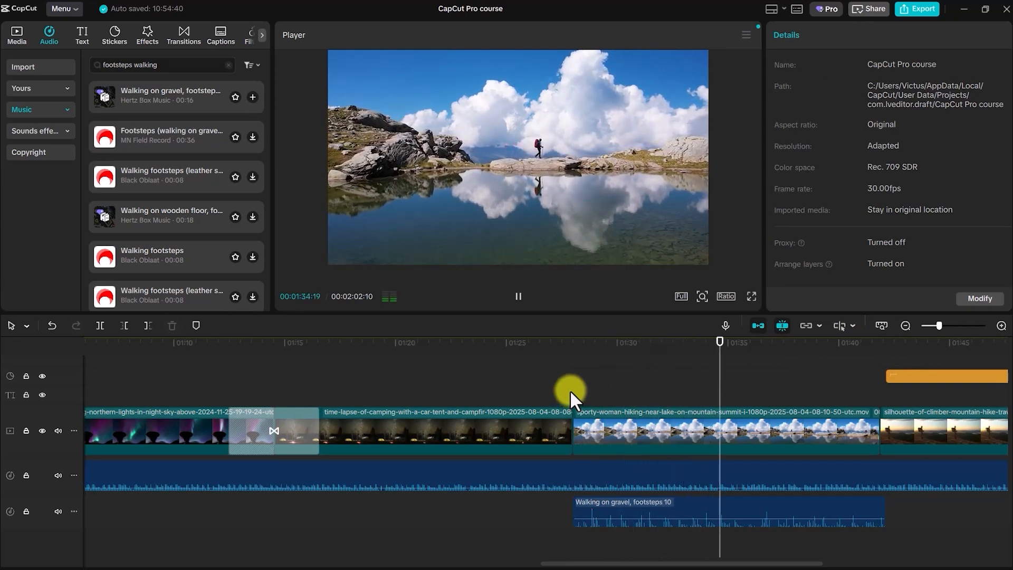
pyautogui.press('space')
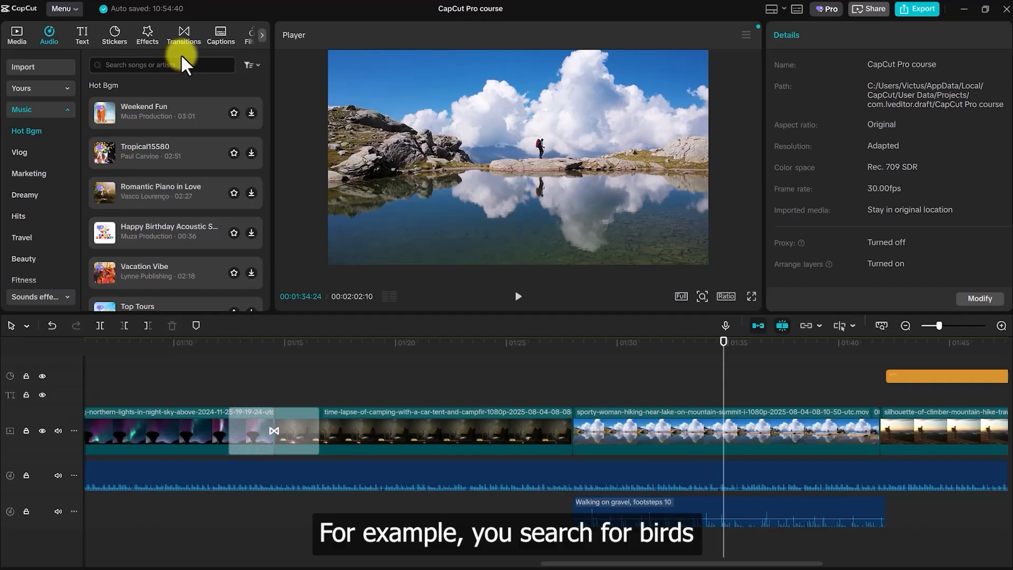
# - Search the audio library for "birds chirping" and preview the first two sounds
pyautogui.write('birds')
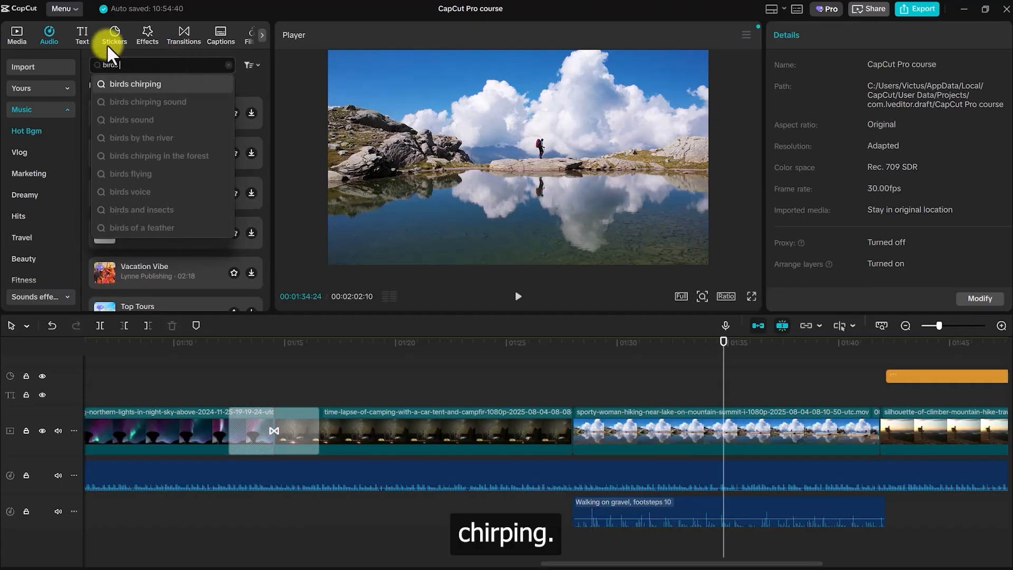
pyautogui.click(132, 84)
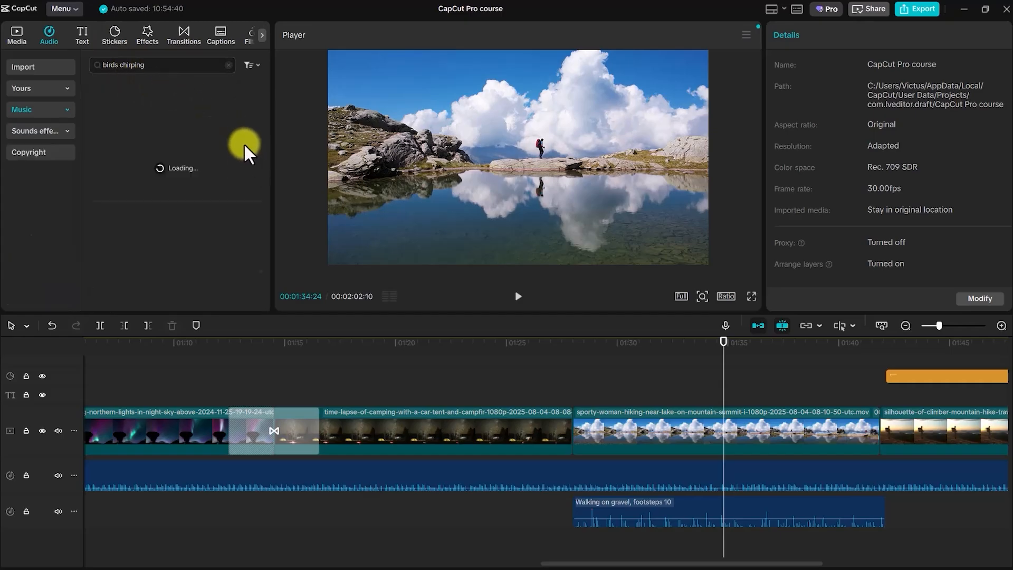
pyautogui.click(193, 104)
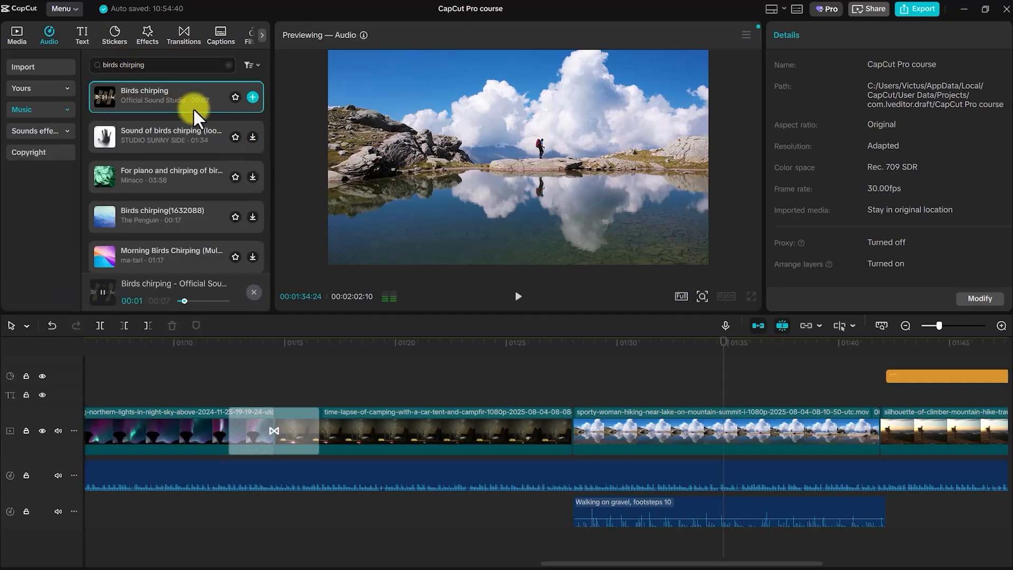
pyautogui.click(195, 130)
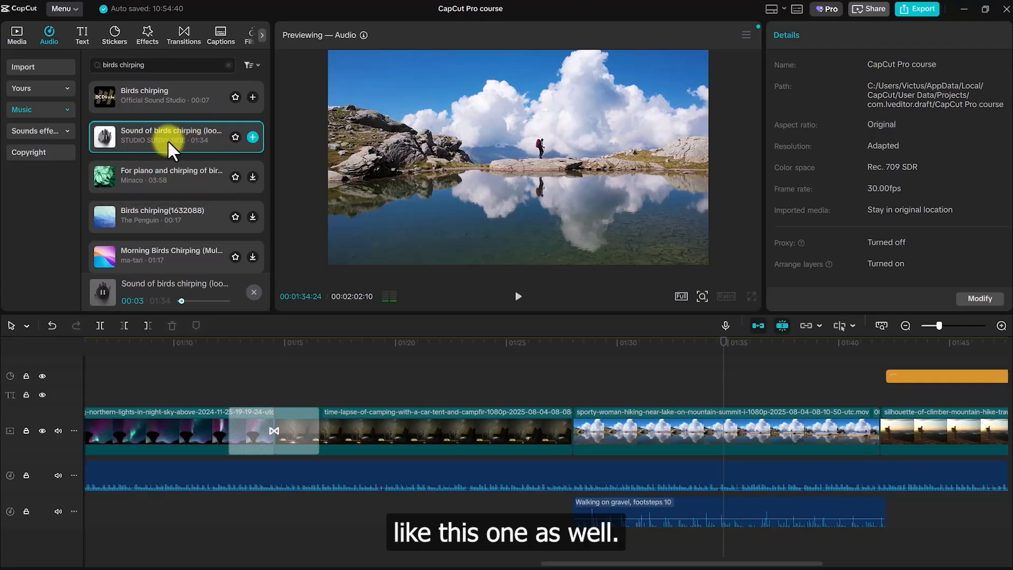
# - Place the Sound of birds chirping (loop) on a new track below the footsteps and trim its end to the hiking clip's start
pyautogui.moveTo(148, 136); pyautogui.dragTo(274, 542)
pyautogui.scroll(-3, 573, 513)
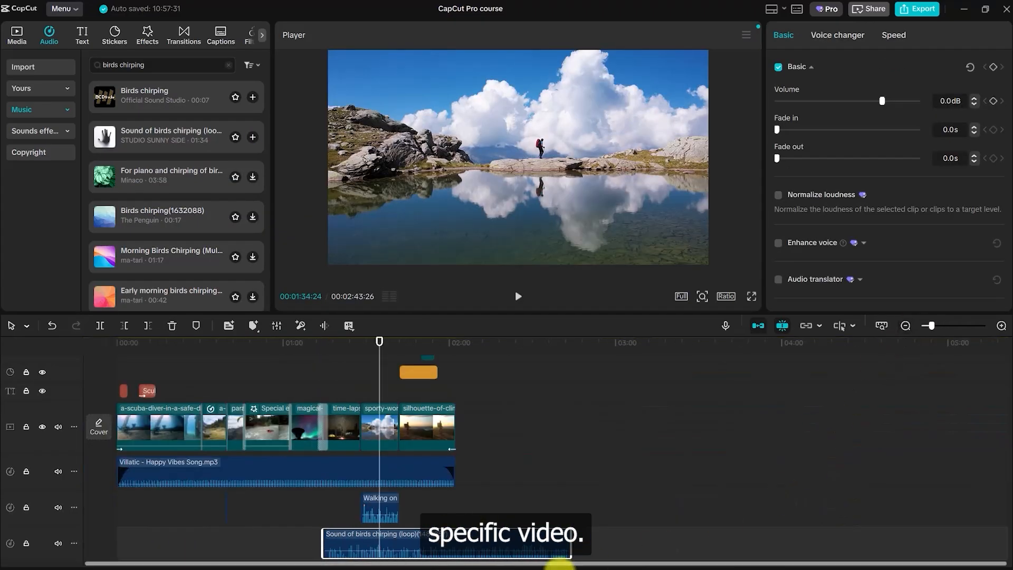
pyautogui.moveTo(569, 551); pyautogui.dragTo(341, 537)
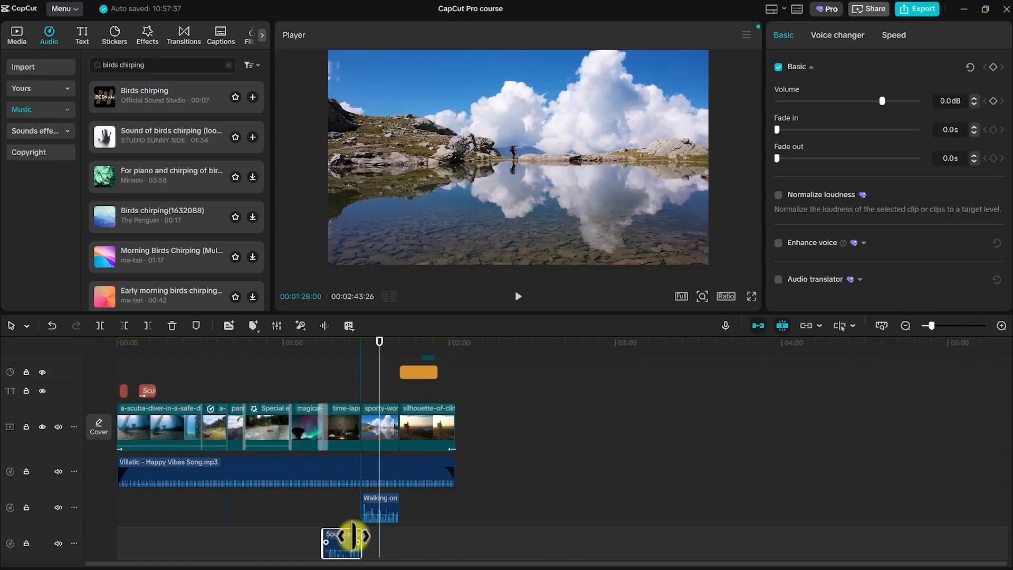
pyautogui.click(1001, 326)
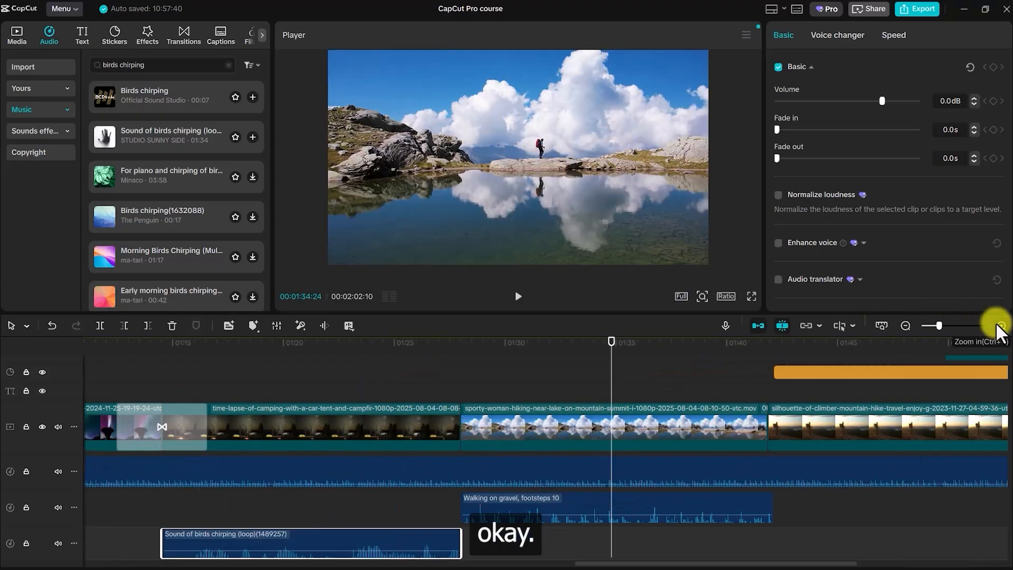
# - Play back the birdsong from just before the start of the car-tent camping clip
pyautogui.click(109, 378)
pyautogui.press('space')
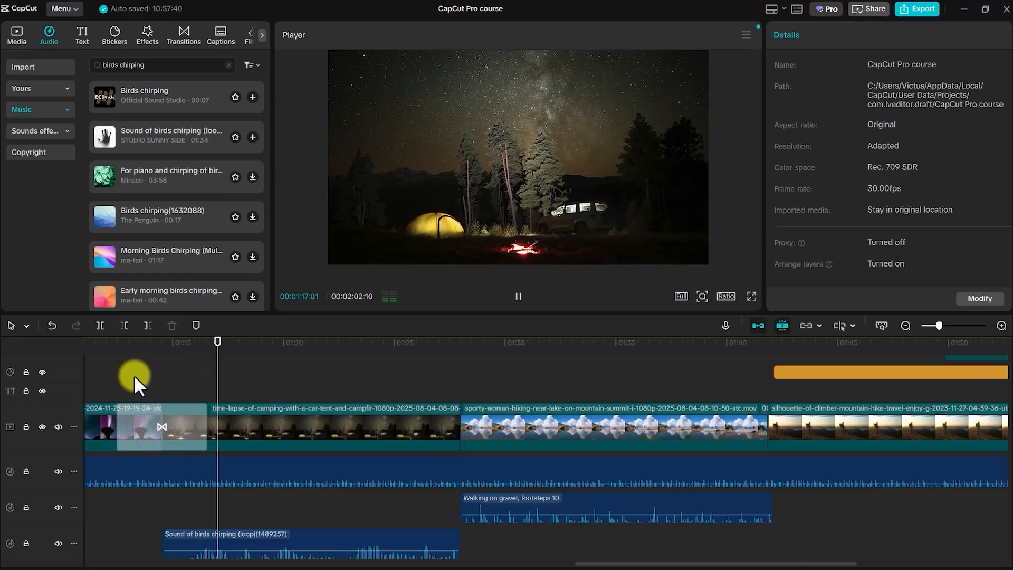
pyautogui.press('space')
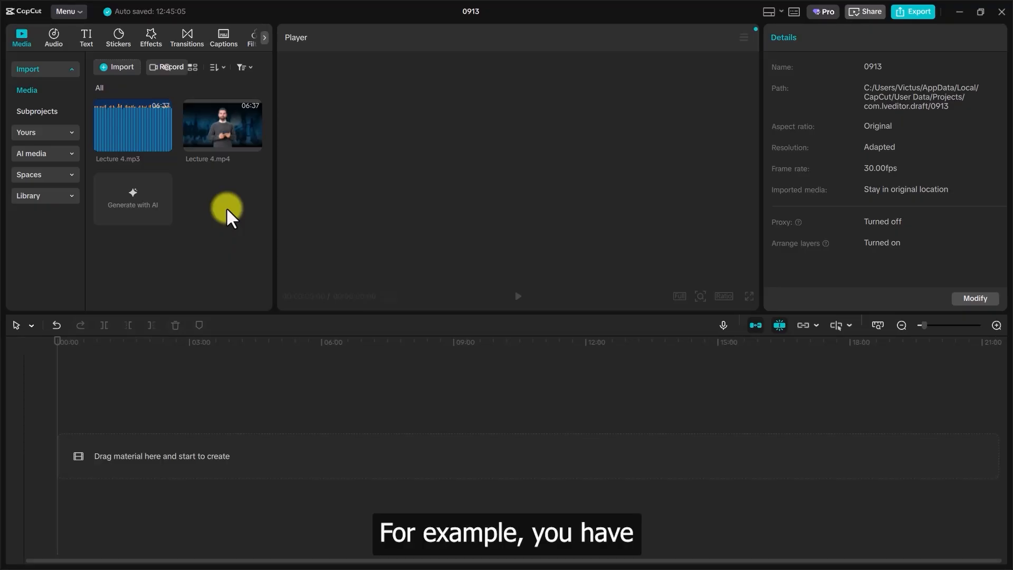
# - Place Lecture 4.mp4 at the start of the timeline and Lecture 4.mp3 directly beneath it, aligned for waveform comparison
pyautogui.moveTo(220, 125); pyautogui.dragTo(117, 445)
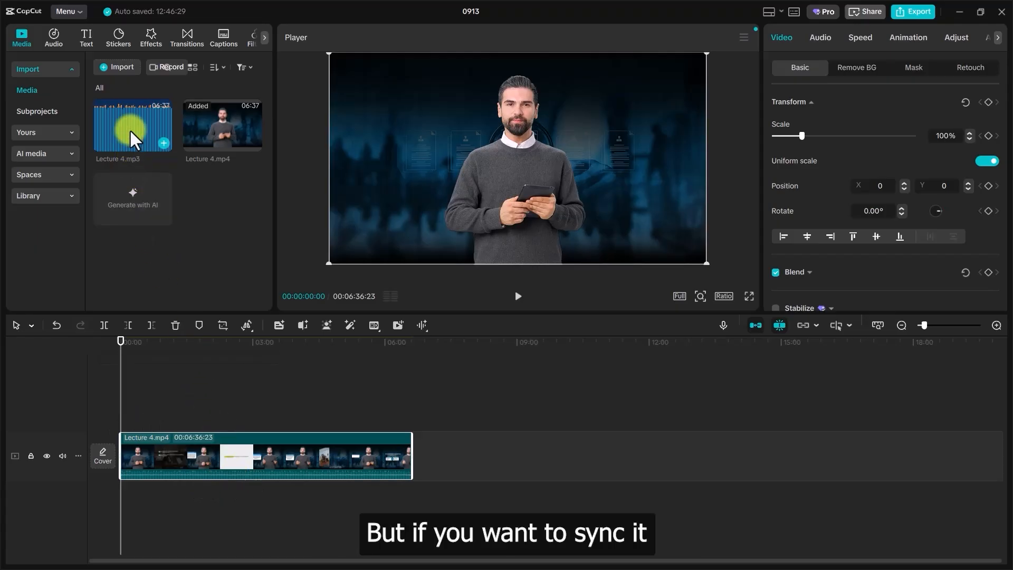
pyautogui.moveTo(130, 128); pyautogui.dragTo(129, 494)
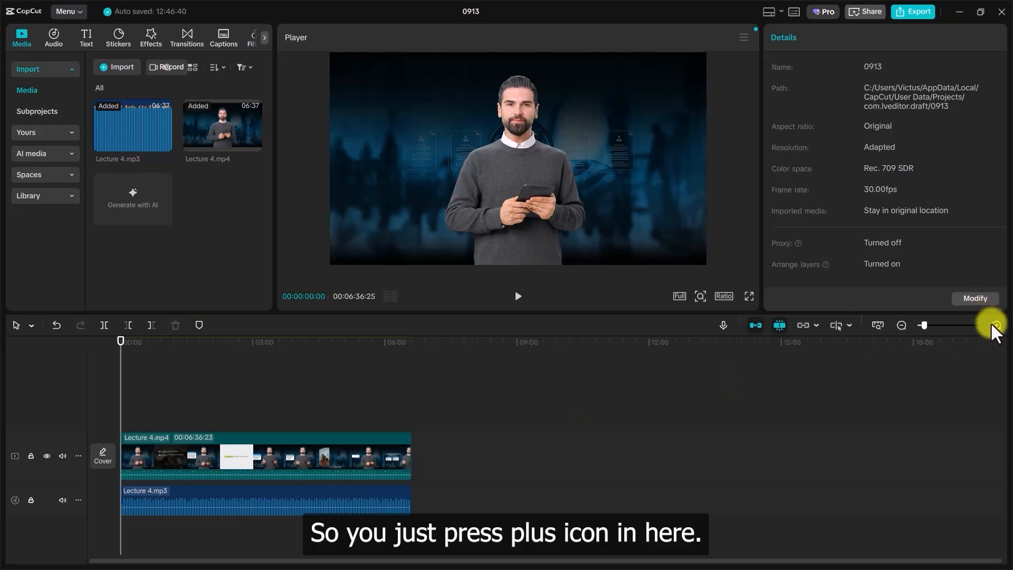
pyautogui.click(994, 324)
pyautogui.click(995, 325)
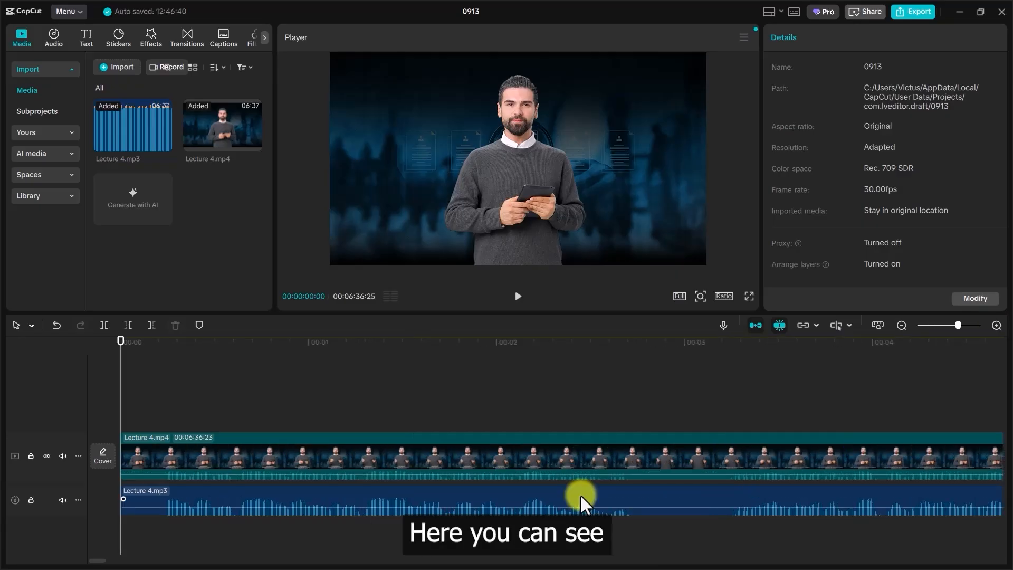
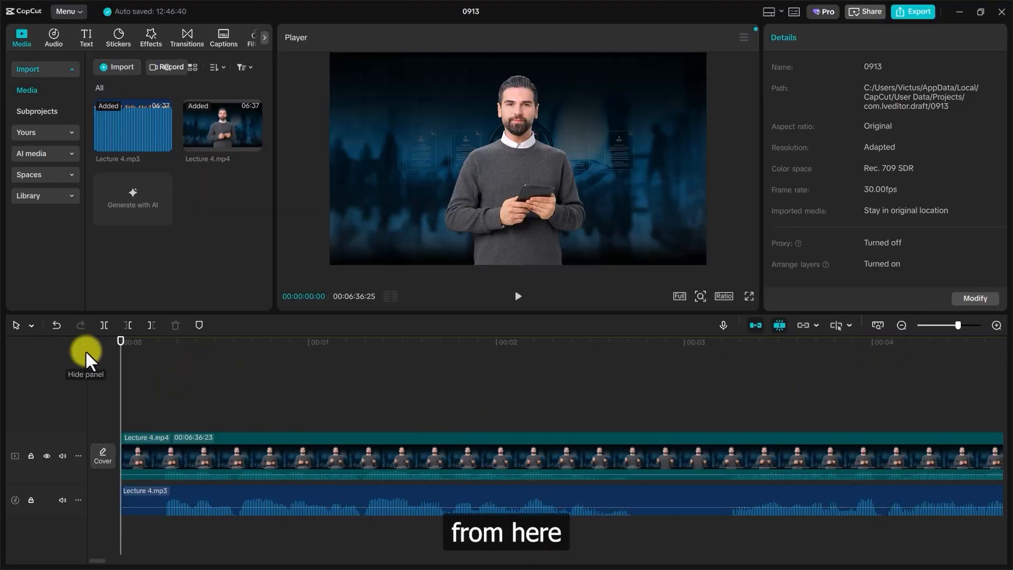
# - Scrub through the lecture's opening seconds and play back the cut from the presenter to the seated woman
pyautogui.moveTo(121, 353); pyautogui.dragTo(615, 412)
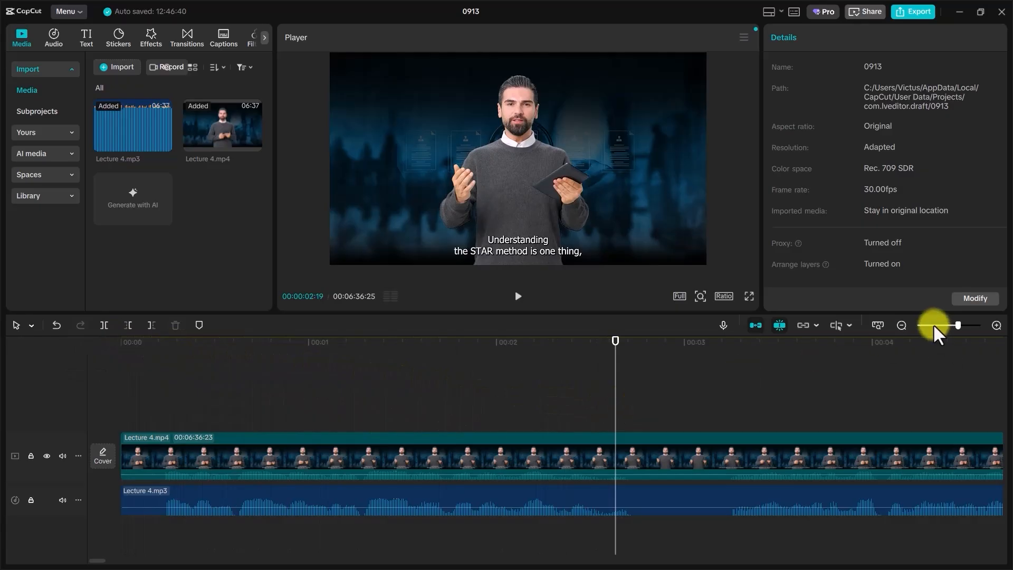
pyautogui.click(900, 326)
pyautogui.click(900, 326)
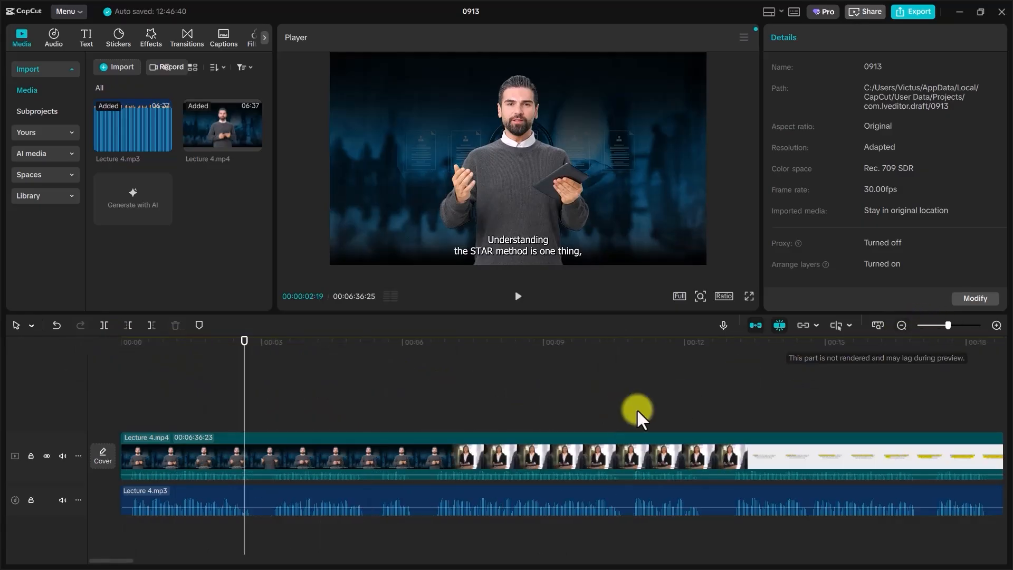
pyautogui.moveTo(421, 348); pyautogui.dragTo(396, 374)
pyautogui.press('space')
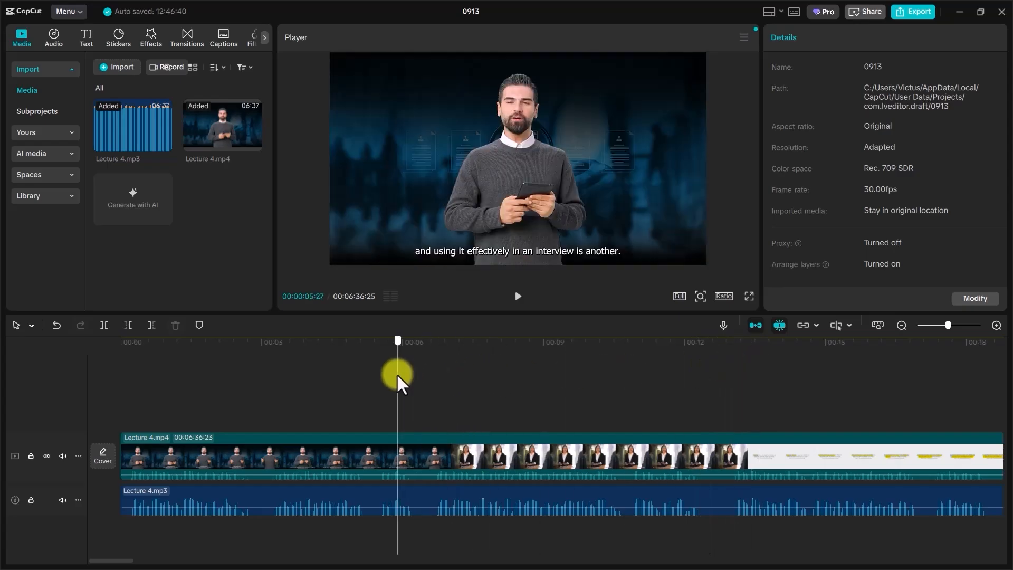
pyautogui.press('space')
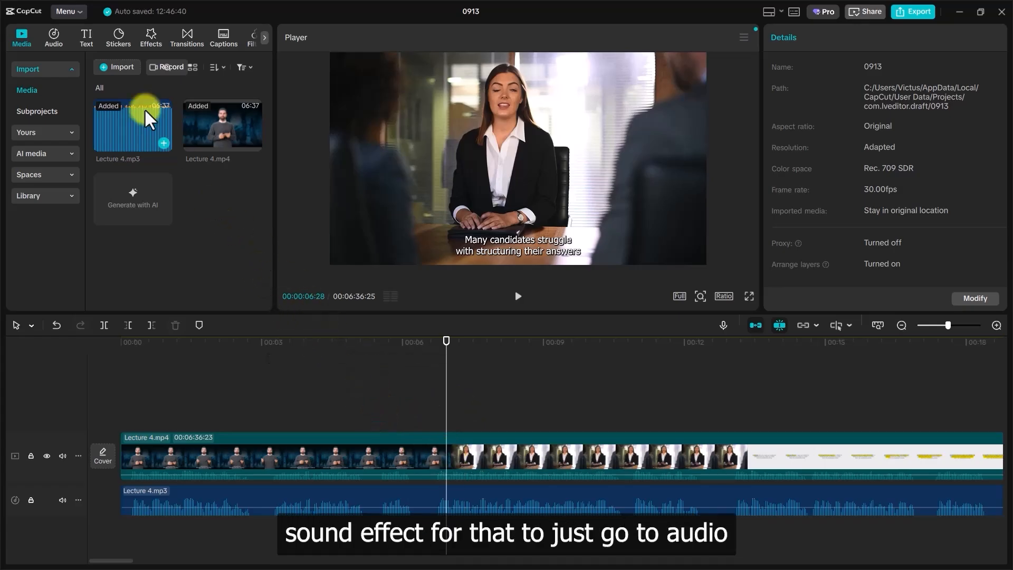
# - Search the music library for "transition sound effect"
pyautogui.click(55, 29)
pyautogui.click(136, 67)
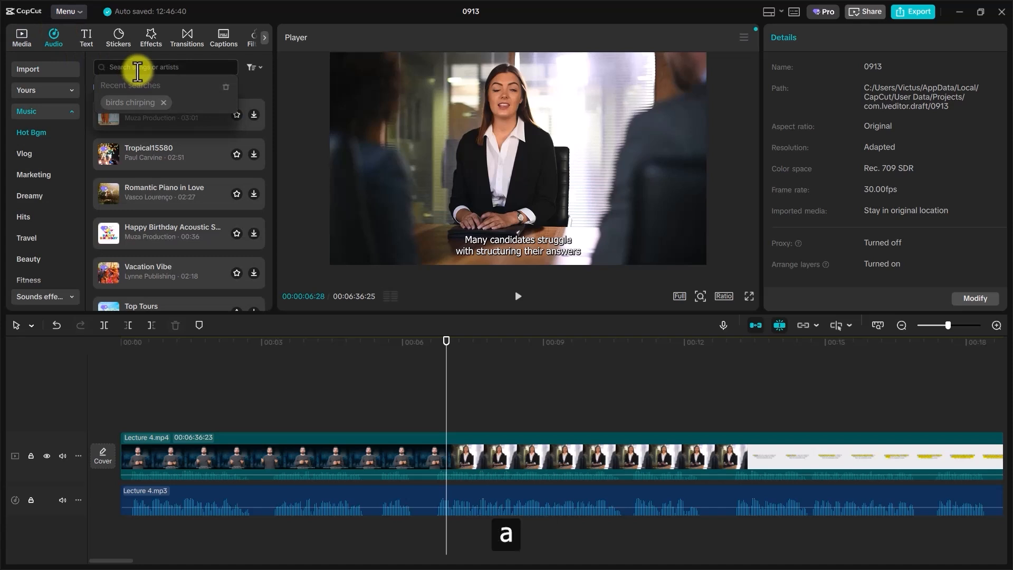
pyautogui.write('trans')
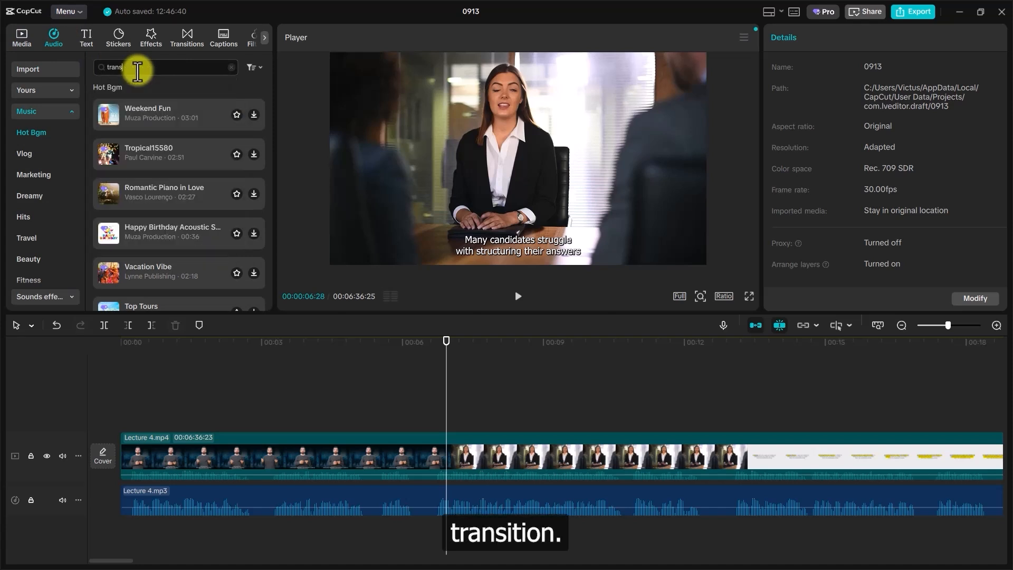
pyautogui.write('i')
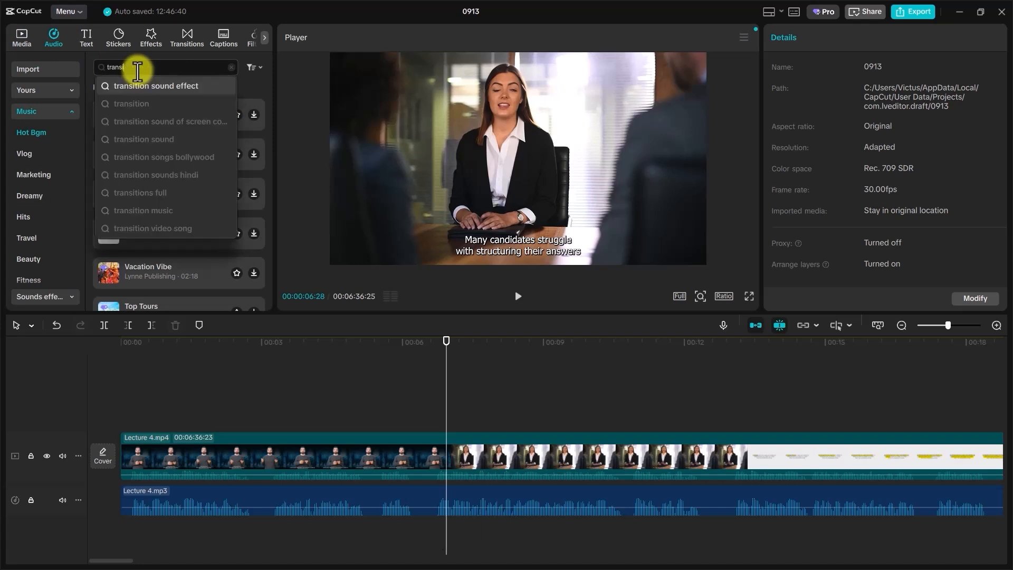
pyautogui.click(153, 83)
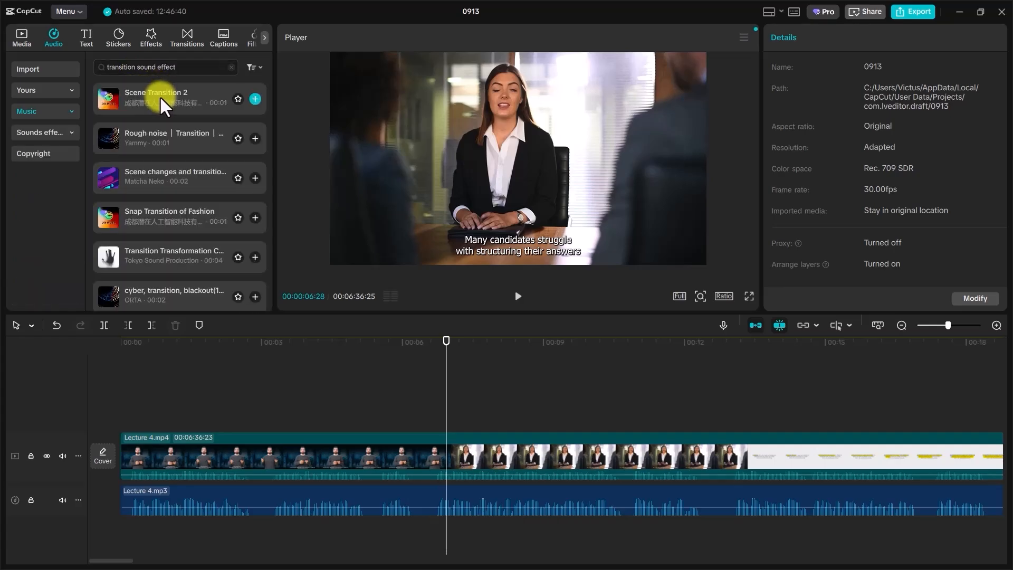
# - Preview the "Scene changes and transition sounds that cut through the wind" effect and place it below Lecture 4.mp3 at the cut to the woman
pyautogui.scroll(-3, 174, 190)
pyautogui.scroll(-2, 176, 192)
pyautogui.click(166, 198)
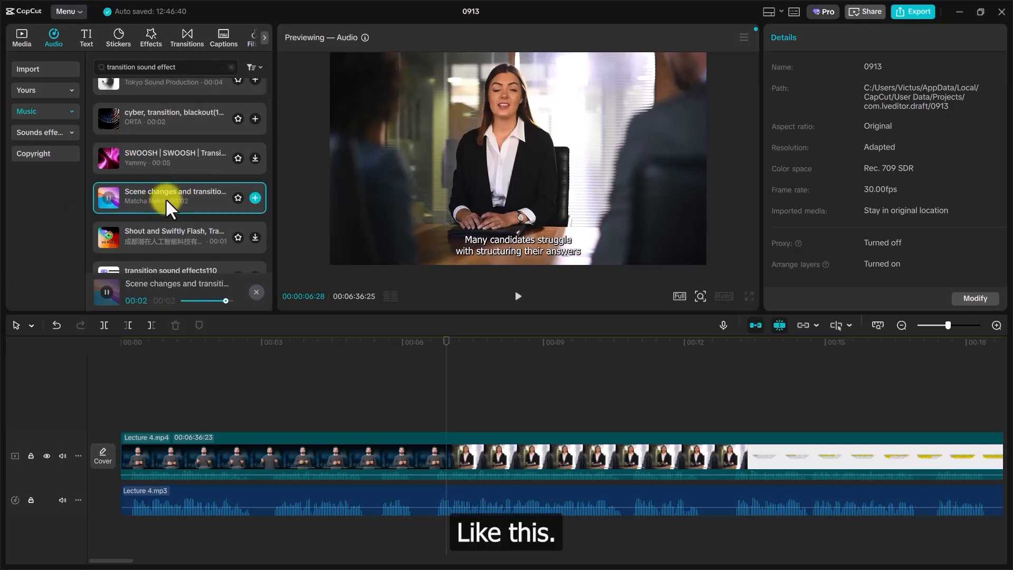
pyautogui.moveTo(166, 198); pyautogui.dragTo(473, 510)
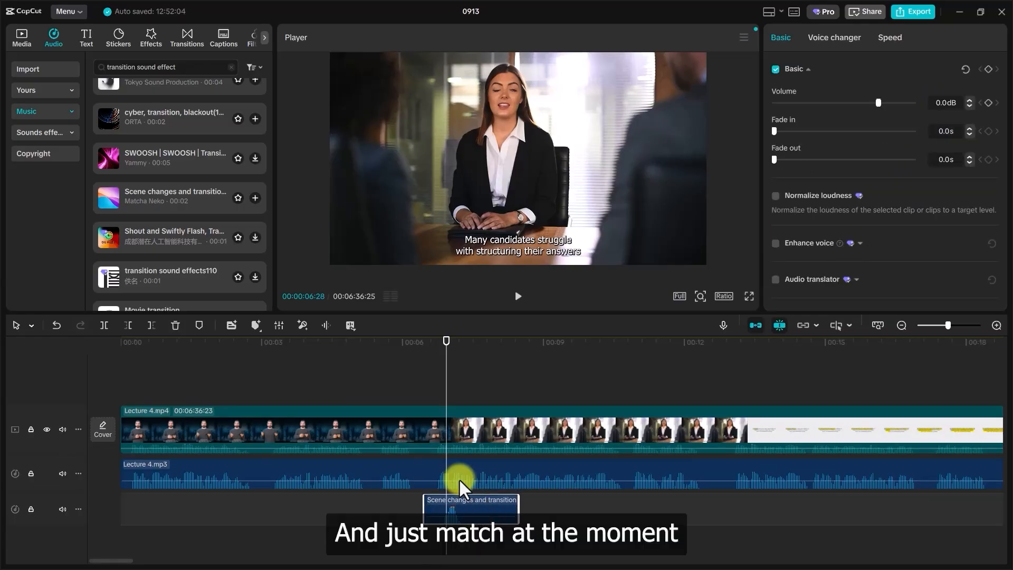
# - Shift the transition sound so its waveform peak lines up with the cut to the seated woman, checking it by playback
pyautogui.click(419, 395)
pyautogui.press('space')
pyautogui.press('space')
pyautogui.click(477, 510)
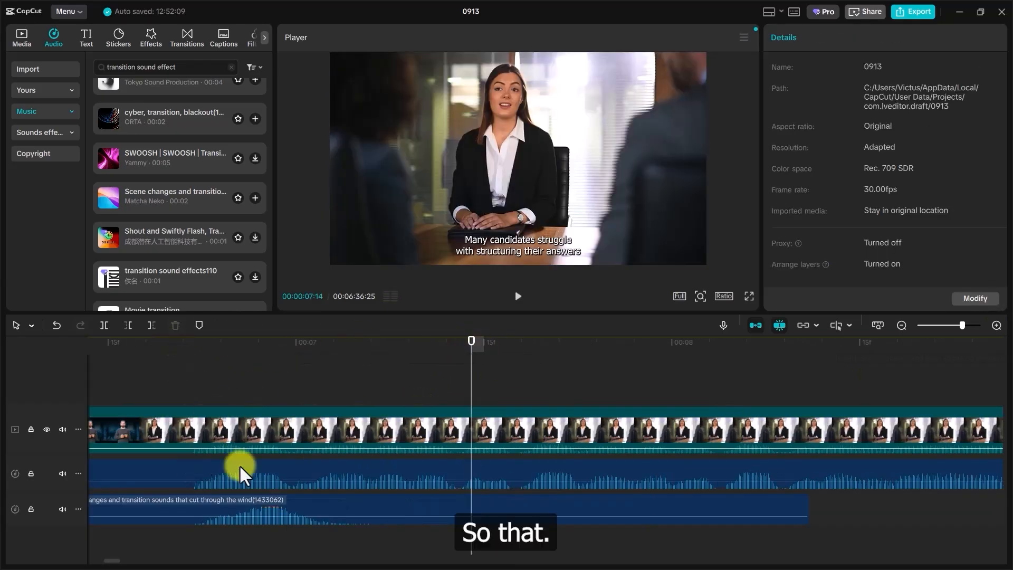
pyautogui.moveTo(267, 504); pyautogui.dragTo(138, 505)
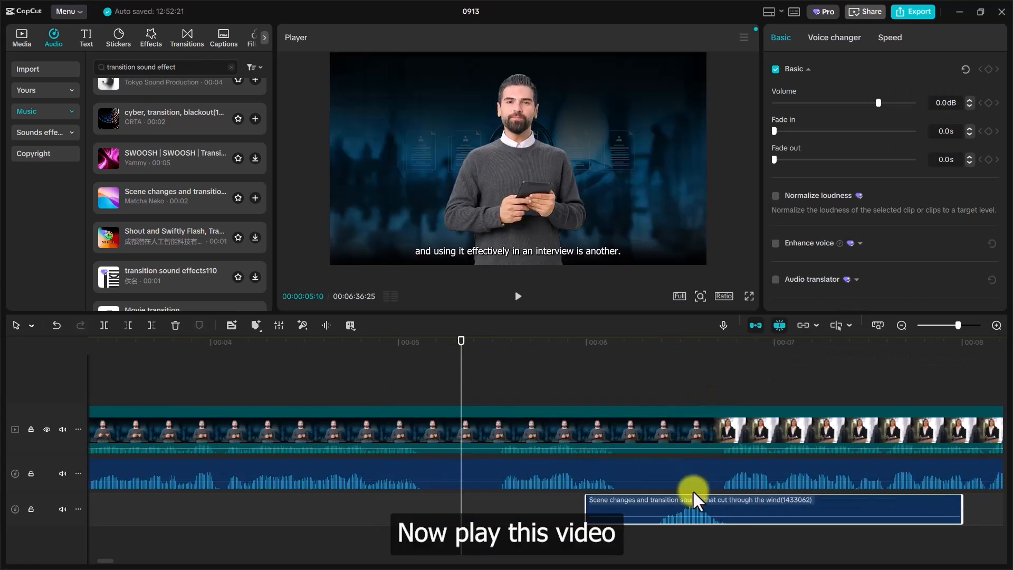
pyautogui.moveTo(695, 496); pyautogui.dragTo(721, 502)
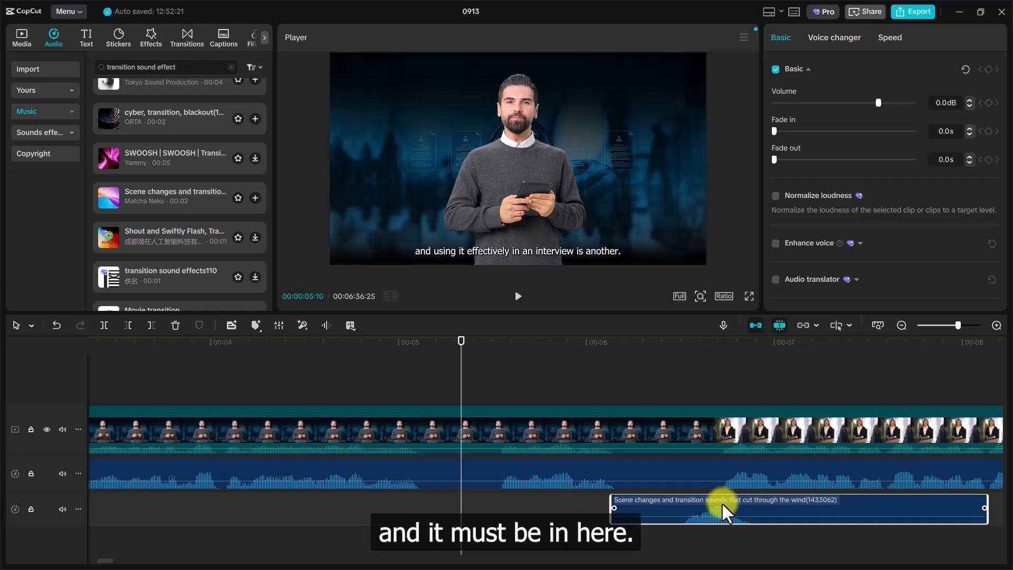
pyautogui.press('space')
pyautogui.press('space')
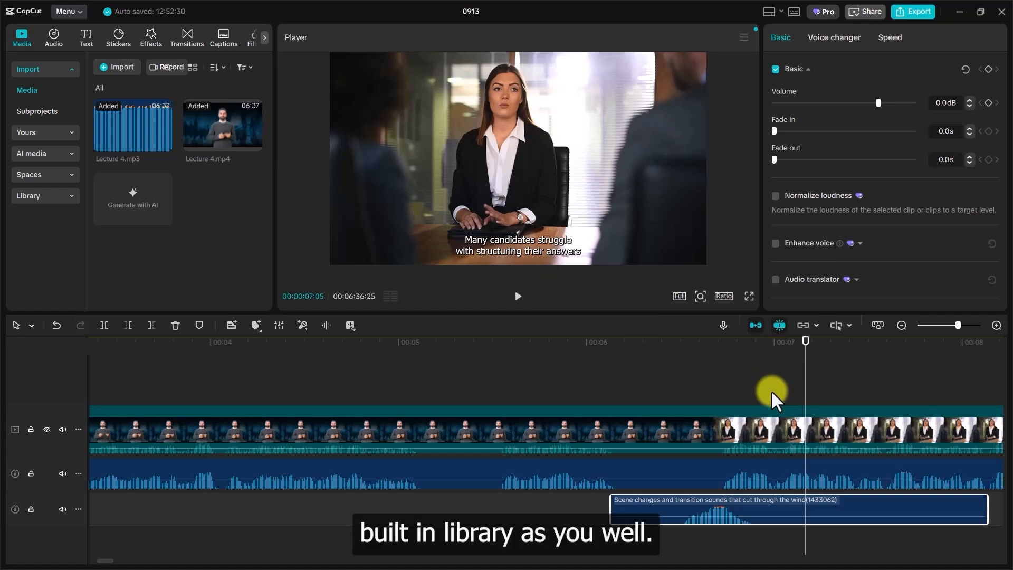
# - Search the music library for "calm background music" and preview the second track, the calm and emotional one
pyautogui.click(60, 37)
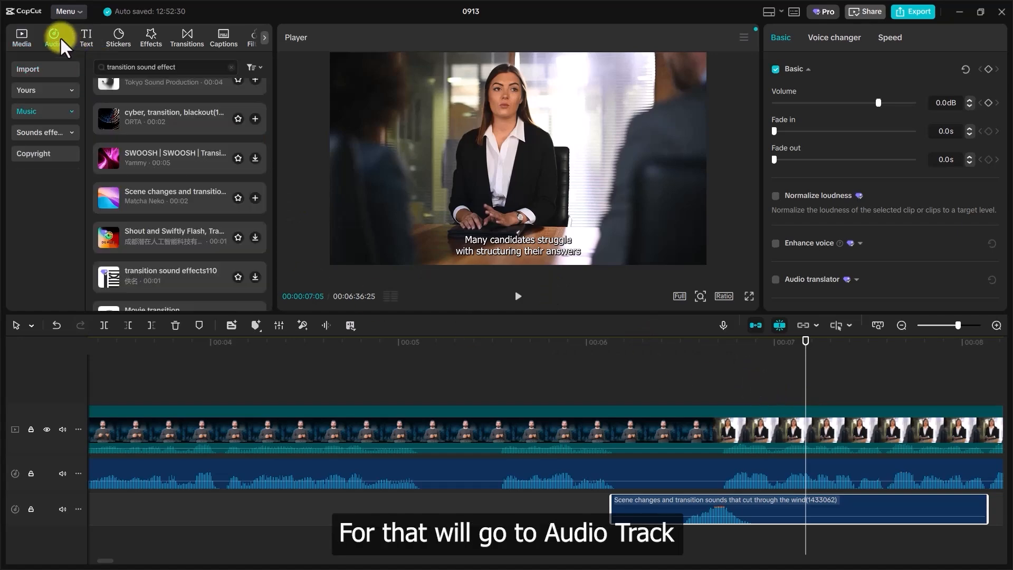
pyautogui.click(220, 69)
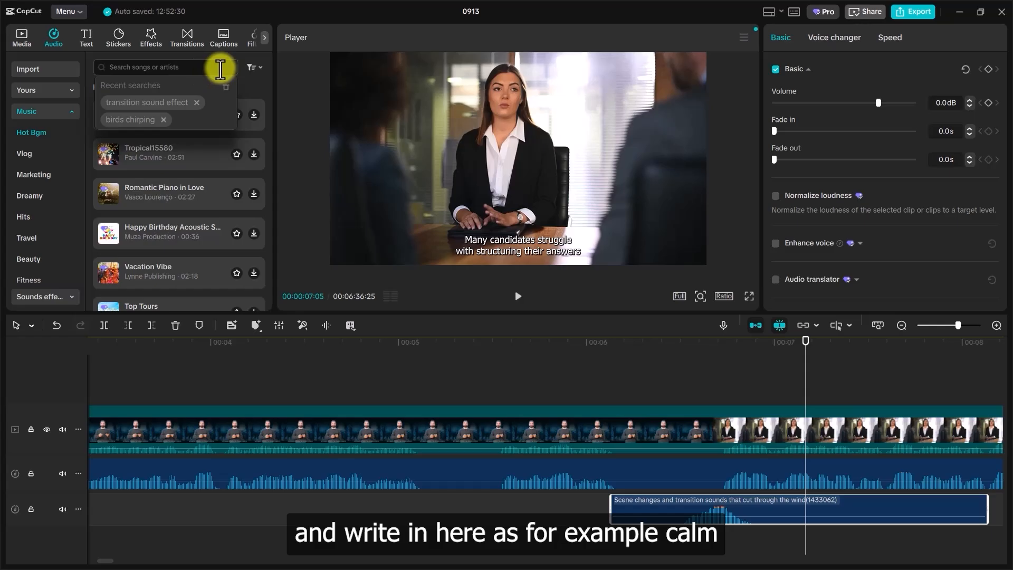
pyautogui.write('calm')
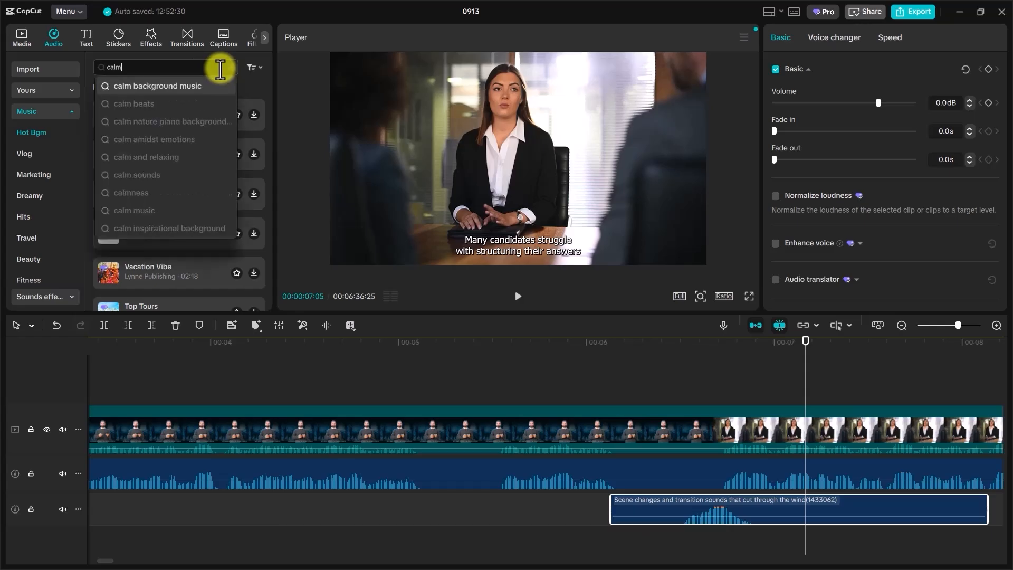
pyautogui.click(177, 85)
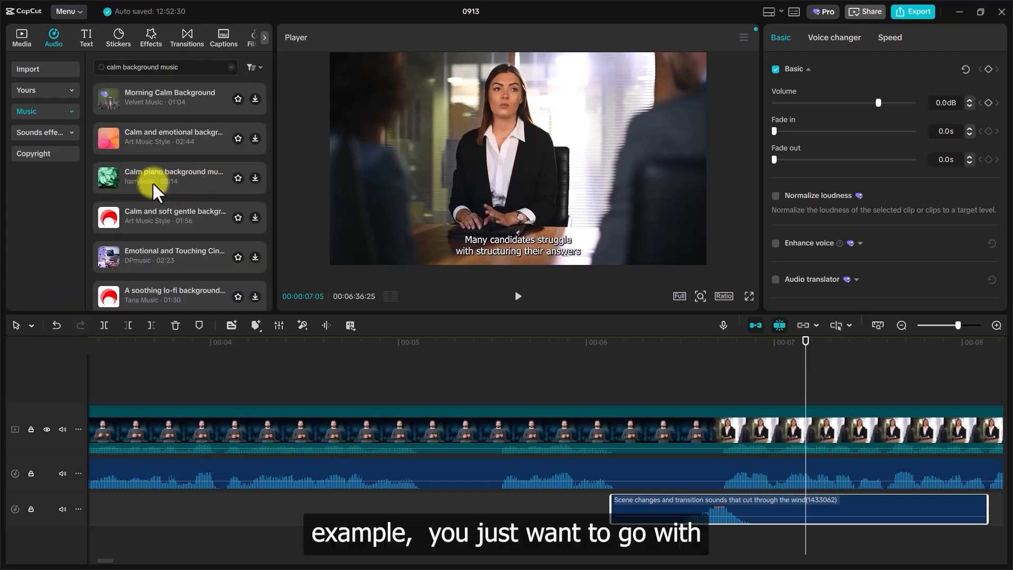
pyautogui.click(181, 141)
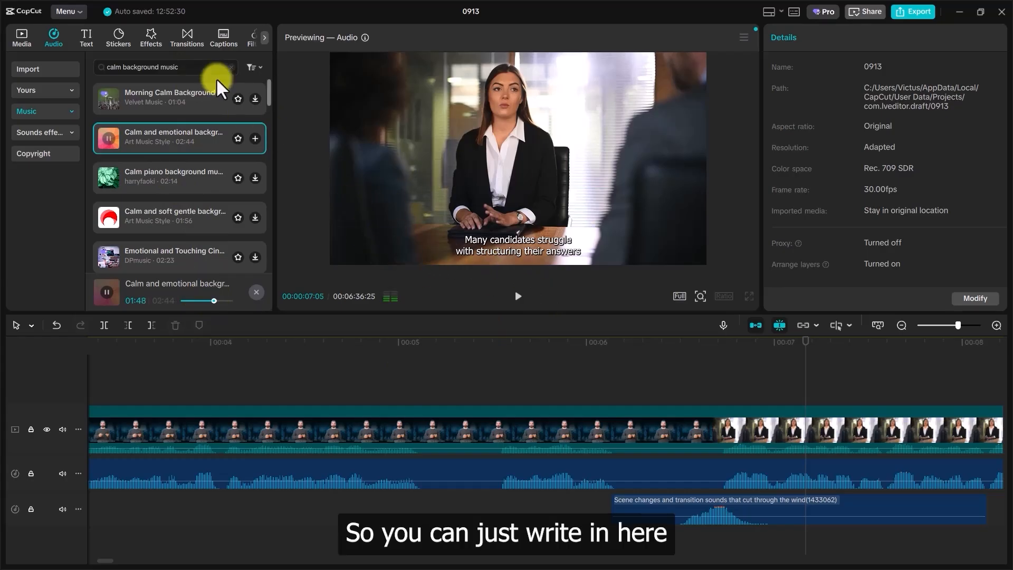
# - Search the music library for "energetic music" and preview Energetic Inspiring Rock and the middle section of Energetic inspiration
pyautogui.click(233, 68)
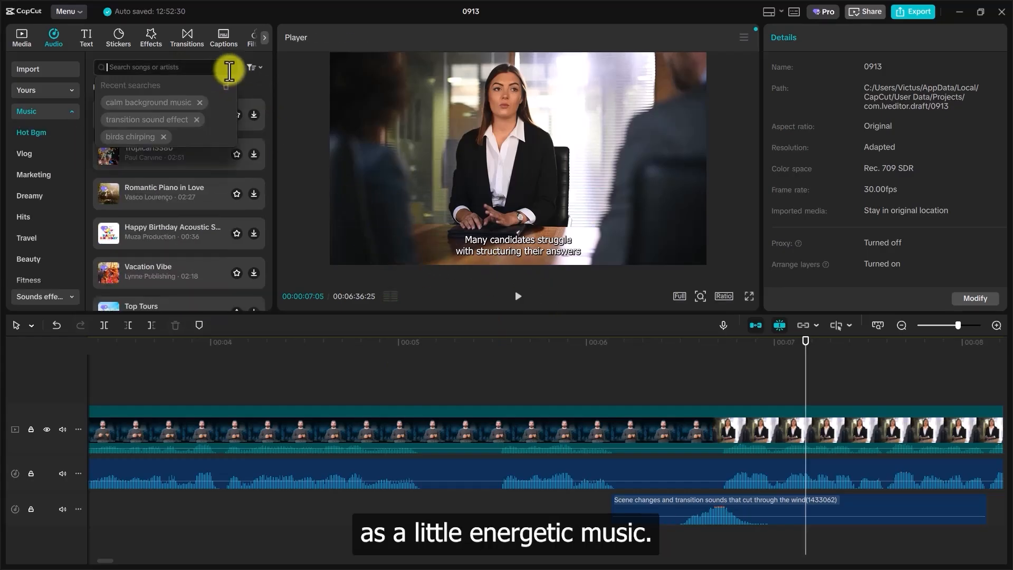
pyautogui.write('energetic')
pyautogui.click(206, 103)
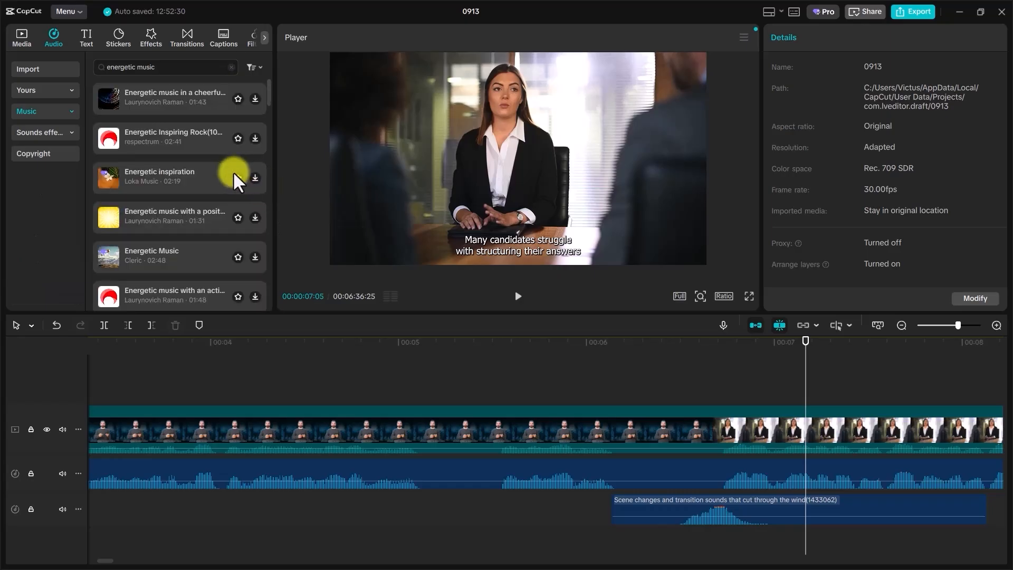
pyautogui.click(163, 140)
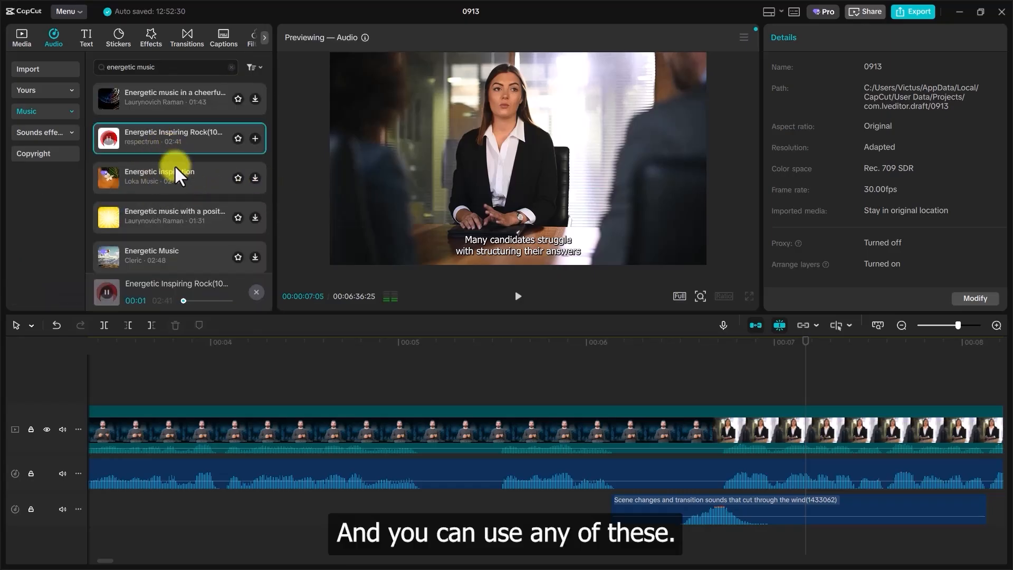
pyautogui.click(175, 175)
pyautogui.click(198, 301)
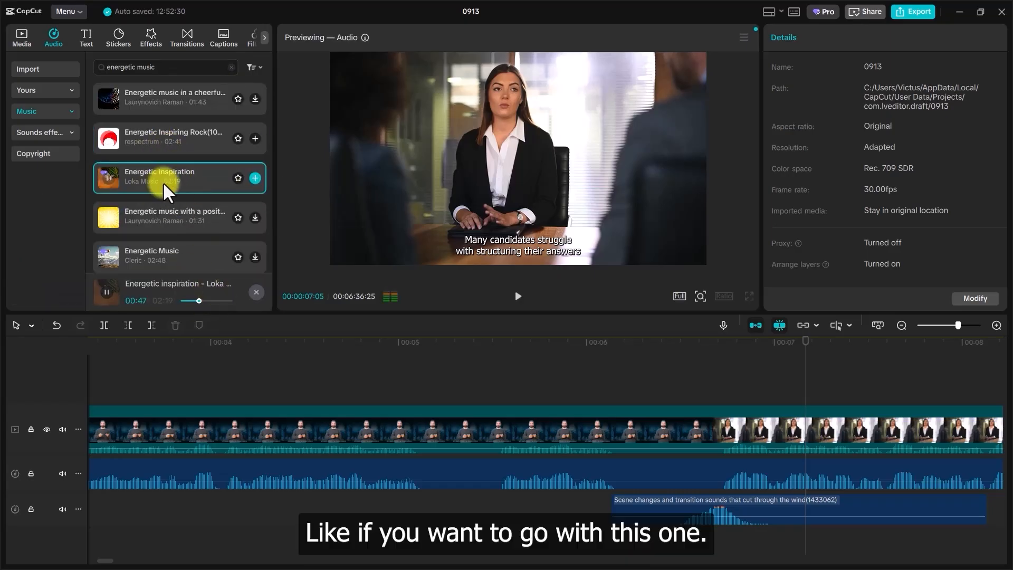
# - Place Energetic inspiration on a new track below the transition sound and align it with the start of the lecture video
pyautogui.moveTo(168, 181); pyautogui.dragTo(103, 498)
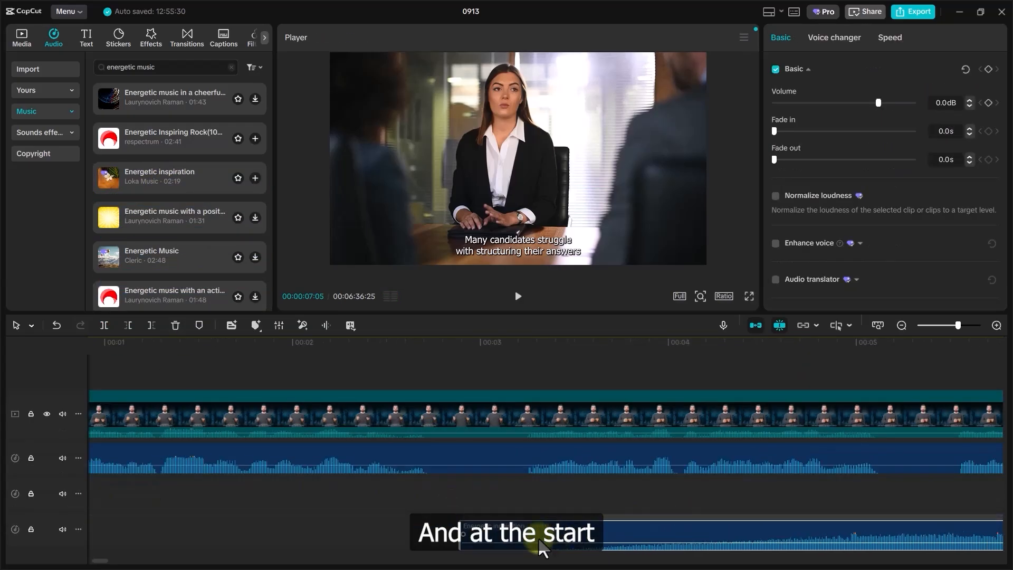
pyautogui.moveTo(538, 539); pyautogui.dragTo(366, 507)
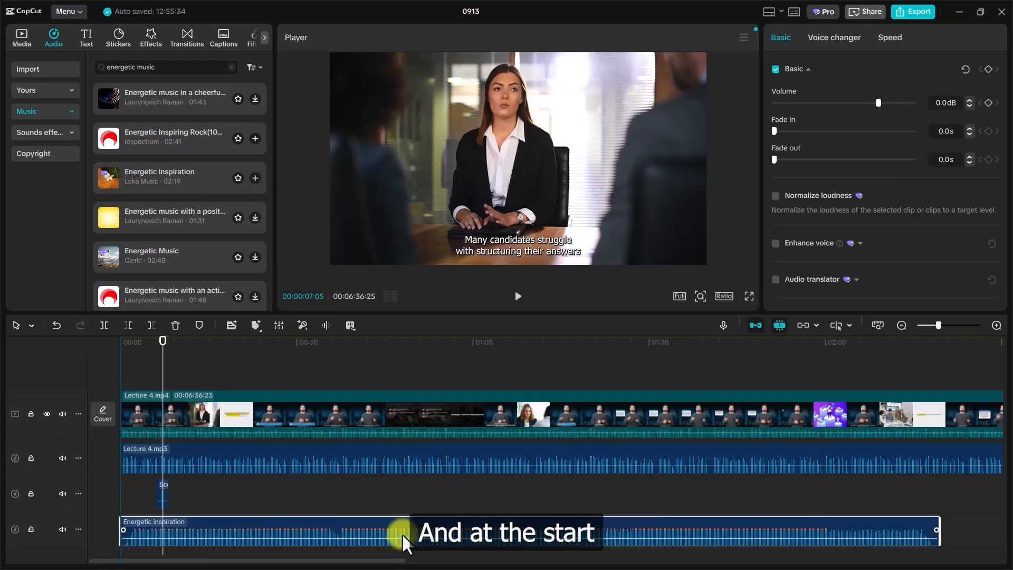
pyautogui.moveTo(403, 538); pyautogui.dragTo(401, 536)
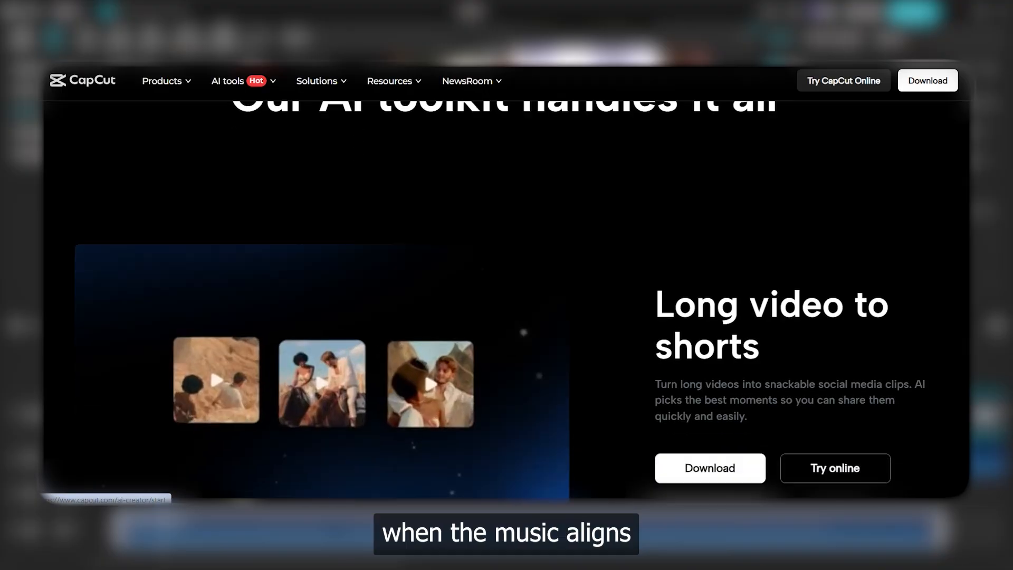
pyautogui.scroll(-2, 506, 299)
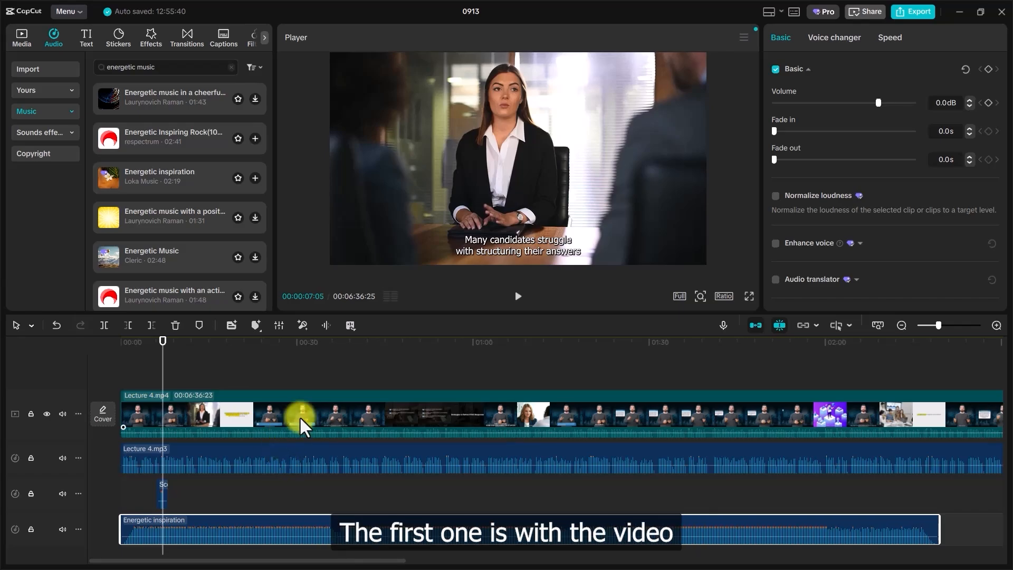
# - Split both the Lecture 4.mp4 video clip and the Lecture 4.mp3 audio clip at 00:00:37:26
pyautogui.click(299, 416)
pyautogui.click(297, 453)
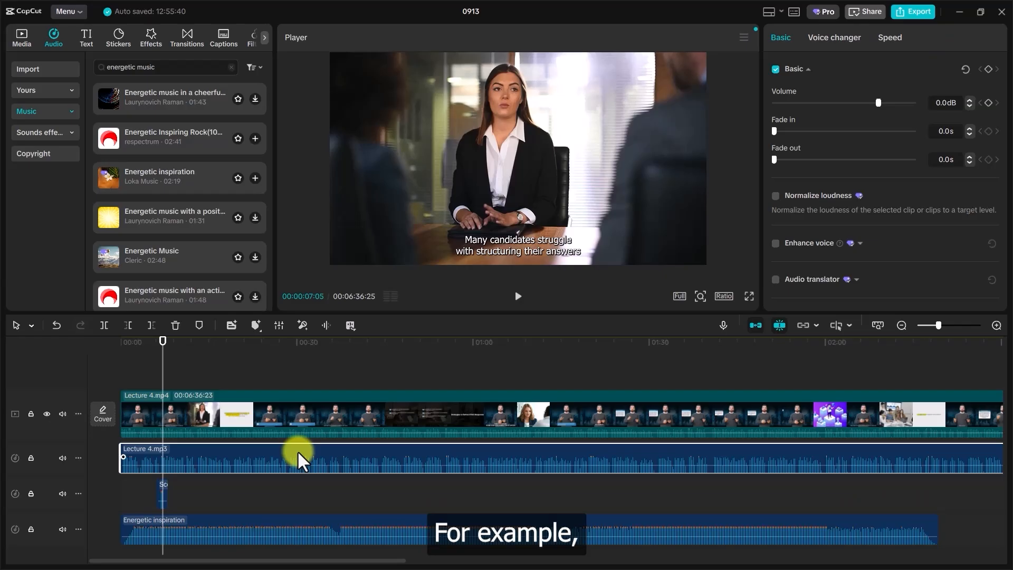
pyautogui.click(337, 418)
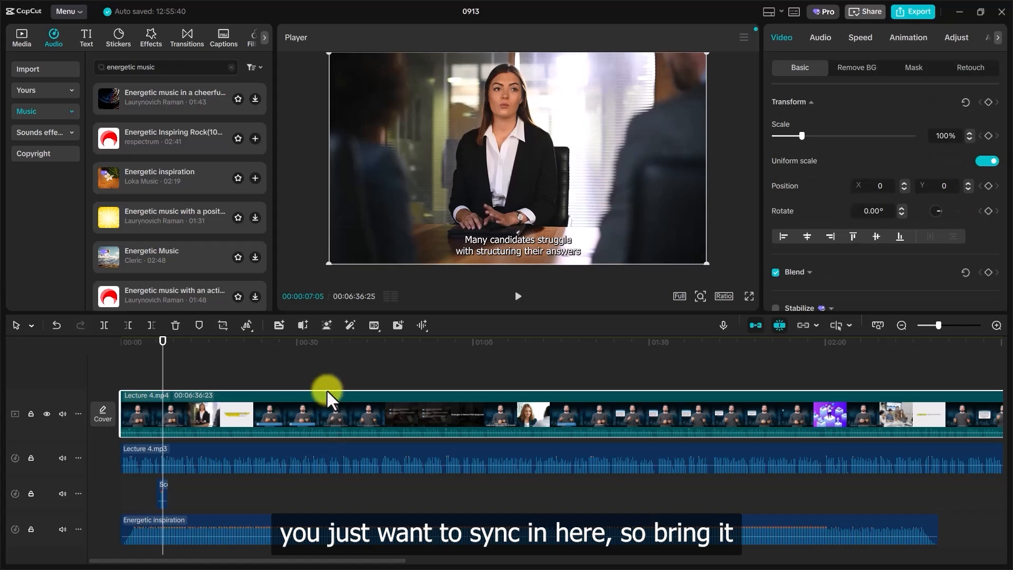
pyautogui.click(342, 379)
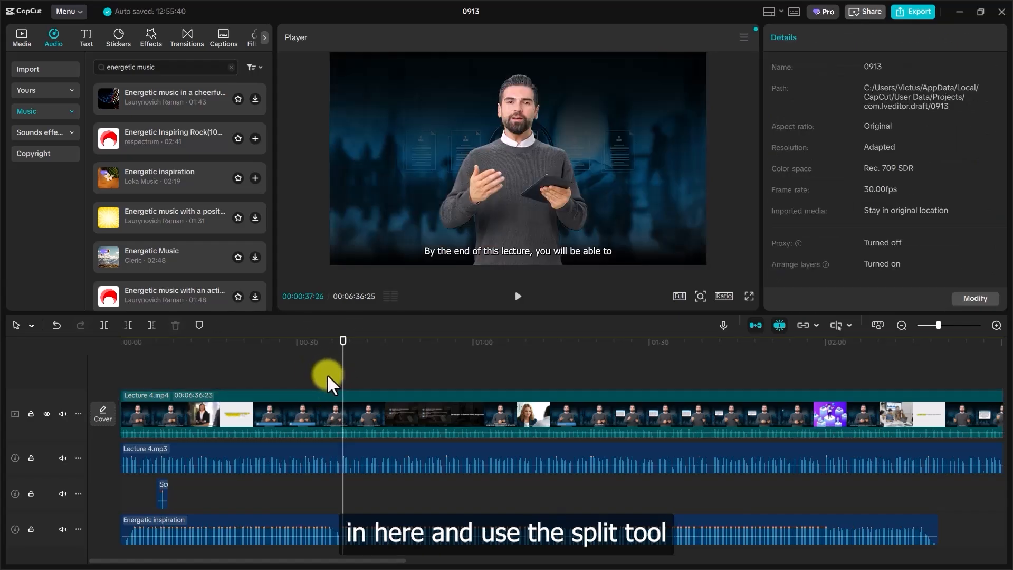
pyautogui.click(104, 325)
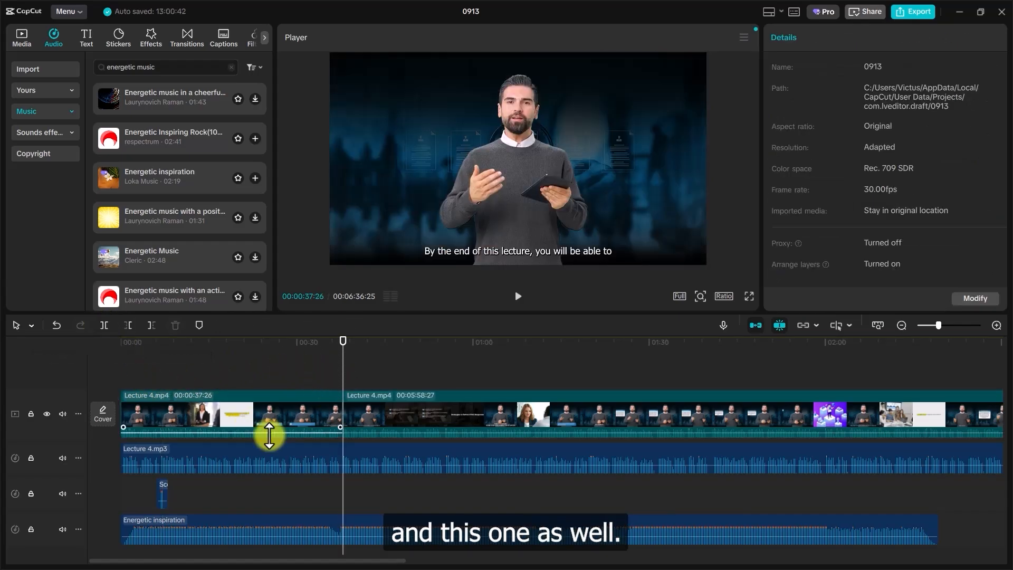
pyautogui.click(363, 459)
pyautogui.click(104, 325)
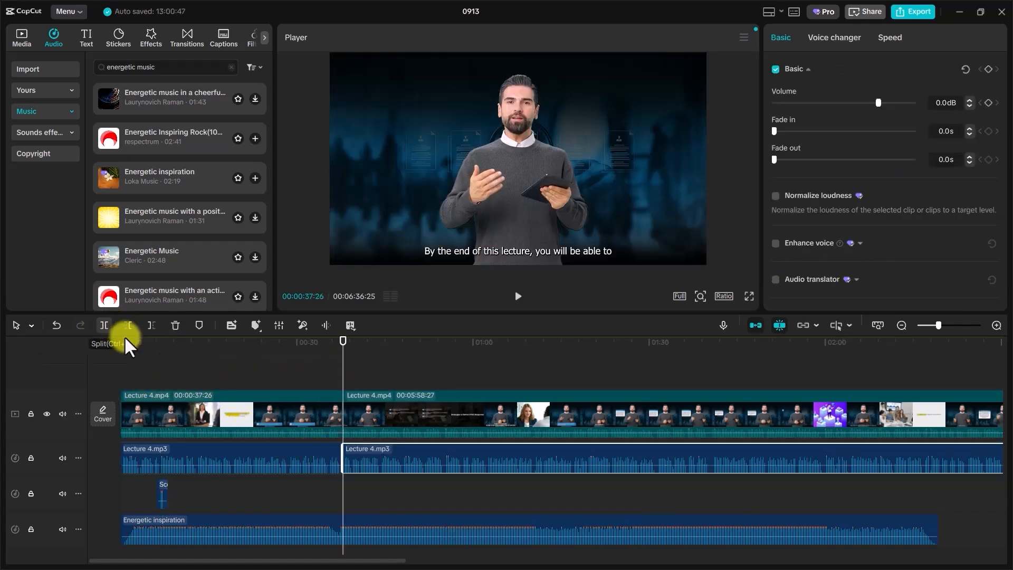
# - Lift the second Lecture 4.mp4 segment onto a track above and set it back beside the first segment, in line with the matching audio
pyautogui.moveTo(372, 409); pyautogui.dragTo(372, 370)
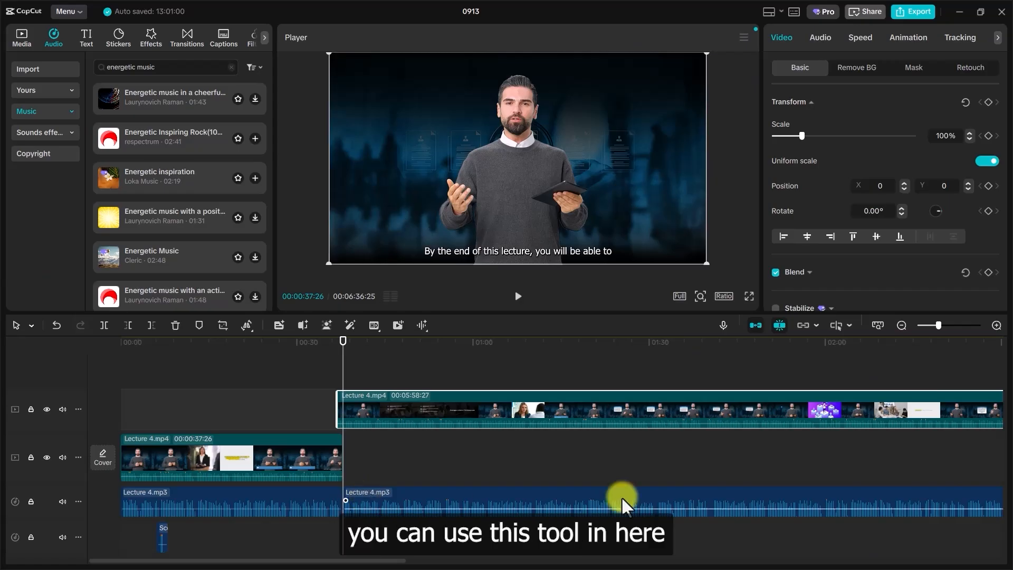
pyautogui.click(996, 325)
pyautogui.click(996, 325)
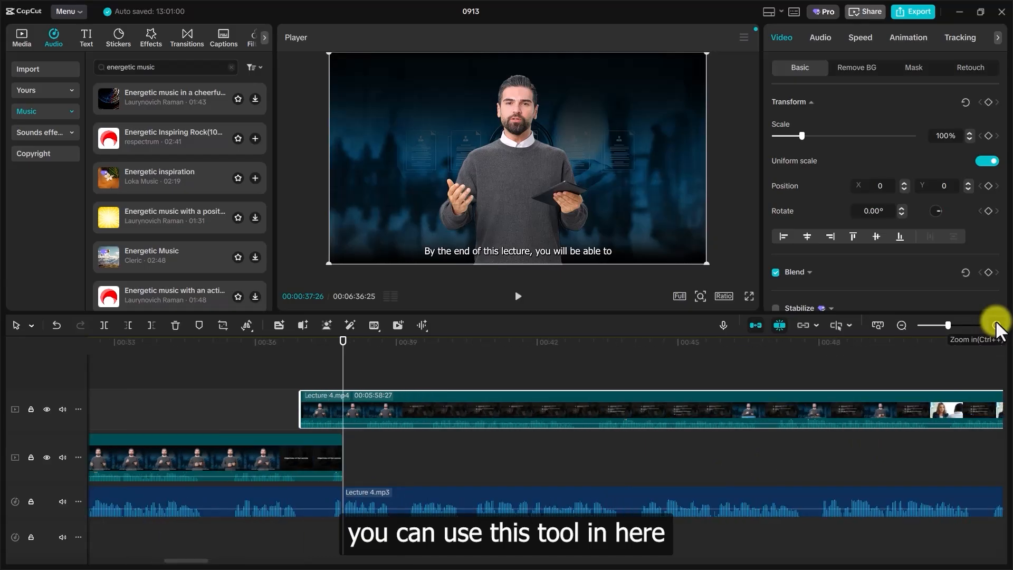
pyautogui.click(996, 326)
pyautogui.click(995, 325)
pyautogui.moveTo(540, 418); pyautogui.dragTo(714, 461)
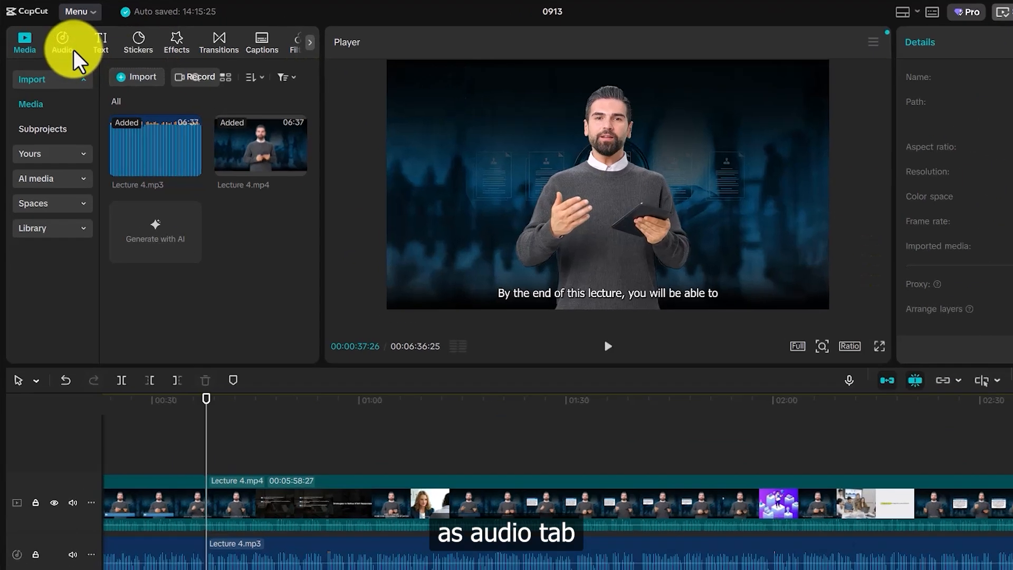
# - Search the music library for "energetic music" and place Upbeat Energetic on a track below the transition sound, aligned with the lecture's start
pyautogui.click(62, 44)
pyautogui.click(237, 87)
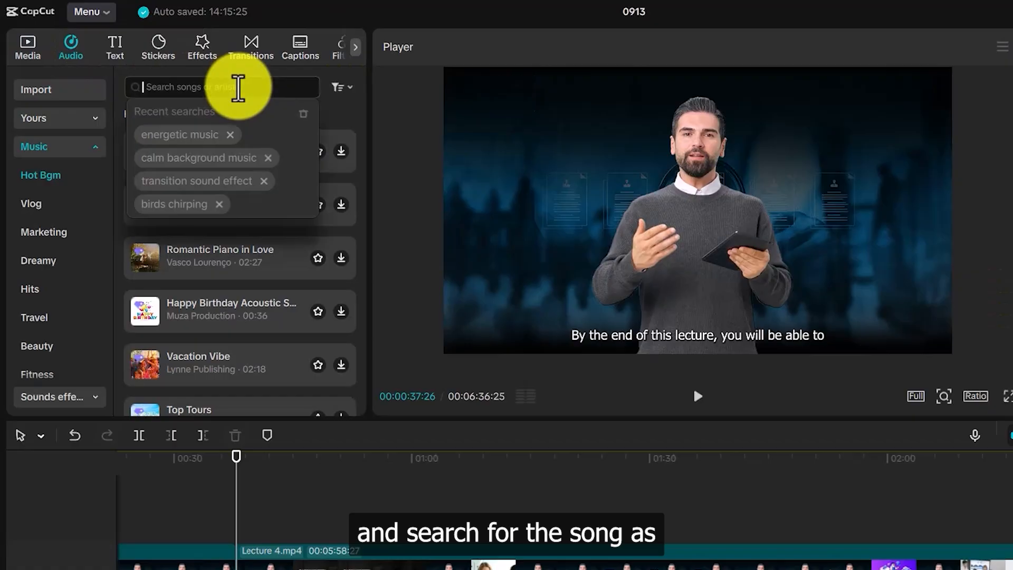
pyautogui.click(196, 137)
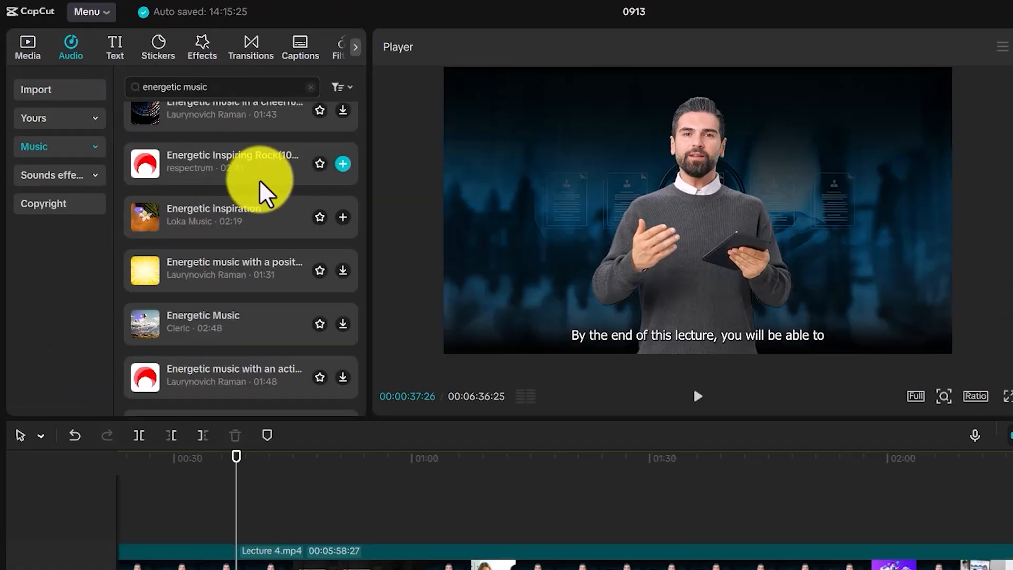
pyautogui.scroll(-3, 267, 196)
pyautogui.scroll(-3, 263, 203)
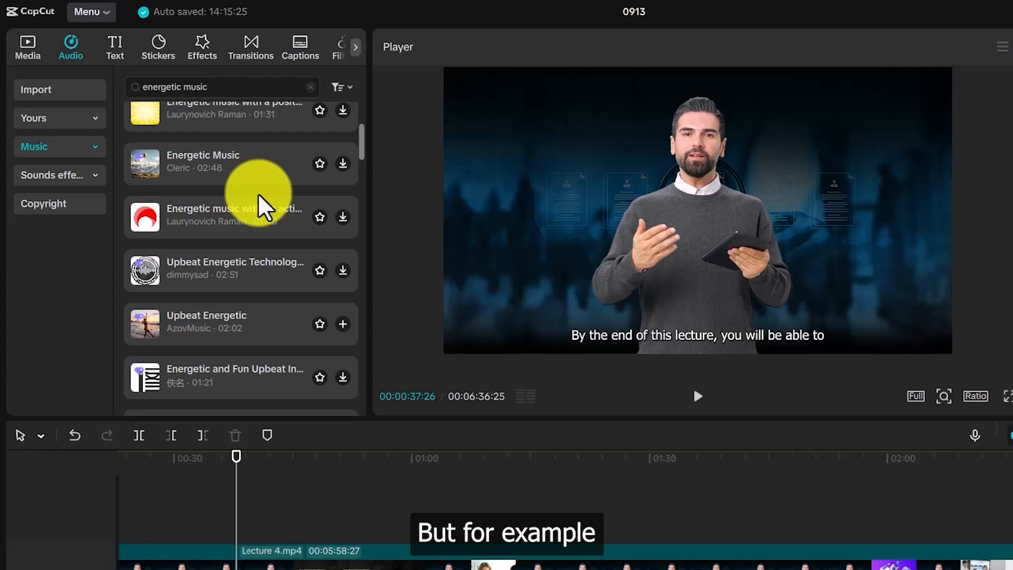
pyautogui.moveTo(213, 333); pyautogui.dragTo(182, 509)
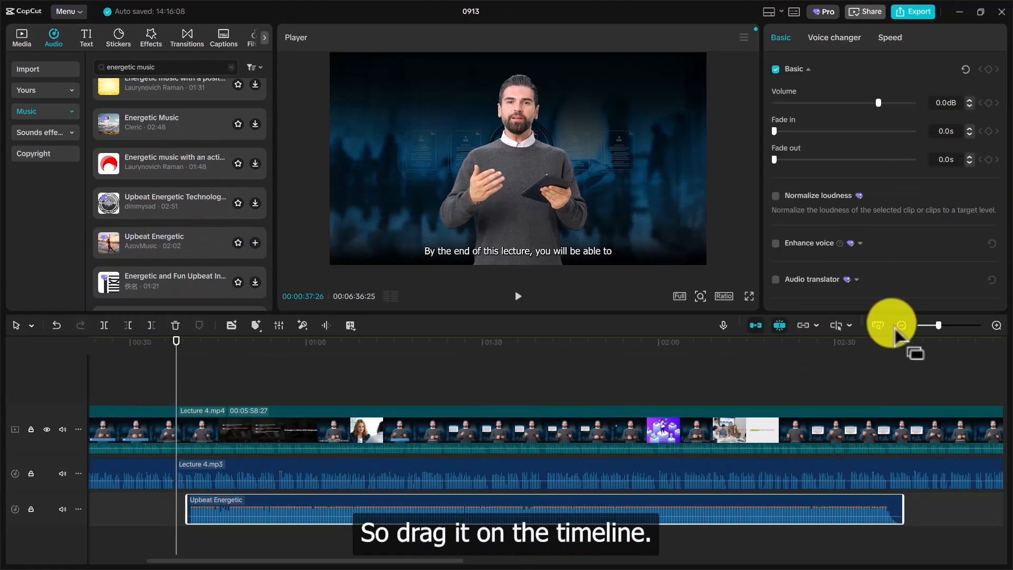
pyautogui.click(901, 324)
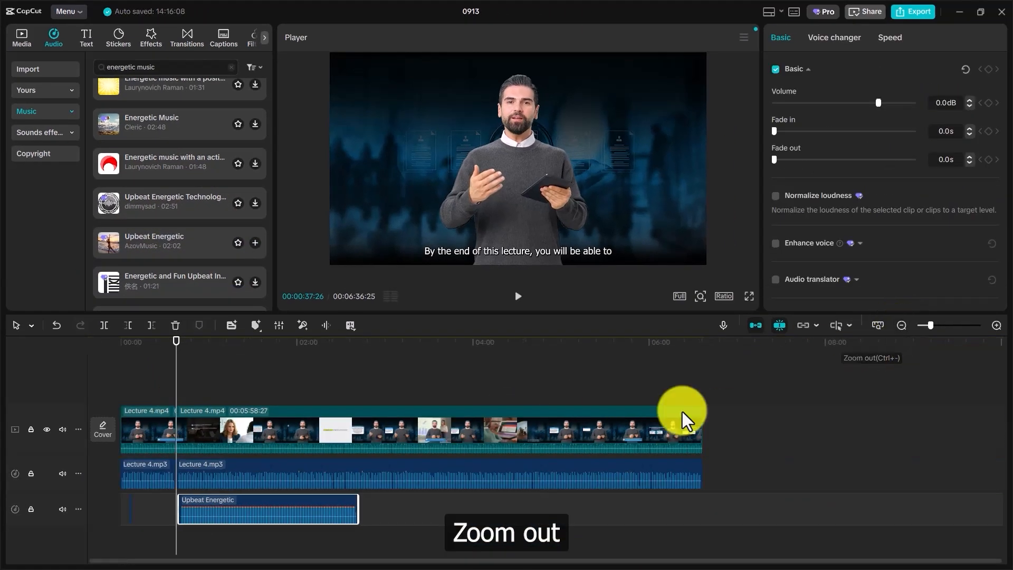
pyautogui.moveTo(289, 508); pyautogui.dragTo(214, 504)
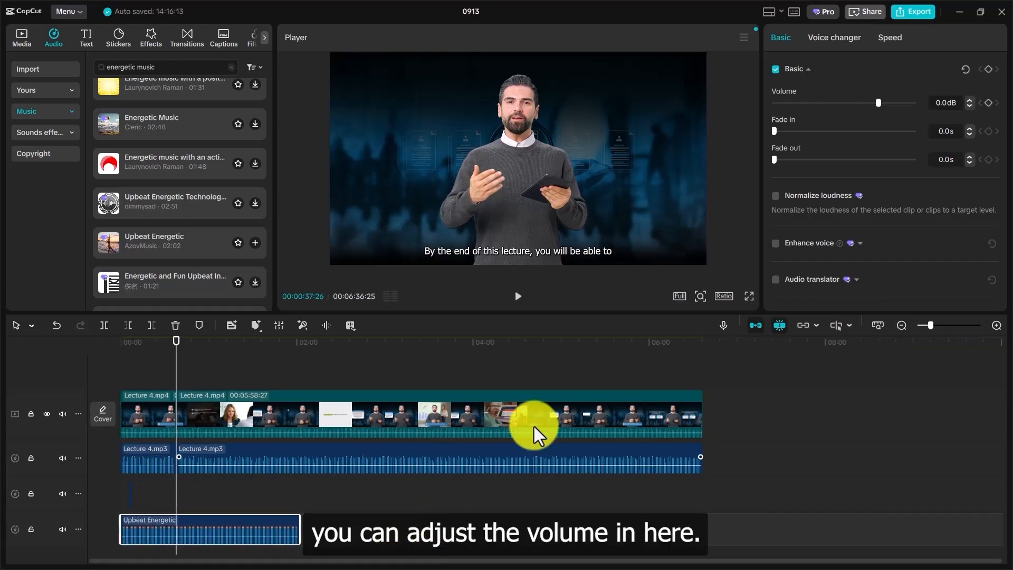
# - Set the Upbeat Energetic clip's volume to -9.5 dB and give it a 3.0 s fade in and a 3.0 s fade out
pyautogui.moveTo(878, 102); pyautogui.dragTo(858, 109)
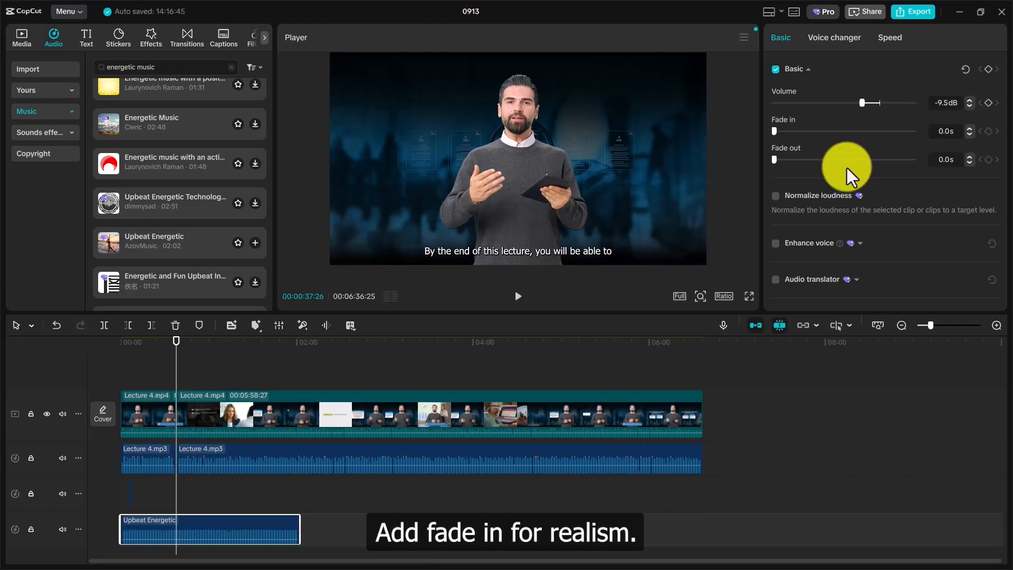
pyautogui.moveTo(774, 132); pyautogui.dragTo(798, 130)
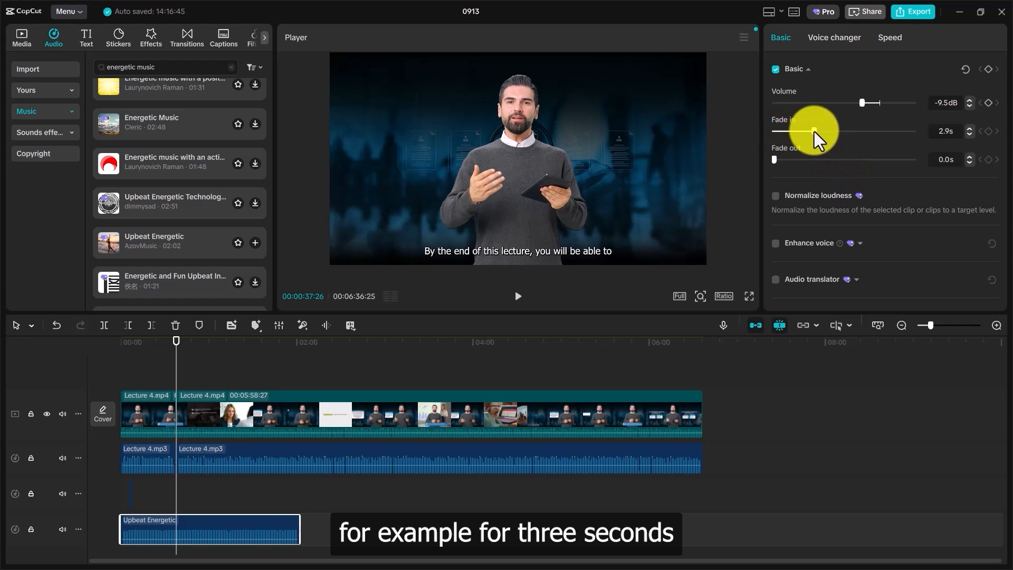
pyautogui.moveTo(774, 159); pyautogui.dragTo(811, 161)
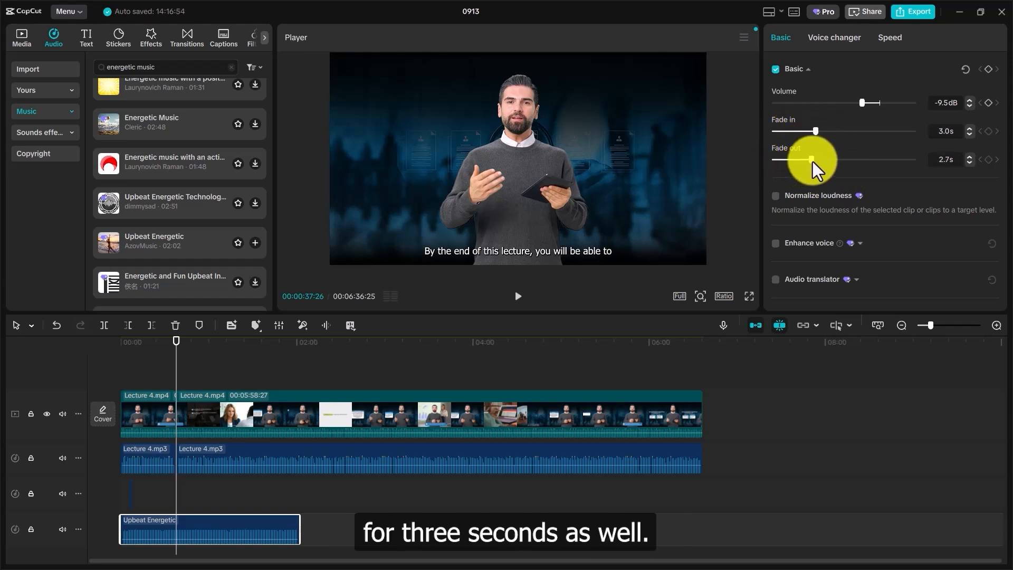
pyautogui.moveTo(815, 163); pyautogui.dragTo(817, 161)
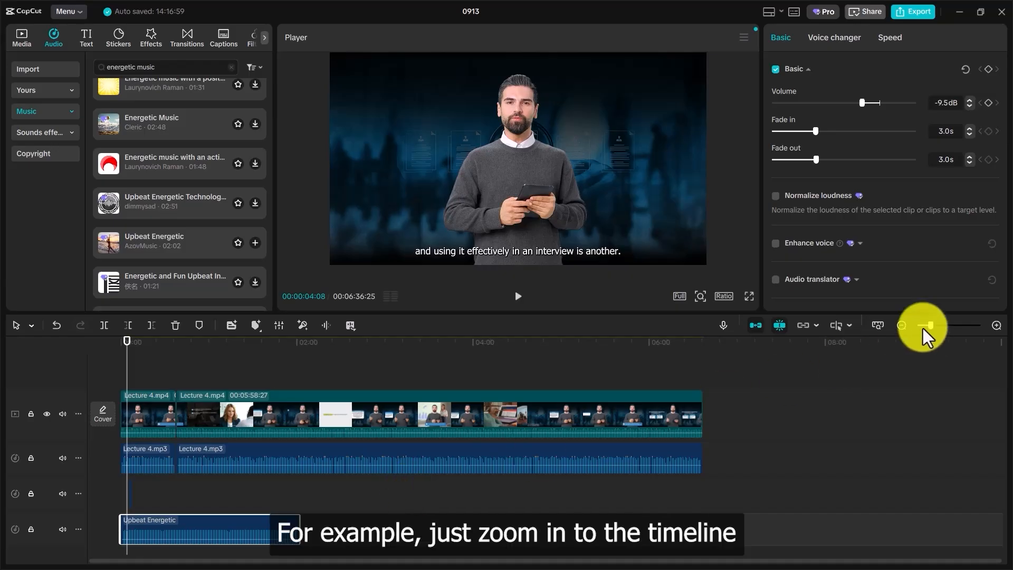
# - Play the timeline from 00:00:00:00 to check the fade in at the start of the Upbeat Energetic clip
pyautogui.click(996, 325)
pyautogui.click(996, 325)
pyautogui.click(996, 325)
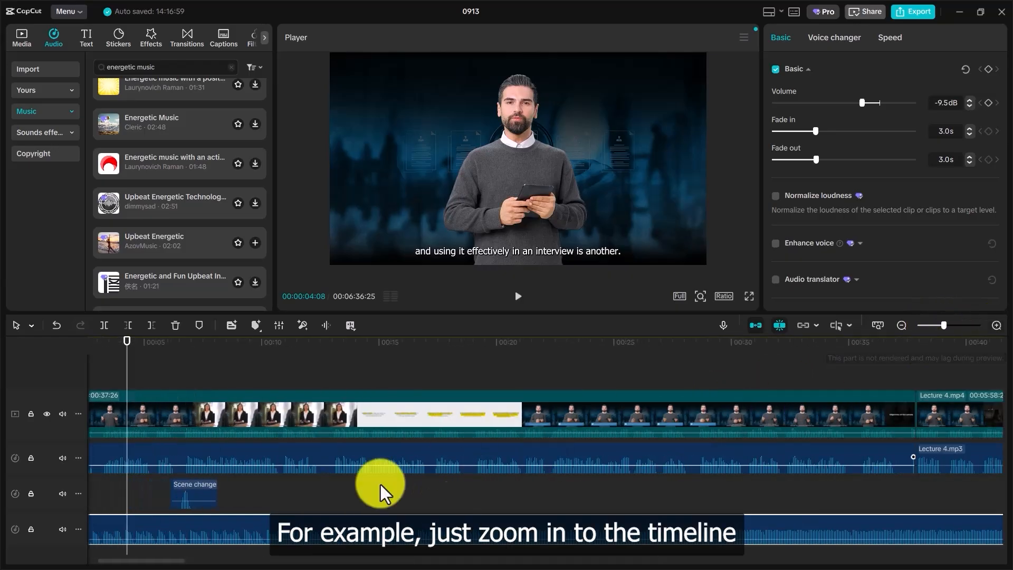
pyautogui.moveTo(125, 343); pyautogui.dragTo(50, 335)
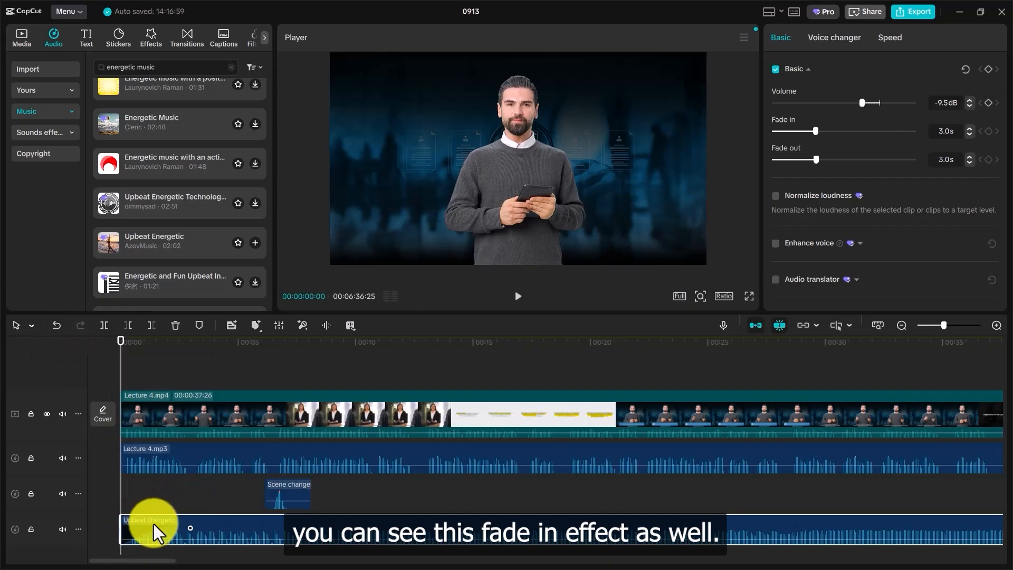
pyautogui.press('space')
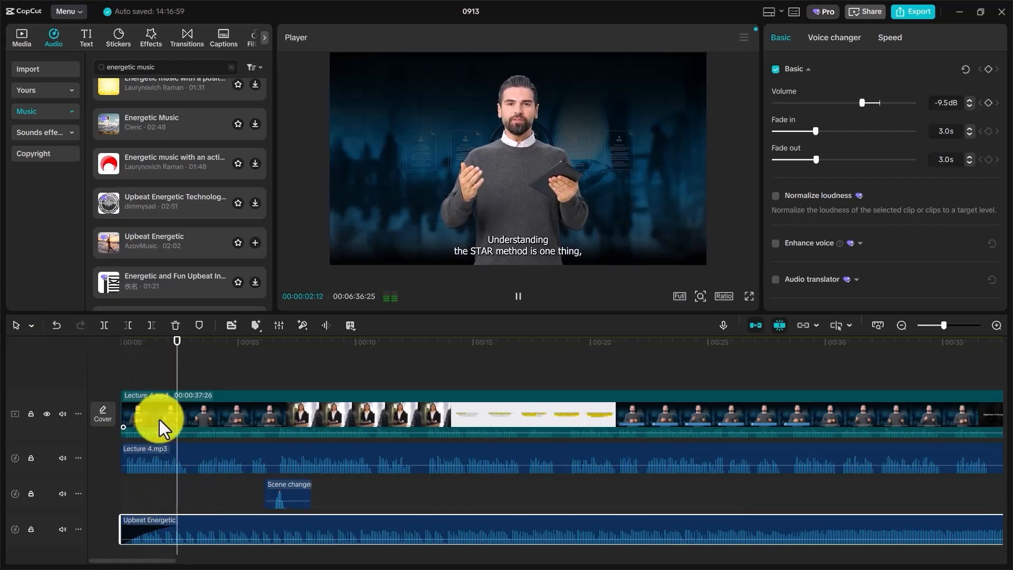
pyautogui.press('space')
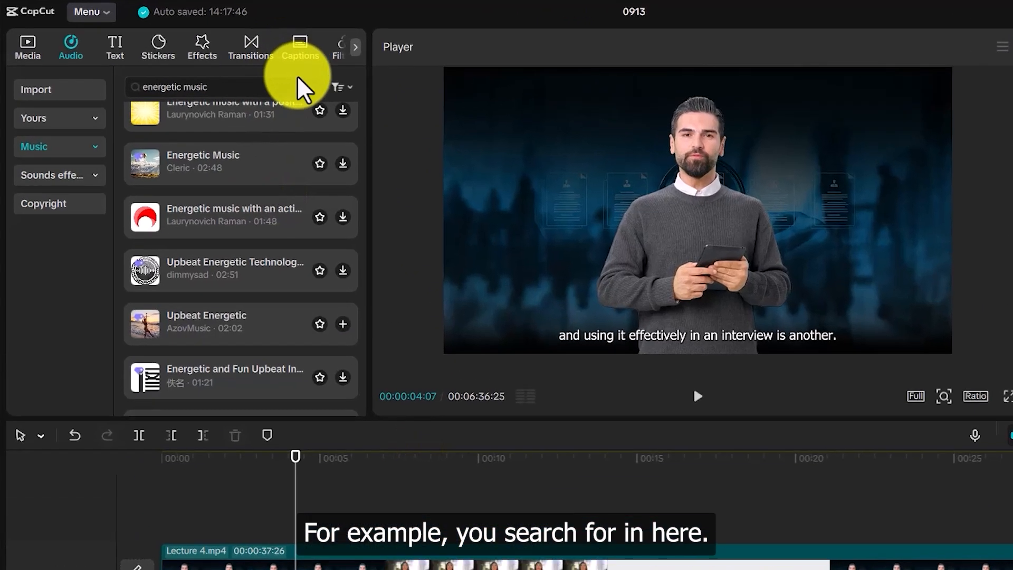
# - Search the music library for "birds chirping" and preview the piano and birdsong track and Morning Birds Chirping
pyautogui.click(230, 67)
pyautogui.click(262, 92)
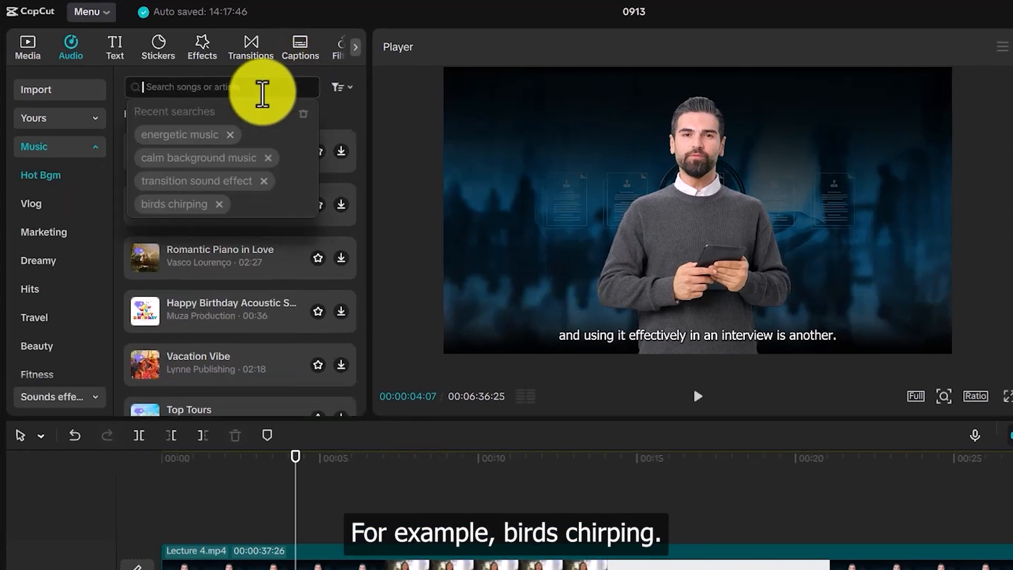
pyautogui.write('bird')
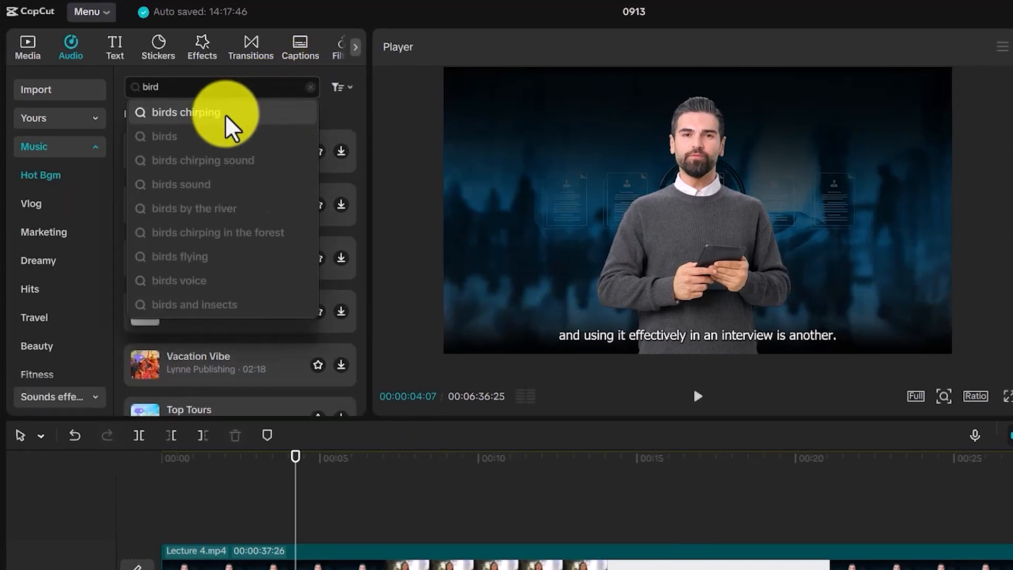
pyautogui.click(227, 117)
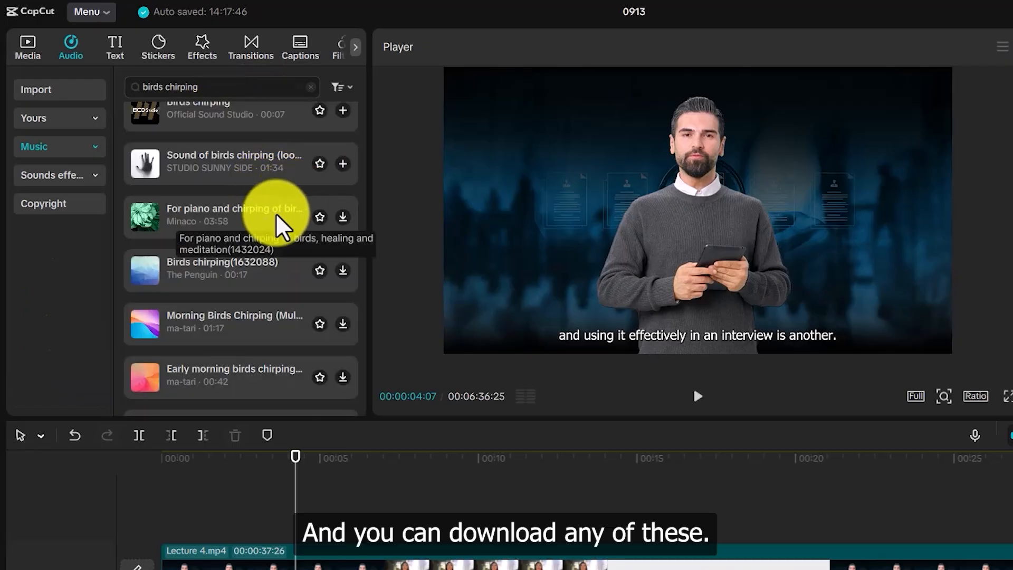
pyautogui.click(277, 216)
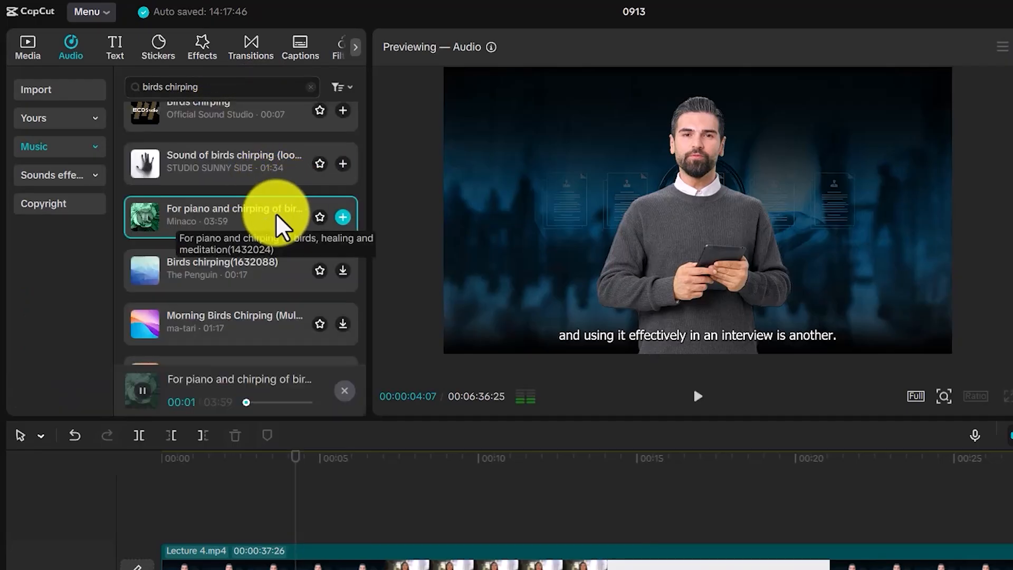
pyautogui.click(260, 346)
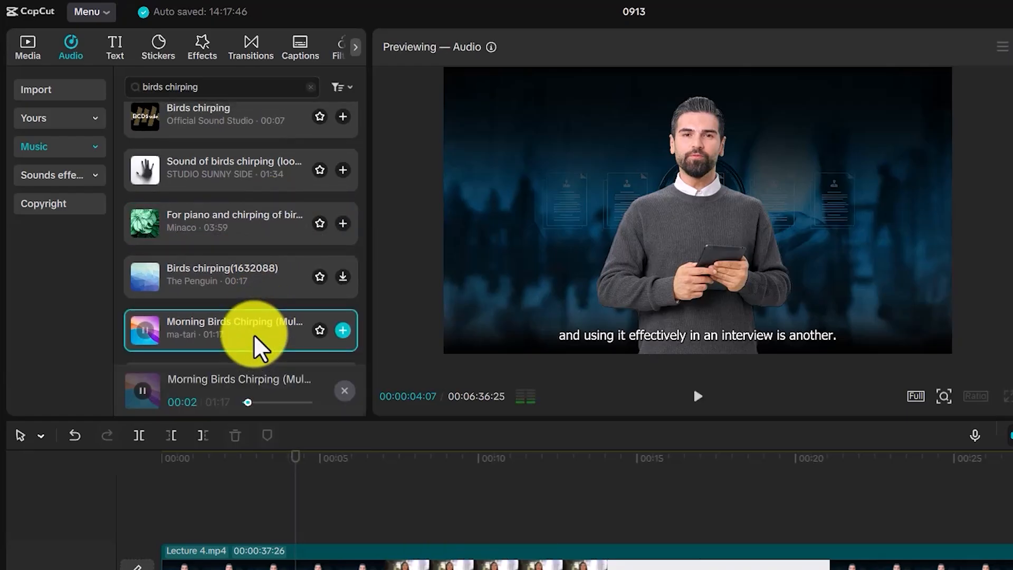
pyautogui.scroll(-1, 260, 346)
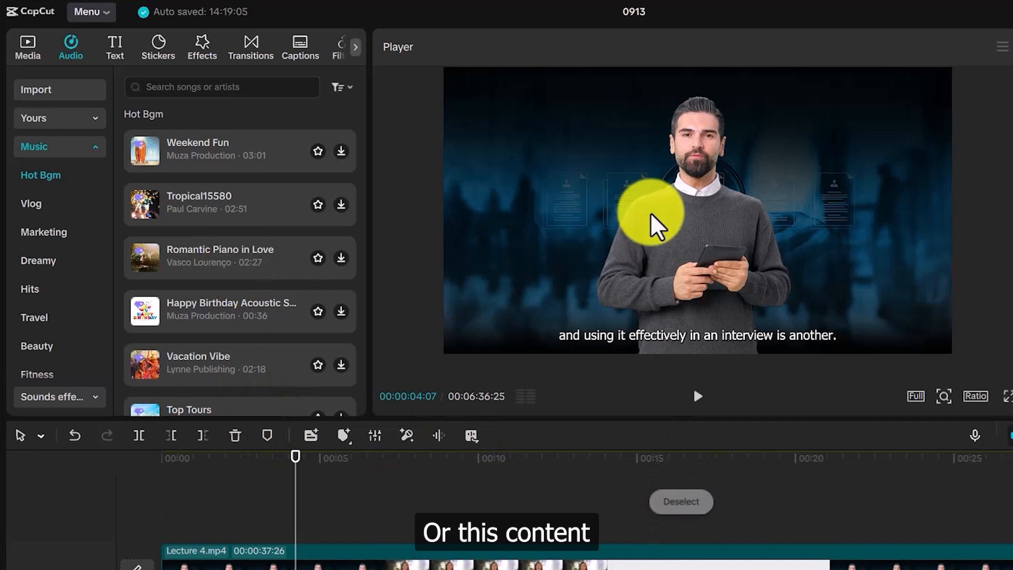
# - Search the music library for "students activity" and preview My Student Teacher
pyautogui.click(253, 87)
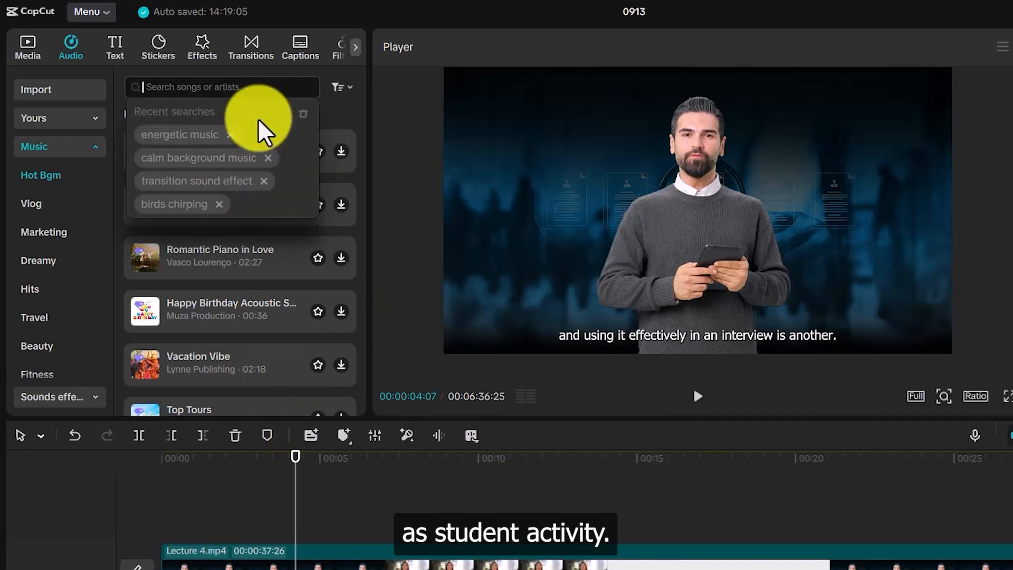
pyautogui.write('studen')
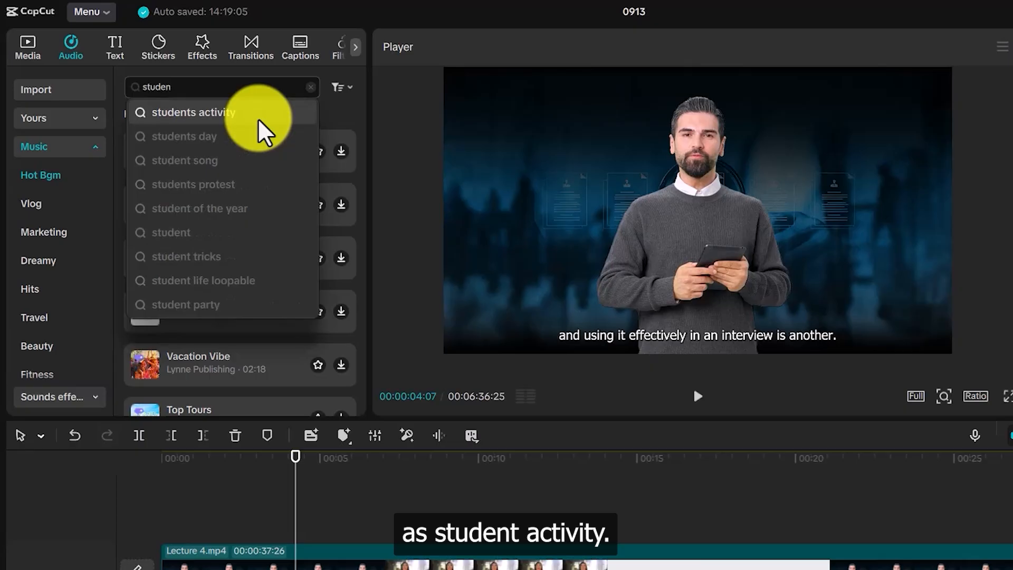
pyautogui.click(260, 130)
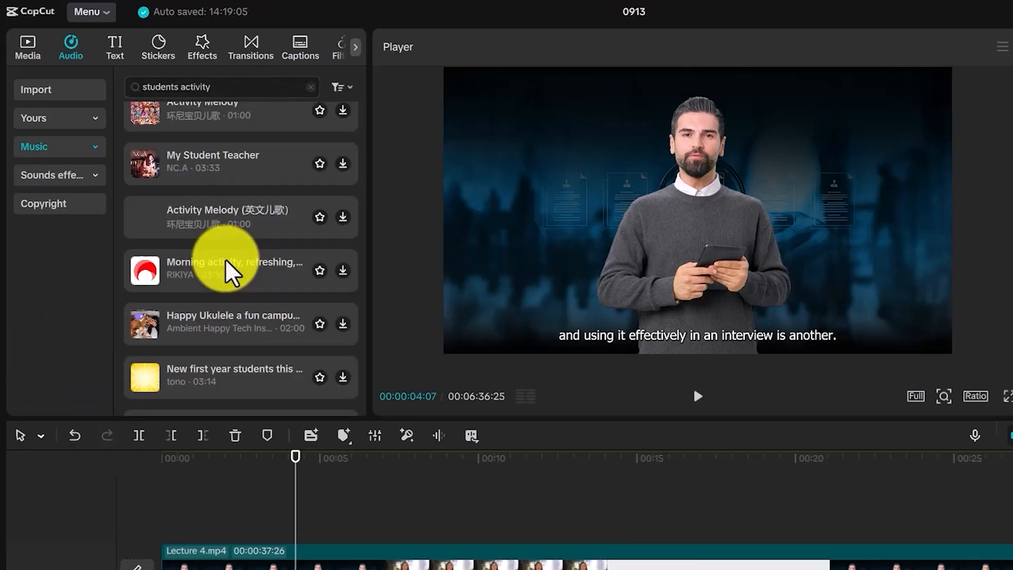
pyautogui.click(206, 167)
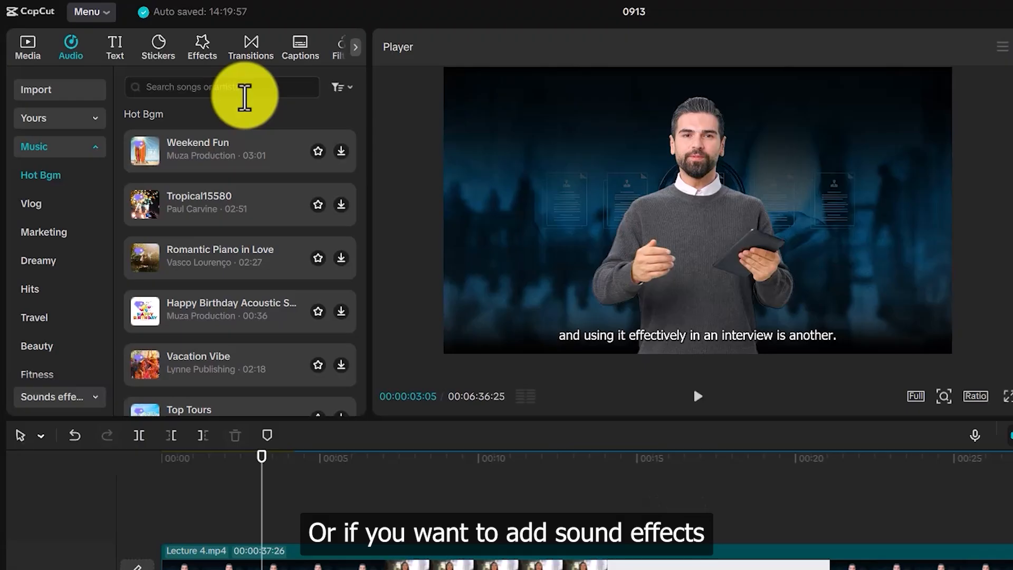
# - Search the music library for "rain sound"
pyautogui.click(244, 97)
pyautogui.write('rain')
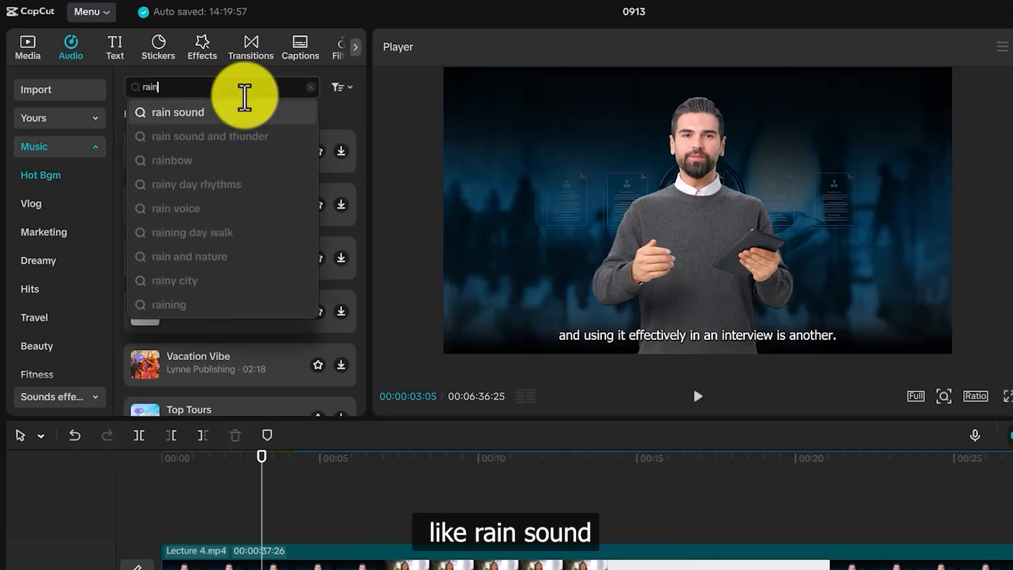
pyautogui.click(228, 112)
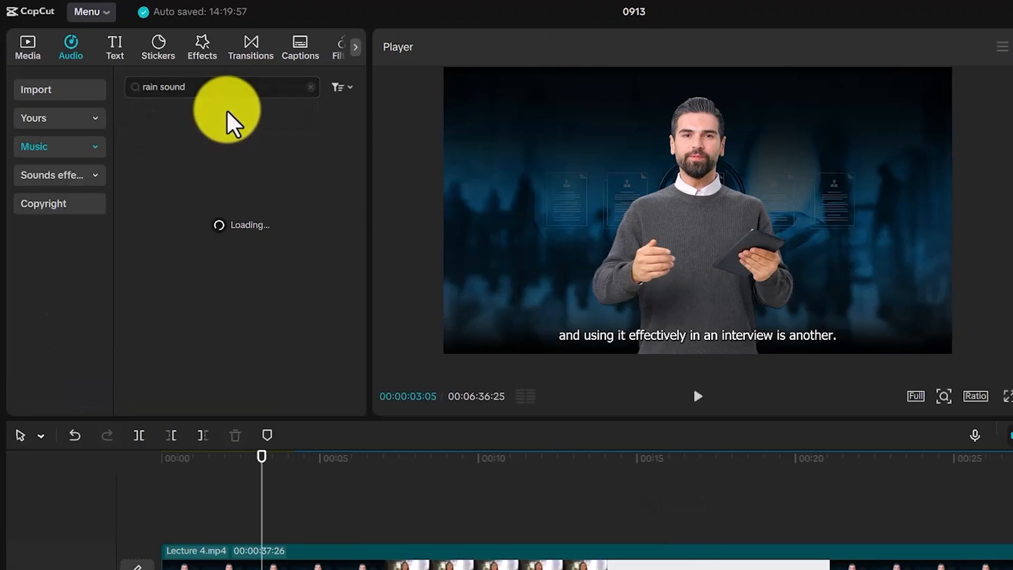
# - Preview Heavy rain sound 1, Rain sound (indoor, window opening) and Gentle and pure rain sound from the search results
pyautogui.scroll(1, 227, 110)
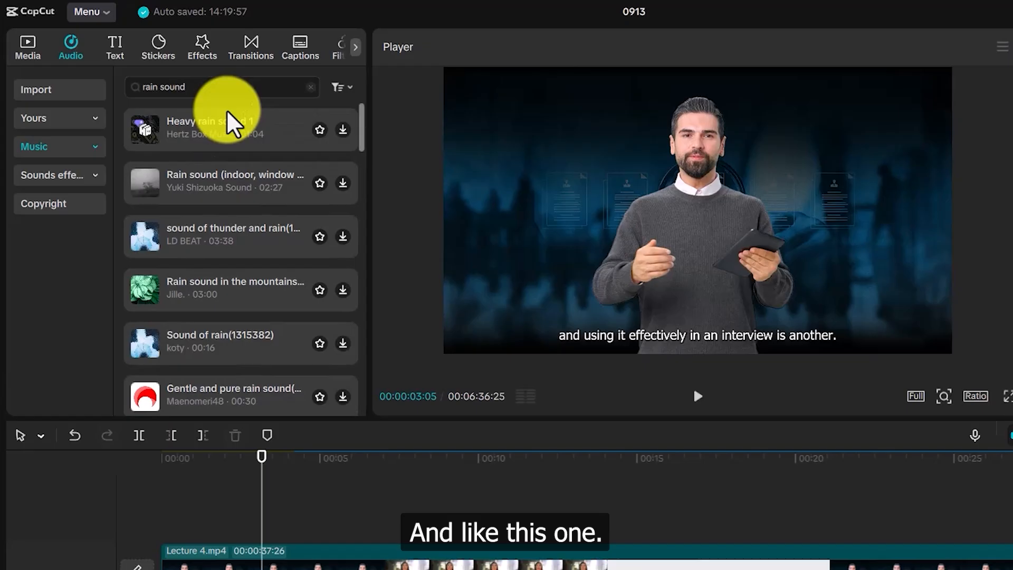
pyautogui.click(228, 128)
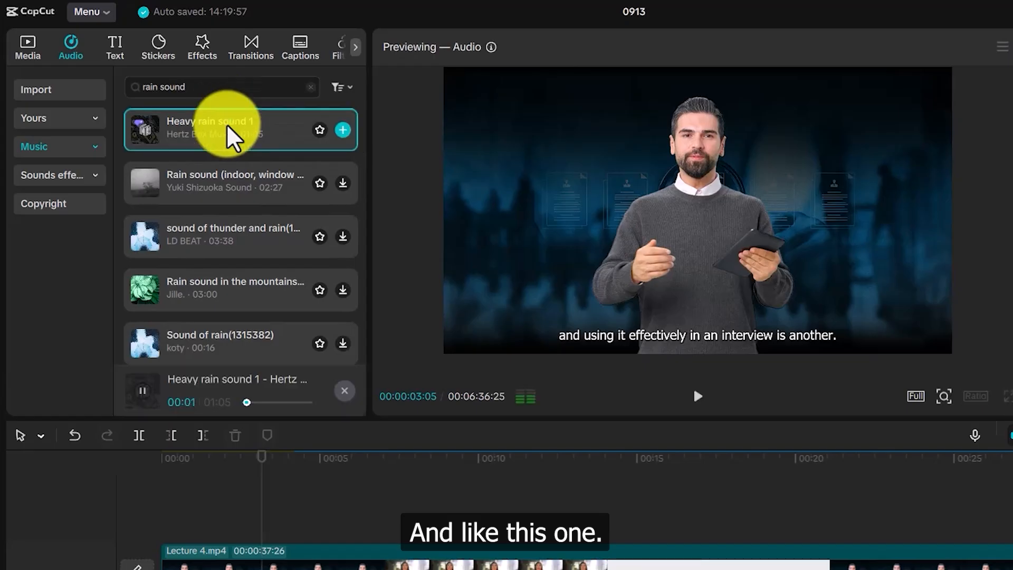
pyautogui.click(232, 192)
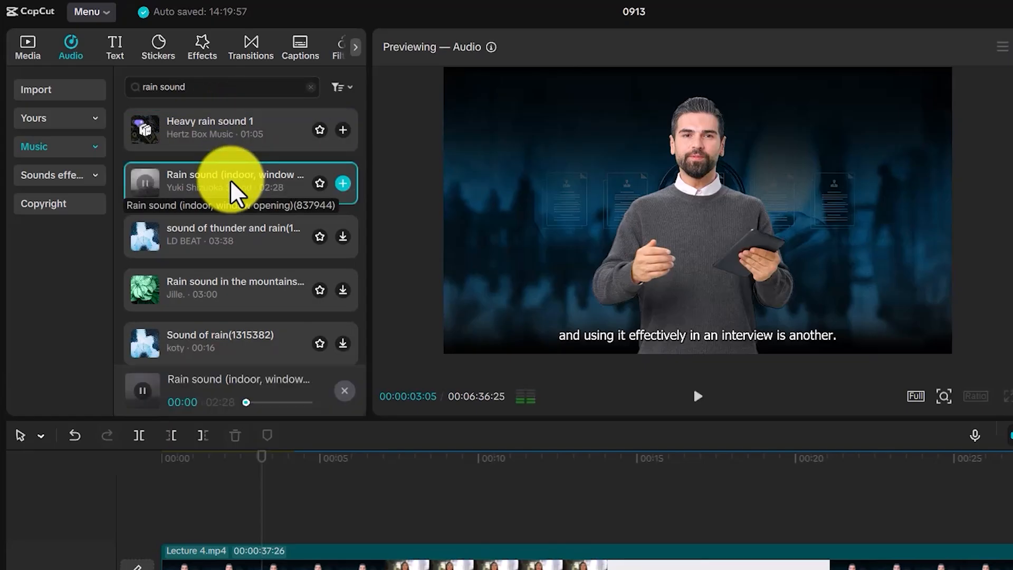
pyautogui.scroll(-5, 232, 193)
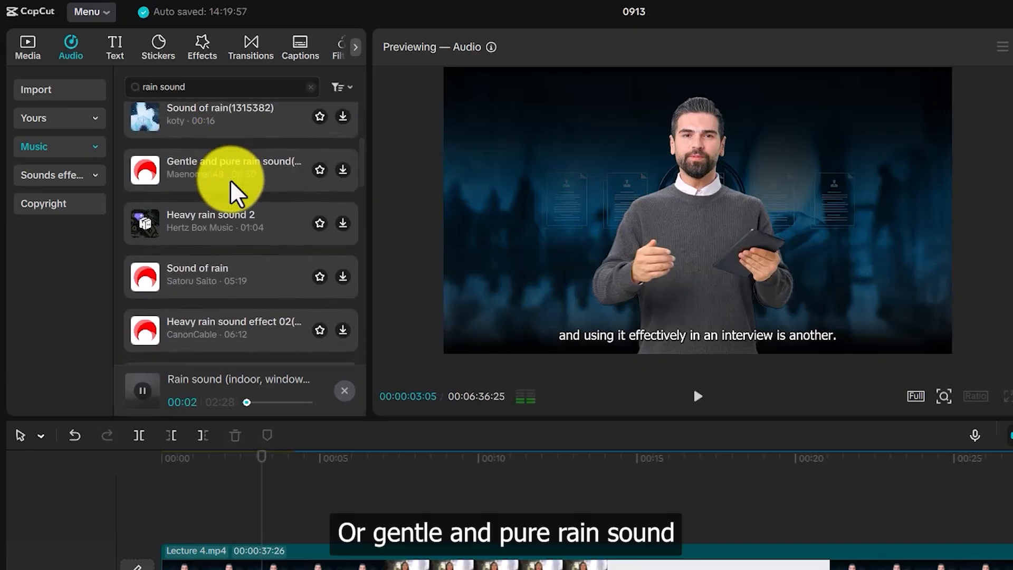
pyautogui.click(231, 183)
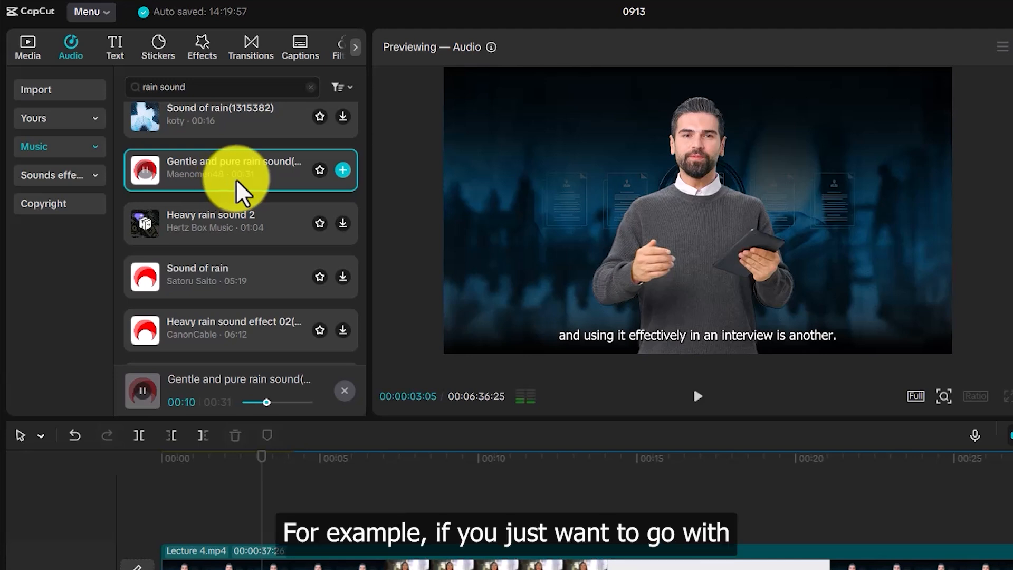
# - Search the music library for "typing on keyboard" and preview the Realistic sound effects track and Typing on keyboard (fast)
pyautogui.click(310, 88)
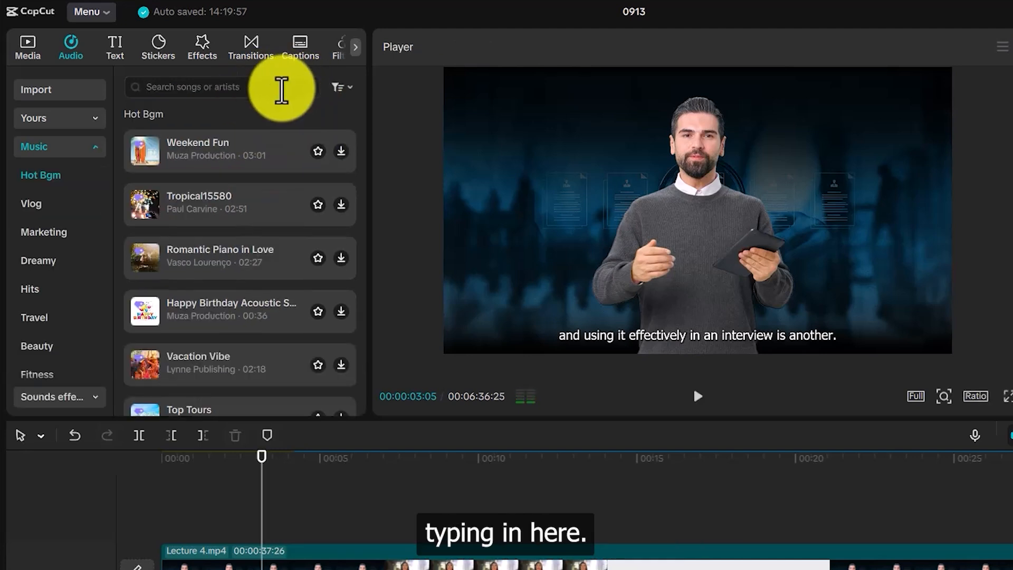
pyautogui.write('typing')
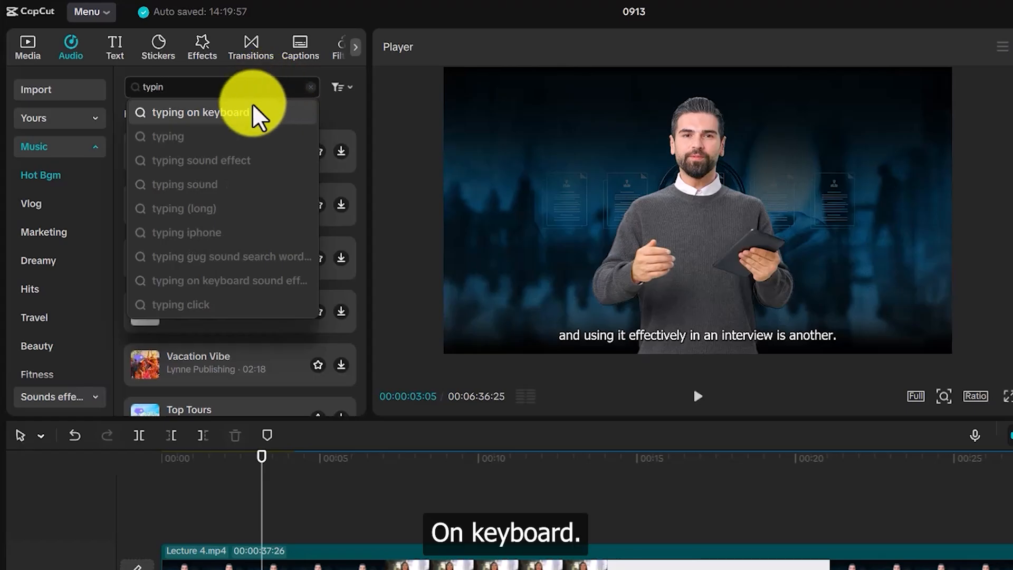
pyautogui.click(260, 112)
pyautogui.click(216, 224)
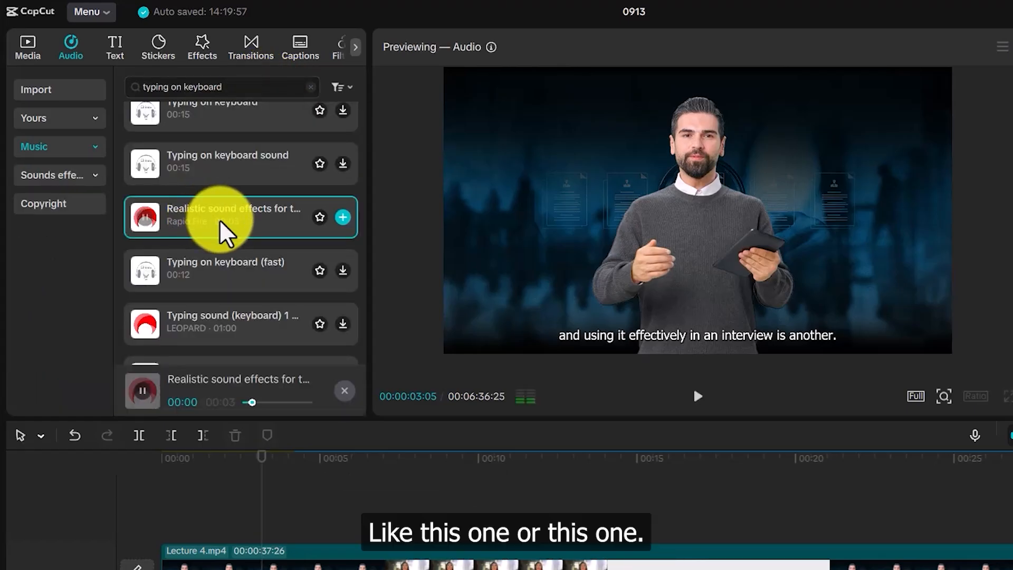
pyautogui.click(244, 273)
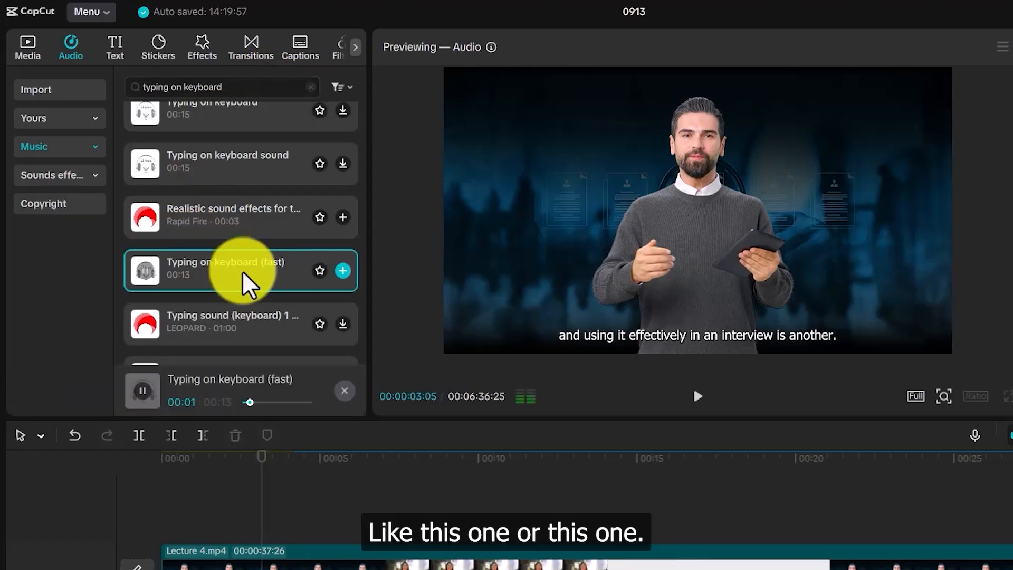
# - Add Typing on keyboard (fast) on a new track below the music at about 00:00:13:25, trim it to the white text slide's end, and play it
pyautogui.moveTo(203, 275); pyautogui.dragTo(588, 569)
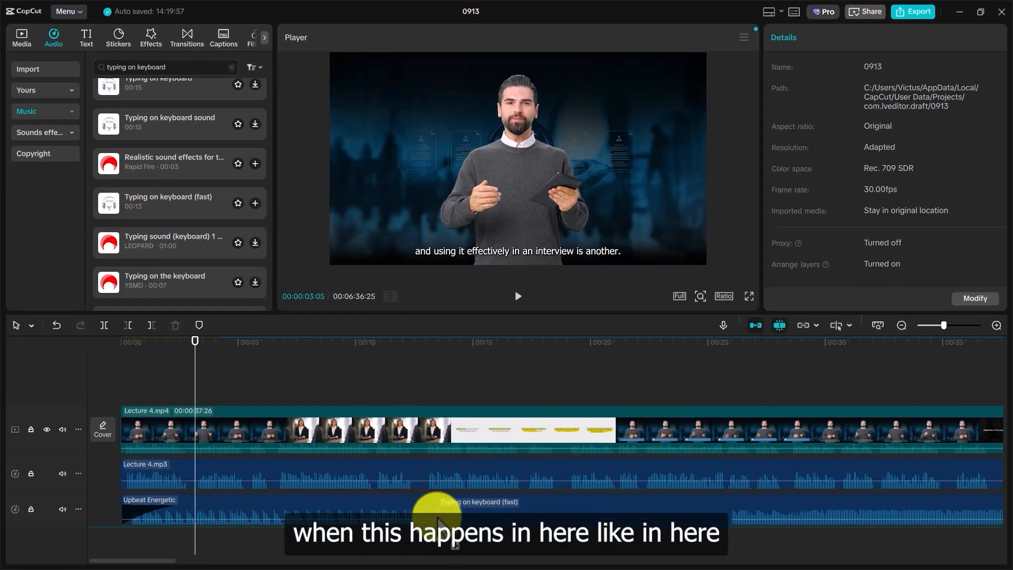
pyautogui.moveTo(437, 517); pyautogui.dragTo(447, 545)
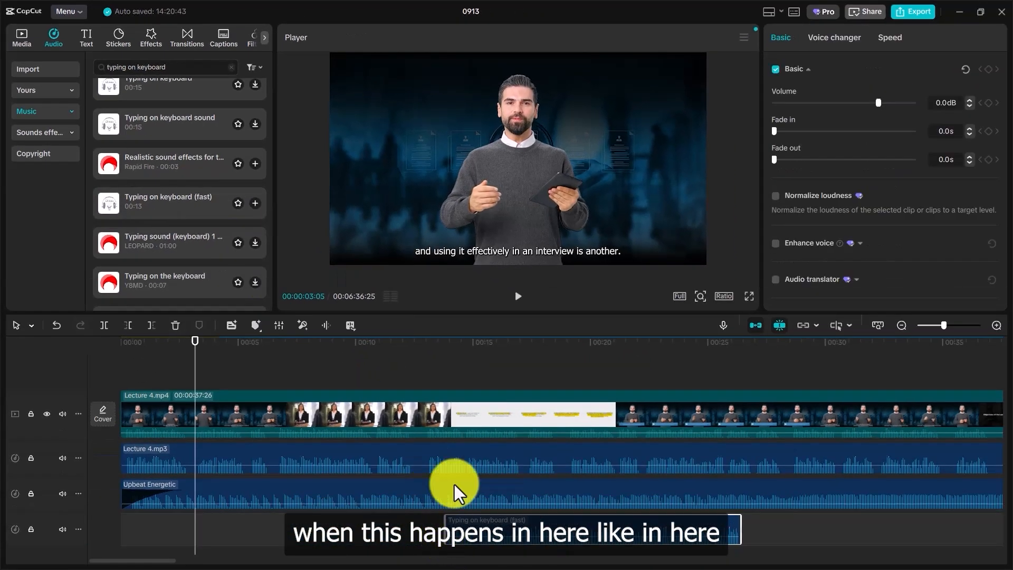
pyautogui.click(445, 367)
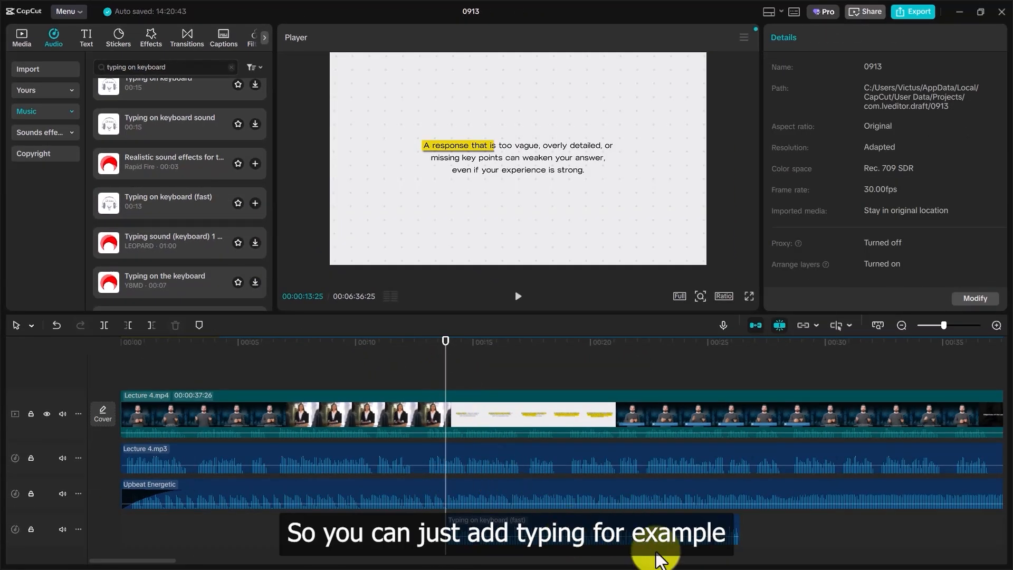
pyautogui.moveTo(740, 534); pyautogui.dragTo(618, 532)
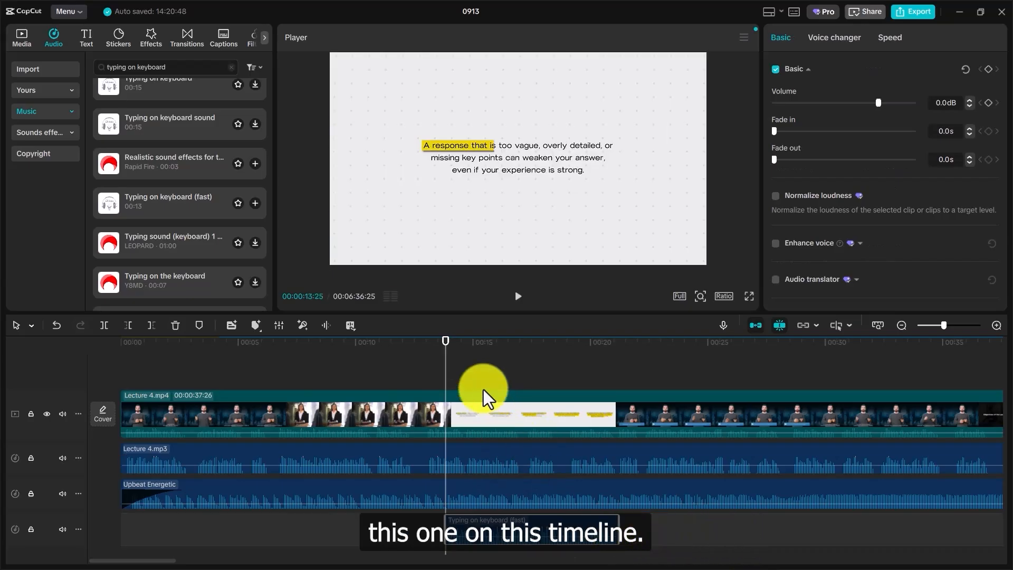
pyautogui.press('space')
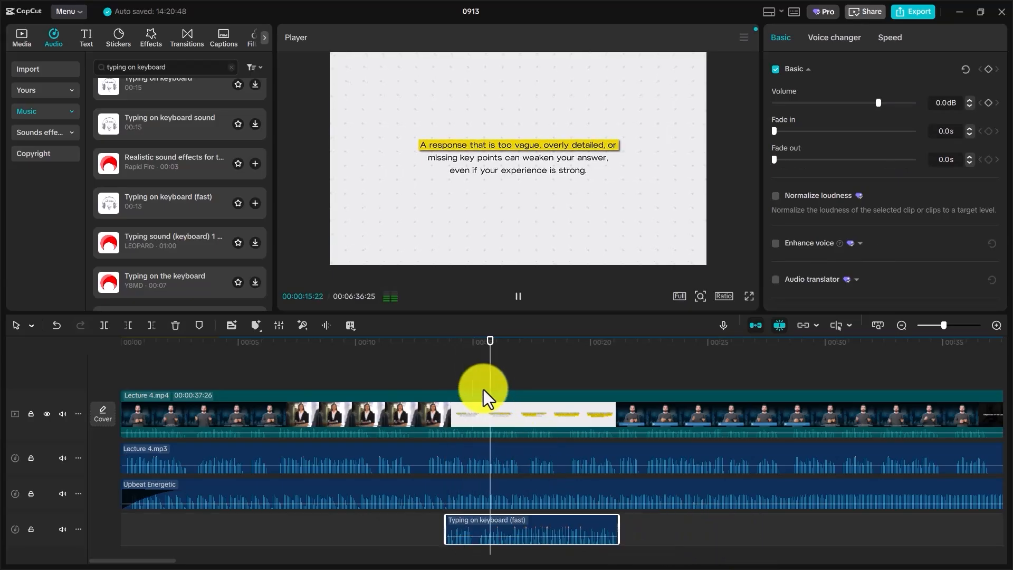
pyautogui.press('space')
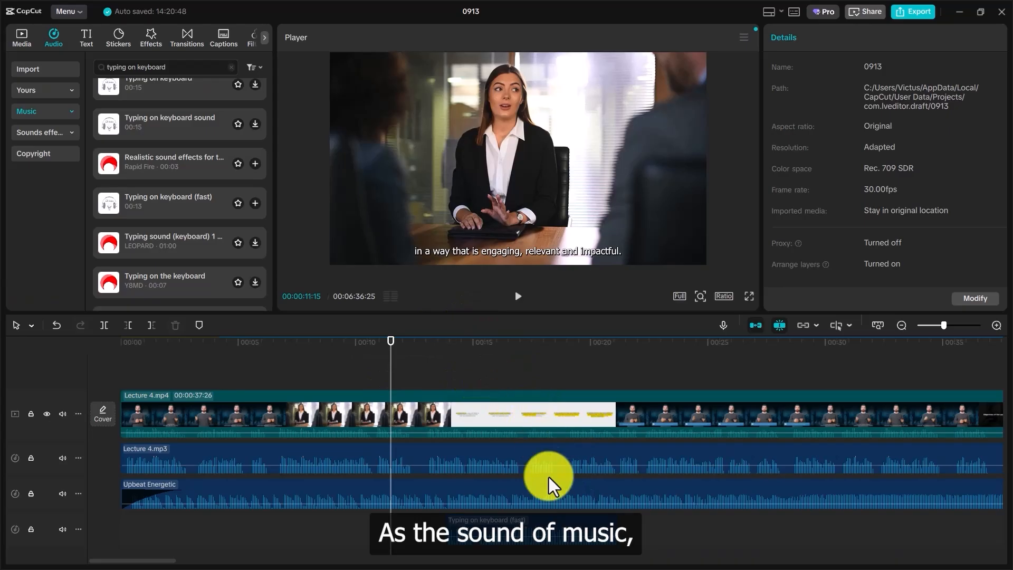
# - Lower the volume of the Typing on keyboard (fast) clip to -10.1 dB
pyautogui.click(550, 495)
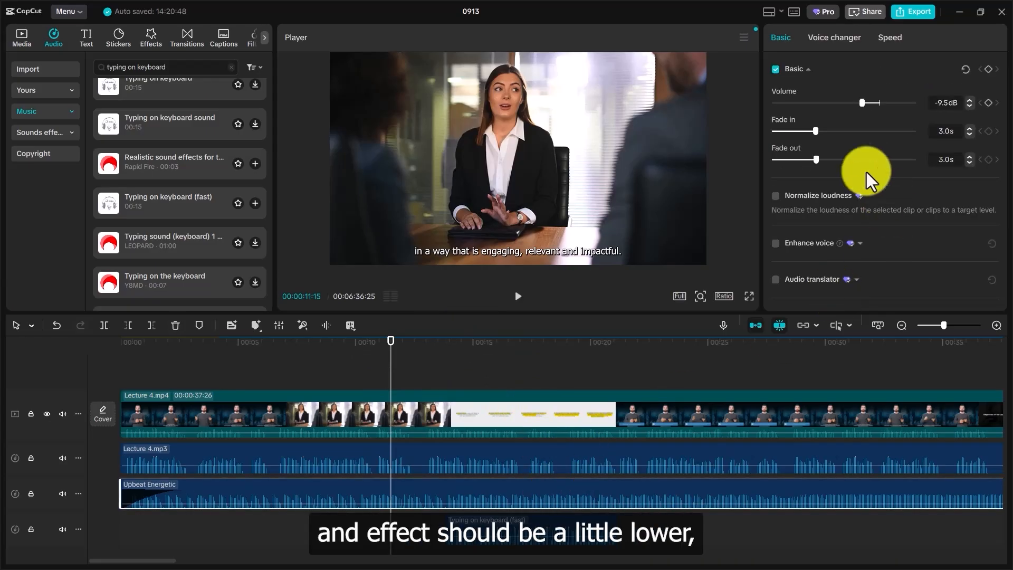
pyautogui.click(579, 534)
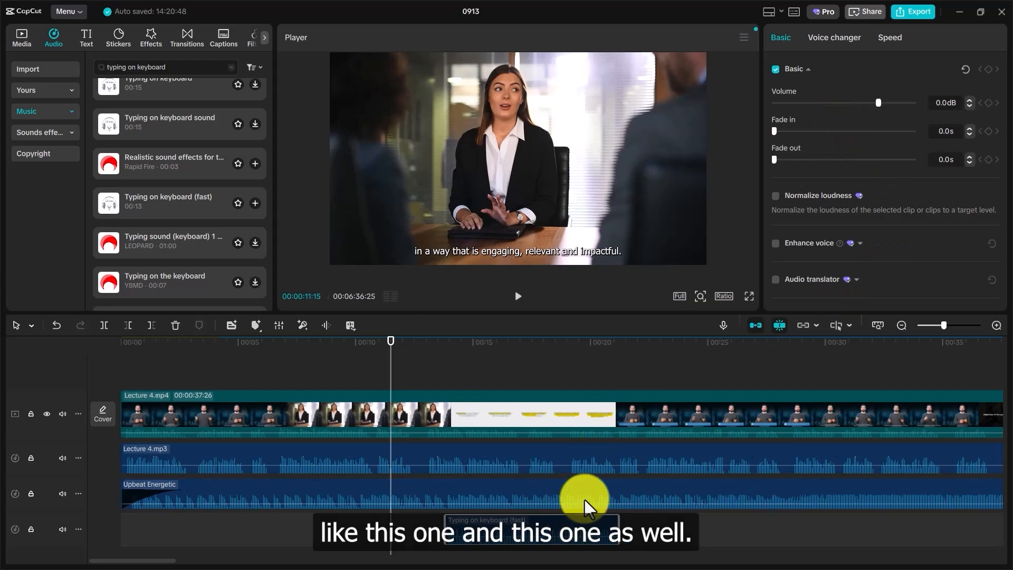
pyautogui.moveTo(868, 103); pyautogui.dragTo(862, 103)
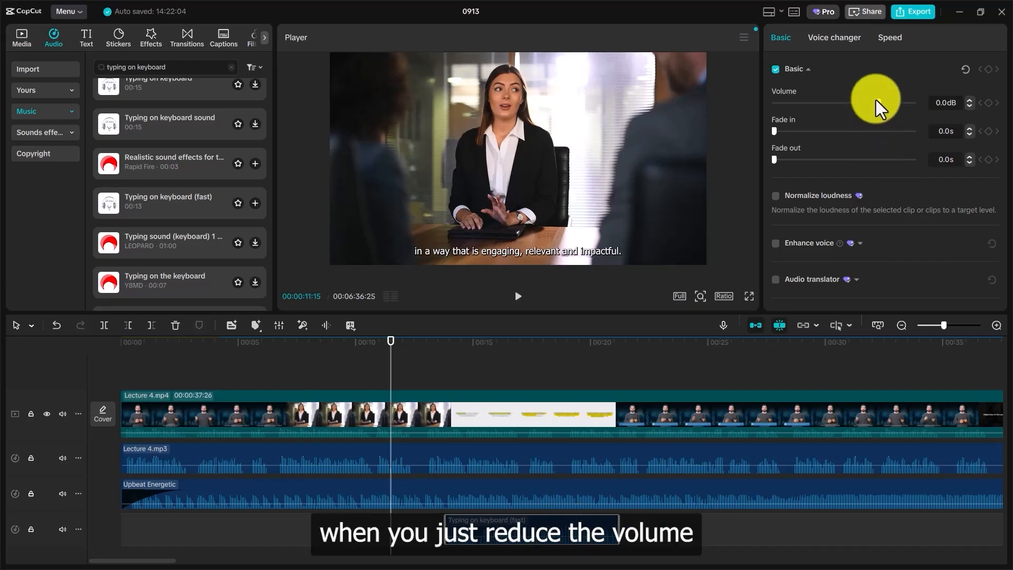
pyautogui.moveTo(876, 103); pyautogui.dragTo(860, 103)
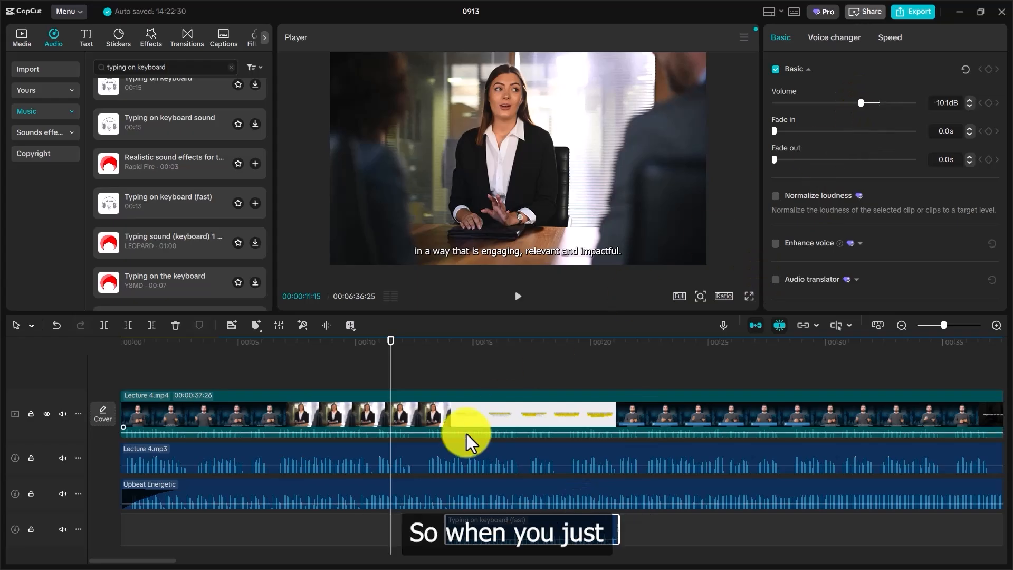
# - Move the Typing on keyboard (fast) clip to start at 00:00:12:21, extend its end to about the white text slide's end, and play it
pyautogui.click(445, 370)
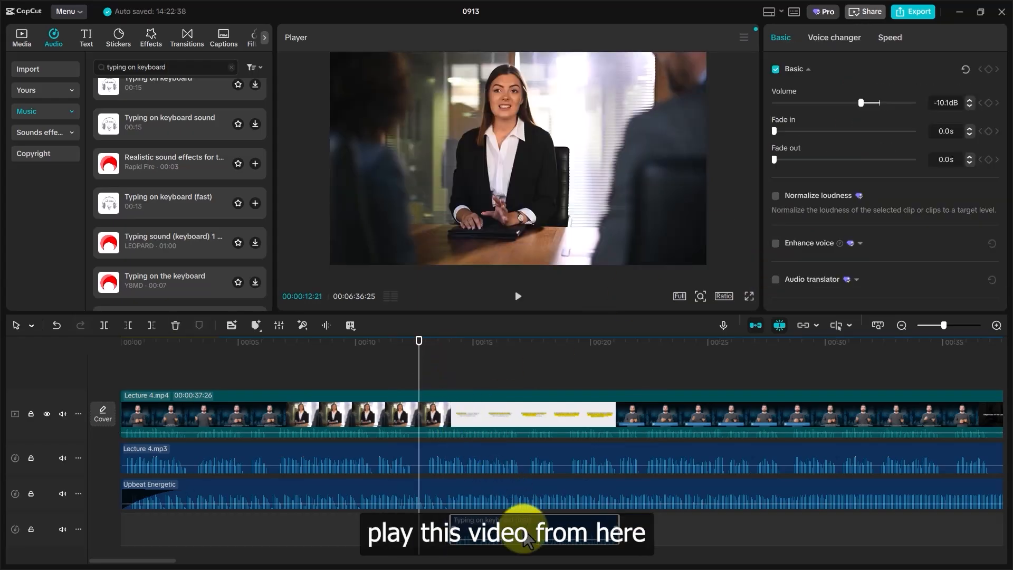
pyautogui.moveTo(498, 538); pyautogui.dragTo(522, 530)
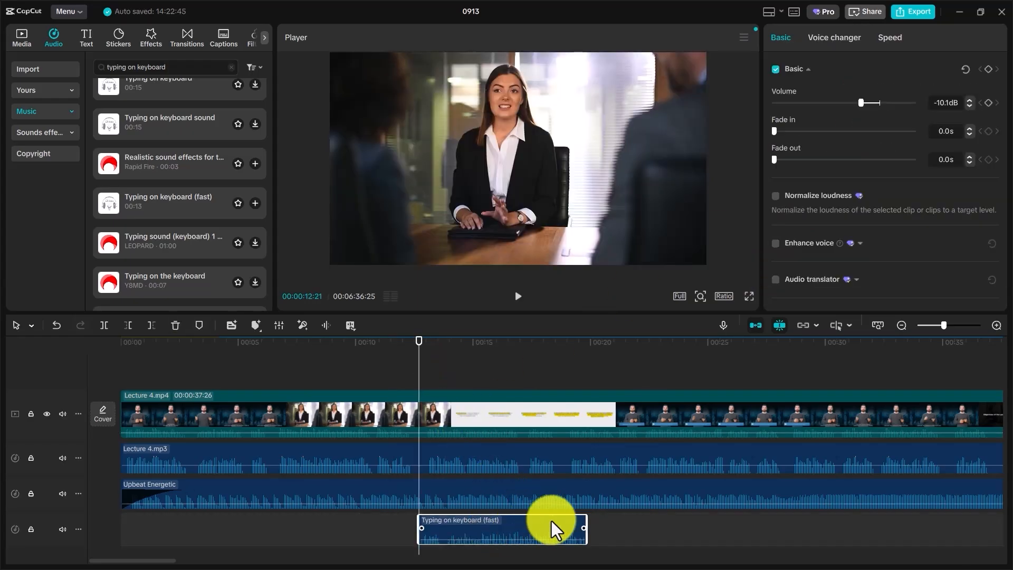
pyautogui.moveTo(584, 521); pyautogui.dragTo(606, 518)
pyautogui.press('space')
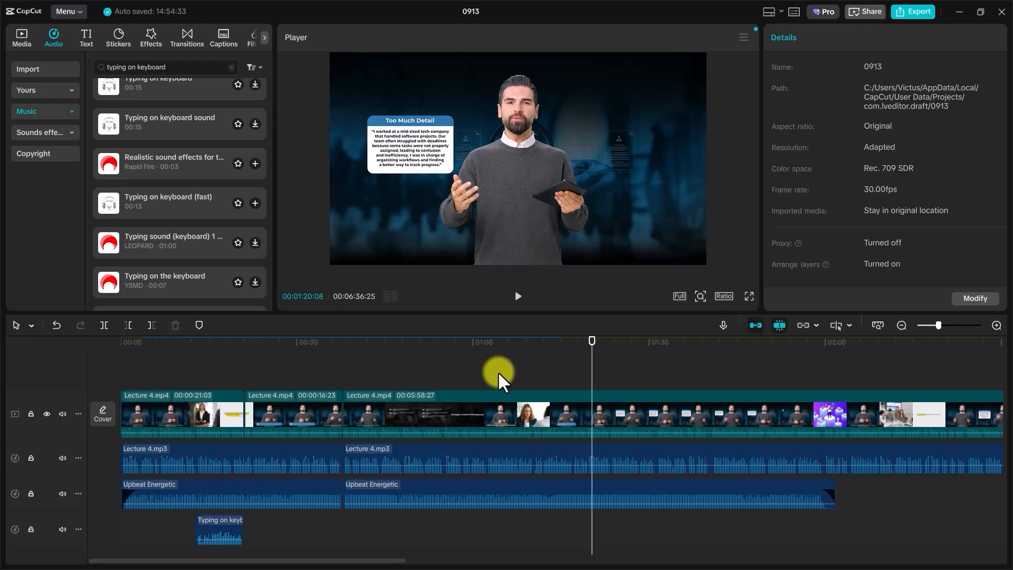
# - Reduce the volume of the second Upbeat Energetic clip to -22.5 dB and place the playhead at 00:00:54:12
pyautogui.click(560, 498)
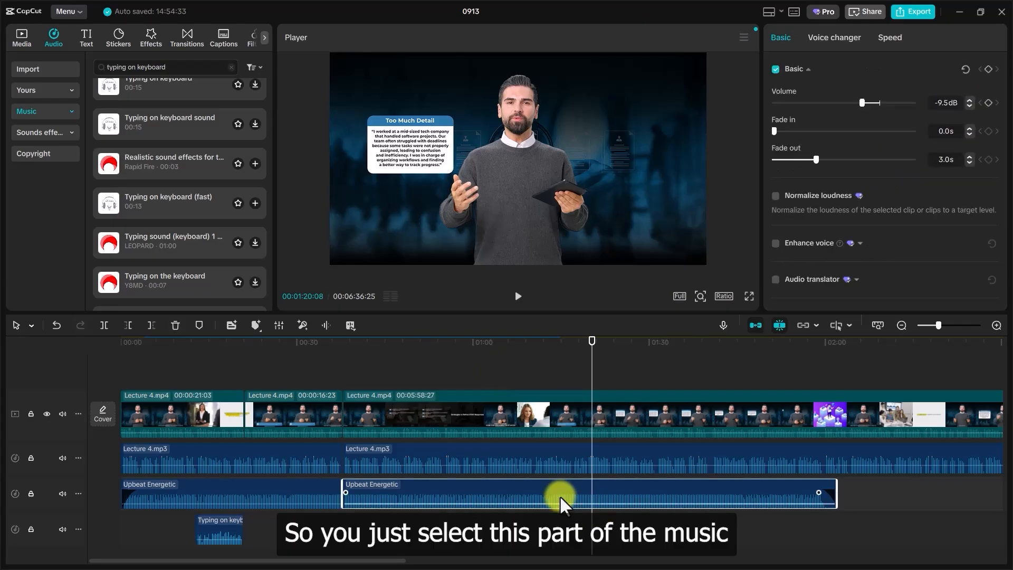
pyautogui.moveTo(879, 102); pyautogui.dragTo(839, 103)
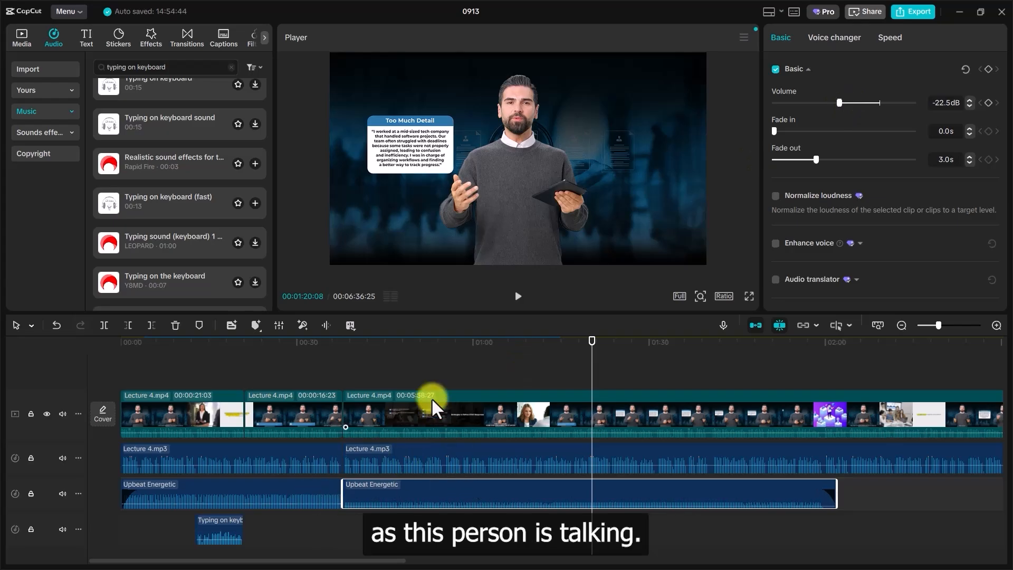
pyautogui.click(440, 378)
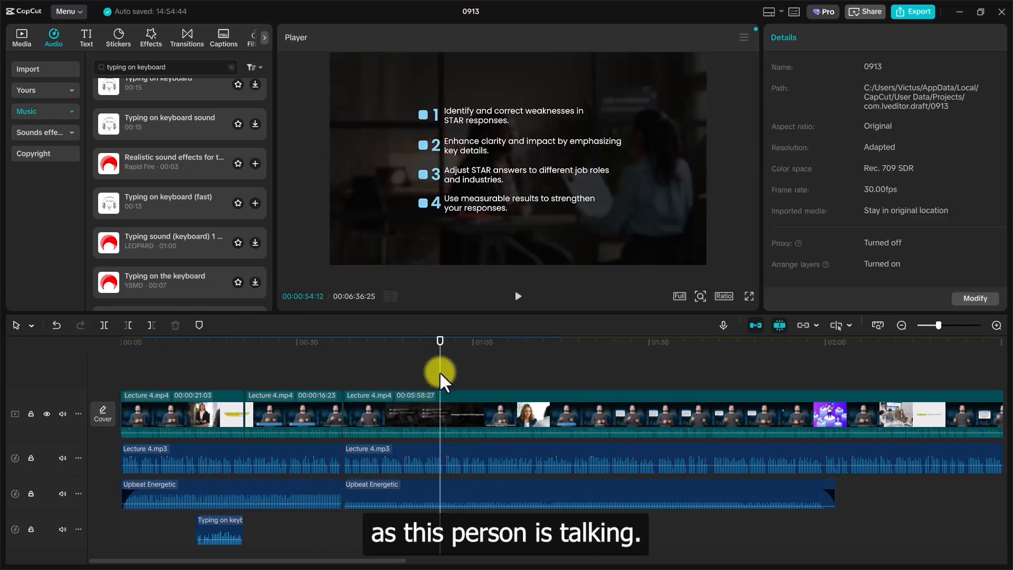
# - Examine the end of the first video clip, the music's fade in at the timeline start and its fade out near 2 minutes
pyautogui.click(242, 365)
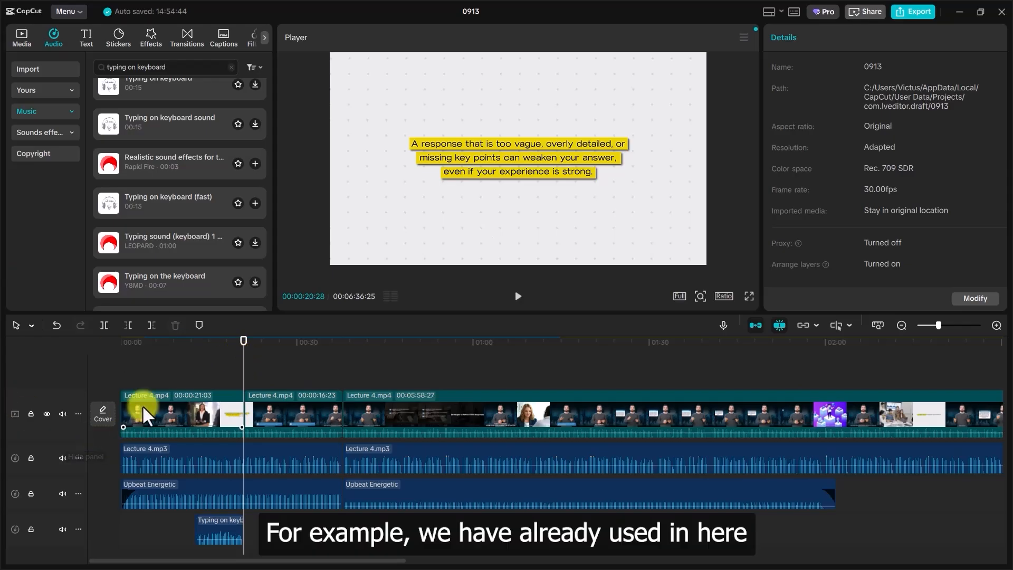
pyautogui.click(127, 395)
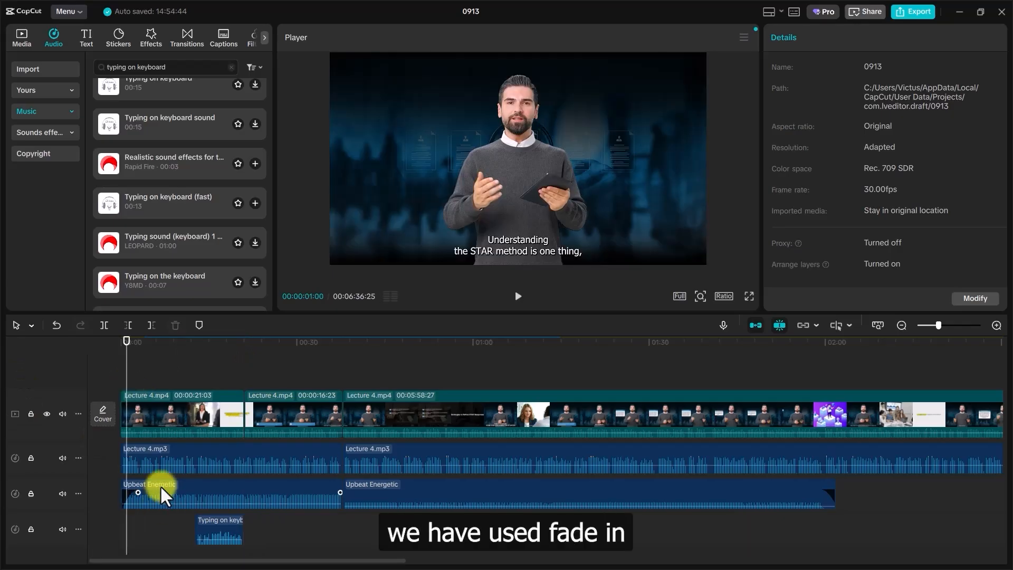
pyautogui.click(830, 454)
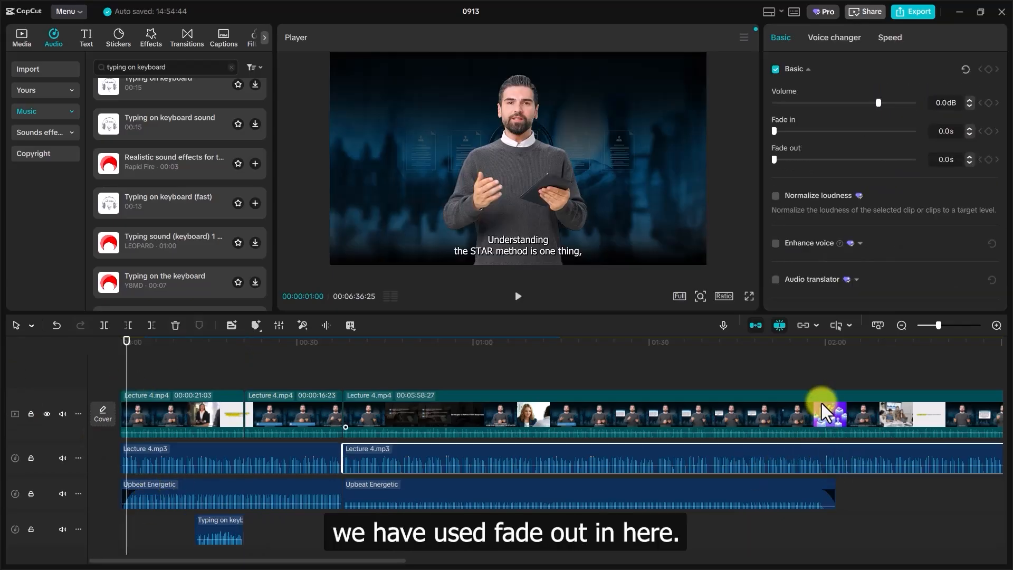
pyautogui.click(817, 378)
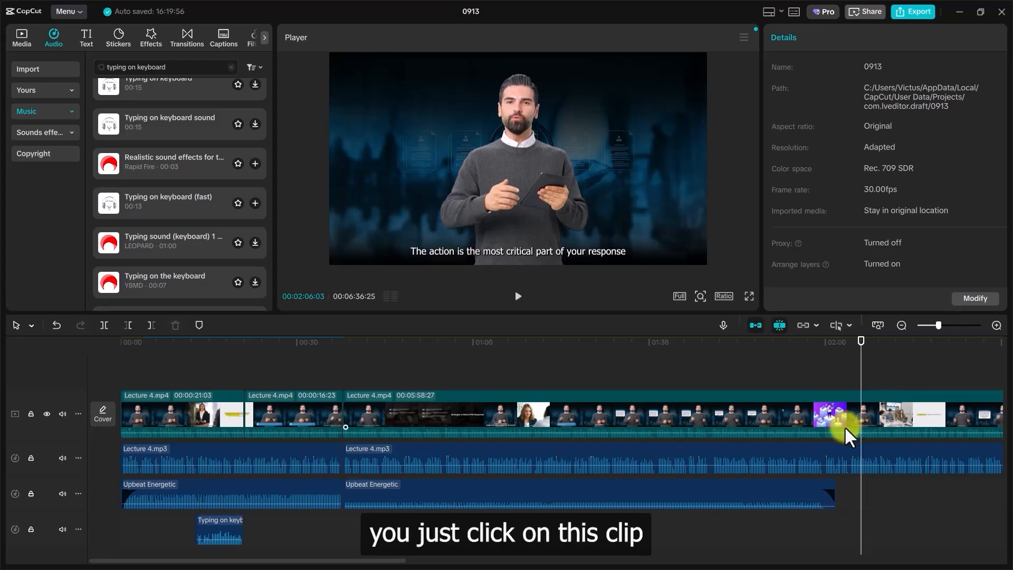
# - Try Exposure at 30, 9 and -20 in the third Lecture 4.mp4 clip's basic adjustments, and raise it back close to neutral
pyautogui.click(868, 420)
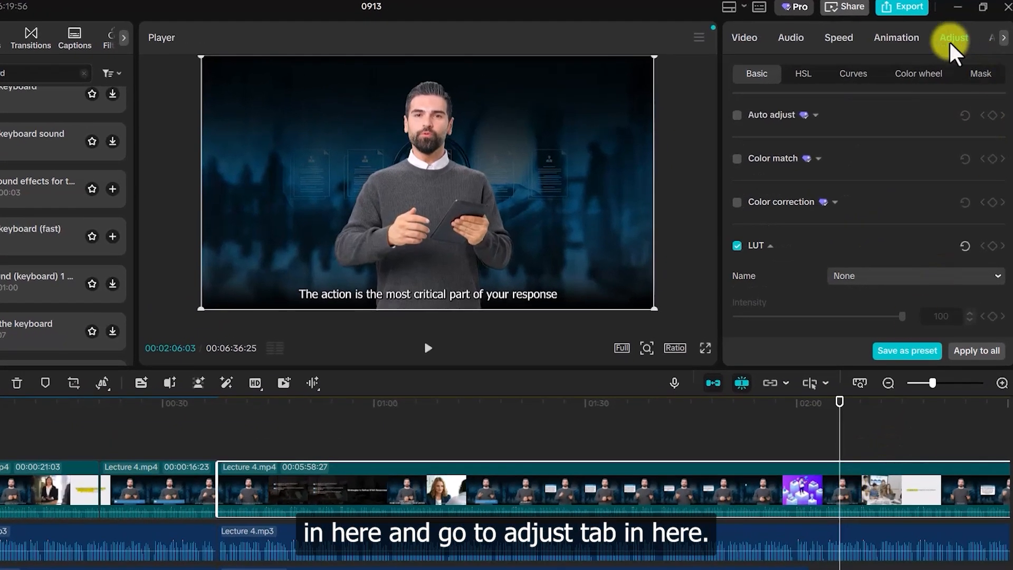
pyautogui.scroll(-2, 867, 161)
pyautogui.scroll(-8, 868, 161)
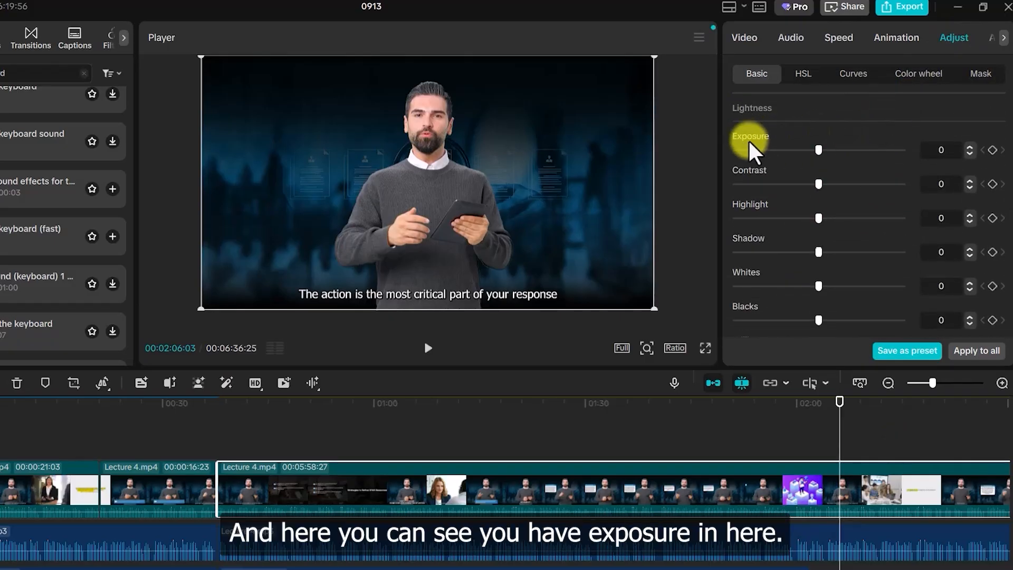
pyautogui.moveTo(818, 150); pyautogui.dragTo(871, 166)
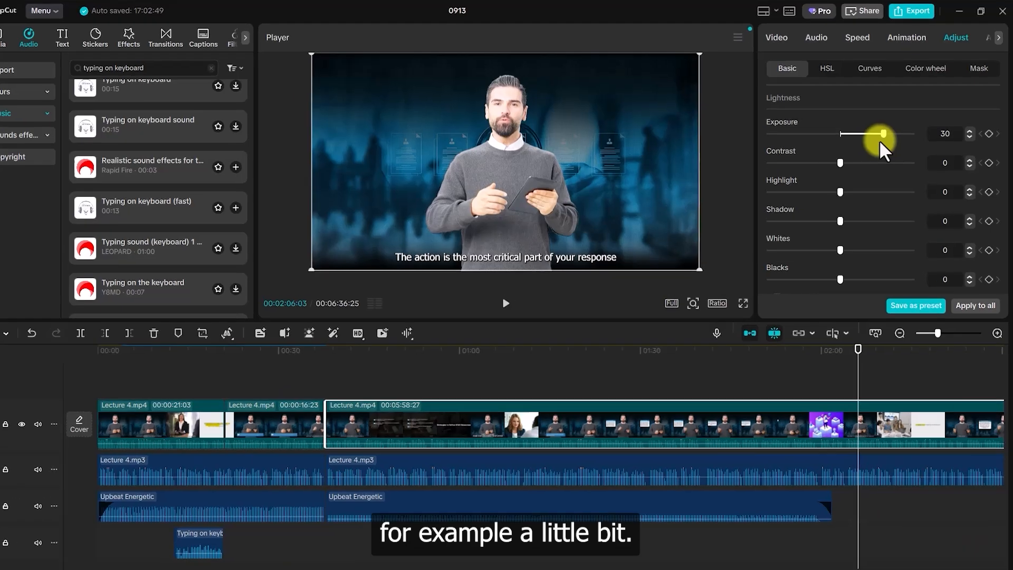
pyautogui.moveTo(882, 142); pyautogui.dragTo(849, 158)
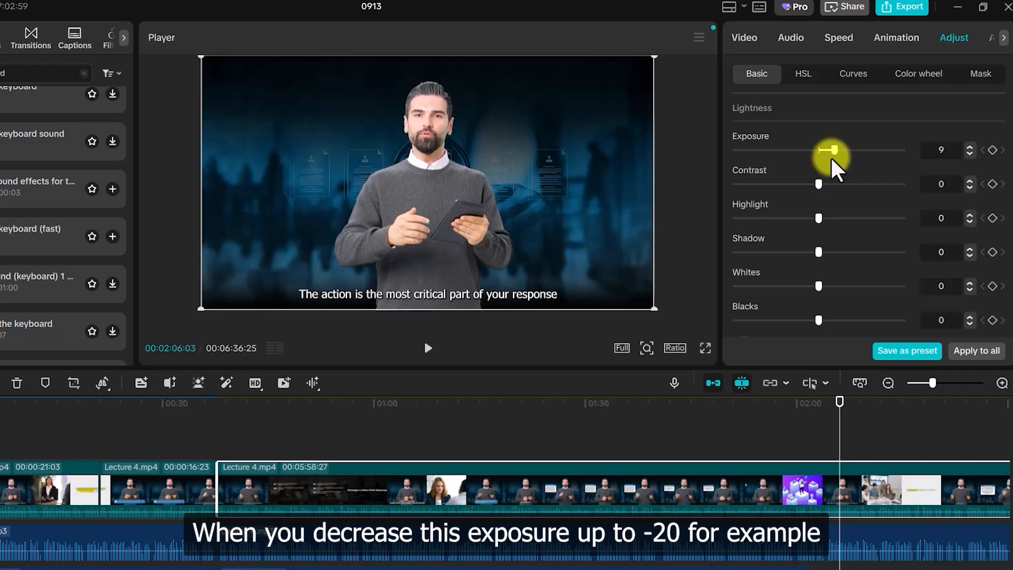
pyautogui.moveTo(839, 149); pyautogui.dragTo(783, 164)
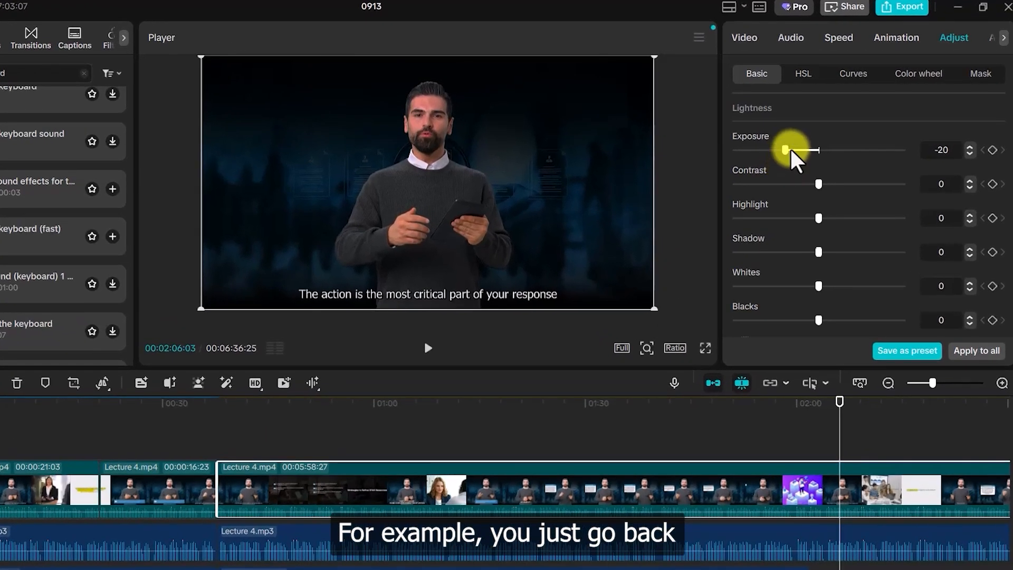
pyautogui.moveTo(788, 150); pyautogui.dragTo(830, 151)
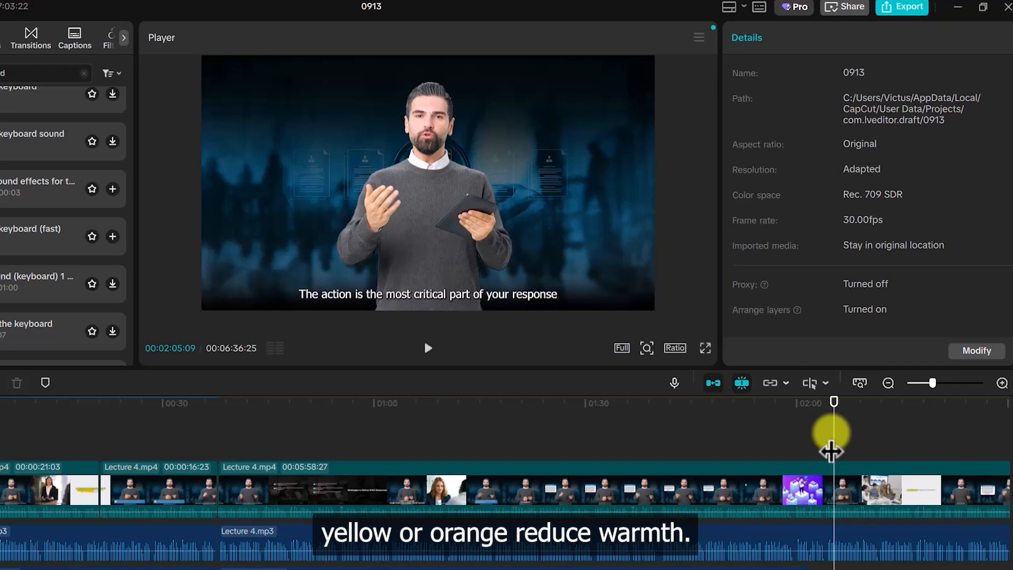
# - Place the playhead at 00:02:10:28 and open the third Lecture 4.mp4 clip's basic adjustments
pyautogui.click(881, 438)
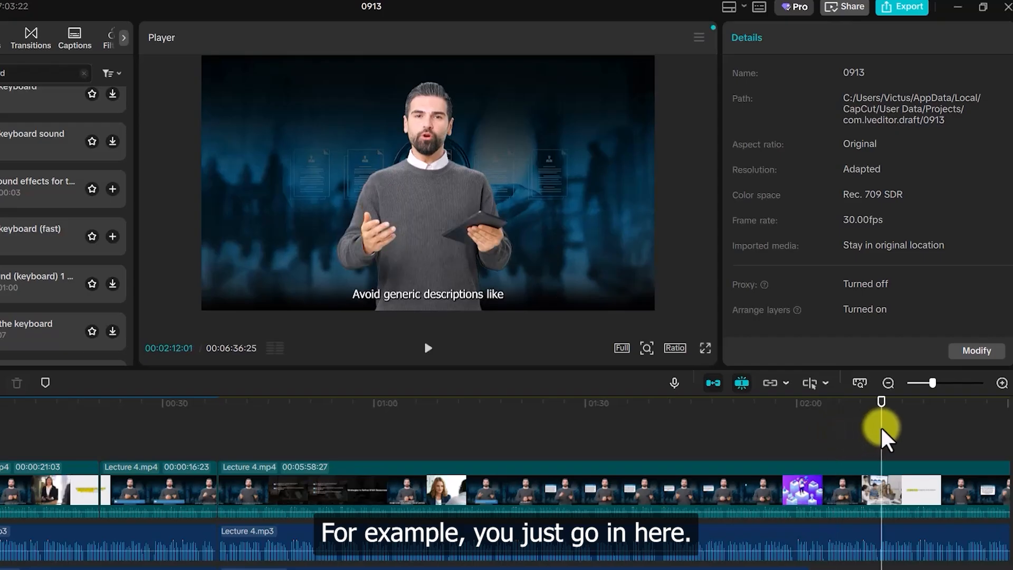
pyautogui.click(896, 412)
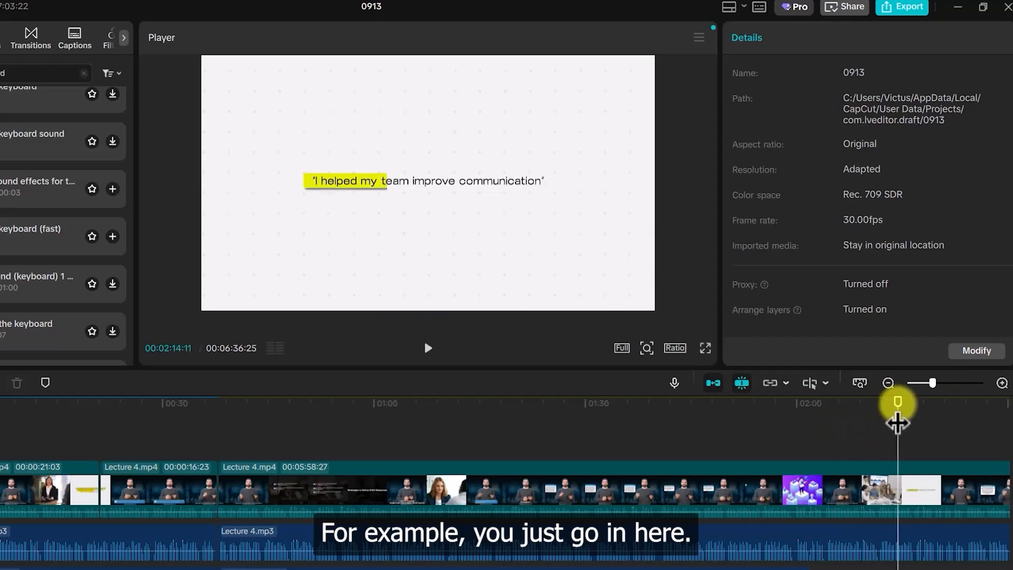
pyautogui.moveTo(894, 415); pyautogui.dragTo(873, 433)
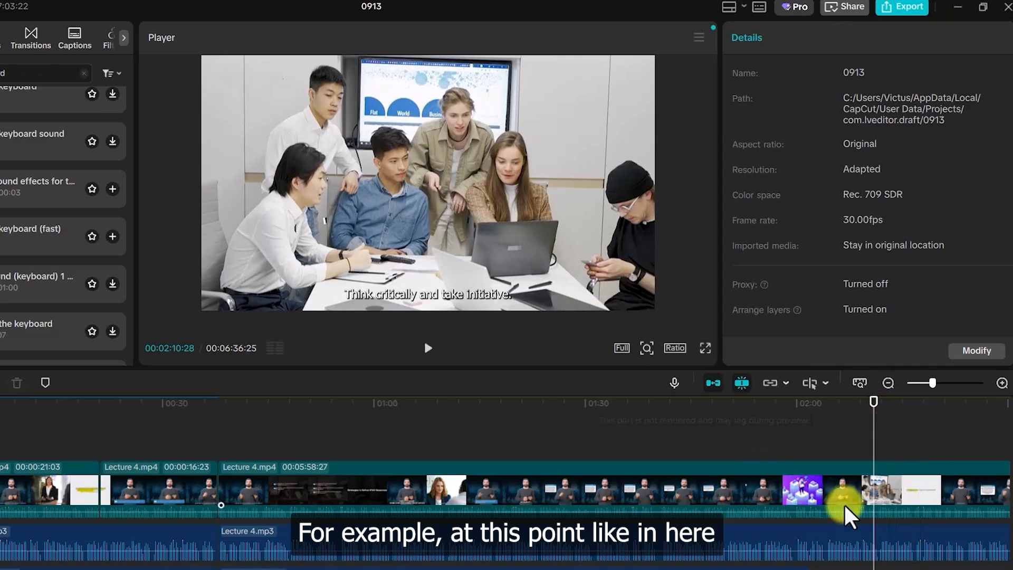
pyautogui.click(883, 504)
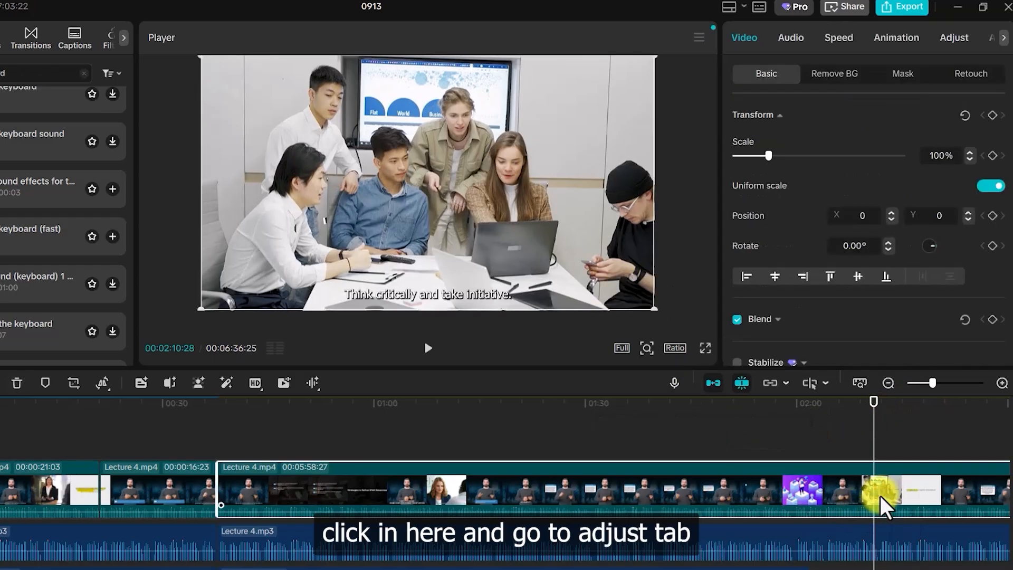
pyautogui.click(953, 39)
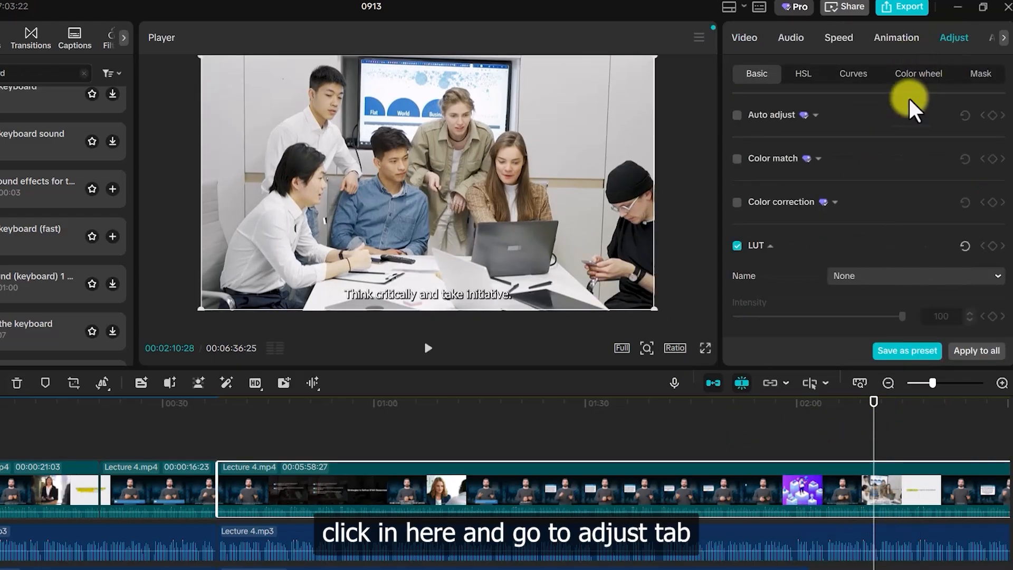
# - Set the third Lecture 4.mp4 clip's Temp to 17 after trying -15, and its Tint to 17
pyautogui.scroll(-5, 881, 233)
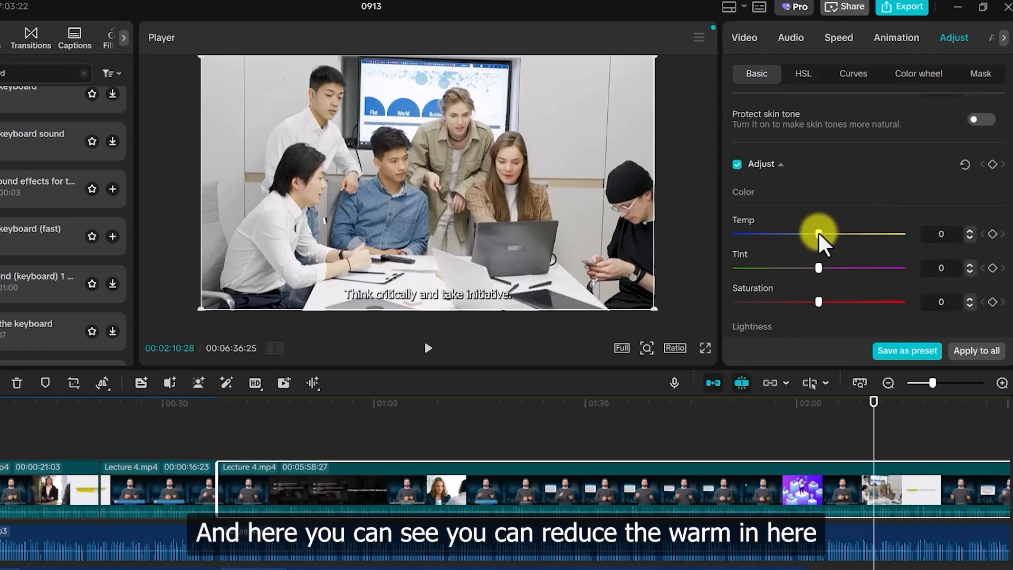
pyautogui.moveTo(816, 235); pyautogui.dragTo(794, 234)
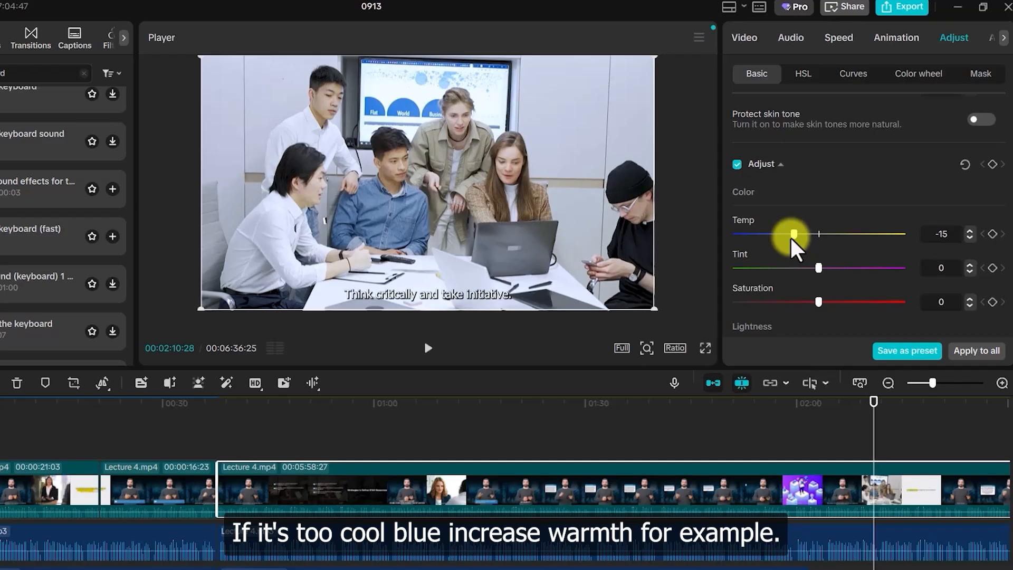
pyautogui.moveTo(794, 234); pyautogui.dragTo(846, 234)
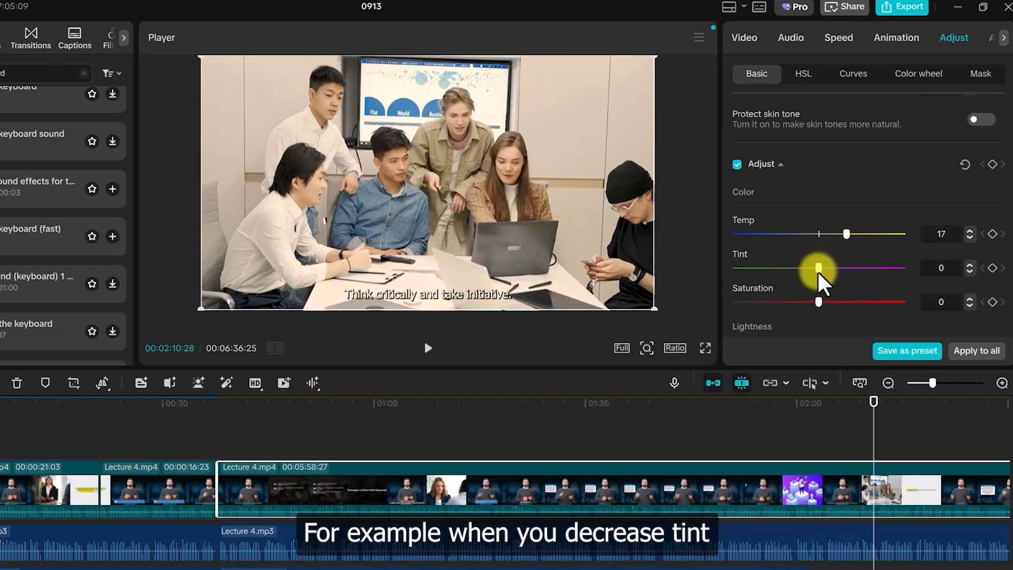
pyautogui.moveTo(818, 269)
pyautogui.mouseDown()
pyautogui.moveTo(786, 269)
pyautogui.moveTo(847, 269)
pyautogui.mouseUp()
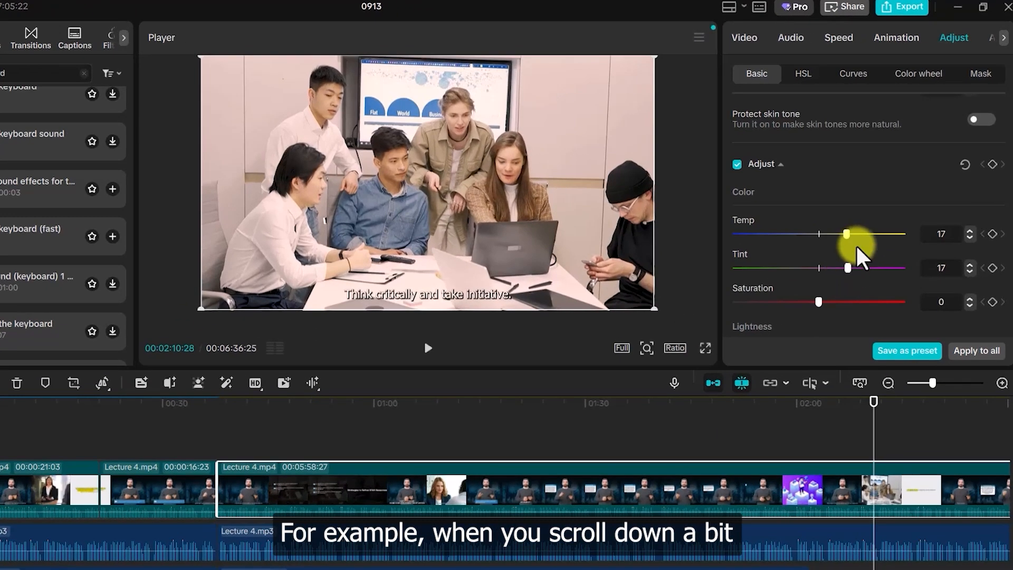
# - Set the clip's Contrast to 7, including a full-screen check of the frame, and its Saturation to -27 after trying 29
pyautogui.scroll(-3, 855, 253)
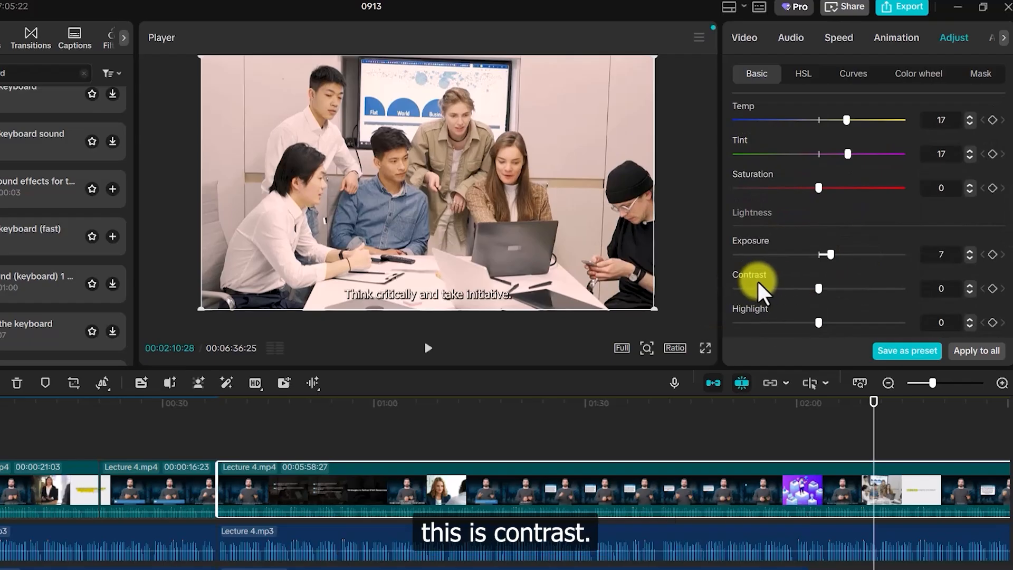
pyautogui.moveTo(820, 287); pyautogui.dragTo(844, 289)
pyautogui.click(705, 347)
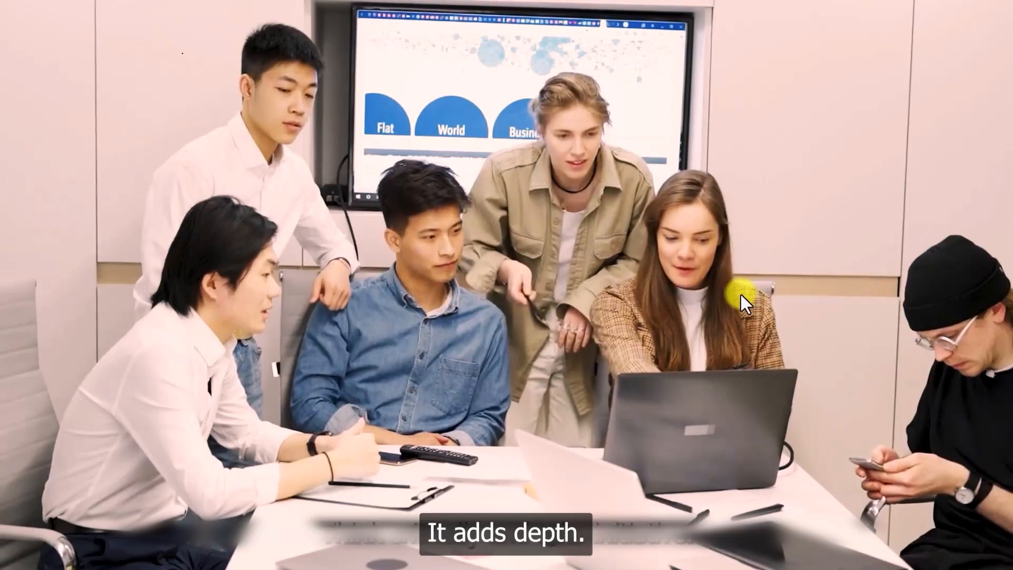
pyautogui.press('Escape')
pyautogui.moveTo(859, 244)
pyautogui.mouseDown()
pyautogui.moveTo(777, 234)
pyautogui.moveTo(851, 237)
pyautogui.mouseUp()
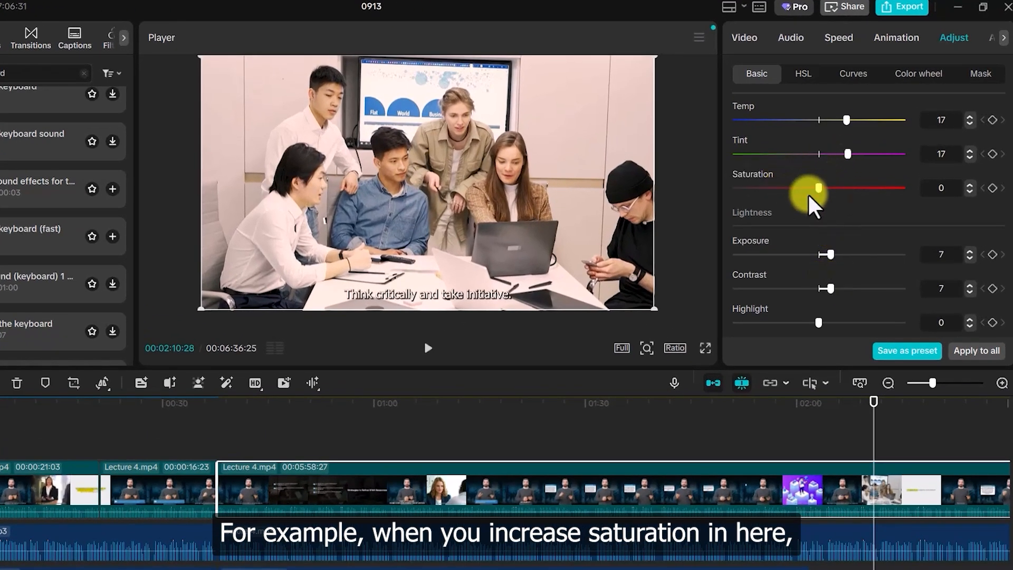
pyautogui.moveTo(816, 189); pyautogui.dragTo(861, 201)
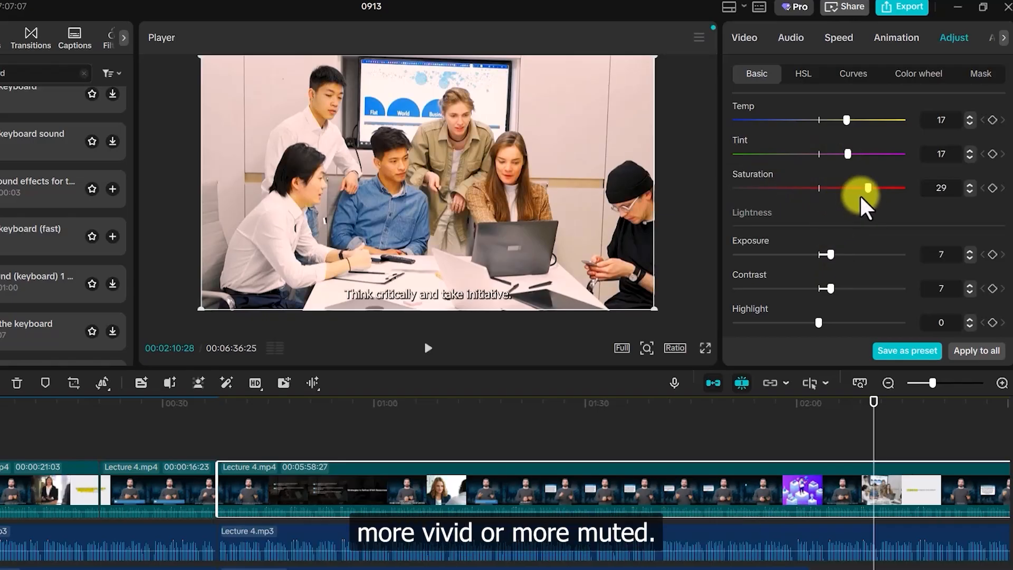
pyautogui.moveTo(861, 201); pyautogui.dragTo(774, 208)
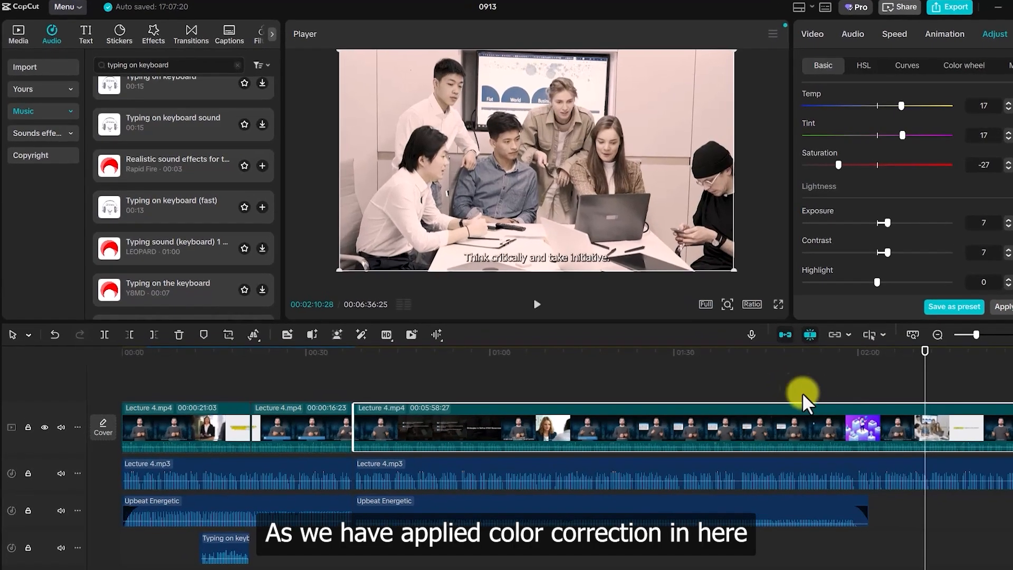
# - Move the playhead to 00:00:12:21 in the first Lecture 4.mp4 clip
pyautogui.click(282, 387)
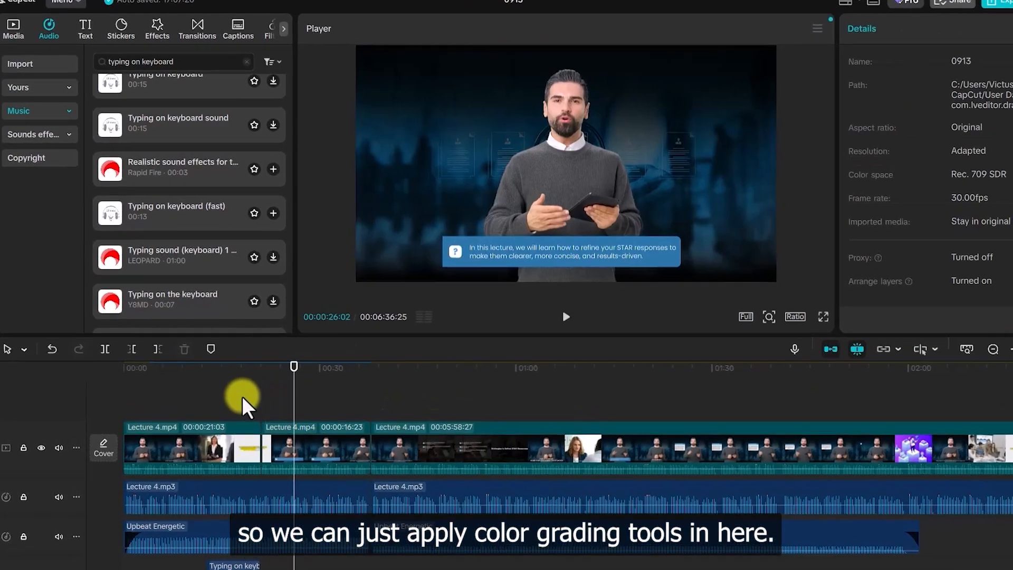
pyautogui.click(243, 398)
pyautogui.click(192, 401)
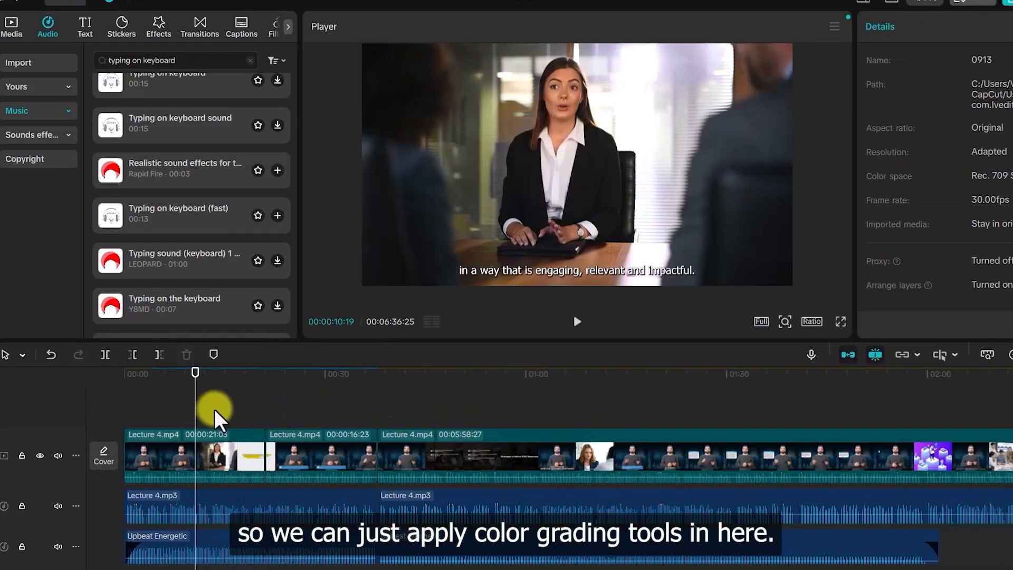
pyautogui.click(218, 407)
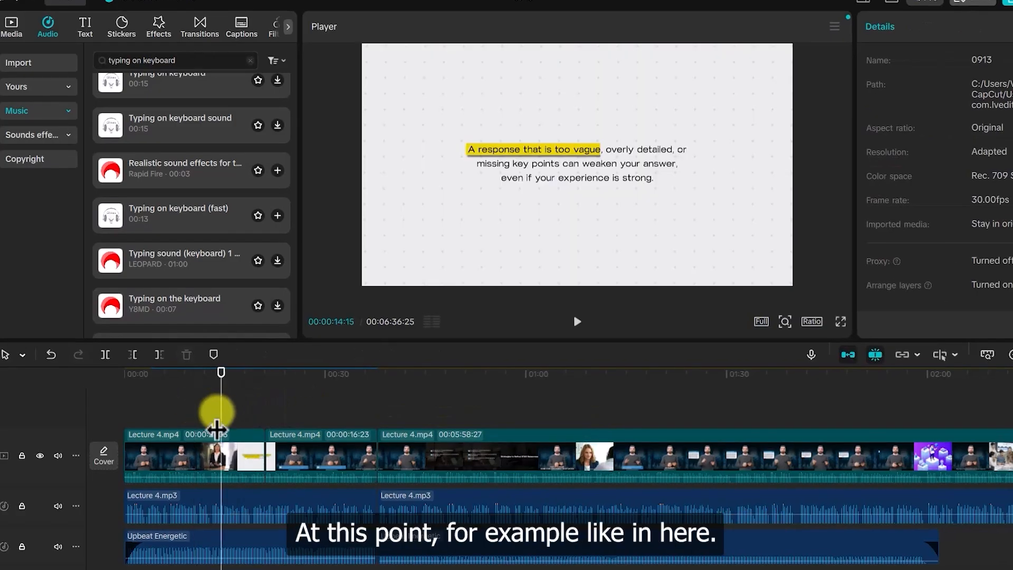
pyautogui.moveTo(220, 373); pyautogui.dragTo(210, 387)
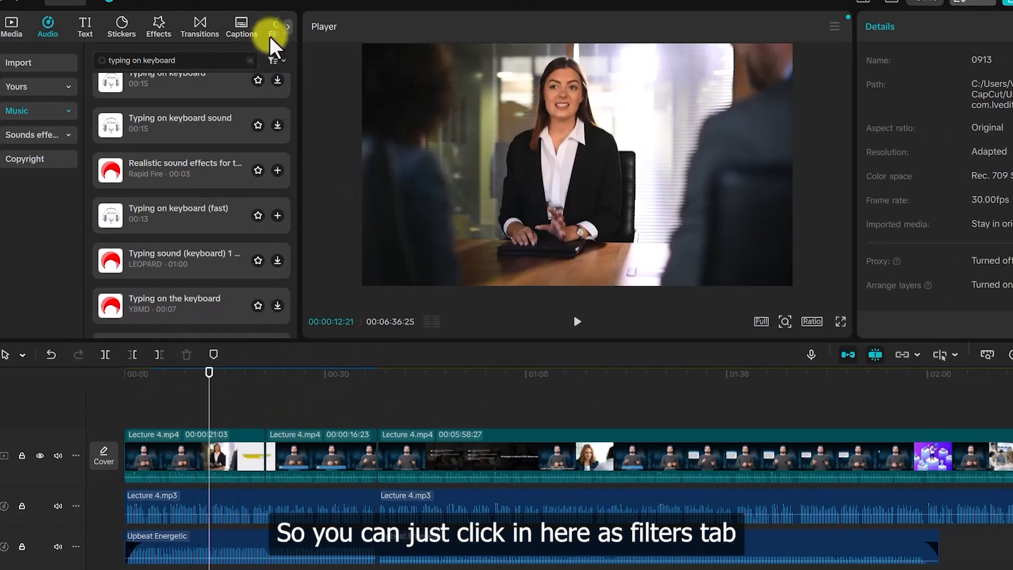
# - Open the filter library and browse the Pro, Hits, Life and Landscape categories through to Movies
pyautogui.click(288, 28)
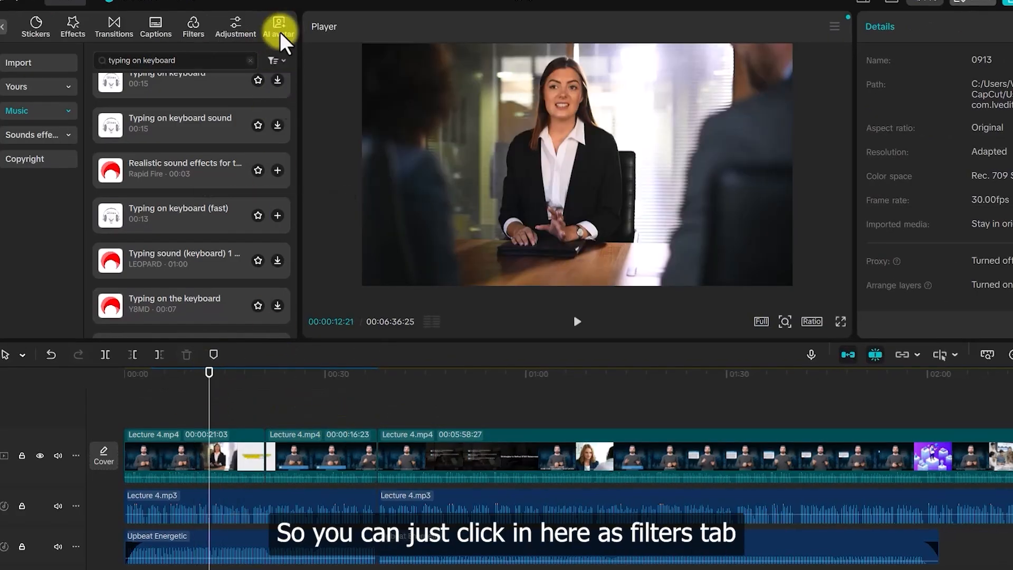
pyautogui.click(194, 30)
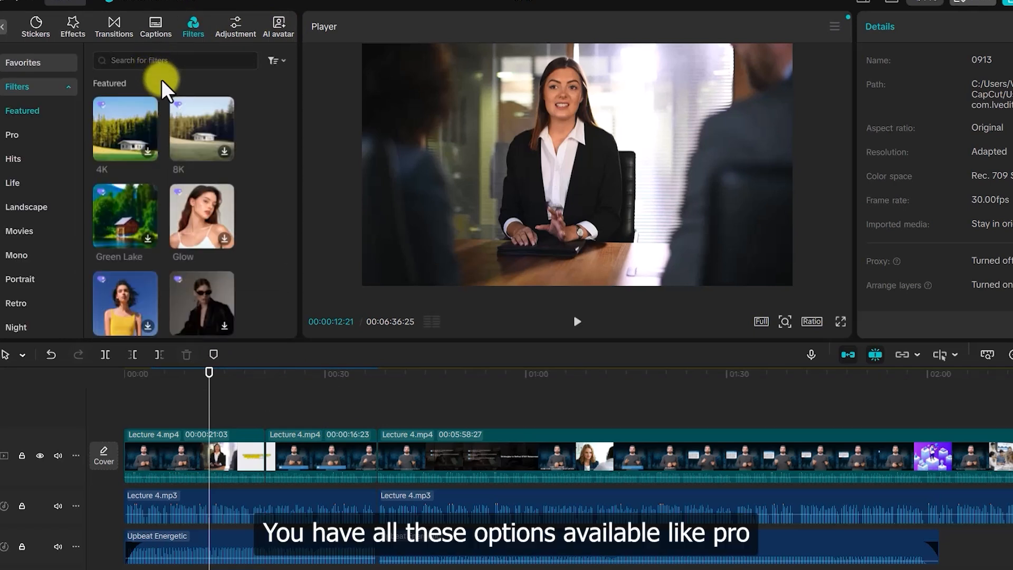
pyautogui.click(44, 136)
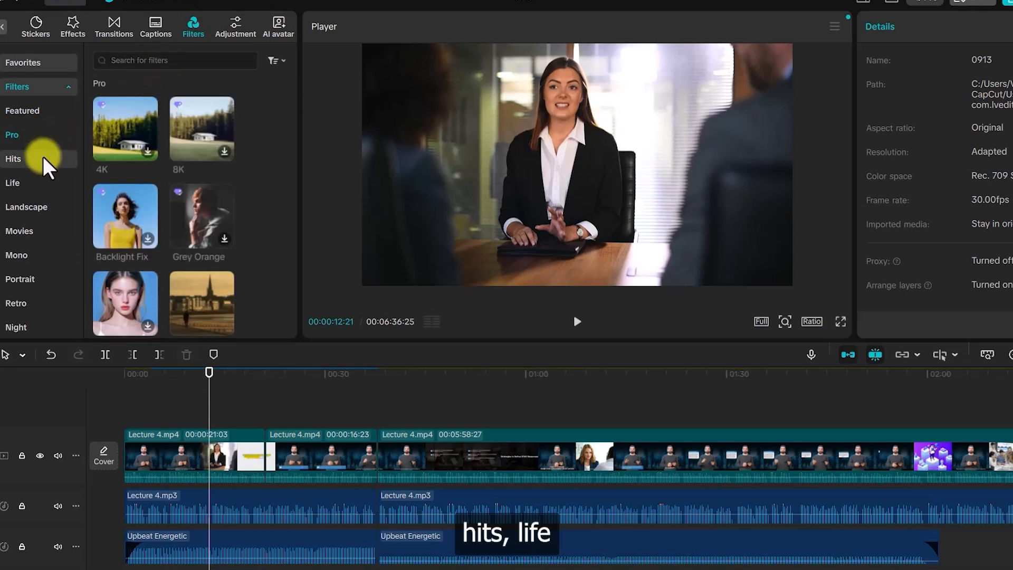
pyautogui.click(44, 159)
pyautogui.click(44, 186)
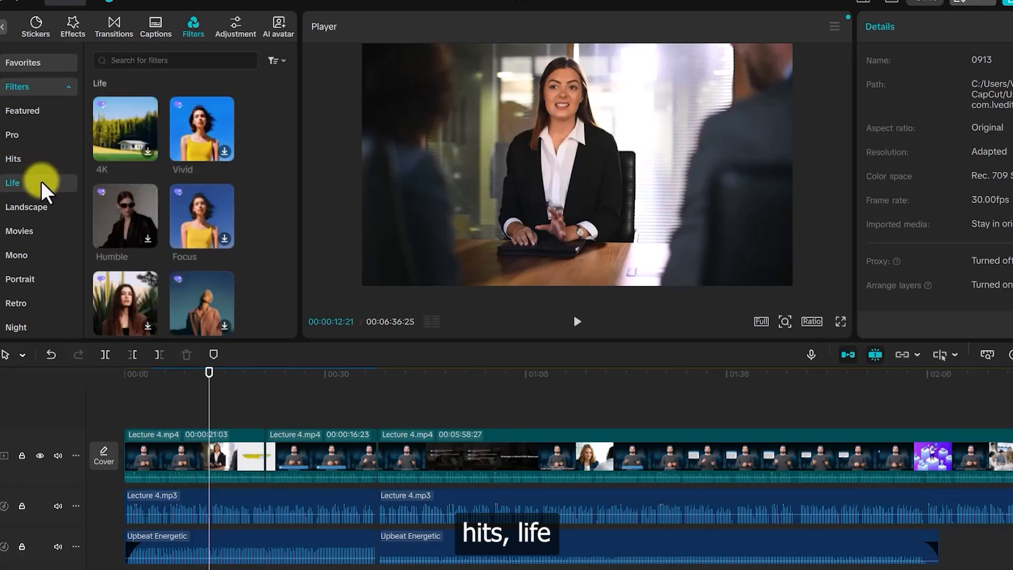
pyautogui.click(41, 209)
pyautogui.click(43, 233)
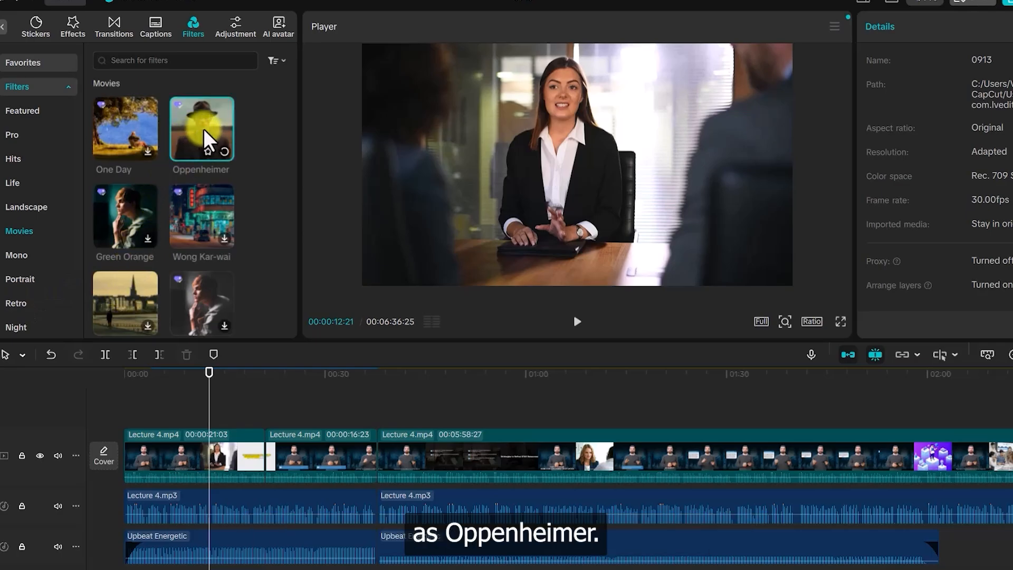
# - Preview the Oppenheimer filter, apply it to the first Lecture 4.mp4 clip and play the clip from 00:00:08:11
pyautogui.click(203, 129)
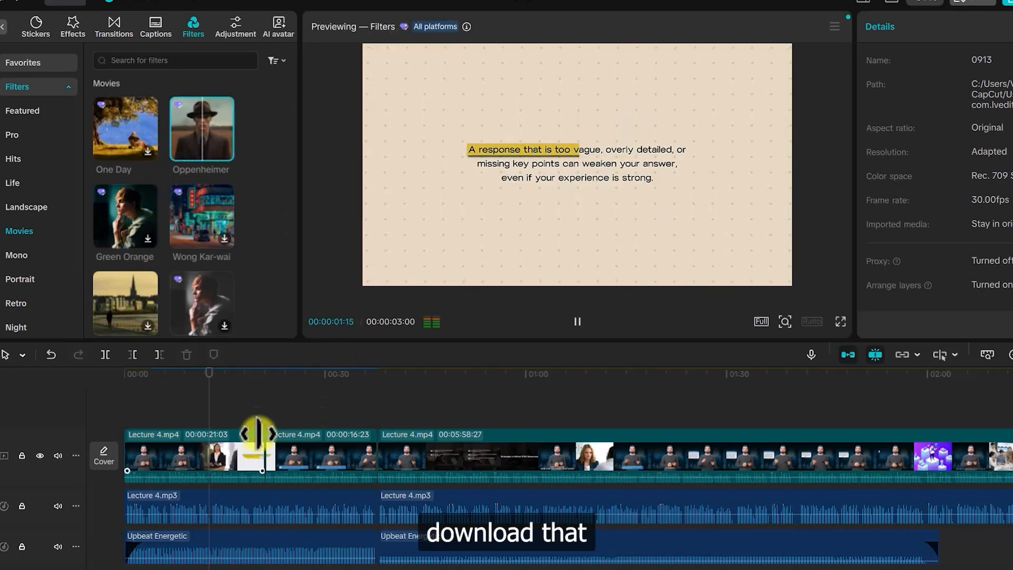
pyautogui.press('space')
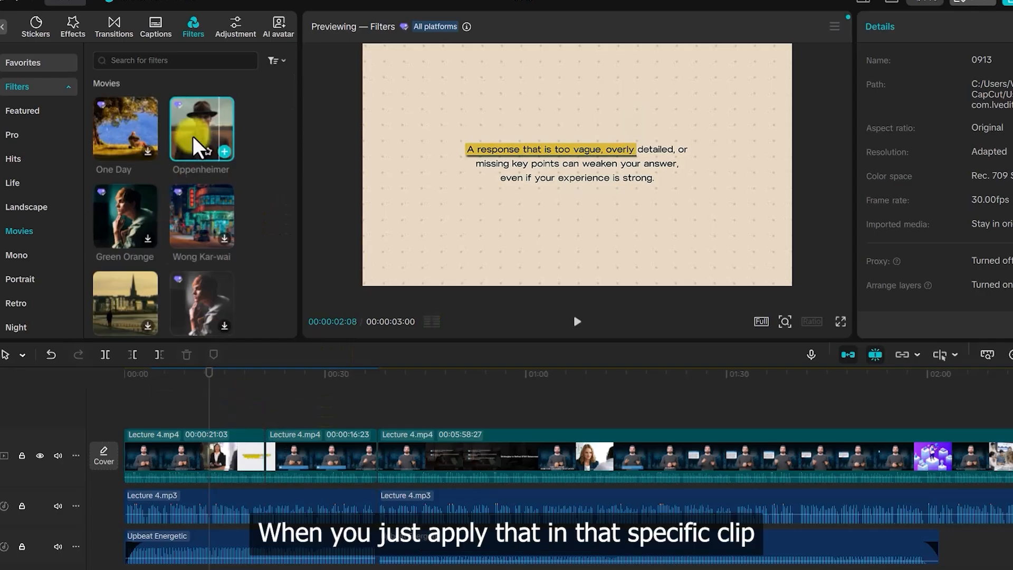
pyautogui.moveTo(195, 154); pyautogui.dragTo(181, 460)
pyautogui.click(180, 406)
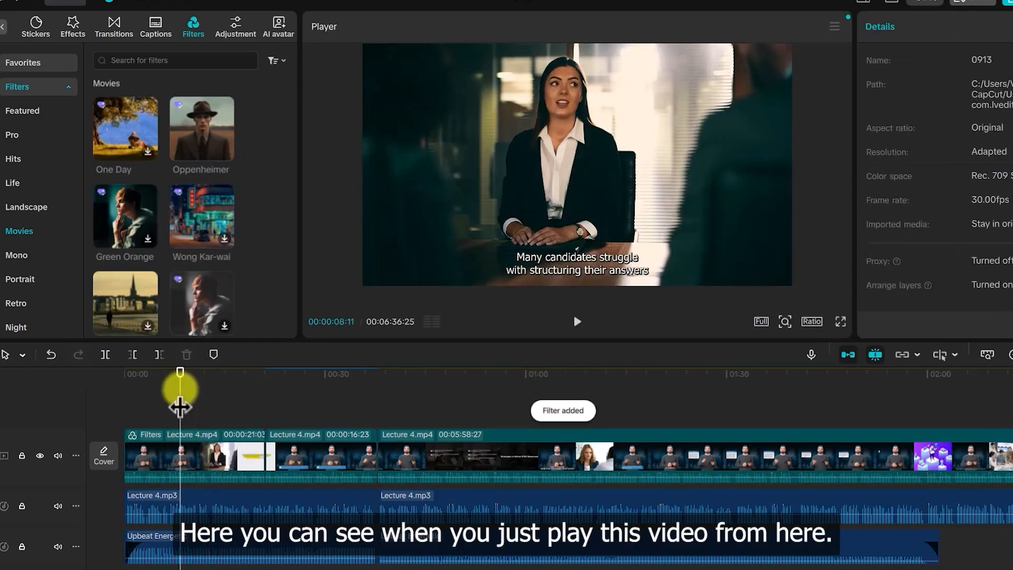
pyautogui.press('space')
pyautogui.press('space')
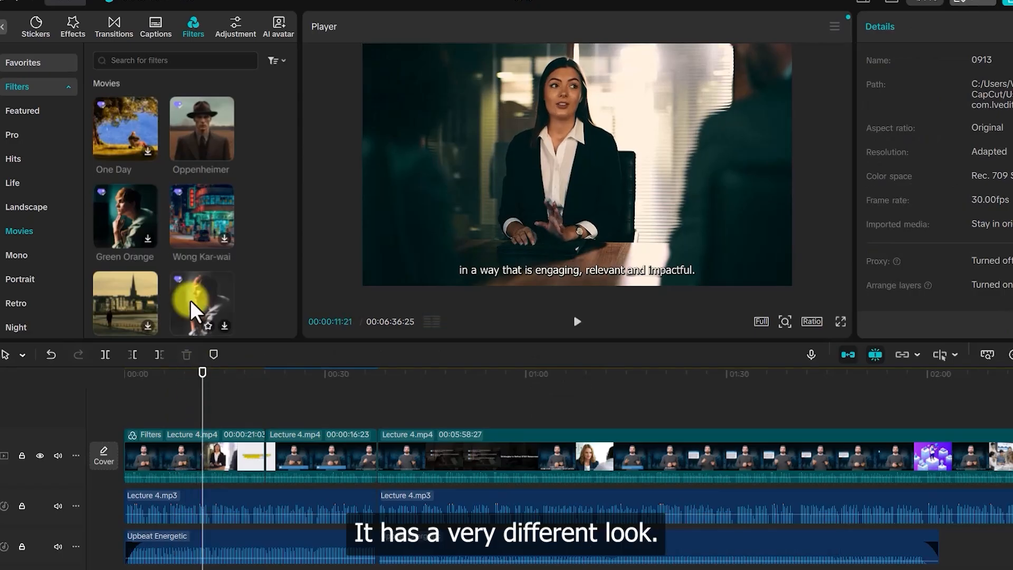
# - Undo the Oppenheimer filter on the first clip and open the Life filter category
pyautogui.scroll(-2, 162, 227)
pyautogui.click(39, 182)
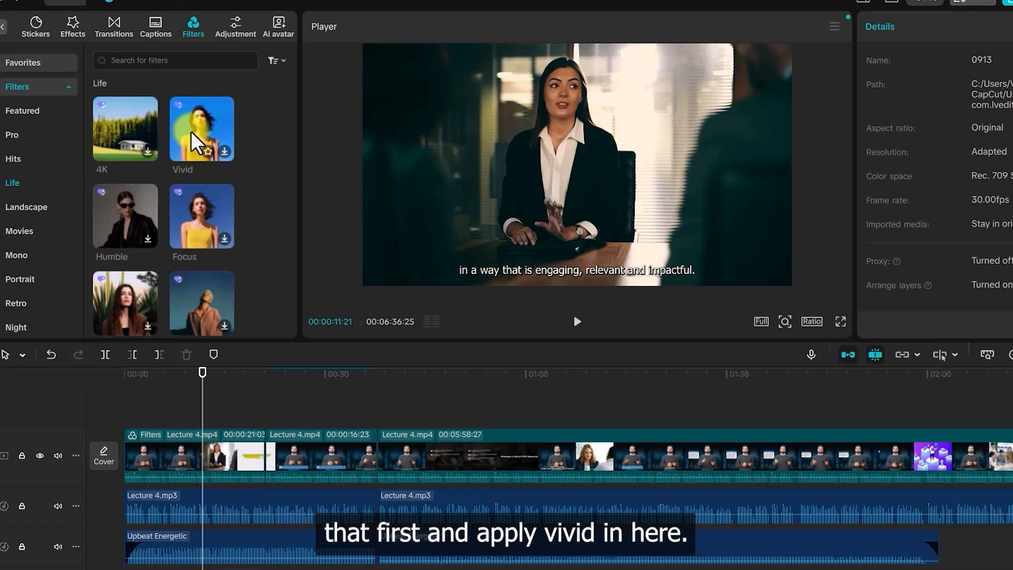
pyautogui.hotkey('ctrl', 'z')
# - Preview the Vivid filter against the original footage and apply it to the first Lecture 4.mp4 clip
pyautogui.click(191, 131)
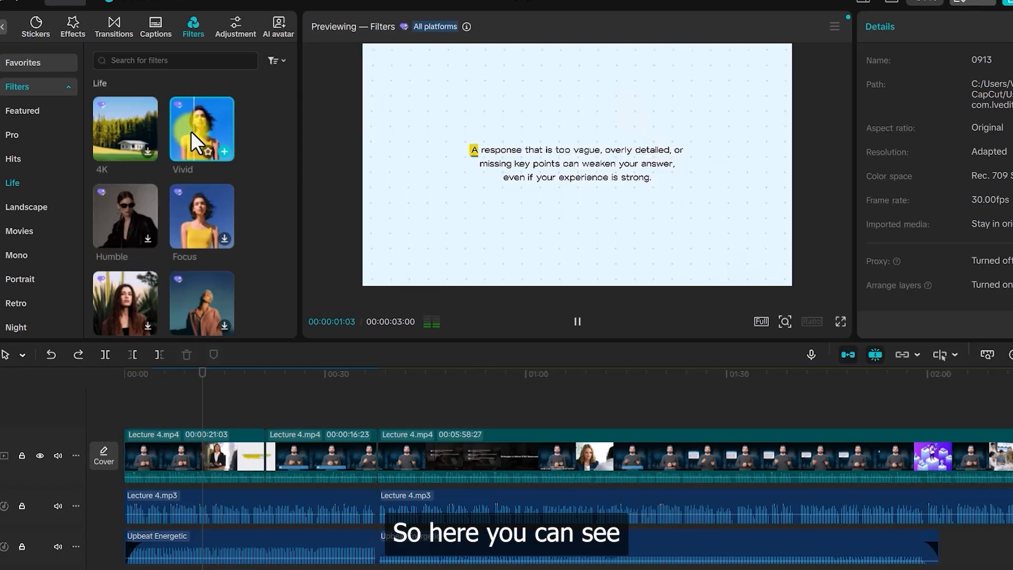
pyautogui.click(197, 411)
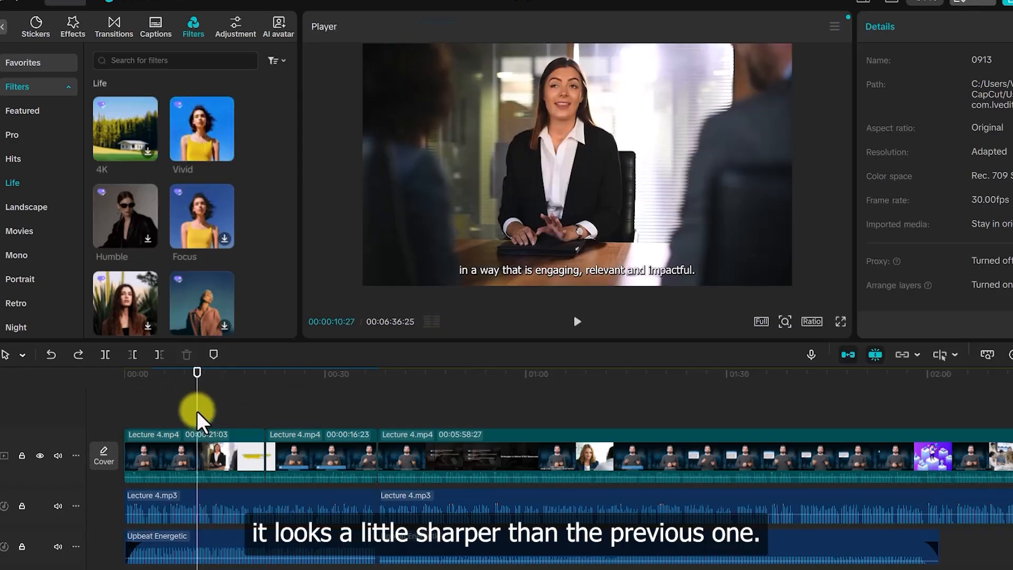
pyautogui.click(202, 144)
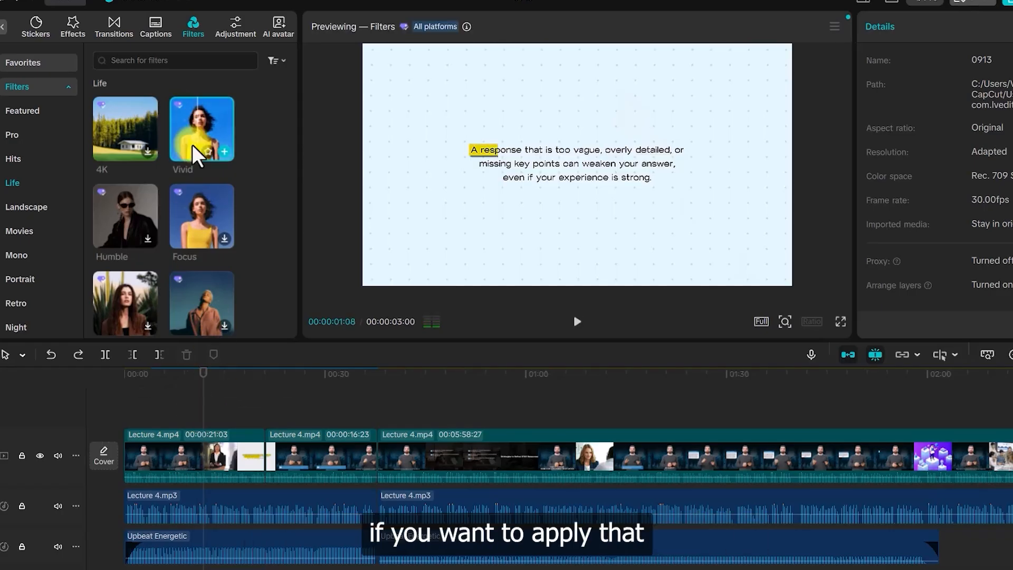
pyautogui.click(197, 413)
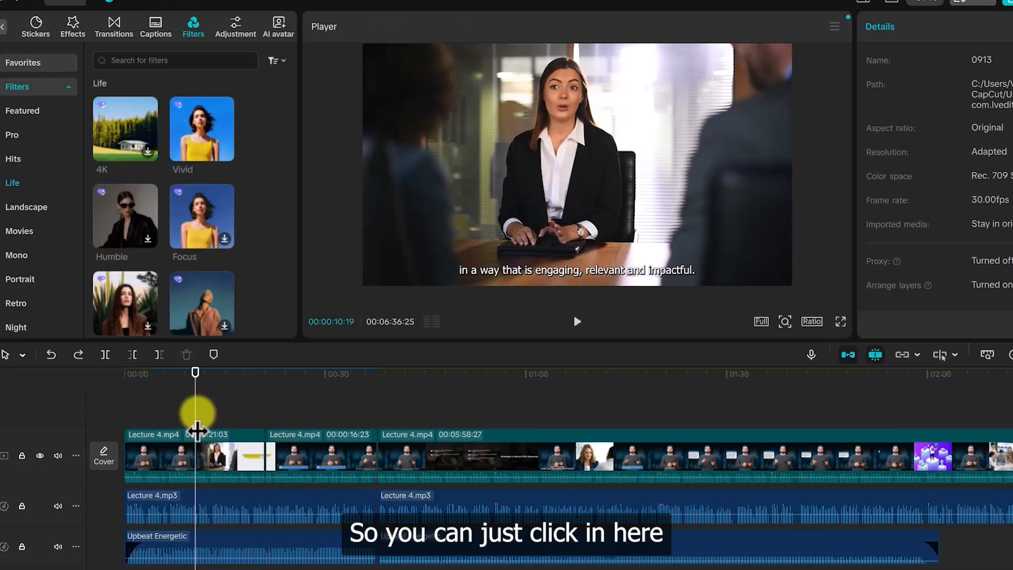
pyautogui.moveTo(199, 139); pyautogui.dragTo(176, 448)
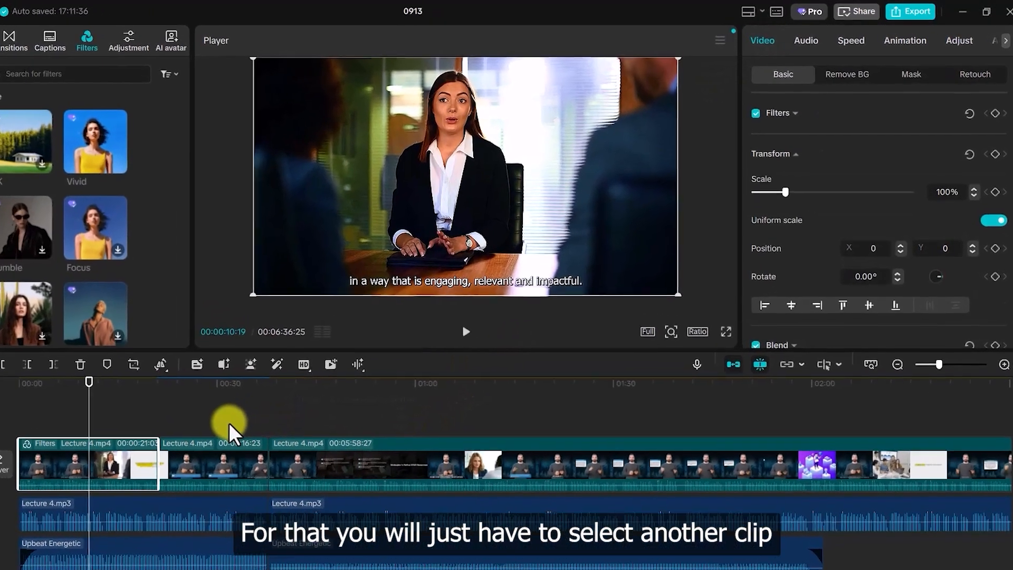
# - Open the color wheels for the second Lecture 4.mp4 clip and raise the shadows exposure to 0.05
pyautogui.click(228, 453)
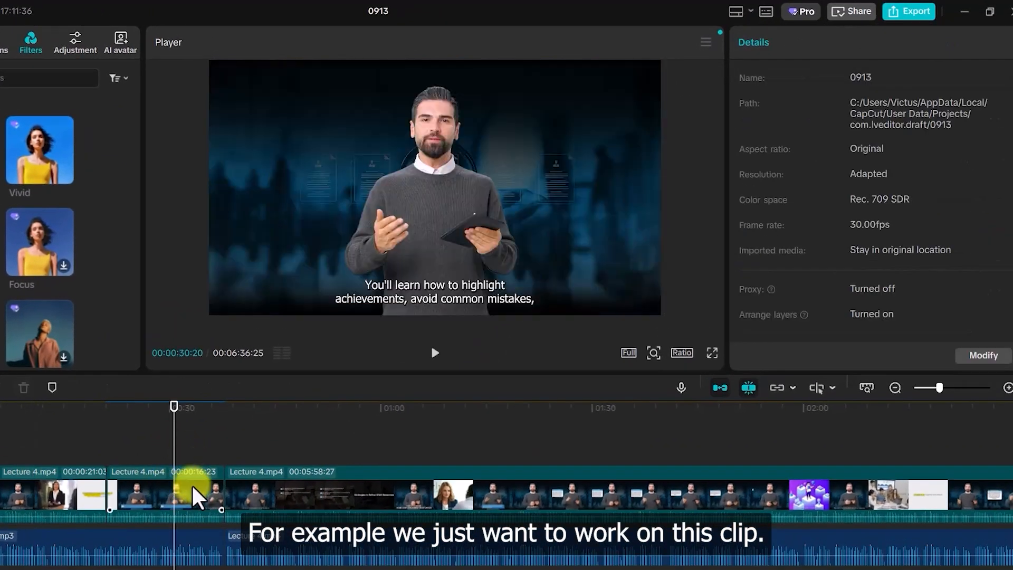
pyautogui.click(186, 488)
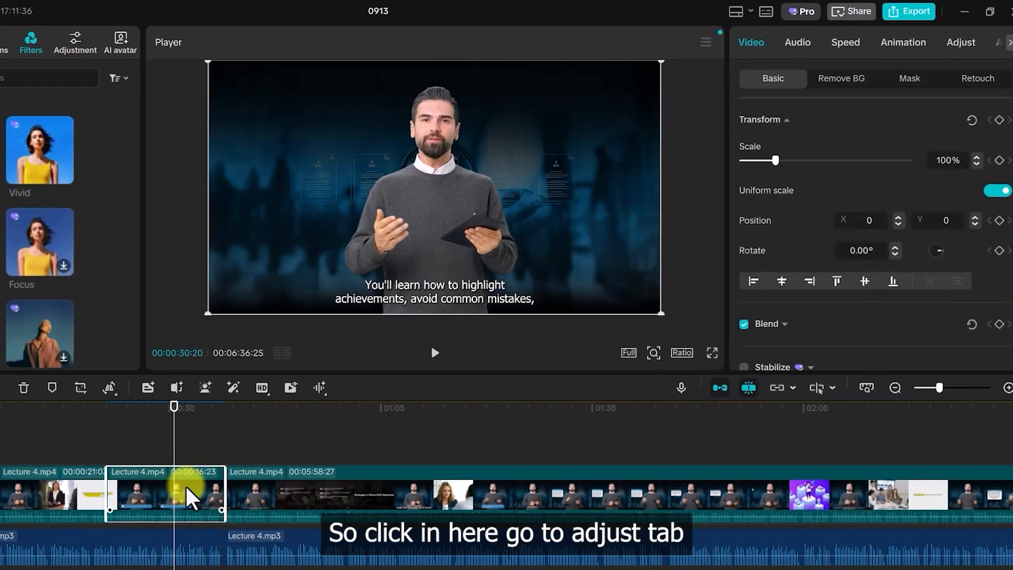
pyautogui.click(965, 51)
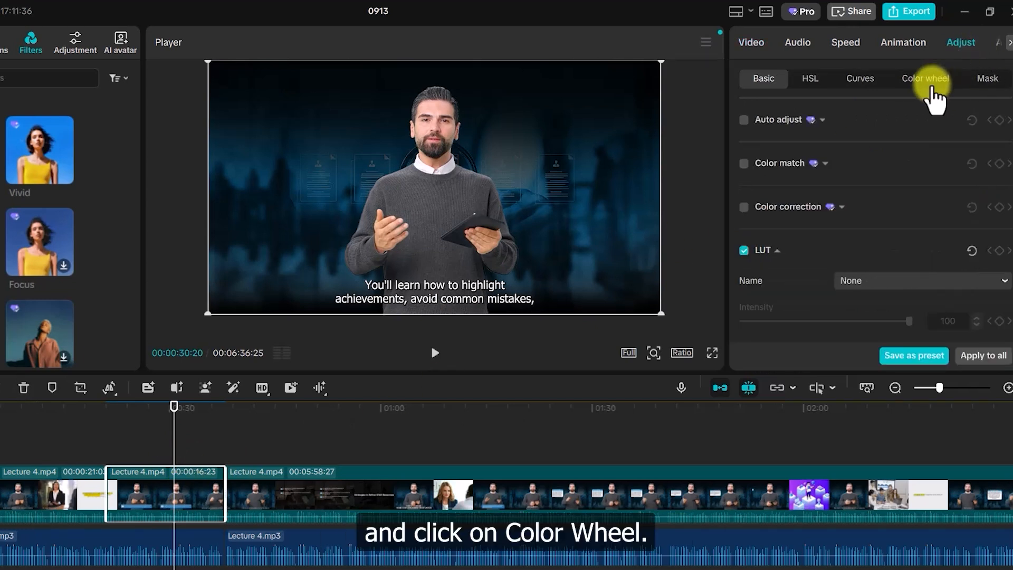
pyautogui.click(931, 95)
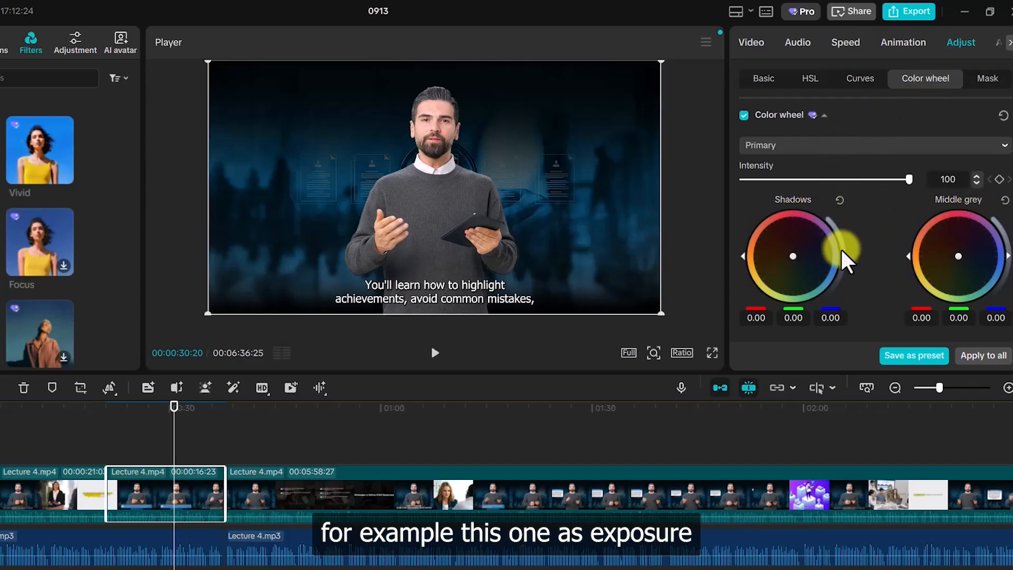
pyautogui.moveTo(842, 256)
pyautogui.mouseDown()
pyautogui.moveTo(845, 242)
pyautogui.moveTo(851, 270)
pyautogui.moveTo(856, 256)
pyautogui.mouseUp()
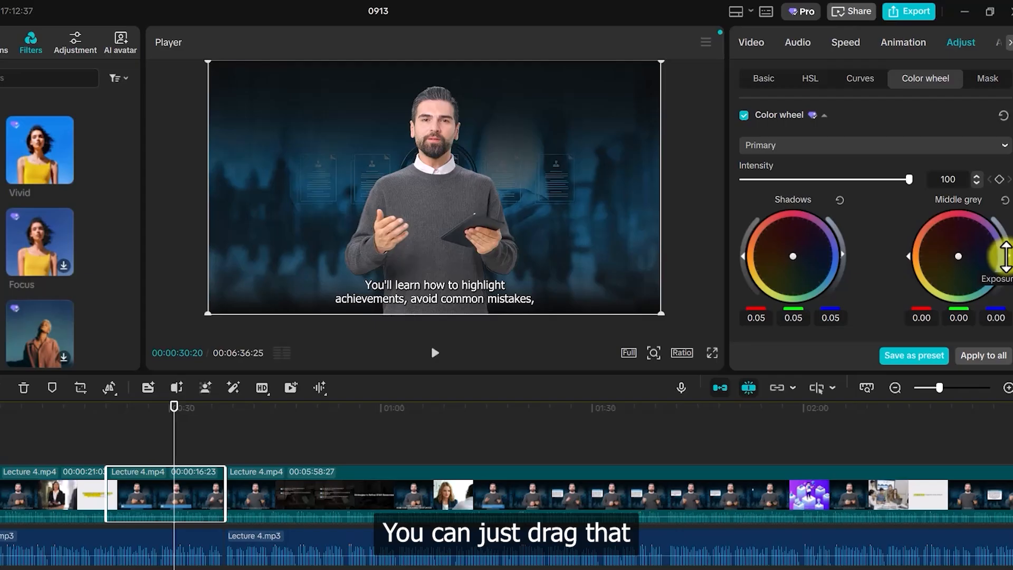
# - Try a middle grey exposure of -0.31, raise it to 0.09, and shift the middle grey saturation
pyautogui.moveTo(1007, 256); pyautogui.dragTo(1000, 292)
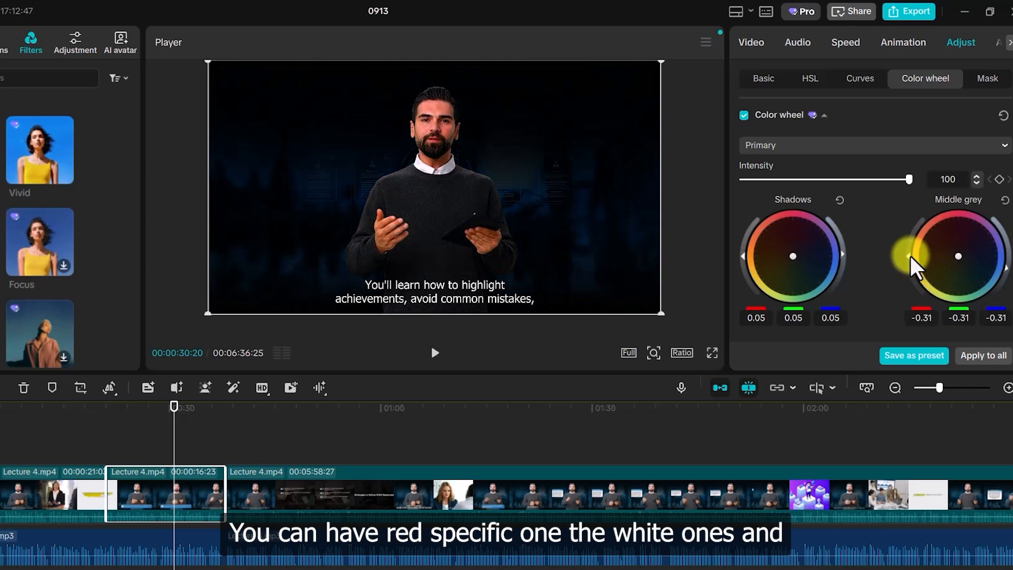
pyautogui.moveTo(909, 261); pyautogui.dragTo(936, 204)
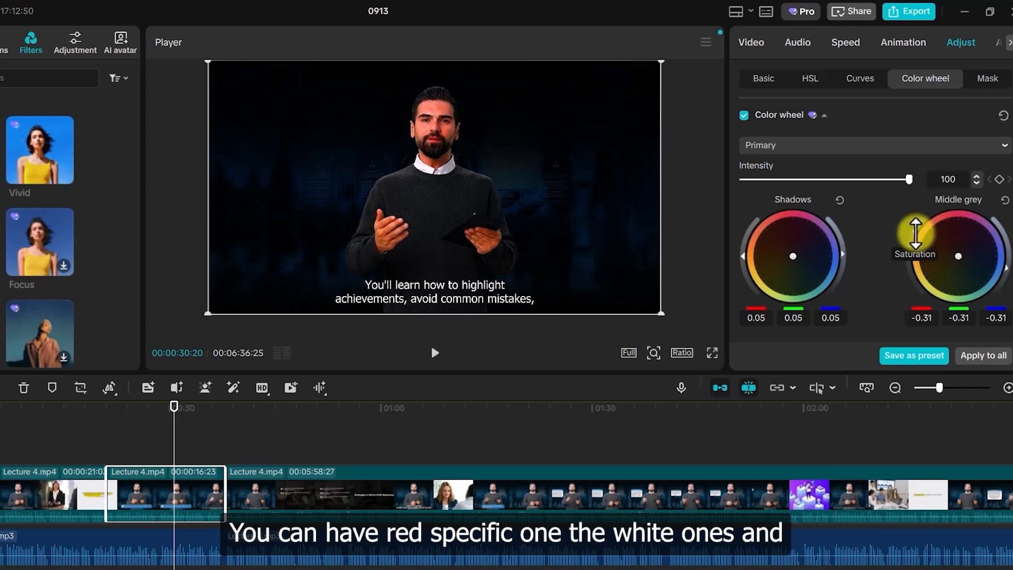
pyautogui.moveTo(1004, 266); pyautogui.dragTo(1002, 232)
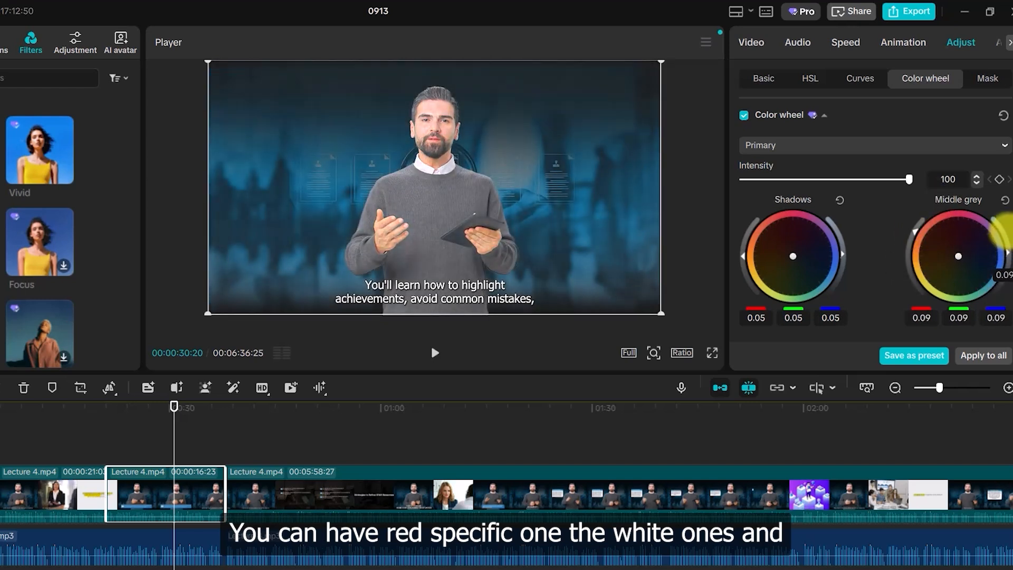
pyautogui.moveTo(922, 238); pyautogui.dragTo(938, 353)
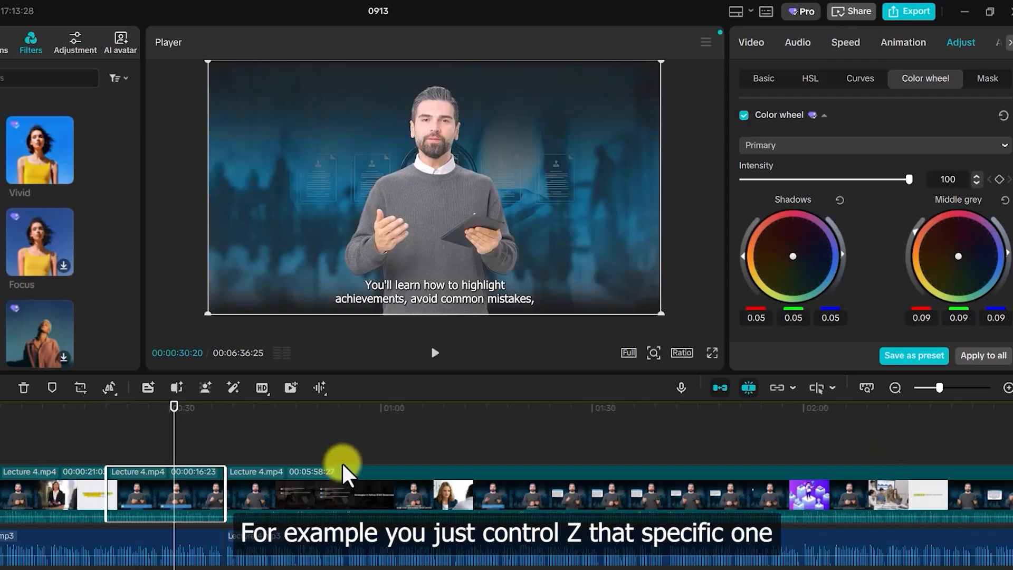
# - Undo the color wheel changes on the second Lecture 4.mp4 clip
pyautogui.hotkey('ctrl', 'z')
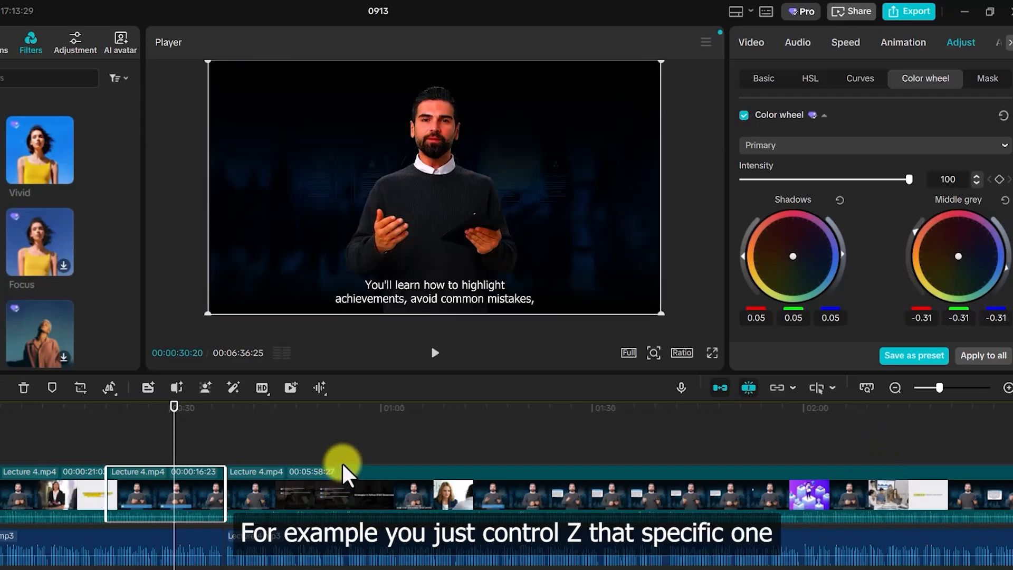
pyautogui.hotkey('ctrl', 'z')
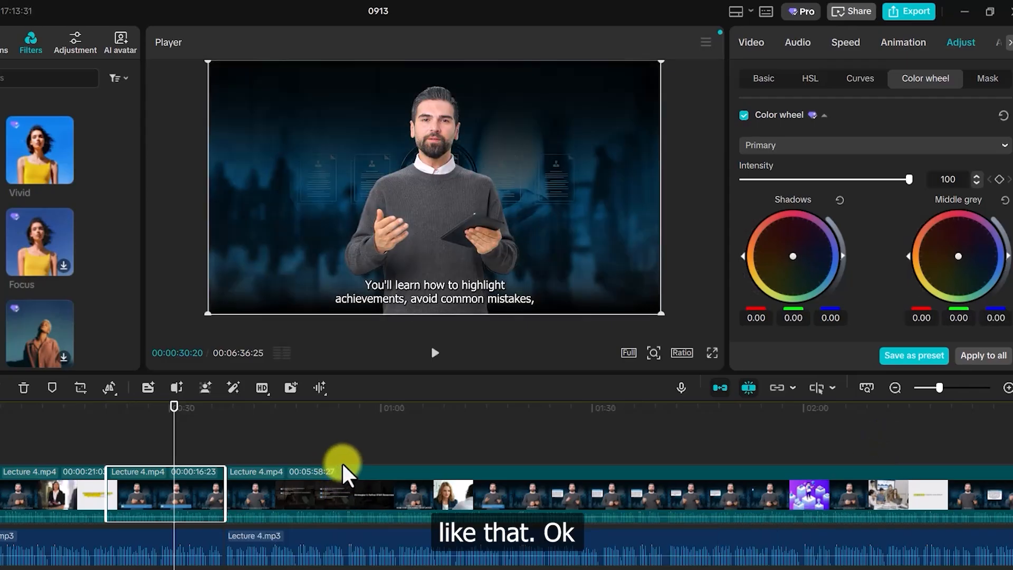
pyautogui.click(201, 447)
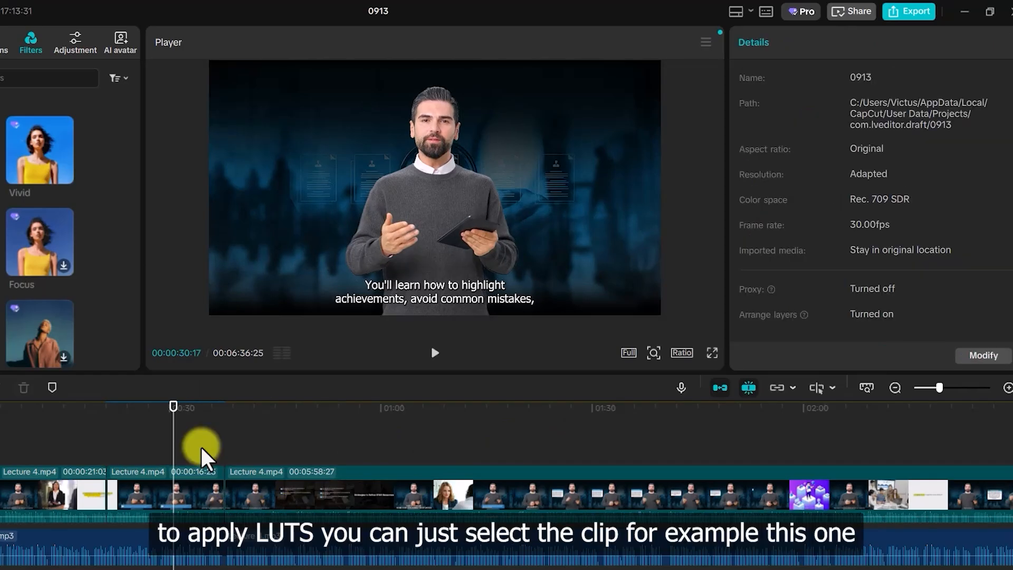
# - Apply the Panasonic_CNED_...ora_Portra.cube LUT to the second Lecture 4.mp4 clip
pyautogui.click(210, 488)
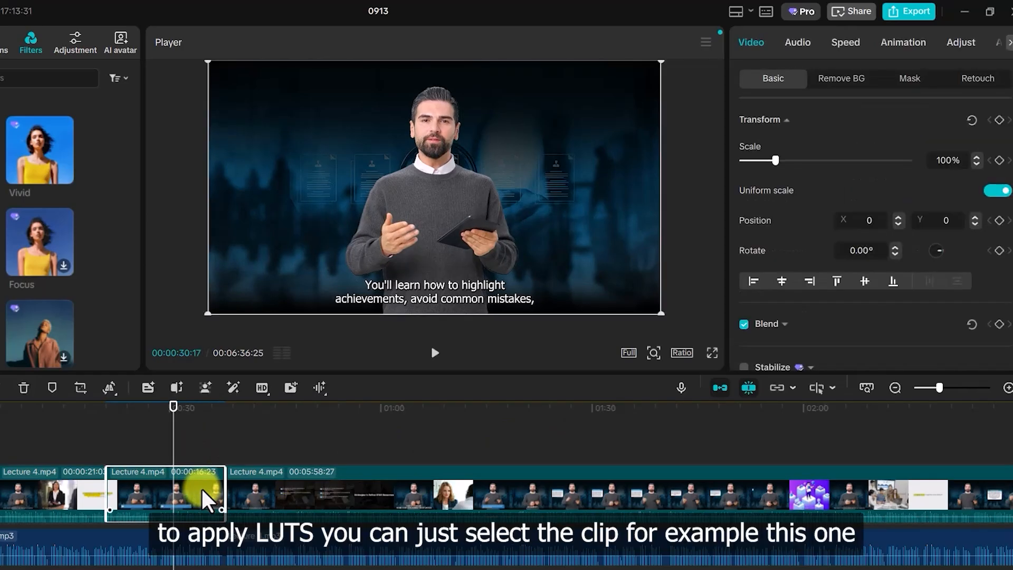
pyautogui.click(960, 43)
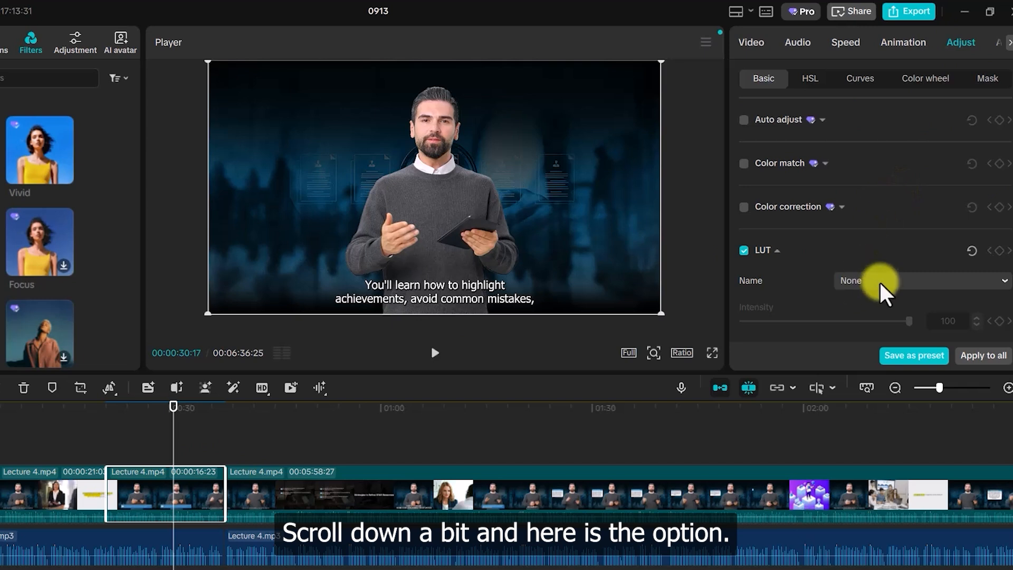
pyautogui.click(913, 280)
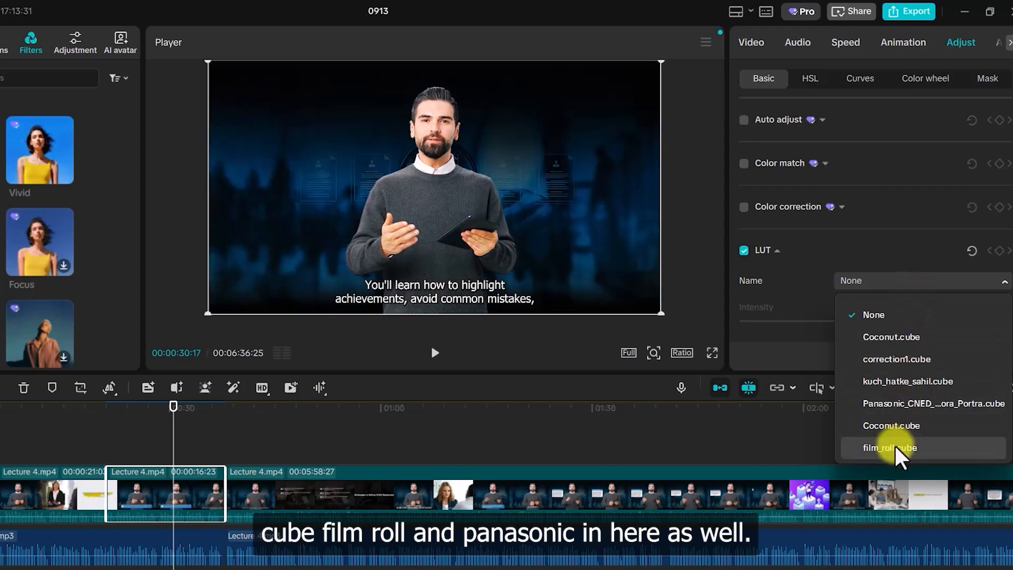
pyautogui.click(898, 404)
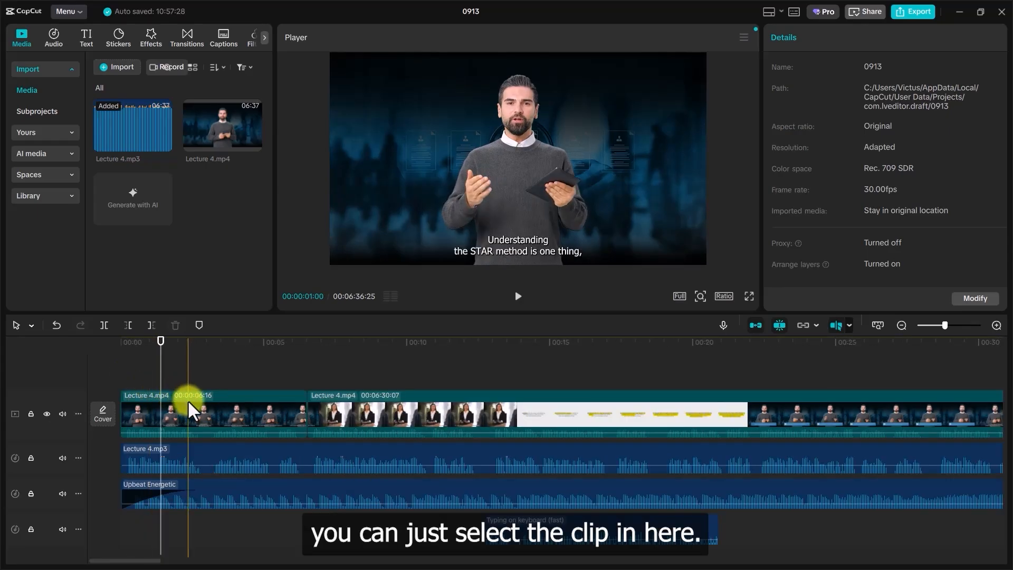
# - Try an exposure of -5 on the first Lecture 4.mp4 clip, return it to 0, and test different contrast levels
pyautogui.click(176, 422)
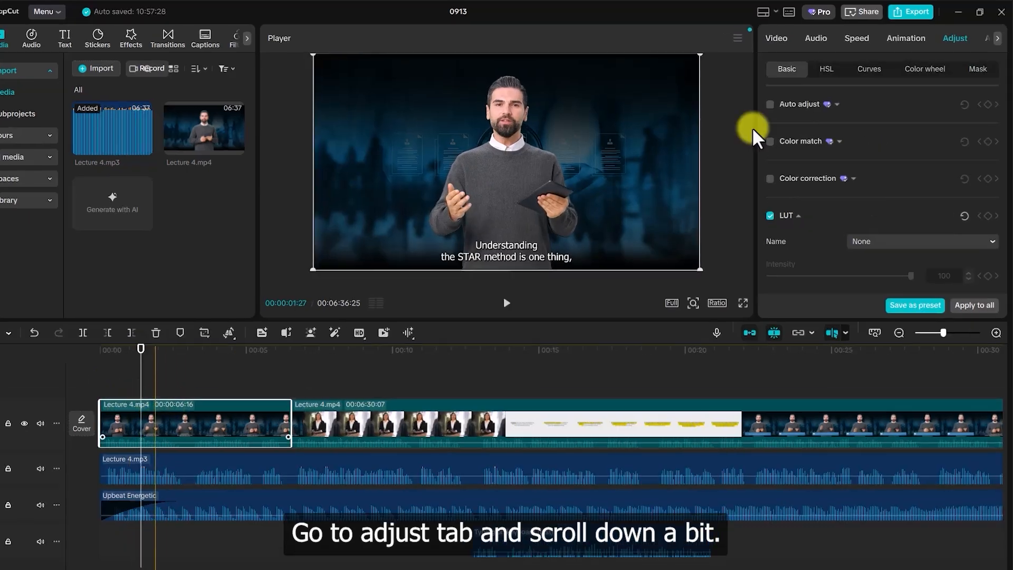
pyautogui.click(961, 37)
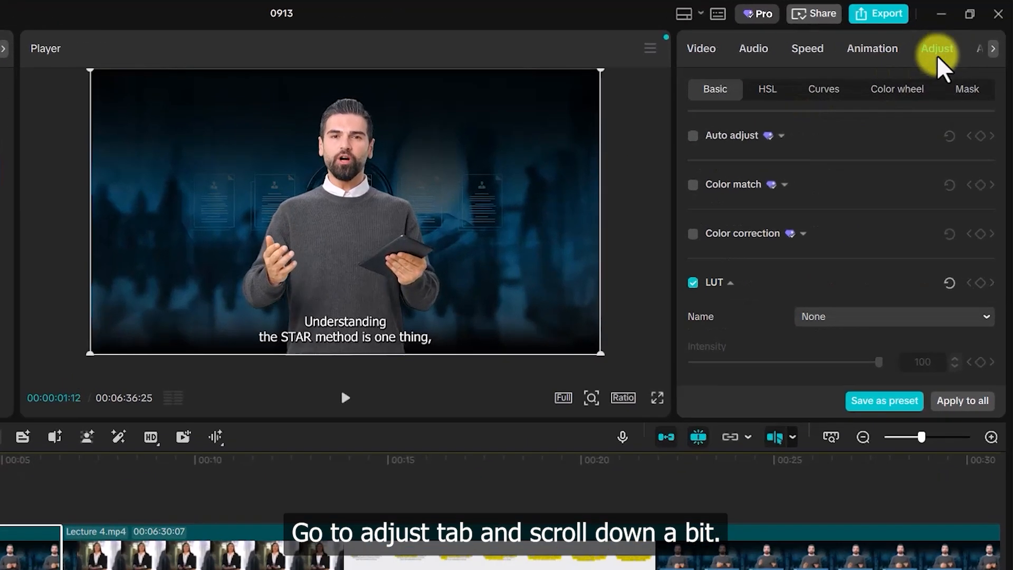
pyautogui.scroll(-1, 816, 224)
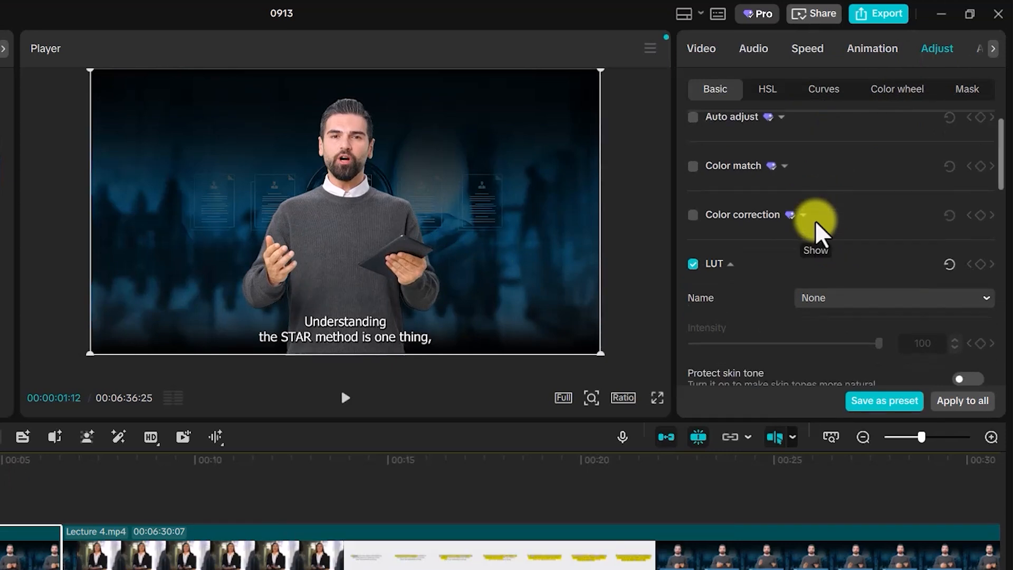
pyautogui.scroll(-5, 817, 226)
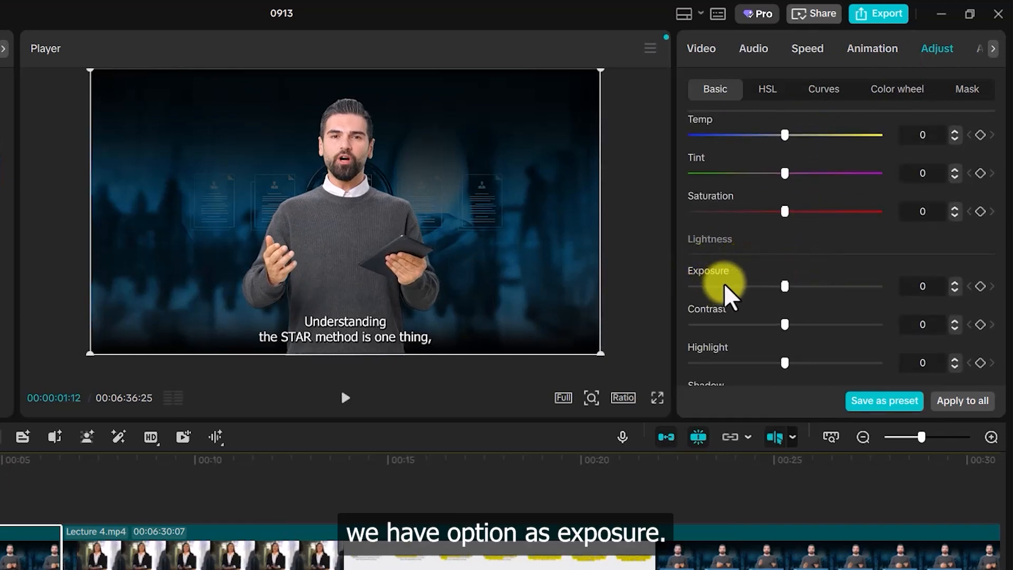
pyautogui.moveTo(786, 287)
pyautogui.mouseDown()
pyautogui.moveTo(813, 287)
pyautogui.moveTo(775, 287)
pyautogui.mouseUp()
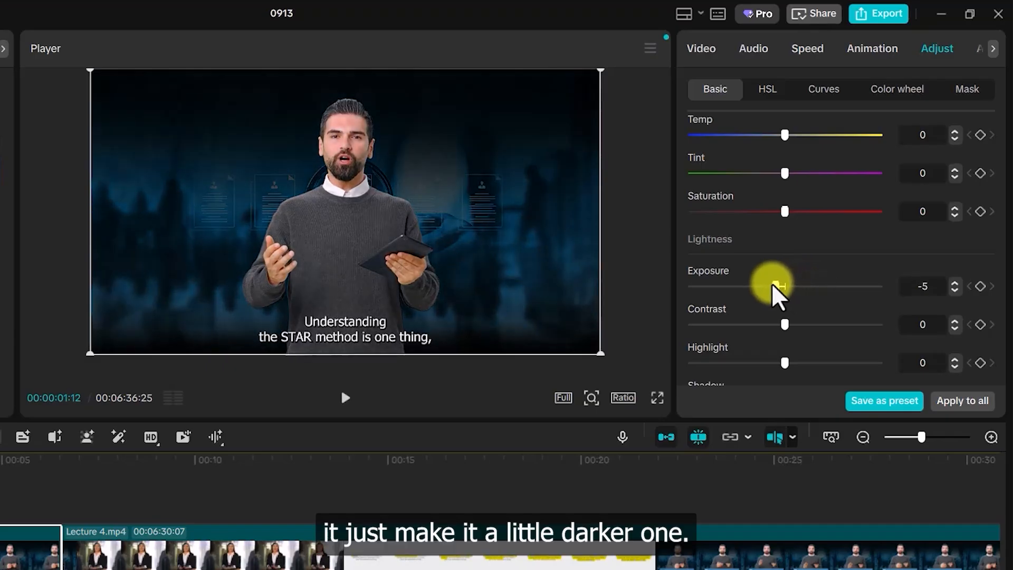
pyautogui.moveTo(774, 287)
pyautogui.mouseDown()
pyautogui.moveTo(764, 288)
pyautogui.moveTo(785, 288)
pyautogui.mouseUp()
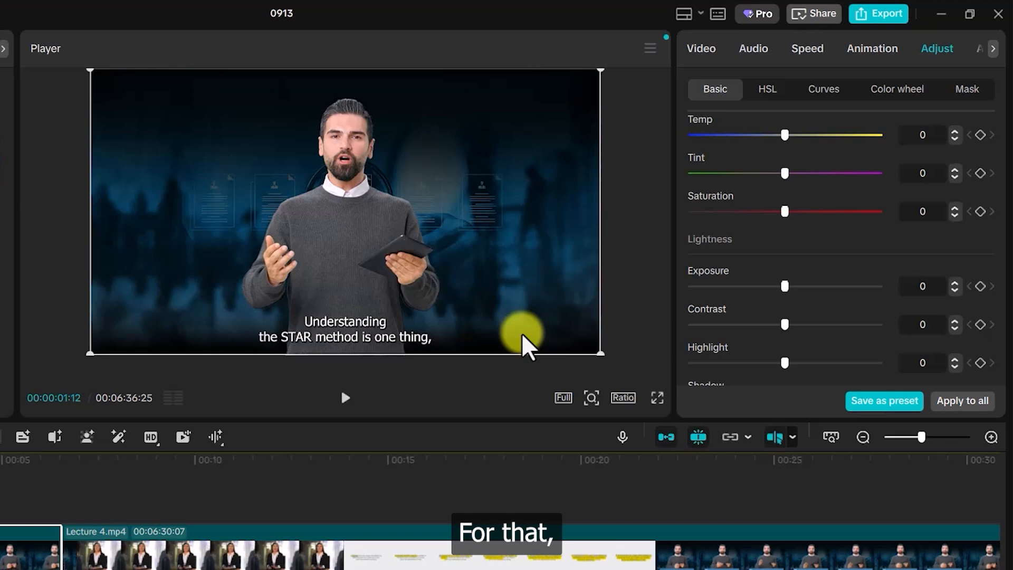
pyautogui.moveTo(784, 325)
pyautogui.mouseDown()
pyautogui.moveTo(831, 327)
pyautogui.moveTo(790, 326)
pyautogui.mouseUp()
pyautogui.moveTo(765, 333); pyautogui.dragTo(685, 318)
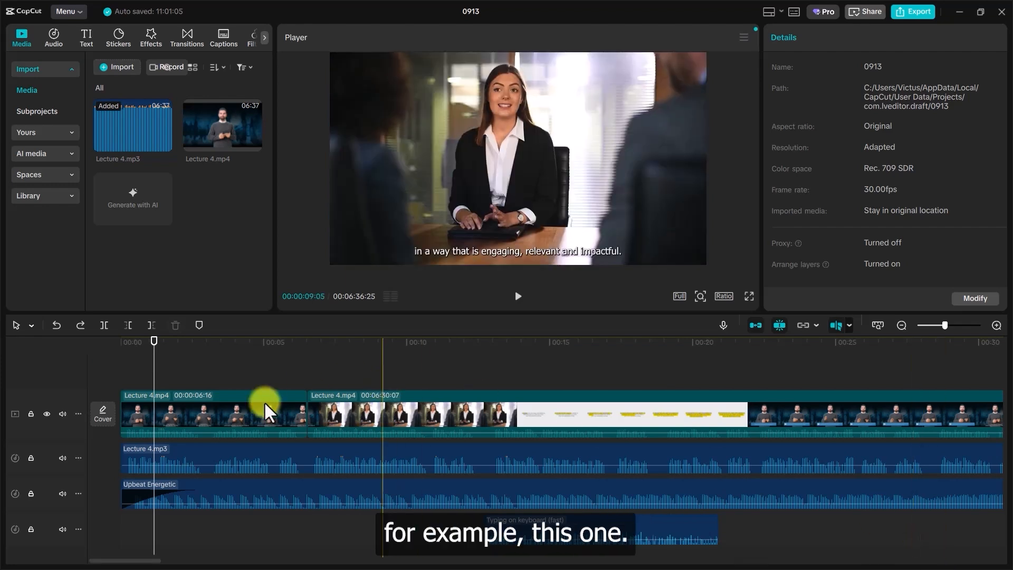
# - Set the first Lecture 4.mp4 clip's sharpen to 60 and preview the frame in full screen
pyautogui.click(230, 414)
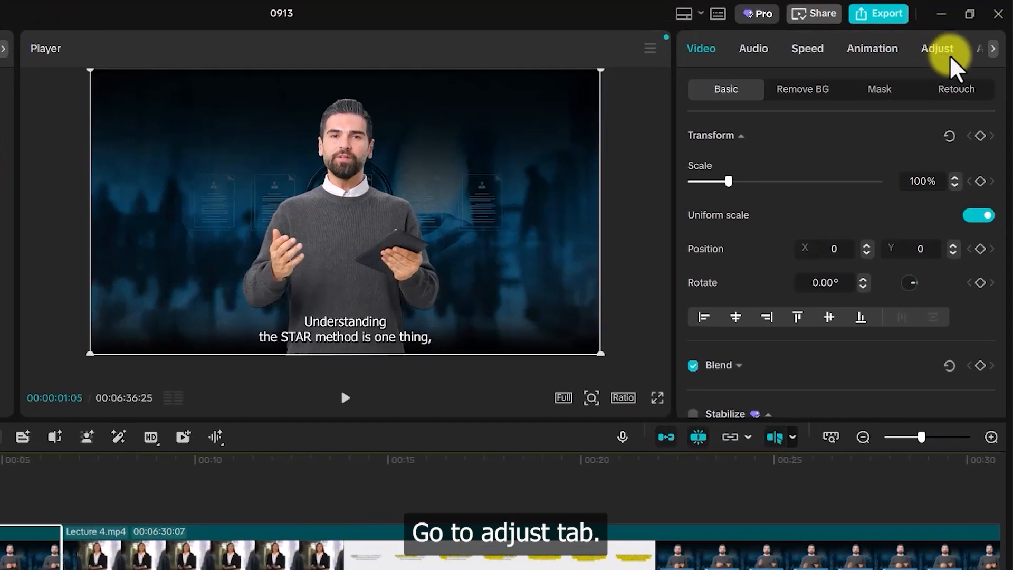
pyautogui.click(949, 56)
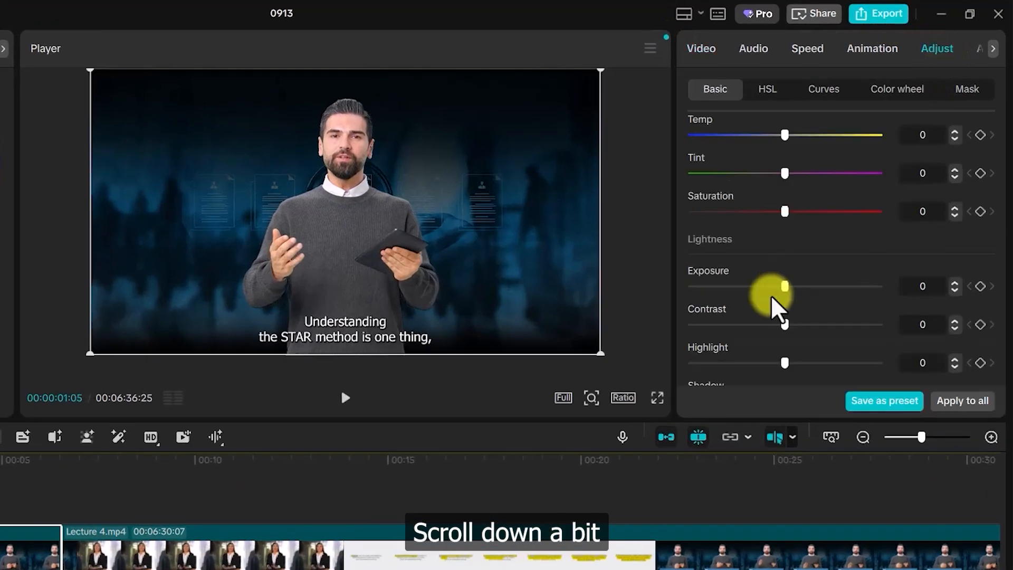
pyautogui.scroll(-5, 770, 295)
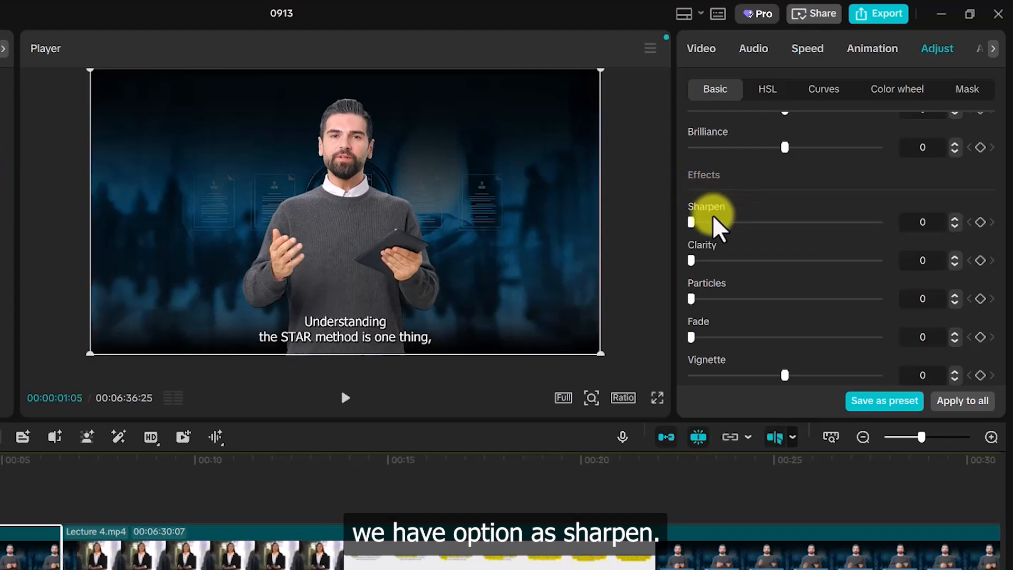
pyautogui.moveTo(692, 223); pyautogui.dragTo(804, 213)
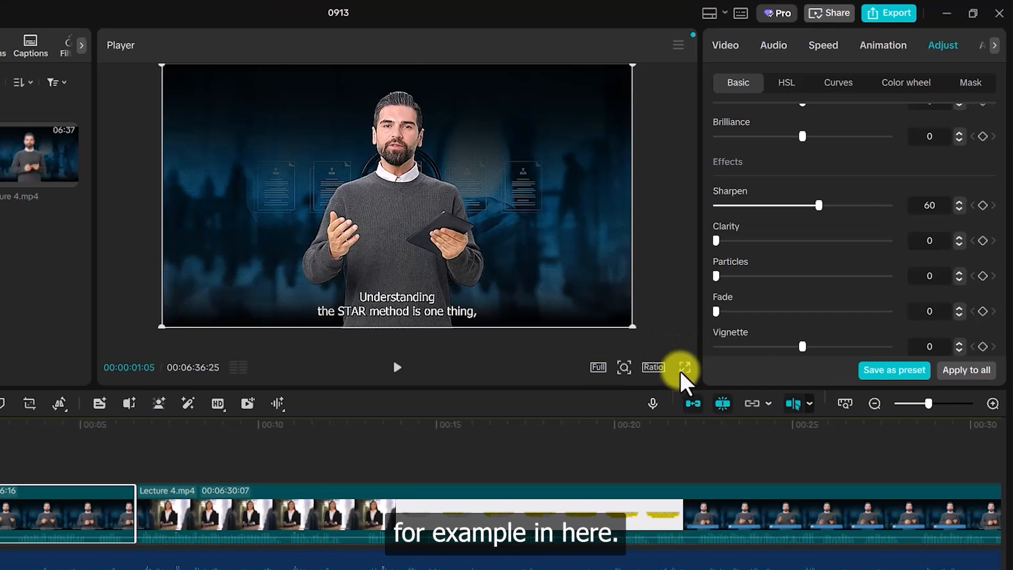
pyautogui.click(657, 397)
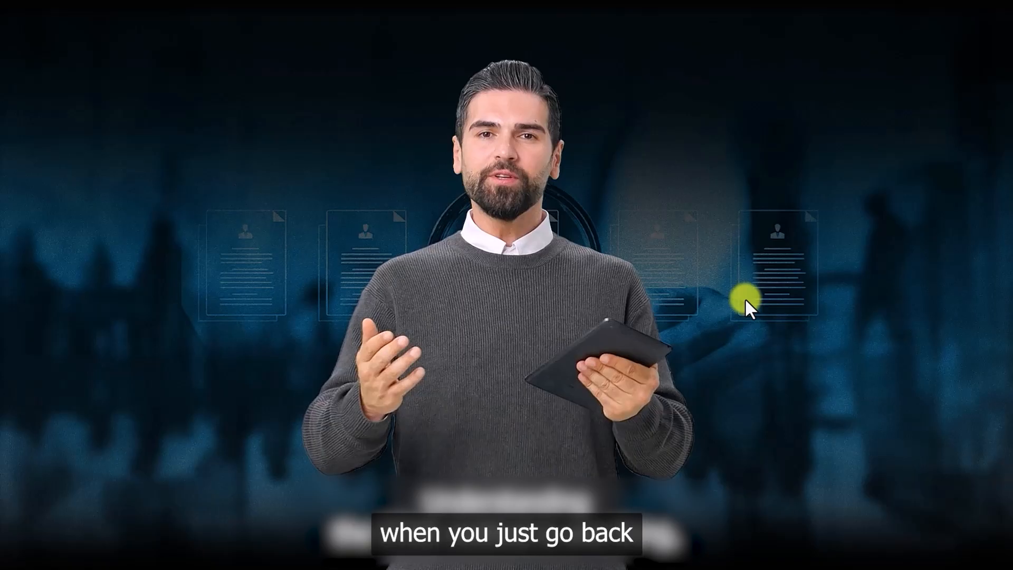
pyautogui.press('Escape')
# - Raise the first clip's sharpen to 100 and check the frame in full screen
pyautogui.moveTo(803, 219); pyautogui.dragTo(895, 221)
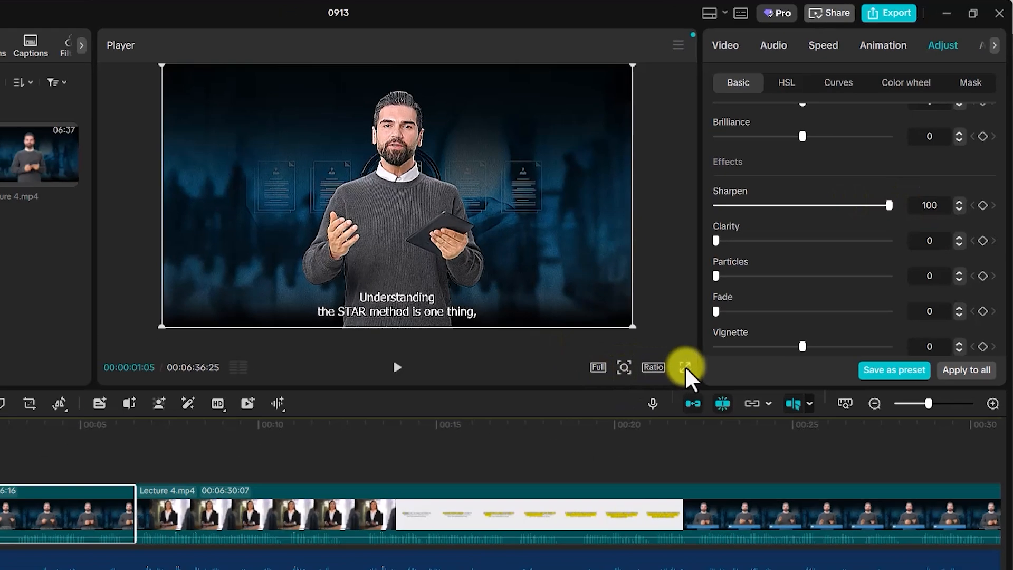
pyautogui.click(656, 397)
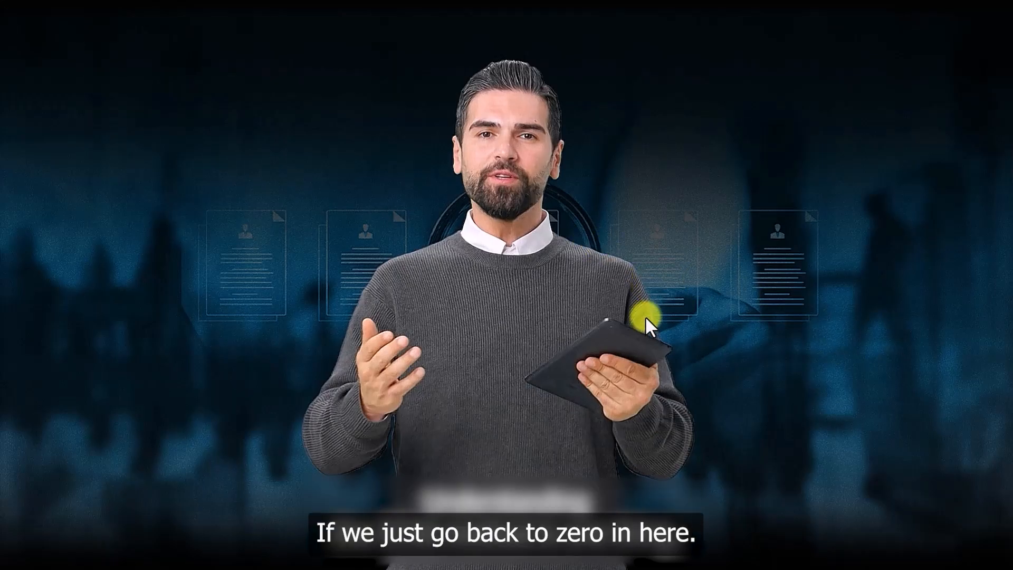
pyautogui.press('Escape')
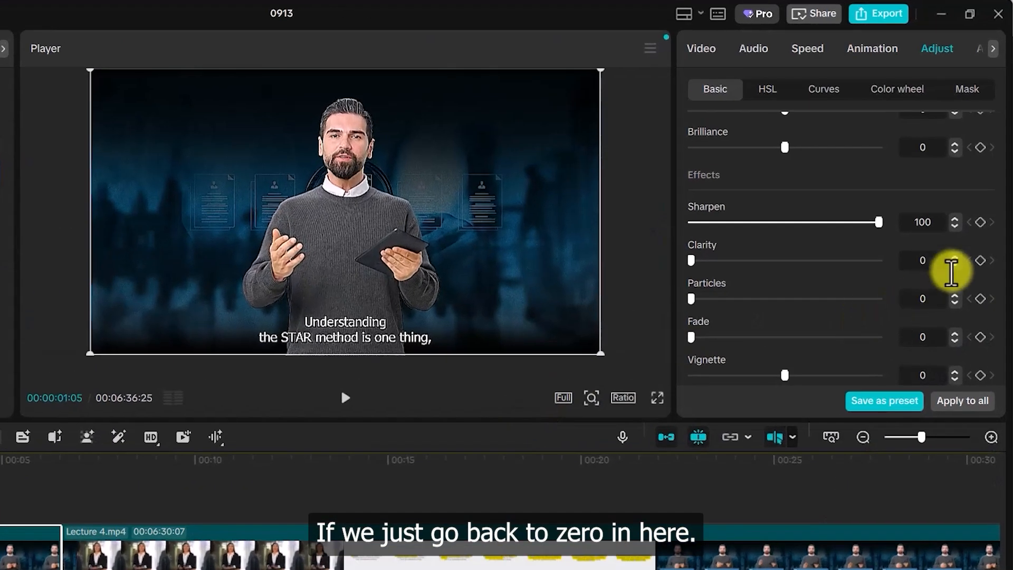
# - Reset the first clip's sharpen to 0 and deselect the clip
pyautogui.moveTo(718, 223); pyautogui.dragTo(822, 226)
pyautogui.moveTo(900, 225); pyautogui.dragTo(906, 224)
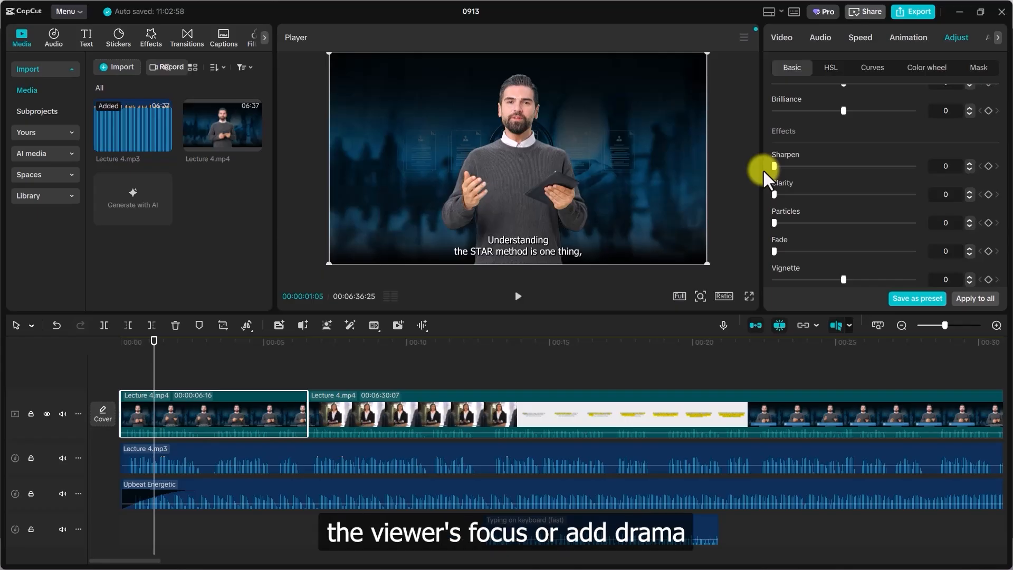
pyautogui.click(170, 365)
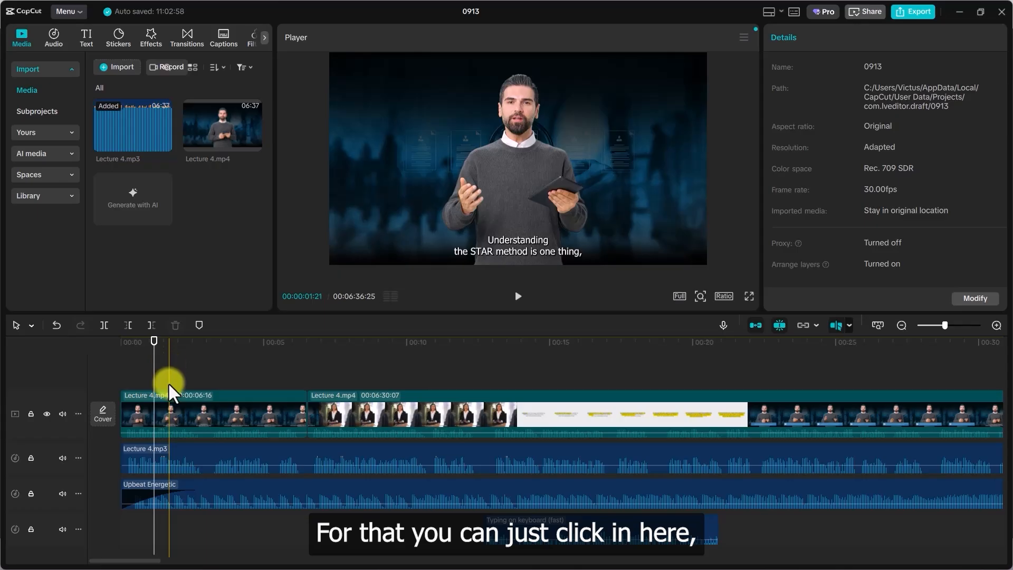
# - Try vignette values of 25 and -32 on the first Lecture 4.mp4 clip, and return the vignette to 0
pyautogui.click(165, 399)
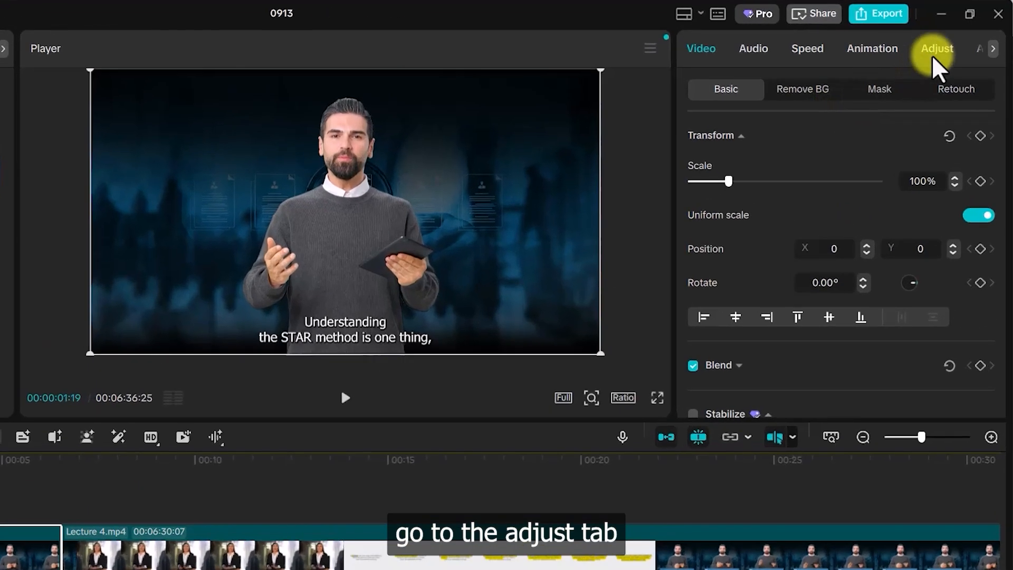
pyautogui.click(946, 44)
pyautogui.scroll(-10, 827, 244)
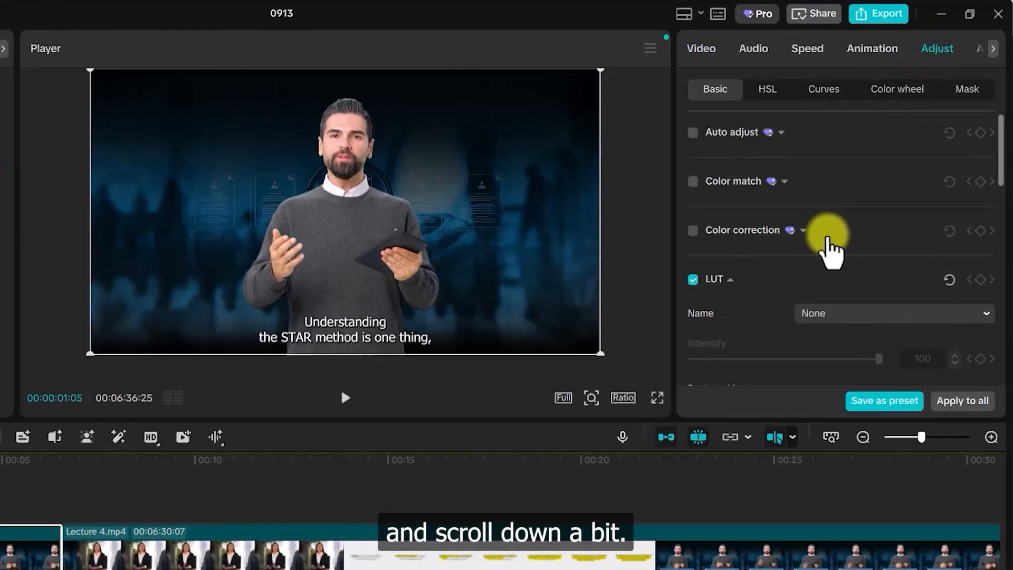
pyautogui.scroll(-1, 828, 240)
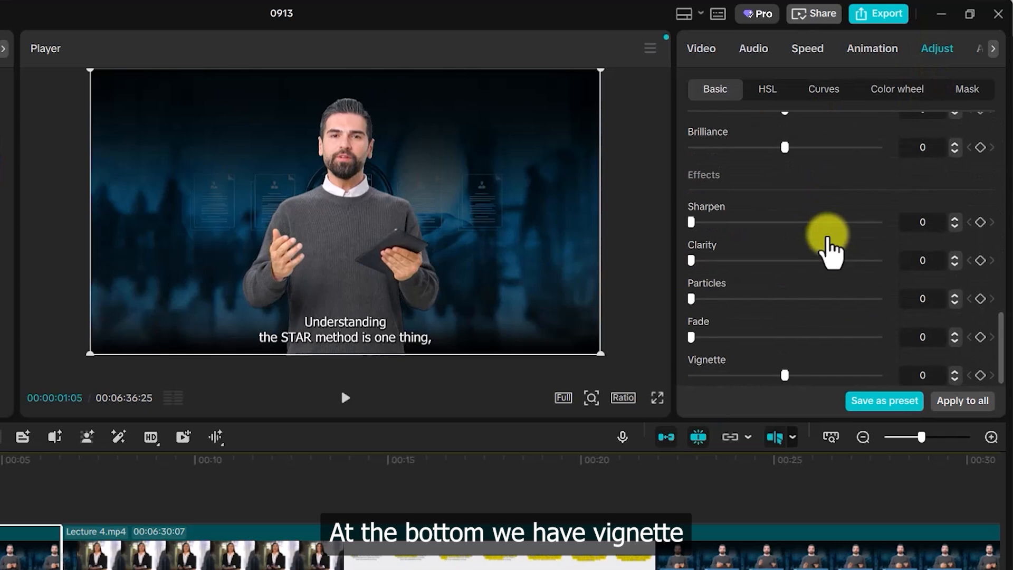
pyautogui.moveTo(784, 375); pyautogui.dragTo(829, 375)
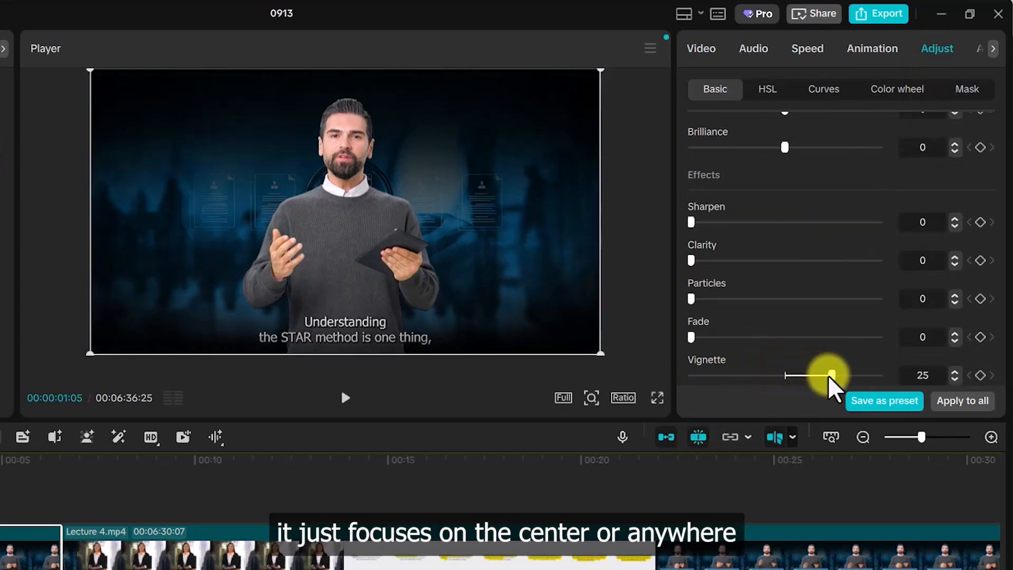
pyautogui.moveTo(827, 375); pyautogui.dragTo(722, 374)
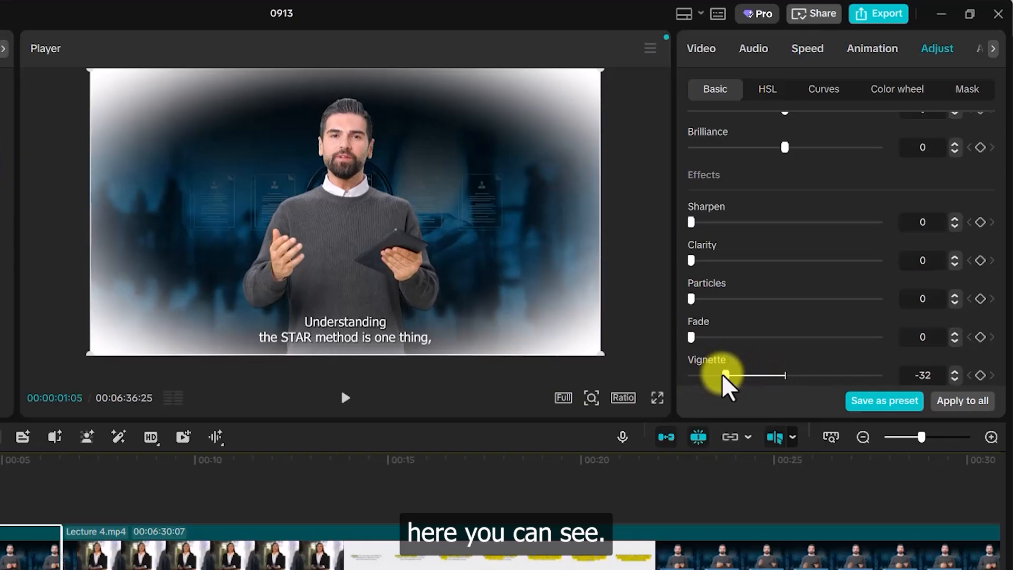
pyautogui.moveTo(722, 373); pyautogui.dragTo(850, 375)
pyautogui.moveTo(777, 382); pyautogui.dragTo(696, 377)
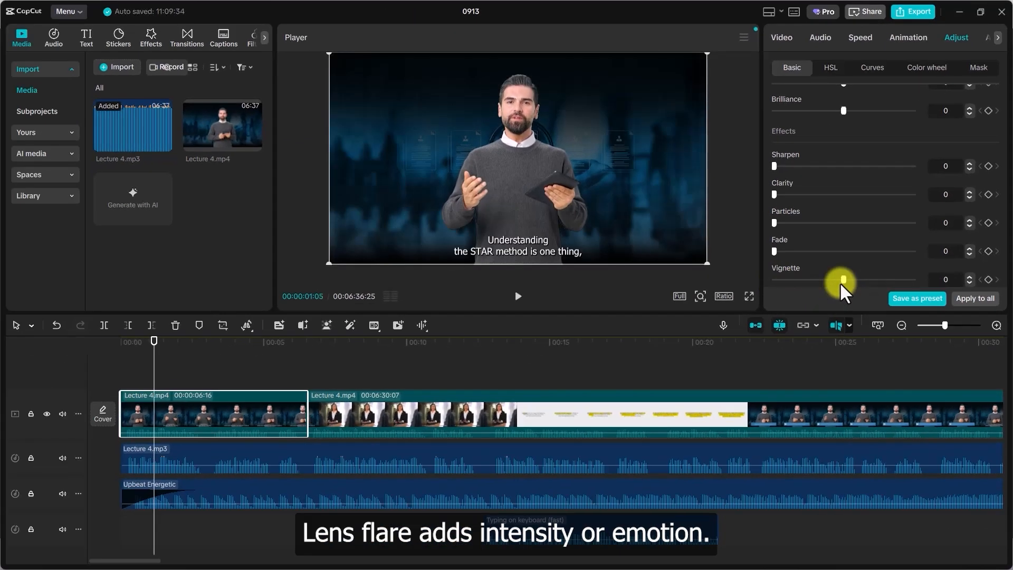
pyautogui.scroll(15, 893, 205)
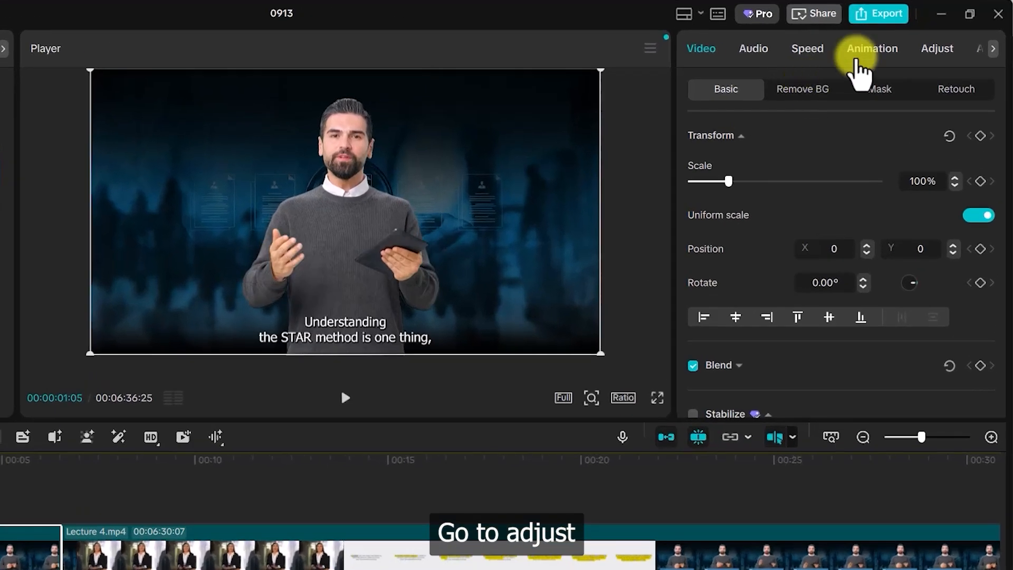
# - Try an HSL adjustment on the first clip's blue range with hue 31, saturation 97 and brightness 51
pyautogui.click(937, 49)
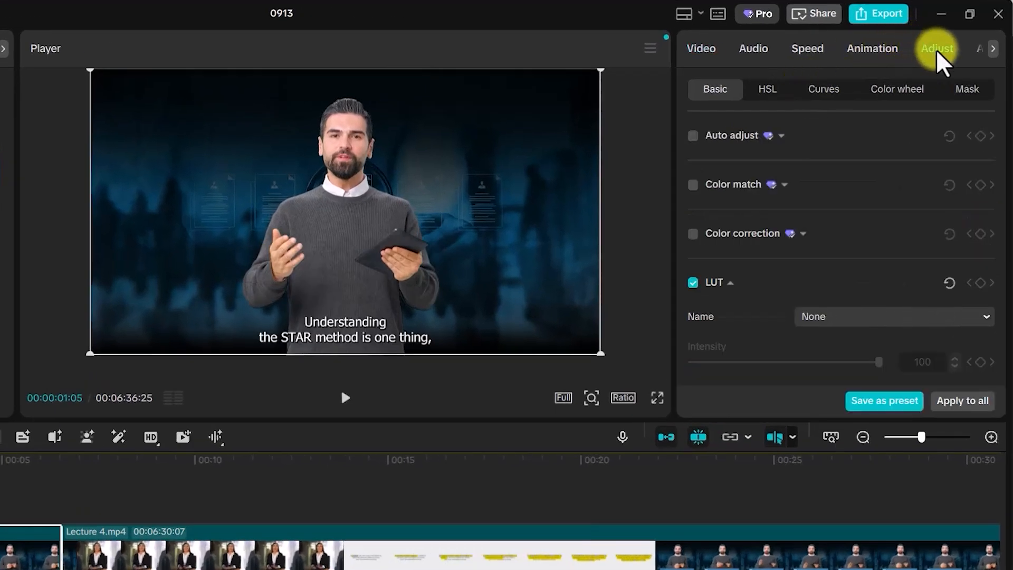
pyautogui.click(769, 90)
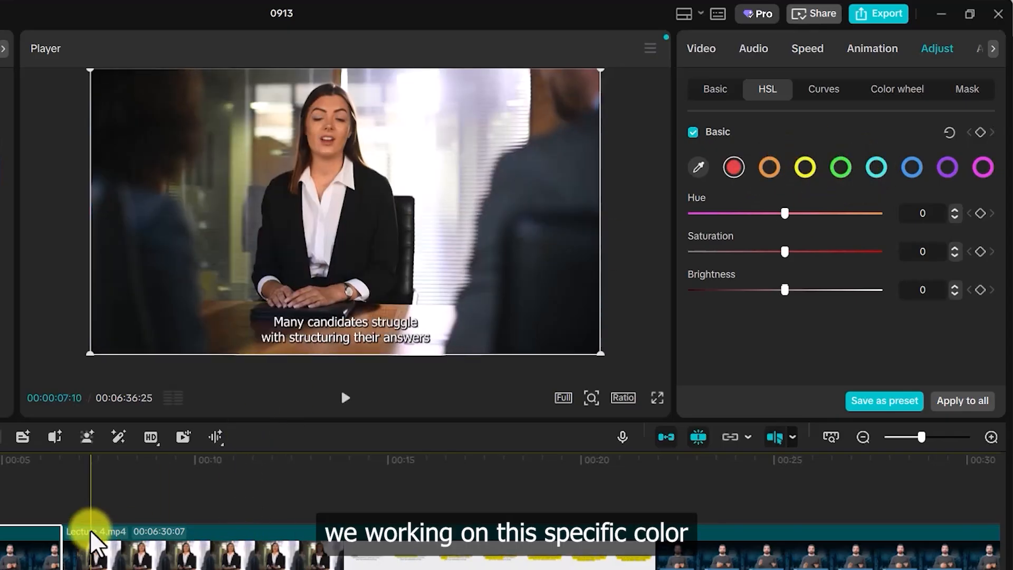
pyautogui.click(910, 168)
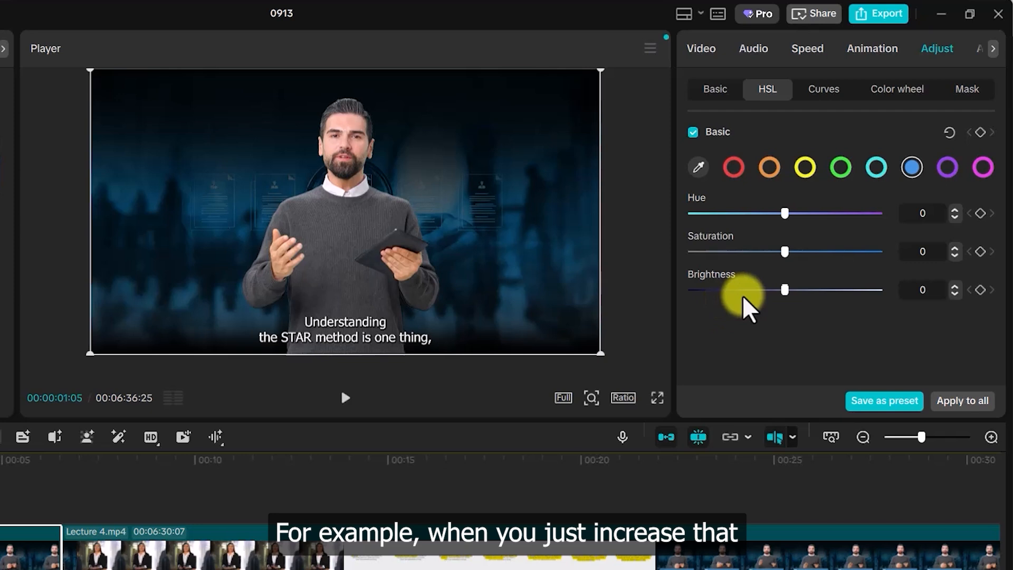
pyautogui.moveTo(785, 212); pyautogui.dragTo(814, 213)
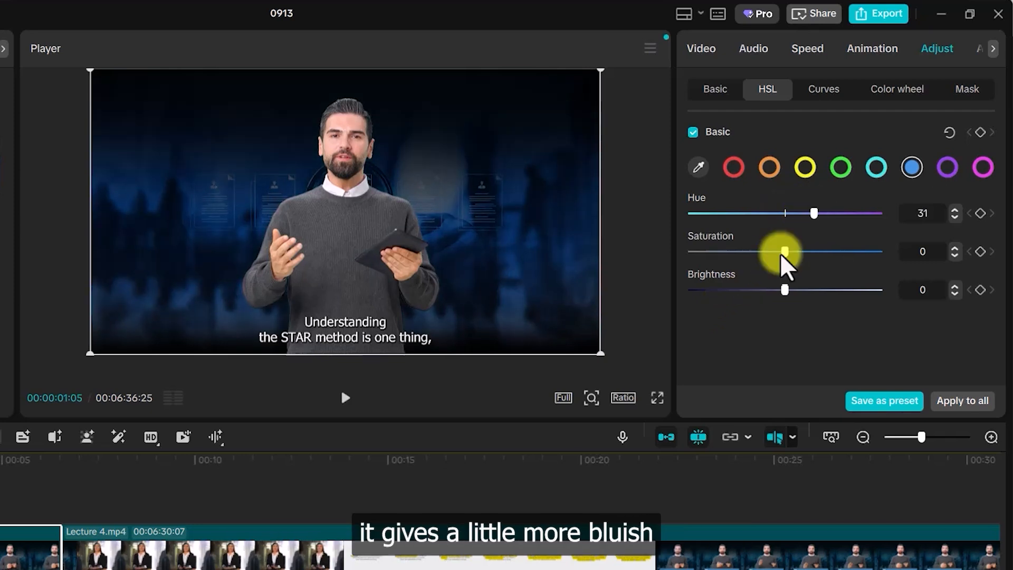
pyautogui.moveTo(784, 252); pyautogui.dragTo(876, 251)
pyautogui.moveTo(786, 290); pyautogui.dragTo(831, 294)
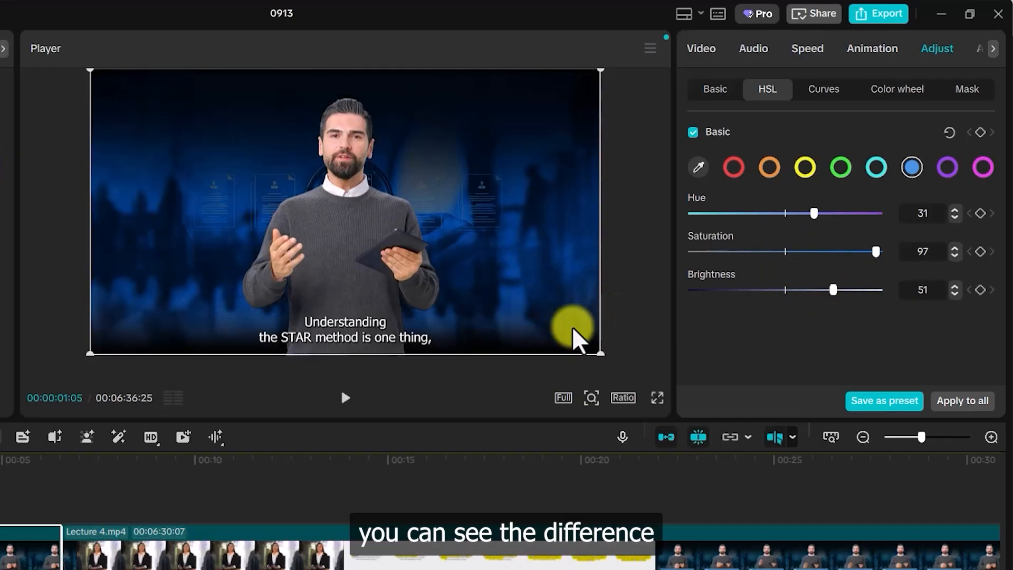
# - Try a blue hue of -54, return the blue hue, saturation and brightness to 0, and deselect the clip
pyautogui.moveTo(814, 213); pyautogui.dragTo(730, 210)
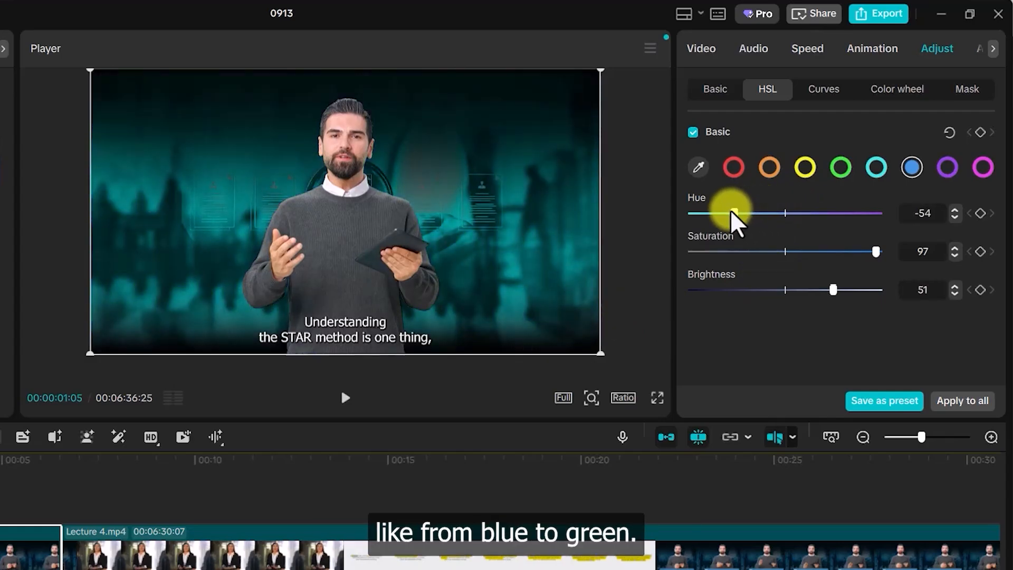
pyautogui.moveTo(831, 293); pyautogui.dragTo(780, 292)
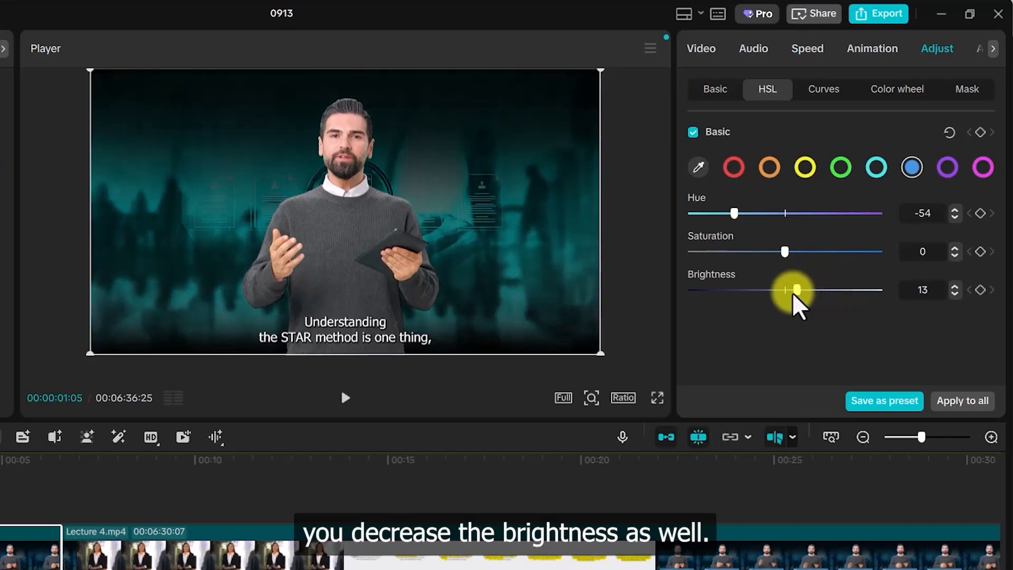
pyautogui.click(783, 212)
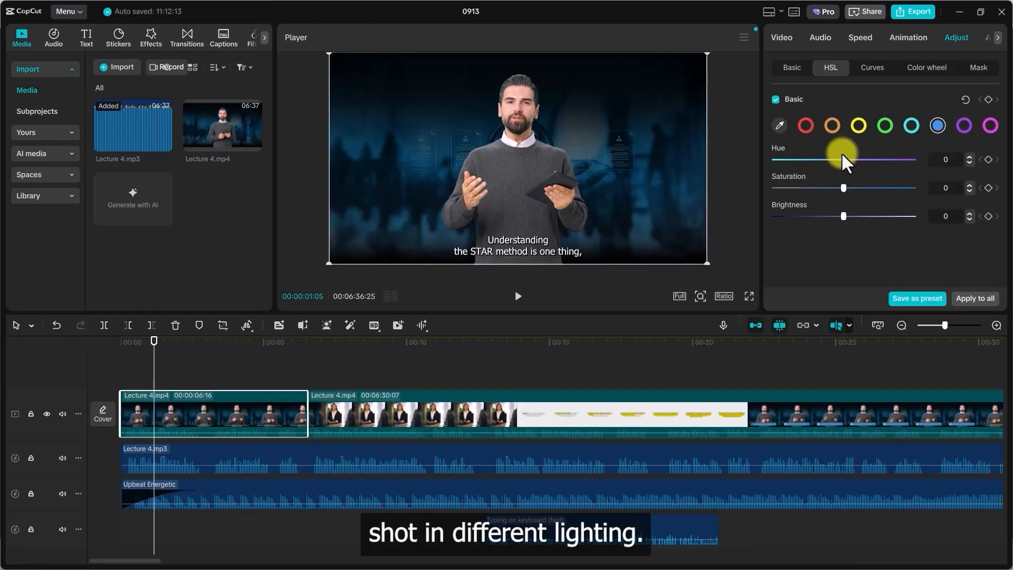
pyautogui.click(161, 372)
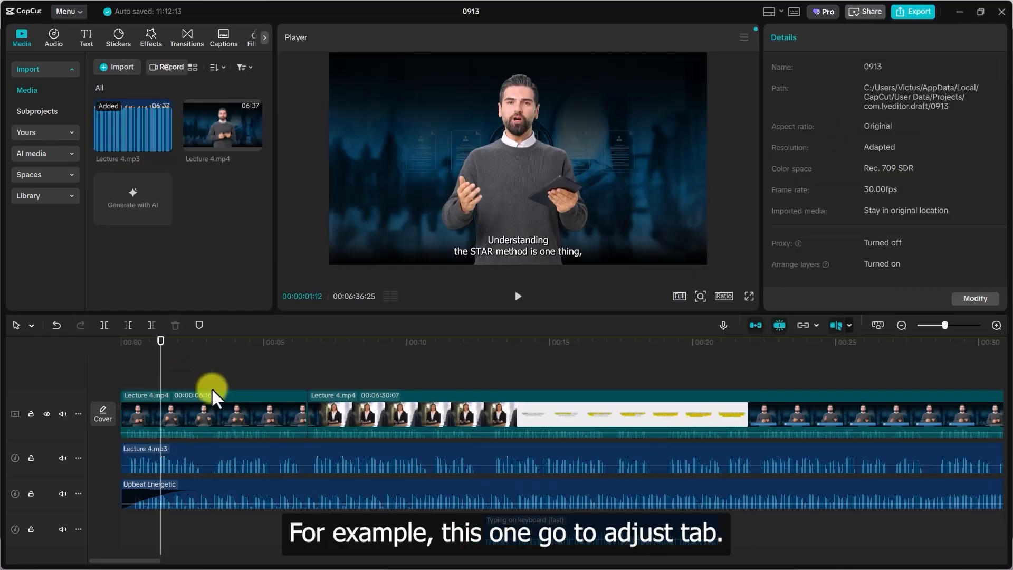
# - Try a cooler color temperature on the first Lecture 4.mp4 clip using the basic color adjustments
pyautogui.click(220, 424)
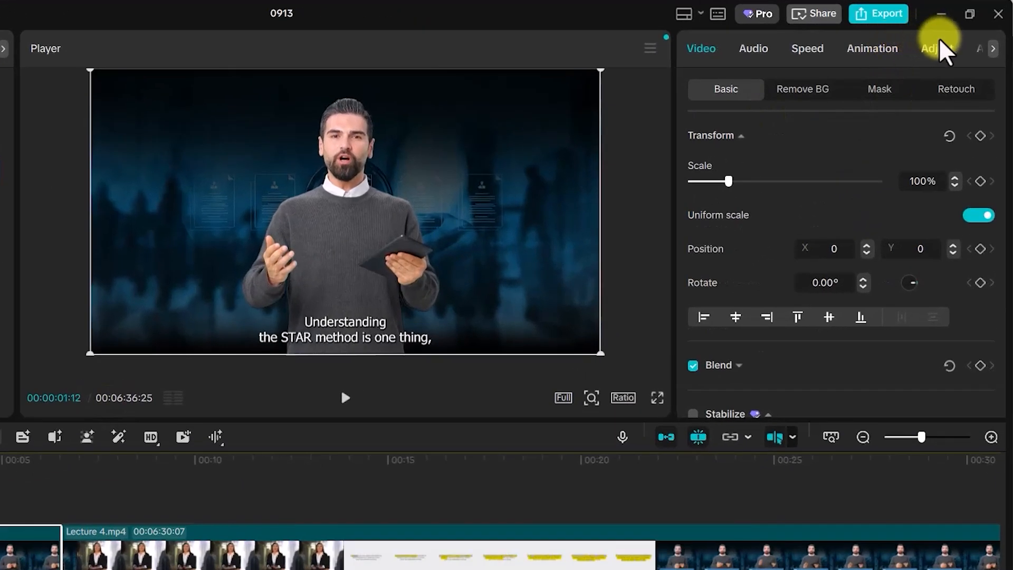
pyautogui.click(957, 36)
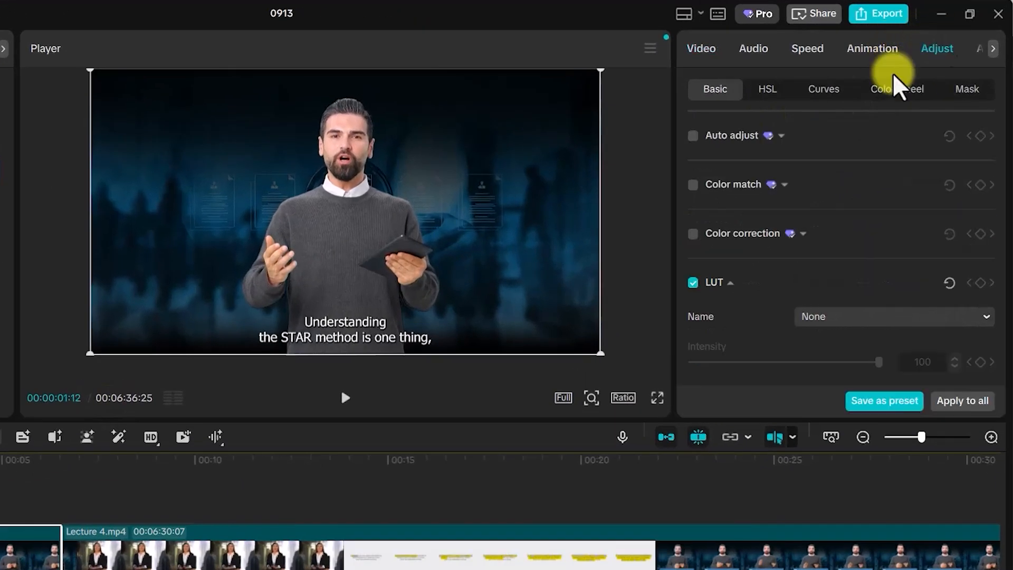
pyautogui.scroll(-3, 788, 203)
pyautogui.scroll(-3, 788, 205)
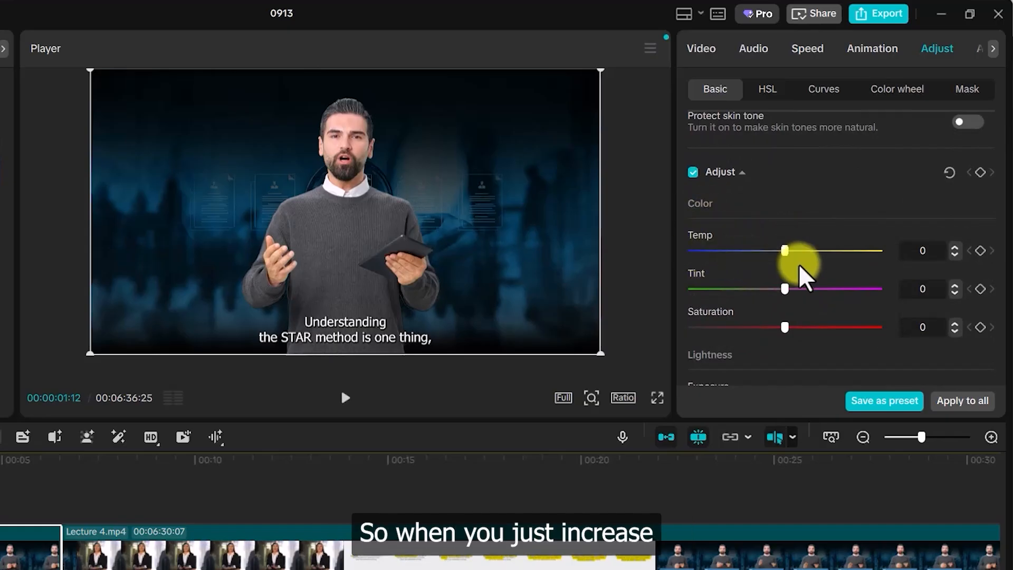
pyautogui.moveTo(796, 250)
pyautogui.mouseDown()
pyautogui.moveTo(844, 250)
pyautogui.moveTo(734, 250)
pyautogui.mouseUp()
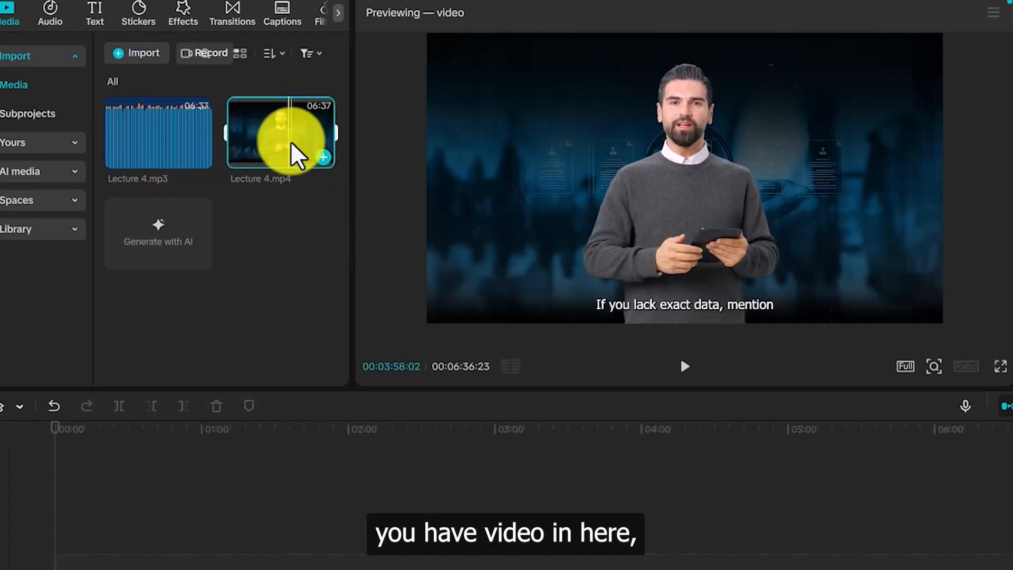
# - Place Lecture 4.mp4 at the start of the empty timeline and add the Lecture 4.mp3 voiceover on a track beneath it
pyautogui.moveTo(272, 139); pyautogui.dragTo(148, 561)
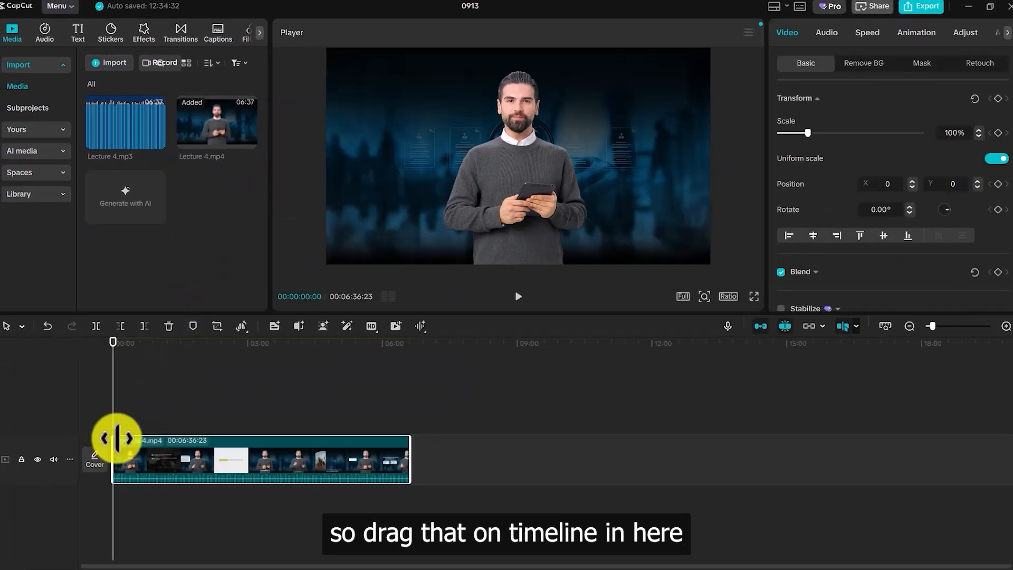
pyautogui.click(154, 402)
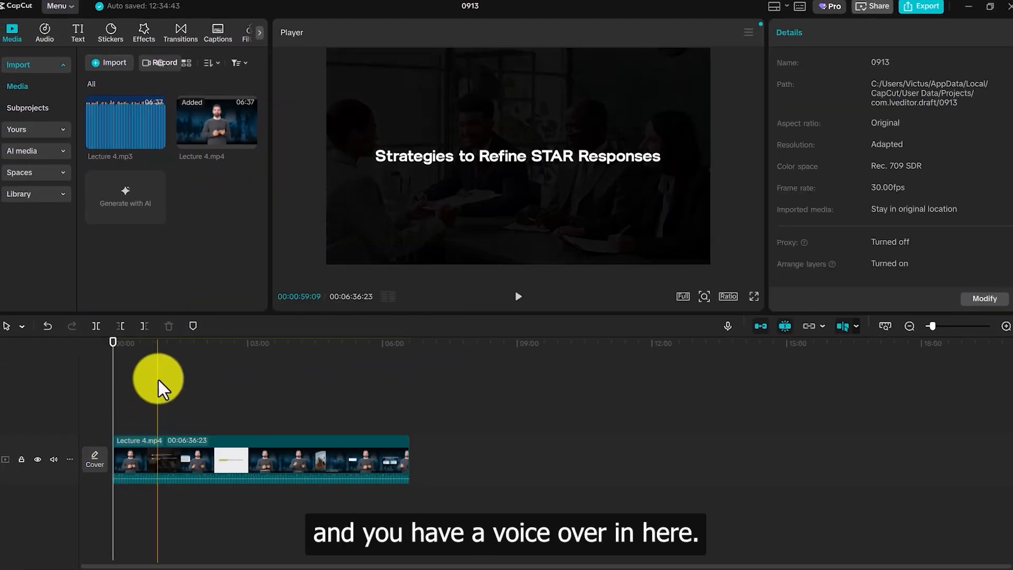
pyautogui.moveTo(132, 121); pyautogui.dragTo(120, 510)
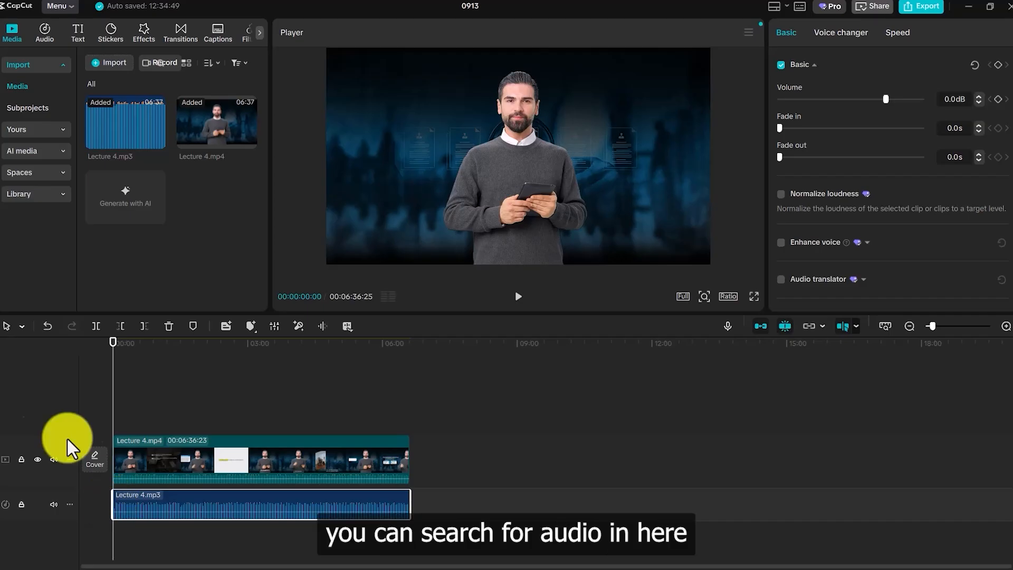
# - Add the Weekend Fun track from the Hot Bgm music to a new audio track below the voiceover, near the timeline's start
pyautogui.click(46, 31)
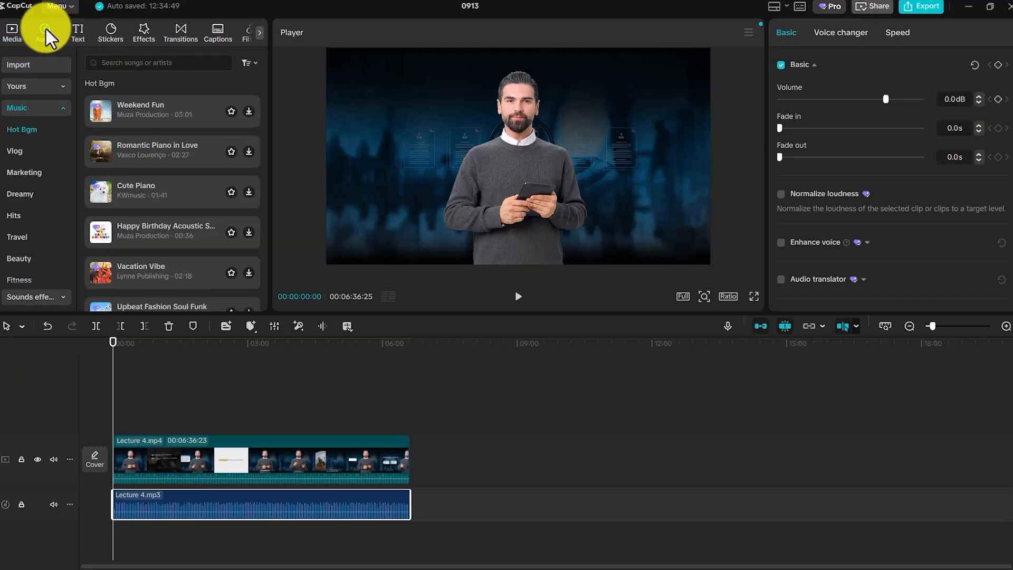
pyautogui.click(171, 111)
pyautogui.moveTo(170, 108); pyautogui.dragTo(132, 543)
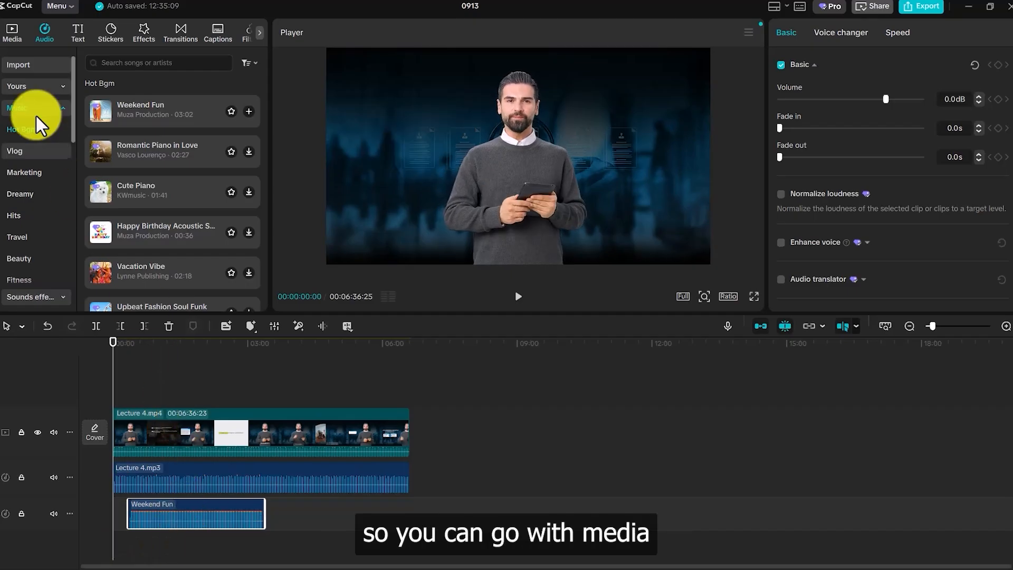
# - Search the stock media library for "interview job" footage
pyautogui.click(15, 37)
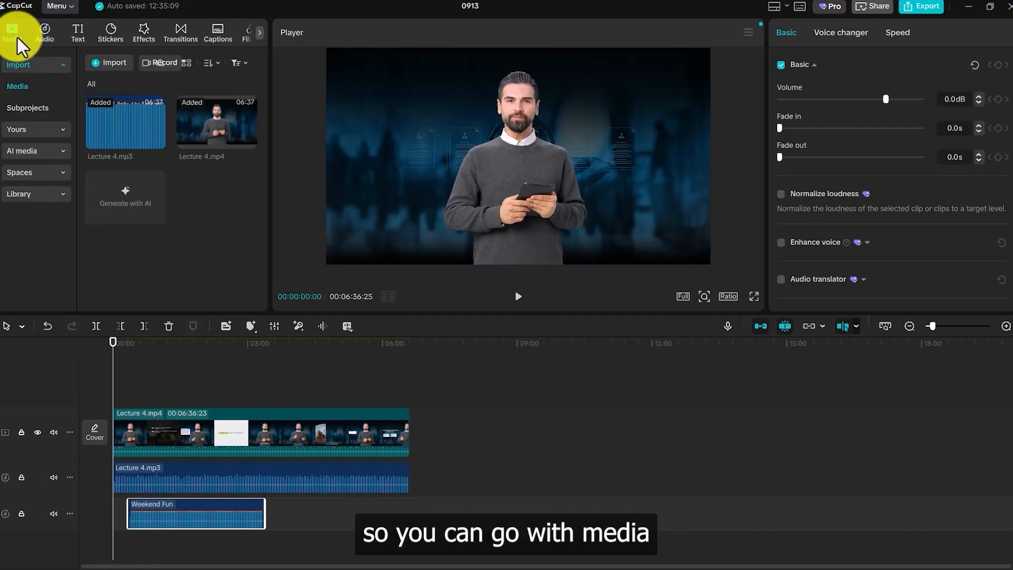
pyautogui.click(61, 150)
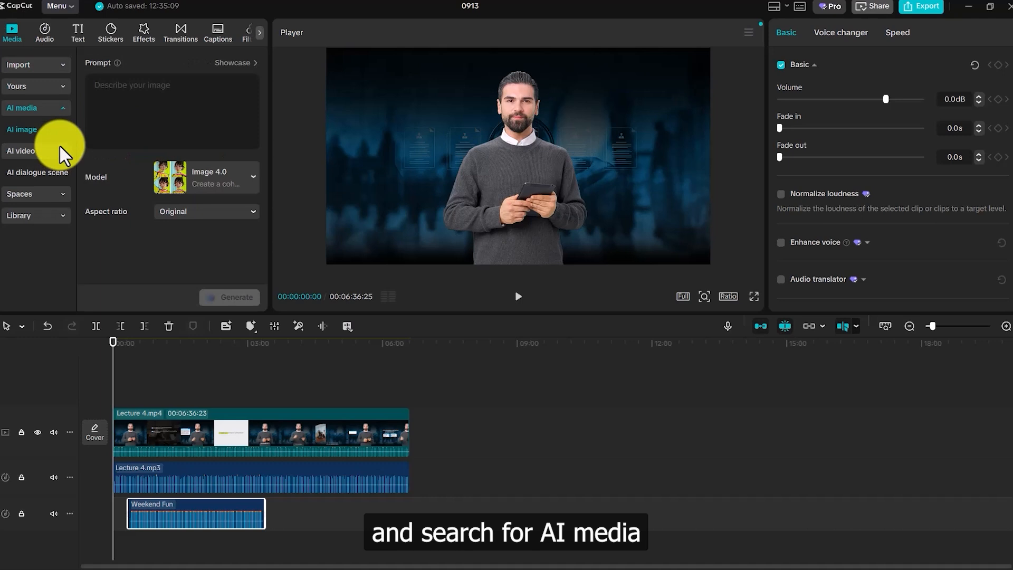
pyautogui.click(61, 216)
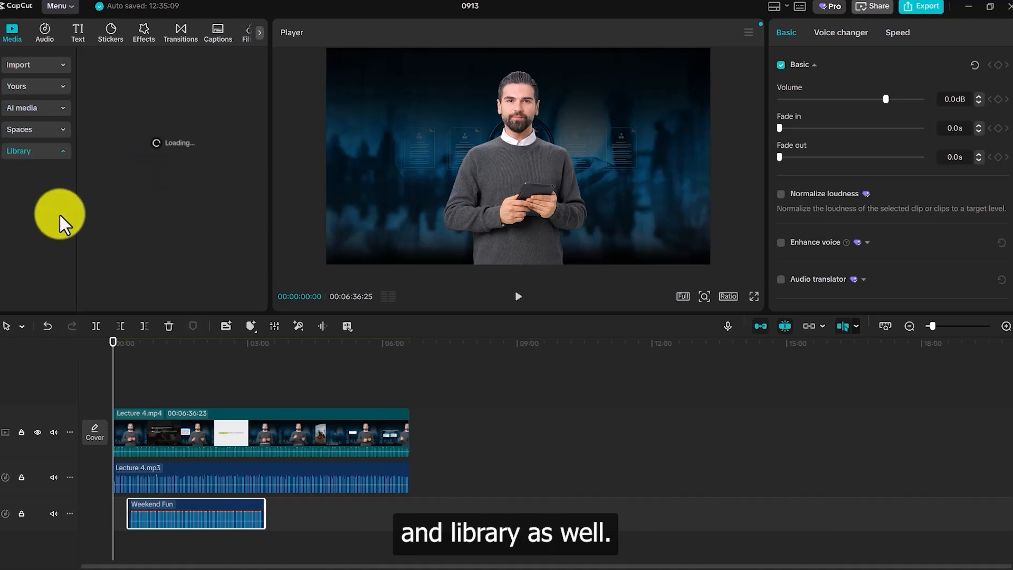
pyautogui.click(160, 66)
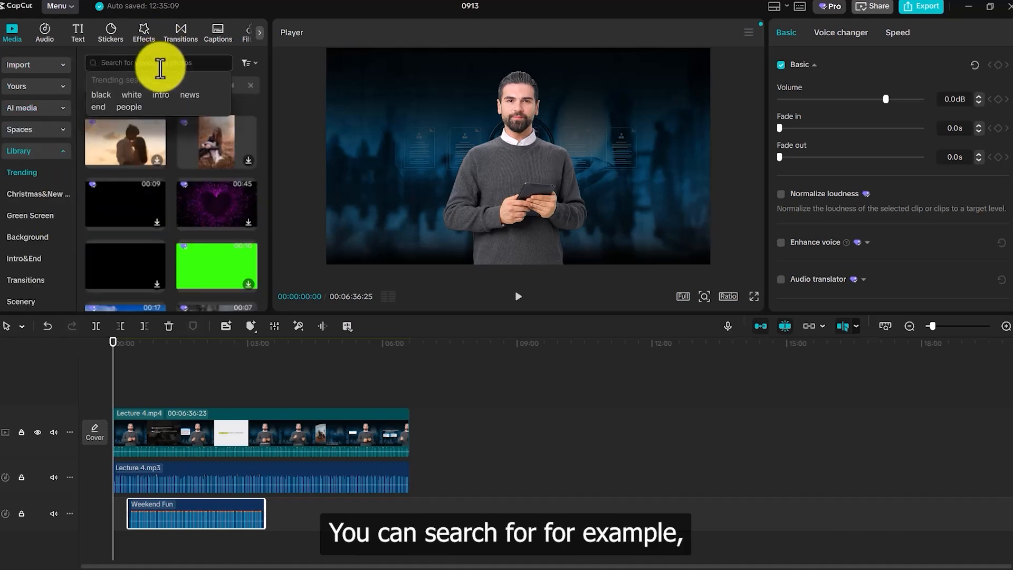
pyautogui.write('interview')
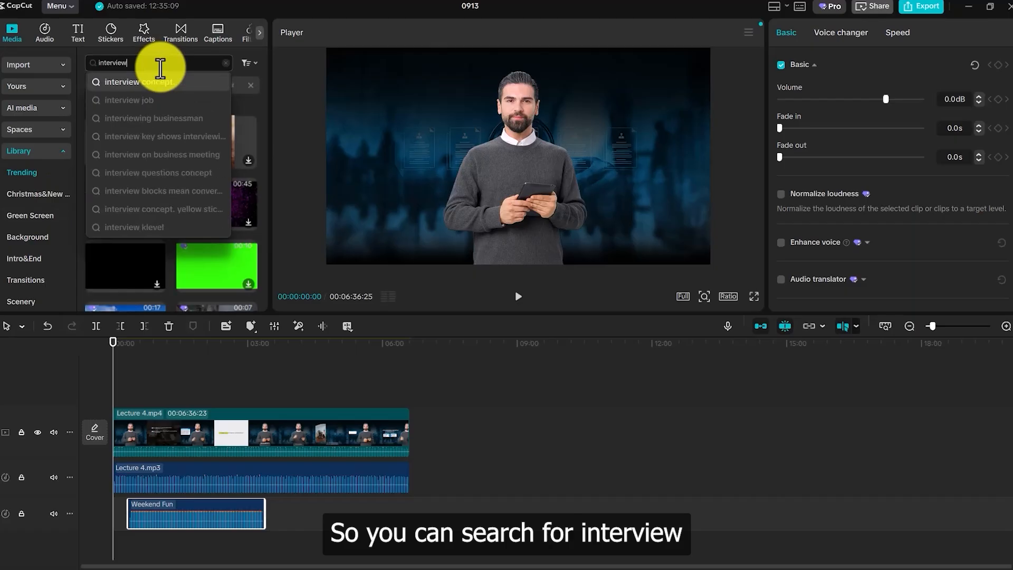
pyautogui.click(153, 101)
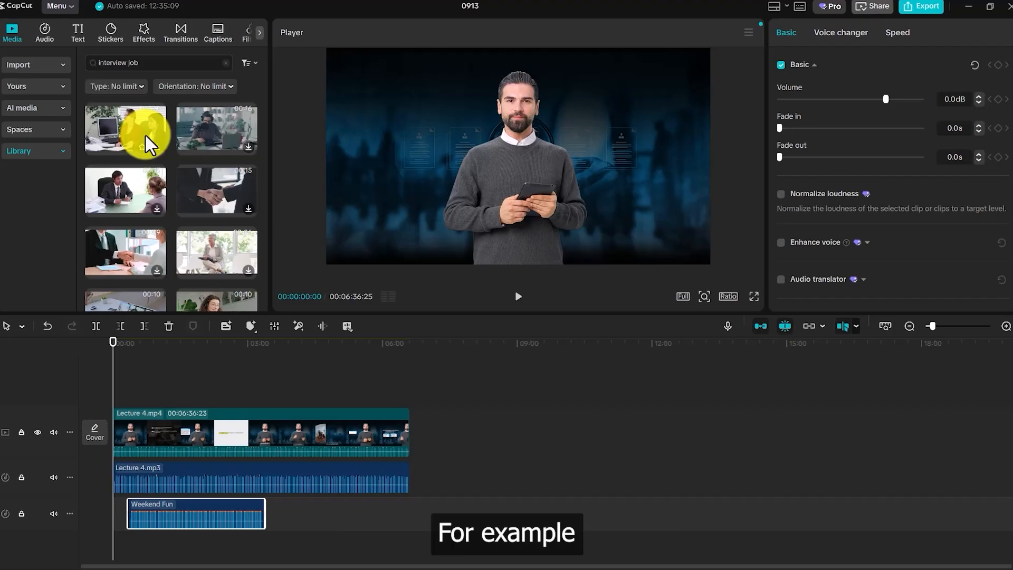
# - Download the stock clip of a businessman interviewing a woman and overlay it above Lecture 4.mp4 at about one minute
pyautogui.click(157, 208)
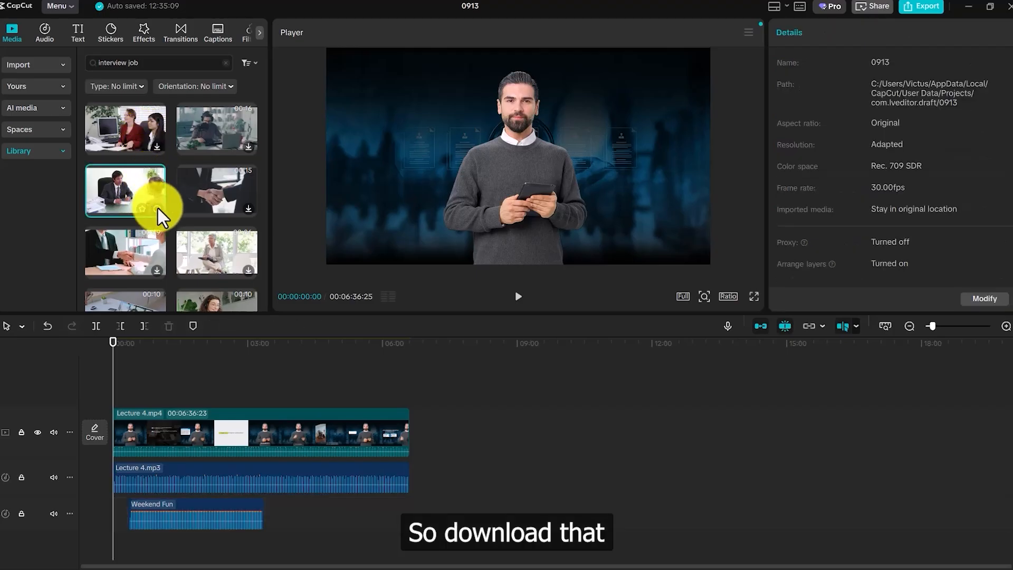
pyautogui.moveTo(131, 184); pyautogui.dragTo(158, 407)
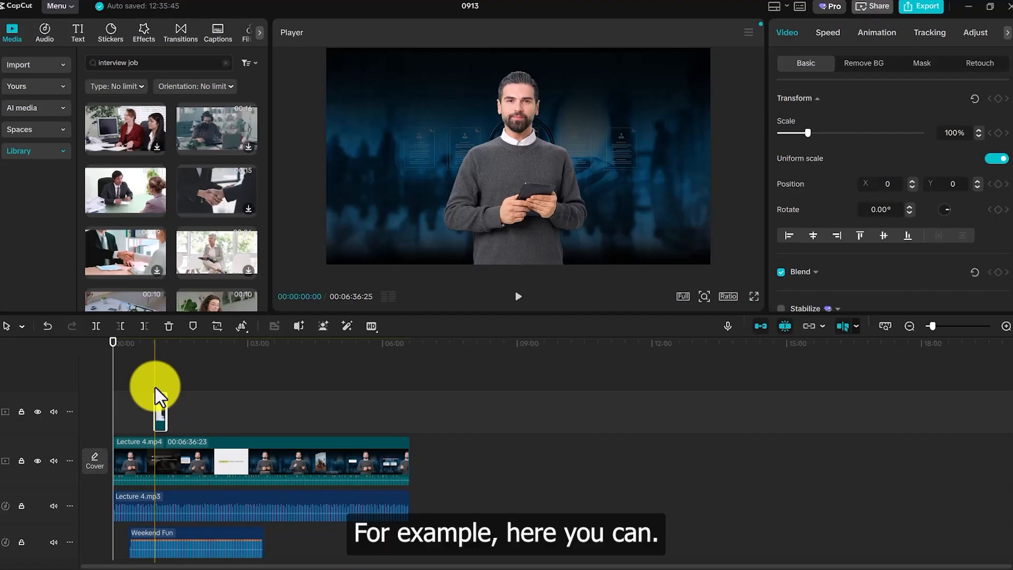
pyautogui.click(148, 462)
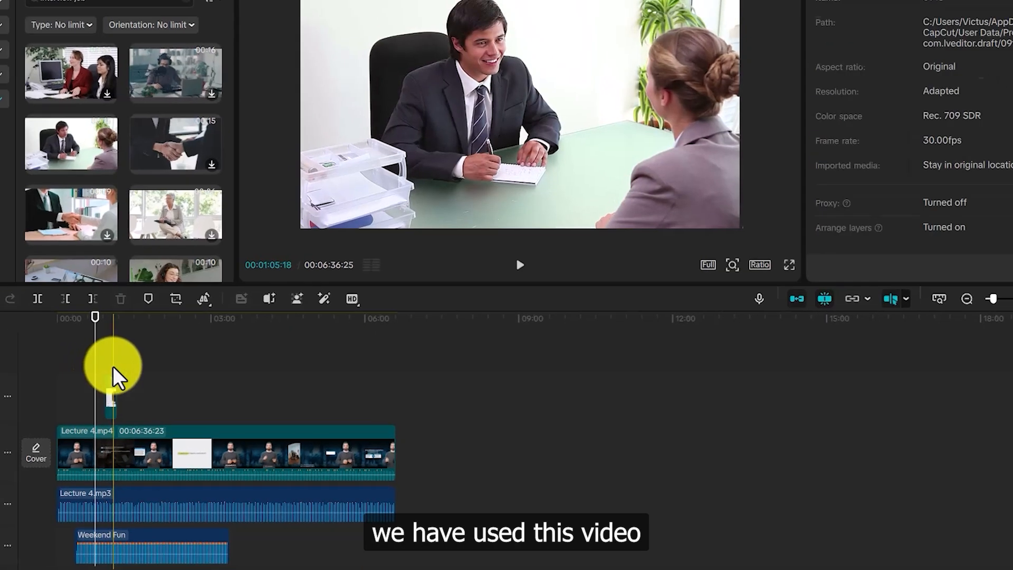
pyautogui.click(109, 367)
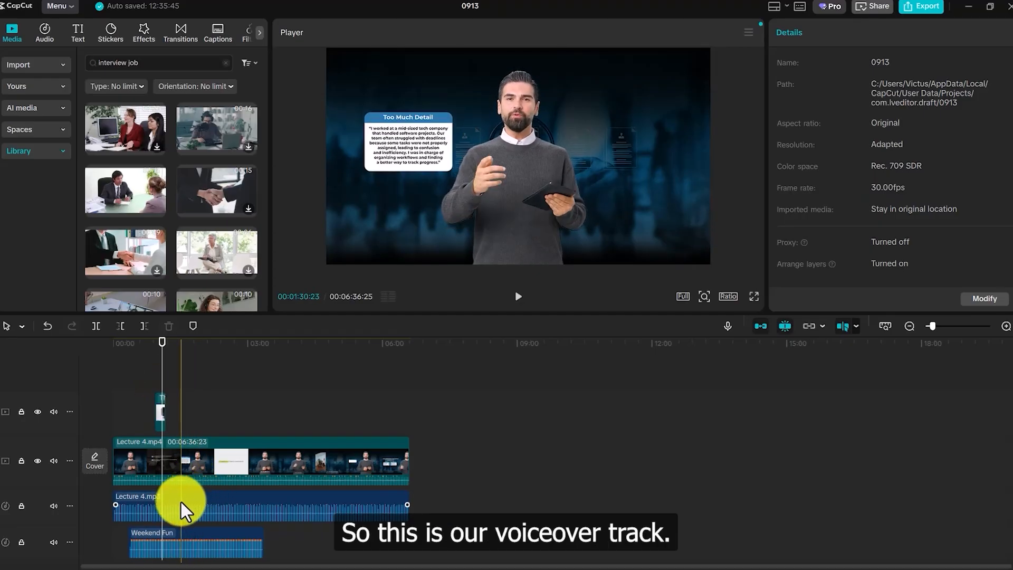
# - Lower the volume of the Weekend Fun music clip to -25.0 dB
pyautogui.click(192, 500)
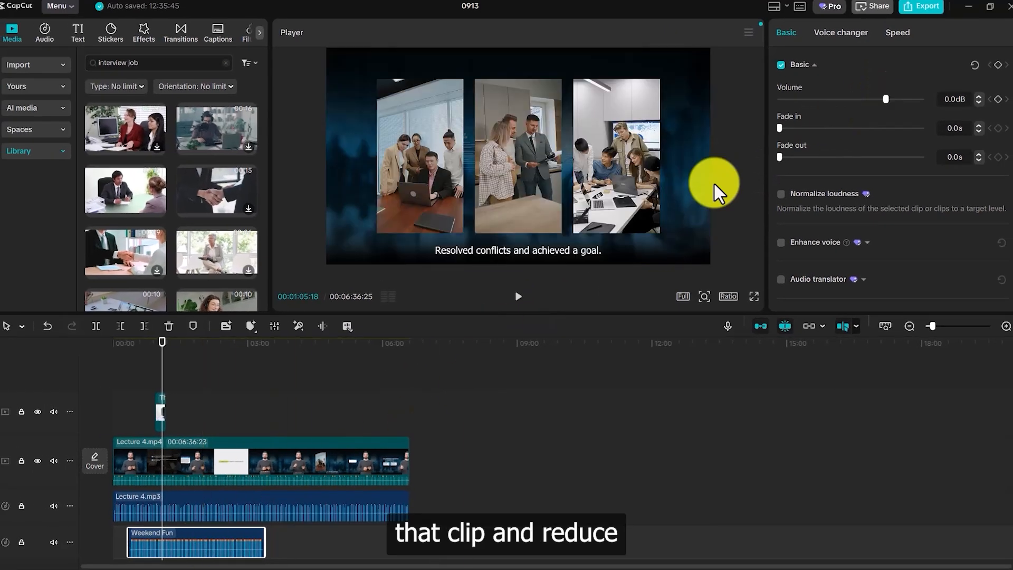
pyautogui.moveTo(853, 105); pyautogui.dragTo(845, 105)
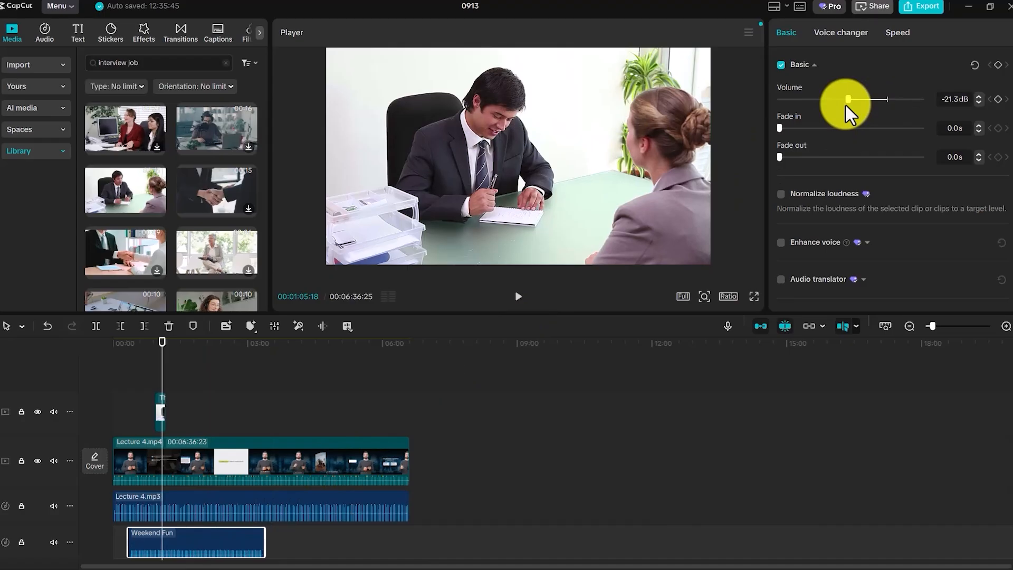
pyautogui.moveTo(846, 104); pyautogui.dragTo(839, 103)
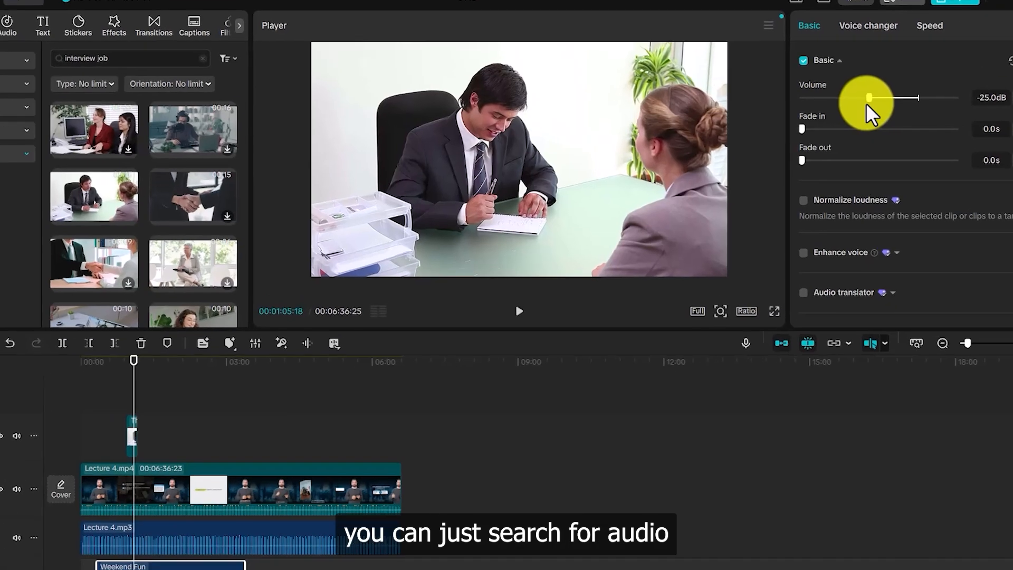
# - Search the audio library for "typing sound effect"
pyautogui.click(3, 24)
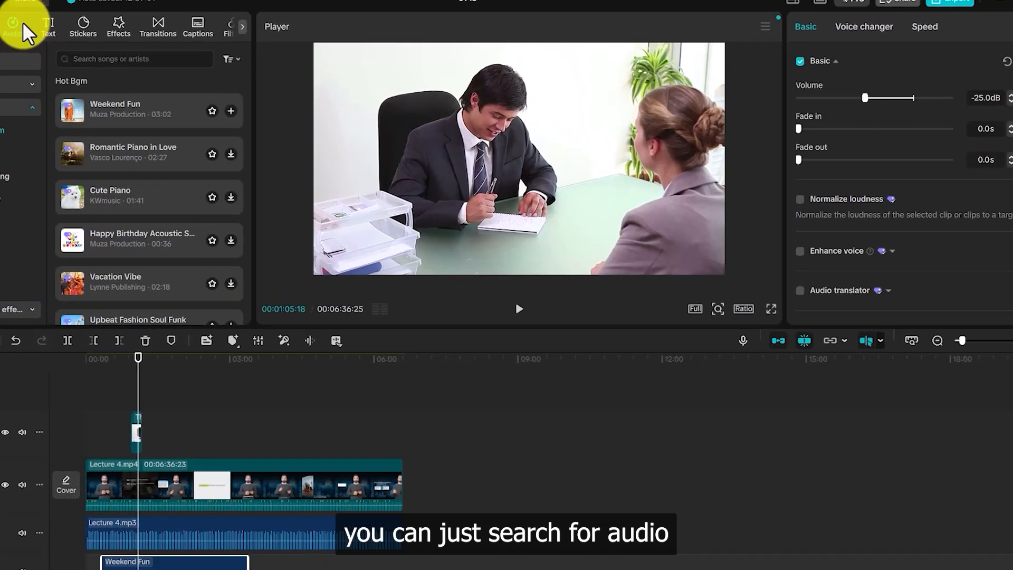
pyautogui.click(74, 57)
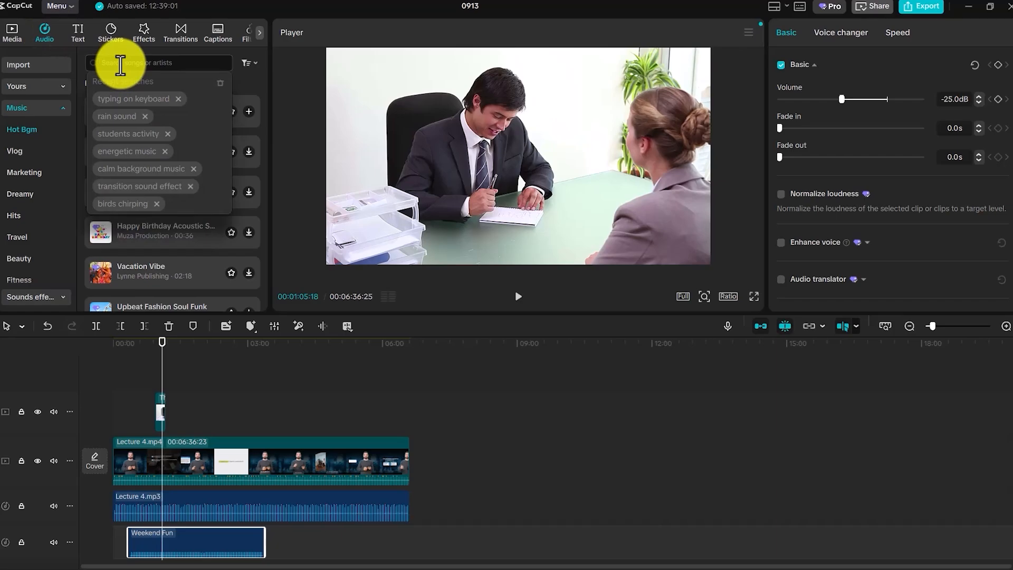
pyautogui.write('typ')
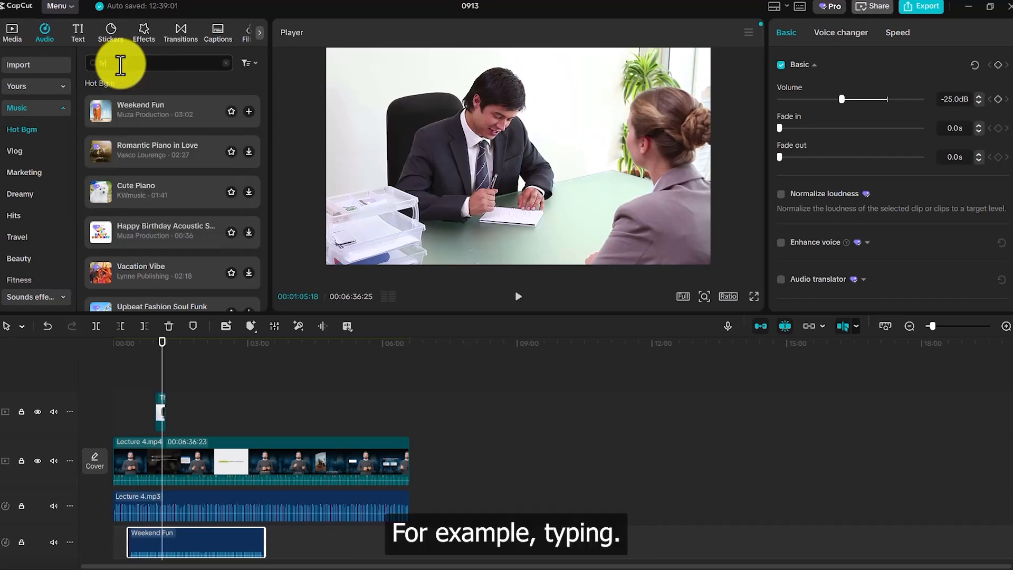
pyautogui.write('i')
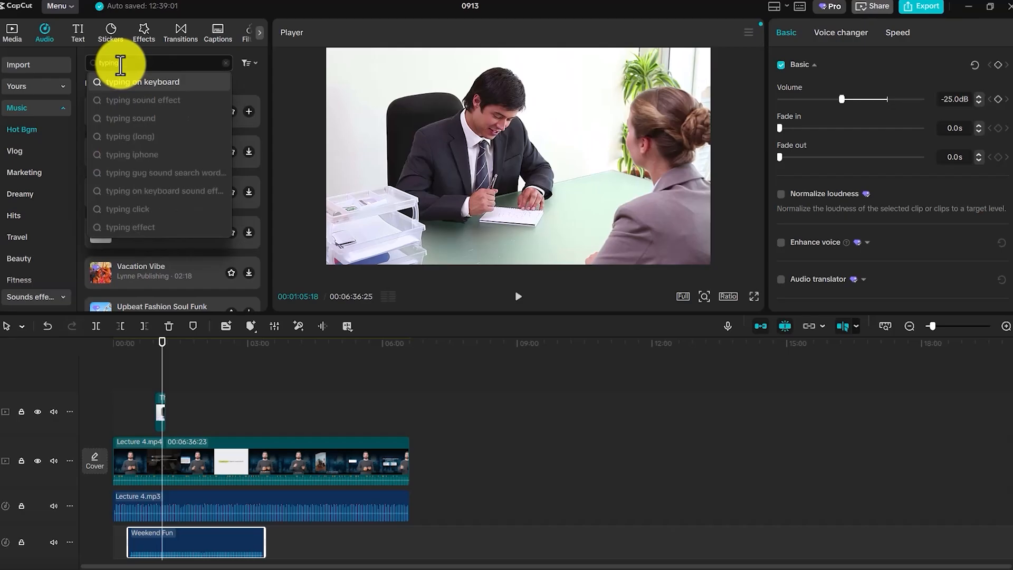
pyautogui.write('ng')
pyautogui.click(133, 100)
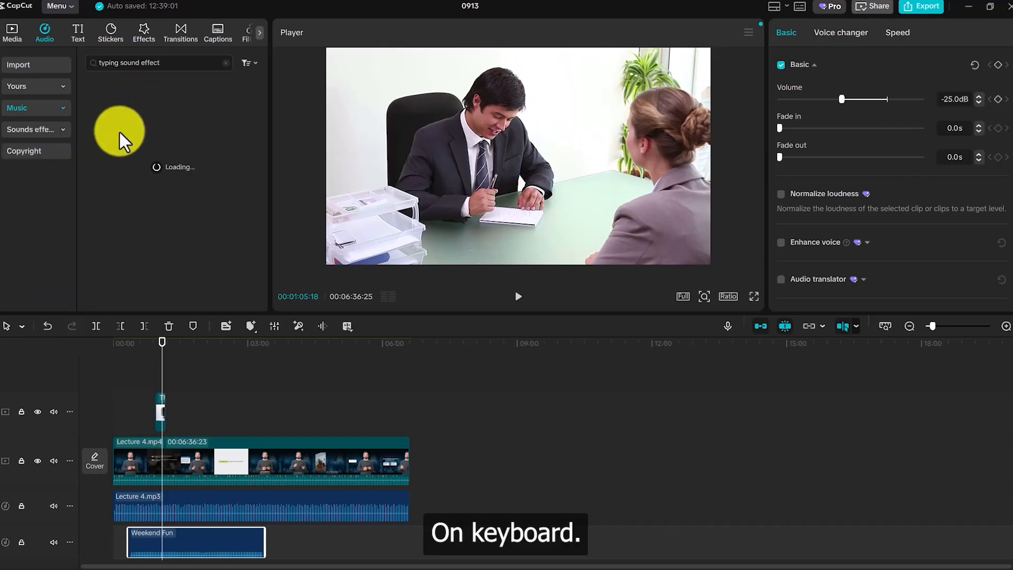
# - Place the Typing sound (keyboard) 1 minute effect on a new track below the music, where the white quote slide appears at about 2:14
pyautogui.click(214, 344)
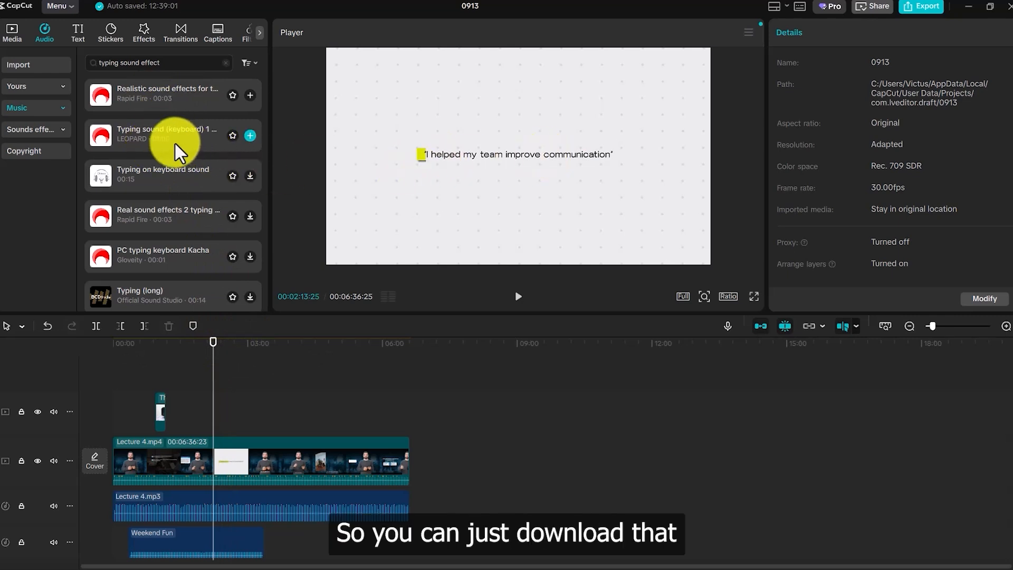
pyautogui.moveTo(185, 141); pyautogui.dragTo(211, 546)
pyautogui.click(220, 343)
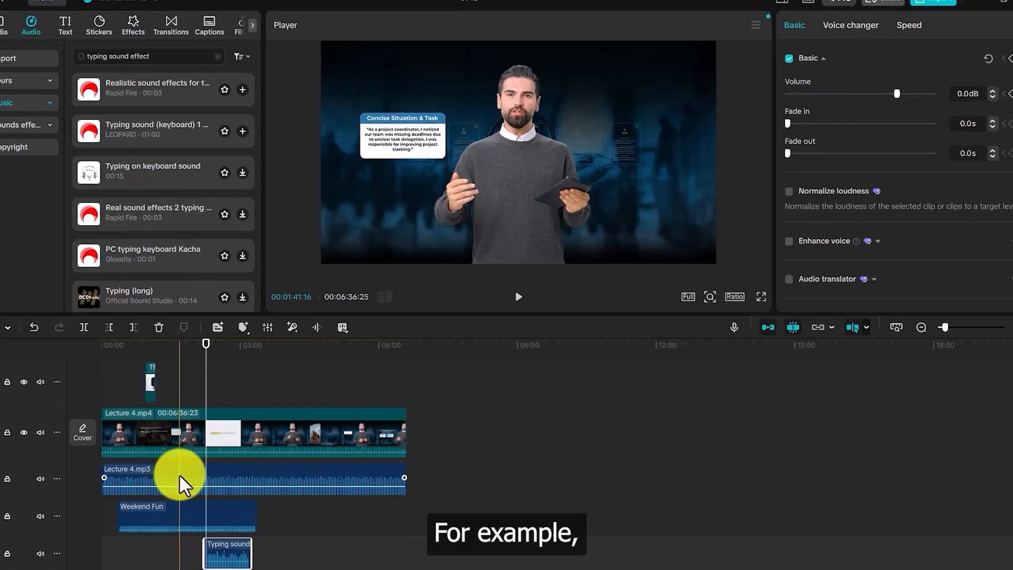
# - Trim the end of the typing sound clip back to about 2:23, shortly after the white quote slide
pyautogui.click(187, 505)
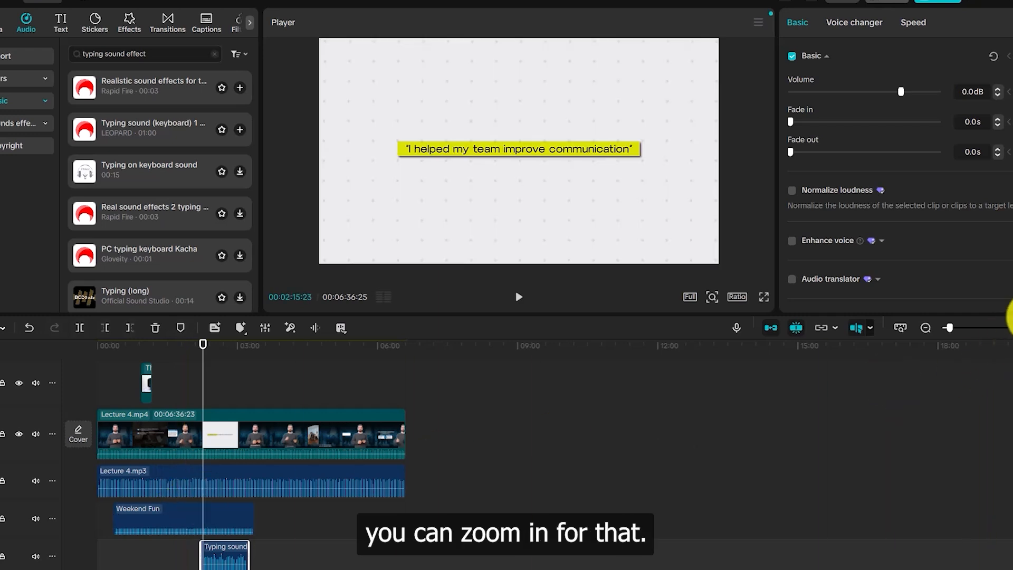
pyautogui.click(1008, 327)
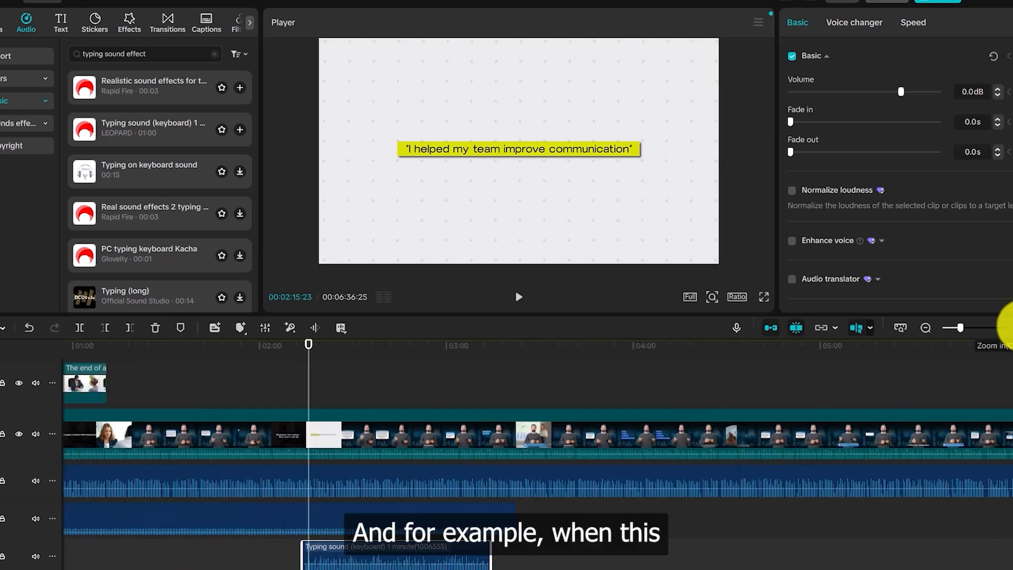
pyautogui.click(1008, 328)
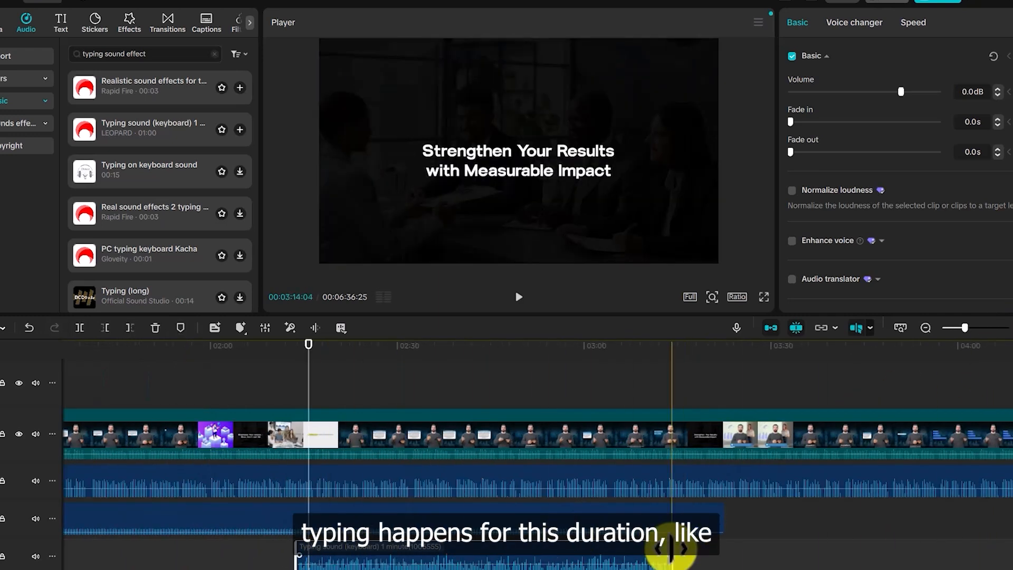
pyautogui.moveTo(669, 558); pyautogui.dragTo(353, 563)
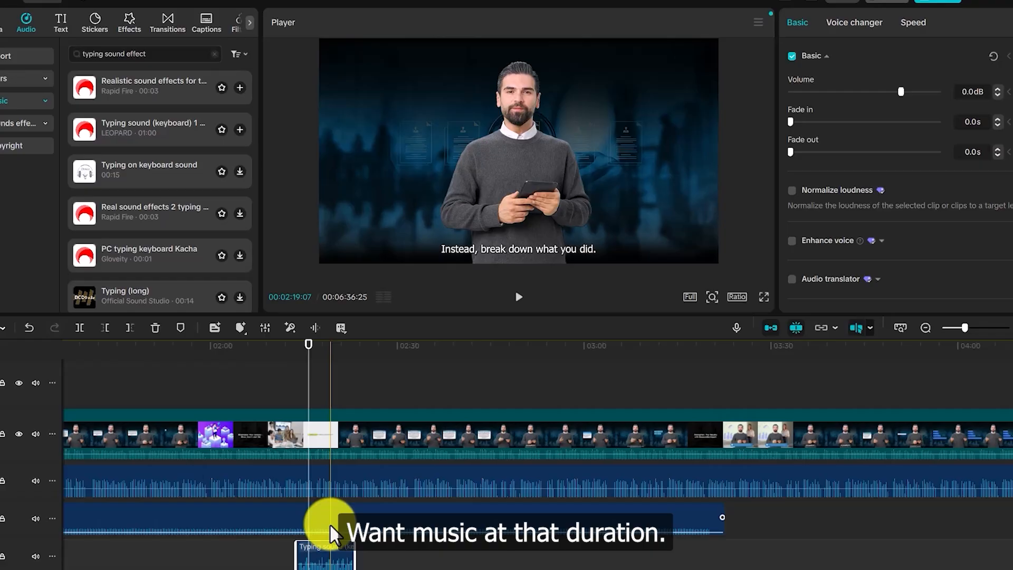
# - Split the Weekend Fun music near the start of the typing sound at about 2:16 and again at its end, 2:23
pyautogui.click(314, 514)
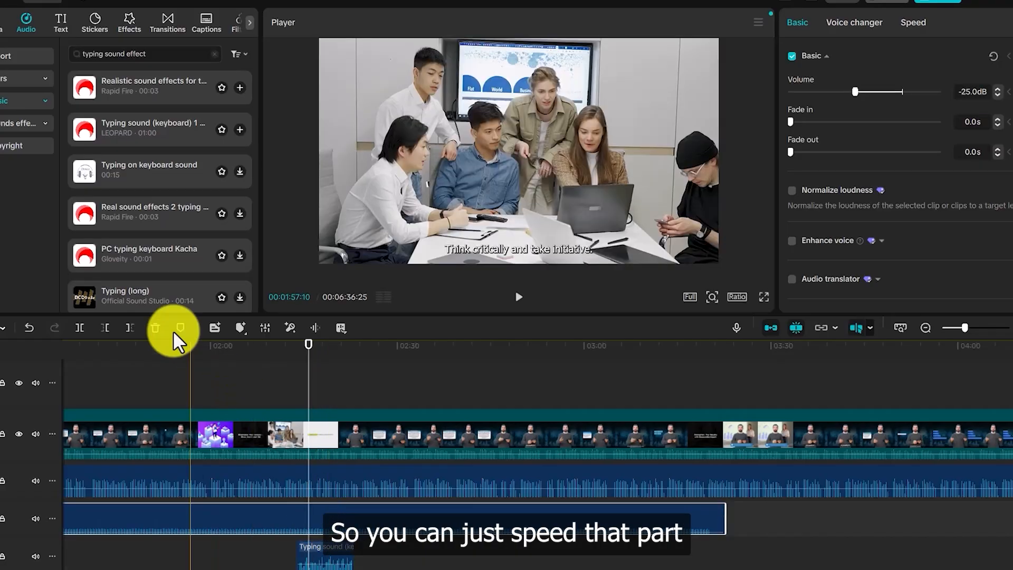
pyautogui.click(80, 327)
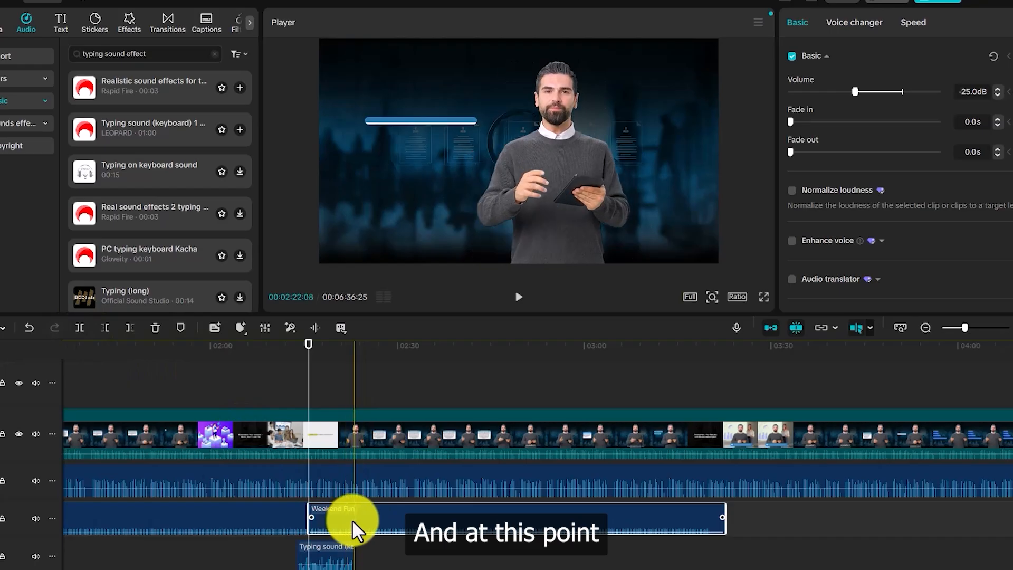
pyautogui.click(354, 382)
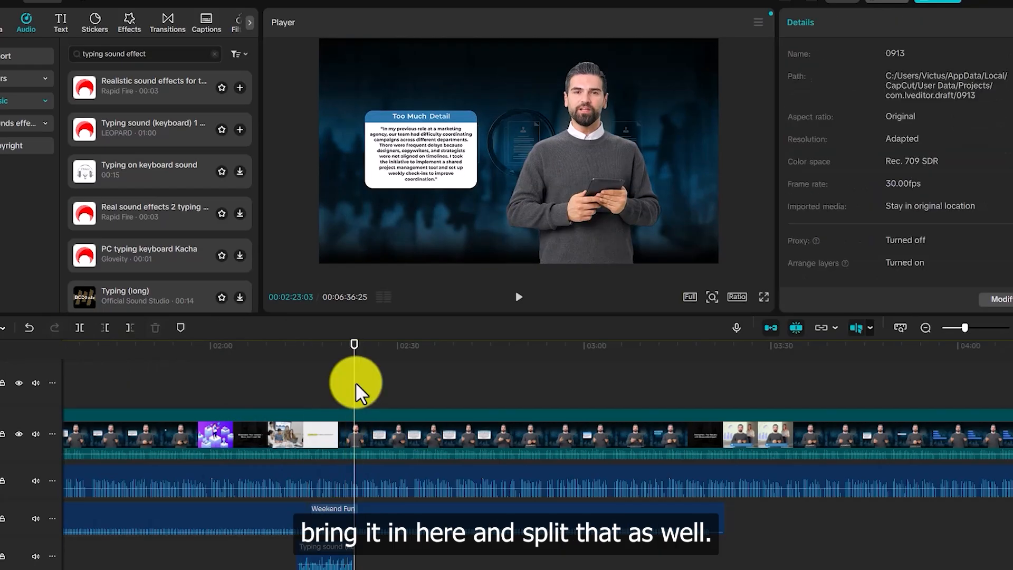
pyautogui.click(375, 519)
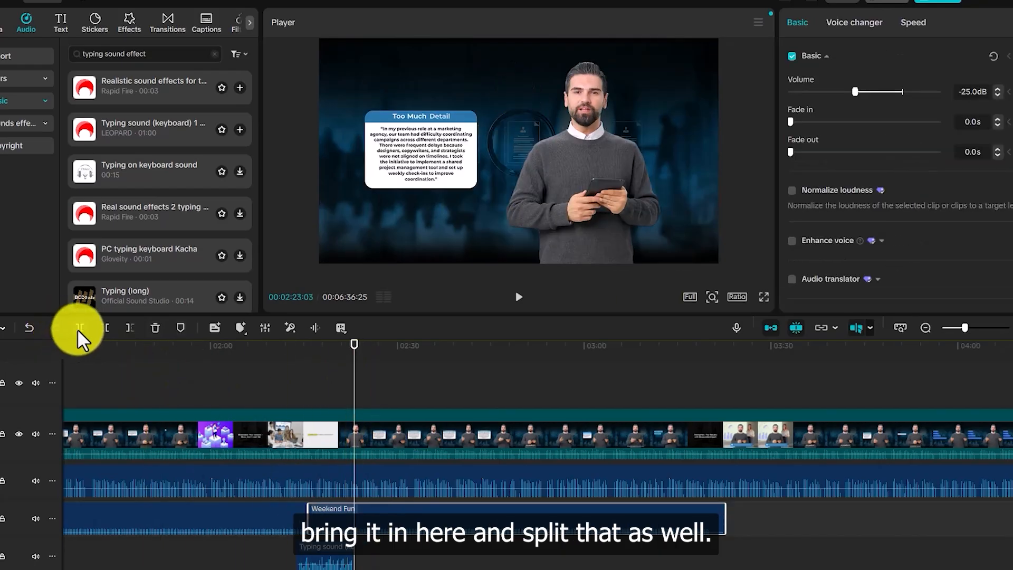
pyautogui.click(79, 327)
# - Mute the short middle Weekend Fun segment above the typing sound by lowering its volume to -∞ dB
pyautogui.click(334, 524)
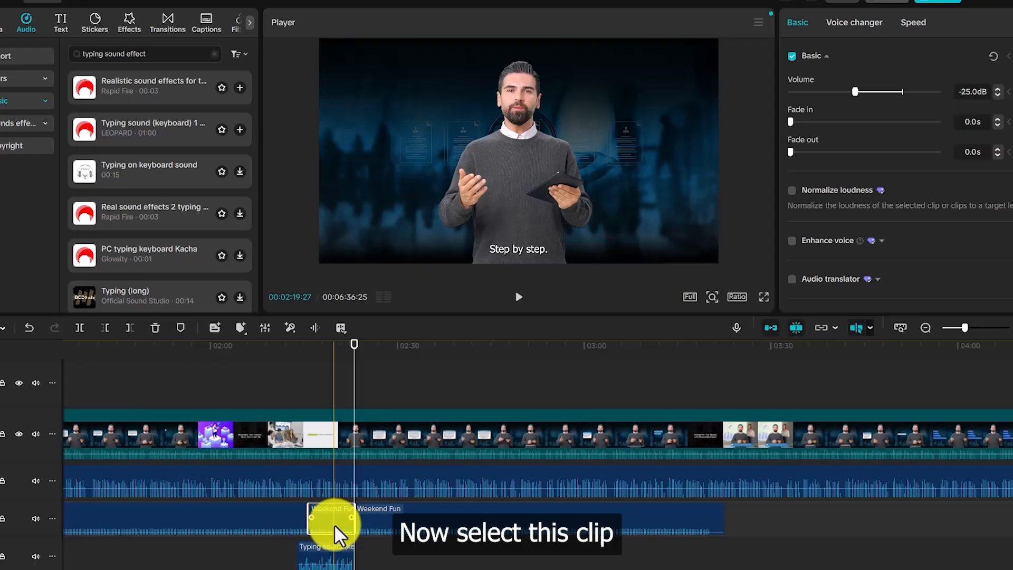
pyautogui.moveTo(852, 92); pyautogui.dragTo(787, 107)
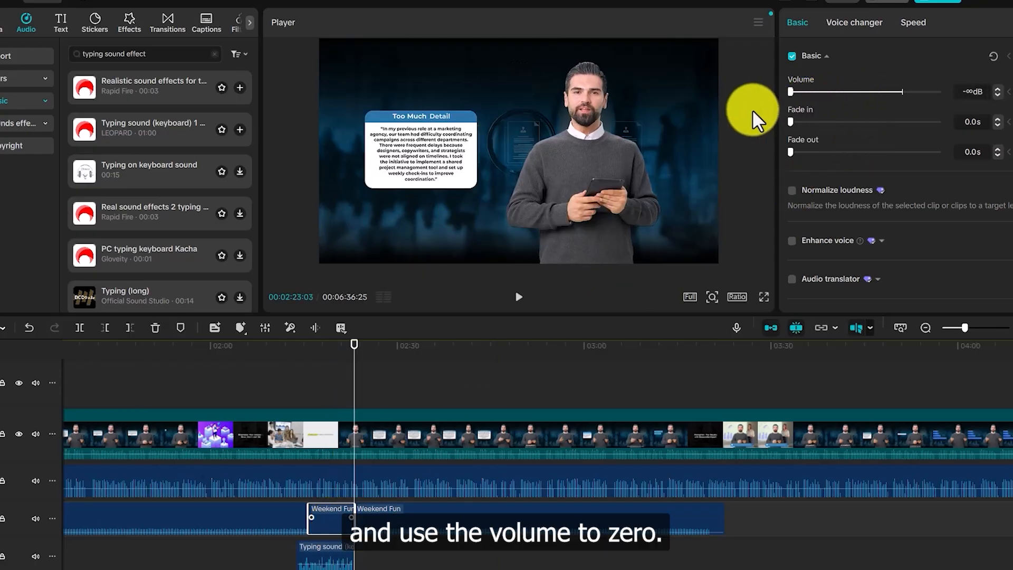
pyautogui.click(302, 416)
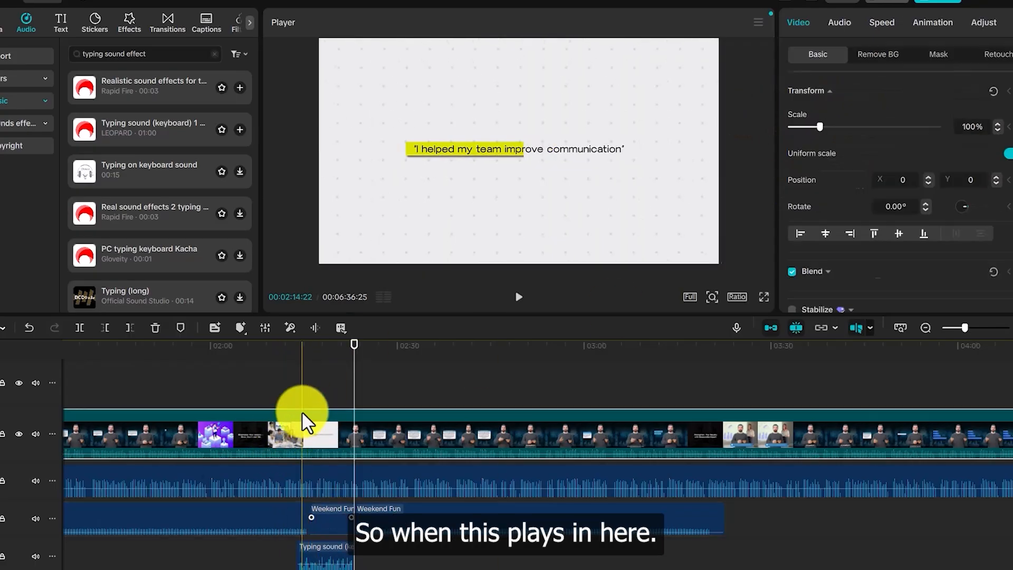
pyautogui.click(334, 522)
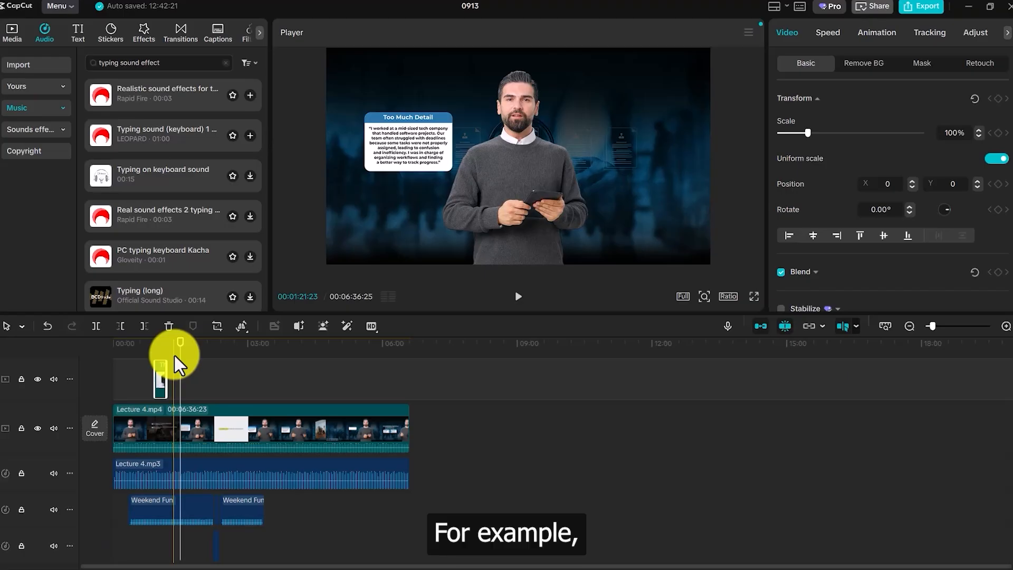
# - Fade out the end of the stock interview overlay with opacity keyframes going from 100% at about 1:10 to 0% at its last frame
pyautogui.click(157, 346)
pyautogui.click(160, 368)
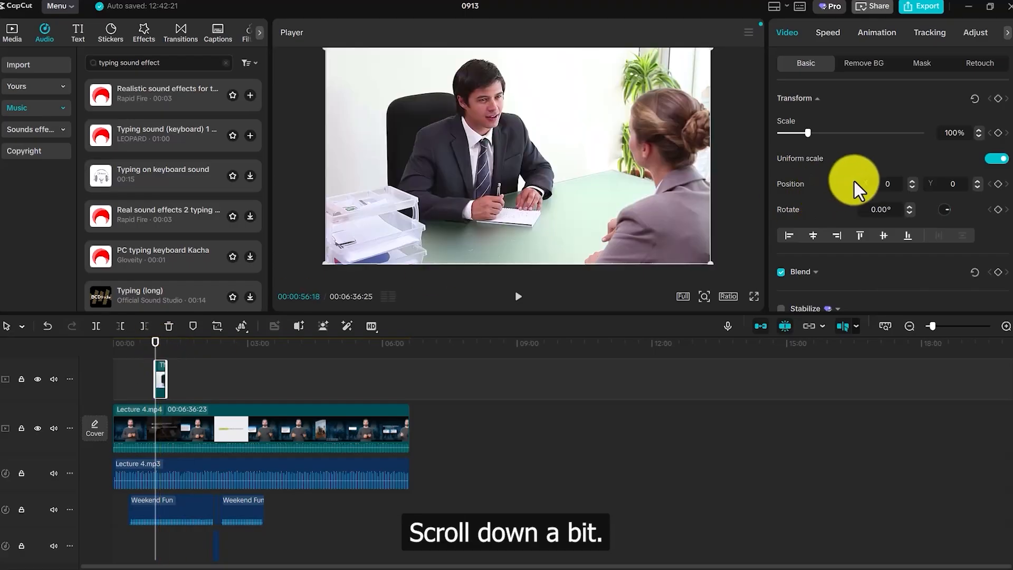
pyautogui.scroll(-4, 854, 181)
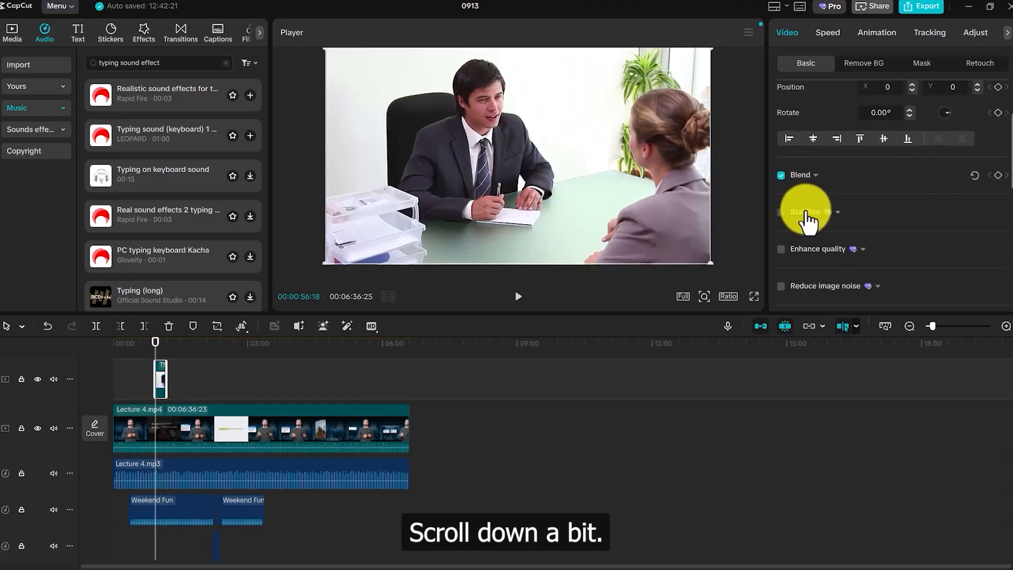
pyautogui.click(815, 175)
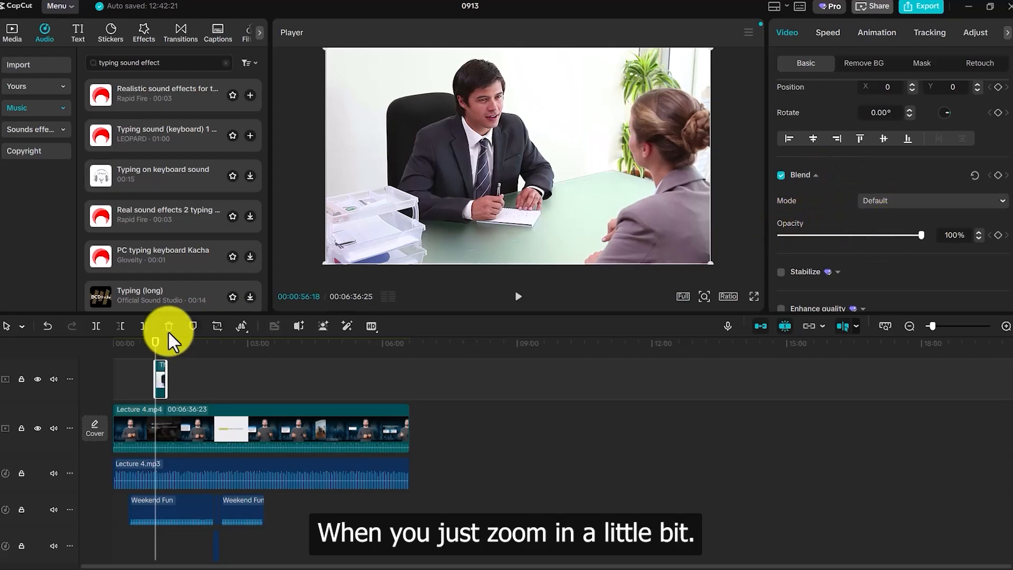
pyautogui.click(1006, 326)
pyautogui.click(1006, 326)
pyautogui.click(1005, 326)
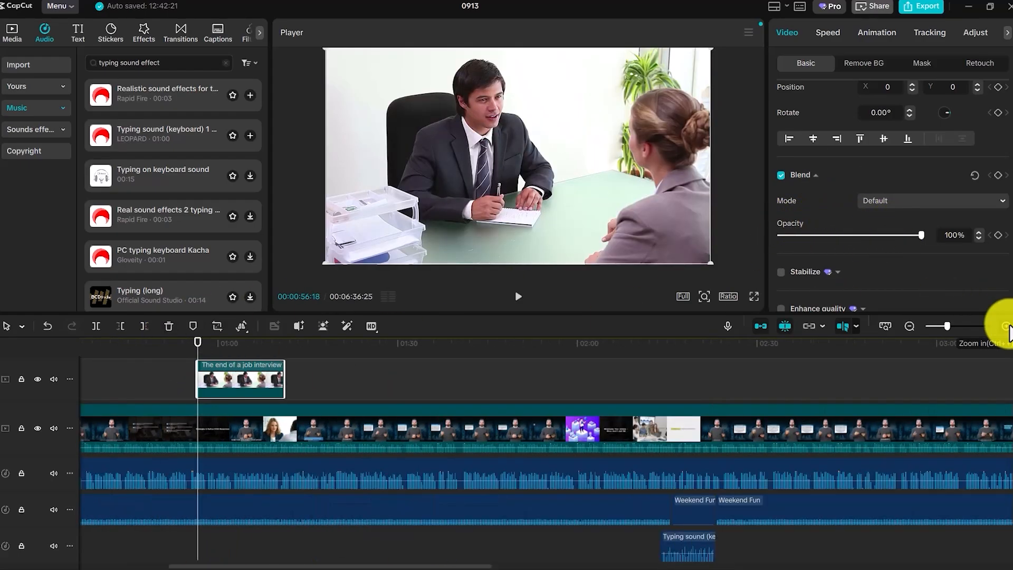
pyautogui.click(1006, 326)
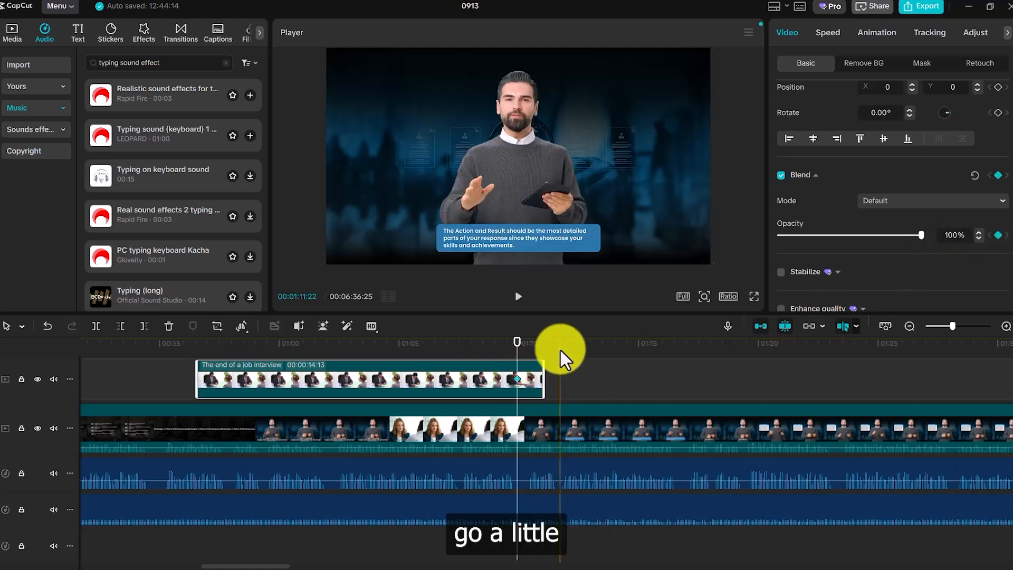
pyautogui.click(541, 354)
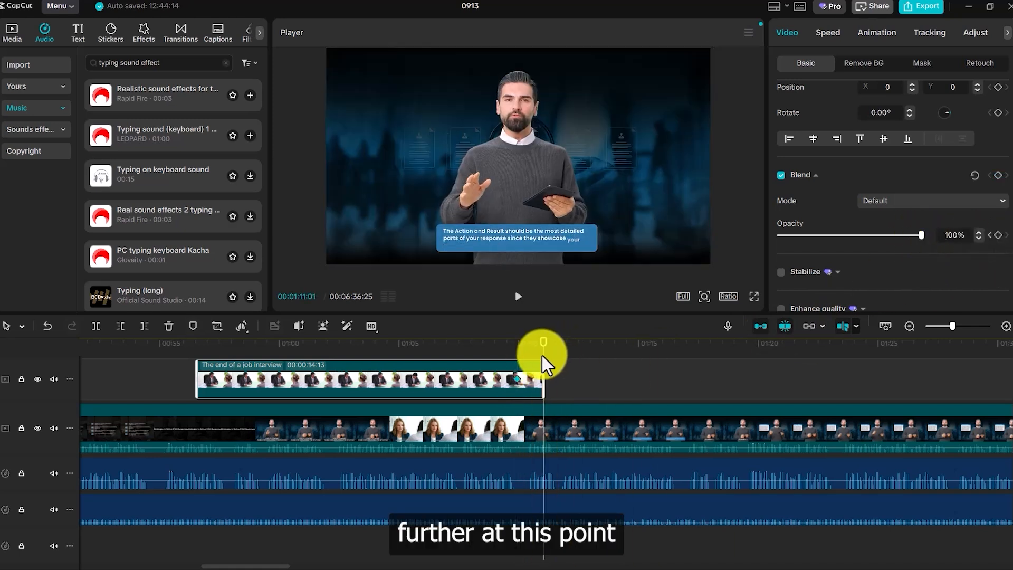
pyautogui.moveTo(866, 237); pyautogui.dragTo(780, 236)
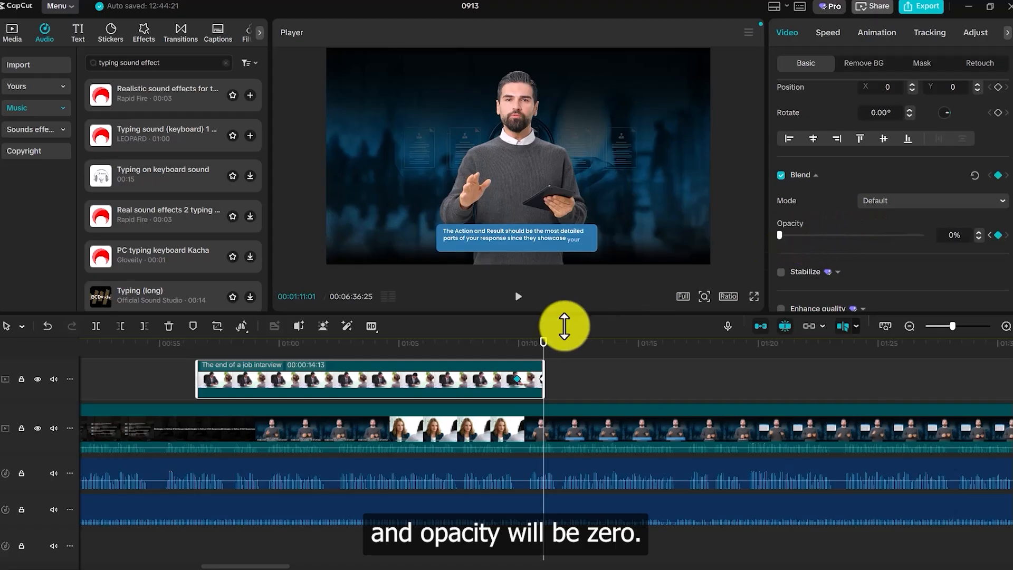
# - Play back the last seconds of the interview overlay to check its fade-out
pyautogui.click(486, 340)
pyautogui.press('space')
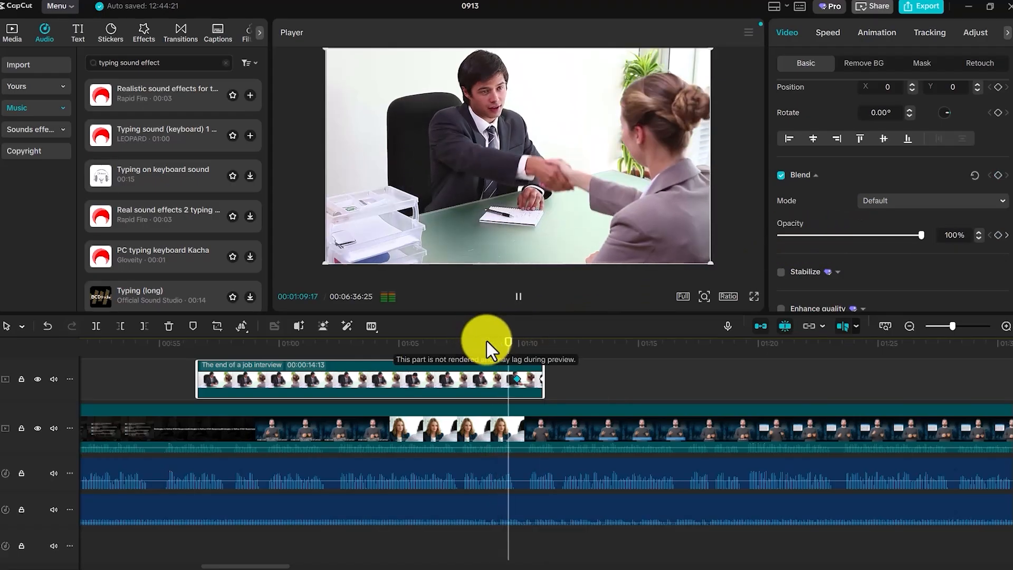
pyautogui.press('space')
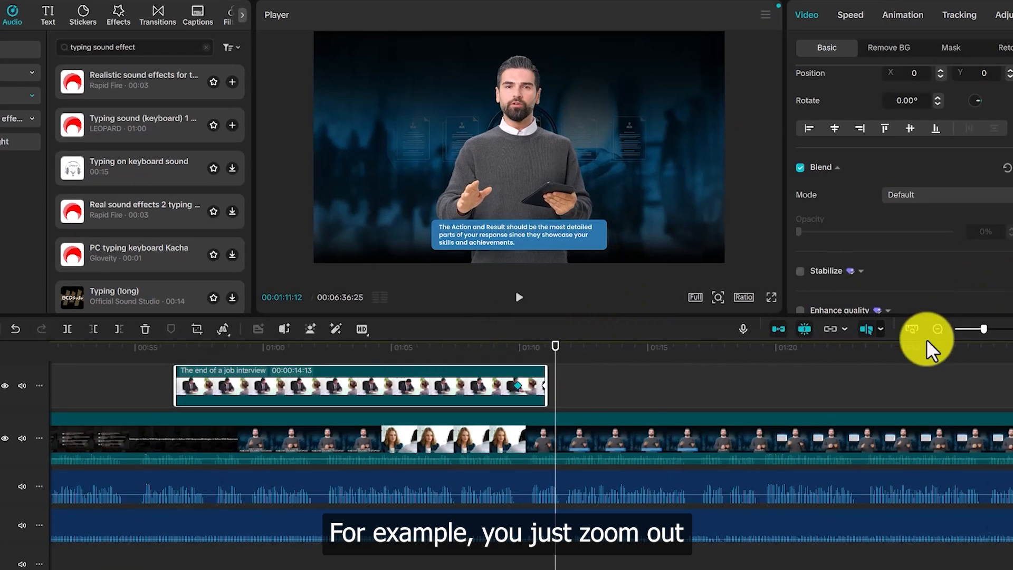
# - Add a default text clip at the very start of the timeline, on a track above the stock interview overlay
pyautogui.click(908, 326)
pyautogui.click(932, 335)
pyautogui.click(932, 334)
pyautogui.click(932, 333)
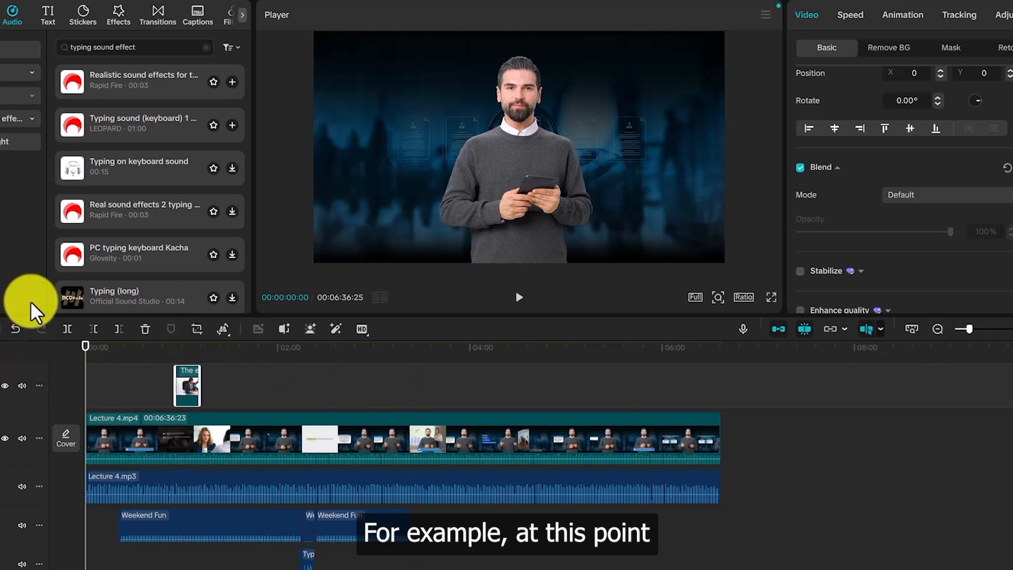
pyautogui.click(47, 14)
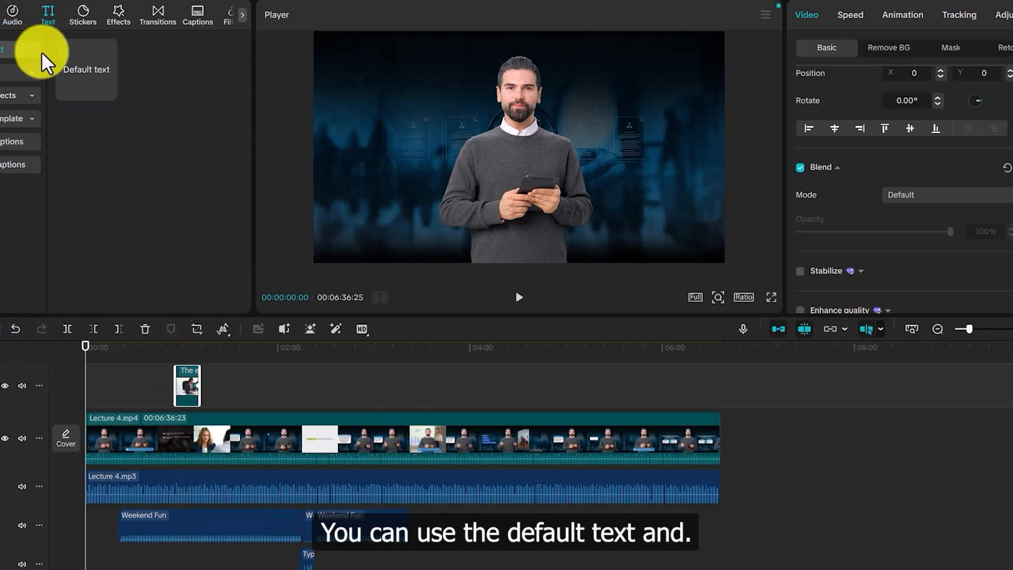
pyautogui.click(31, 118)
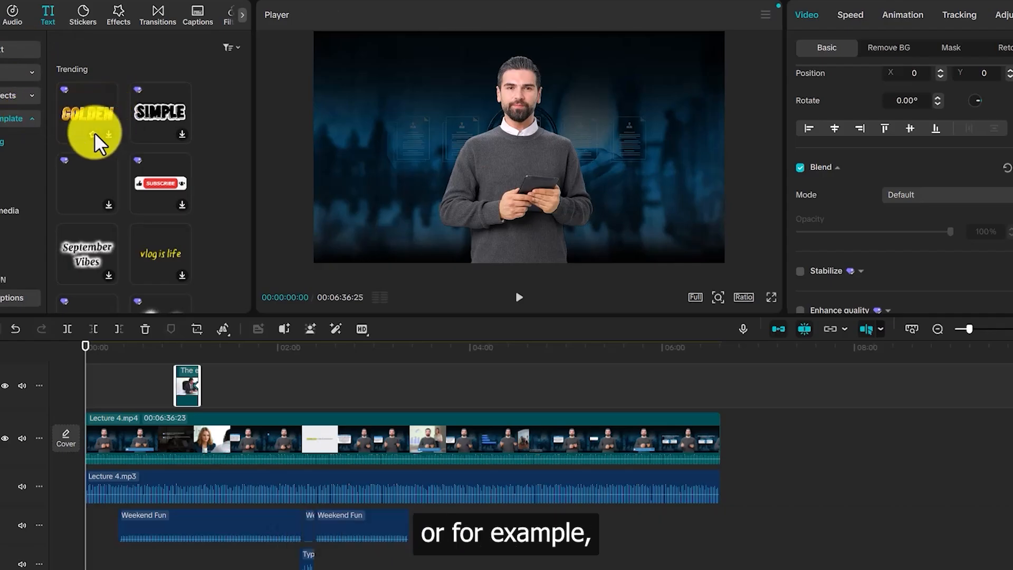
pyautogui.click(21, 50)
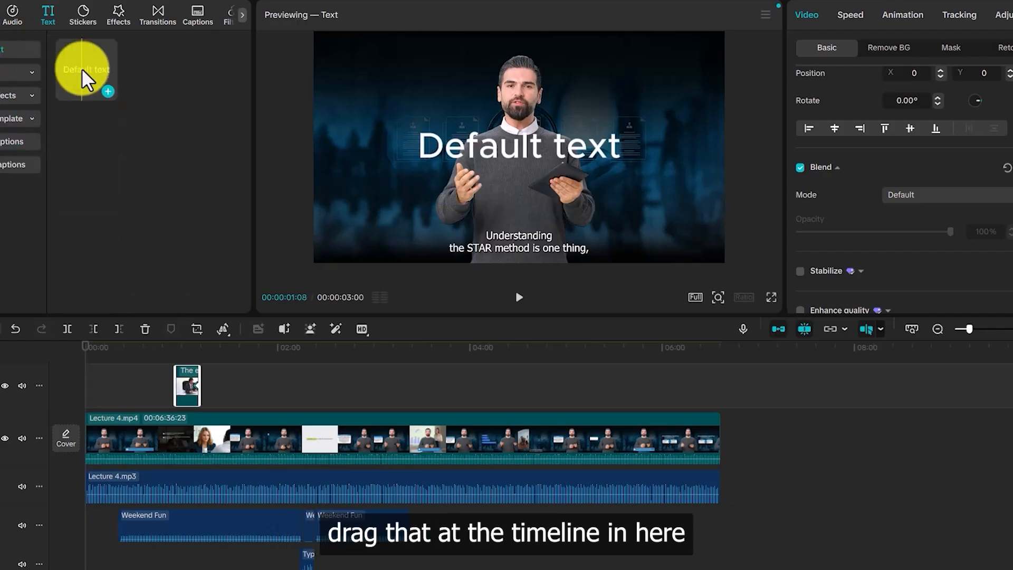
pyautogui.moveTo(81, 68); pyautogui.dragTo(88, 381)
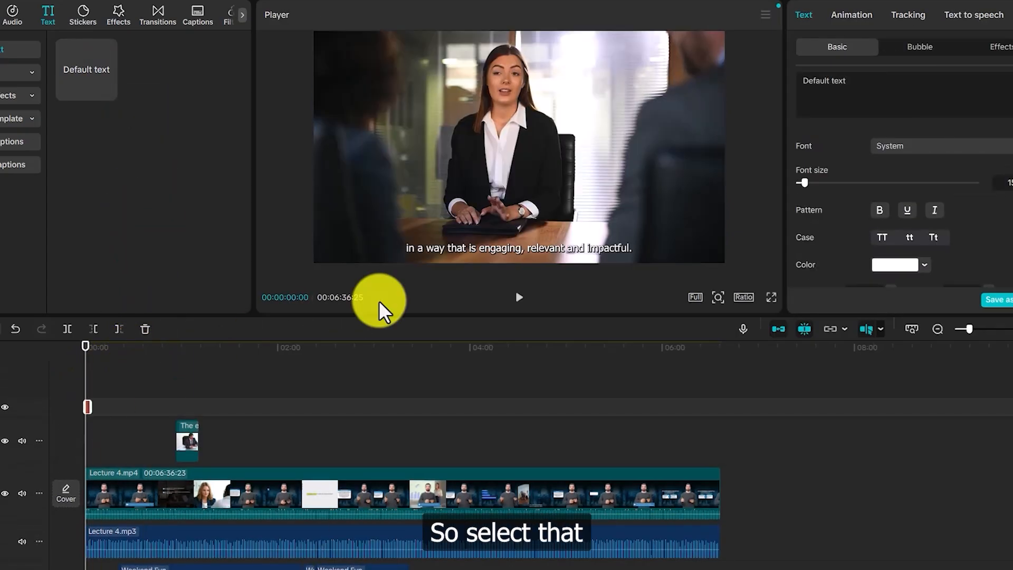
# - Replace the default wording of the text clip with "Job Interview Tip and Trick"
pyautogui.click(895, 106)
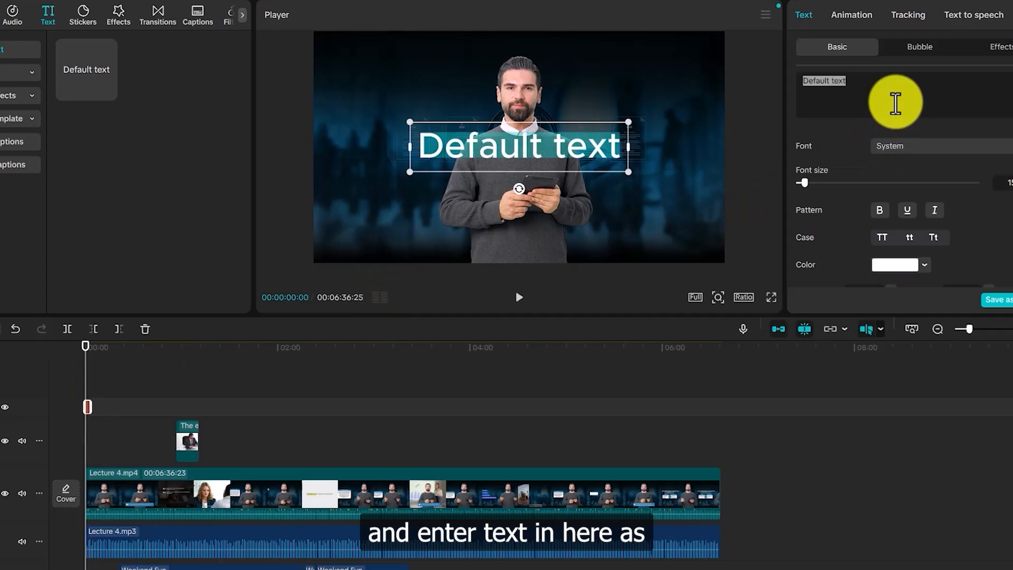
pyautogui.write('Job Intervie')
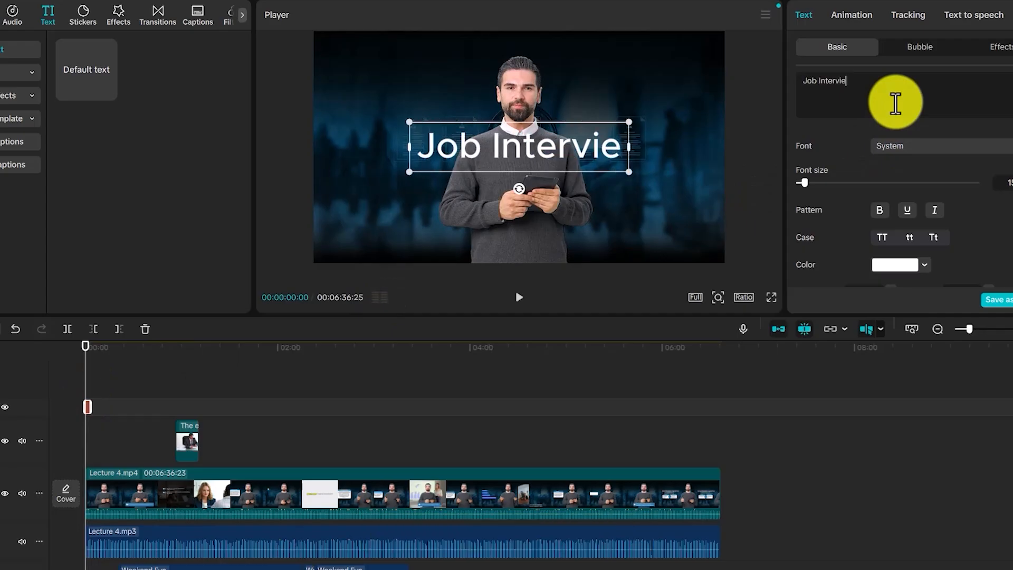
pyautogui.write('w Tip and T')
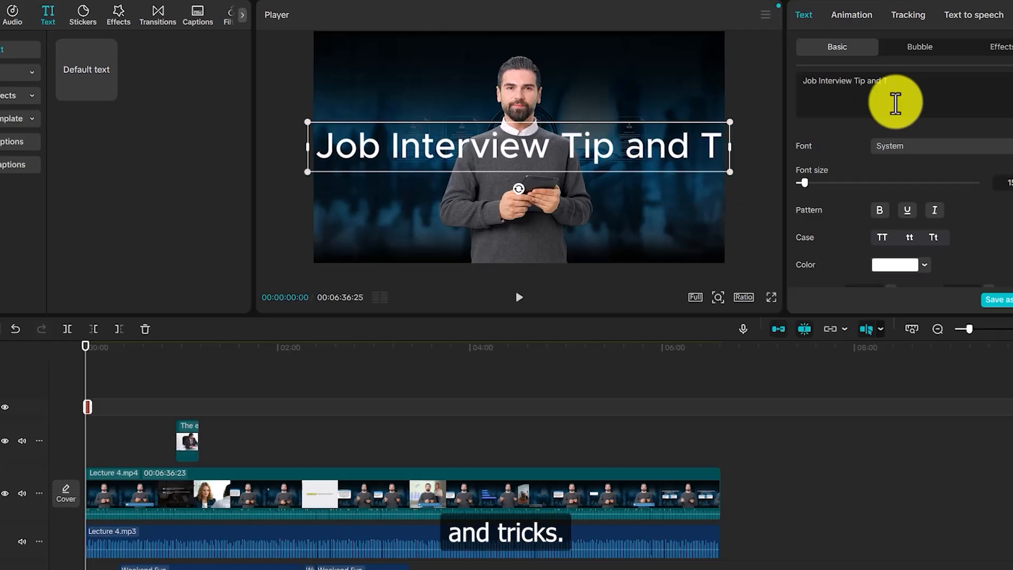
pyautogui.write('rick')
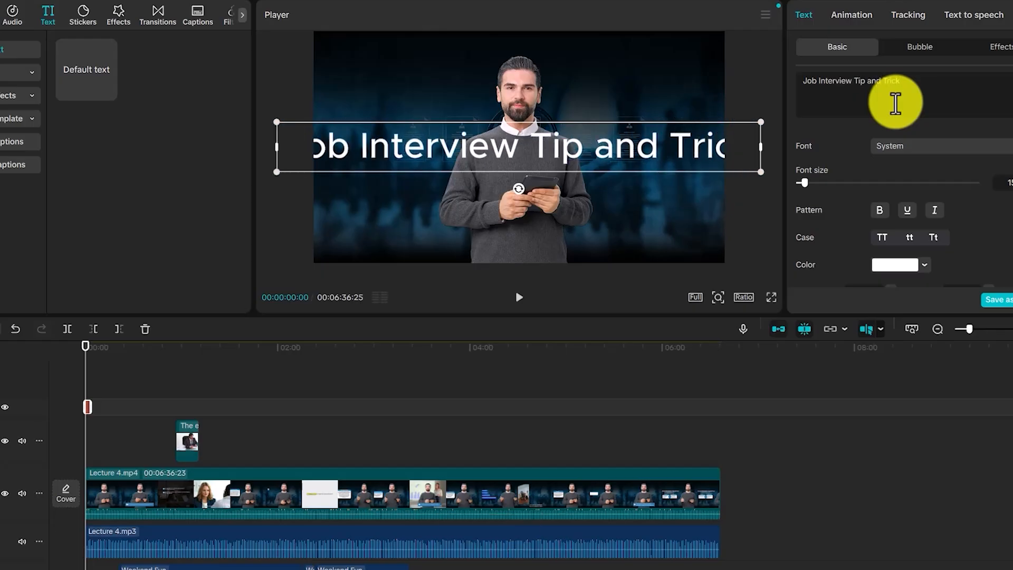
# - Break the title into two lines after "Job Interview" and correct the second line to "Tips and Tricks"
pyautogui.click(853, 80)
pyautogui.press('BackSpace')
pyautogui.press('Return')
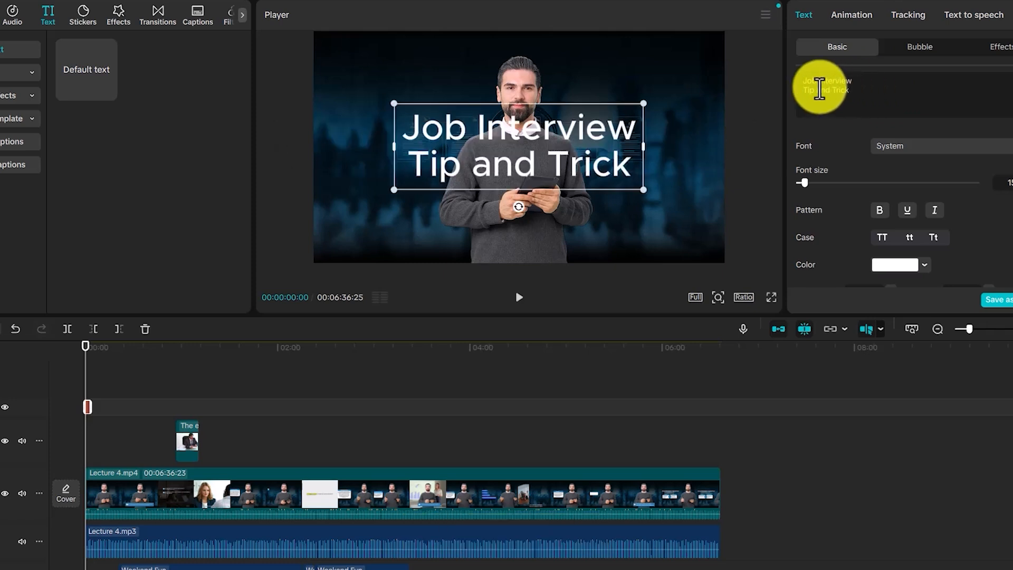
pyautogui.click(813, 91)
pyautogui.write('s')
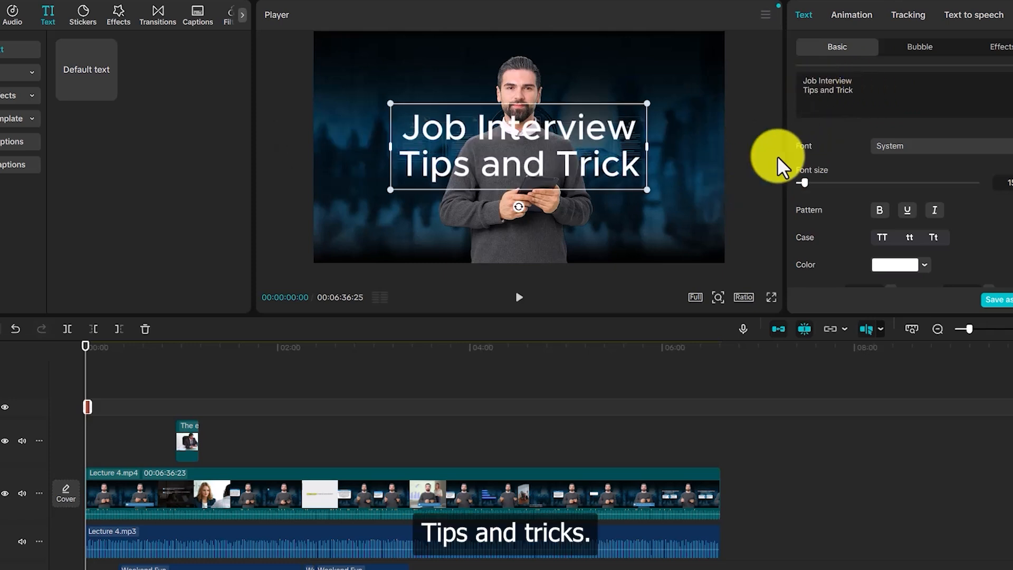
pyautogui.click(890, 92)
pyautogui.write('s')
pyautogui.click(702, 207)
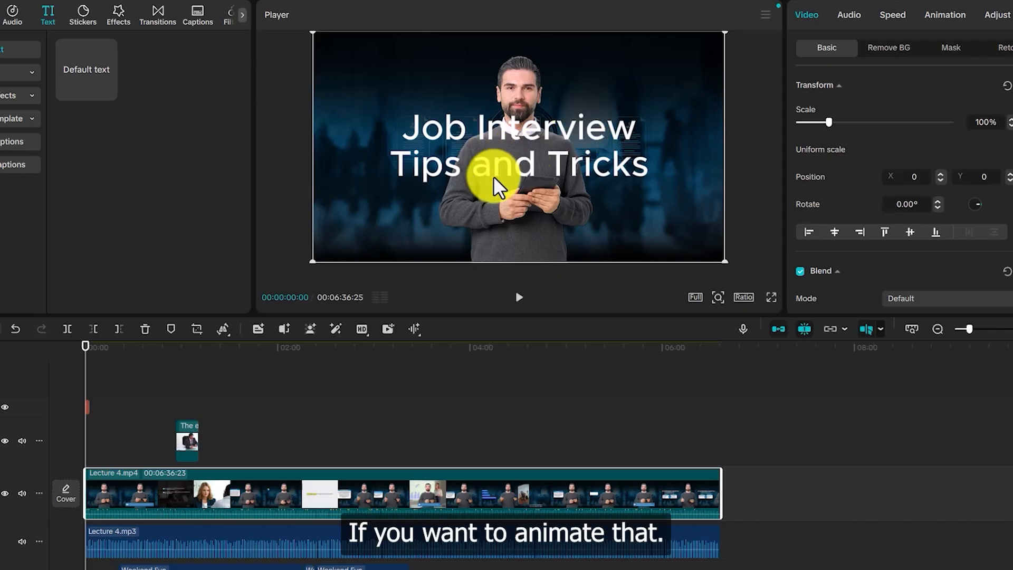
# - Keyframe the Job Interview title's opacity at 0% on its first frame
pyautogui.click(1011, 328)
pyautogui.click(1011, 328)
pyautogui.click(1011, 328)
pyautogui.click(1011, 329)
pyautogui.click(1011, 328)
pyautogui.click(161, 406)
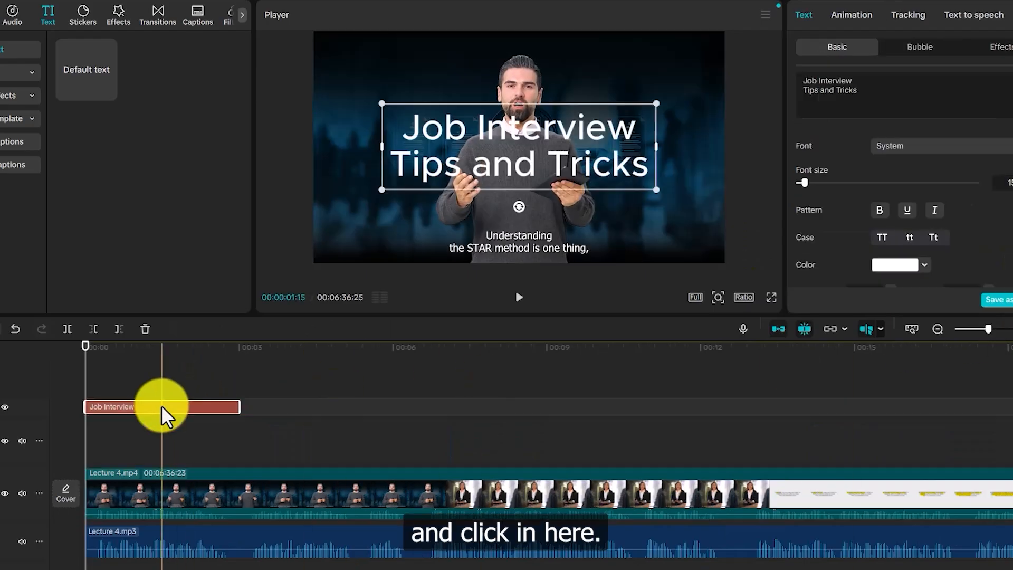
pyautogui.scroll(-10, 893, 152)
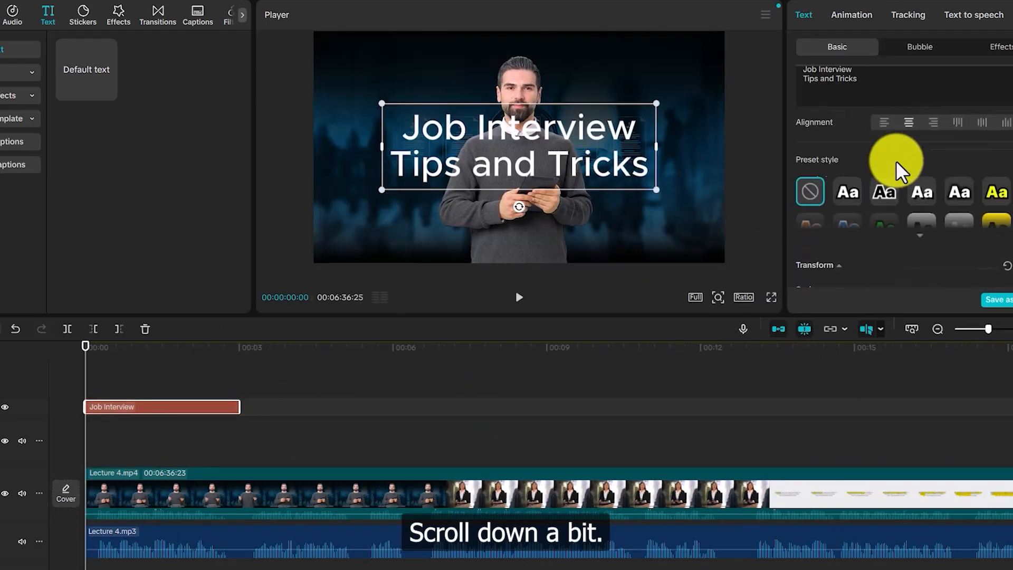
pyautogui.scroll(1, 895, 160)
pyautogui.scroll(-3, 895, 161)
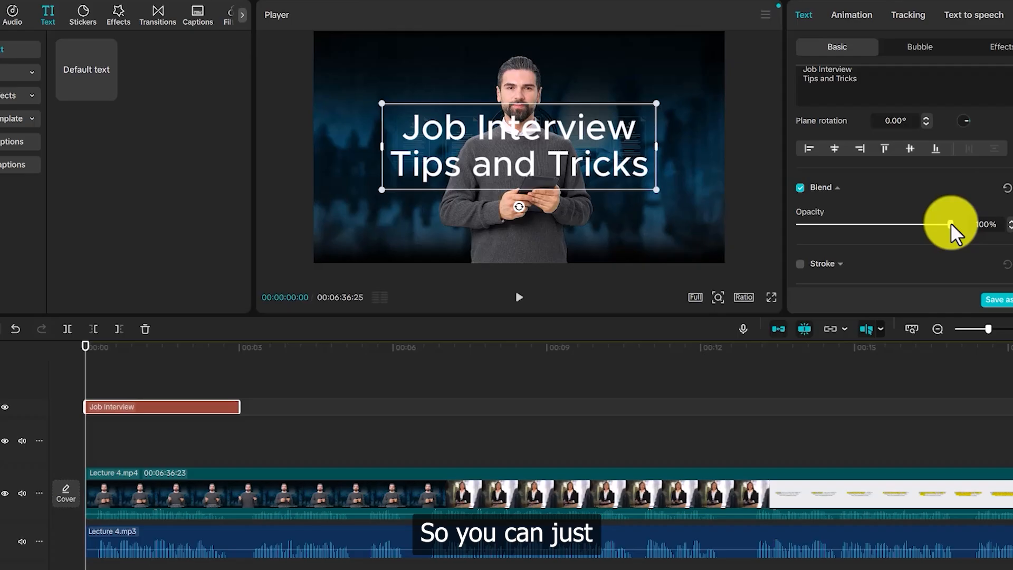
pyautogui.moveTo(951, 223); pyautogui.dragTo(790, 233)
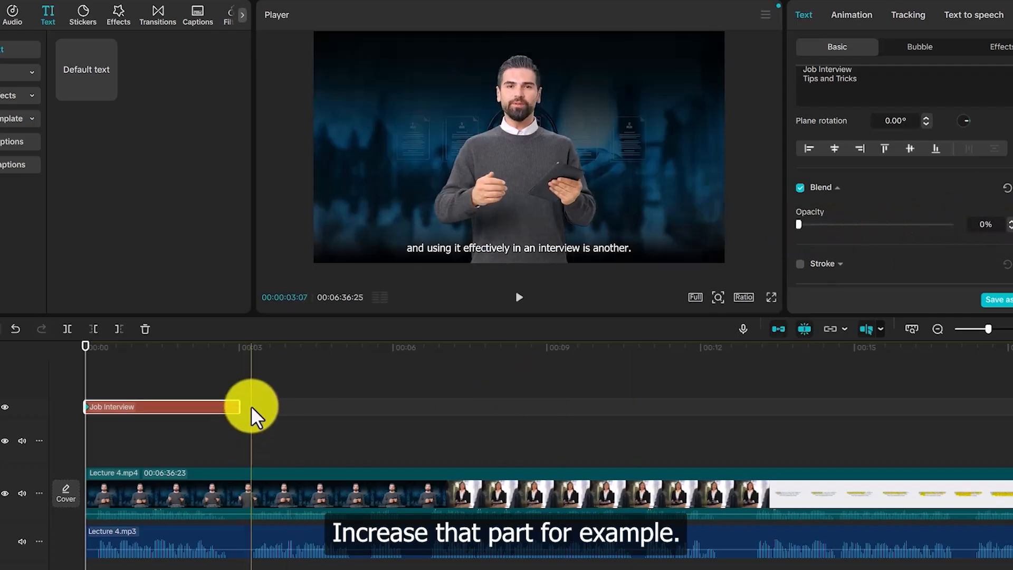
# - Extend the title clip to end at about 5 seconds and keyframe its opacity at 100% on its last frame
pyautogui.moveTo(239, 407); pyautogui.dragTo(336, 395)
pyautogui.click(337, 394)
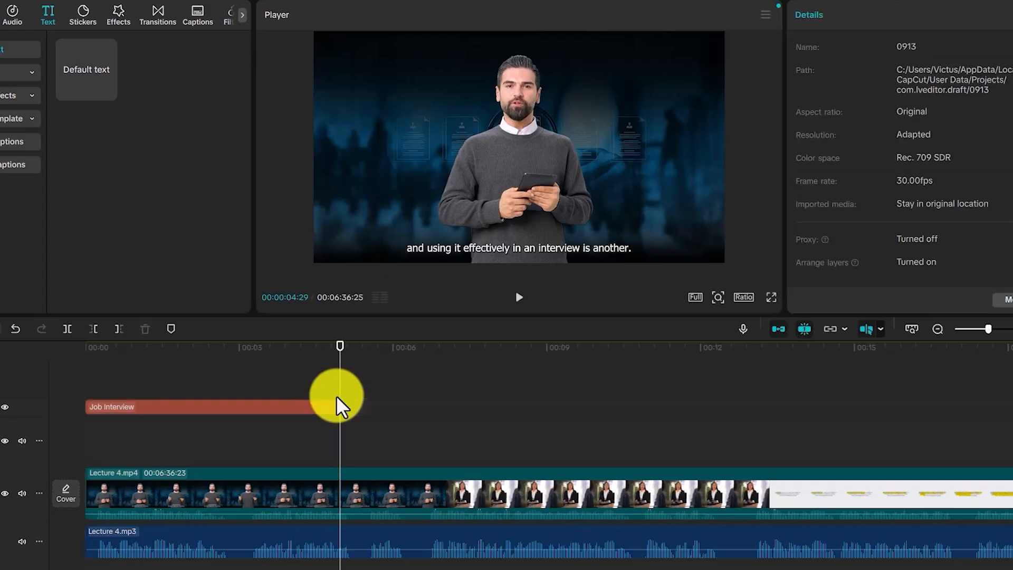
pyautogui.click(330, 409)
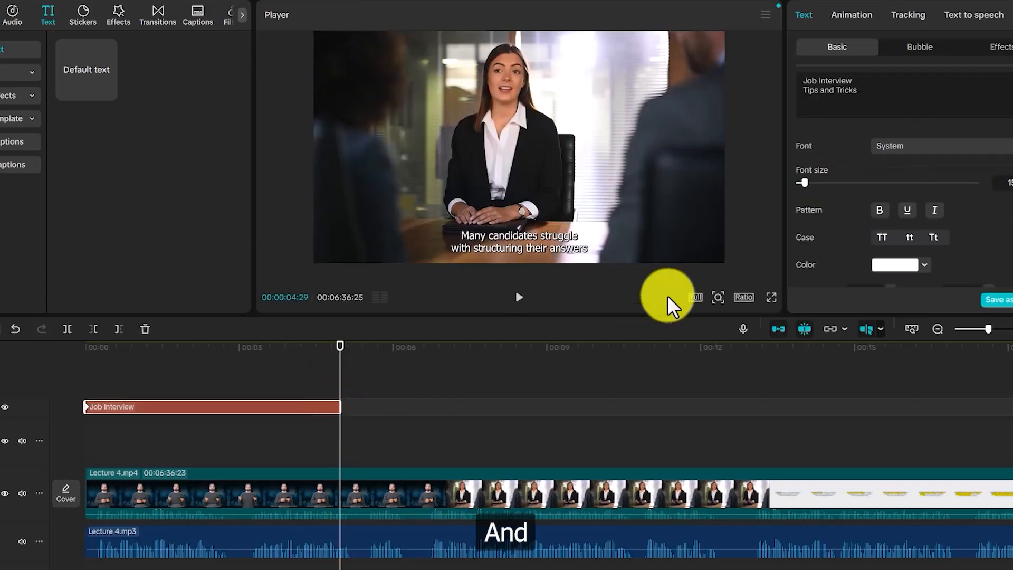
pyautogui.scroll(-5, 954, 179)
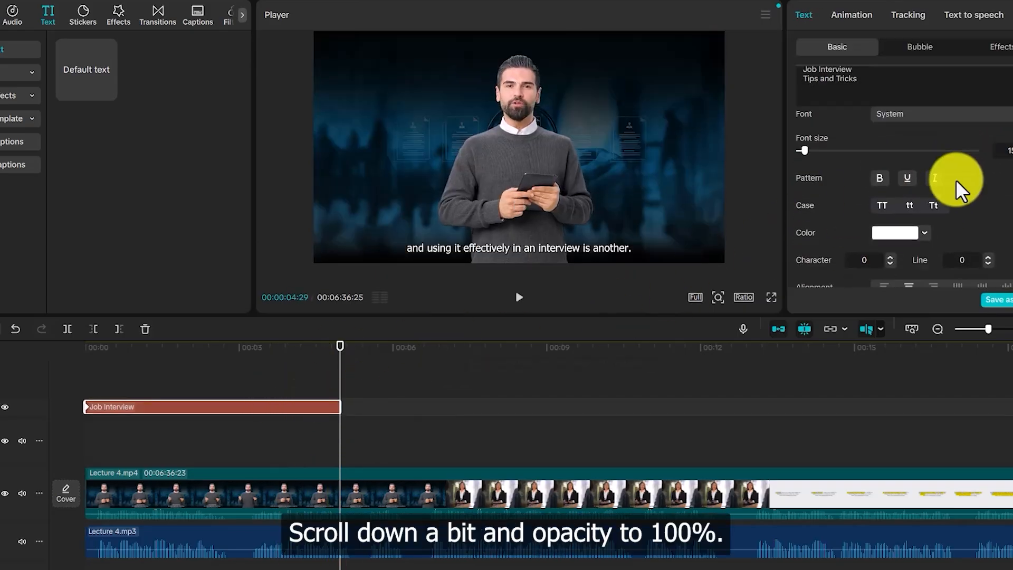
pyautogui.scroll(-5, 932, 215)
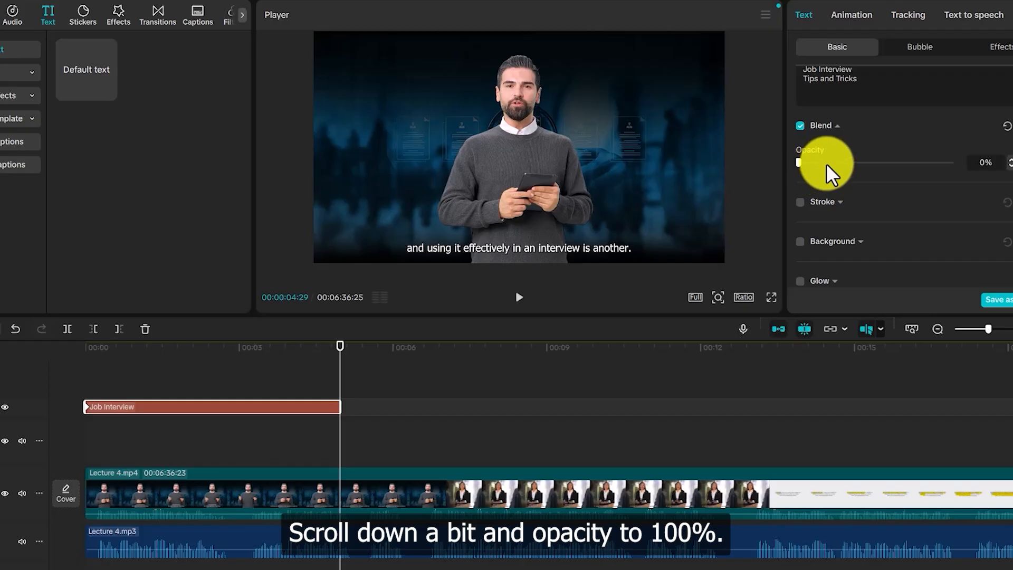
pyautogui.moveTo(955, 160); pyautogui.dragTo(989, 163)
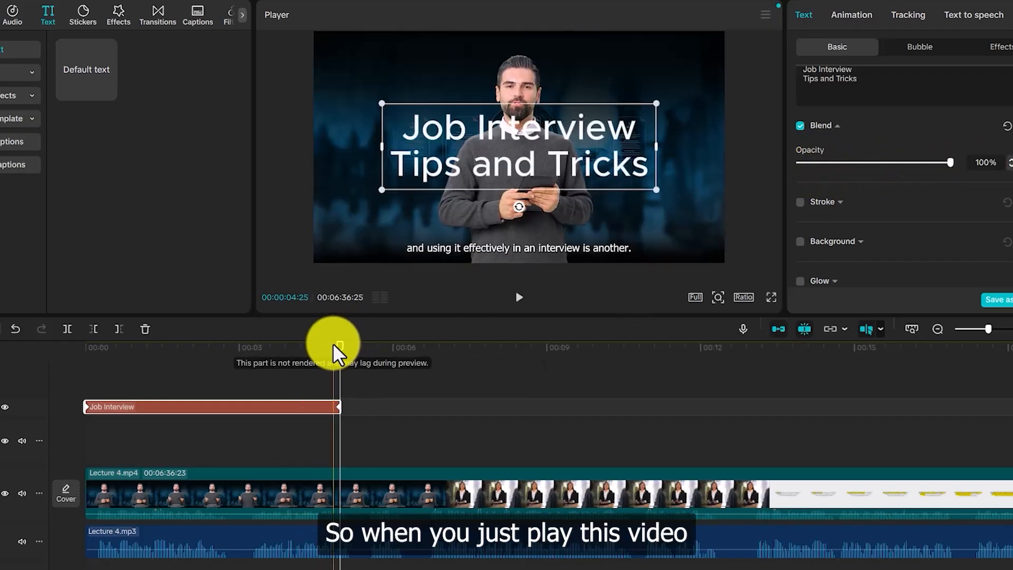
# - Play back the title clip from the beginning to check its fade-in
pyautogui.moveTo(339, 346); pyautogui.dragTo(85, 346)
pyautogui.press('space')
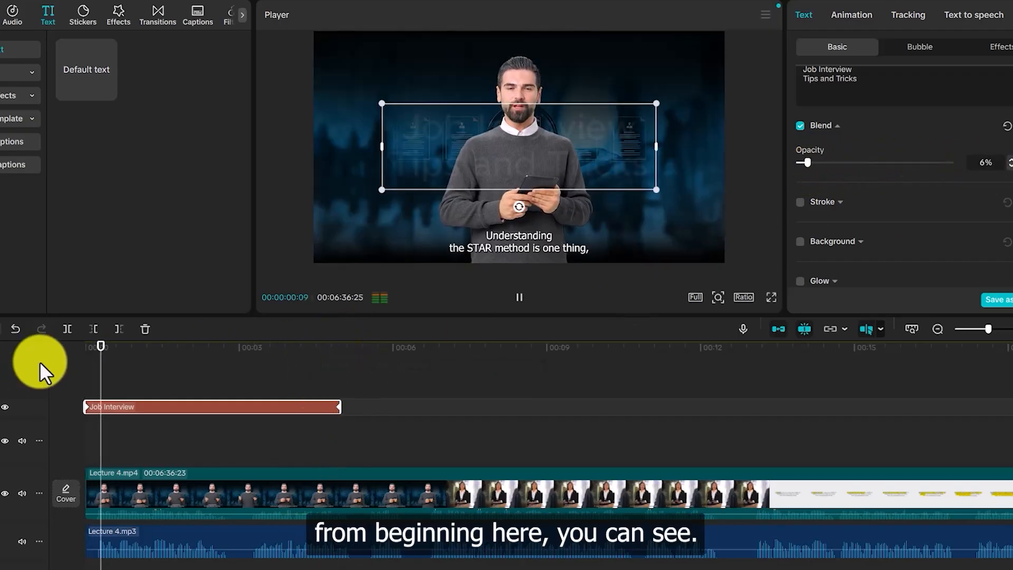
pyautogui.press('space')
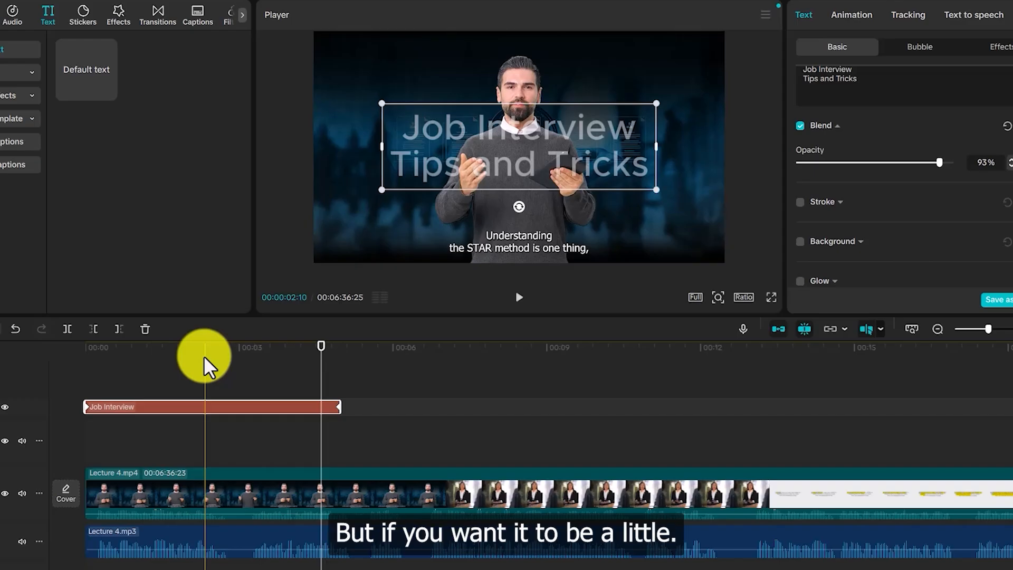
# - Shorten the title's fade-in by moving its 100% opacity keyframe from the clip's end to about 1 second
pyautogui.click(337, 406)
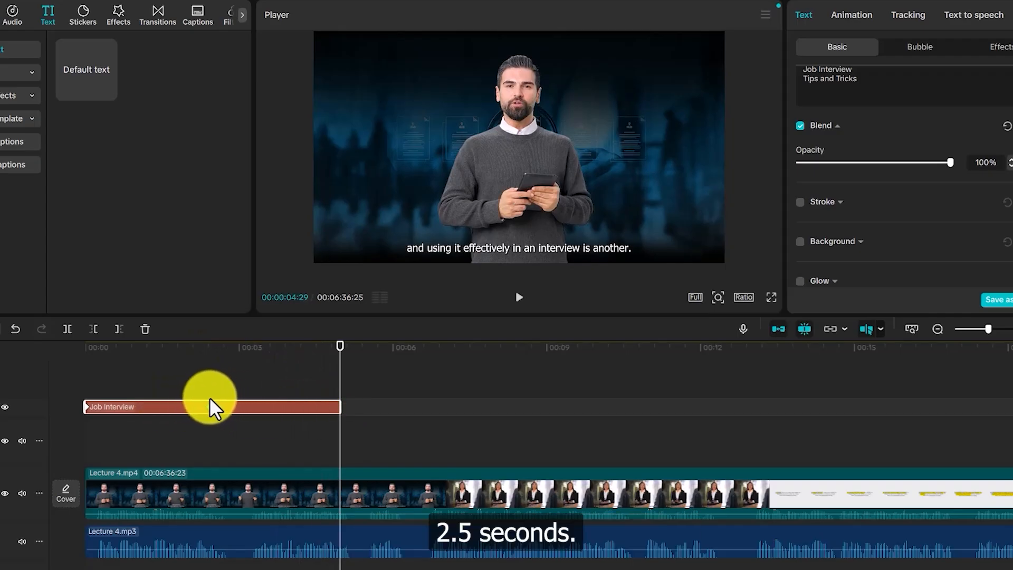
pyautogui.moveTo(340, 347); pyautogui.dragTo(39, 363)
pyautogui.press('space')
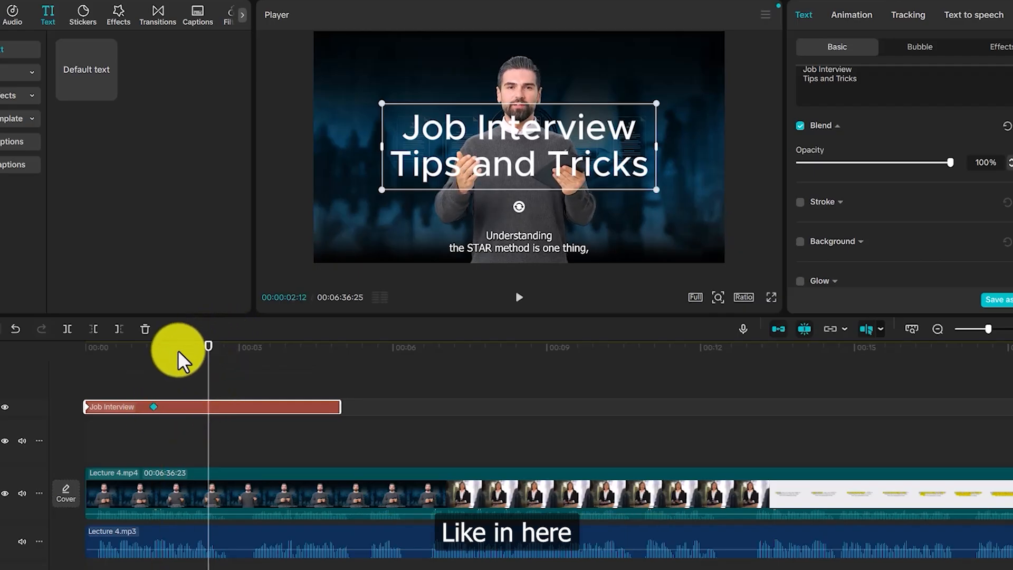
pyautogui.moveTo(207, 355); pyautogui.dragTo(136, 373)
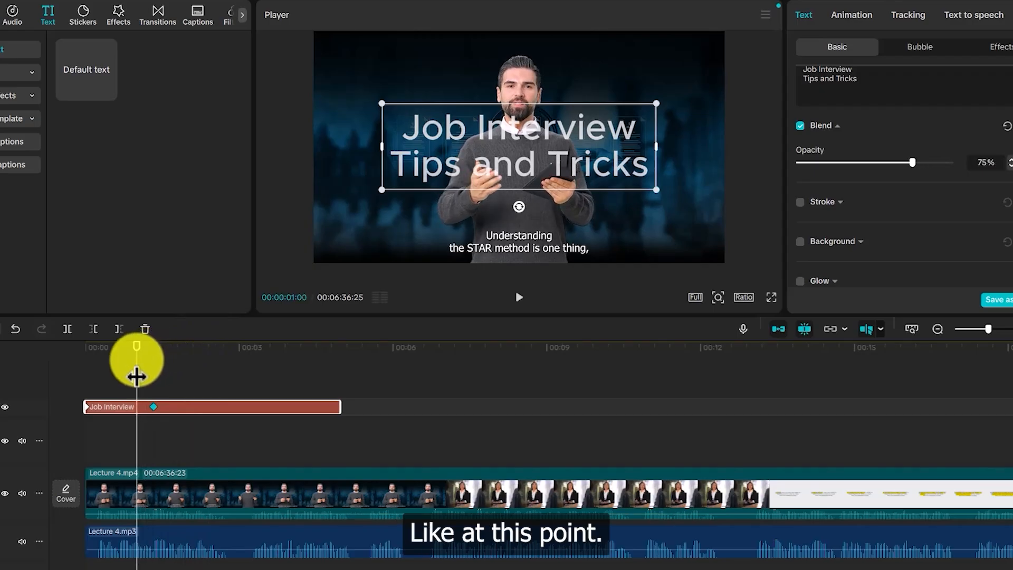
pyautogui.click(153, 404)
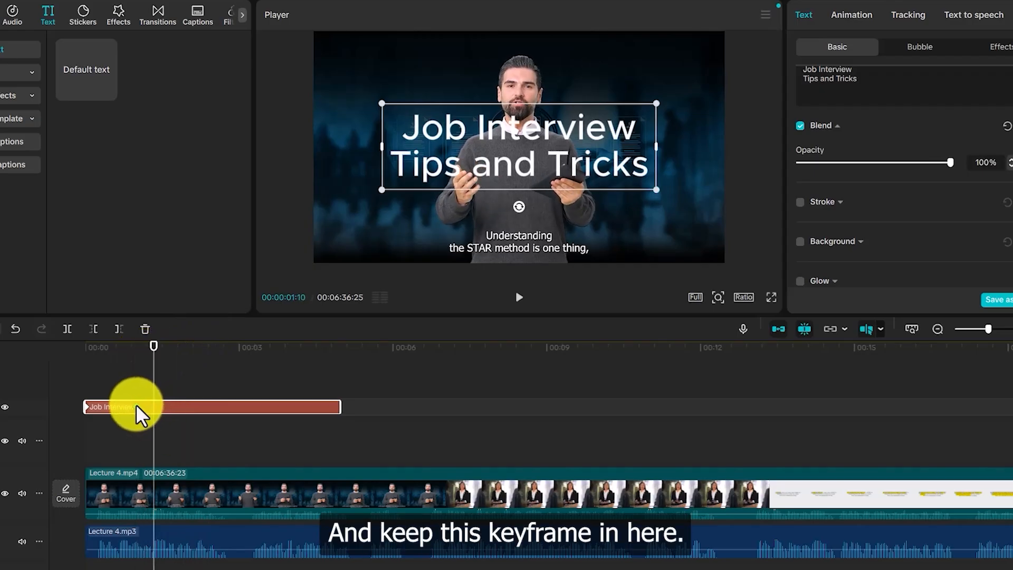
# - Preview the title's shortened one-second fade-in from the start of the timeline
pyautogui.moveTo(153, 346); pyautogui.dragTo(50, 354)
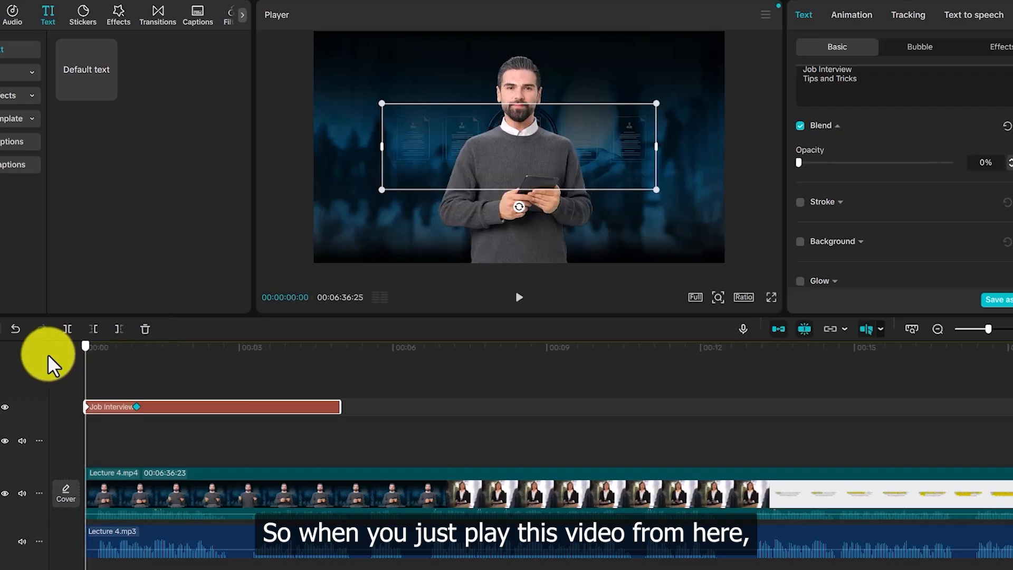
pyautogui.press('space')
pyautogui.press('space')
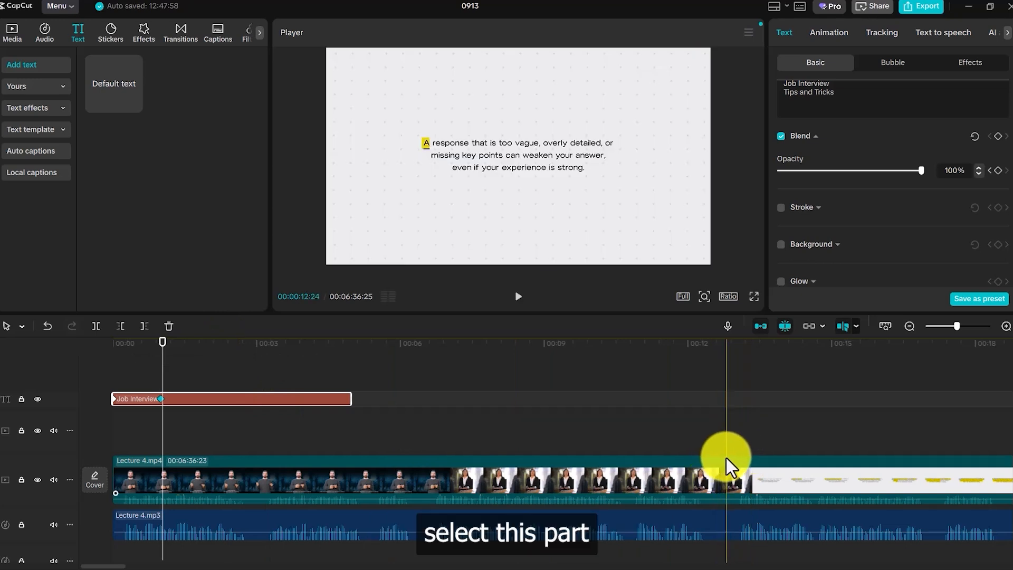
pyautogui.click(725, 457)
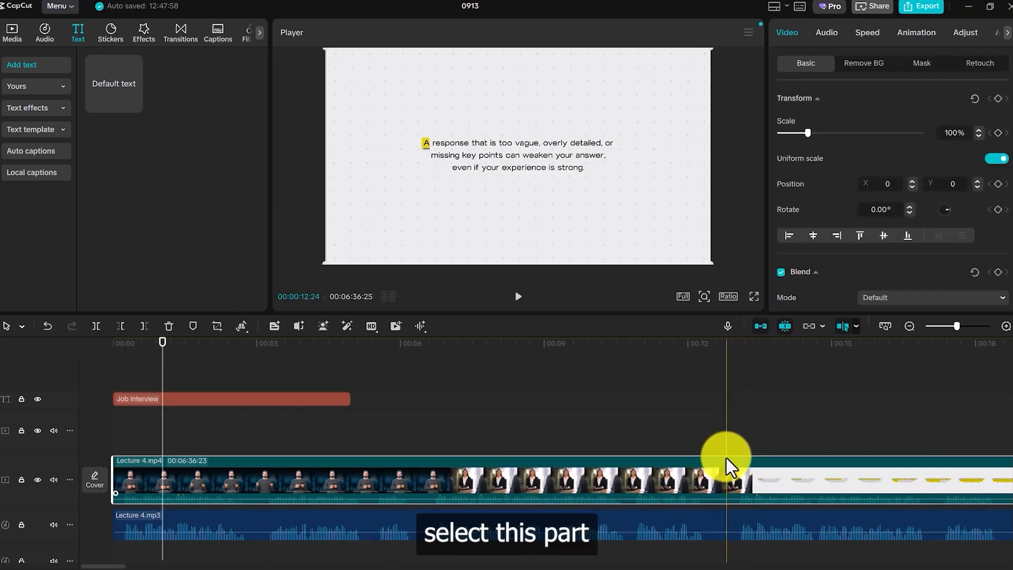
pyautogui.click(731, 513)
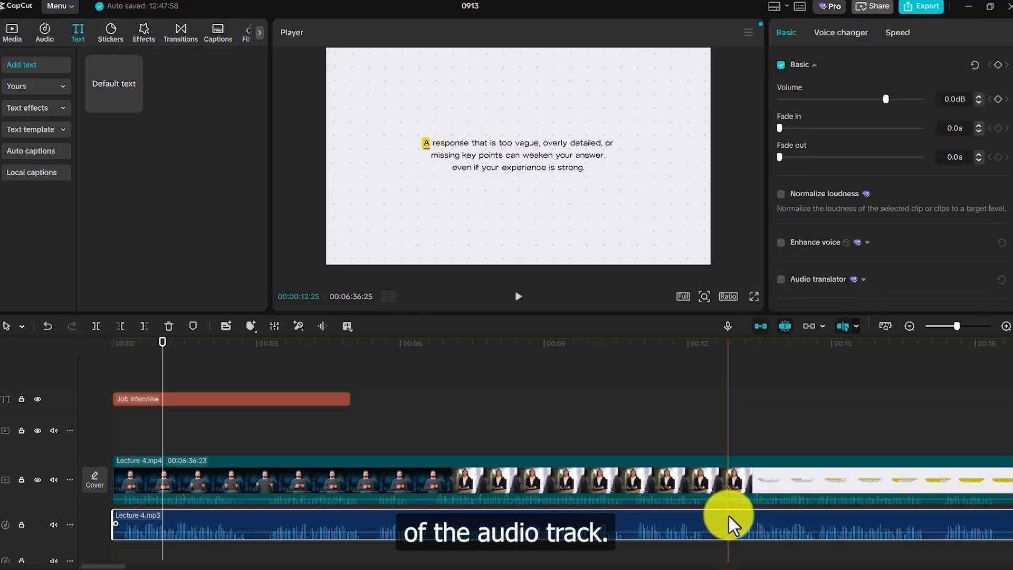
pyautogui.scroll(-3, 746, 516)
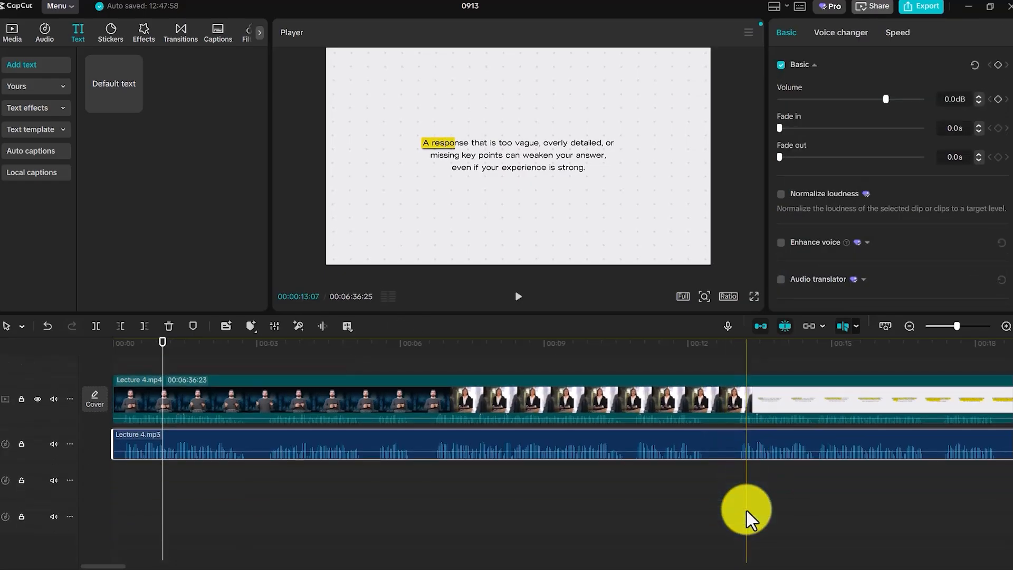
# - Clear the typing sound search and search the music library for "energetic music"
pyautogui.click(55, 39)
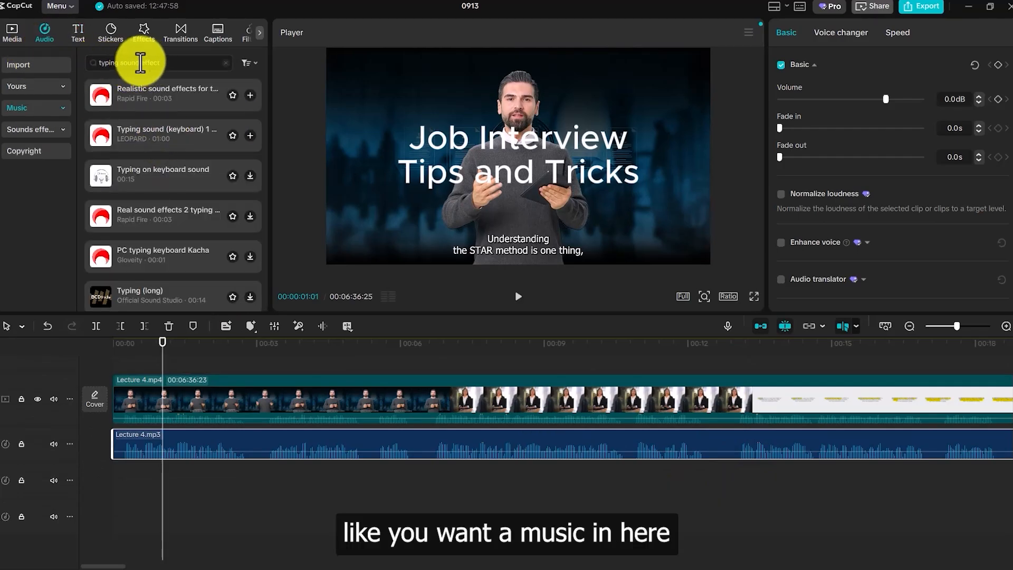
pyautogui.click(226, 63)
pyautogui.click(199, 68)
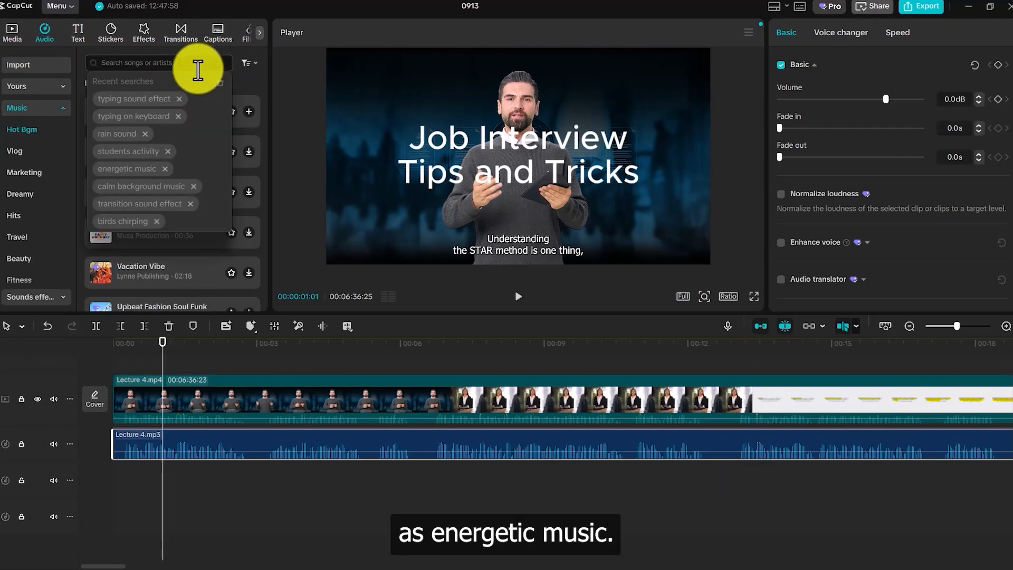
pyautogui.click(126, 170)
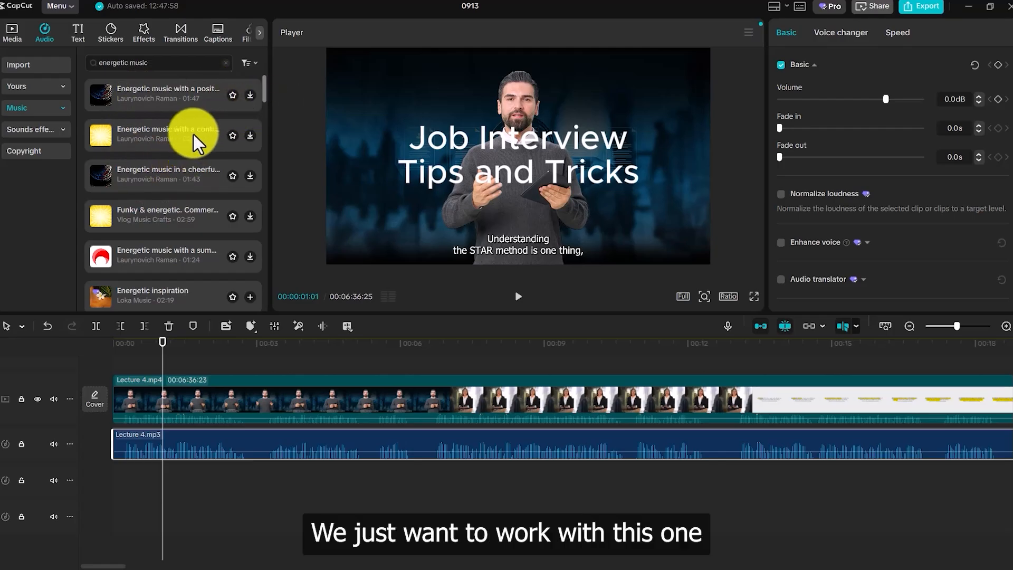
# - Add the Funky & energetic music from about 3 seconds and split it at 00:00:12:24 and, together with Lecture 4.mp4, at 00:00:20:20
pyautogui.click(172, 211)
pyautogui.moveTo(160, 214); pyautogui.dragTo(271, 493)
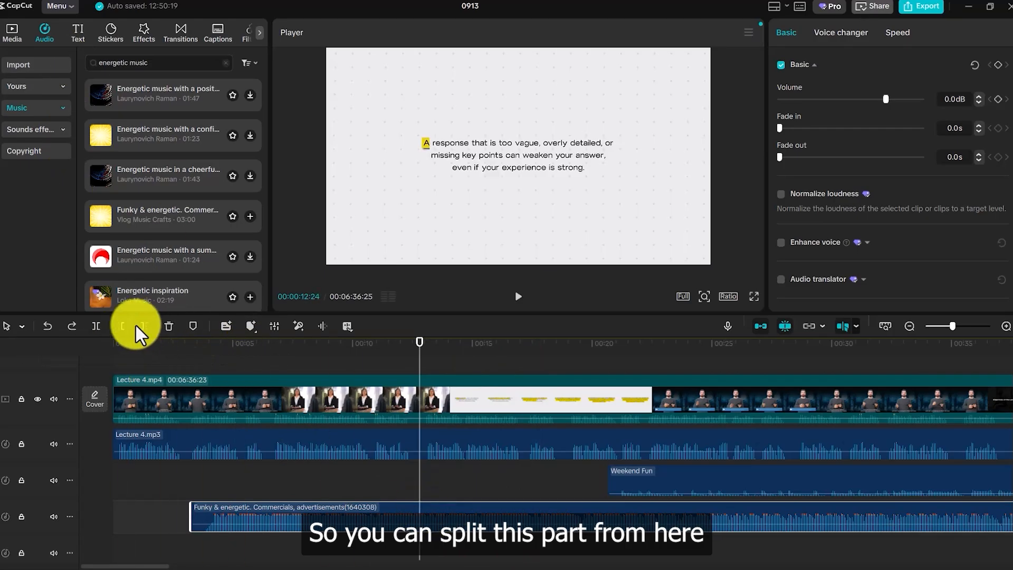
pyautogui.click(96, 326)
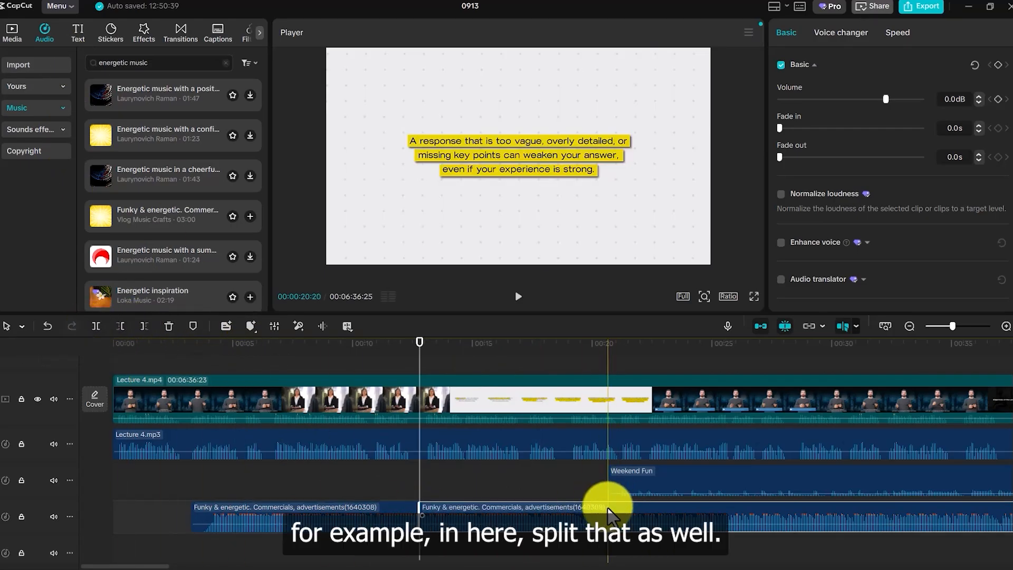
pyautogui.click(607, 509)
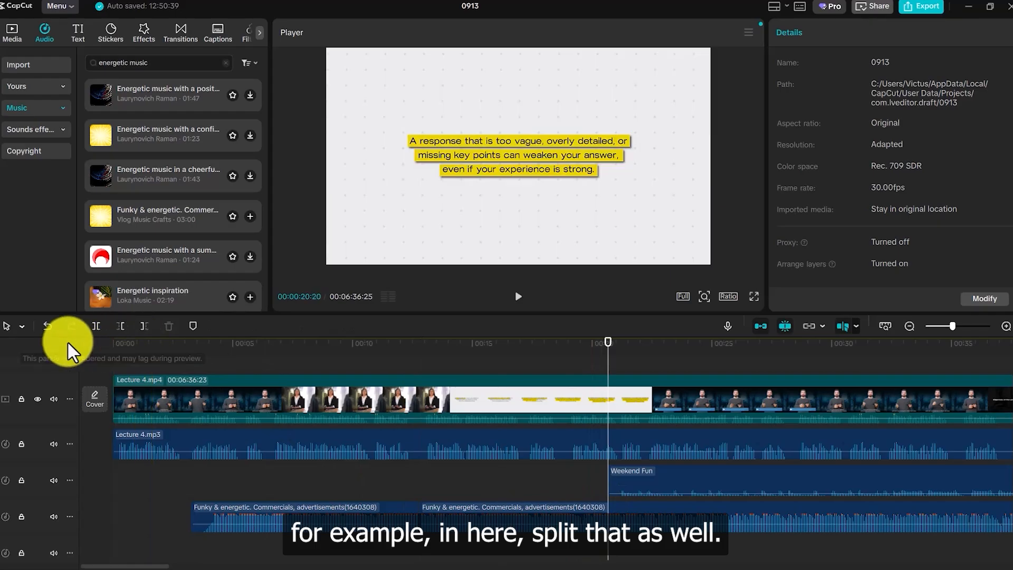
pyautogui.click(96, 326)
# - Add a volume keyframe of -24.1 dB at the start of the middle Funky & energetic segment
pyautogui.click(530, 517)
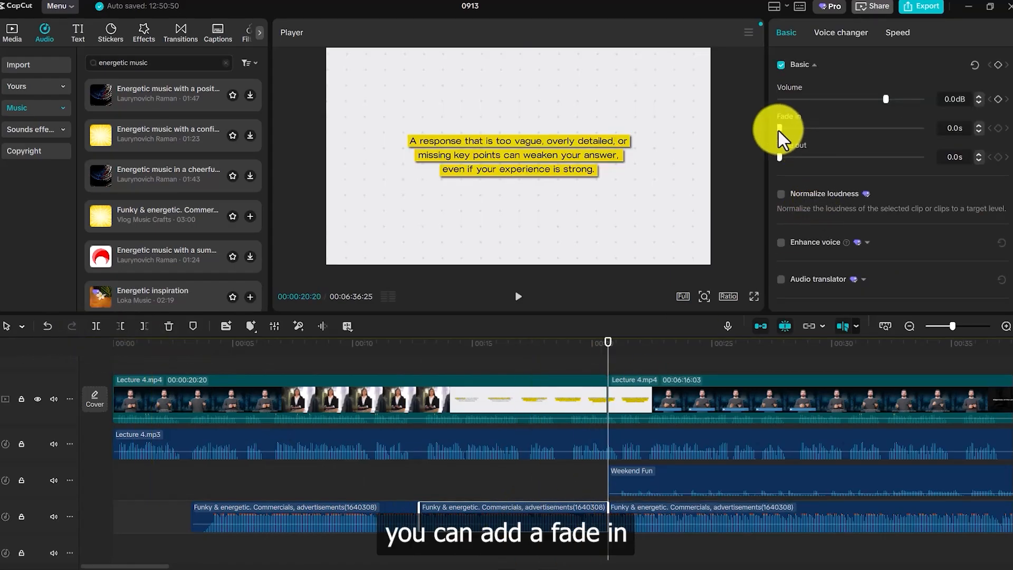
pyautogui.moveTo(780, 132); pyautogui.dragTo(838, 135)
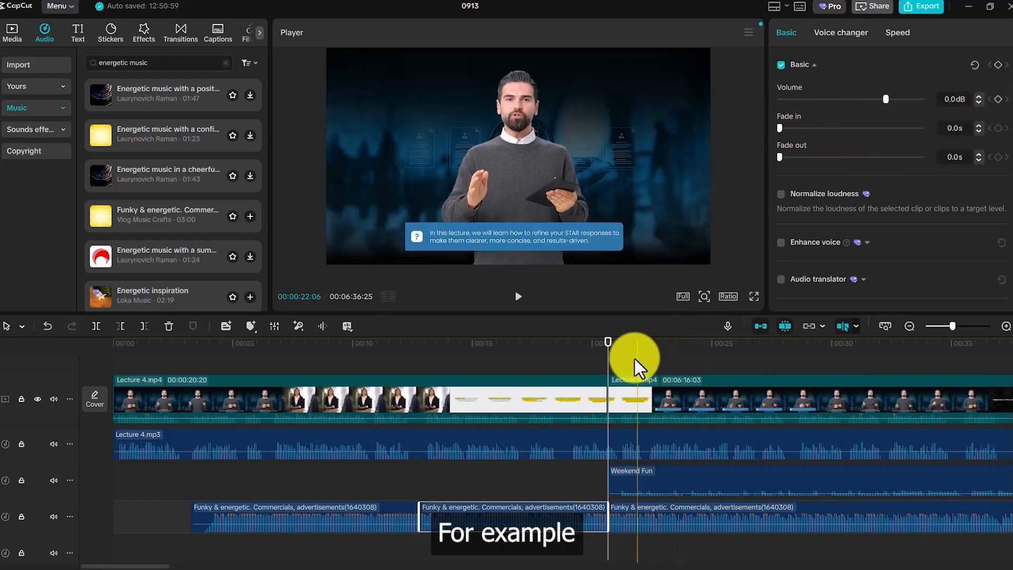
pyautogui.moveTo(606, 343); pyautogui.dragTo(422, 362)
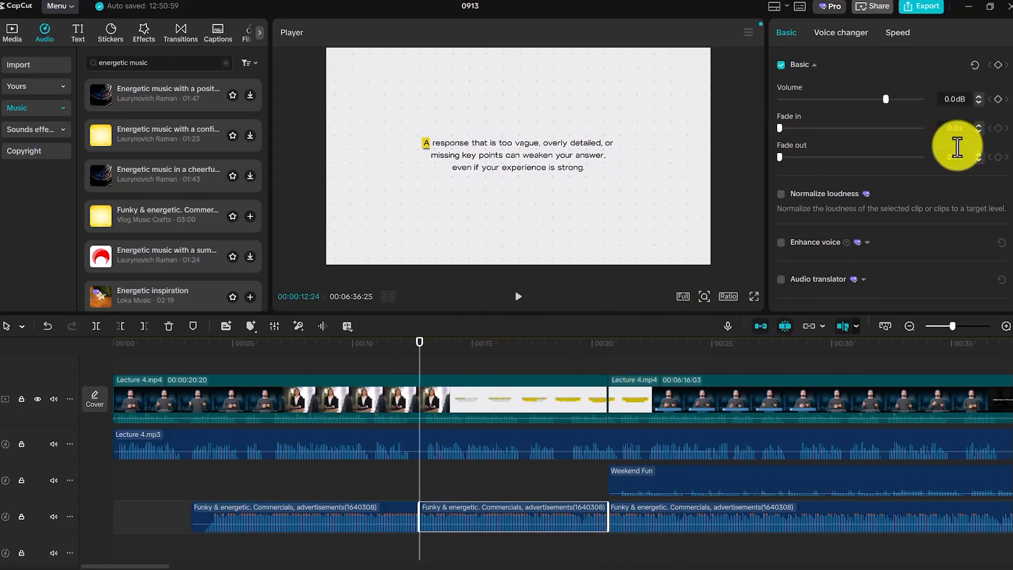
pyautogui.click(997, 98)
pyautogui.moveTo(887, 101); pyautogui.dragTo(849, 102)
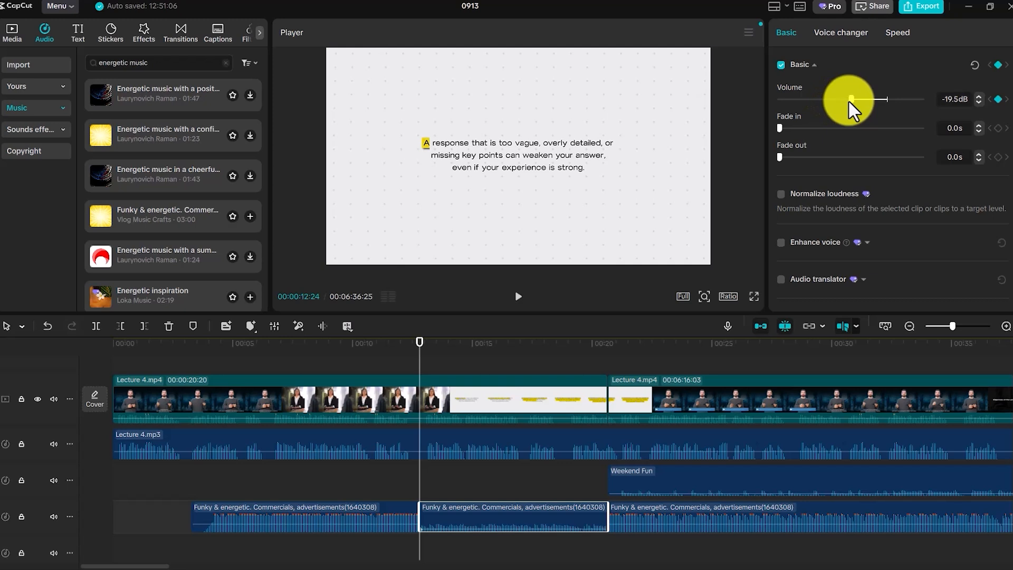
pyautogui.moveTo(849, 102); pyautogui.dragTo(840, 99)
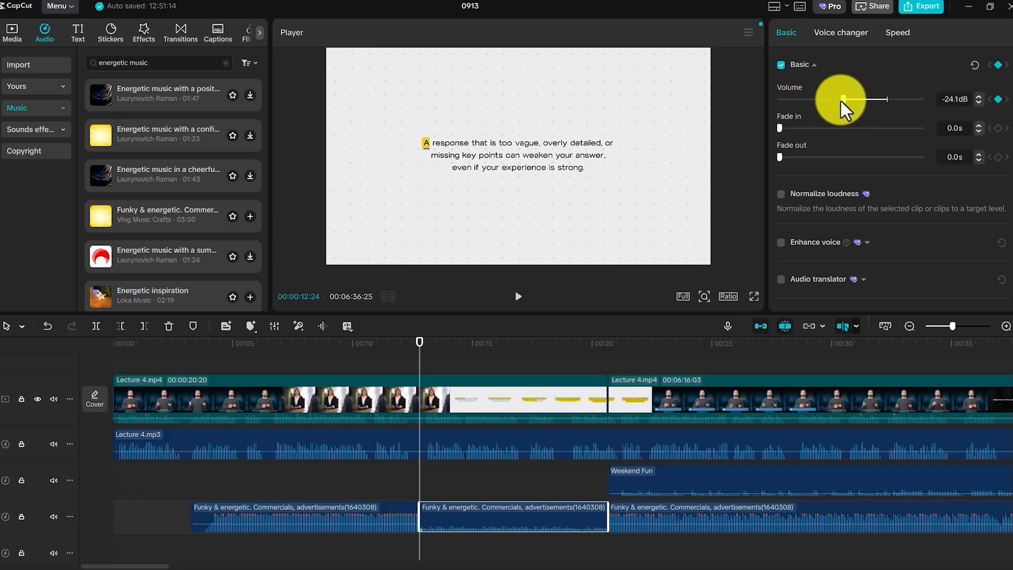
# - Add a second volume keyframe of -4.3 dB at the end of the middle Funky & energetic segment
pyautogui.click(603, 369)
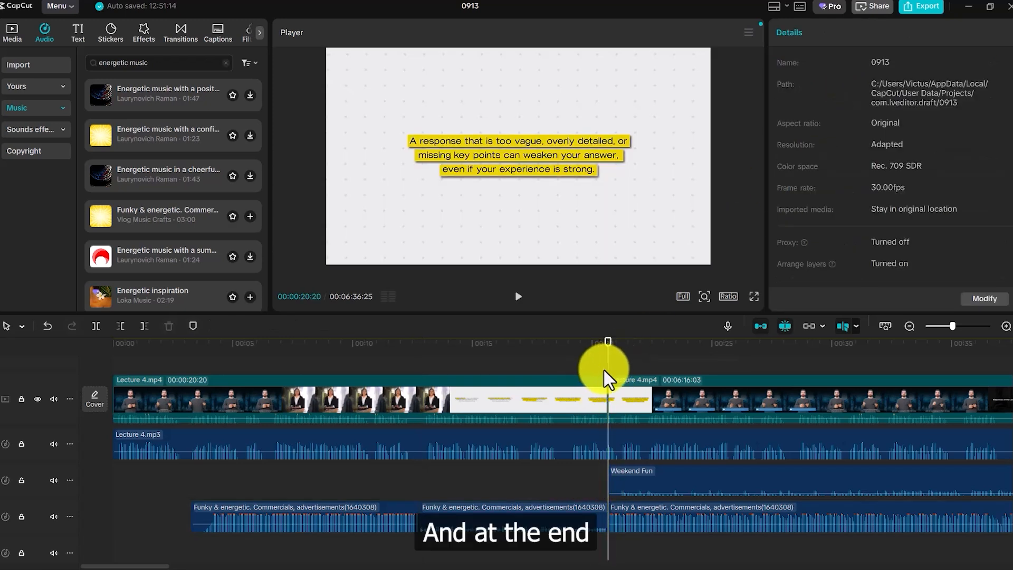
pyautogui.click(596, 513)
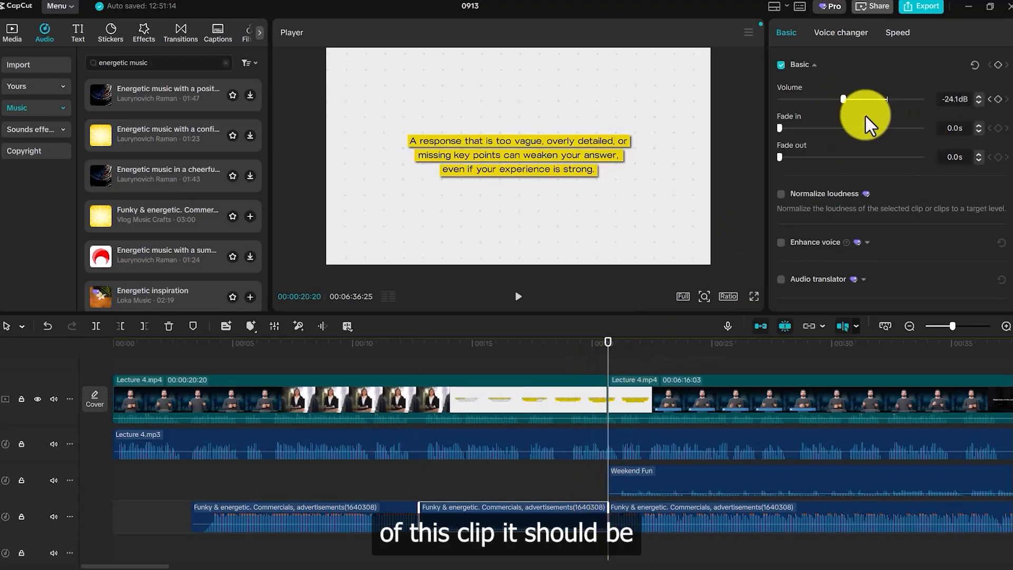
pyautogui.click(998, 100)
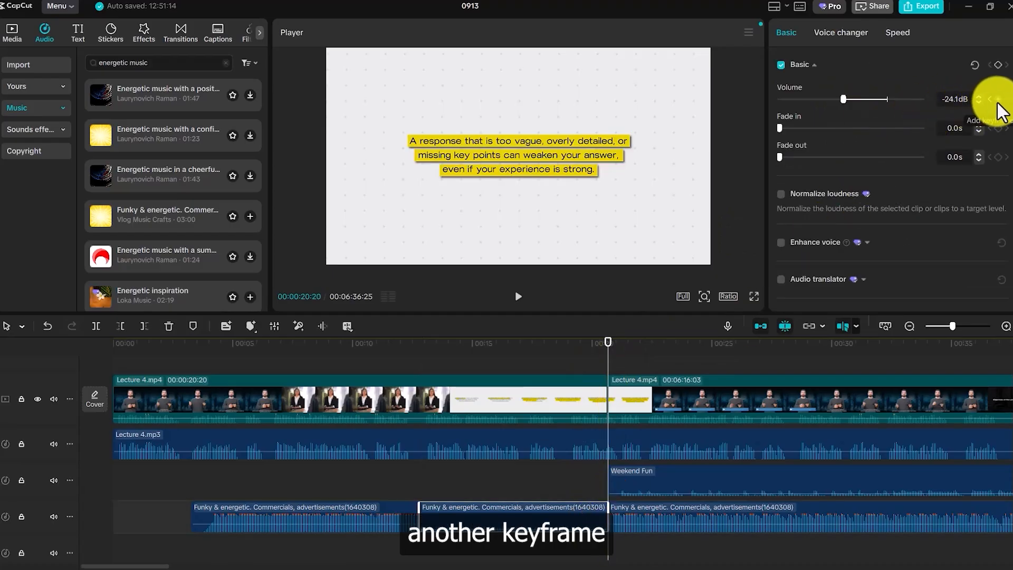
pyautogui.moveTo(844, 99); pyautogui.dragTo(876, 97)
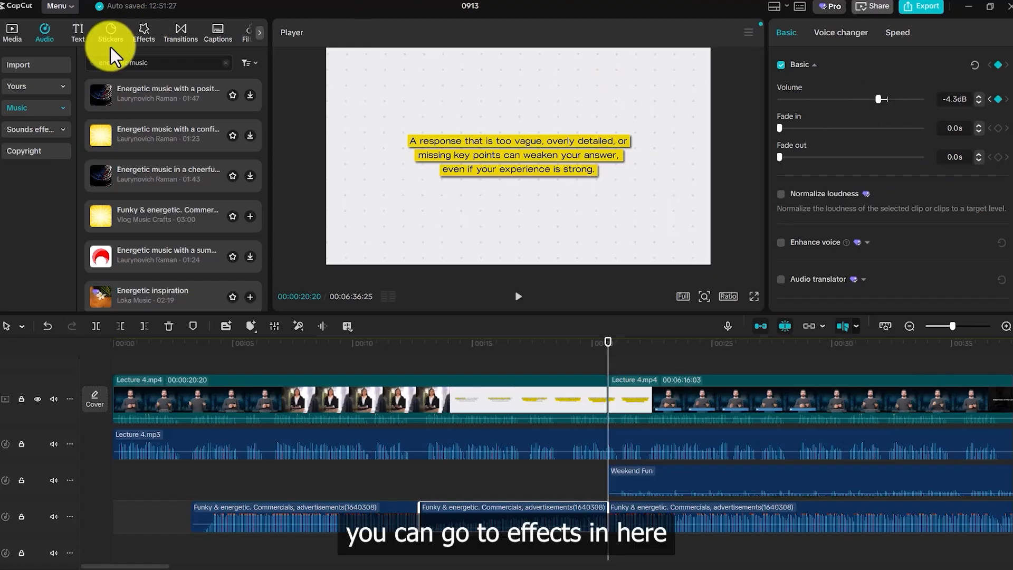
# - Search the video effects for "motion blur" and for "glitch"
pyautogui.click(138, 36)
pyautogui.click(127, 63)
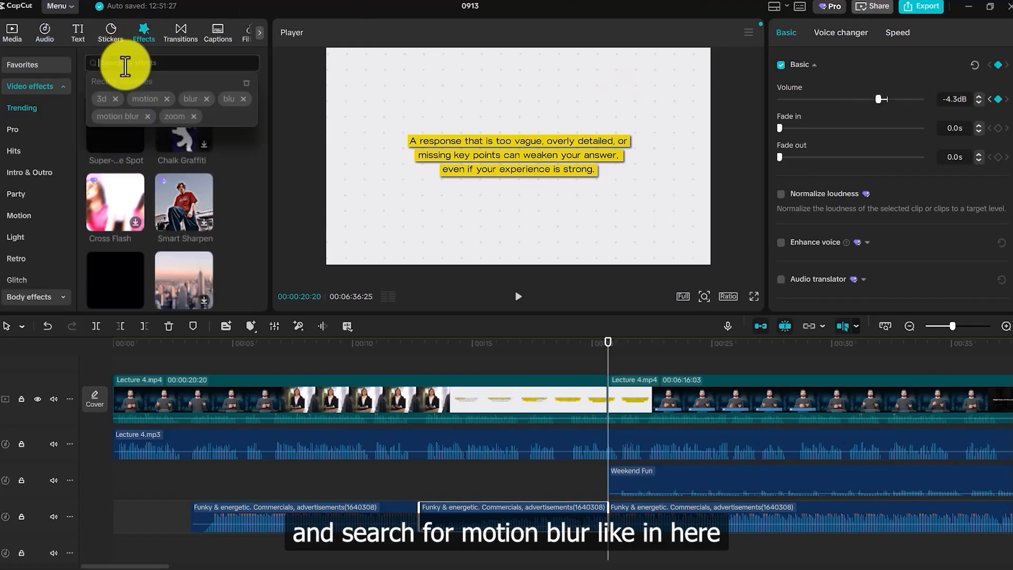
pyautogui.click(108, 117)
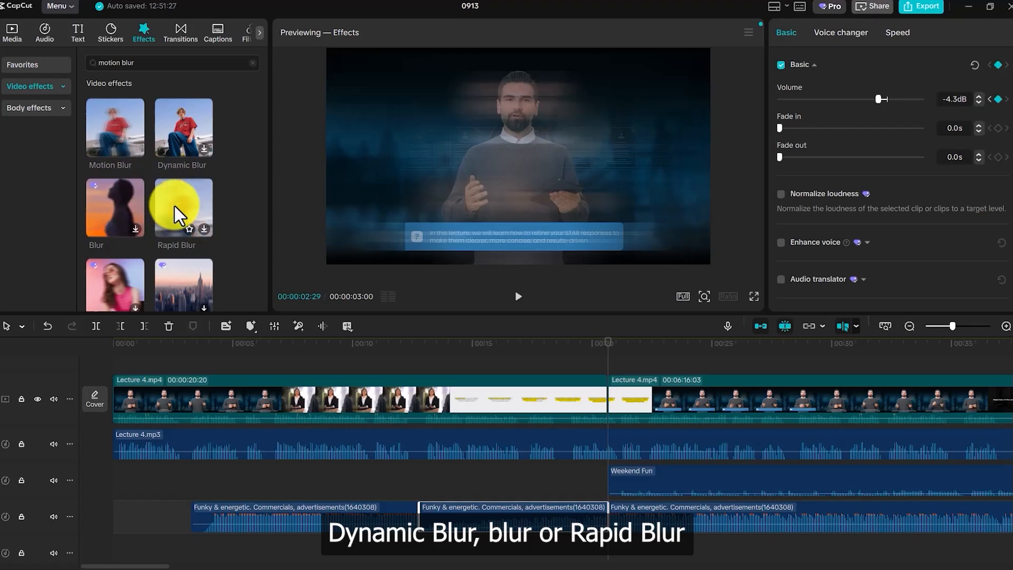
pyautogui.click(165, 67)
pyautogui.write('glitch')
pyautogui.press('Return')
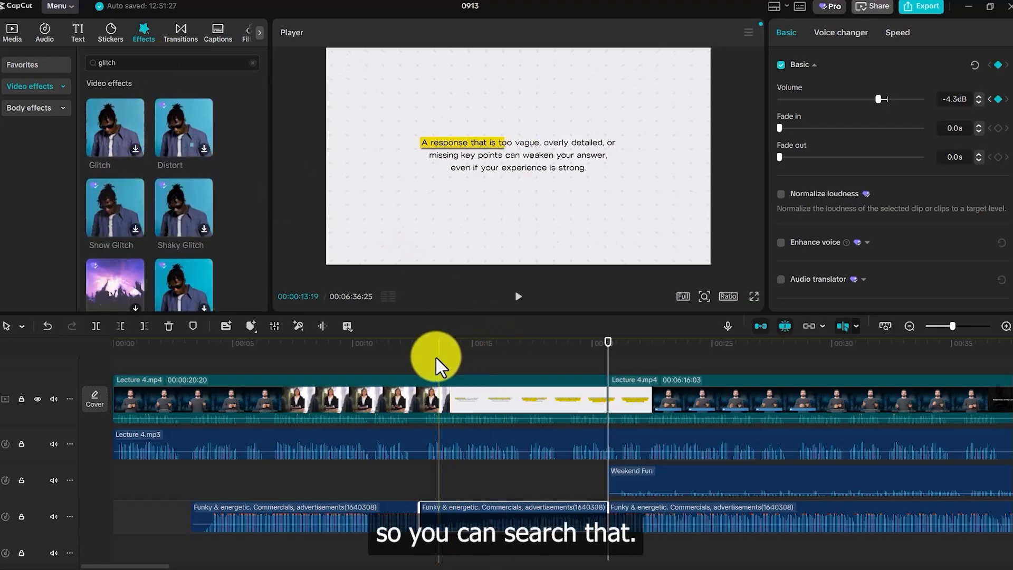
# - Split Lecture 4.mp4 at 00:00:12:24 to isolate the segment that runs to 00:00:20:20
pyautogui.click(421, 356)
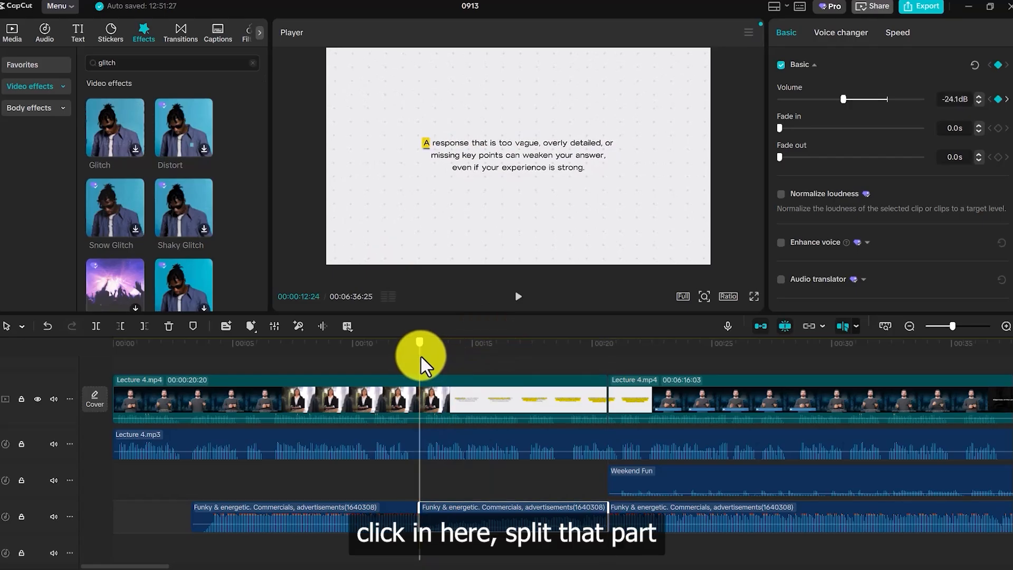
pyautogui.click(433, 389)
pyautogui.click(97, 326)
pyautogui.click(609, 407)
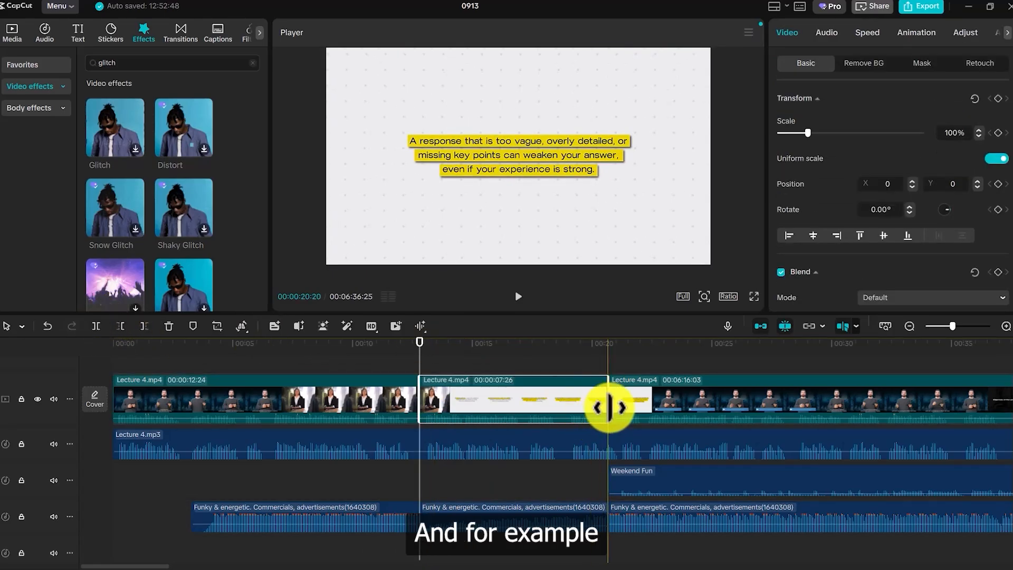
# - Apply the Glitch effect to the middle Lecture 4.mp4 segment and play it back from its start
pyautogui.moveTo(115, 143); pyautogui.dragTo(442, 409)
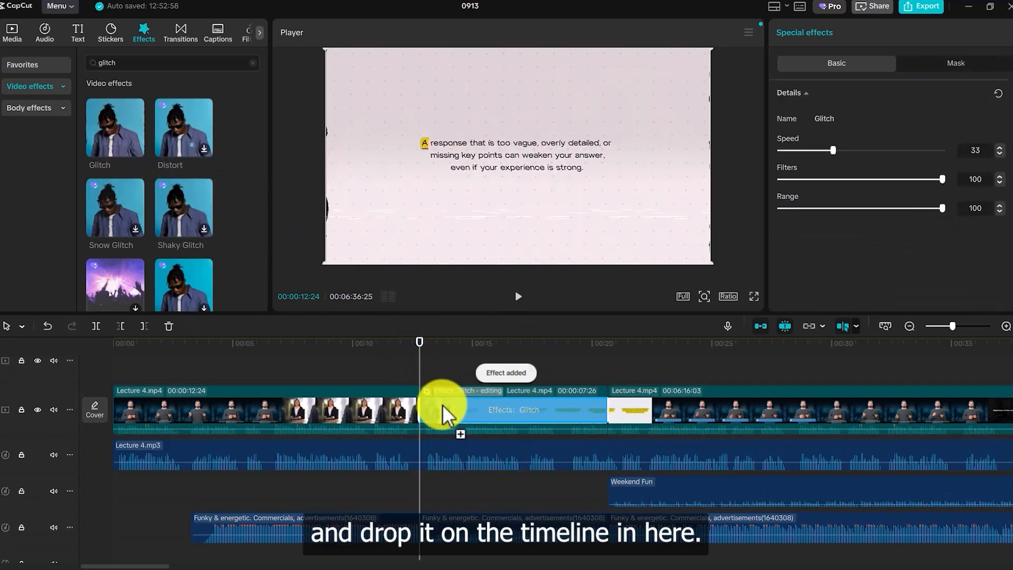
pyautogui.click(413, 356)
pyautogui.press('space')
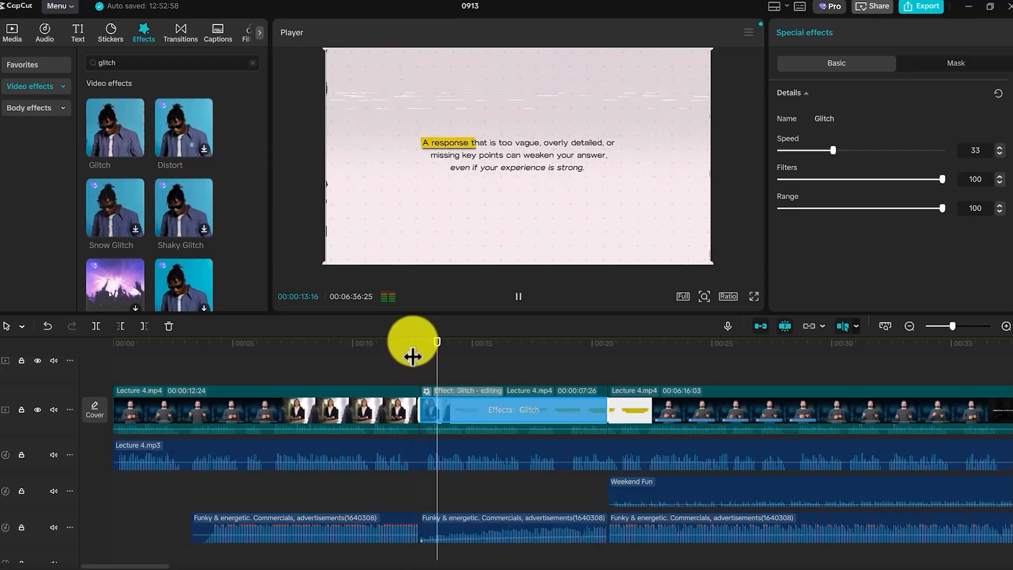
pyautogui.press('space')
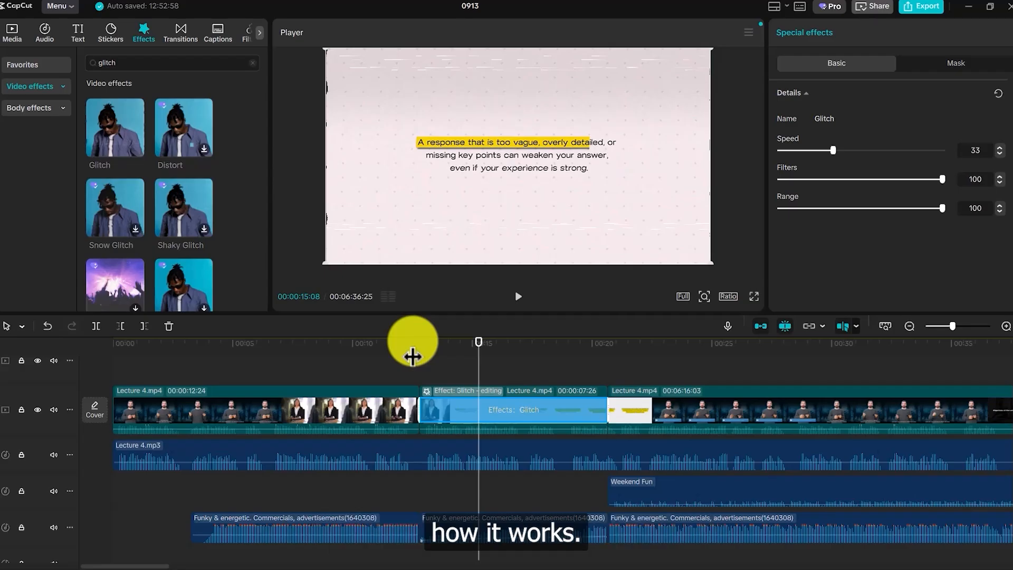
# - Clear the glitch search and search the video effects for "light leaks"
pyautogui.click(249, 65)
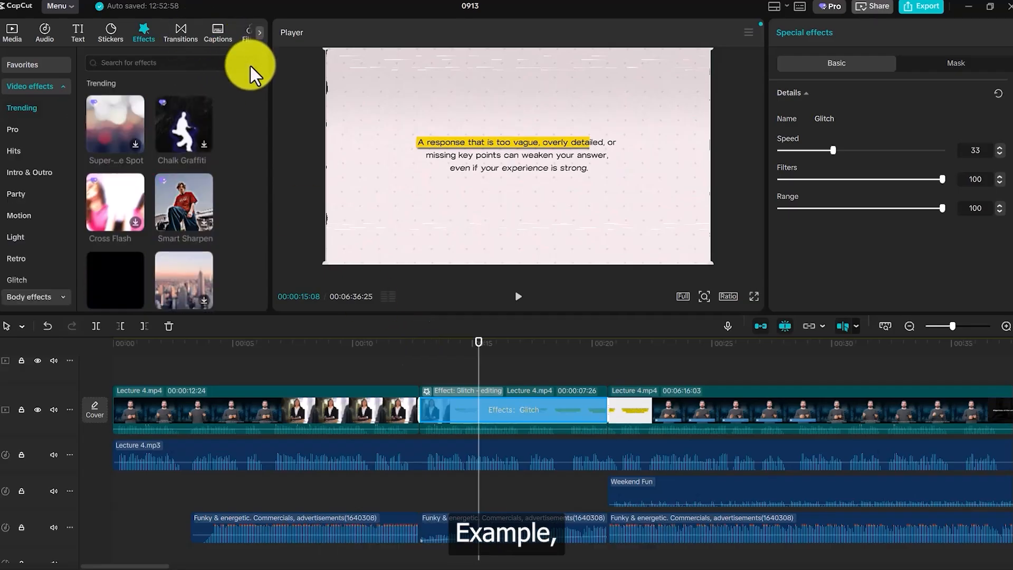
pyautogui.click(205, 63)
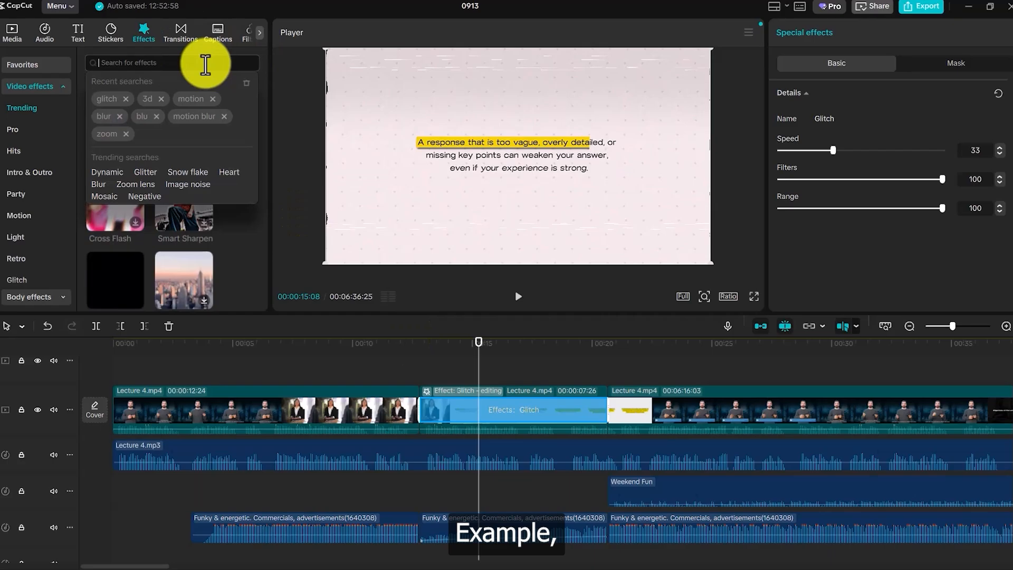
pyautogui.write('light leaks')
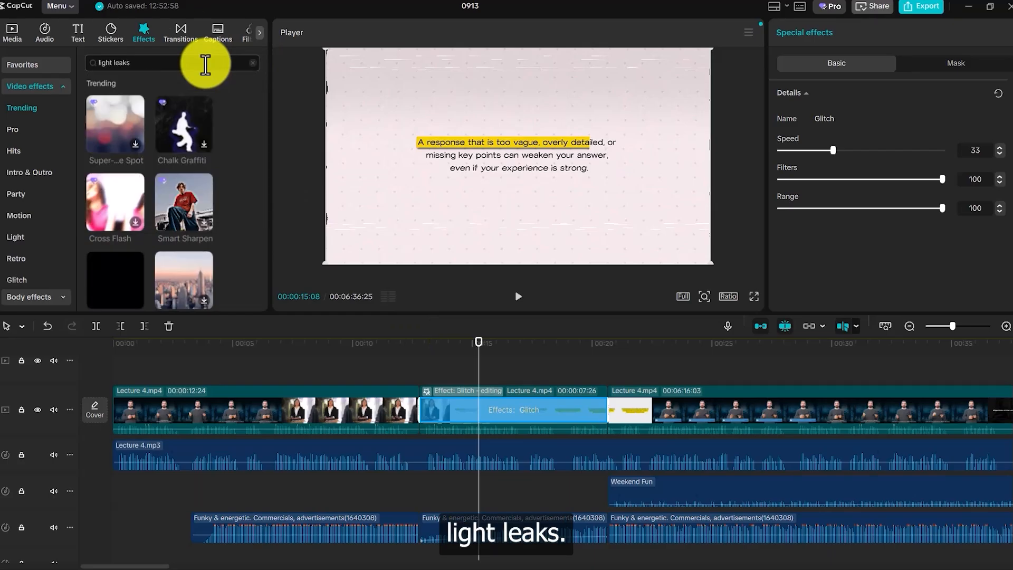
pyautogui.press('Return')
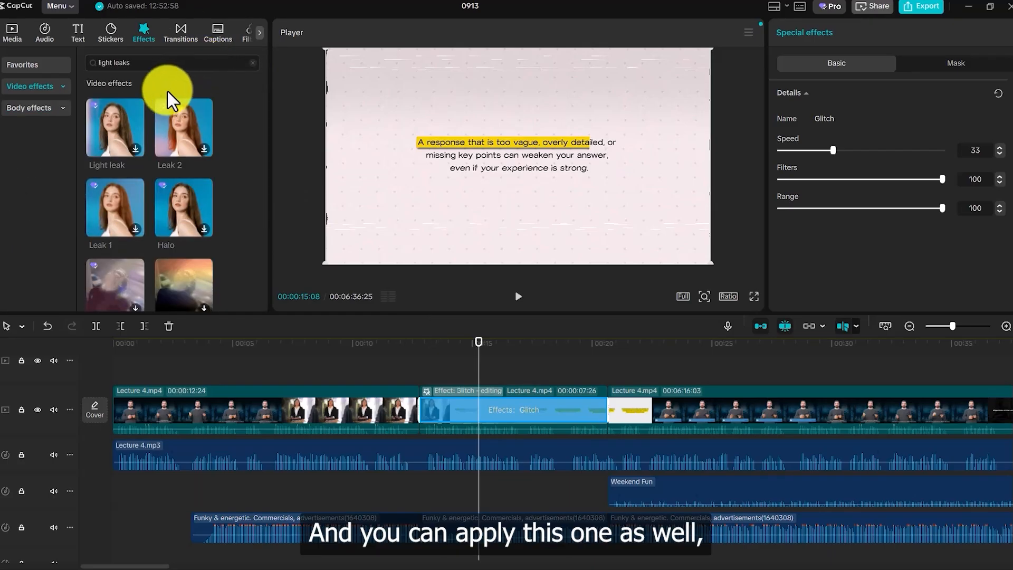
# - Undo the Glitch effect and apply the Light leak effect to the middle Lecture 4.mp4 segment instead
pyautogui.hotkey('ctrl', 'z')
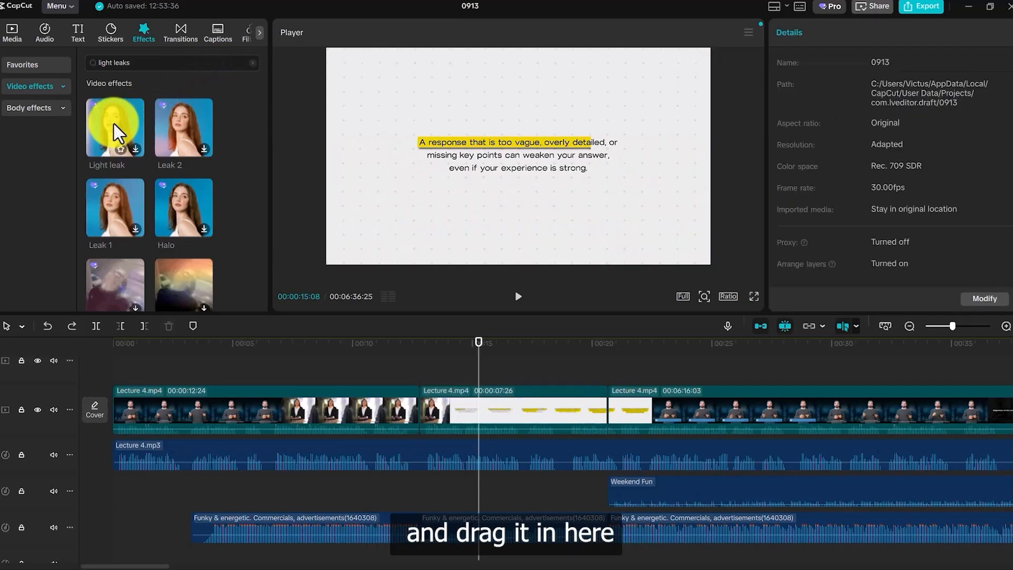
pyautogui.click(112, 124)
pyautogui.moveTo(112, 124); pyautogui.dragTo(479, 400)
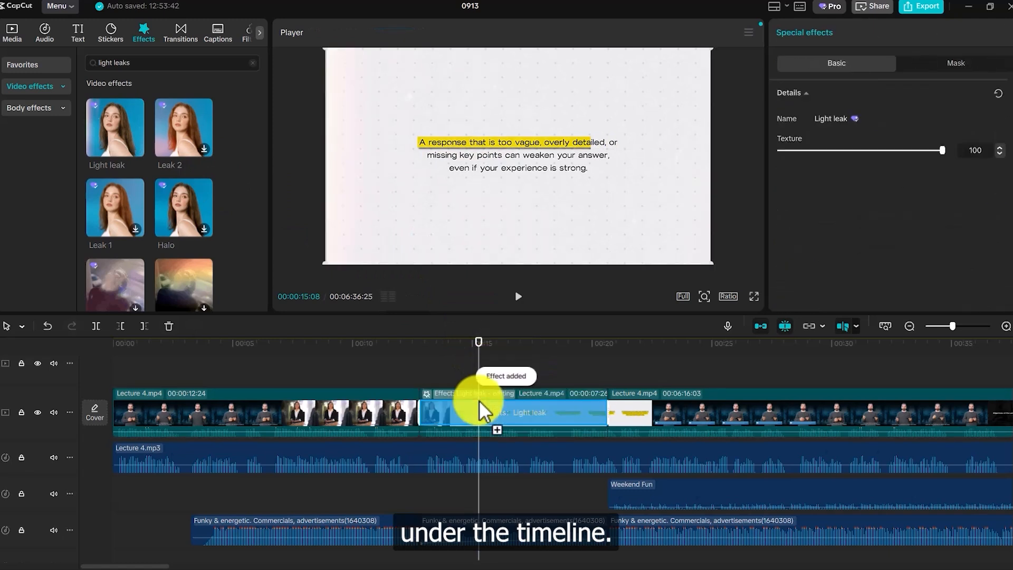
pyautogui.click(403, 370)
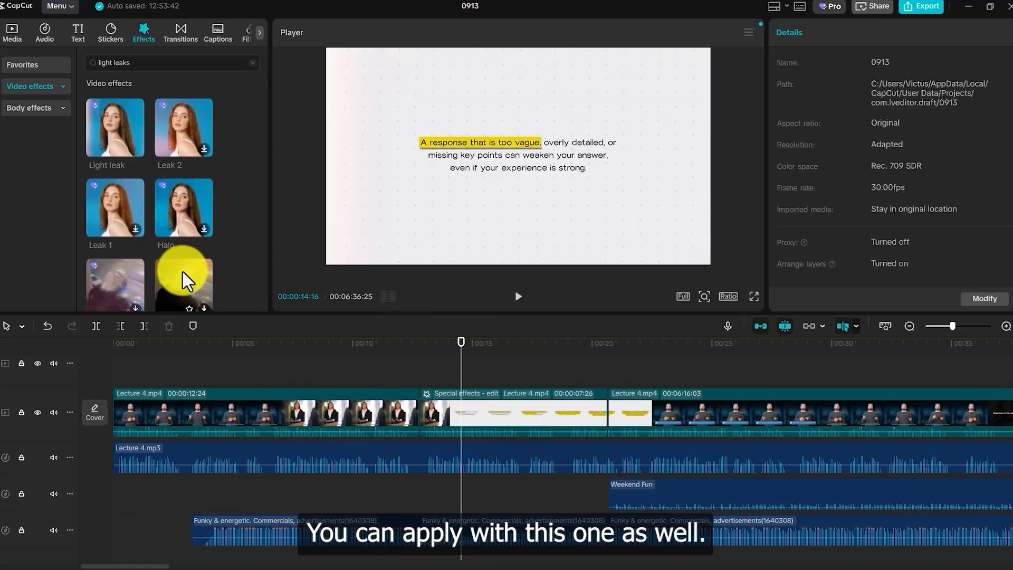
pyautogui.scroll(-1, 183, 271)
pyautogui.scroll(-1, 183, 272)
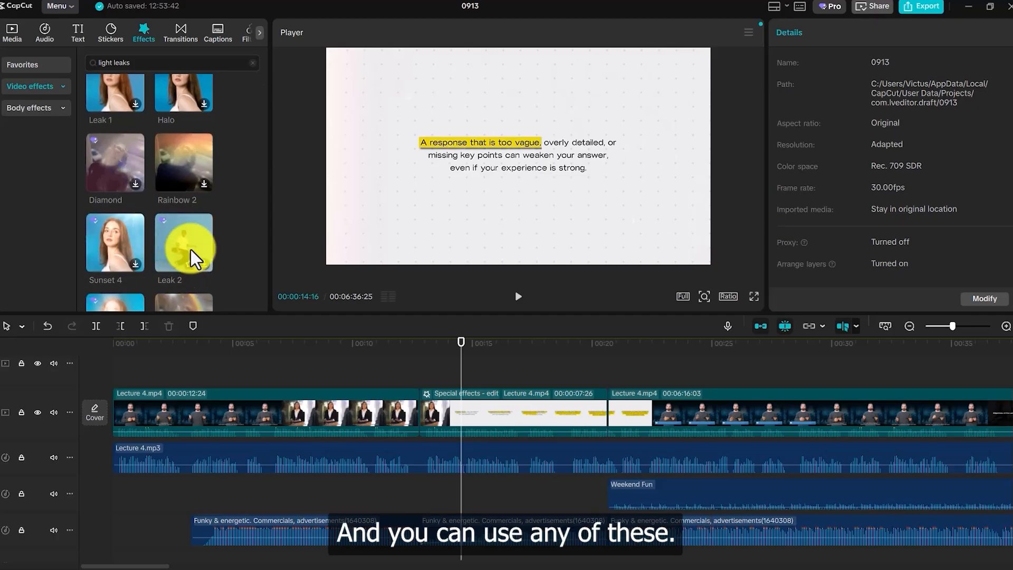
pyautogui.scroll(-1, 191, 249)
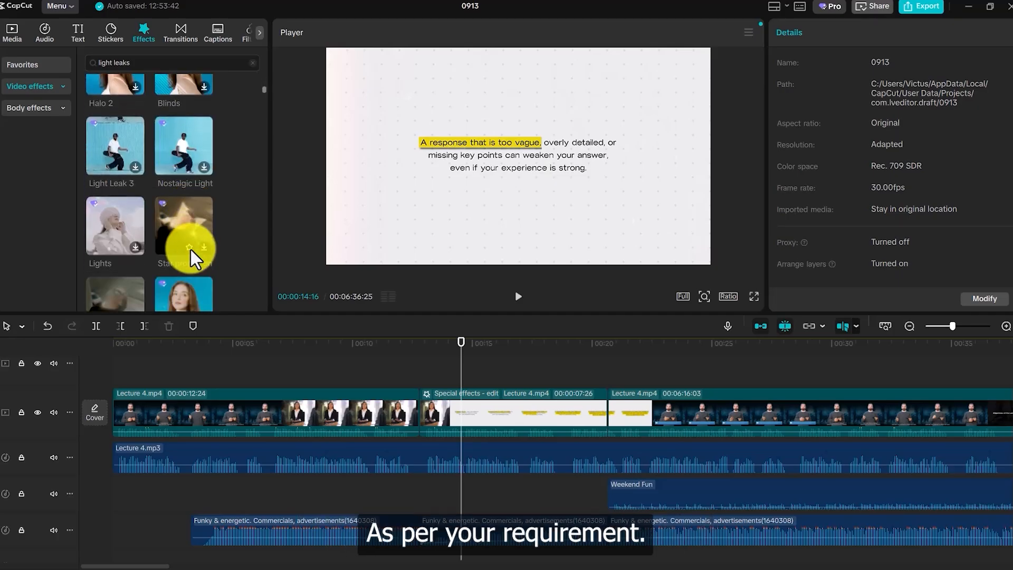
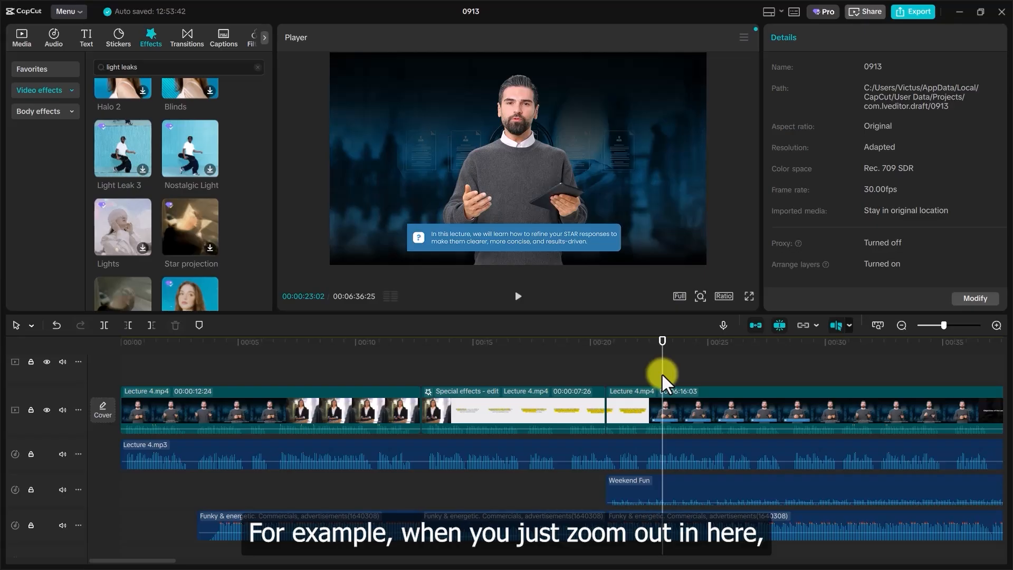
# - Review the whole edited timeline and play the opening title section from the beginning
pyautogui.click(903, 326)
pyautogui.click(907, 328)
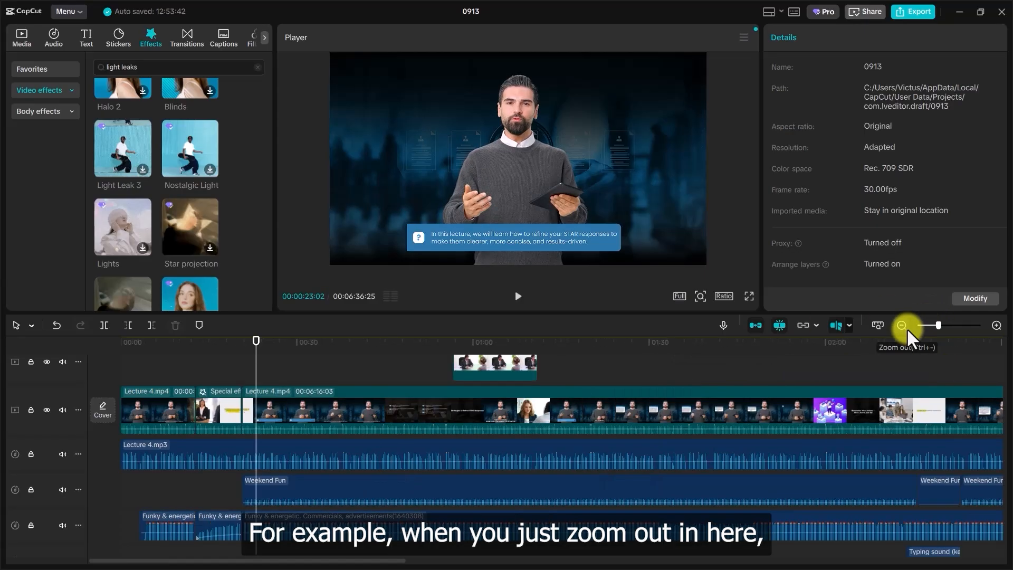
pyautogui.click(221, 425)
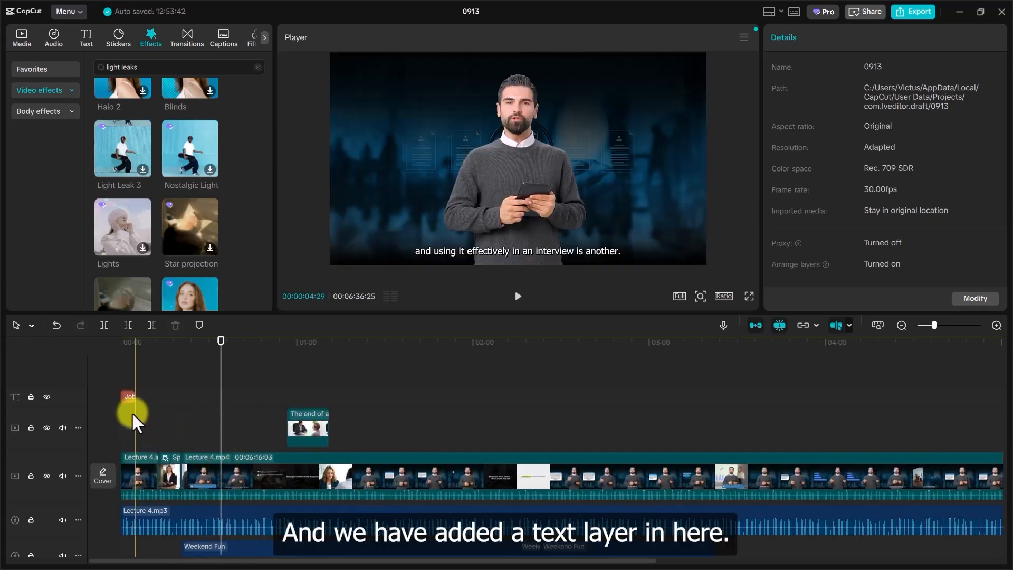
pyautogui.click(122, 408)
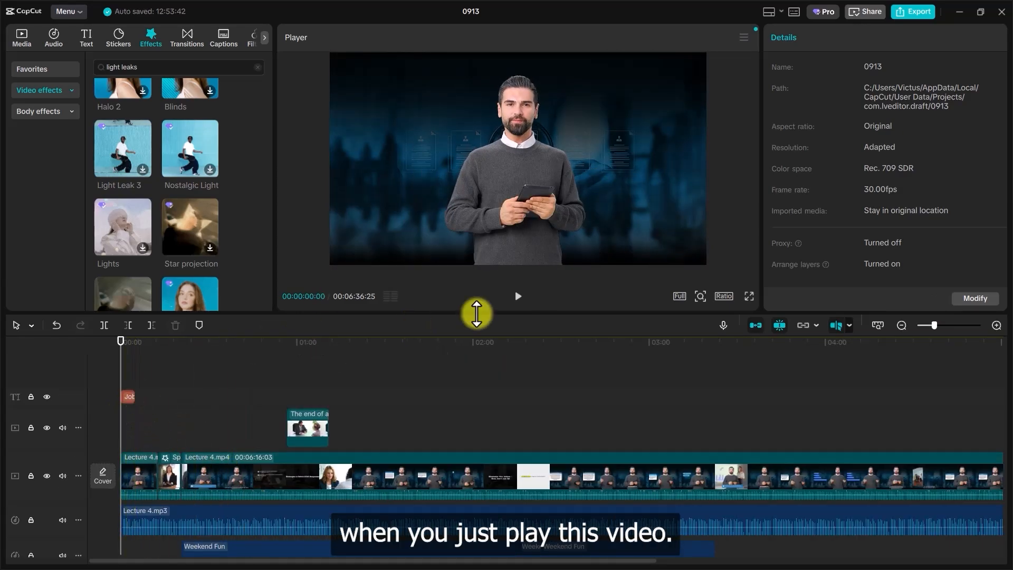
pyautogui.click(516, 301)
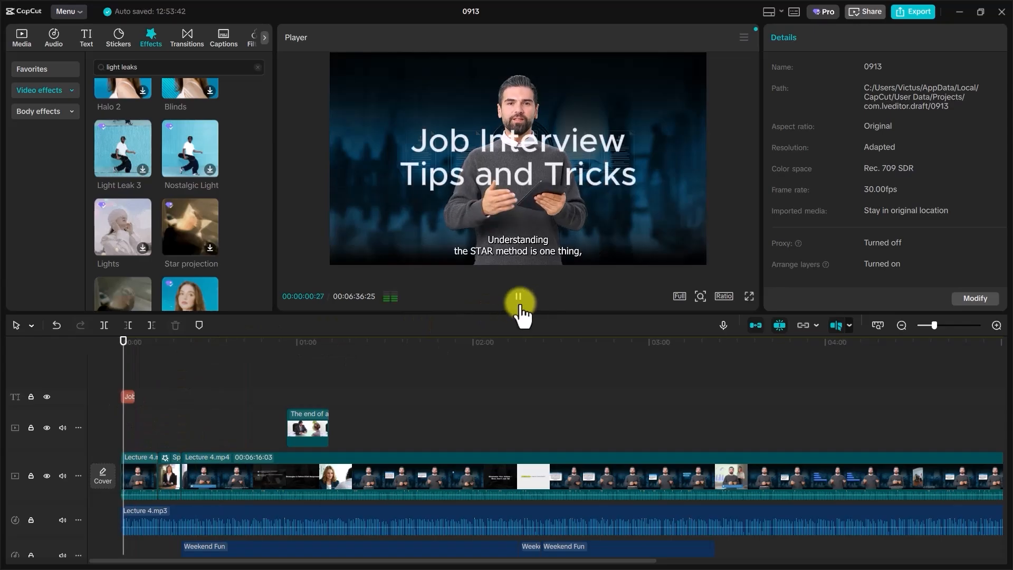
pyautogui.click(519, 305)
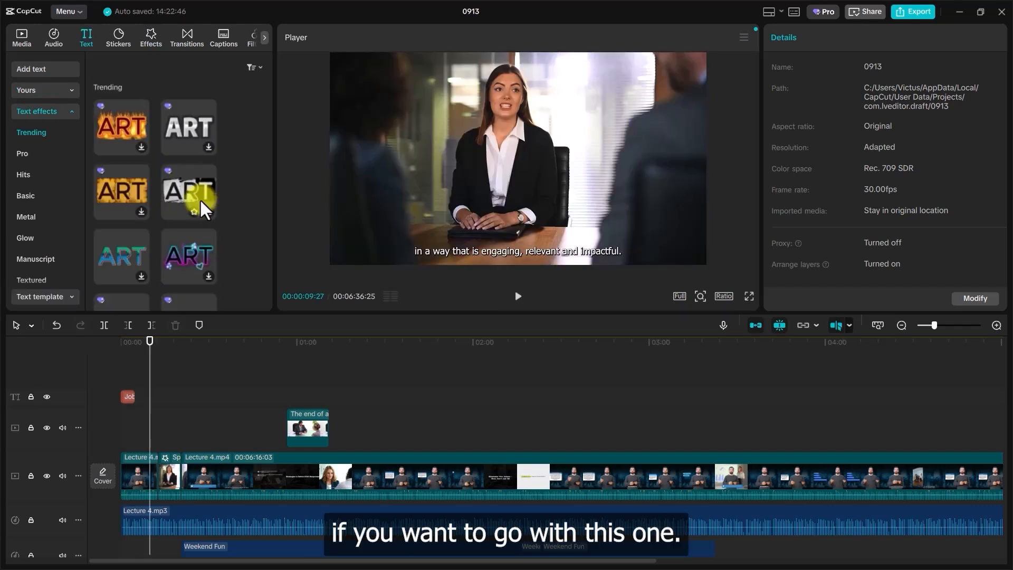
# - Add the black-and-white torn-paper text effect at the start, reading "Eduta", and stretch it over the entire timeline
pyautogui.click(209, 210)
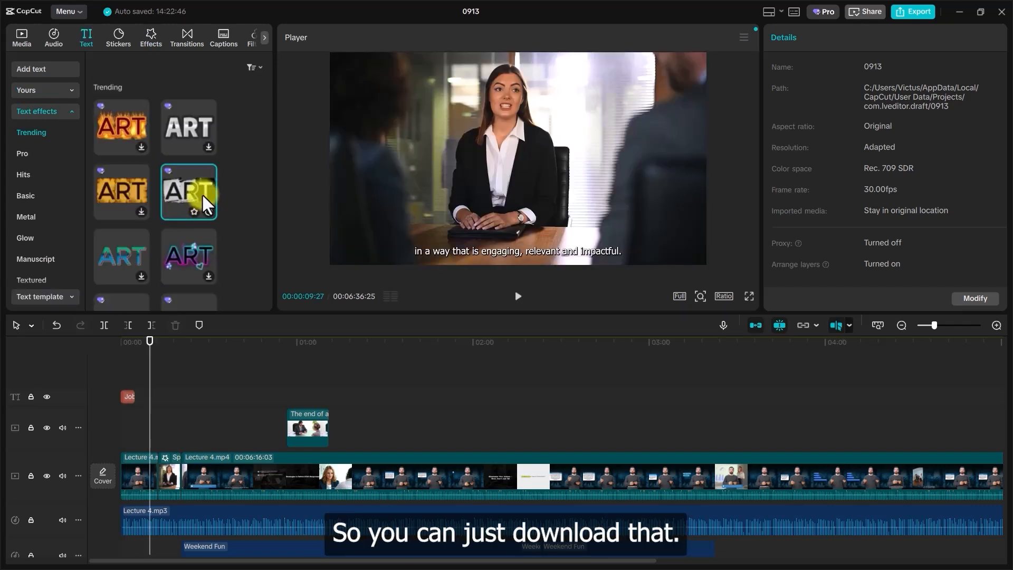
pyautogui.moveTo(203, 194); pyautogui.dragTo(120, 389)
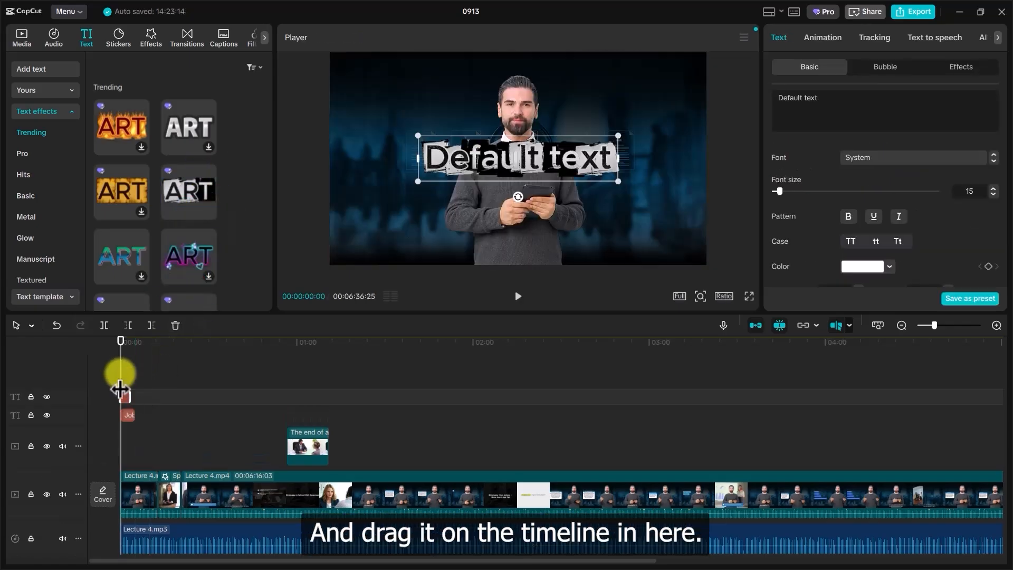
pyautogui.moveTo(130, 393); pyautogui.dragTo(920, 395)
pyautogui.click(901, 325)
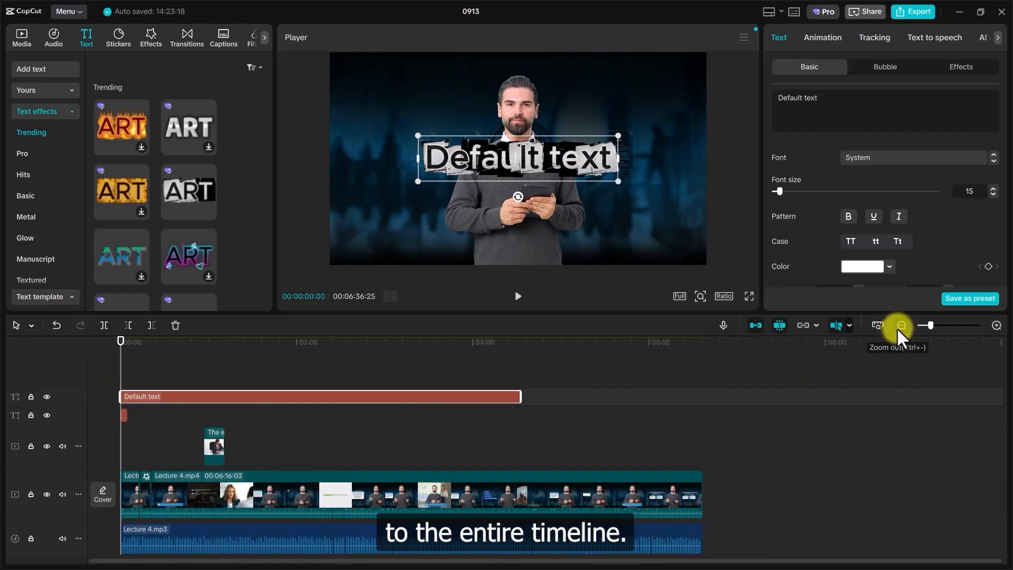
pyautogui.click(901, 324)
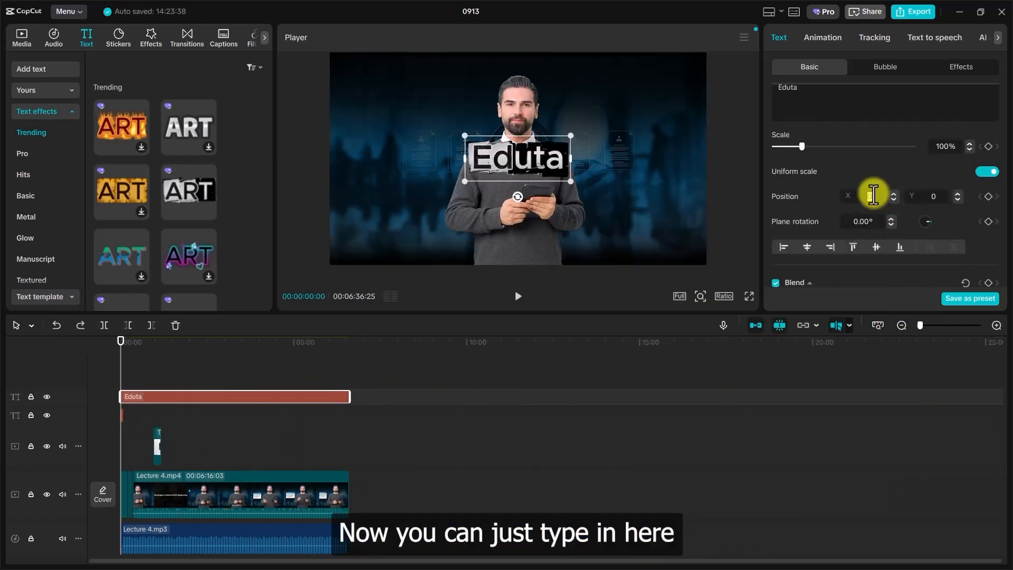
# - Position the "Eduta" title at X 1580 and Y 880 and scale it down to 47%
pyautogui.write('1580')
pyautogui.press('Return')
pyautogui.click(935, 196)
pyautogui.write('880')
pyautogui.press('Return')
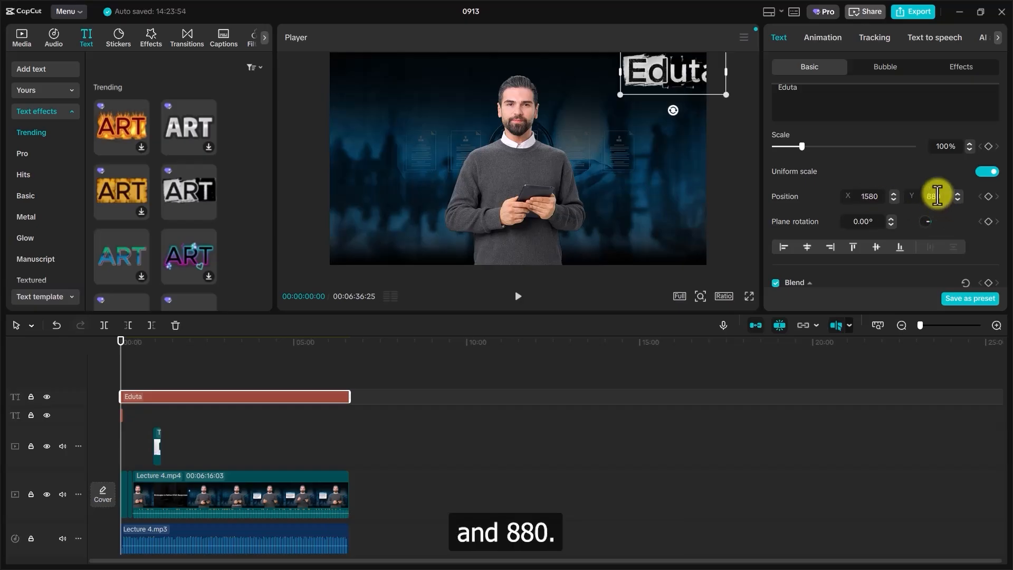
pyautogui.moveTo(801, 146); pyautogui.dragTo(786, 150)
pyautogui.click(123, 390)
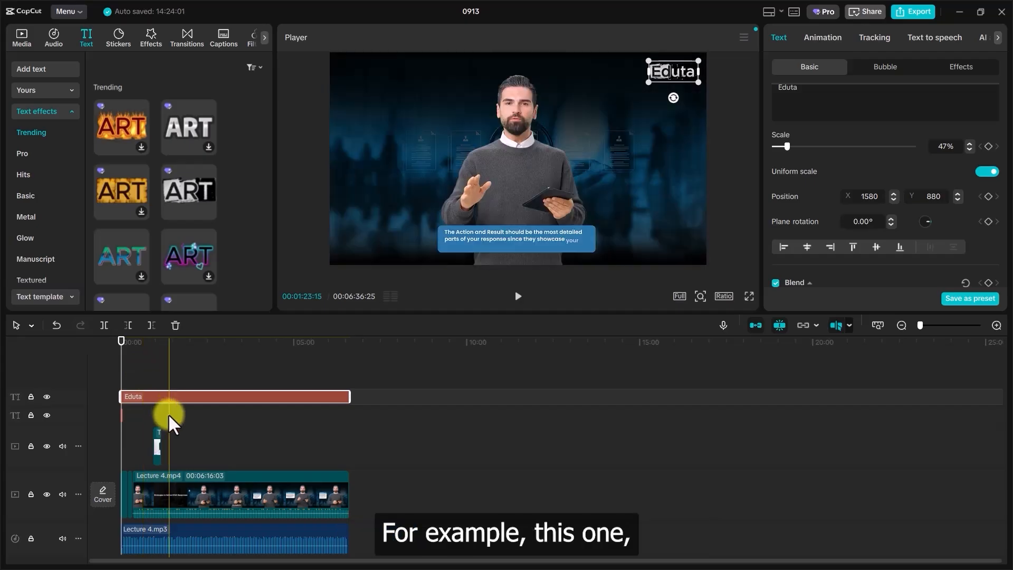
# - Add a mask to the short overlay clip above the main Lecture 4.mp4 track
pyautogui.click(158, 437)
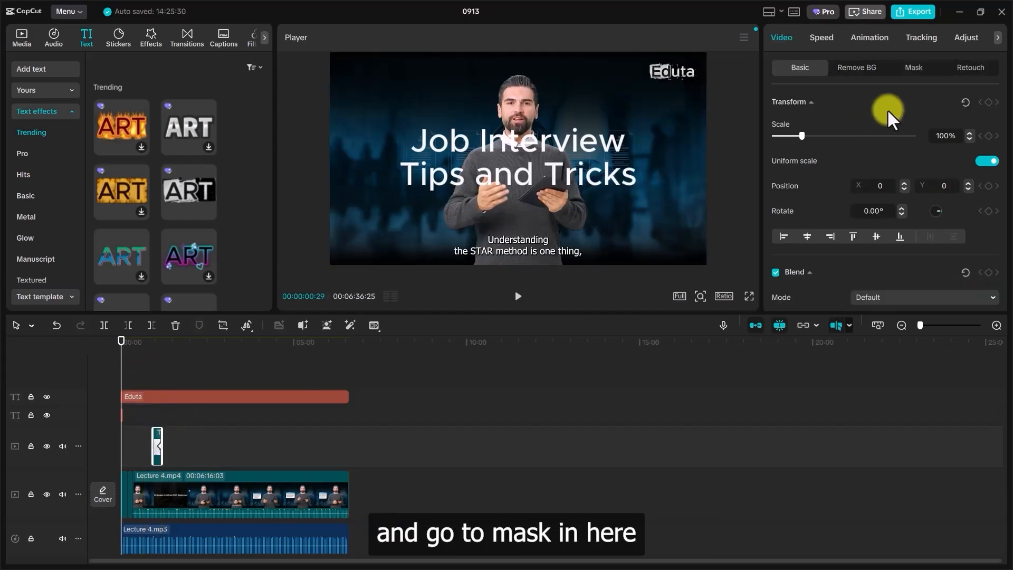
pyautogui.click(914, 71)
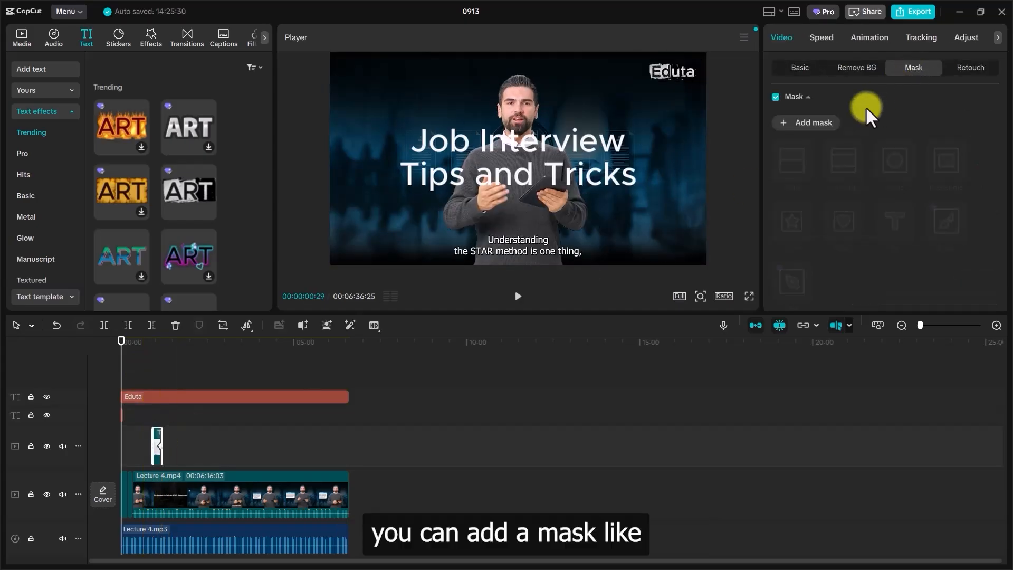
pyautogui.click(813, 124)
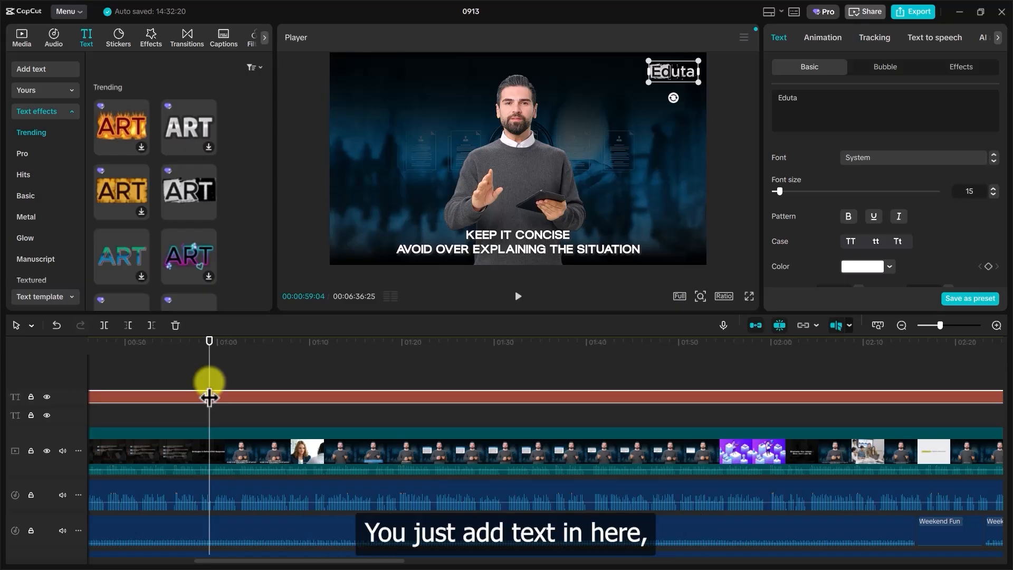
pyautogui.click(74, 111)
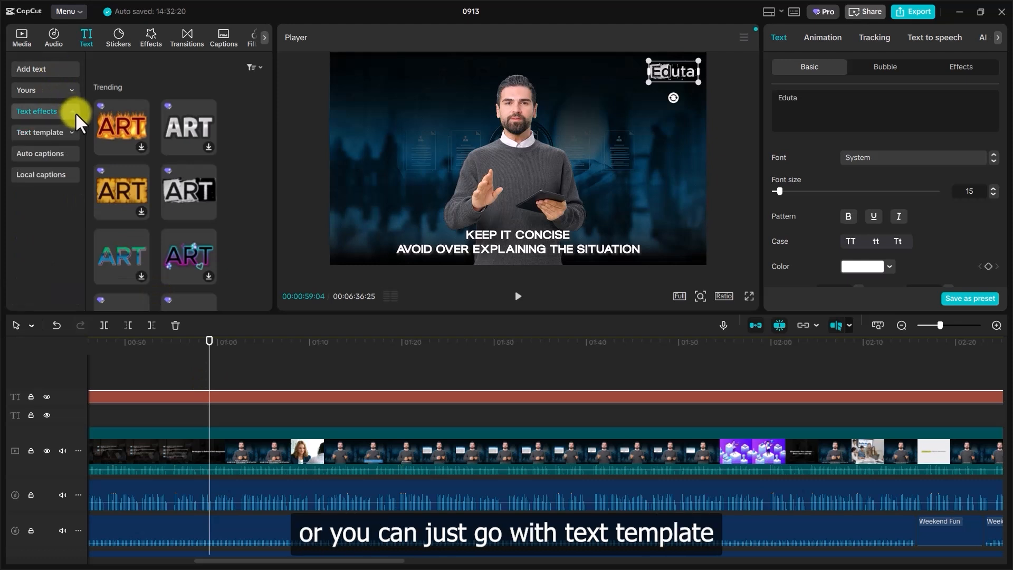
pyautogui.click(65, 132)
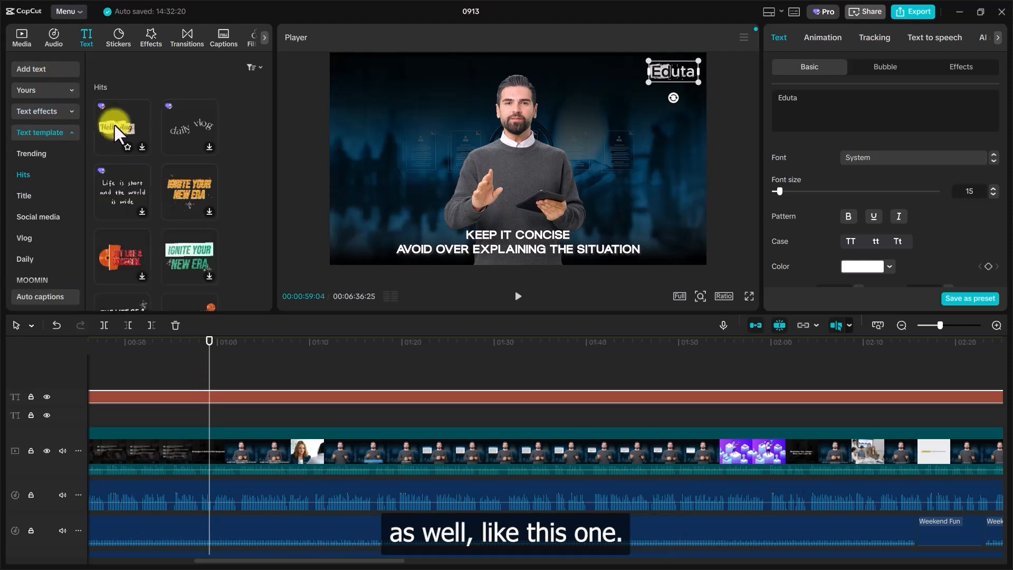
pyautogui.click(57, 71)
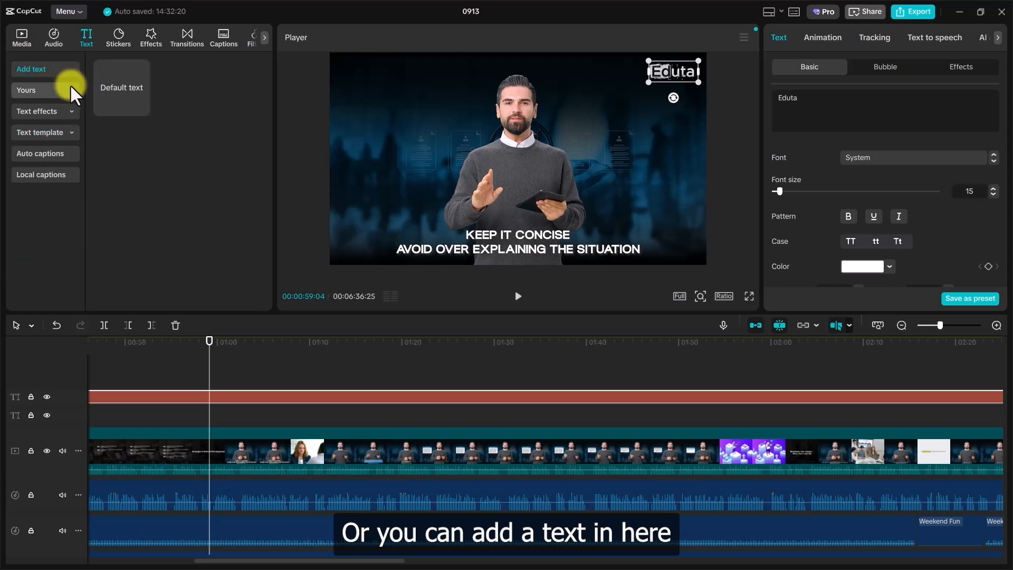
# - Download the trending white text effect with a red outline and place it on a new track around 01:06
pyautogui.click(77, 108)
pyautogui.scroll(-1, 131, 249)
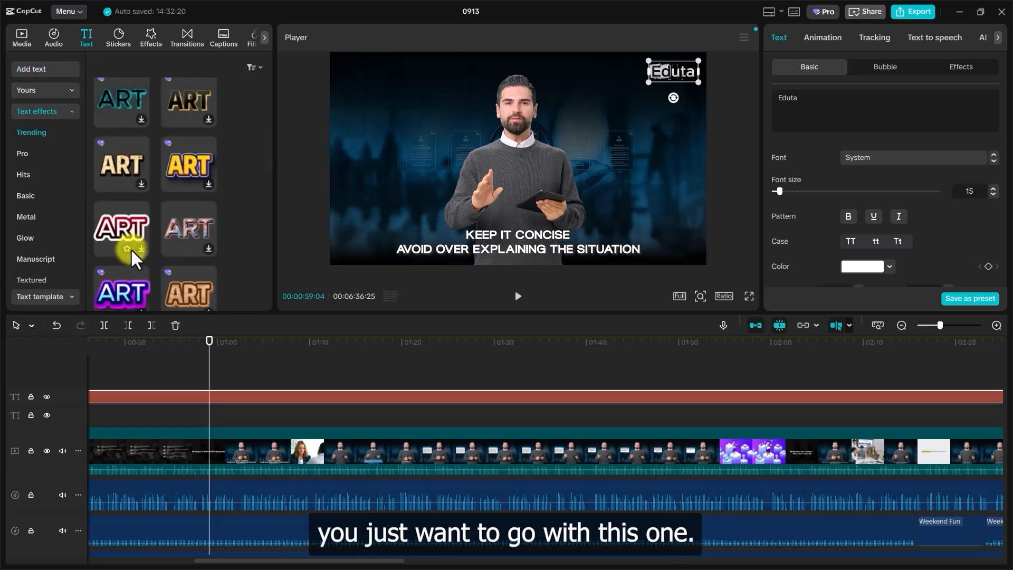
pyautogui.click(142, 243)
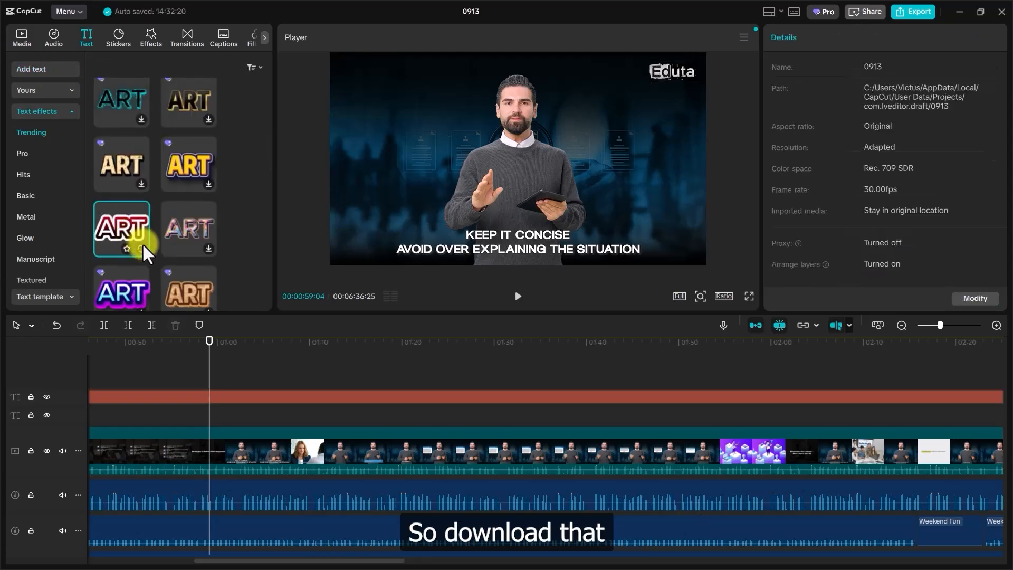
pyautogui.moveTo(125, 222); pyautogui.dragTo(273, 372)
pyautogui.click(283, 379)
pyautogui.click(284, 395)
# - Change the new title's text to "Interview Footage"
pyautogui.click(837, 112)
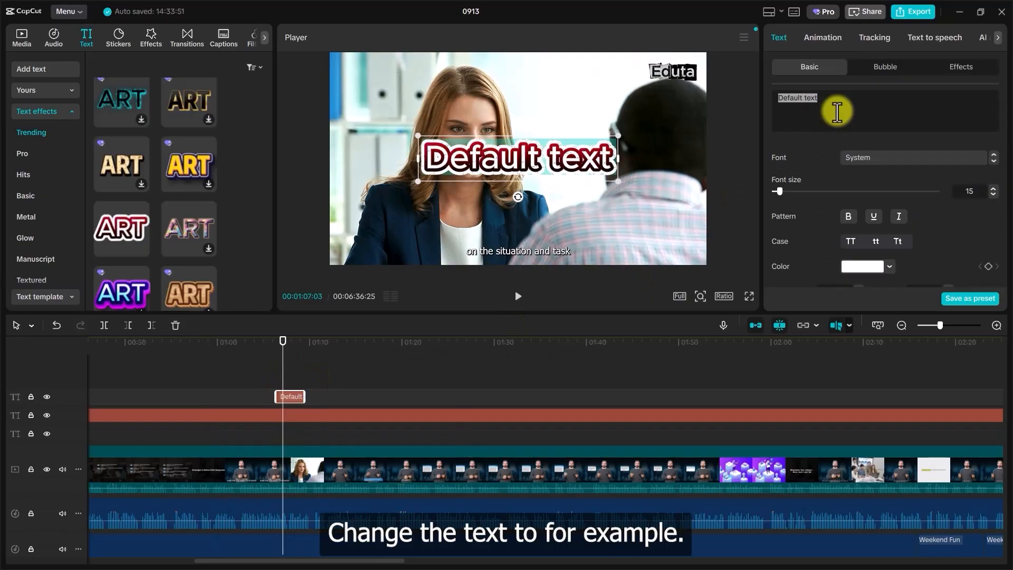
pyautogui.write('Interview ')
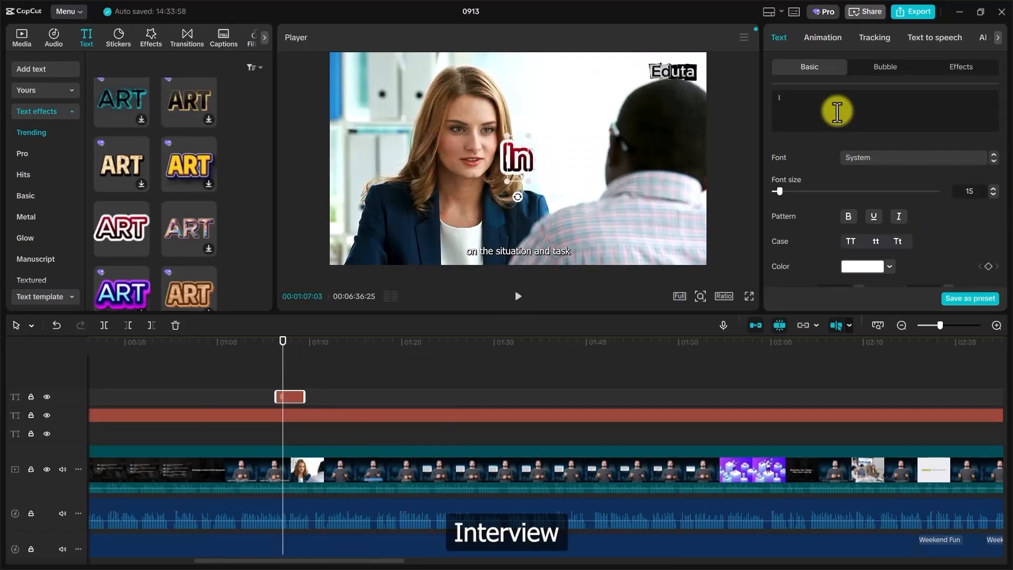
pyautogui.write('Footage')
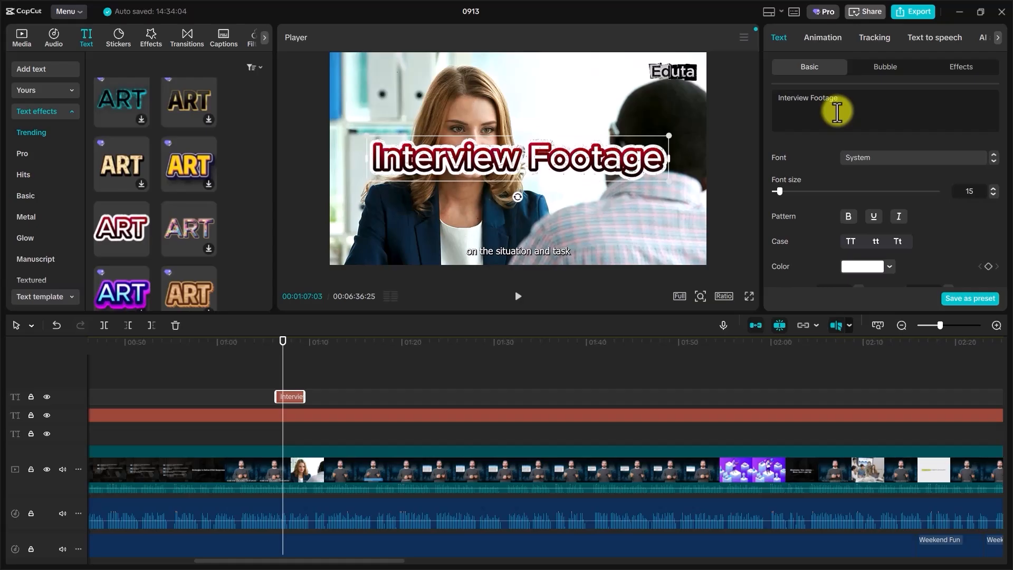
# - Move the "Interview Footage" title so that it starts at 00:01:02:10, where the interview shot is shown
pyautogui.click(281, 340)
pyautogui.moveTo(280, 353); pyautogui.dragTo(237, 345)
pyautogui.click(290, 395)
pyautogui.moveTo(291, 395); pyautogui.dragTo(254, 399)
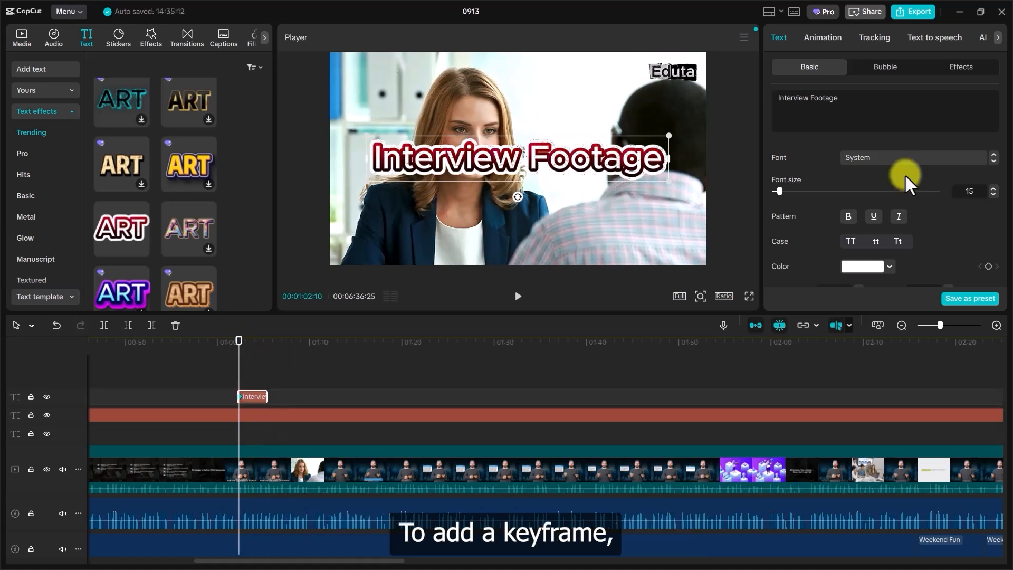
# - Set the position keyframe at the start of the "Interview Footage" title to X -3500 and Y -800
pyautogui.scroll(-5, 904, 174)
pyautogui.scroll(-5, 904, 175)
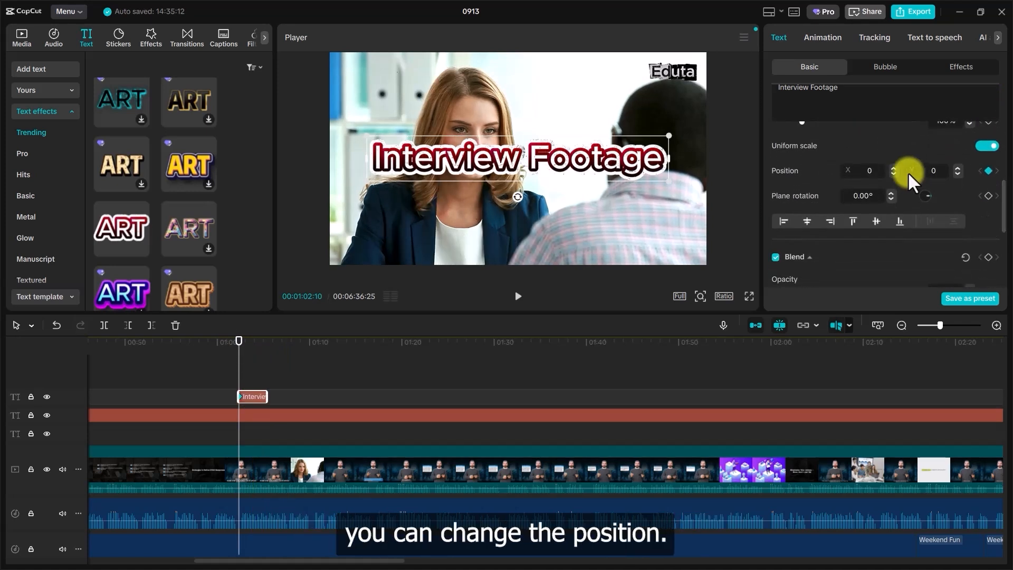
pyautogui.click(869, 171)
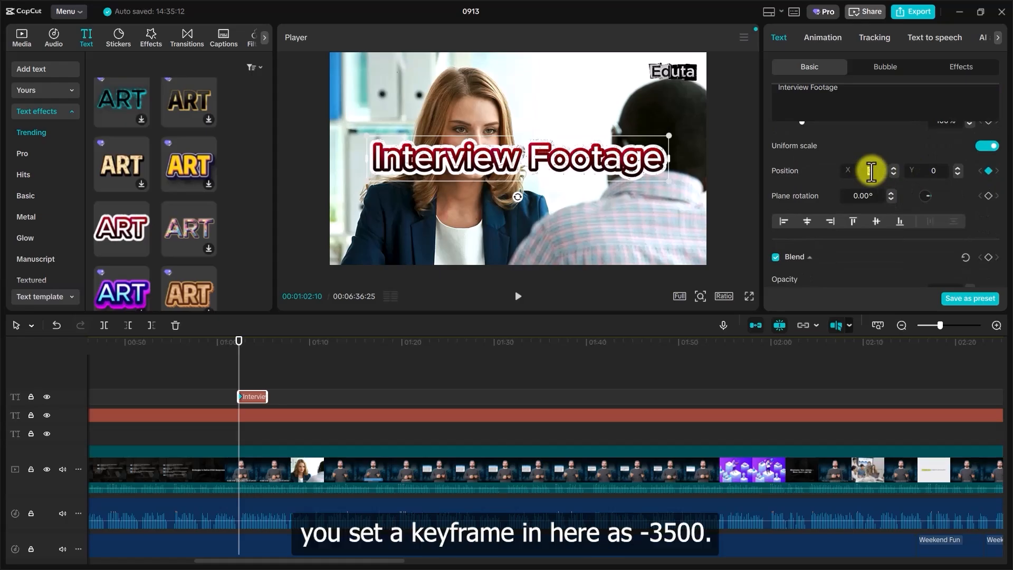
pyautogui.write('-3500')
pyautogui.press('Return')
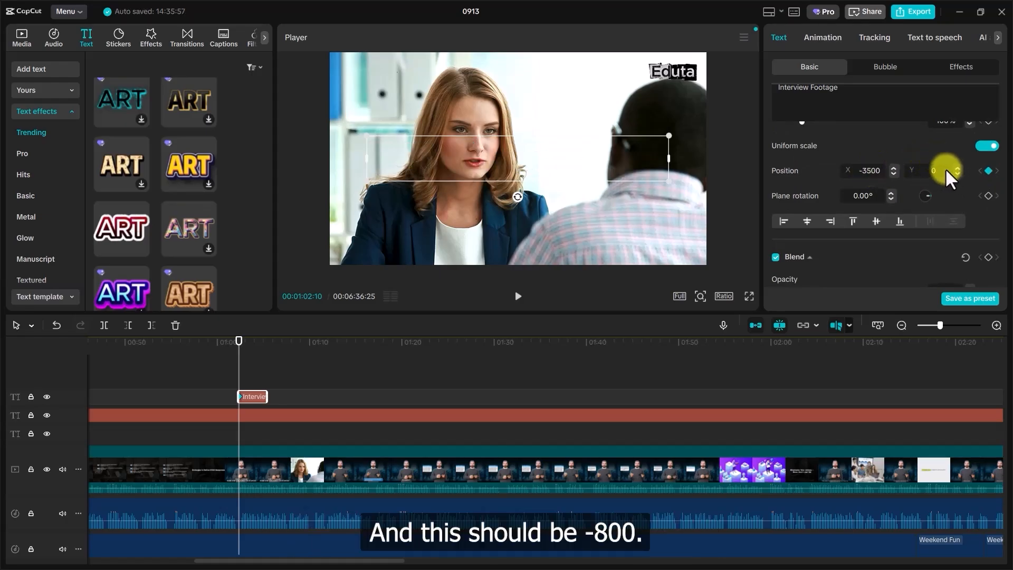
pyautogui.click(938, 170)
pyautogui.write('-')
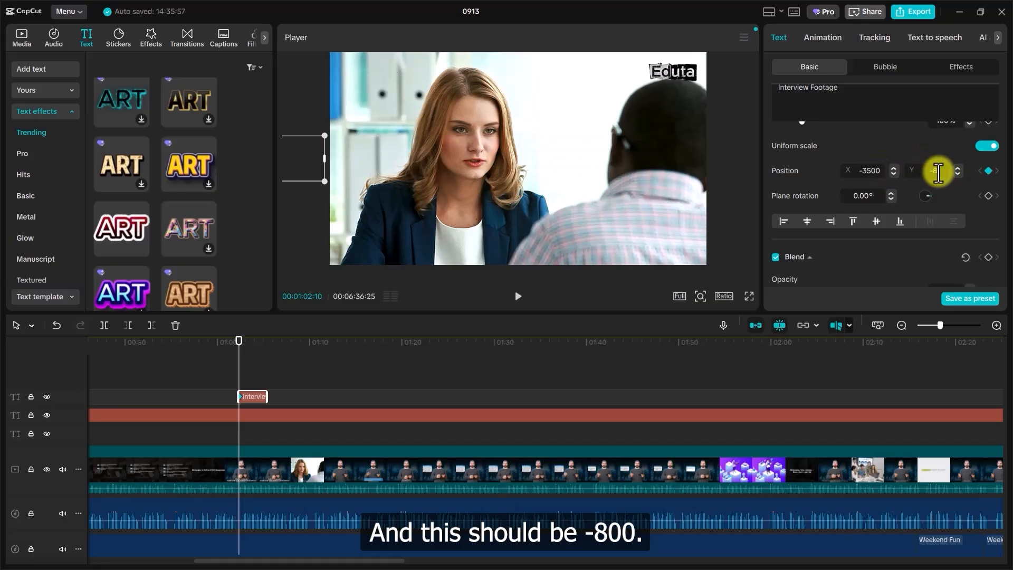
pyautogui.write('800')
pyautogui.press('Return')
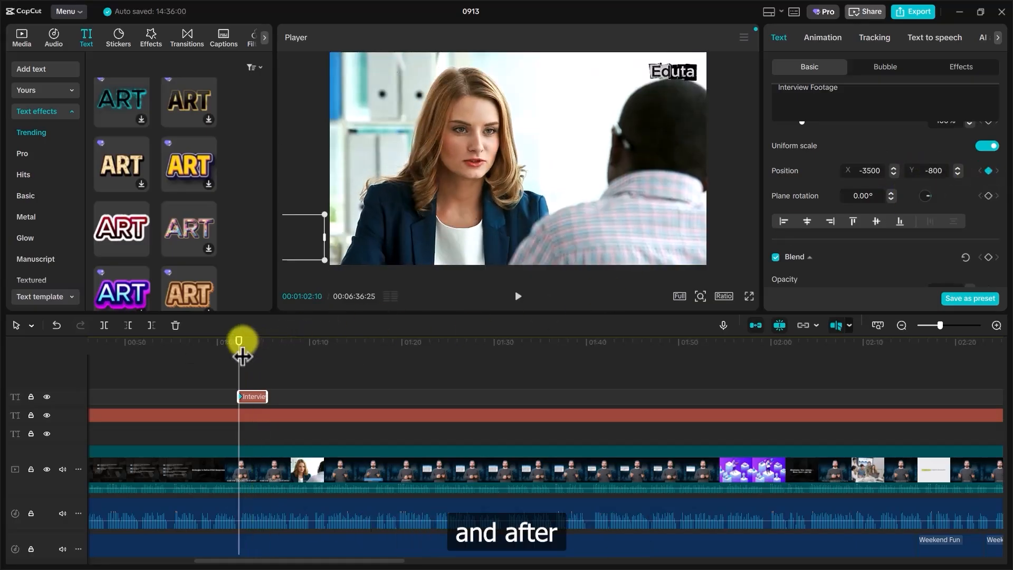
# - Add a second position keyframe to the "Interview Footage" title at 00:01:03:03 with X set to 0
pyautogui.moveTo(238, 352); pyautogui.dragTo(246, 341)
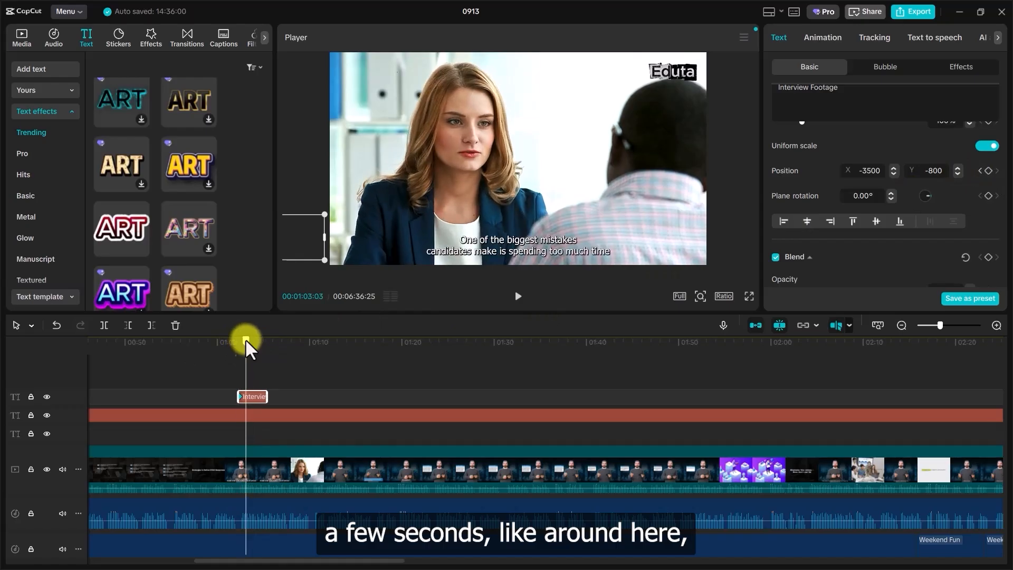
pyautogui.click(870, 171)
pyautogui.write('0')
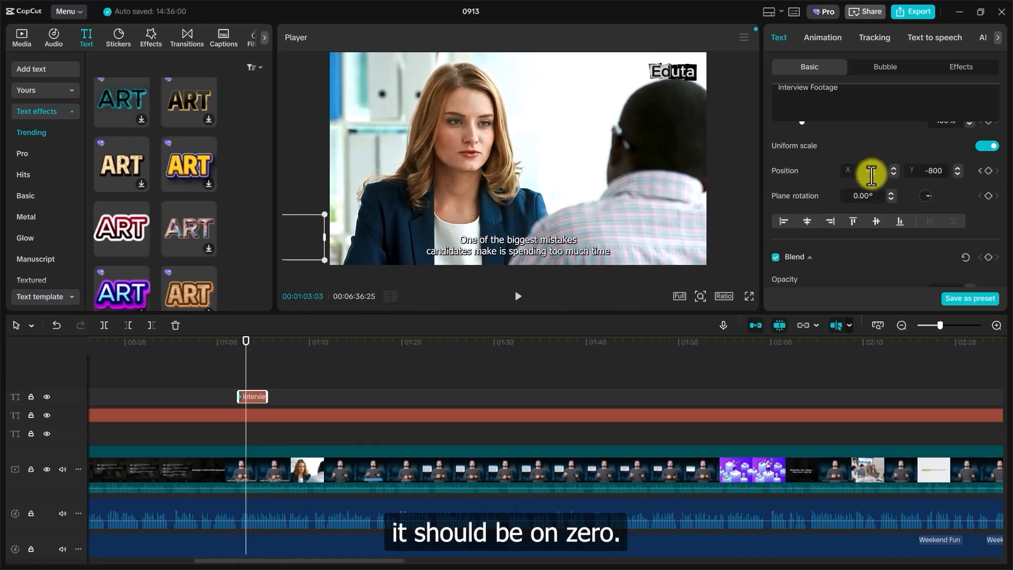
pyautogui.press('Return')
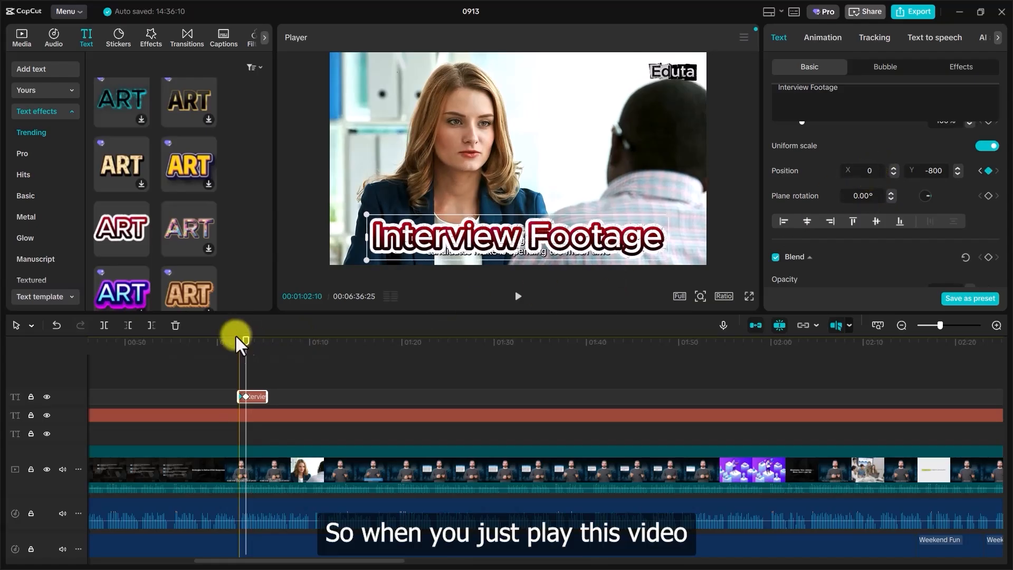
# - Play the timeline from 00:00:58:03 to check the slide-in animation of the "Interview Footage" title
pyautogui.click(199, 337)
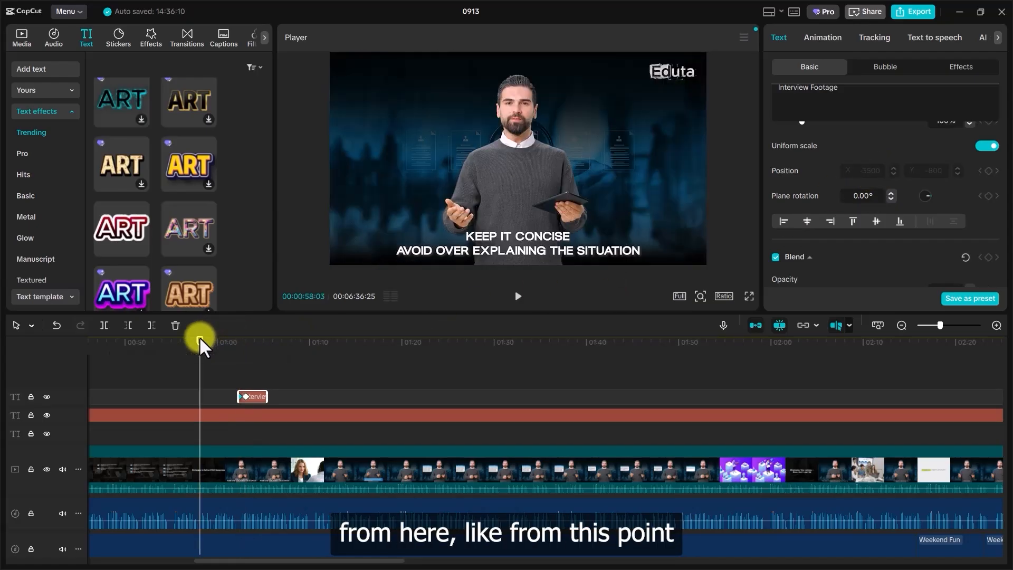
pyautogui.press('space')
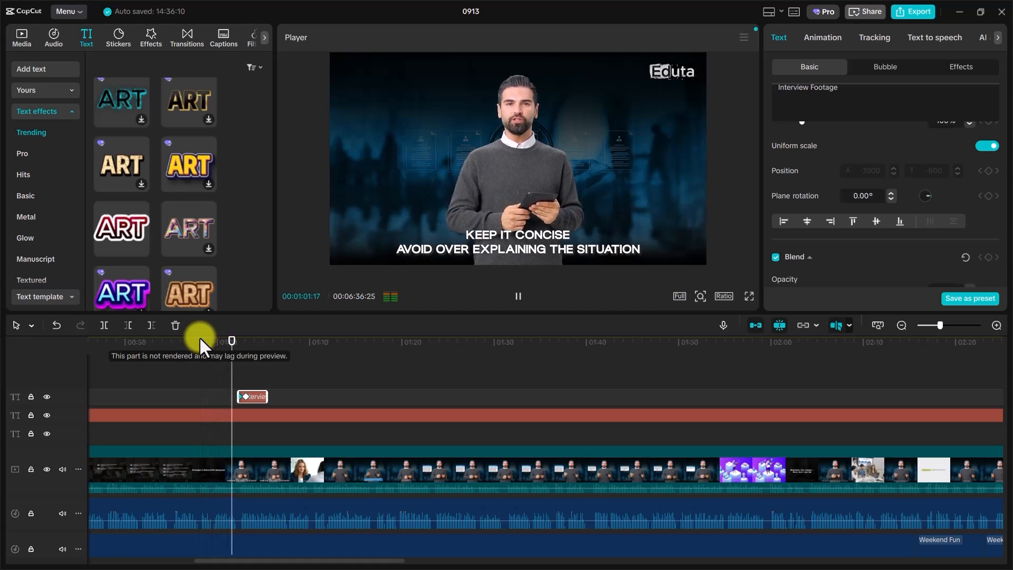
pyautogui.press('space')
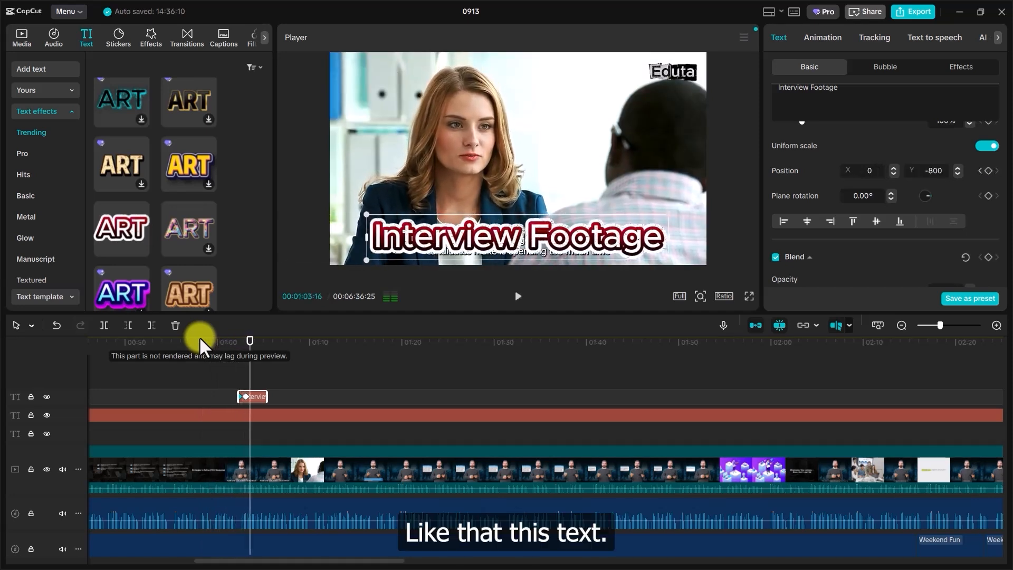